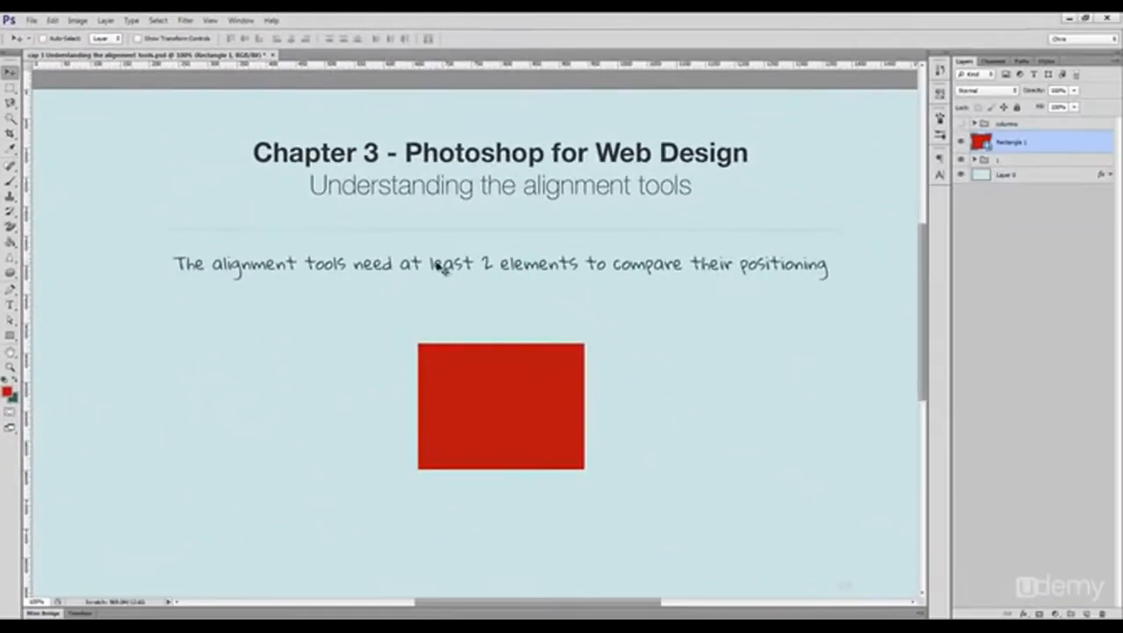
Step: Marquee a rectangle-sized area beside the red rectangle and align the rectangle's vertical and horizontal centers to that selection
key(m)
drag(214, 311, 380, 436)
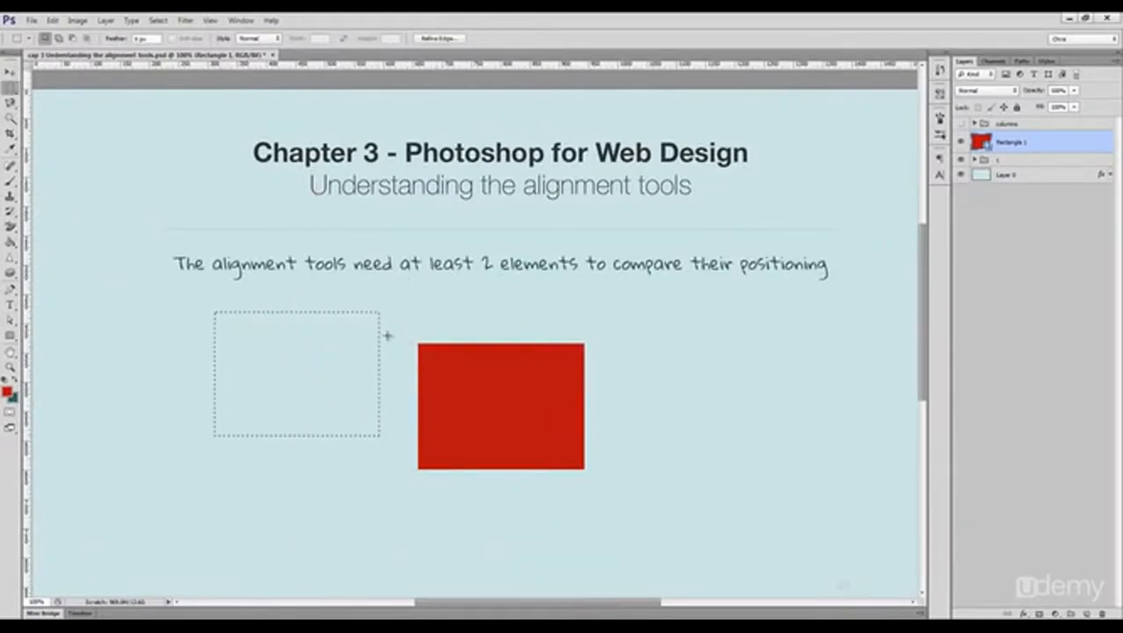
key(v)
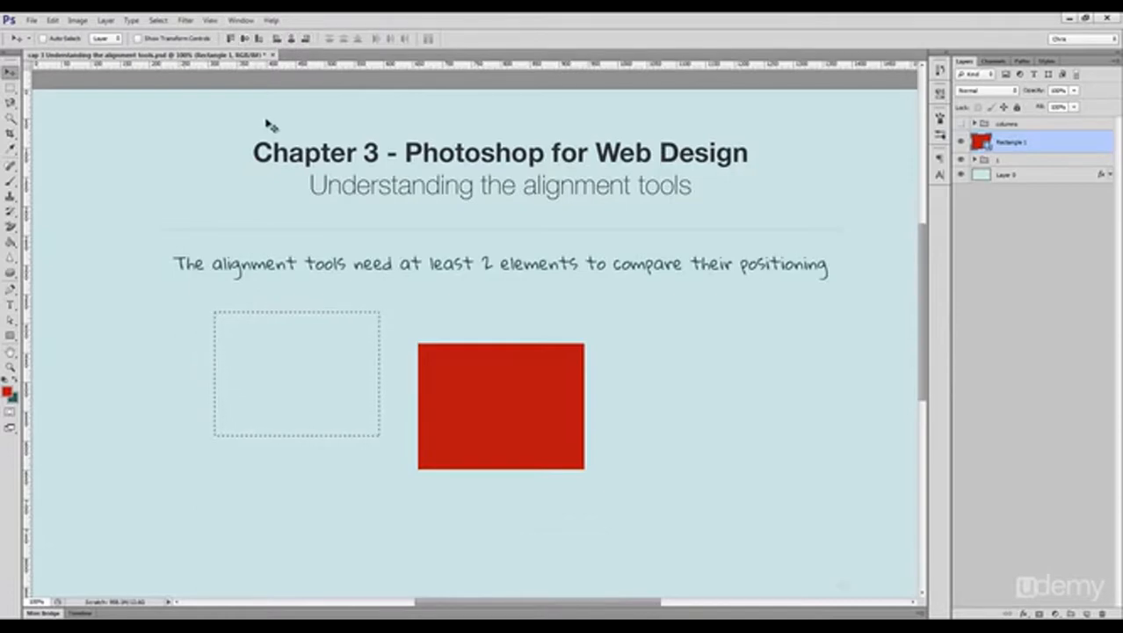
click(246, 40)
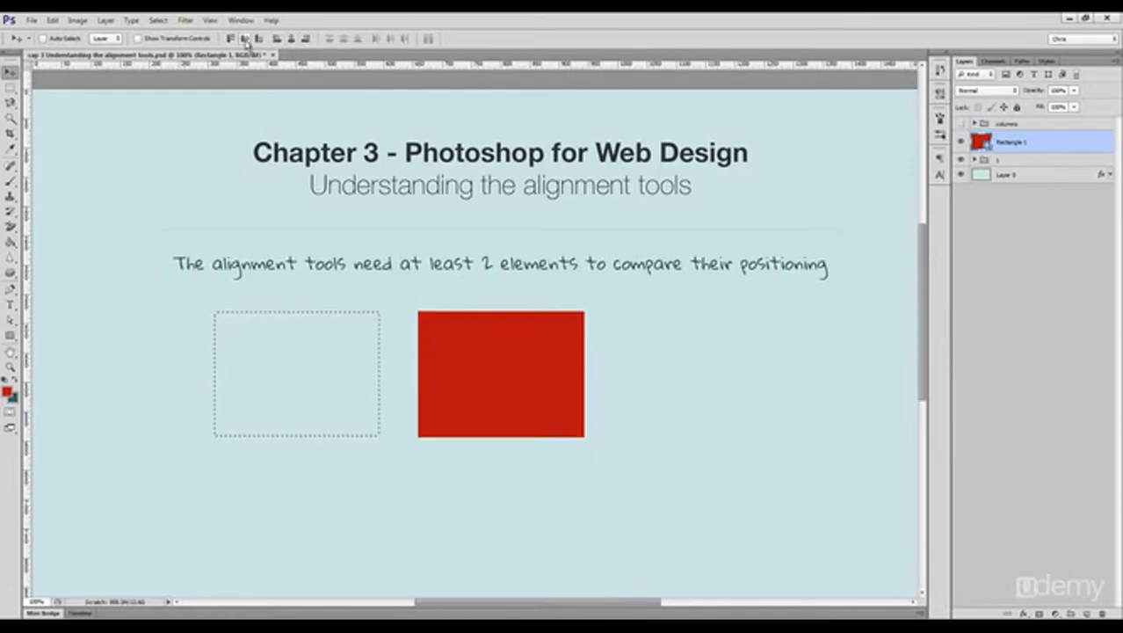
click(291, 39)
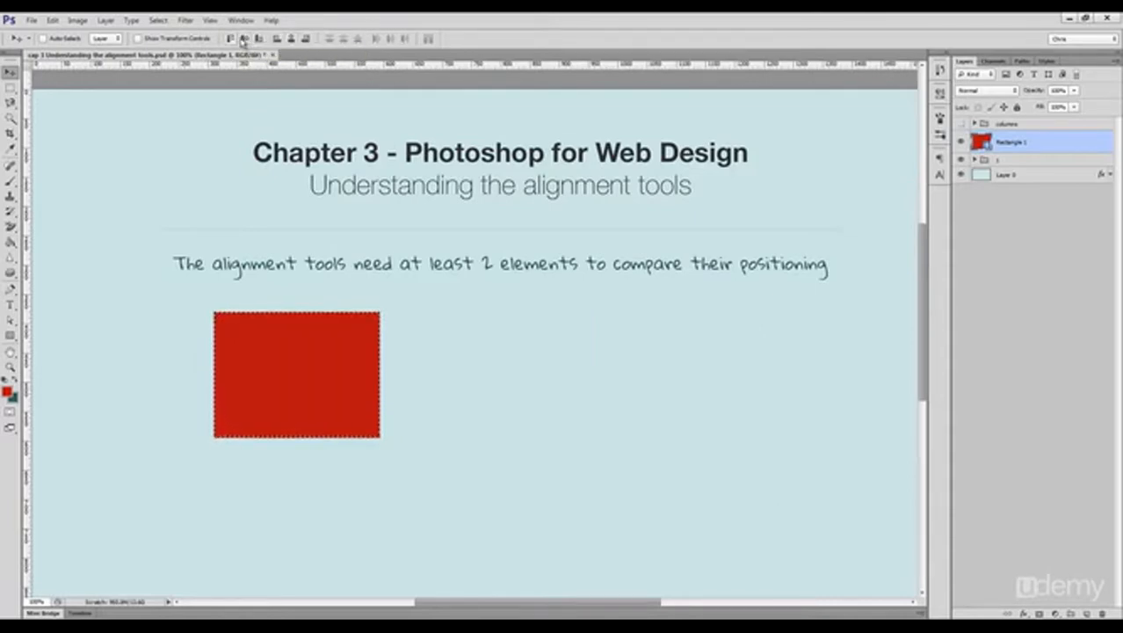
Step: Align the red rectangle to the bottom and right edges of the selection, and clear the selection
click(260, 40)
click(306, 41)
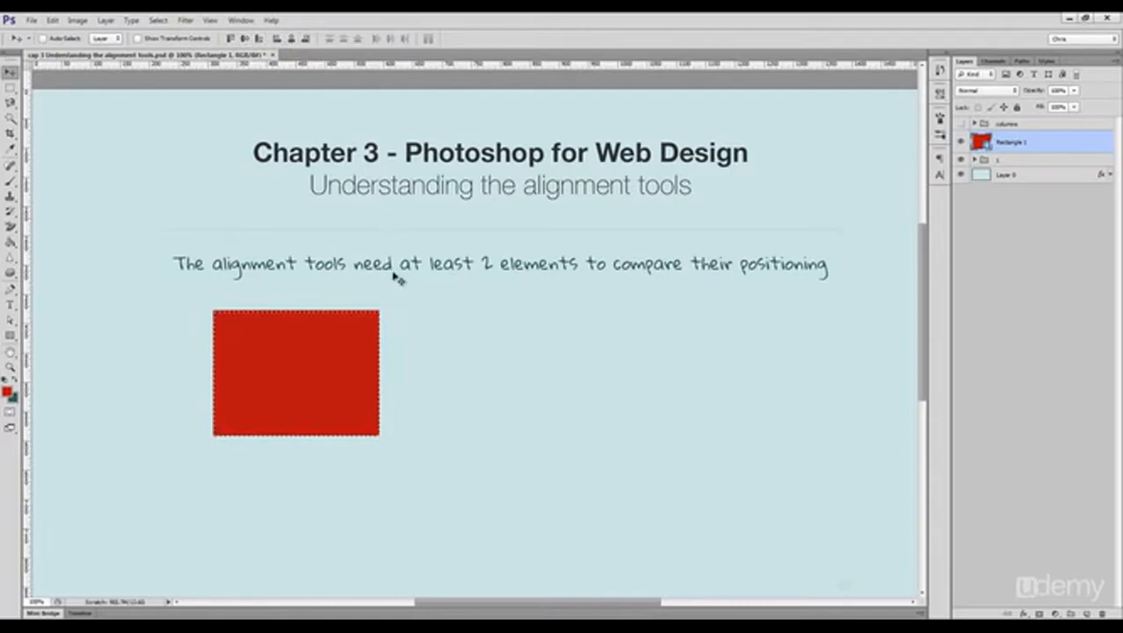
key(ctrl+d)
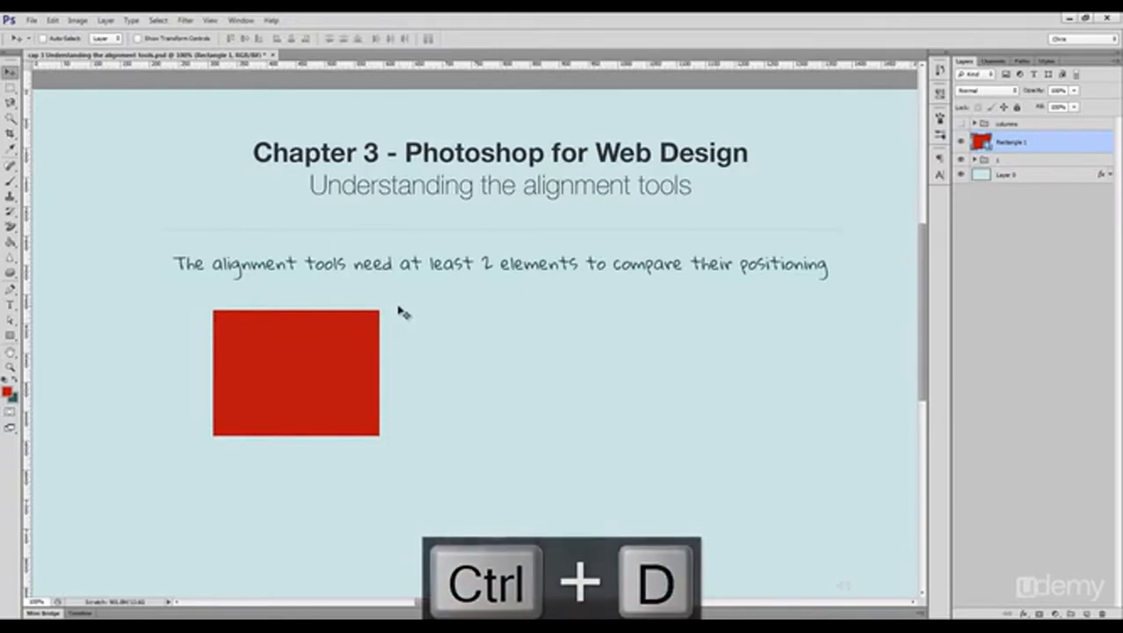
Step: Duplicate the red rectangle directly to its right at the same height
drag(339, 354, 523, 354)
ctrl+shift+click(299, 351)
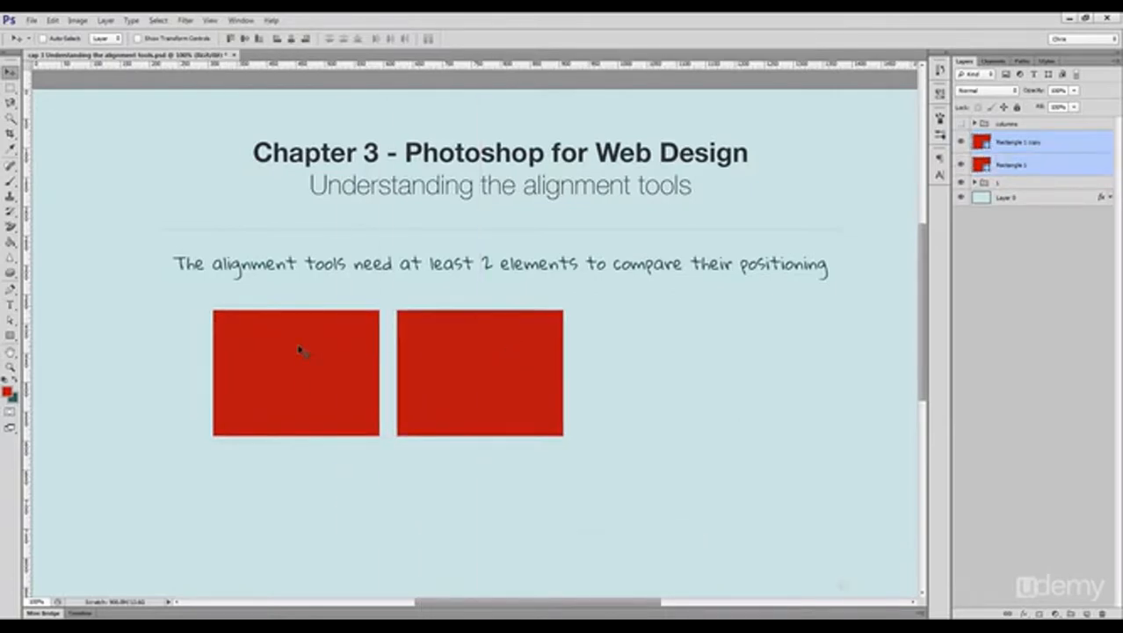
ctrl+click(436, 453)
Step: Offset the copy down and to the right, and align both red rectangles by their vertical centers
drag(436, 384, 487, 442)
ctrl+shift+click(307, 351)
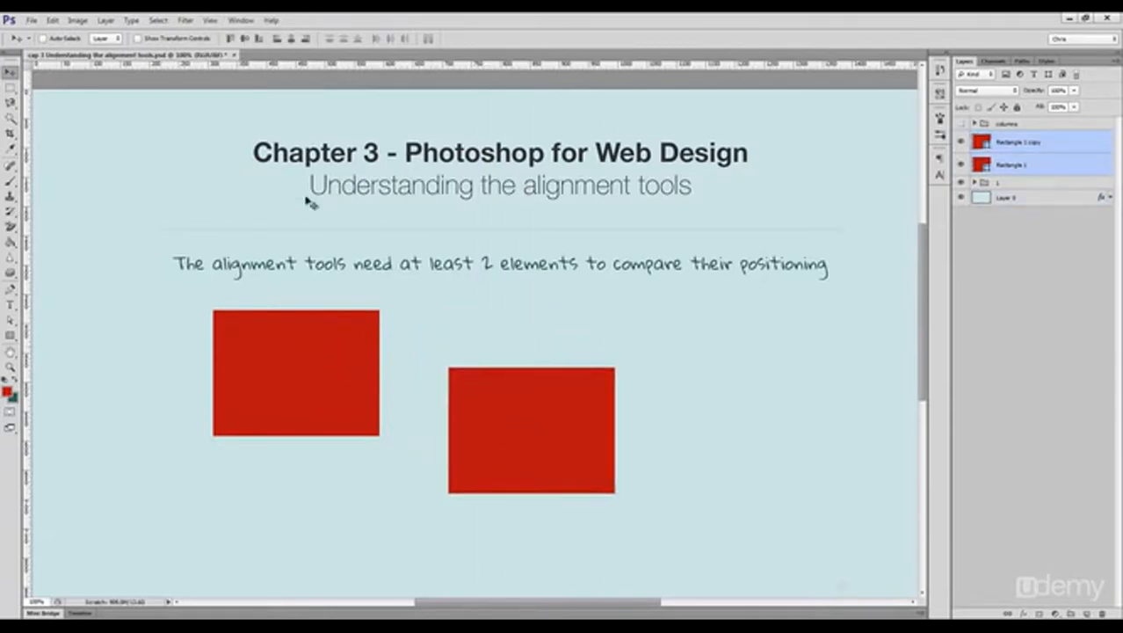
click(244, 39)
Step: Move the copy further down and to the right, and try aligning both rectangles by their horizontal centers
ctrl+click(668, 338)
ctrl+click(536, 379)
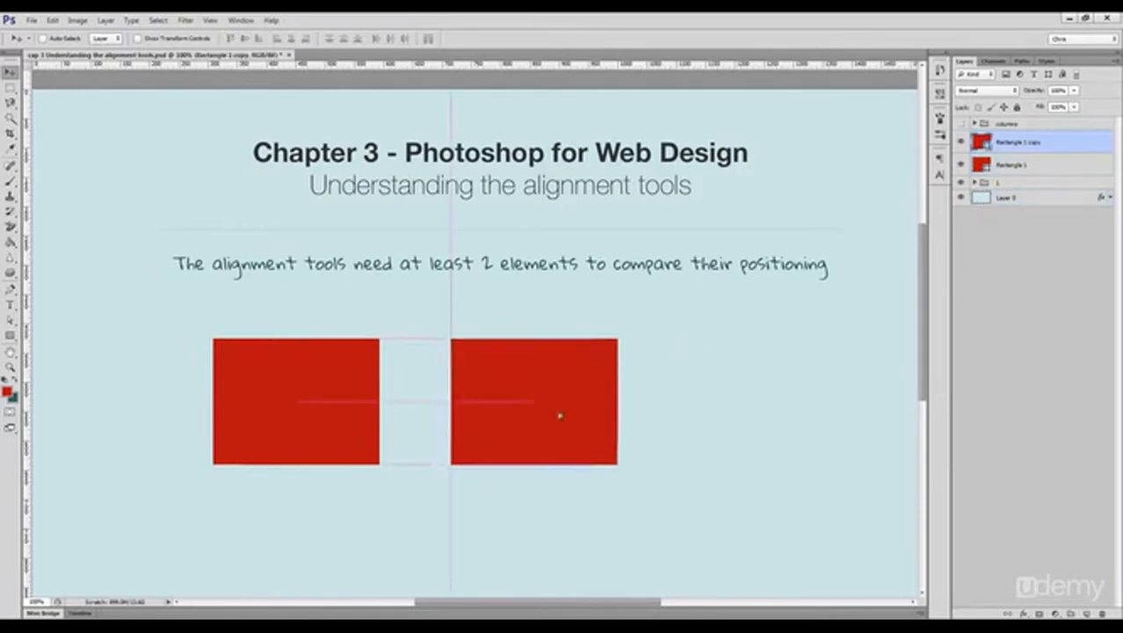
drag(554, 411, 639, 462)
ctrl+shift+click(285, 359)
click(292, 39)
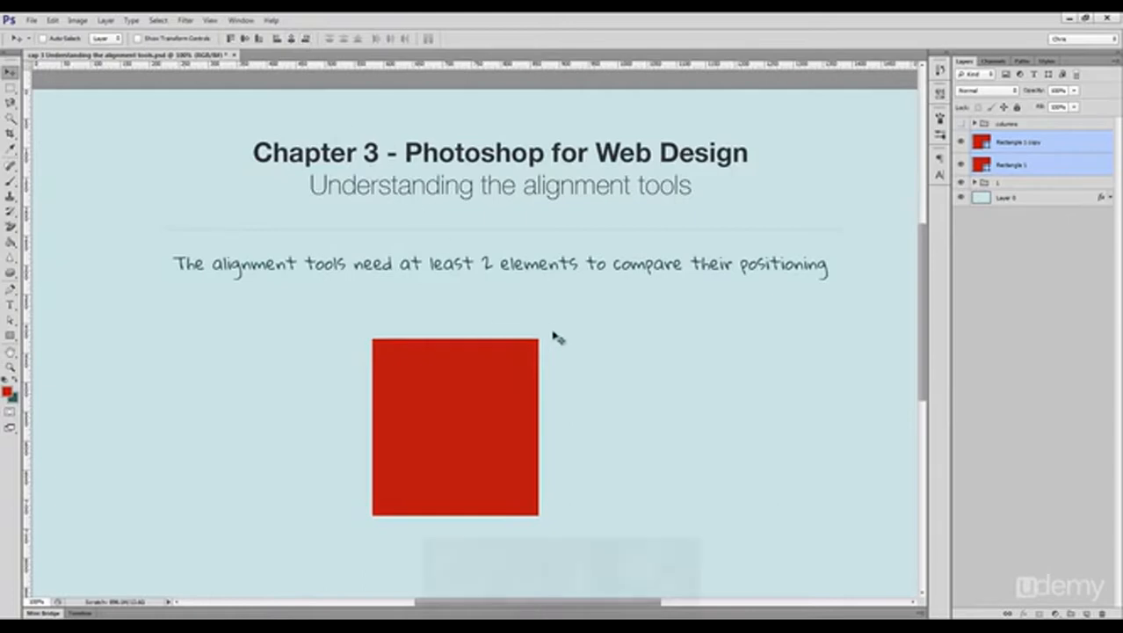
key(ctrl+z)
Step: Move the copy below the original rectangle and align both by their right edges
ctrl+click(528, 507)
drag(567, 439, 315, 534)
ctrl+shift+click(341, 427)
click(305, 39)
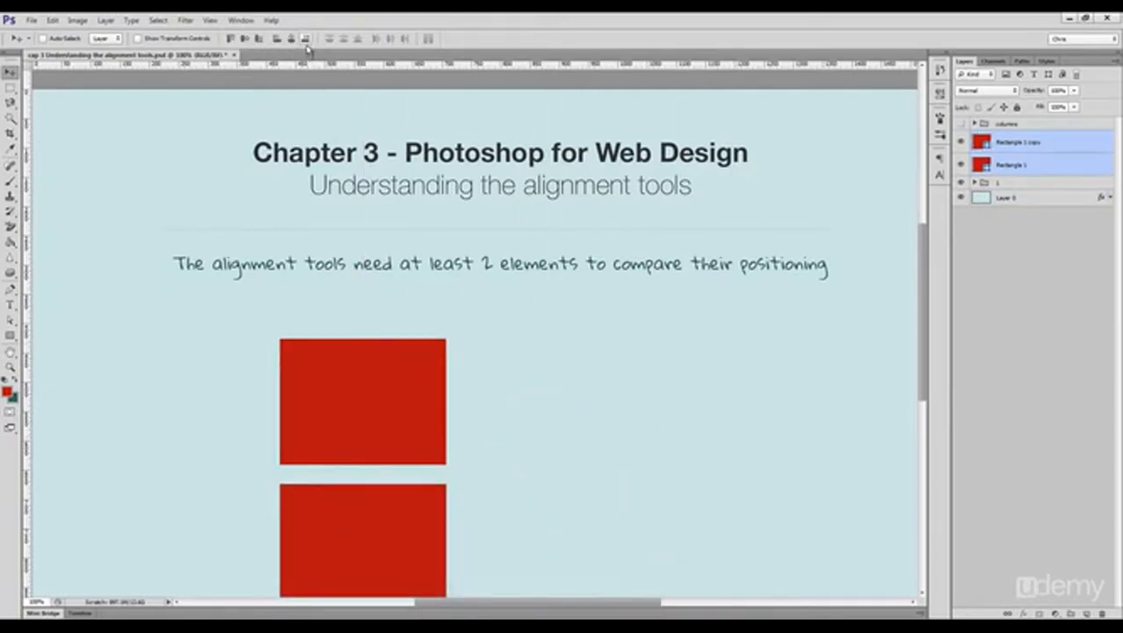
Step: Move the lower rectangle up to the right of the other one, and try aligning both by horizontal centers
ctrl+click(534, 414)
drag(376, 527, 570, 362)
ctrl+shift+click(411, 395)
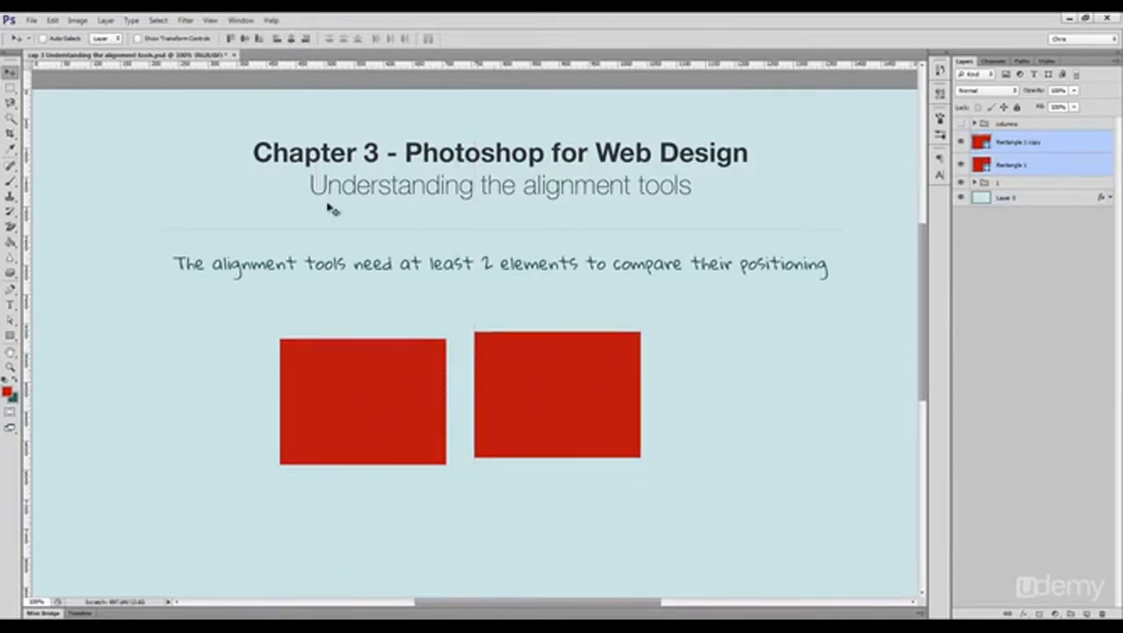
click(290, 40)
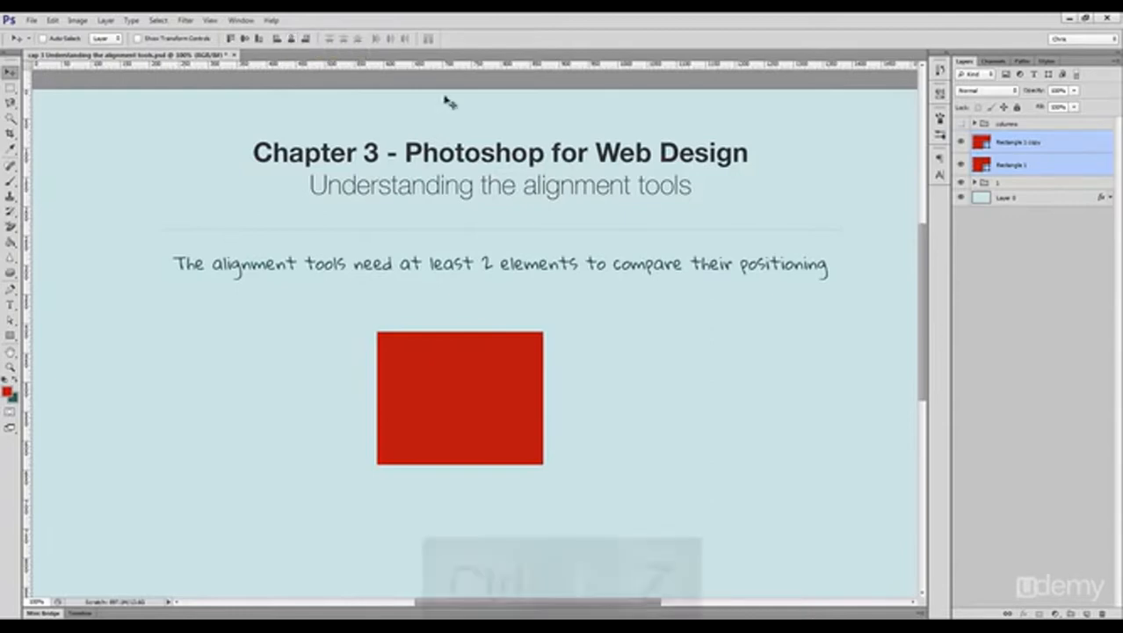
key(ctrl+z)
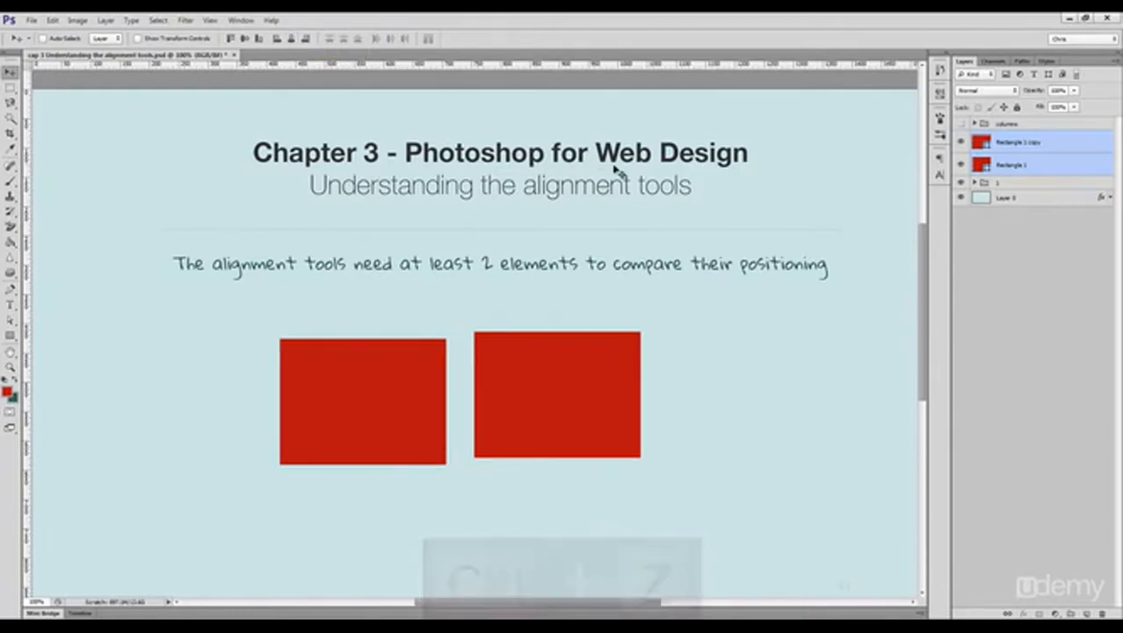
Step: Move both rectangles together toward the canvas's left side and group their layers
drag(550, 378, 356, 387)
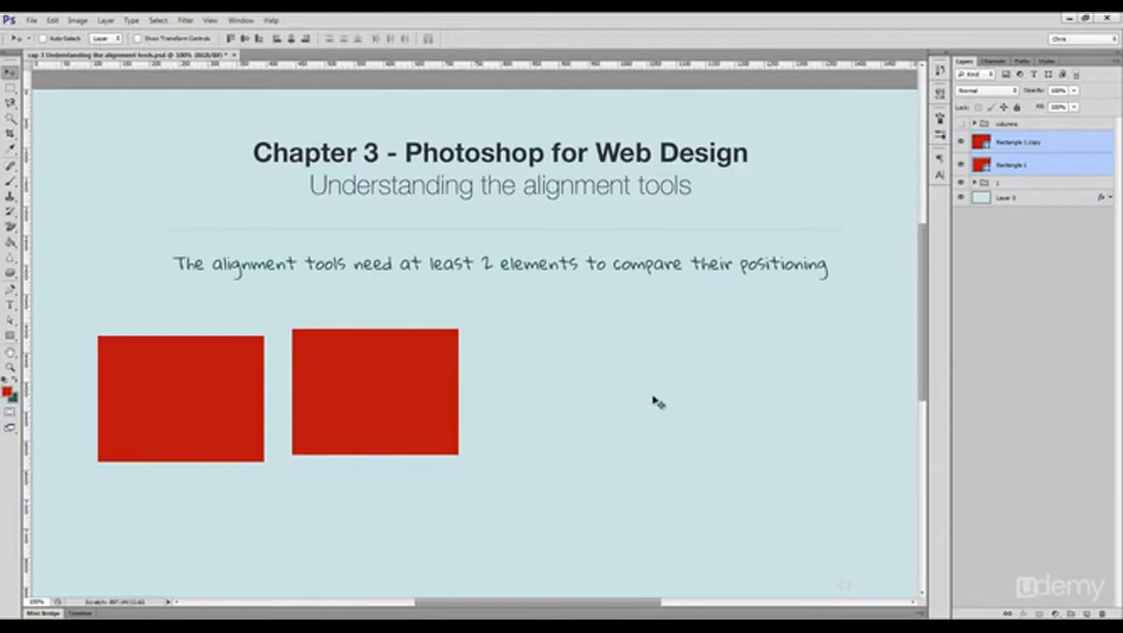
key(ctrl+g)
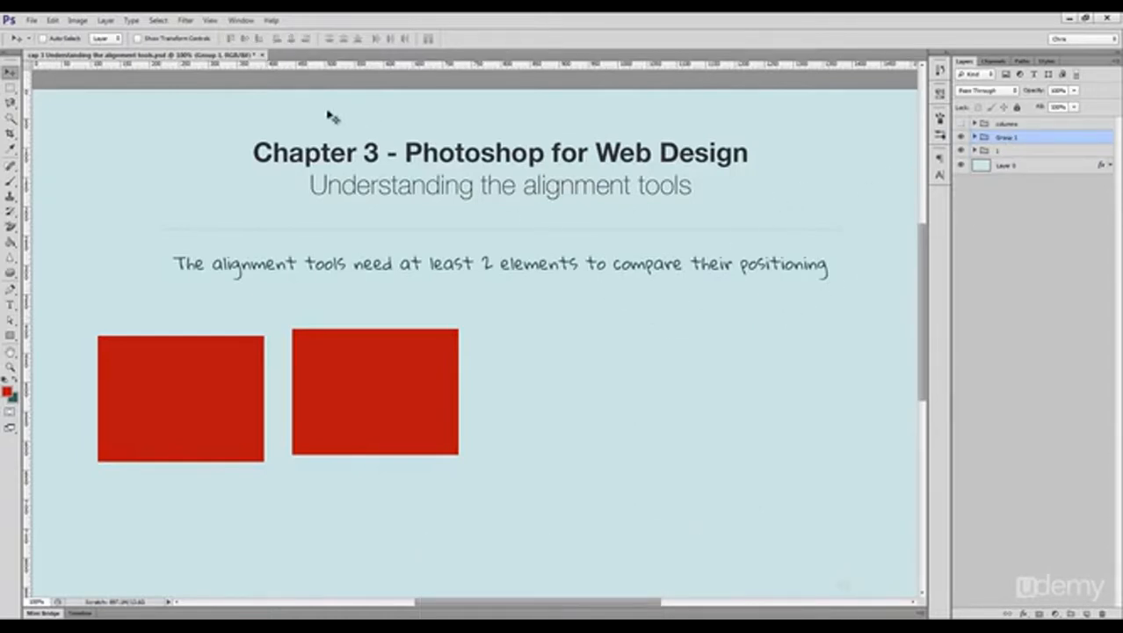
Step: Center the rectangle group horizontally on the whole canvas, and clear the selection
drag(344, 316, 409, 316)
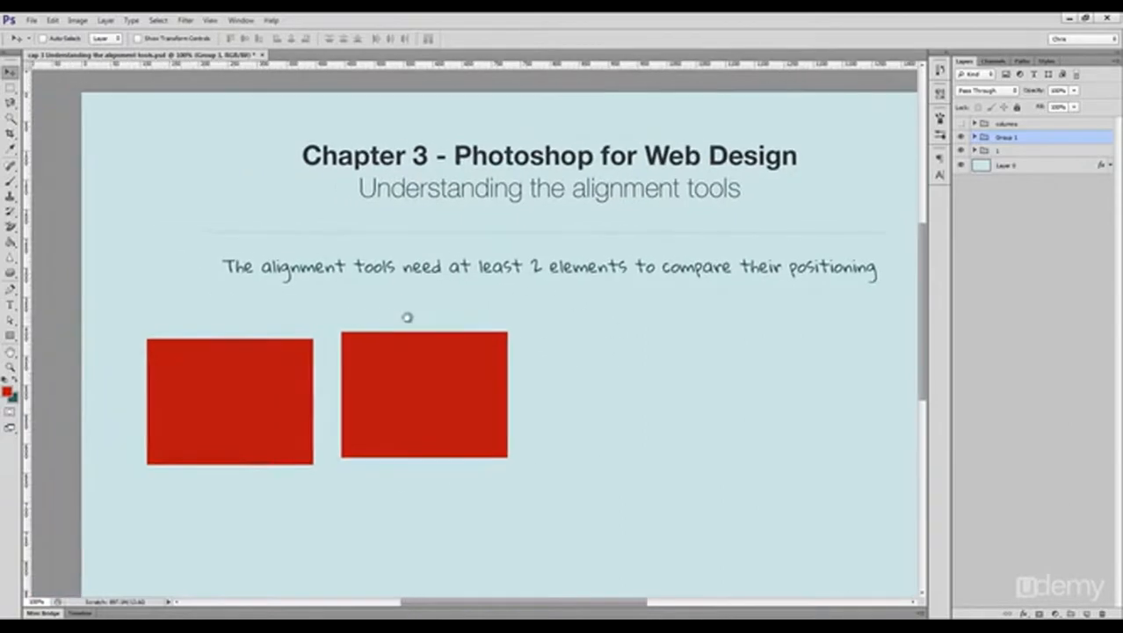
key(ctrl+a)
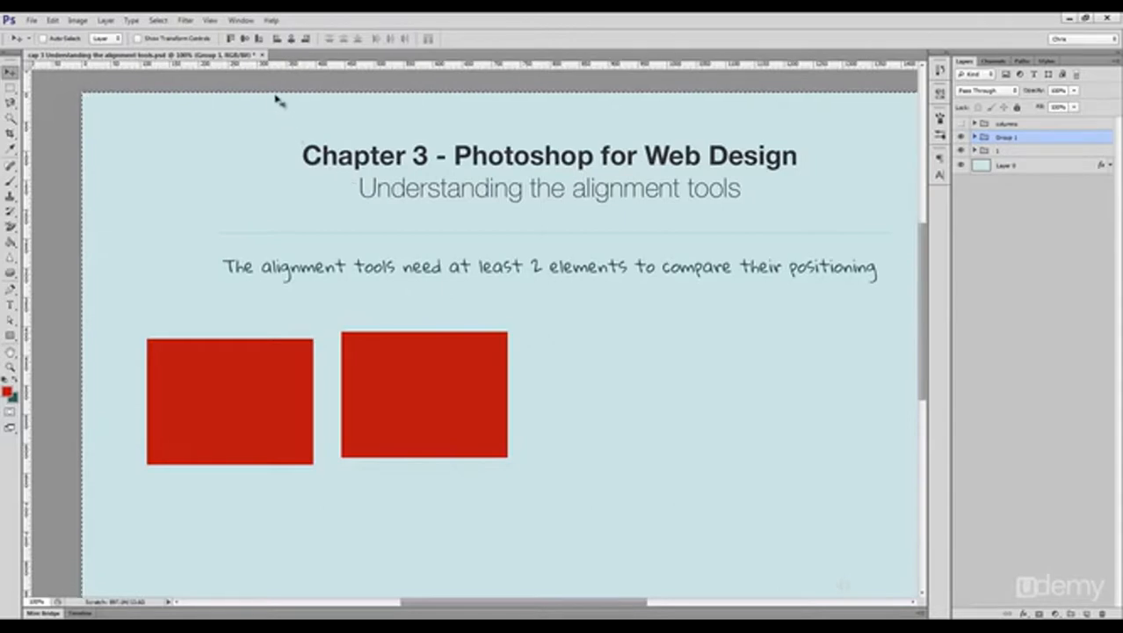
click(292, 39)
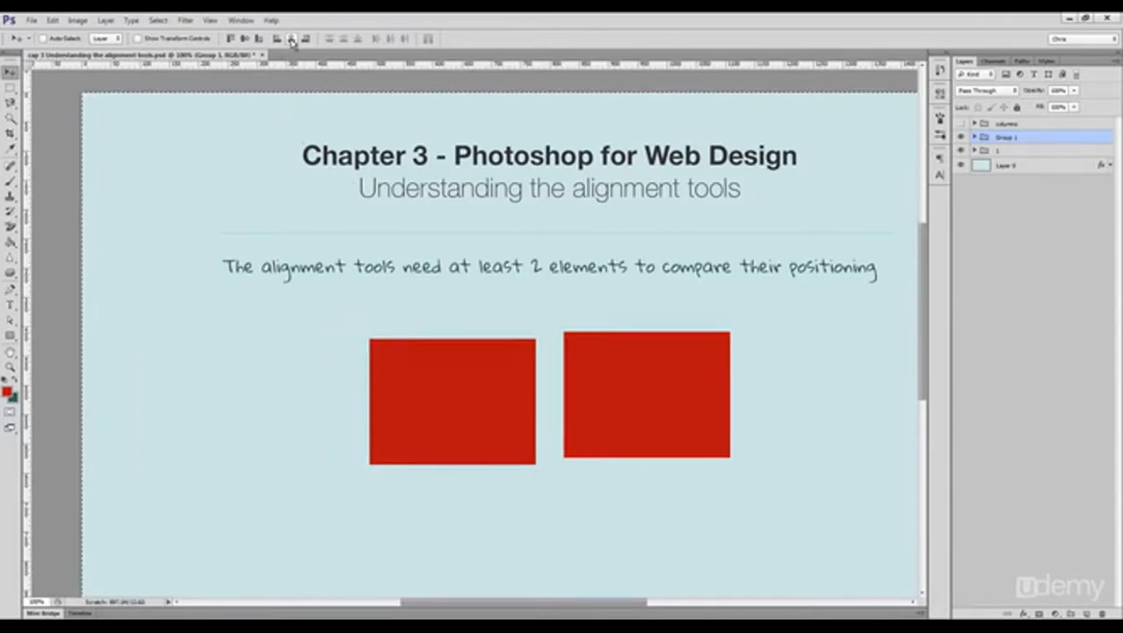
key(ctrl+d)
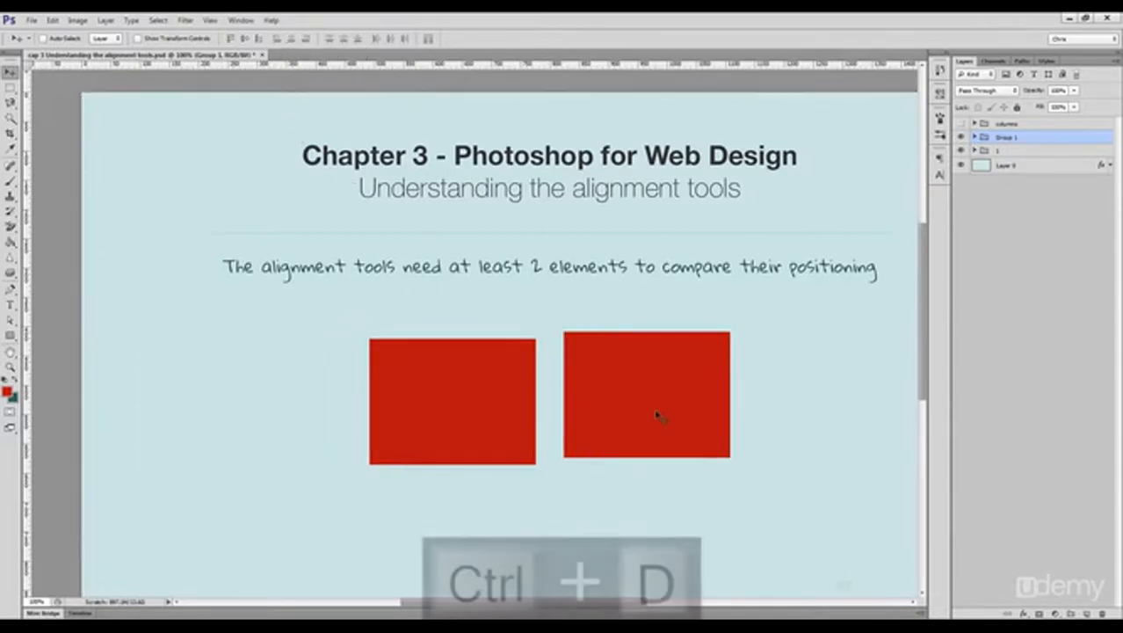
Step: Duplicate the right rectangle further to the right and select all three rectangle layers
ctrl+click(640, 391)
drag(642, 380, 828, 378)
ctrl+shift+click(634, 375)
ctrl+shift+click(496, 368)
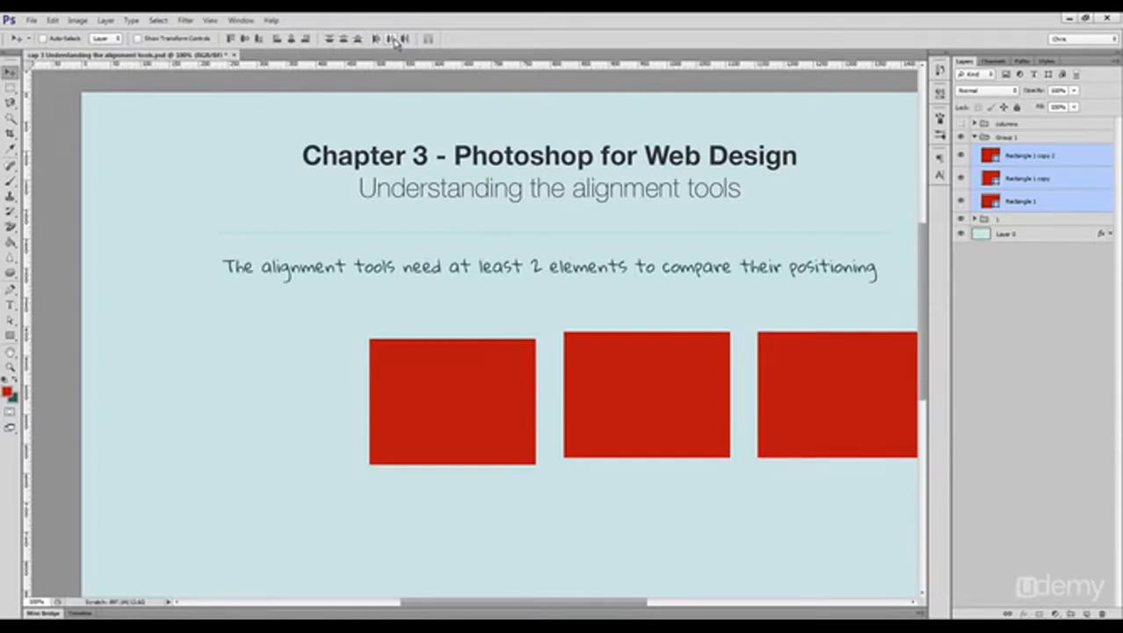
Step: Move the leftmost rectangle further left and distribute all three rectangles by their horizontal centers
ctrl+click(444, 401)
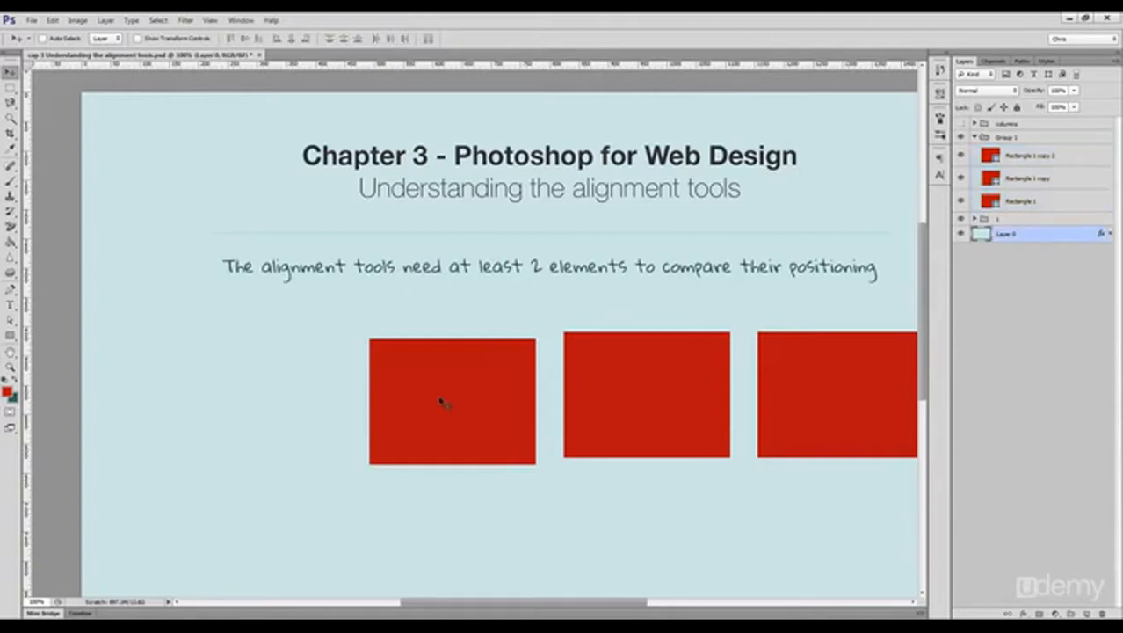
drag(462, 389, 251, 375)
ctrl+shift+click(675, 401)
ctrl+shift+click(784, 383)
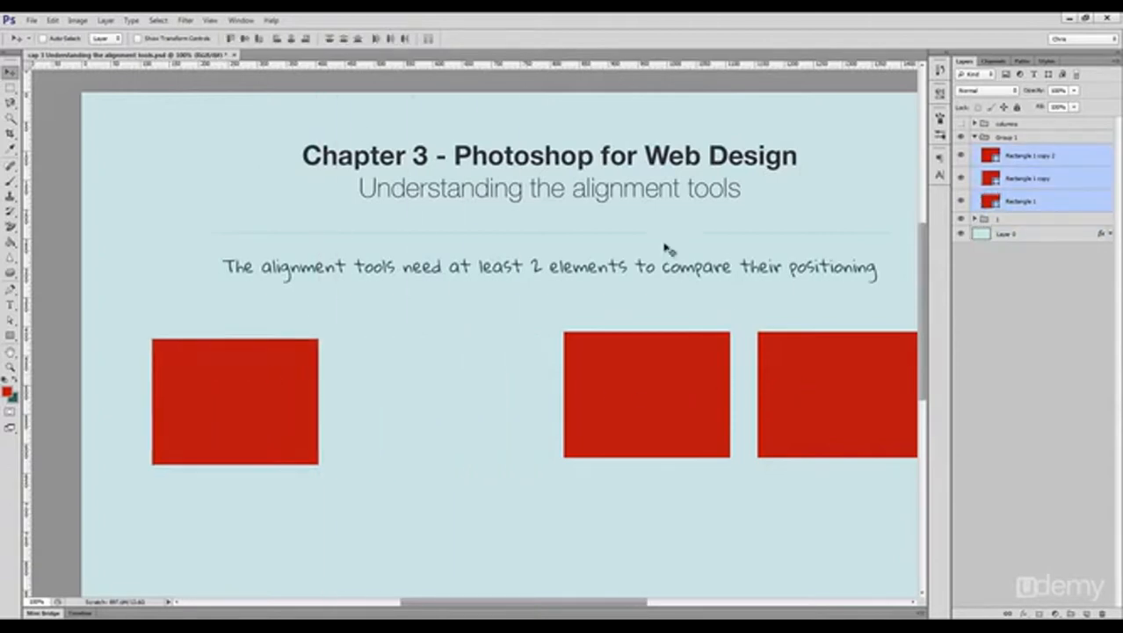
click(392, 39)
Step: Stagger the three rectangles at different heights near the canvas's left side and try distributing them by vertical centers
drag(598, 341, 507, 306)
ctrl+click(571, 446)
drag(471, 340, 219, 491)
drag(707, 381, 819, 308)
drag(811, 293, 361, 133)
ctrl+shift+click(318, 307)
ctrl+shift+click(351, 404)
click(344, 39)
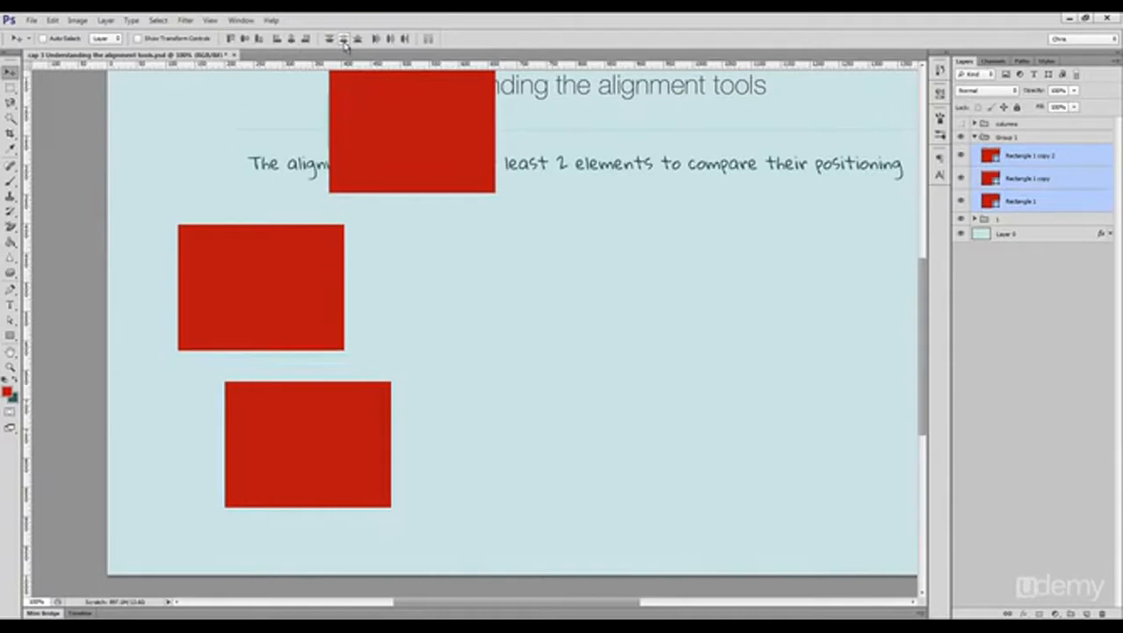
key(ctrl+z)
Step: Move the upper and lower rectangles beside the remaining one so that all three form a horizontal row
drag(429, 259, 372, 301)
click(1027, 158)
drag(443, 230, 486, 388)
drag(281, 451, 634, 295)
Step: Center the group of three rectangles horizontally on the whole canvas, and clear the selection
click(1003, 141)
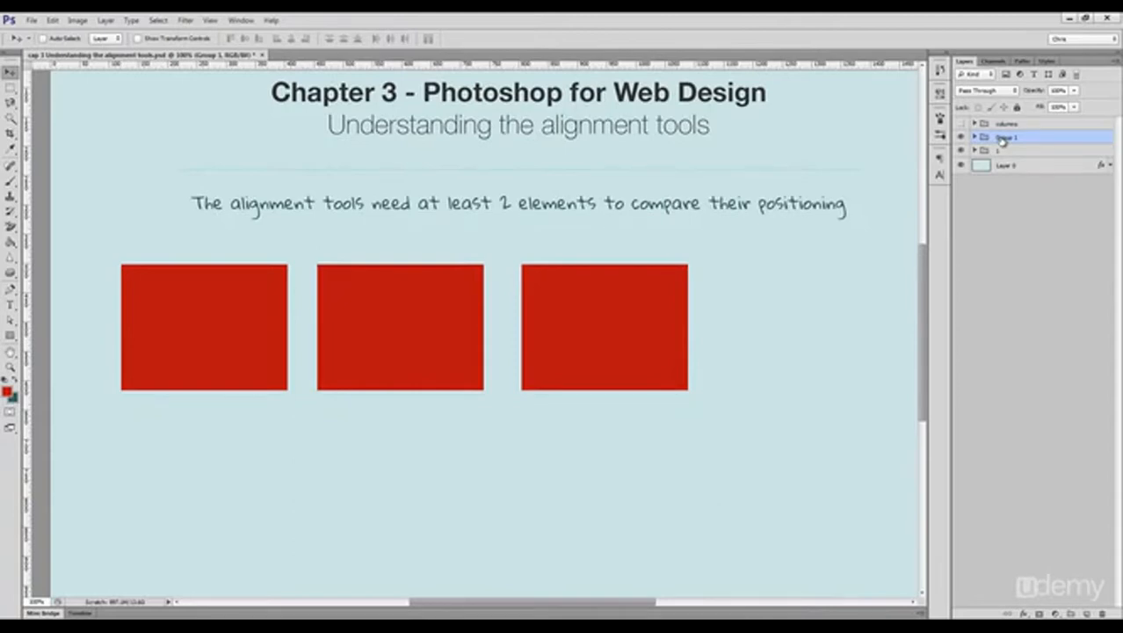
key(ctrl+a)
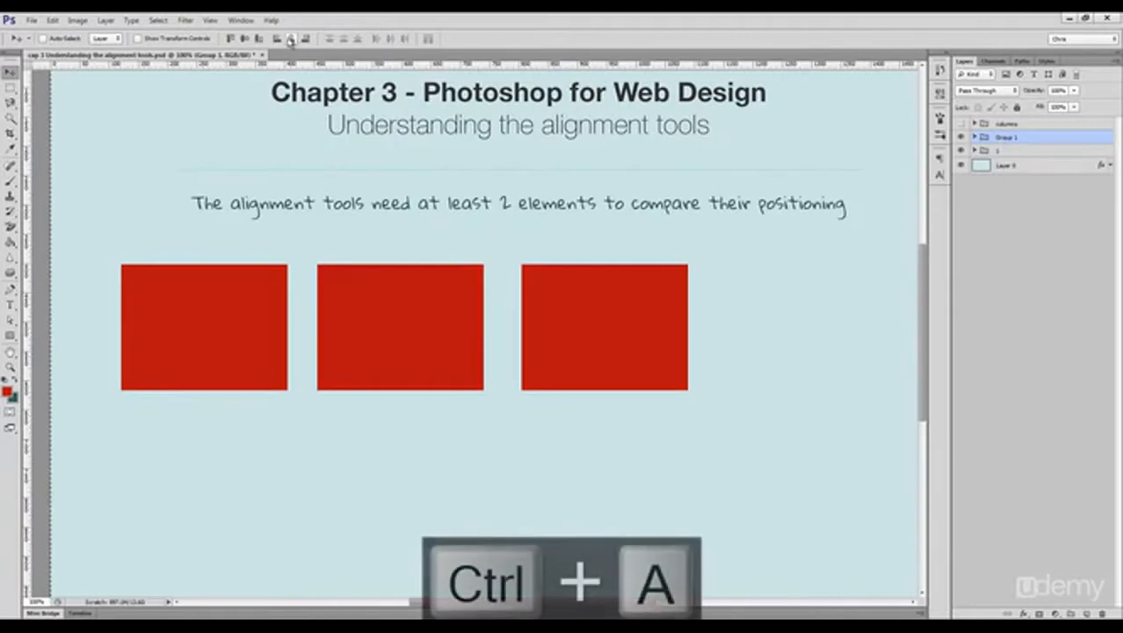
click(290, 39)
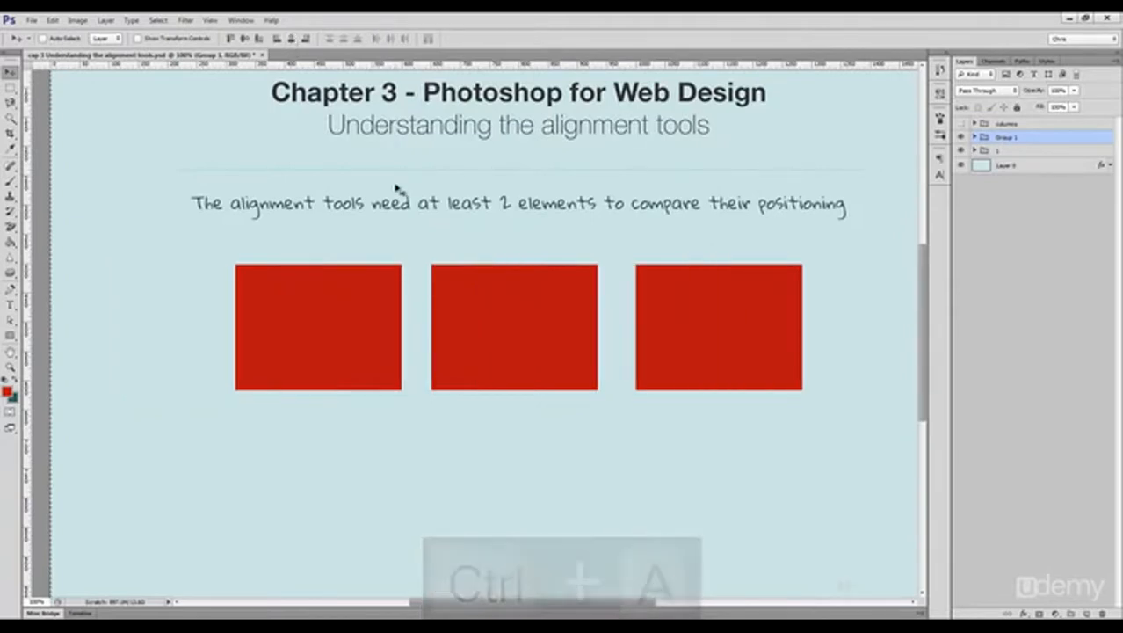
key(ctrl+d)
Step: Distribute the three red rectangles in the row evenly by their horizontal centers
ctrl+click(355, 325)
ctrl+shift+click(474, 323)
ctrl+shift+click(644, 297)
click(384, 39)
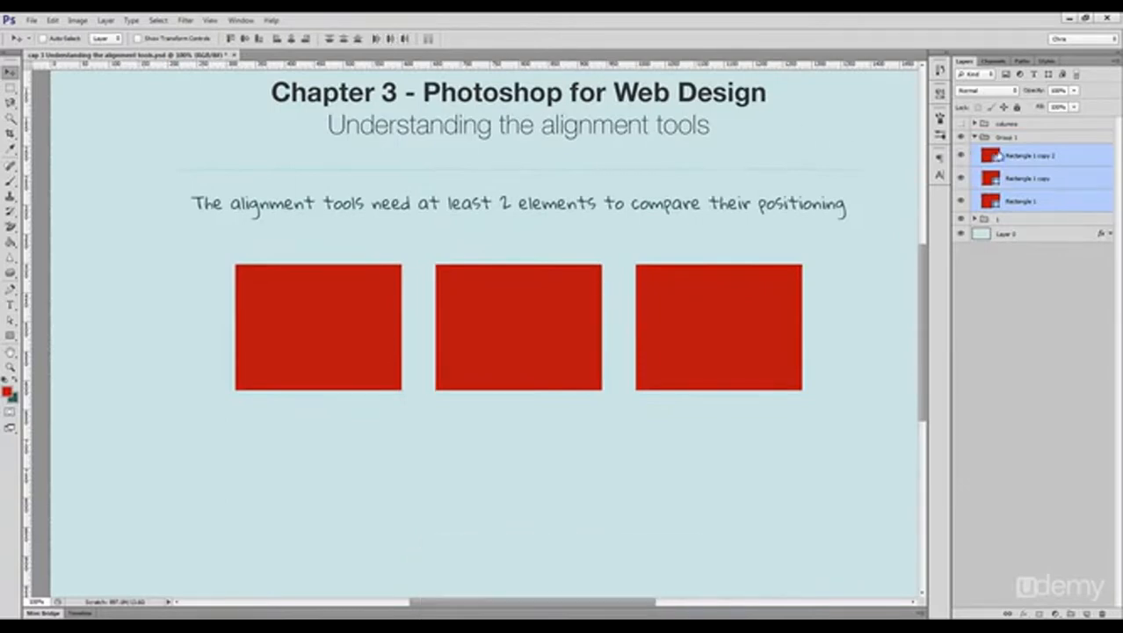
Step: Collapse the rectangle group and align its vertical center to the whole canvas
click(981, 138)
click(975, 138)
key(ctrl+a)
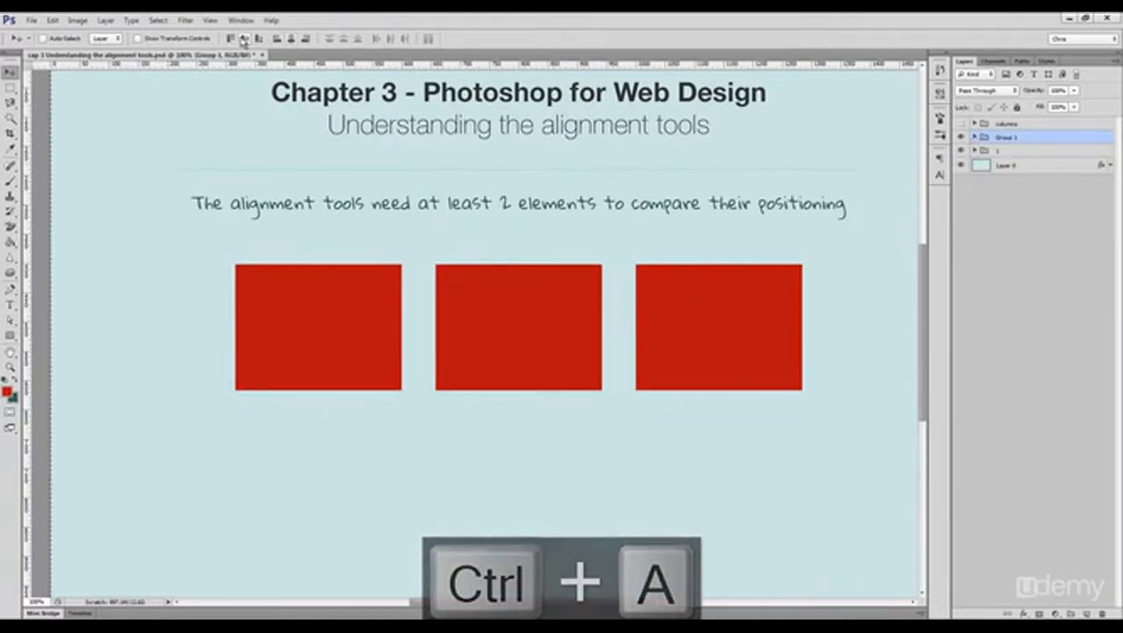
click(245, 39)
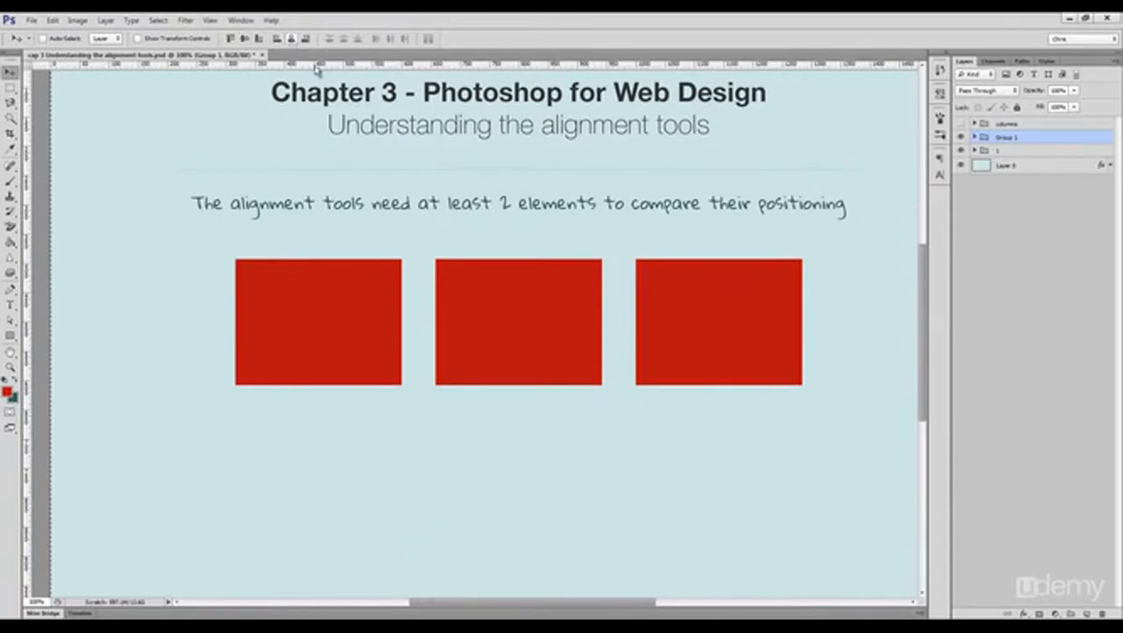
Step: Review the aligned rectangle layout in full-screen mode
key(f)
key(f)
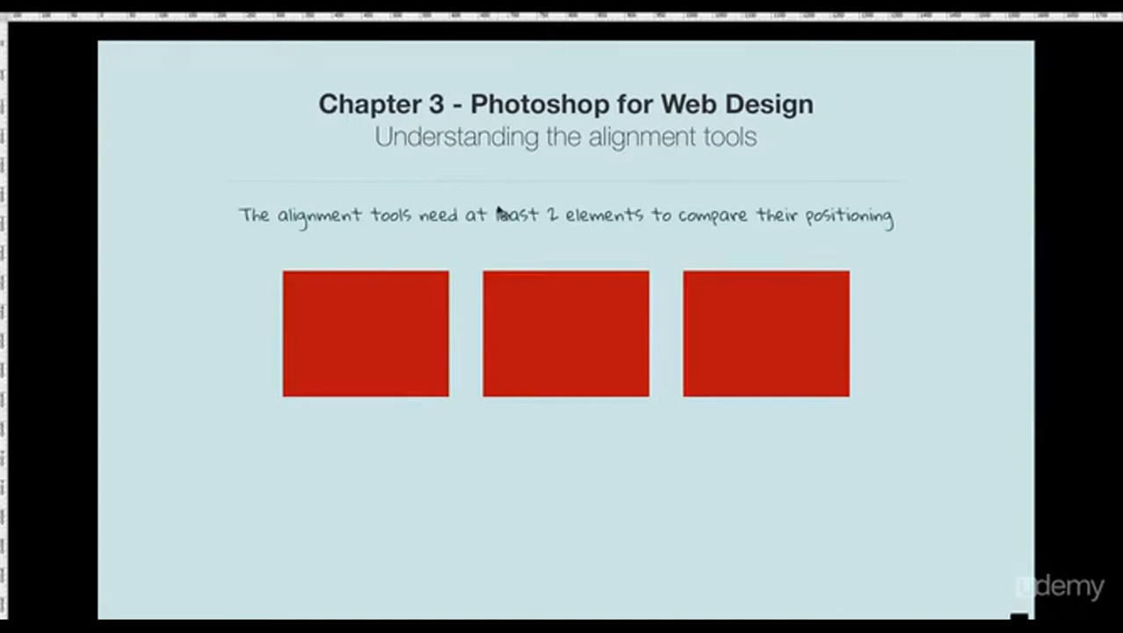
key(f)
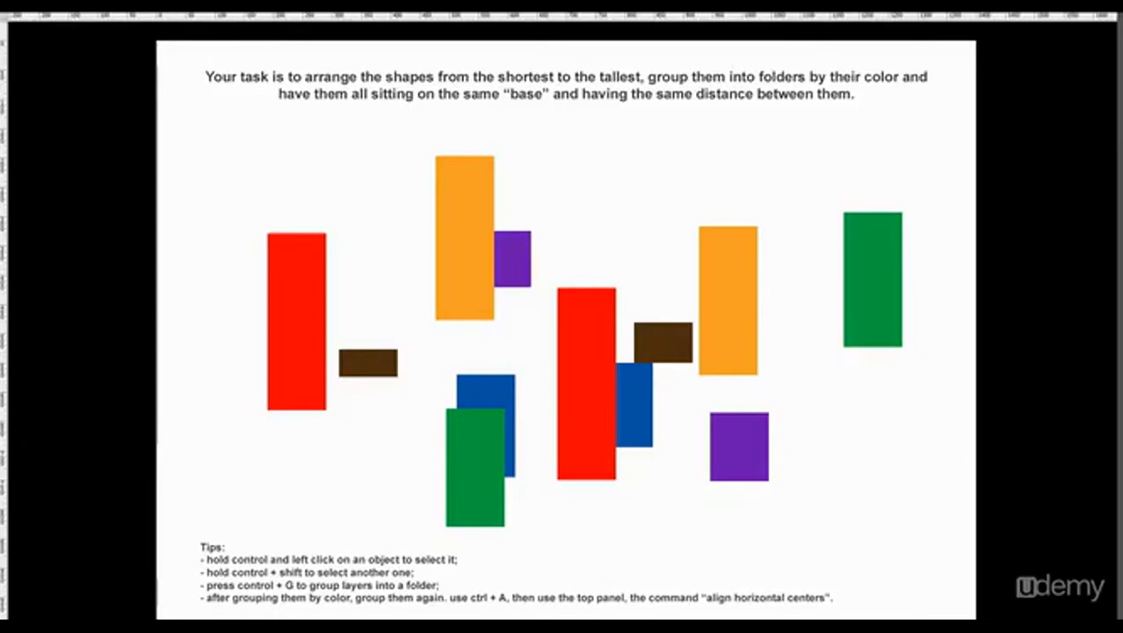
Step: Return the exercise document to the standard screen view and review its shape-arranging task and tips
key(f)
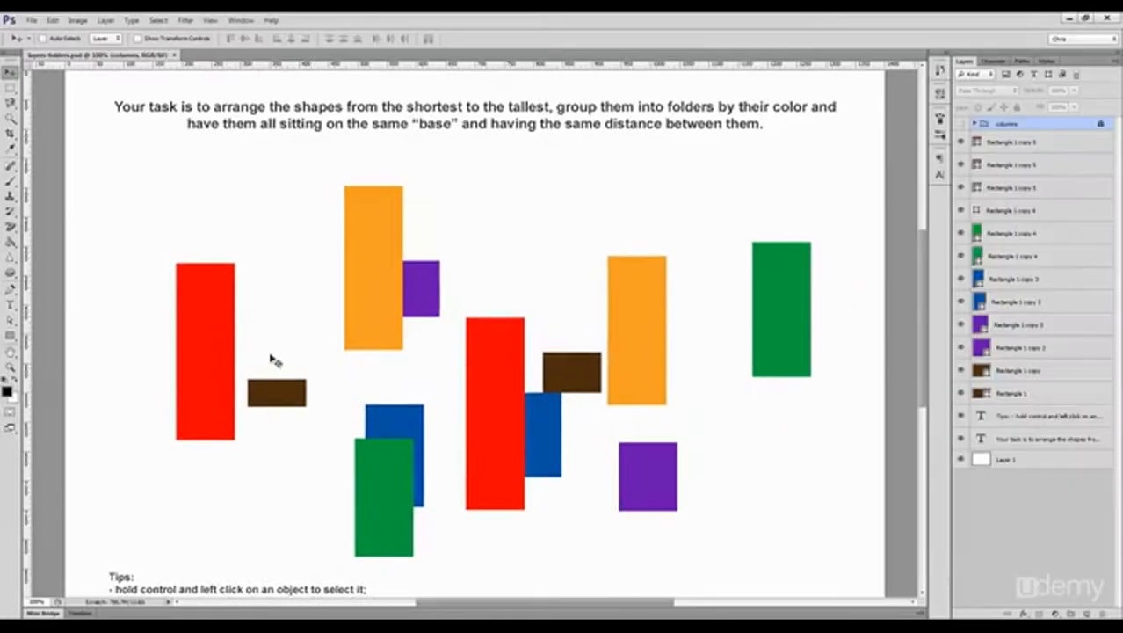
scroll(272, 373, down, 1)
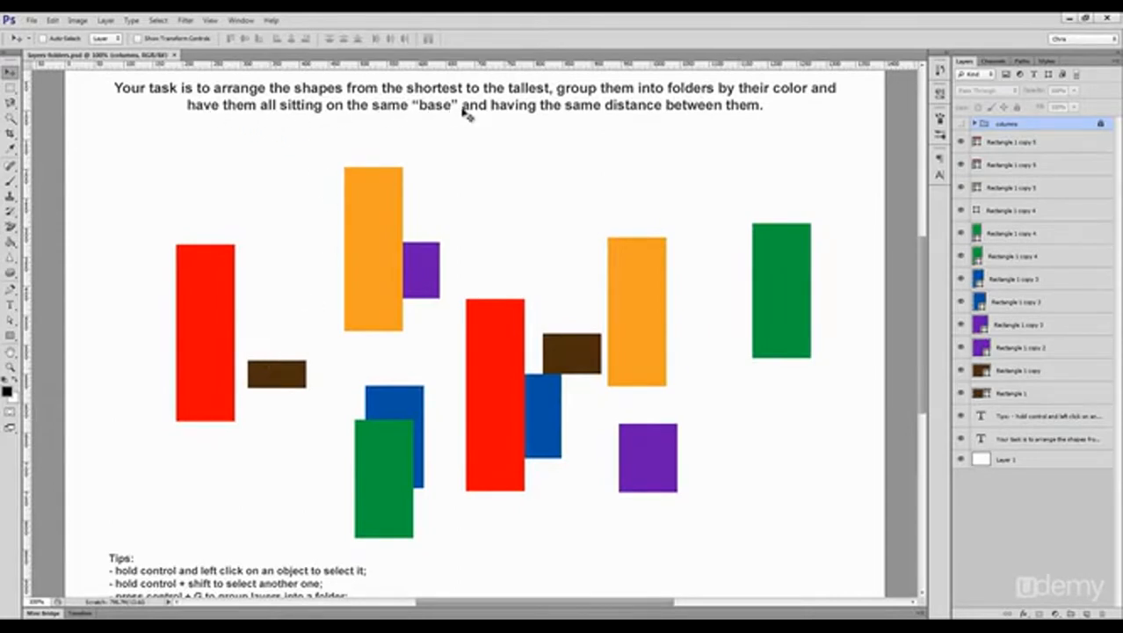
scroll(351, 396, down, 2)
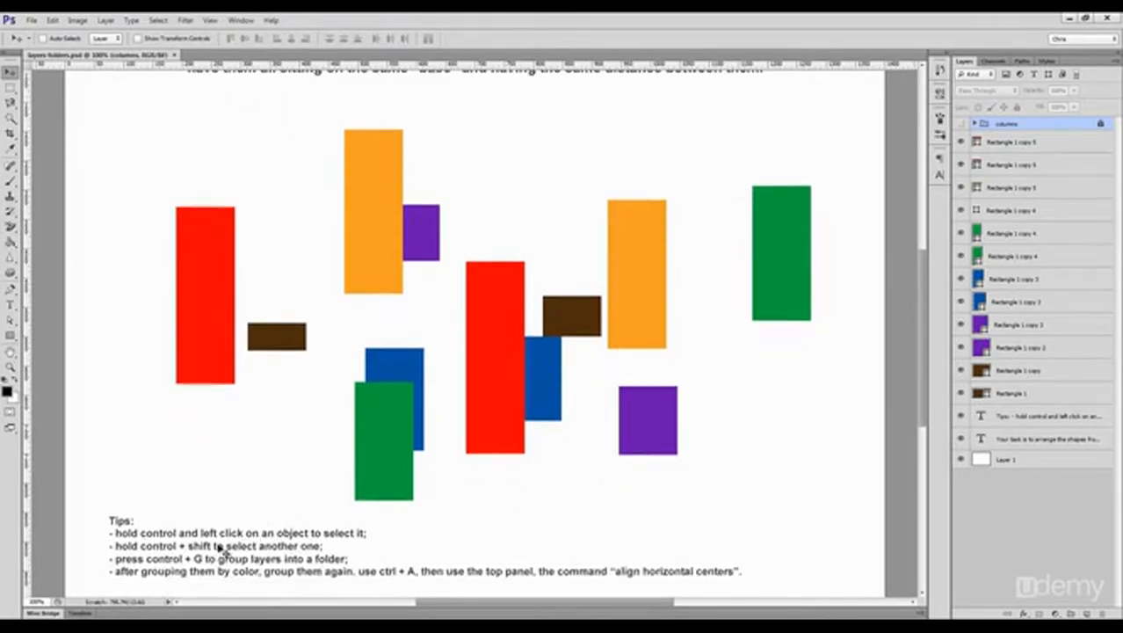
Step: Align all twelve colored rectangles by their bottom edges and distribute them by their horizontal centers
scroll(222, 548, up, 2)
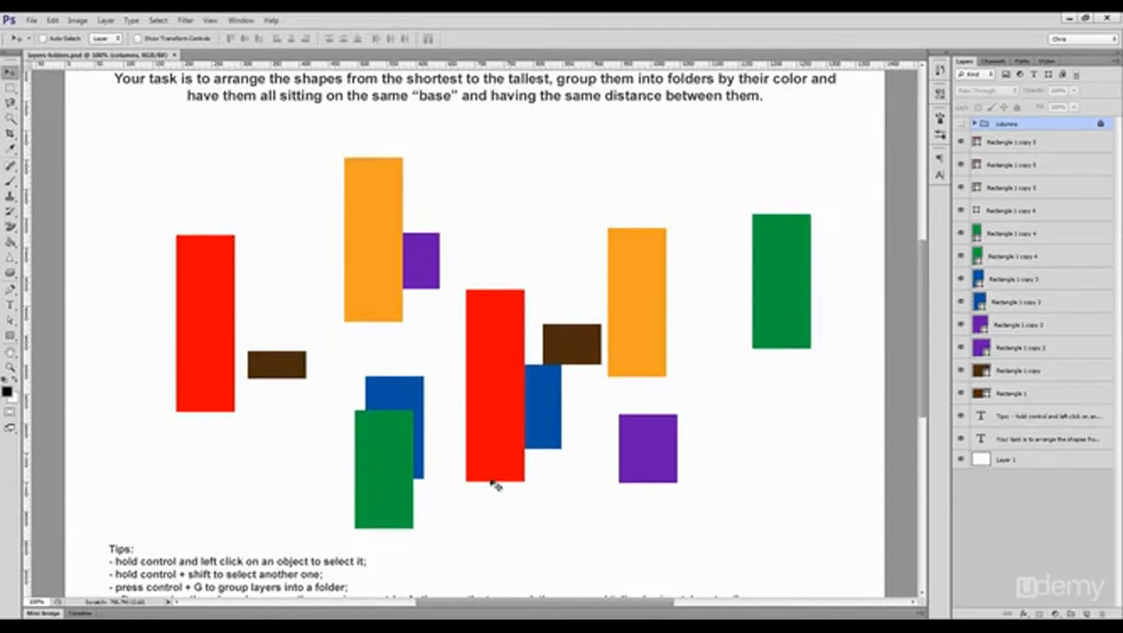
click(1029, 400)
shift+click(1024, 148)
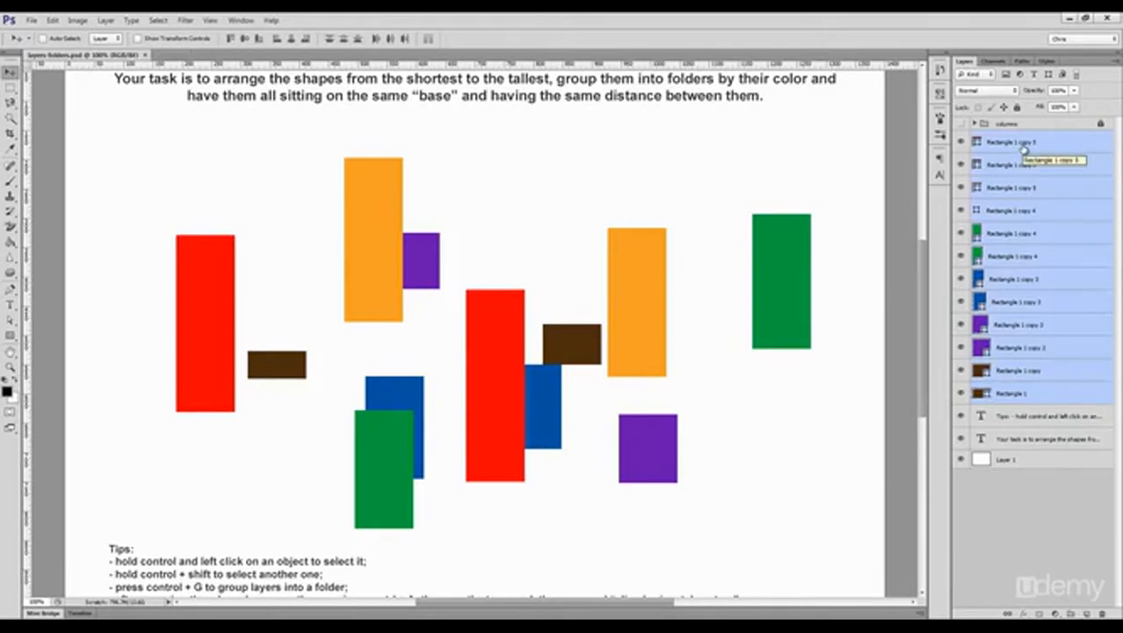
click(259, 40)
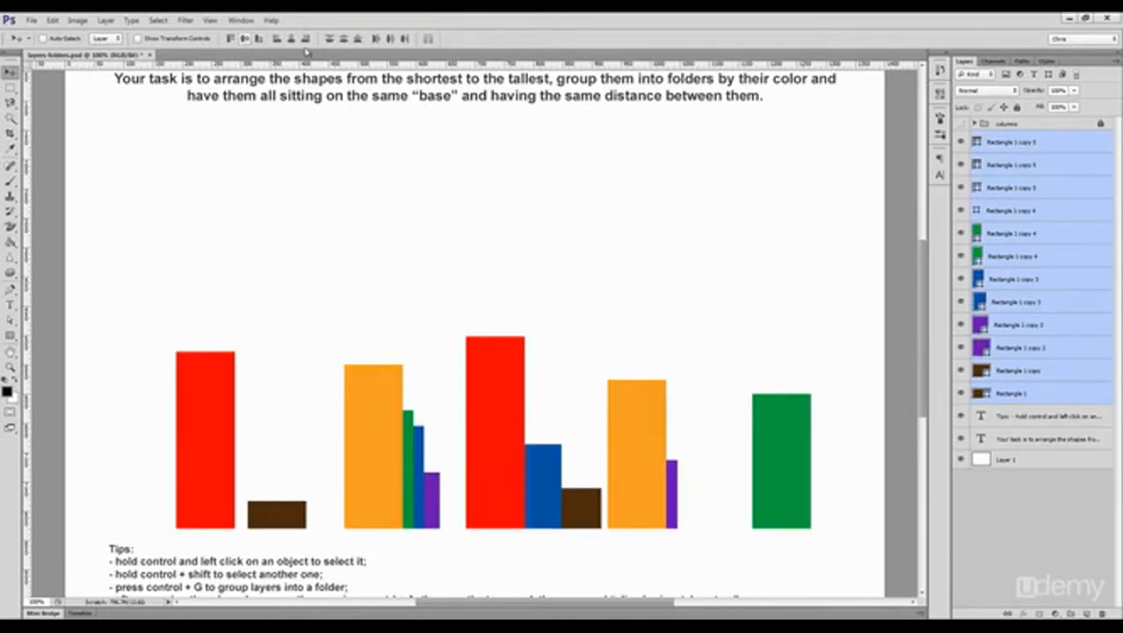
click(388, 42)
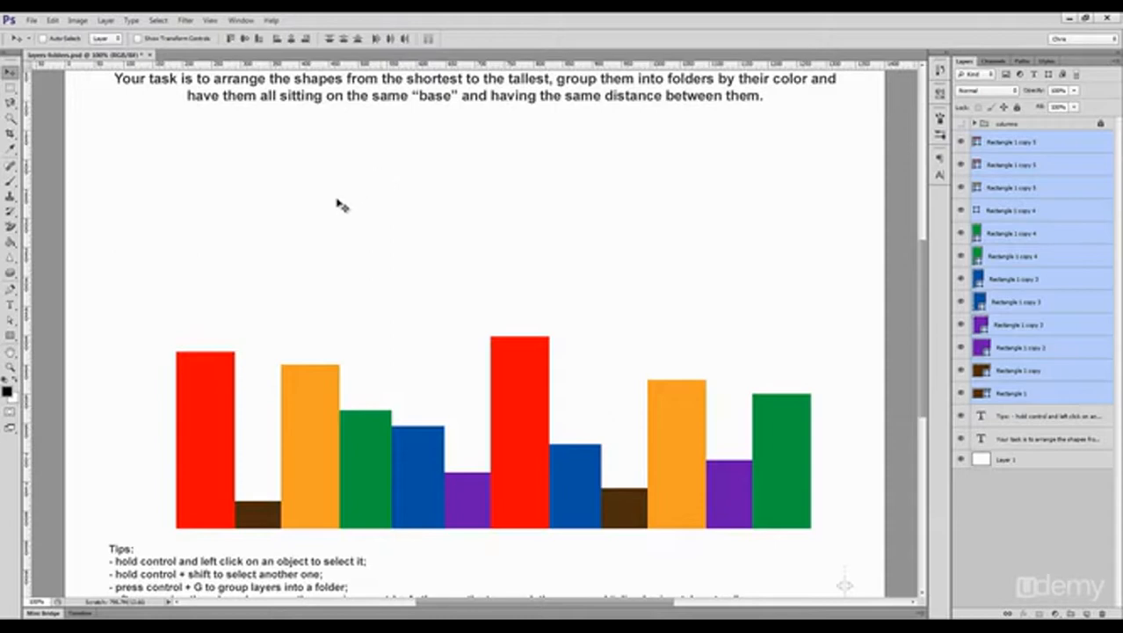
ctrl+click(313, 220)
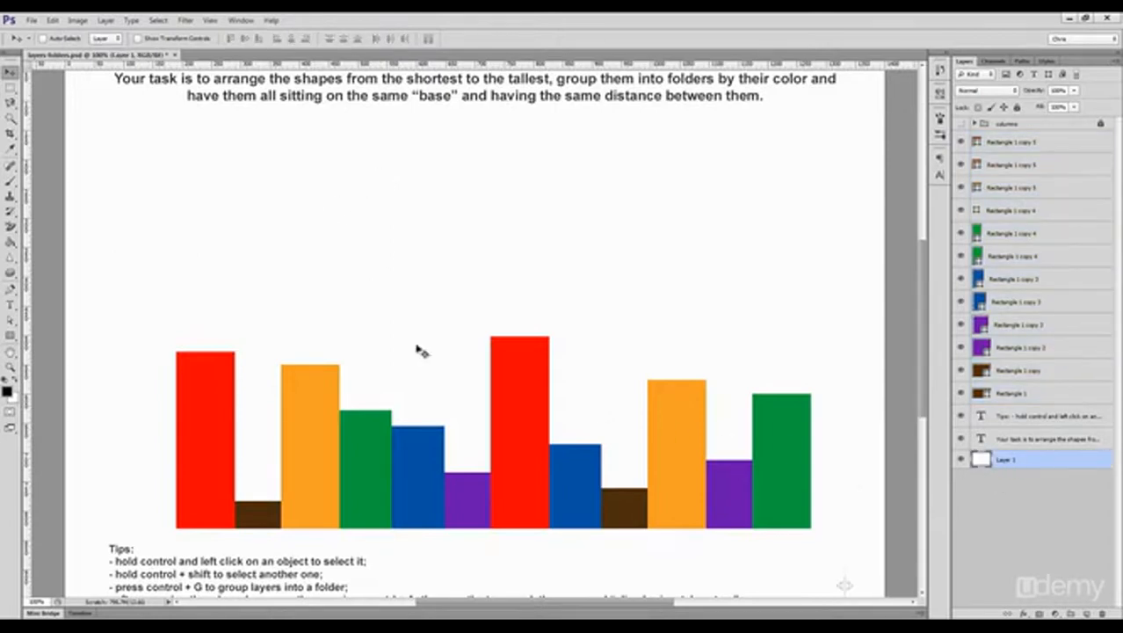
Step: Move the leftmost red rectangle to the canvas's left edge and redistribute the selected rectangles by their horizontal centers
ctrl+click(211, 393)
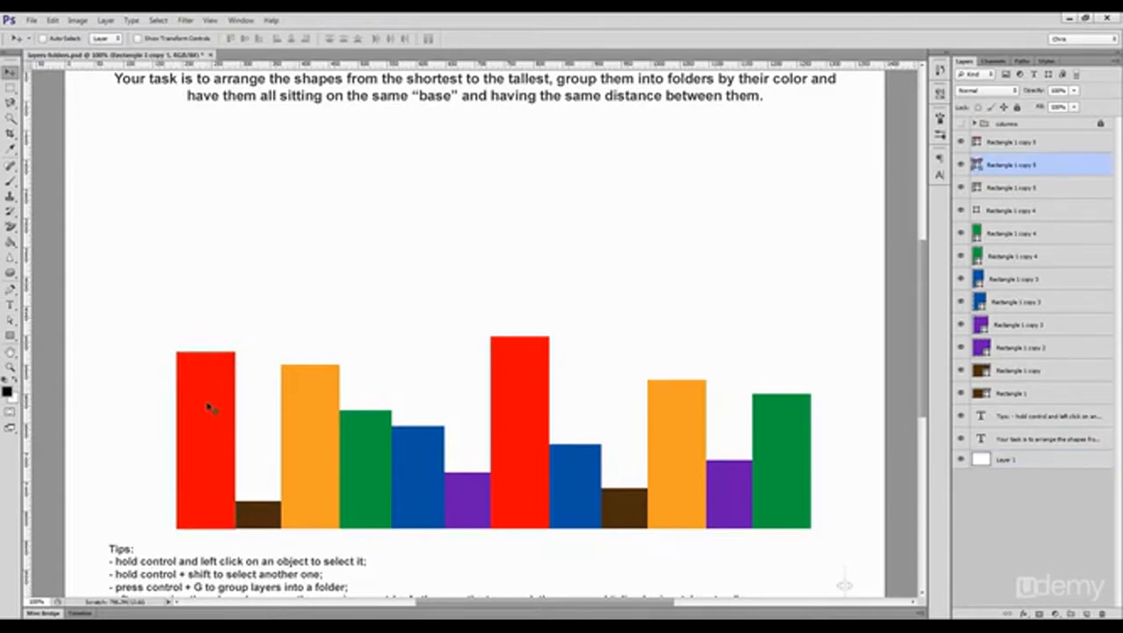
drag(199, 421, 100, 423)
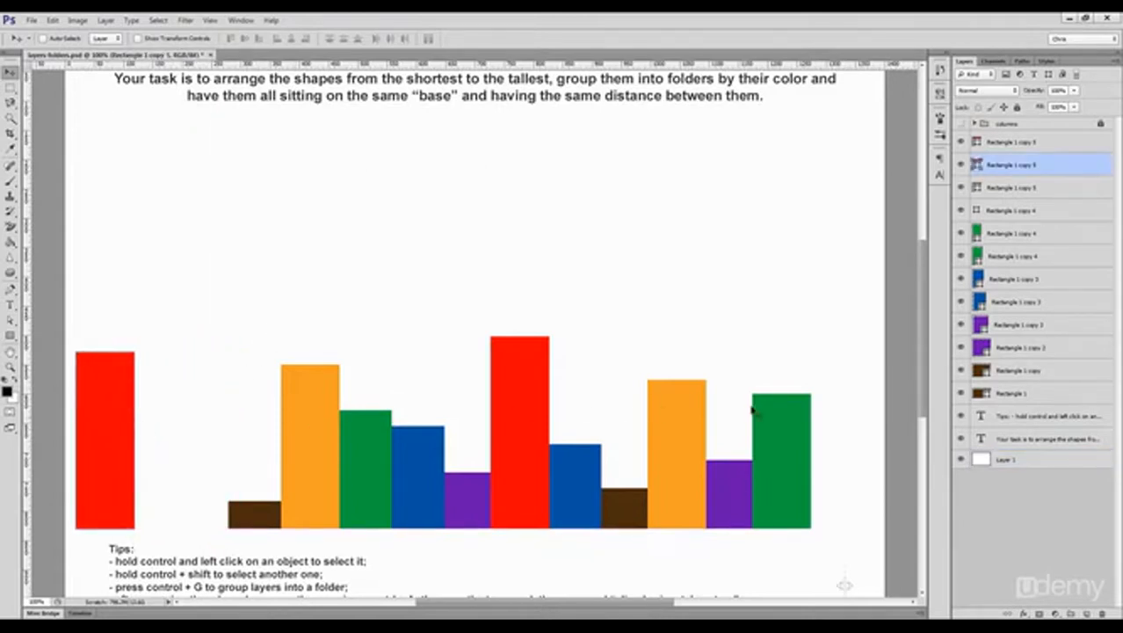
shift+click(1009, 397)
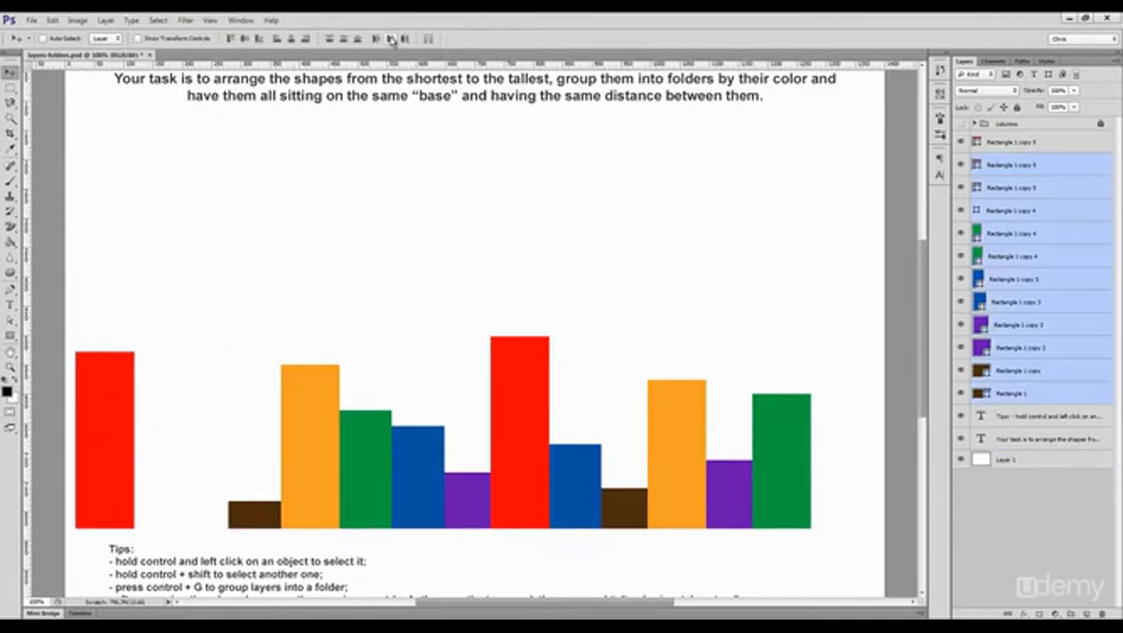
click(391, 40)
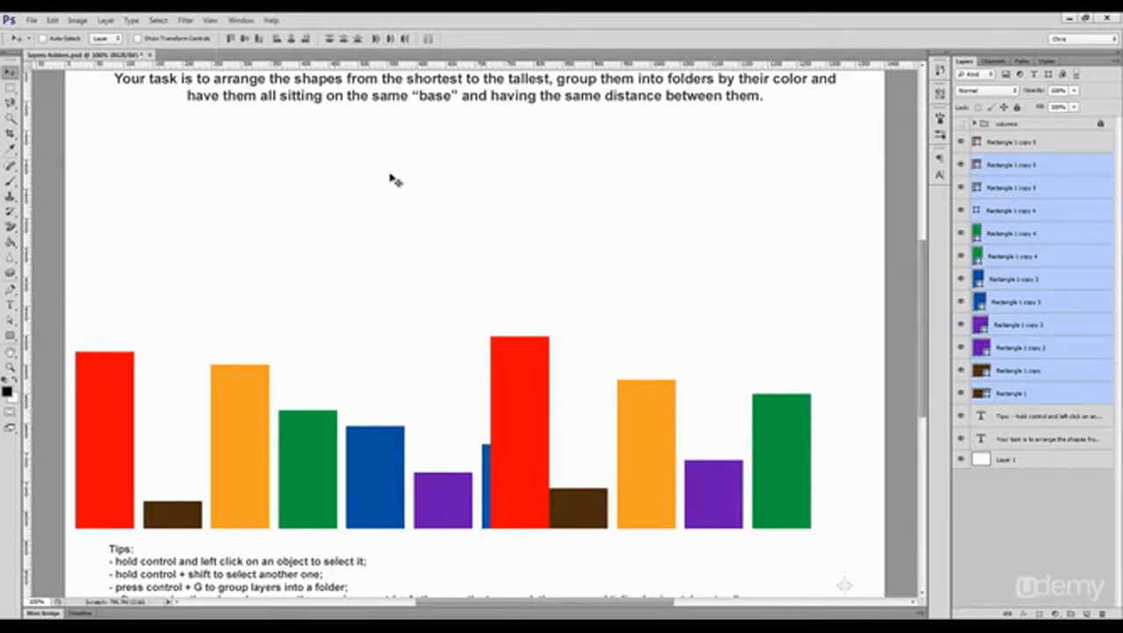
ctrl+click(393, 210)
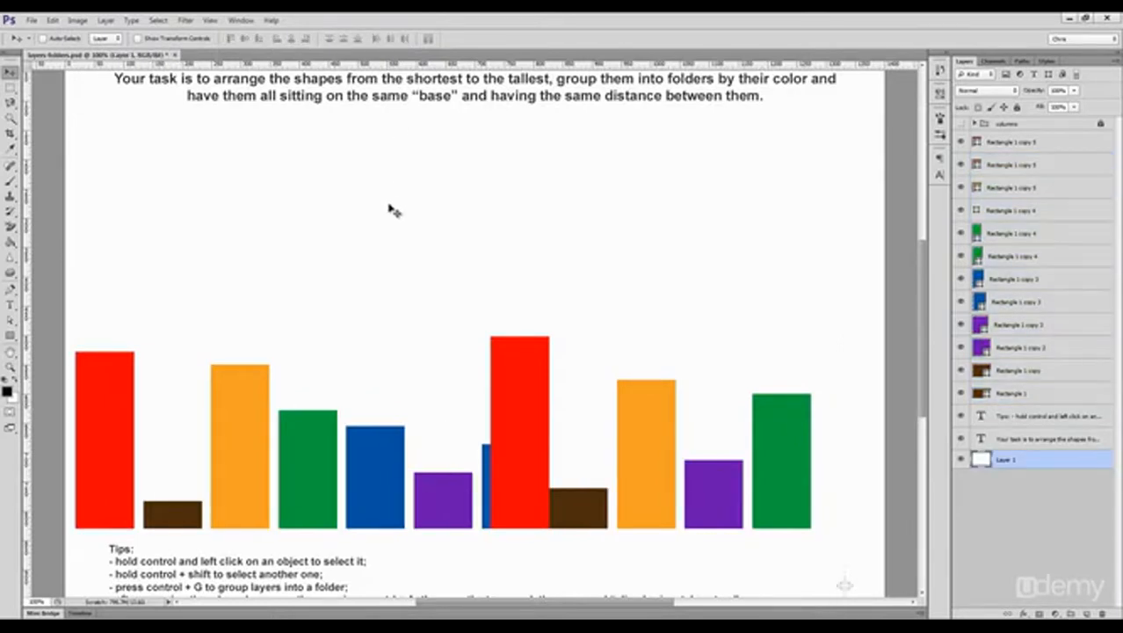
Step: Move the two red rectangles to the right end of the row, with the taller one outermost
ctrl+click(113, 414)
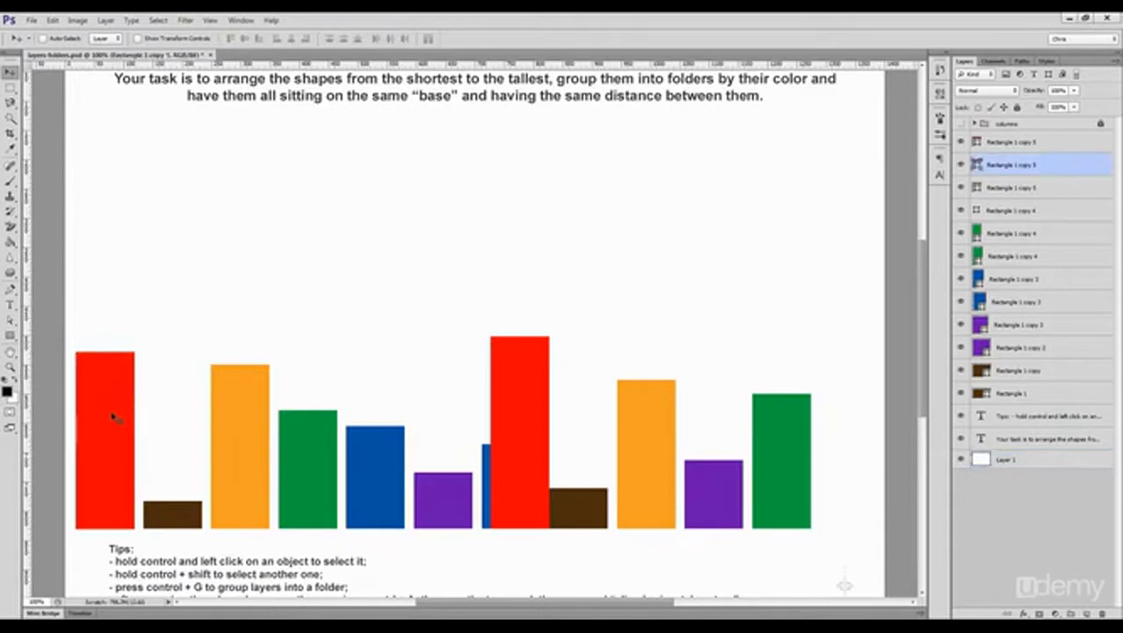
drag(112, 414, 198, 414)
drag(292, 420, 817, 430)
ctrl+shift+click(497, 423)
Step: Pair the green, brown, blue and purple rectangles by color along the base, shorter one before the taller one
ctrl+click(759, 457)
drag(759, 457, 352, 458)
ctrl+click(386, 492)
drag(386, 492, 205, 502)
ctrl+click(587, 503)
ctrl+click(443, 505)
ctrl+click(721, 513)
drag(721, 513, 480, 514)
Step: Place the taller orange rectangle after the shorter one and fit the tallest red rectangle against its neighbor inside the canvas
ctrl+click(263, 453)
drag(263, 452, 729, 452)
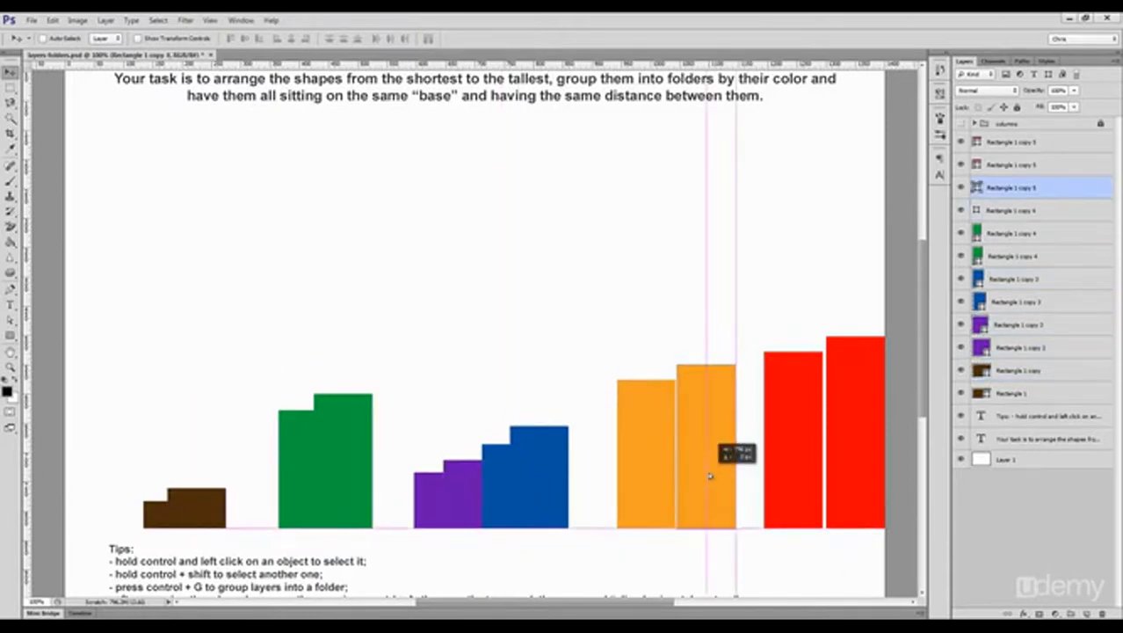
ctrl+click(844, 469)
drag(843, 469, 841, 468)
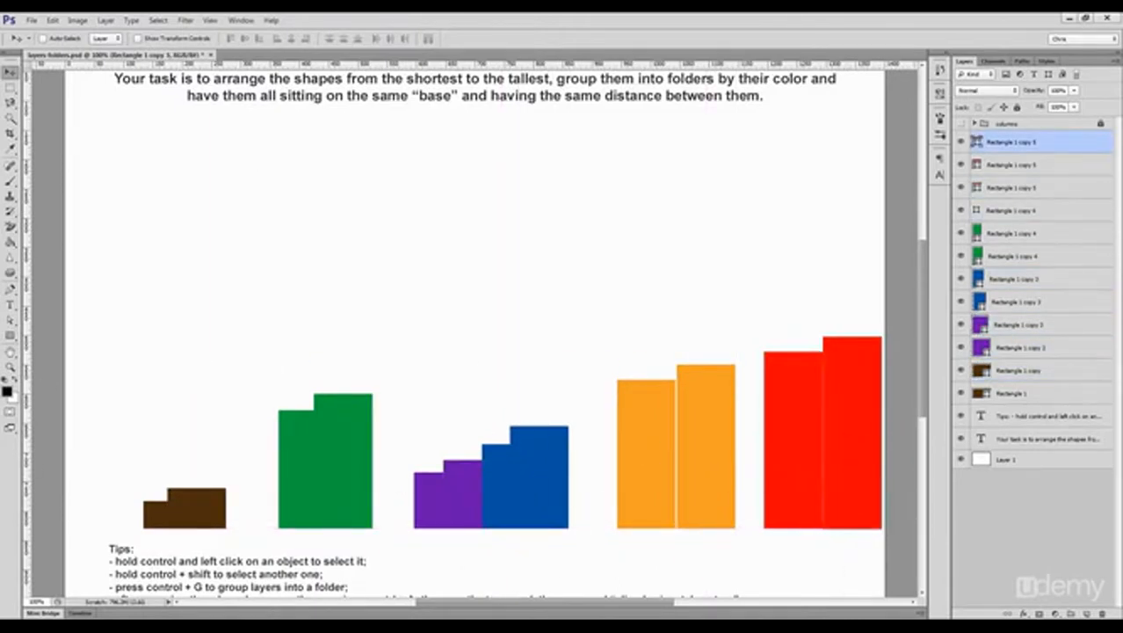
Step: Distribute all twelve color-paired rectangles evenly by their horizontal centers and deselect them
shift+click(1000, 393)
click(387, 38)
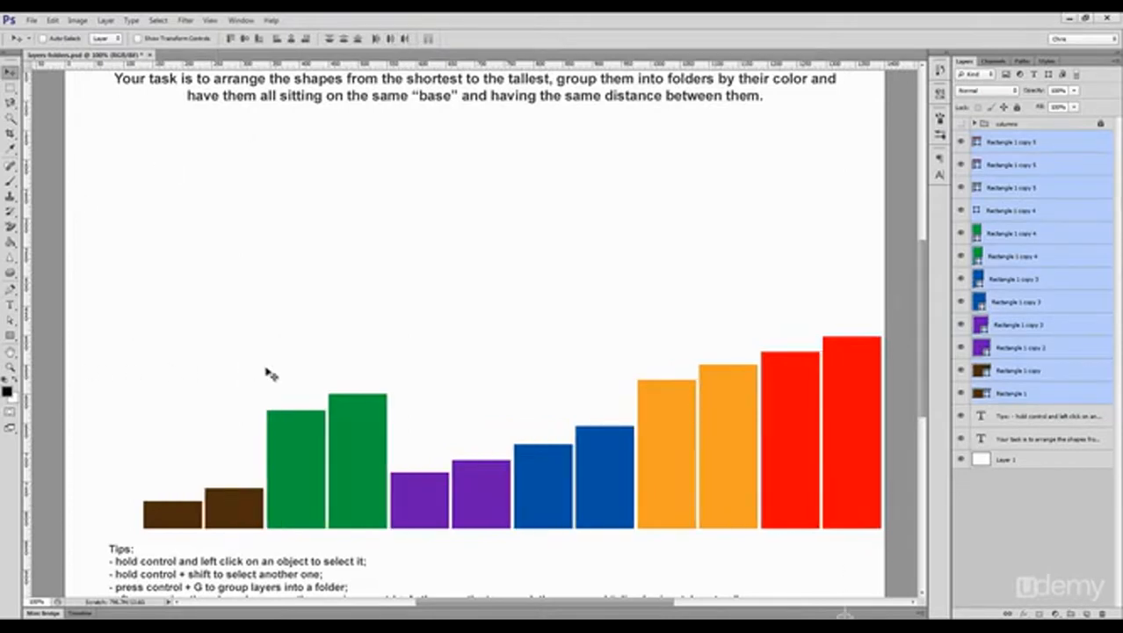
ctrl+click(533, 413)
Step: Reorder the pairs from shortest to tallest by placing purple after brown, followed by blue and green before orange
ctrl+click(365, 441)
ctrl+shift+click(283, 451)
drag(282, 451, 603, 468)
ctrl+click(542, 483)
ctrl+shift+click(582, 479)
ctrl+shift+click(420, 501)
ctrl+shift+click(503, 499)
drag(504, 499, 380, 500)
ctrl+click(633, 474)
ctrl+shift+click(702, 463)
drag(702, 463, 604, 456)
key(ctrl+z)
scroll(700, 401, up, 6)
scroll(700, 401, down, 3)
key(ctrl+1)
Step: Shift the shortest brown rectangle toward the canvas's left edge and space all twelve rectangles evenly by horizontal centers
ctrl+click(149, 459)
drag(149, 459, 104, 460)
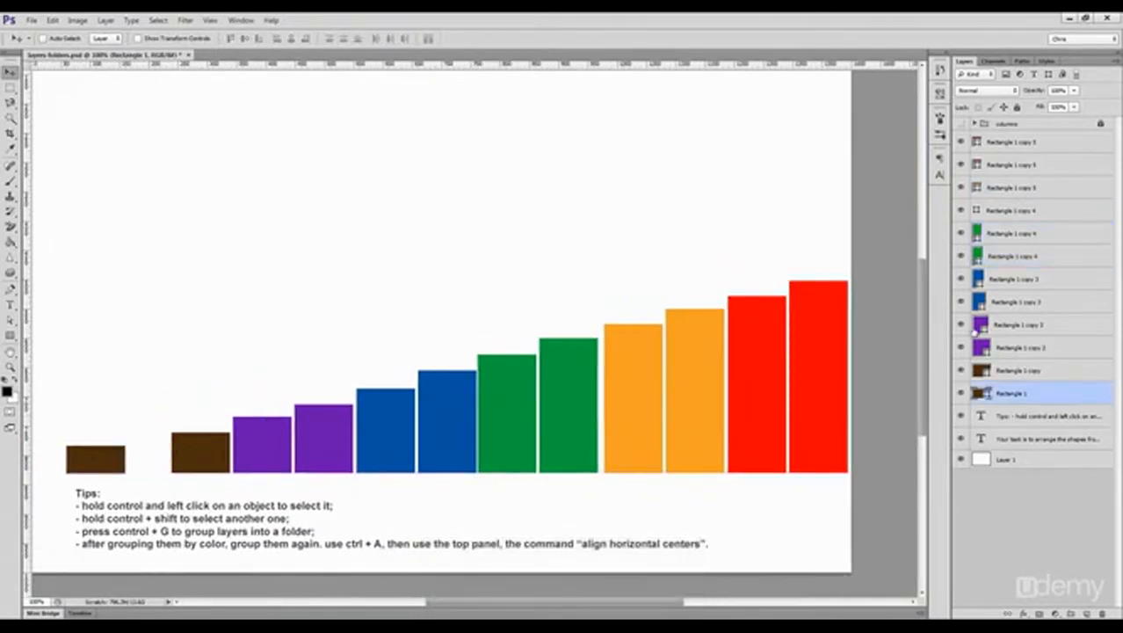
shift+click(999, 145)
click(388, 41)
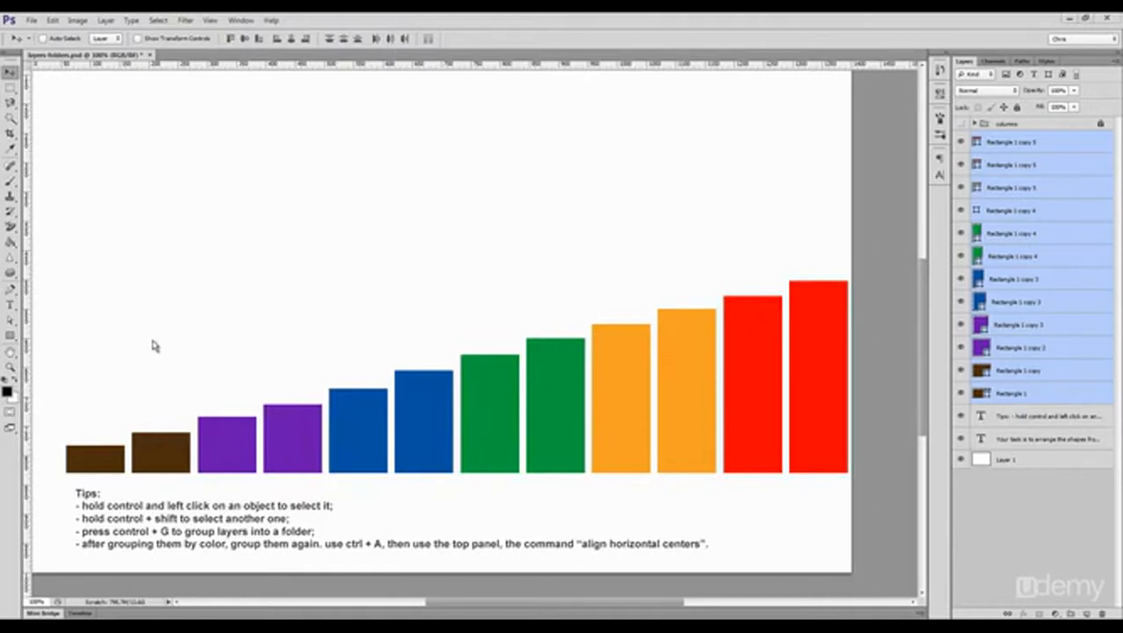
Step: Group all the rectangles, align the group's horizontal center to the whole canvas, and clear the selection
key(ctrl+g)
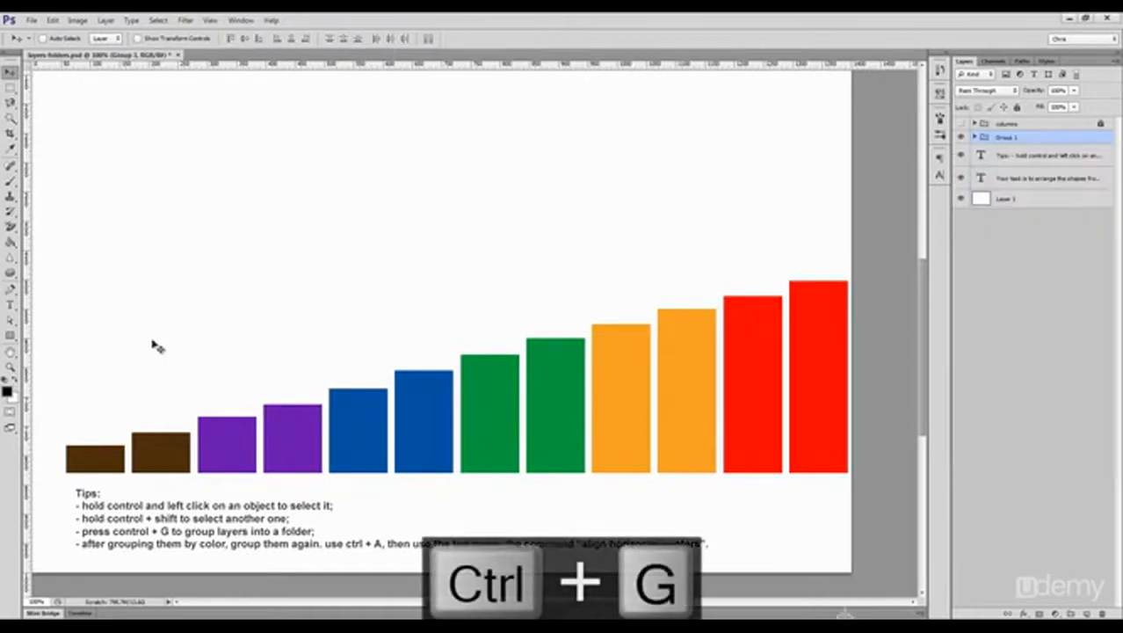
key(ctrl+a)
drag(152, 340, 200, 334)
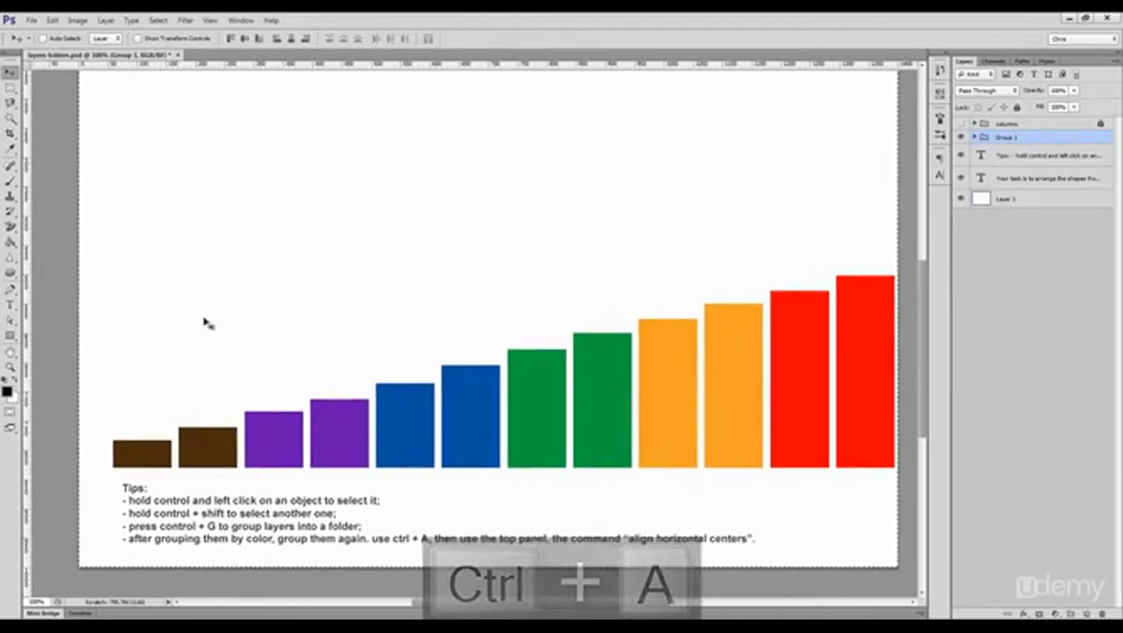
click(292, 39)
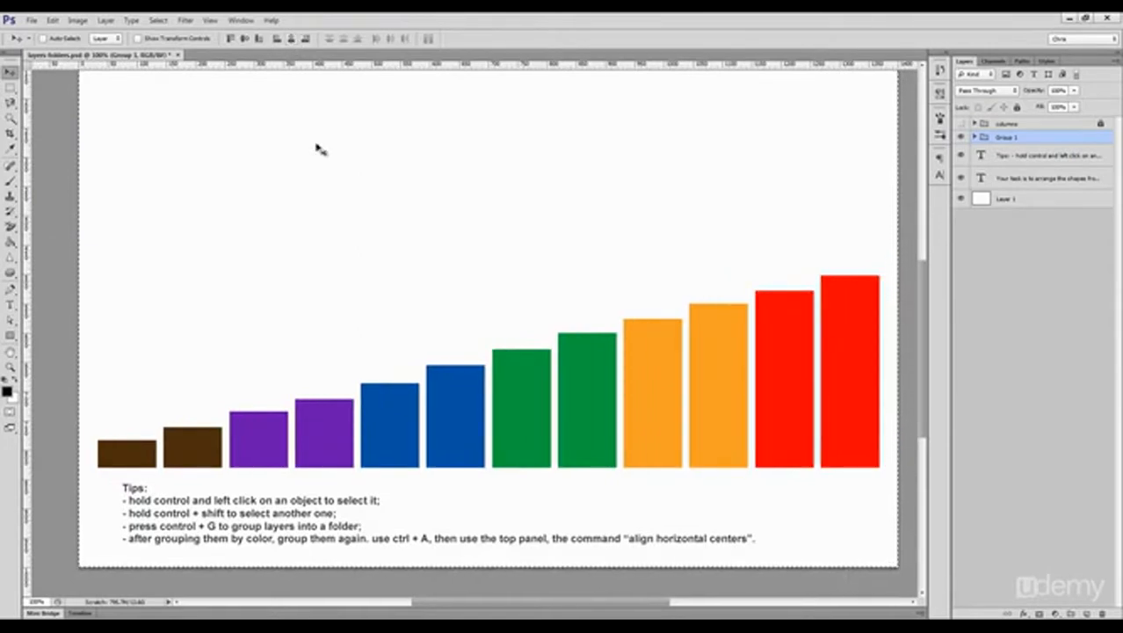
key(ctrl+d)
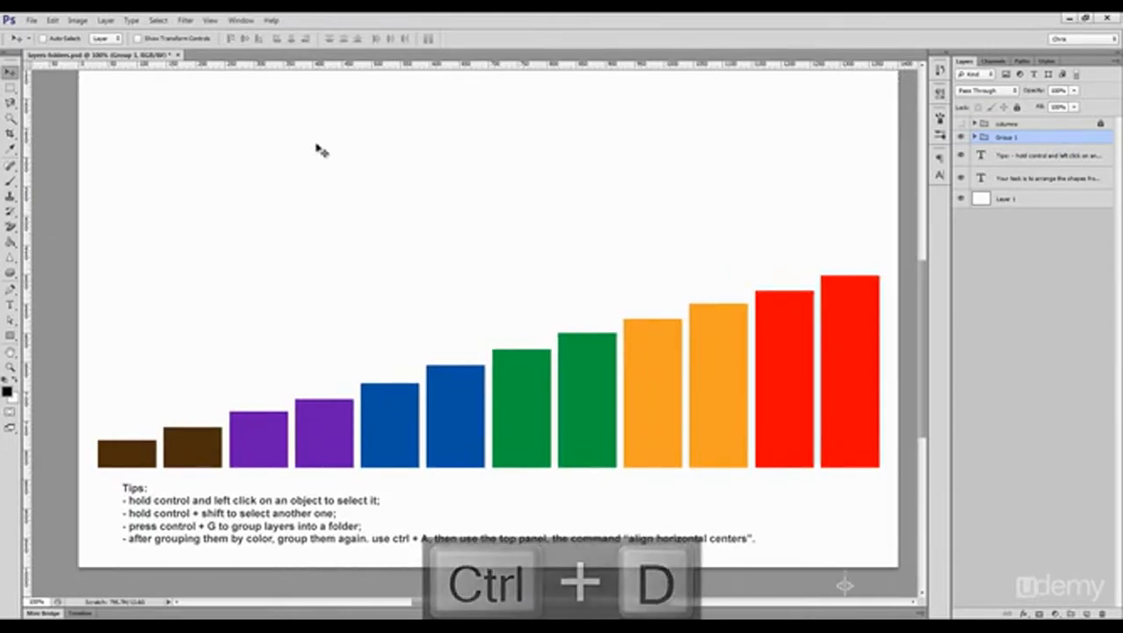
Step: Group the two red rectangles and name the group "red"
drag(659, 418, 609, 326)
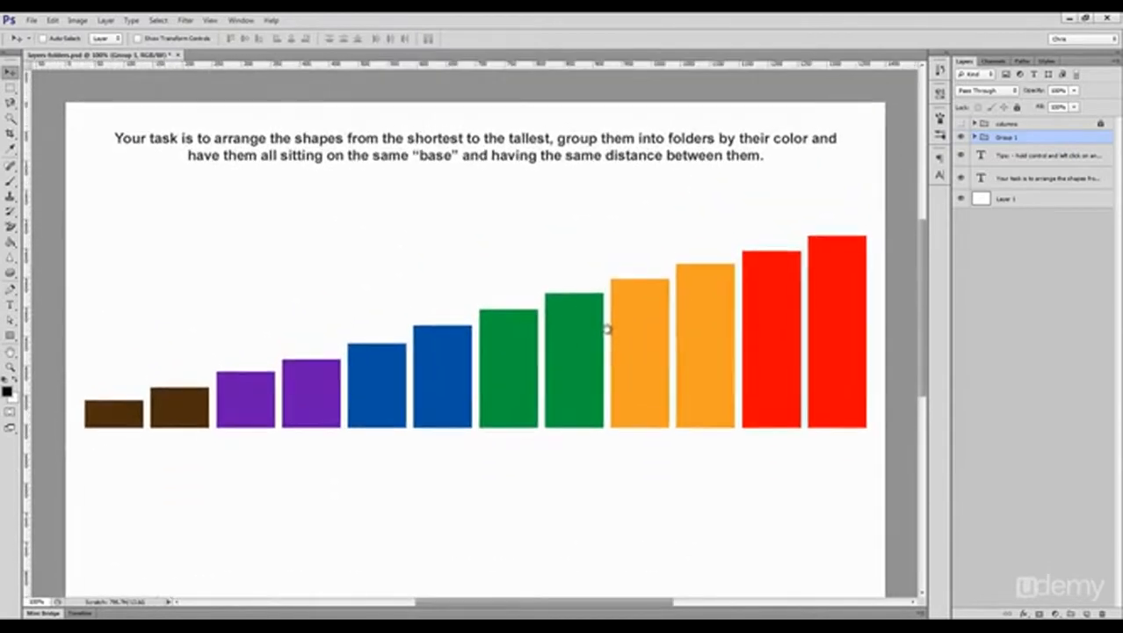
ctrl+click(839, 347)
ctrl+click(776, 347)
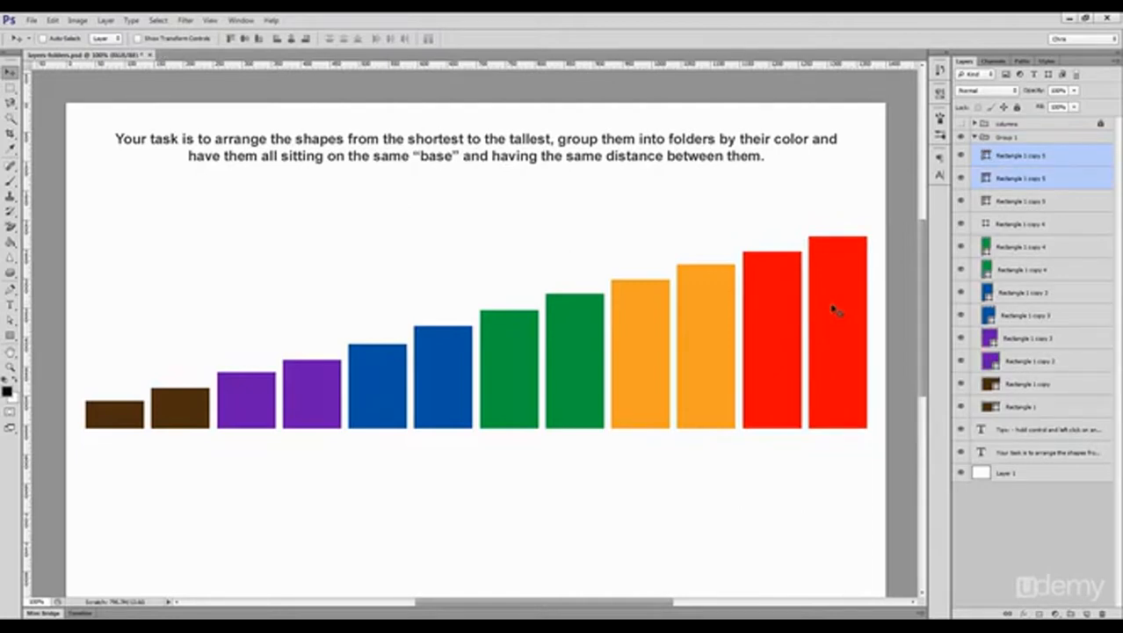
key(ctrl+g)
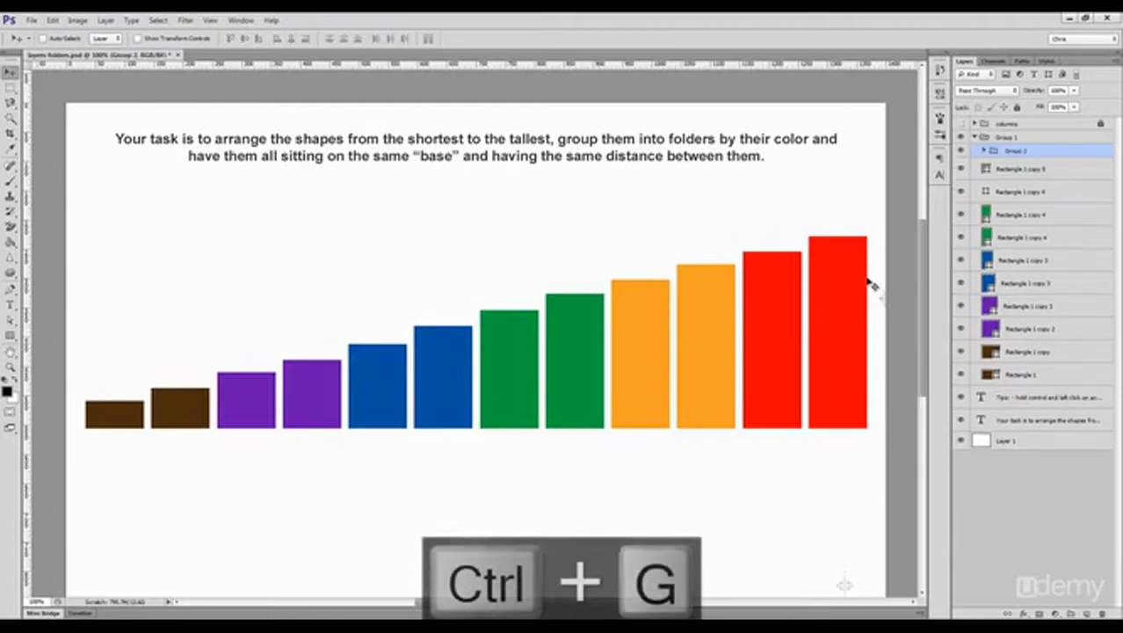
double_click(1015, 151)
text(red)
key(Return)
Step: Group the orange, green and blue rectangles into a separate folder for each color
ctrl+click(723, 310)
ctrl+shift+click(656, 329)
key(ctrl+g)
ctrl+click(582, 353)
ctrl+shift+click(518, 358)
key(ctrl+g)
ctrl+click(450, 376)
ctrl+shift+click(376, 389)
key(ctrl+g)
Step: Group the purple and the brown rectangles into separate folders, and undo a test move of the brown group
ctrl+click(312, 391)
ctrl+shift+click(258, 396)
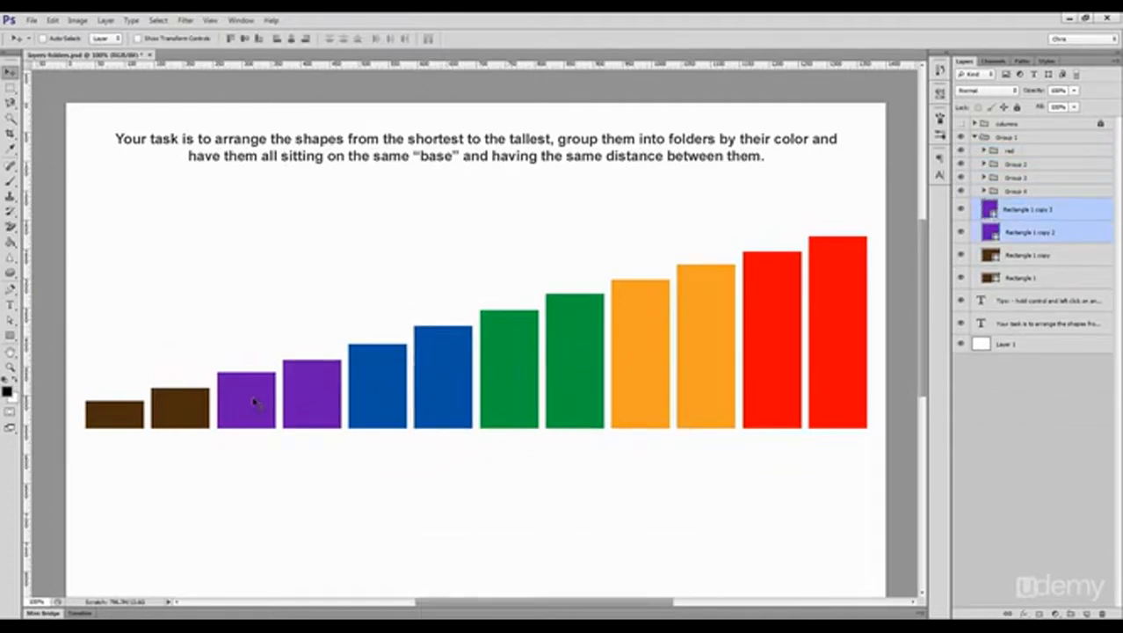
key(ctrl+g)
ctrl+click(189, 413)
ctrl+shift+click(117, 416)
key(ctrl+g)
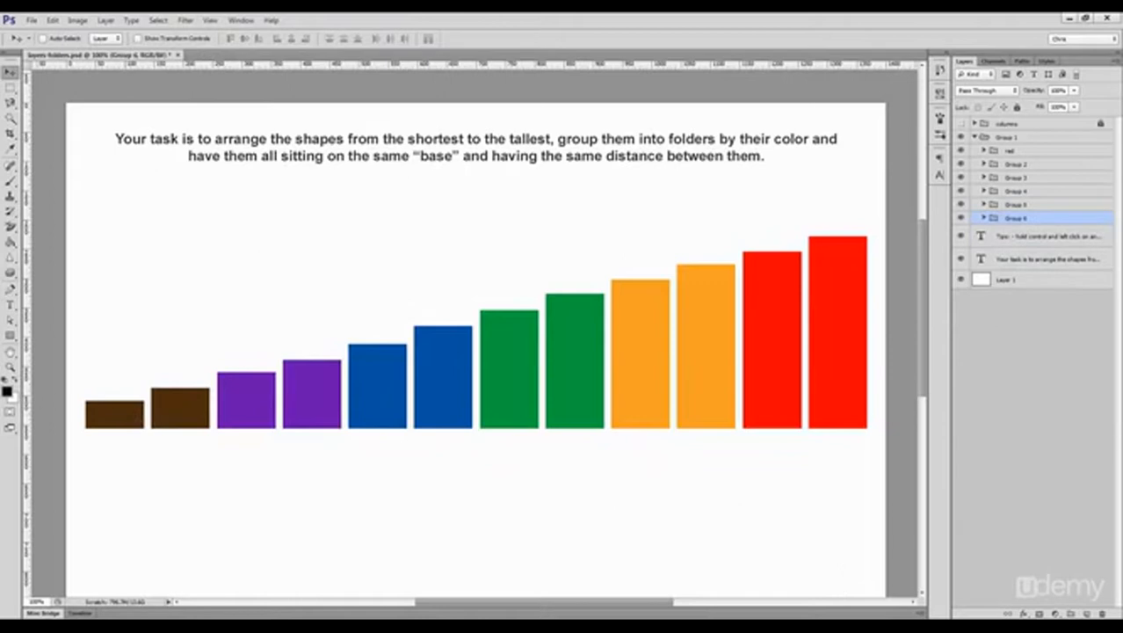
drag(111, 410, 107, 415)
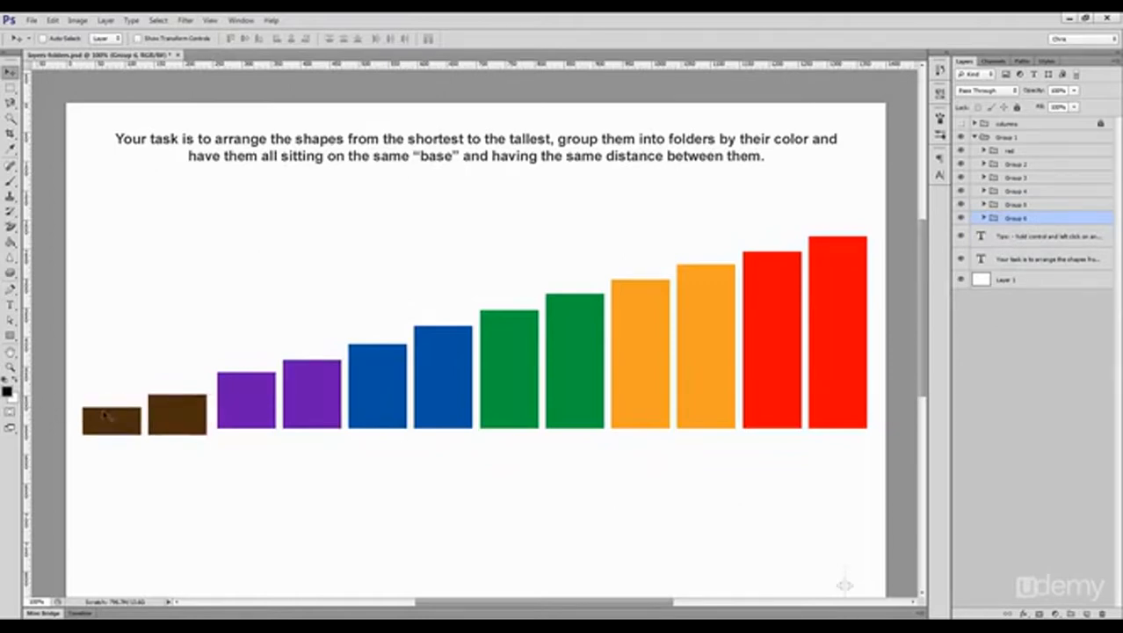
key(ctrl+z)
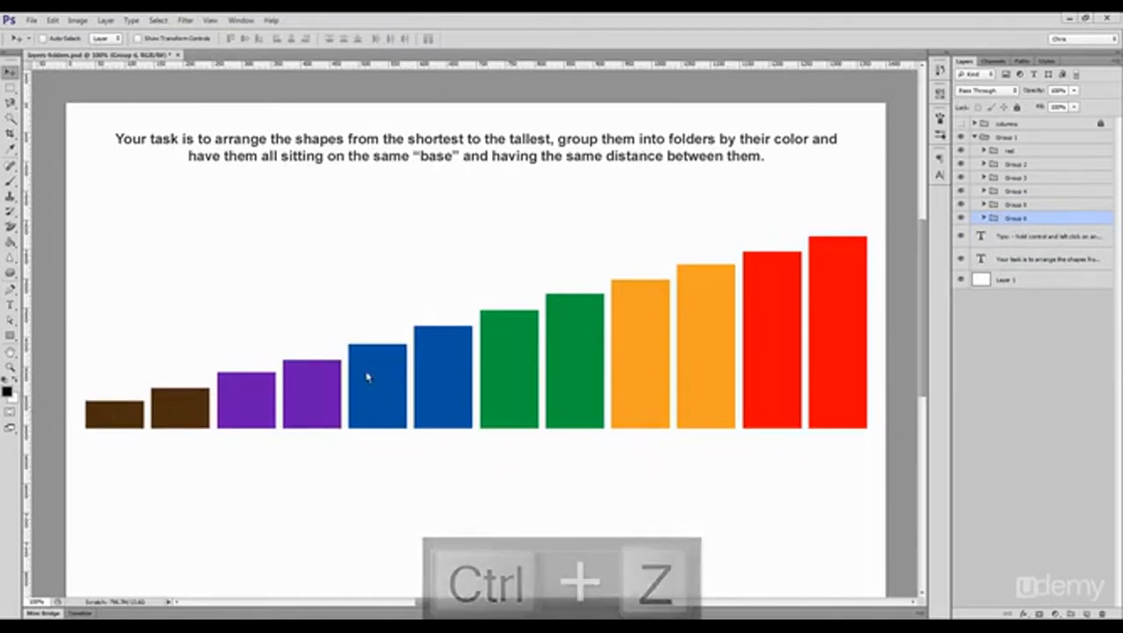
Step: Rename the folders of the orange, green and blue pairs as "orange", "green" and "blue"
double_click(1011, 164)
text(orange)
key(Return)
double_click(1013, 178)
text(green)
key(Return)
double_click(1014, 190)
text(blue)
key(Return)
Step: Rename the remaining two color folders as "purple" and "brown"
double_click(1014, 204)
text(purple)
key(Return)
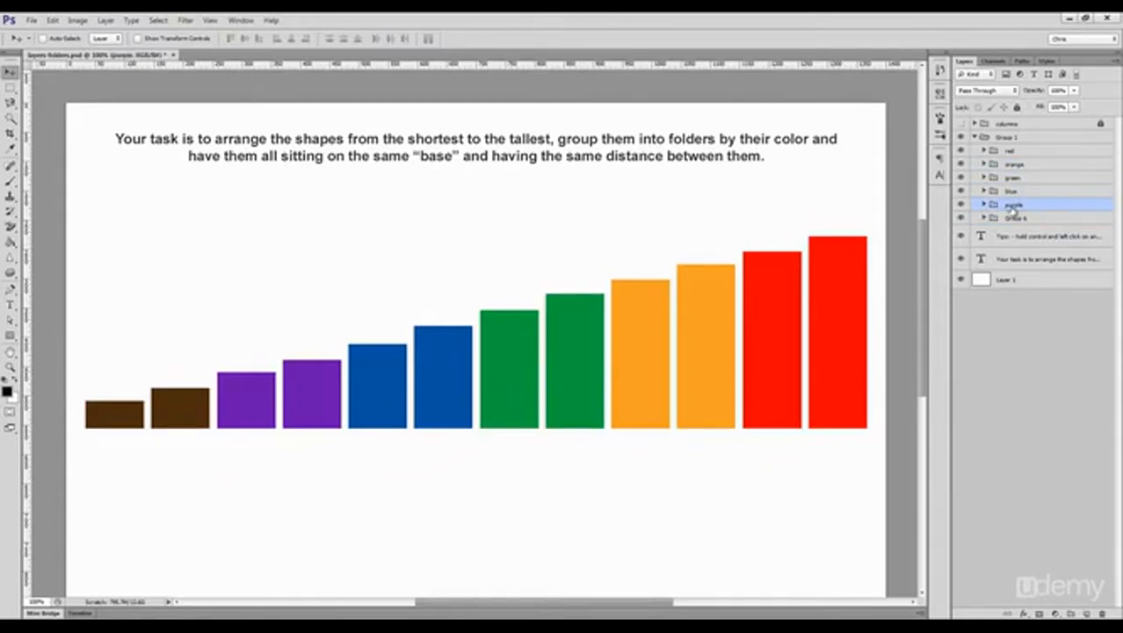
double_click(1015, 219)
text(brown)
key(Return)
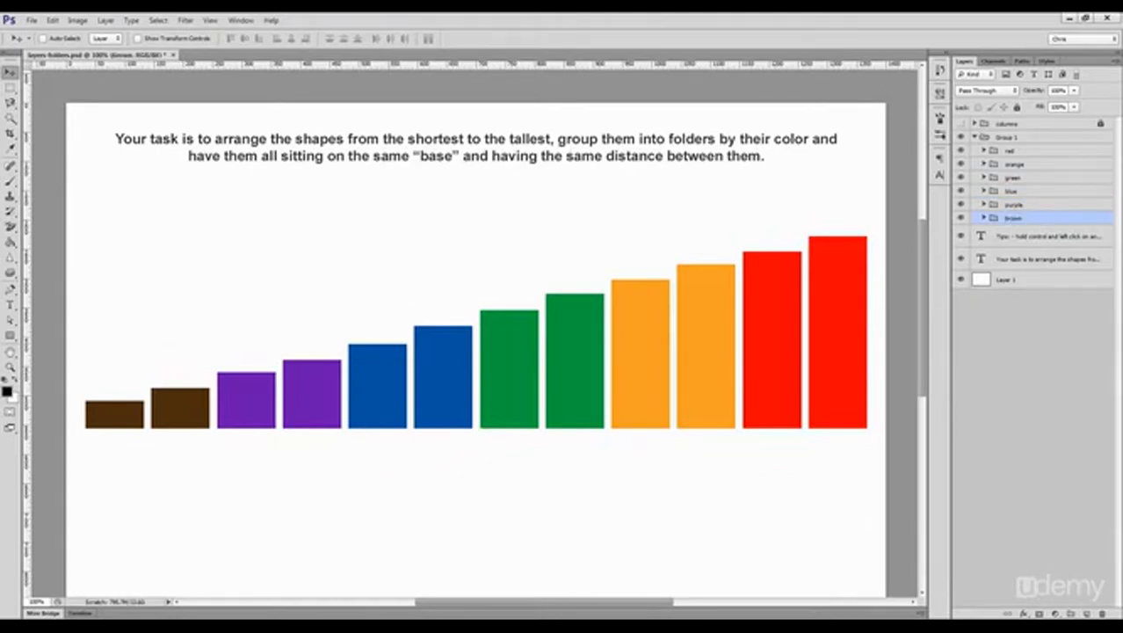
Step: Move the six color folders out of Group 1 and delete the empty group
shift+click(1014, 152)
drag(1026, 154, 1026, 130)
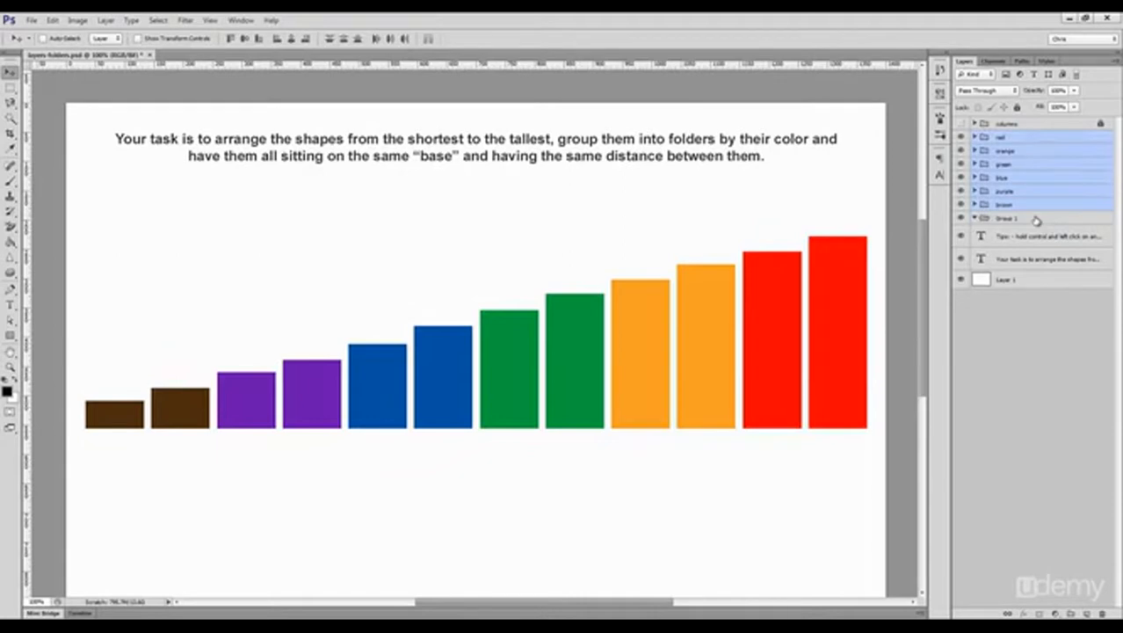
click(1036, 220)
key(Delete)
Step: Save the exercise to the Desktop as a Photoshop file named "d", with Maximize Compatibility on
click(33, 20)
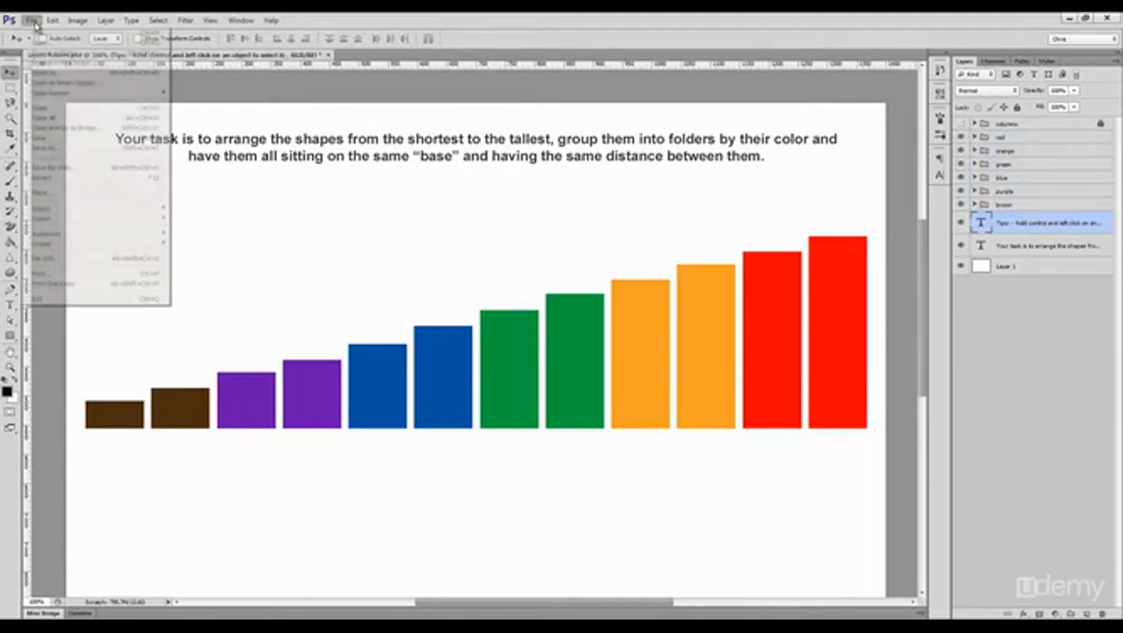
click(52, 145)
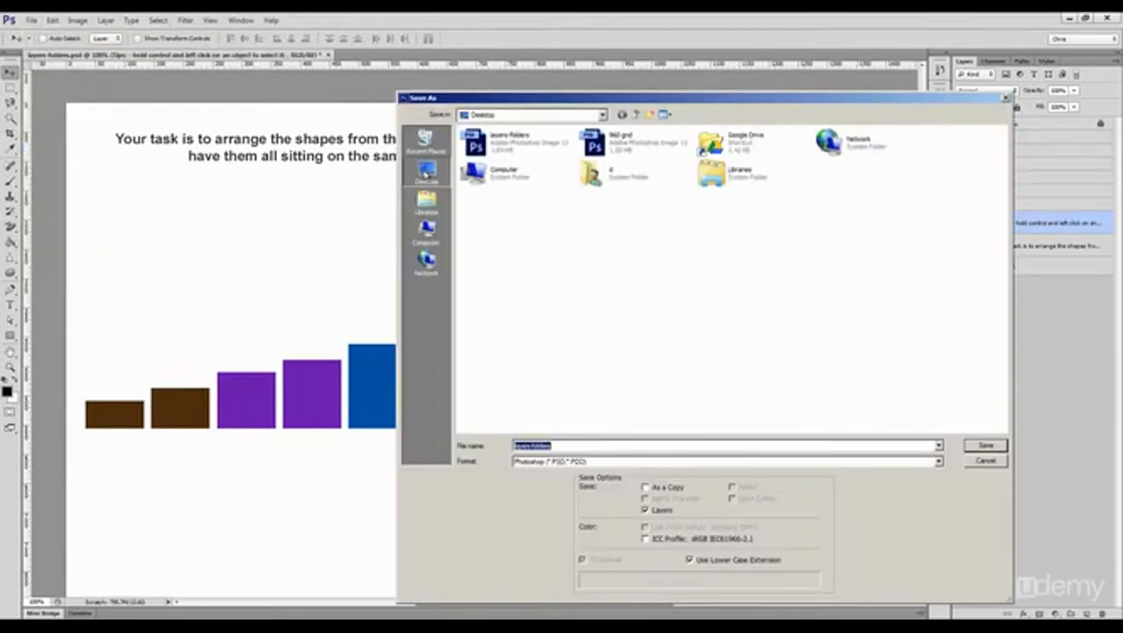
text(d)
key(Return)
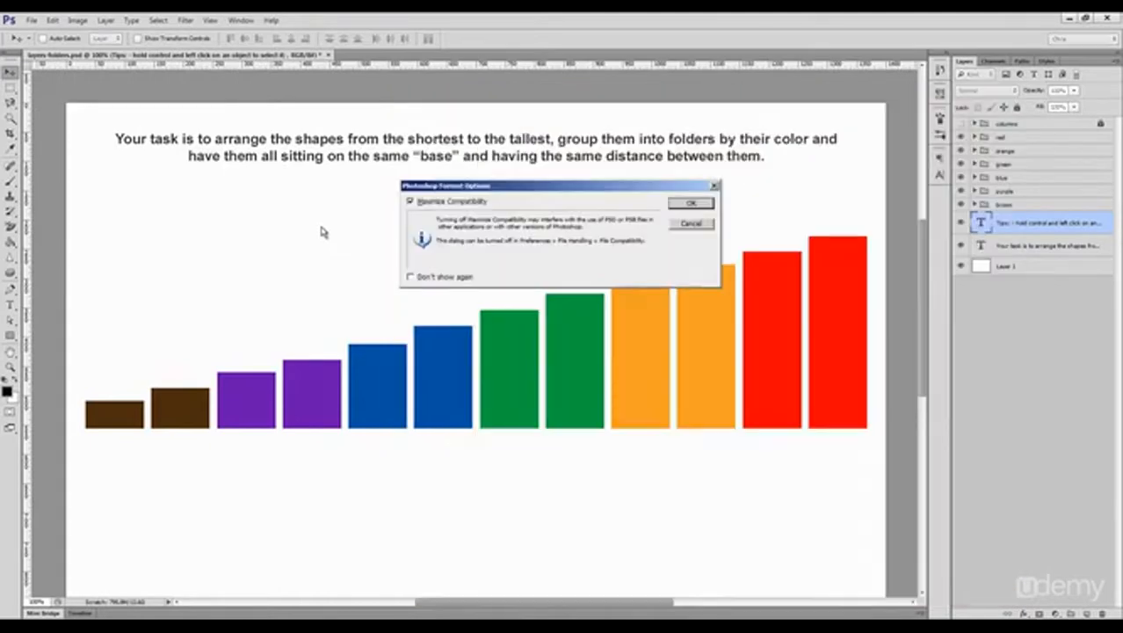
key(Return)
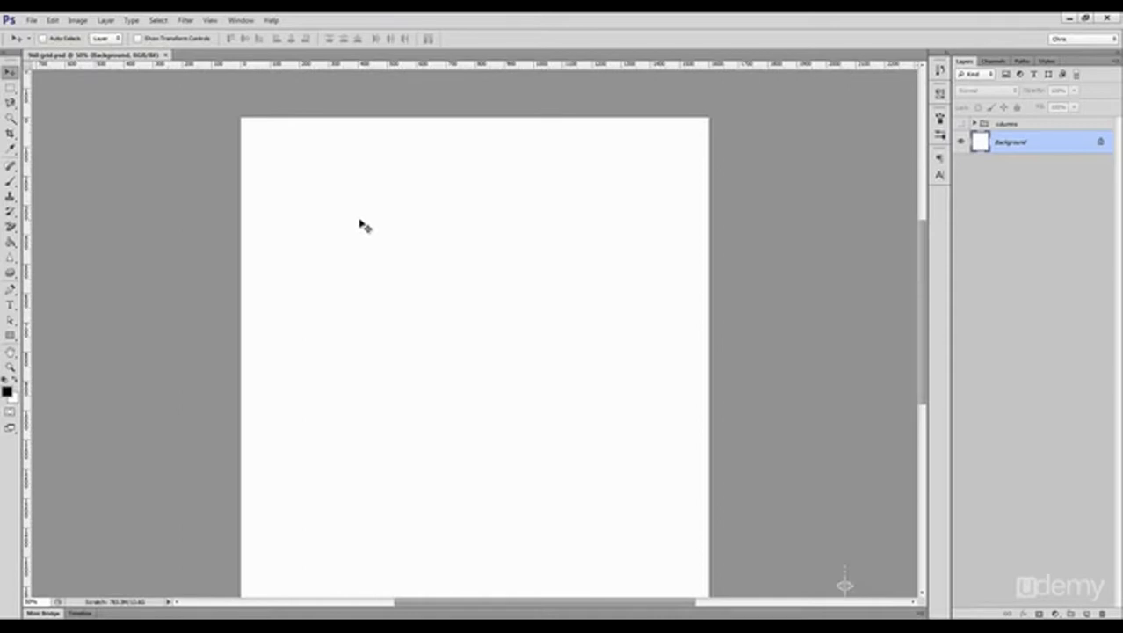
Step: Show the guides in the 960 grid document
key(ctrl+semicolon)
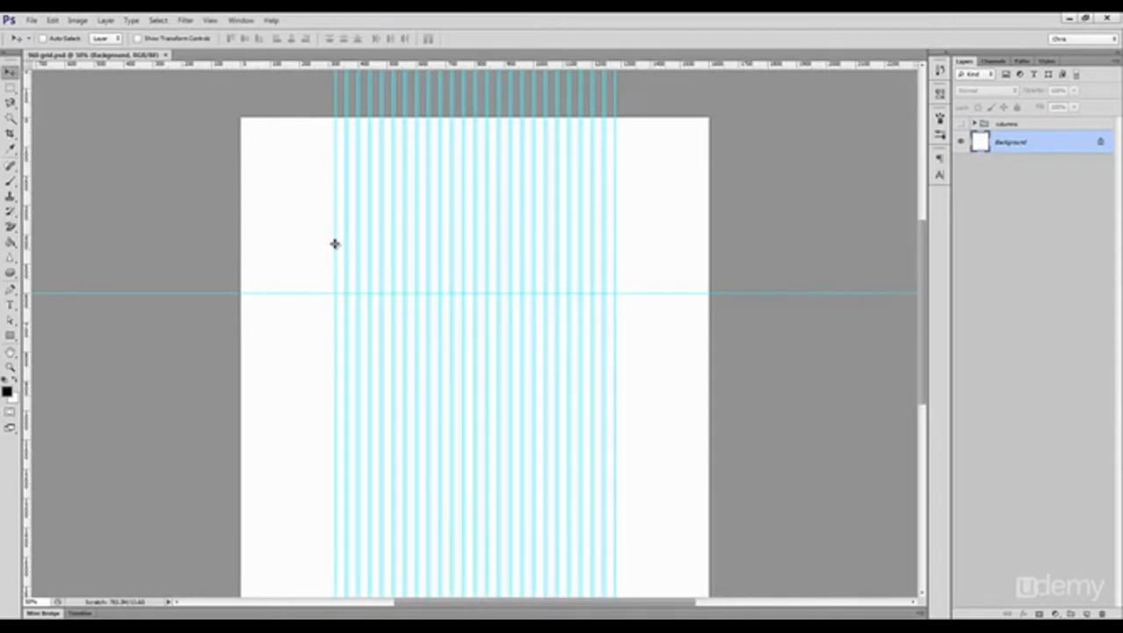
Step: Lock the guides and select the Rounded Rectangle tool with a 4 px corner radius
key(ctrl+alt+semicolon)
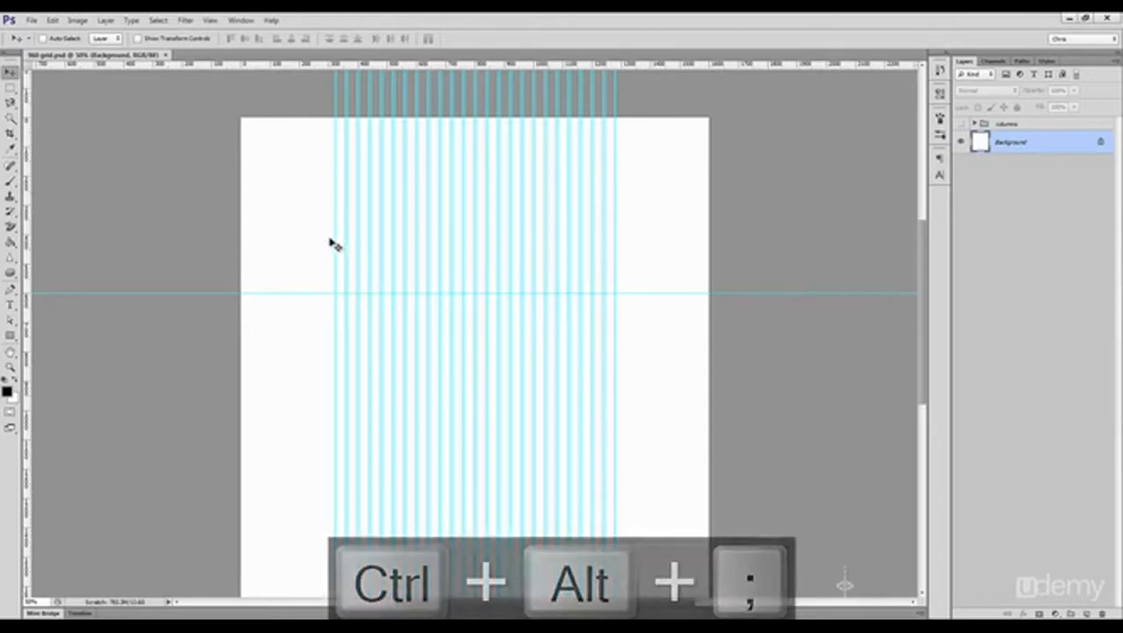
key(ctrl+1)
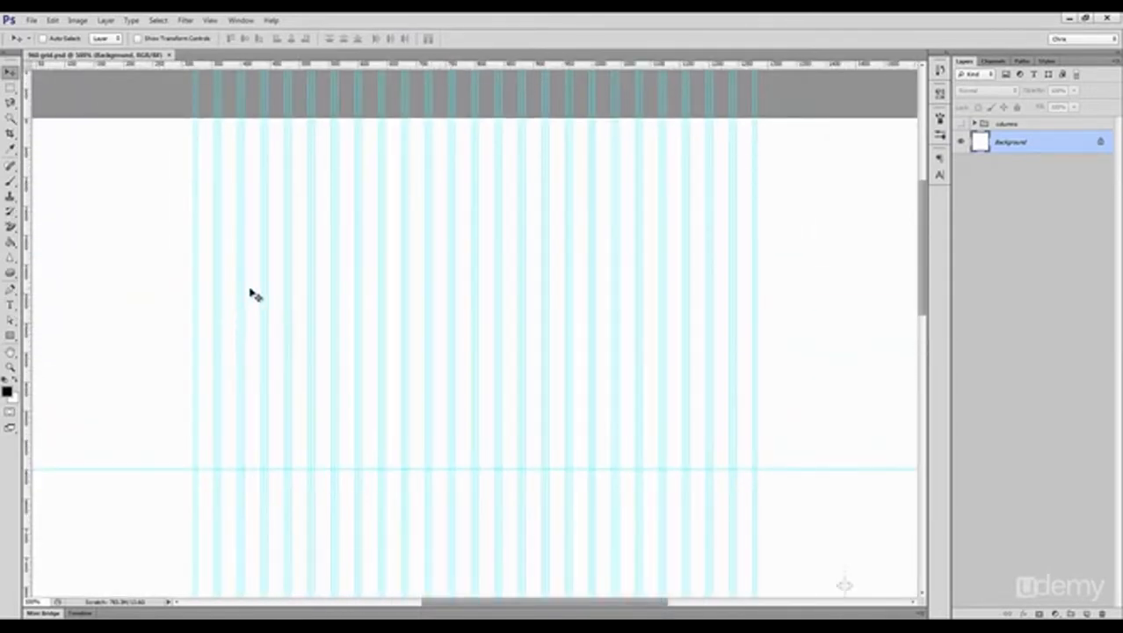
click(10, 334)
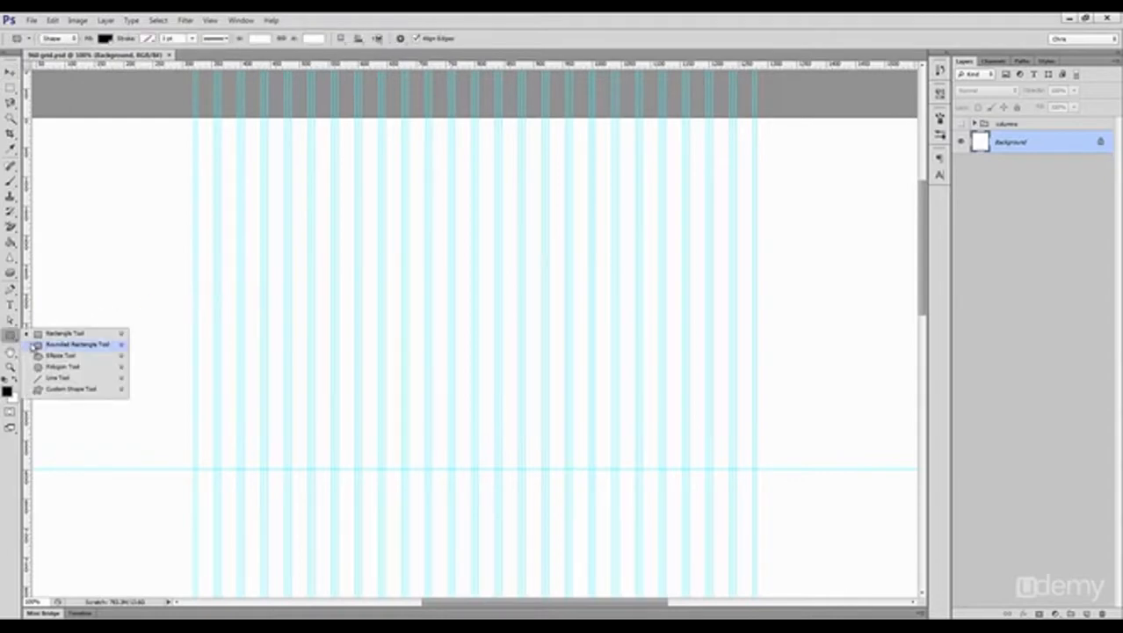
click(44, 345)
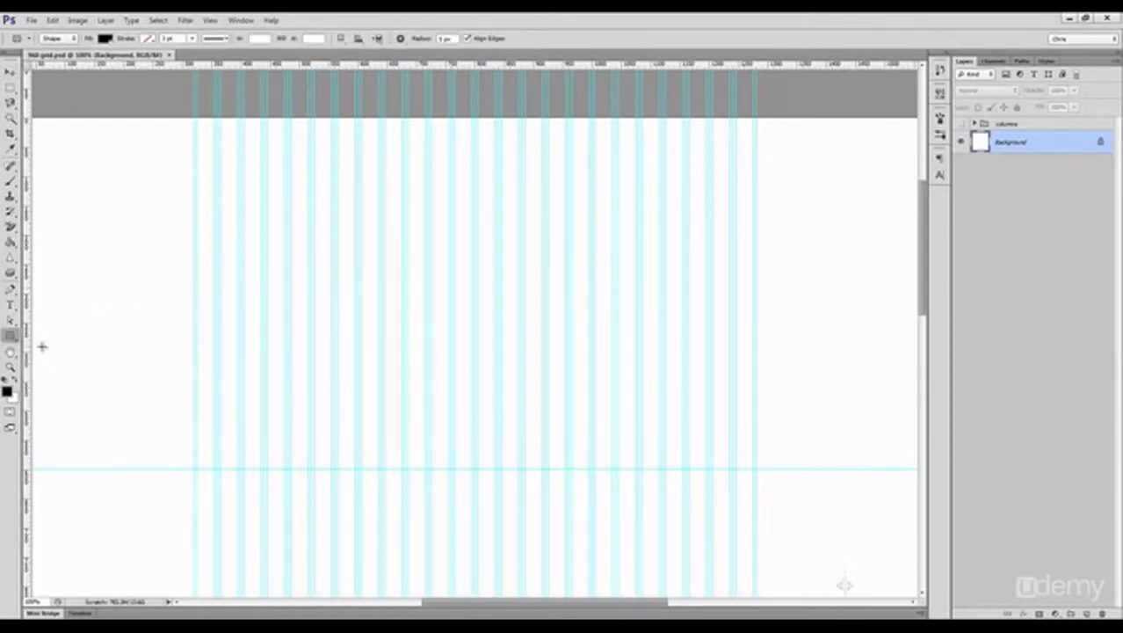
key(shift+u)
key(shift+u)
key(shift+u)
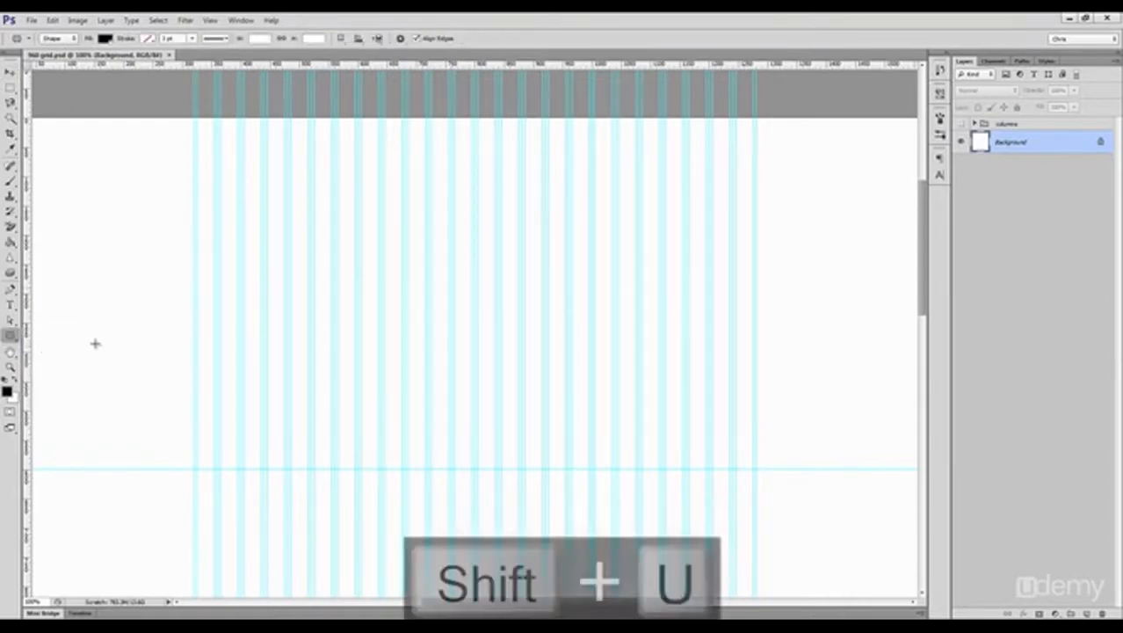
key(shift+u)
key(shift+u)
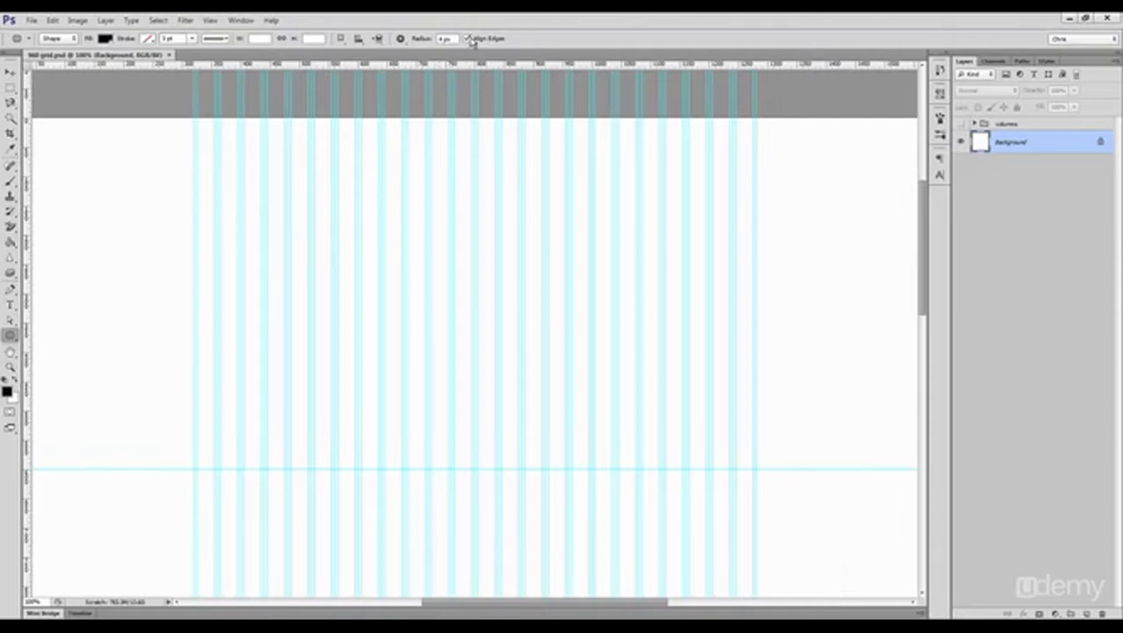
Step: Set the foreground color to a strong blue and draw a rounded bar 960 px wide and about 57 px high across the grid columns
click(7, 391)
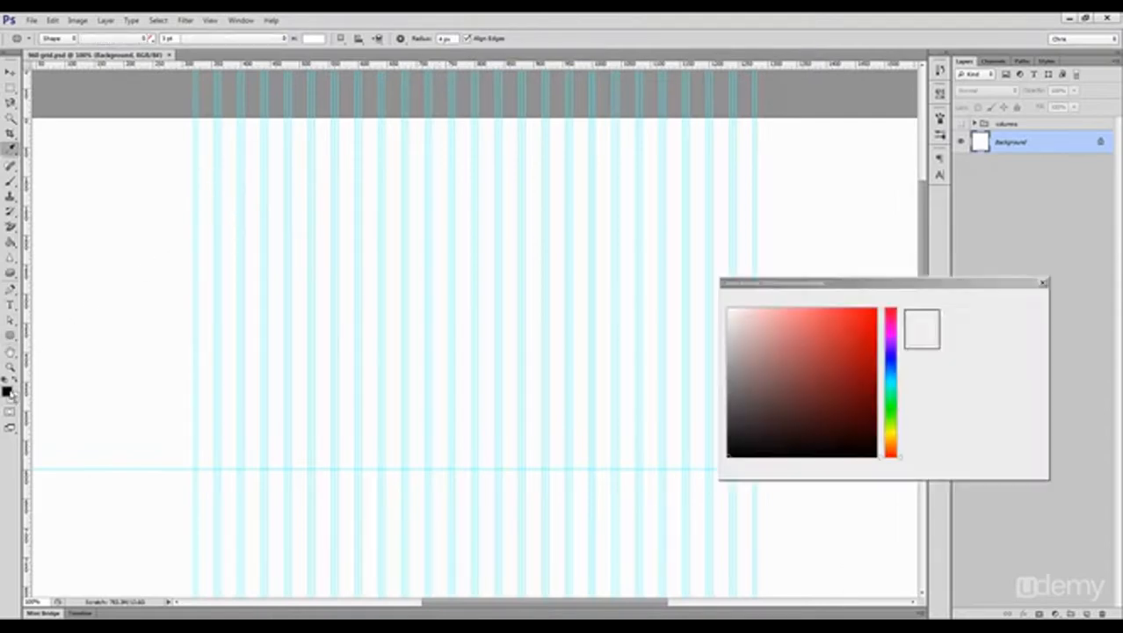
click(887, 356)
click(841, 317)
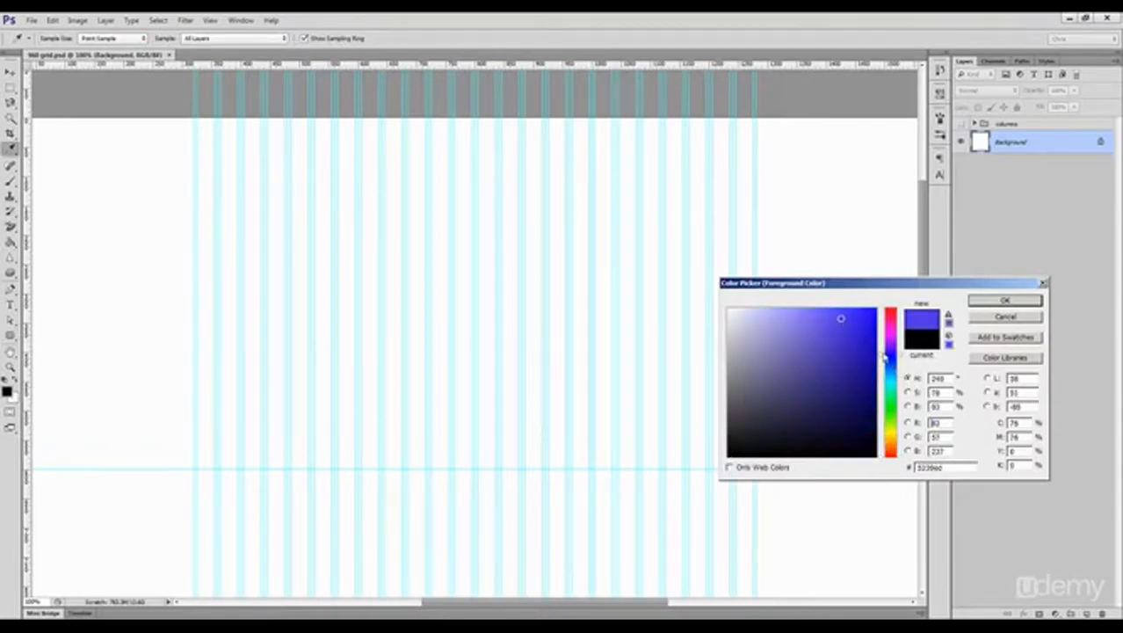
click(888, 367)
click(859, 334)
click(1004, 300)
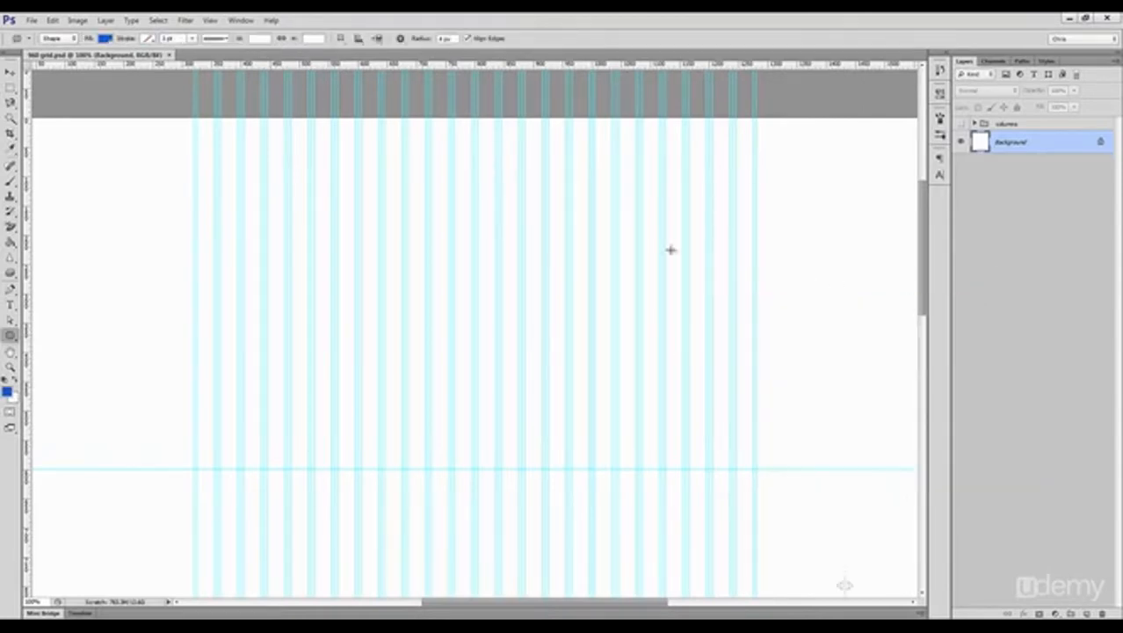
drag(195, 180, 755, 211)
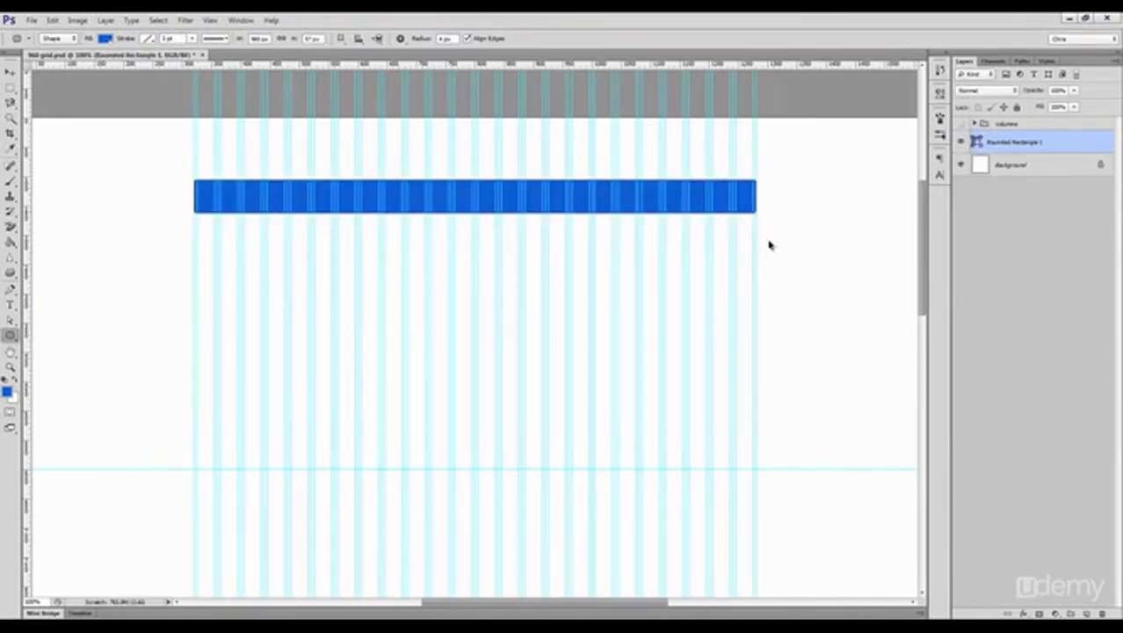
Step: Center the blue bar horizontally on the canvas with the guides hidden, clear the selection and show the guides again
key(ctrl+semicolon)
key(v)
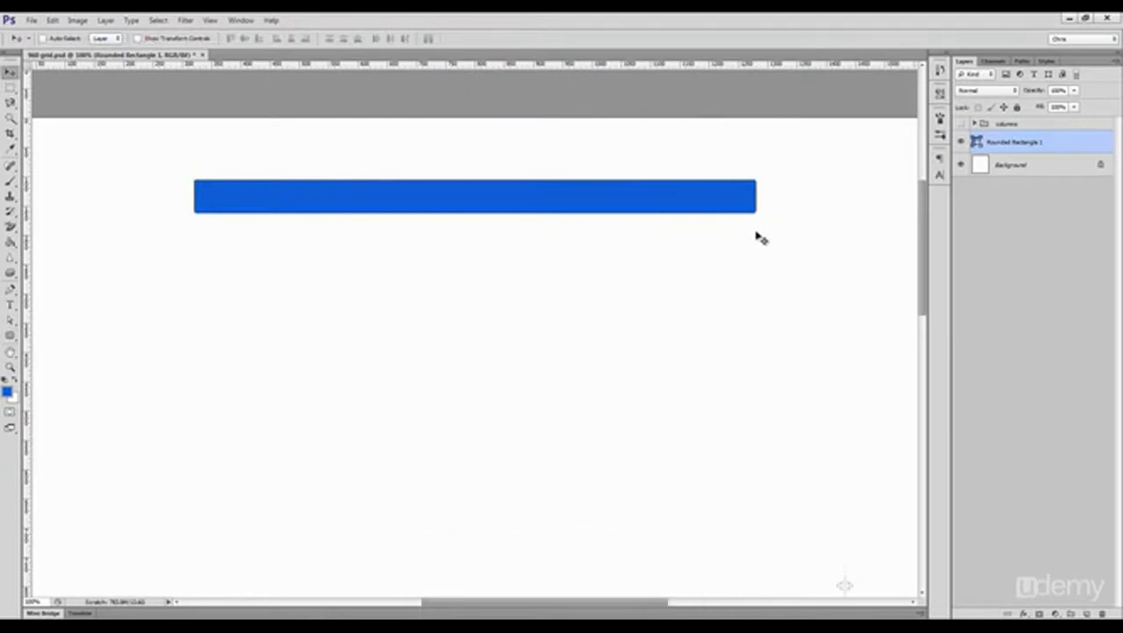
key(ctrl+a)
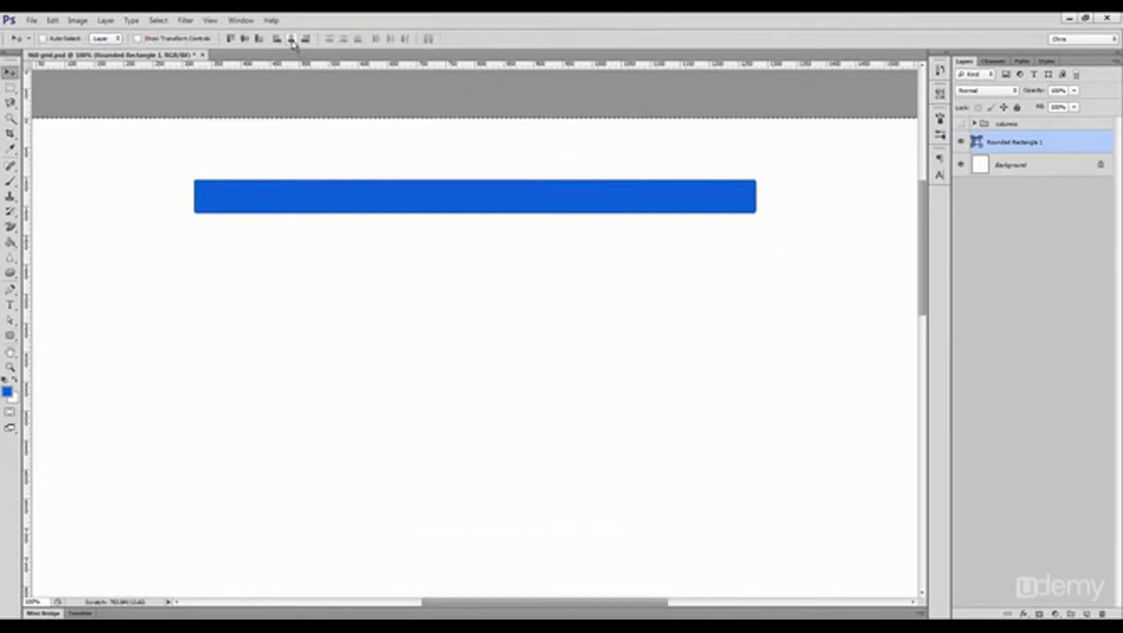
key(ctrl+d)
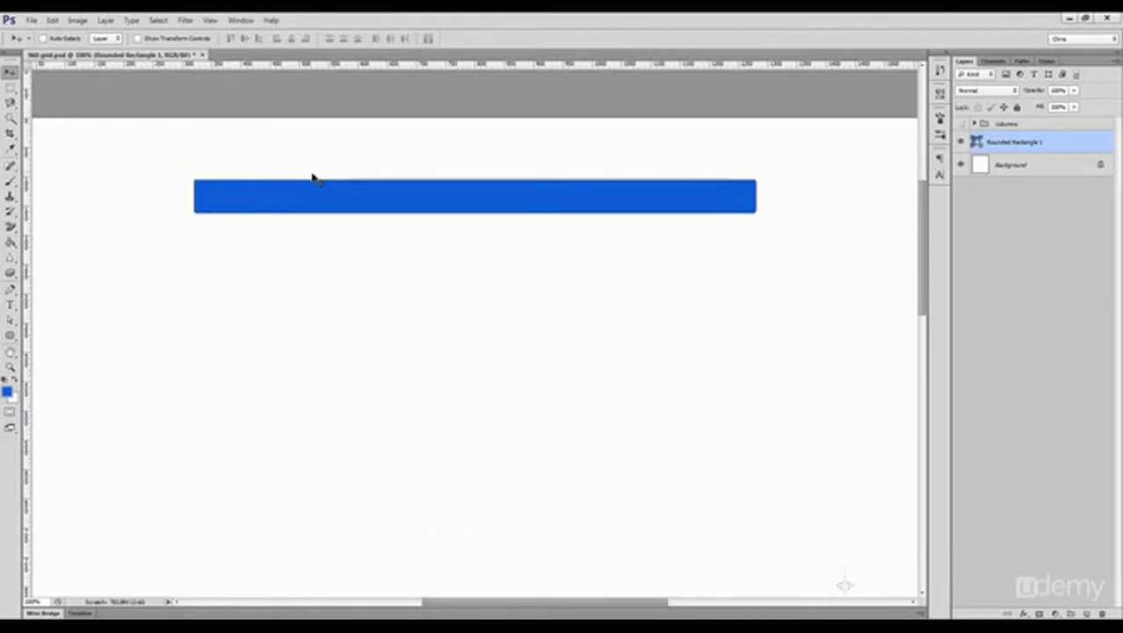
key(ctrl+semicolon)
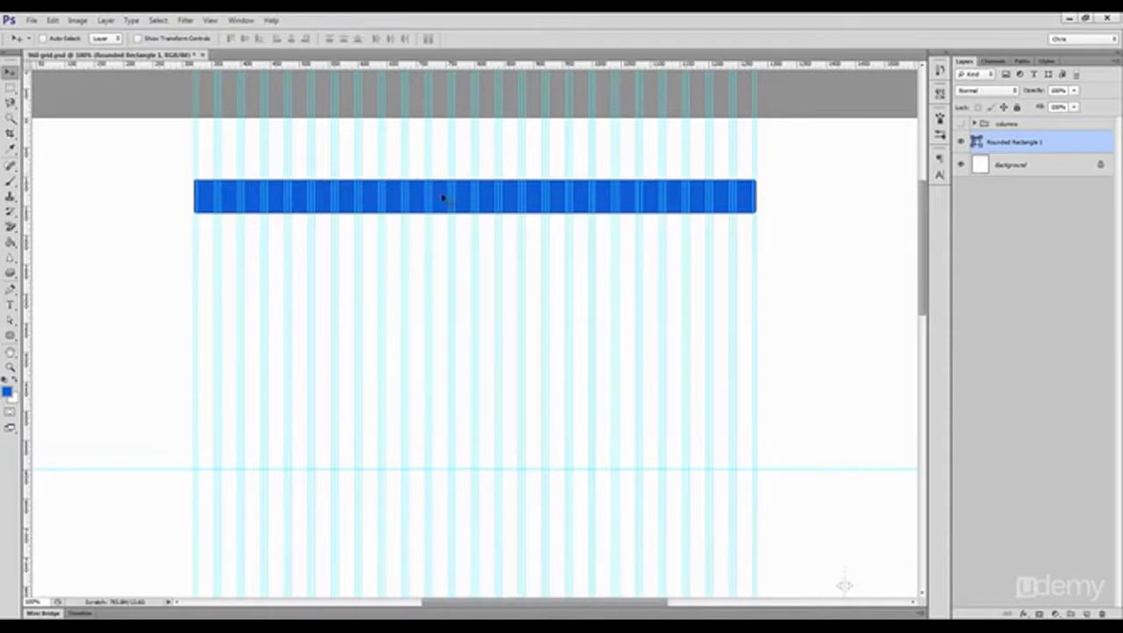
Step: Check both ends of the blue bar against the guides and try to reshape its left end by moving the left corner anchor points
key(ctrl+space)
drag(769, 197, 860, 359)
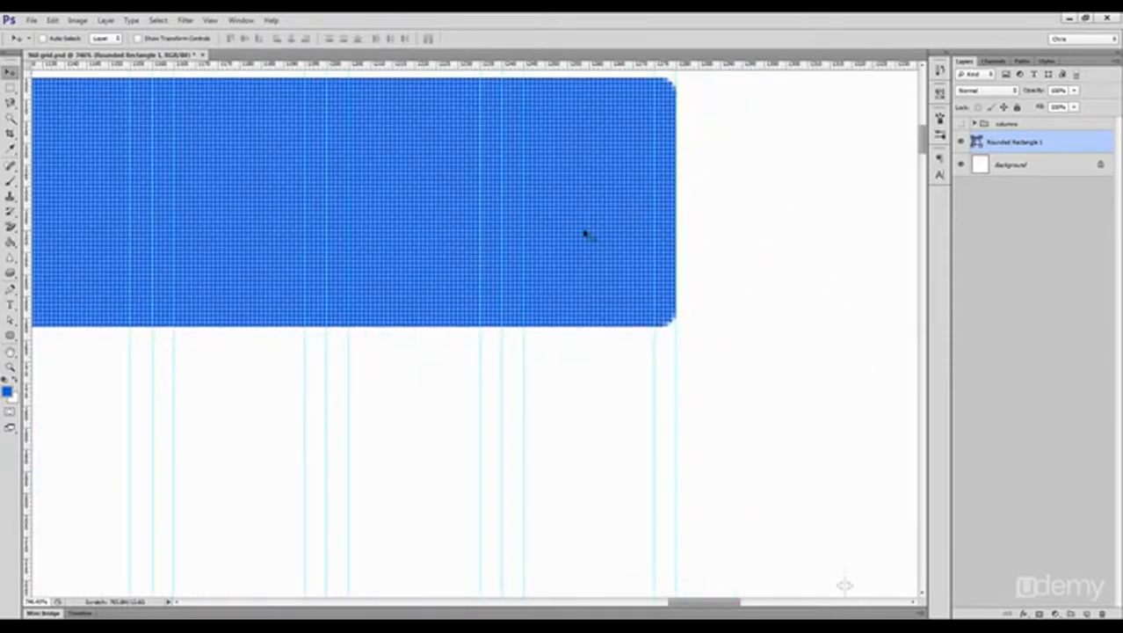
key(ctrl+1)
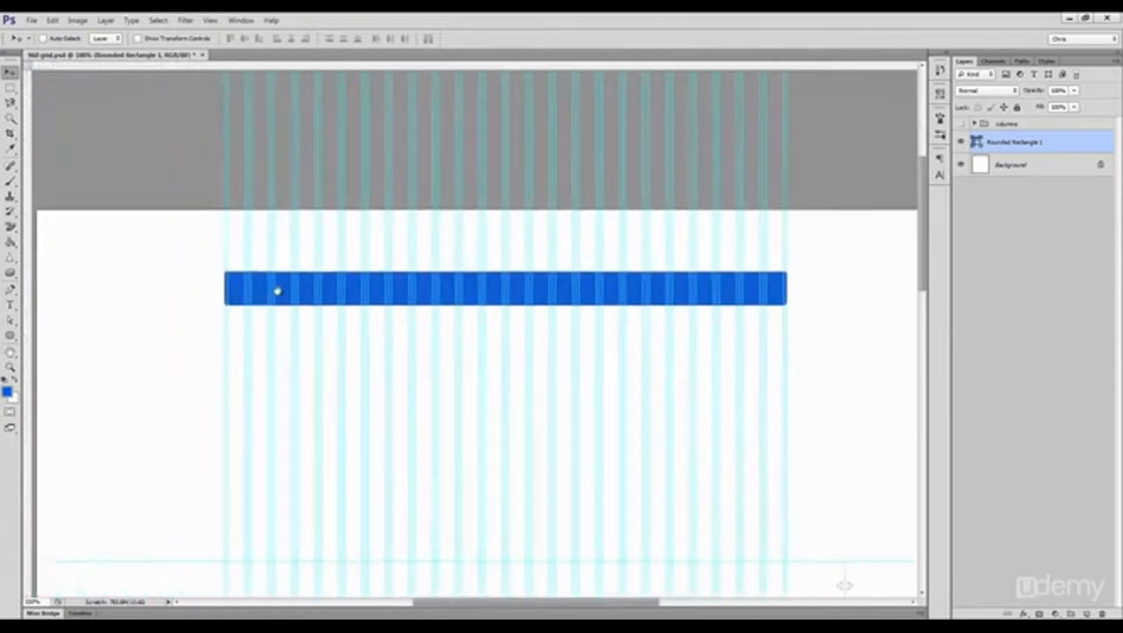
key(ctrl+space)
drag(235, 281, 361, 304)
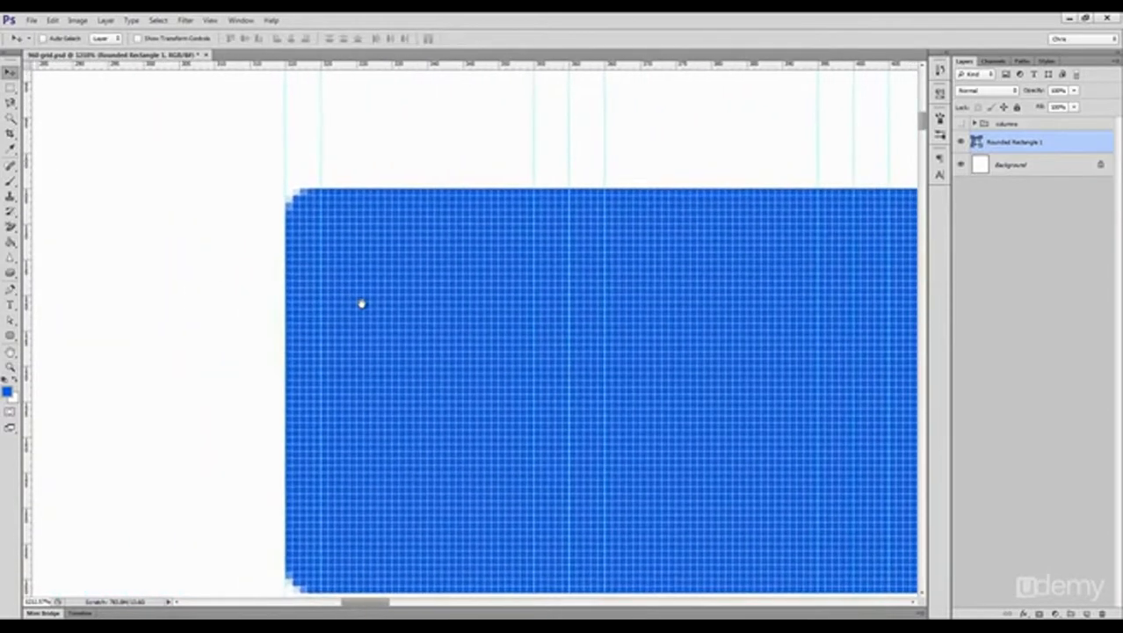
key(a)
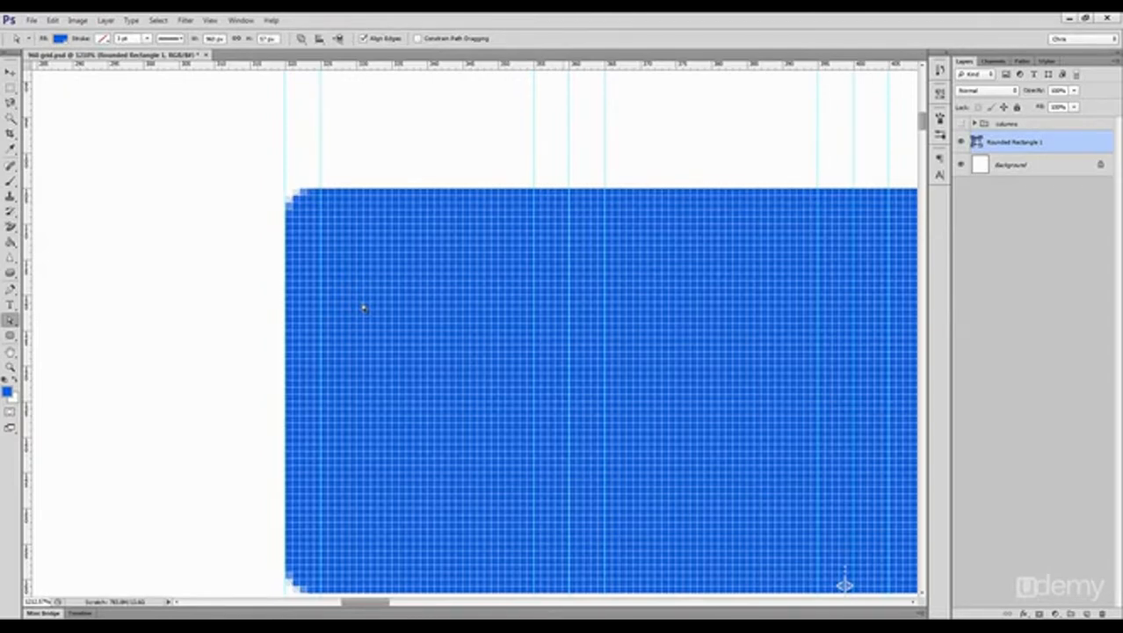
drag(376, 313, 258, 171)
scroll(377, 360, down, 2)
drag(370, 486, 225, 591)
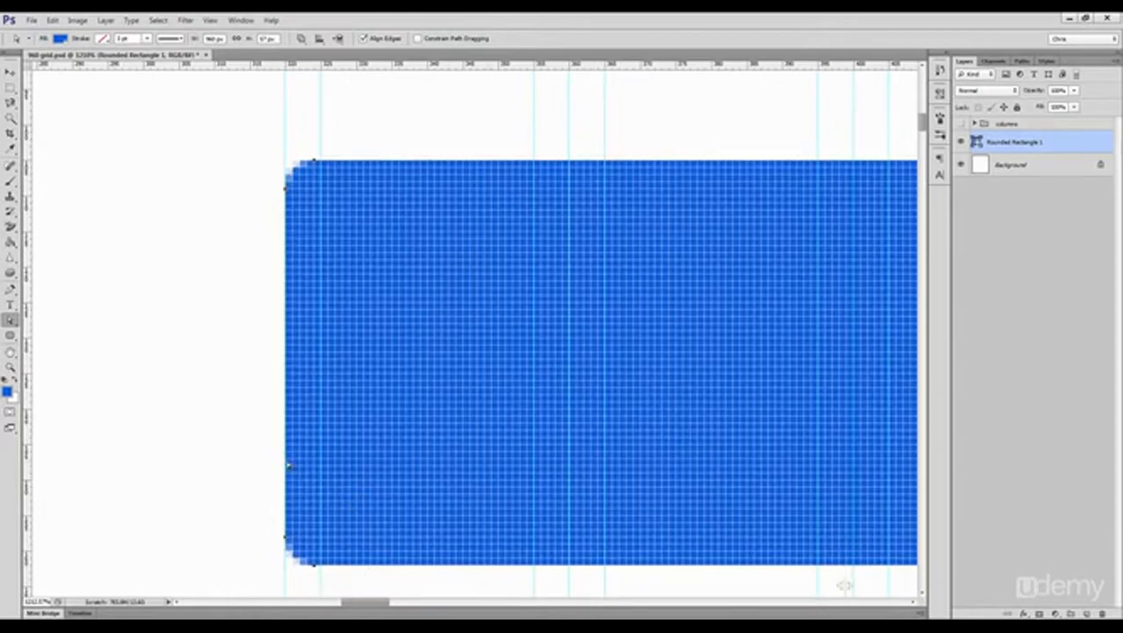
mouse_move(289, 466)
mouse_down()
mouse_move(321, 464)
mouse_move(179, 454)
mouse_move(246, 444)
mouse_move(279, 453)
mouse_up()
Step: Hide the guides and return to viewing the whole blue bar at 100%
key(ctrl+1)
key(v)
drag(564, 356, 334, 292)
key(ctrl+semicolon)
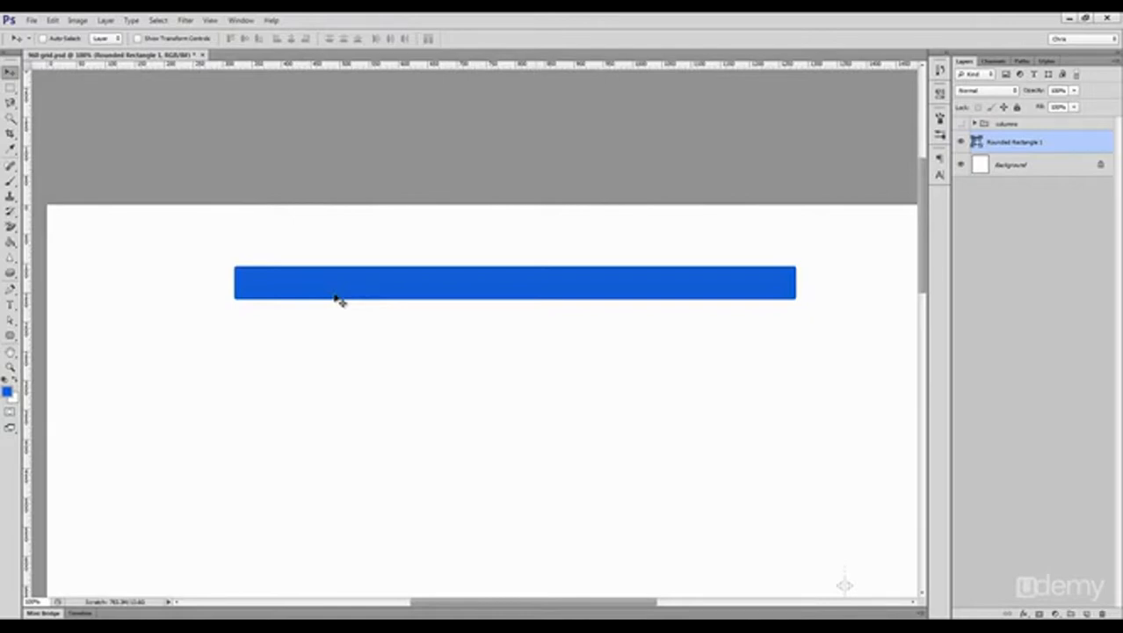
Step: Duplicate the blue bar below the original and rescale the copy horizontally with Free Transform to demonstrate corner distortion
drag(359, 303, 363, 360)
key(ctrl+shift+h)
key(ctrl+t)
drag(234, 349, 466, 306)
key(Return)
key(z)
key(v)
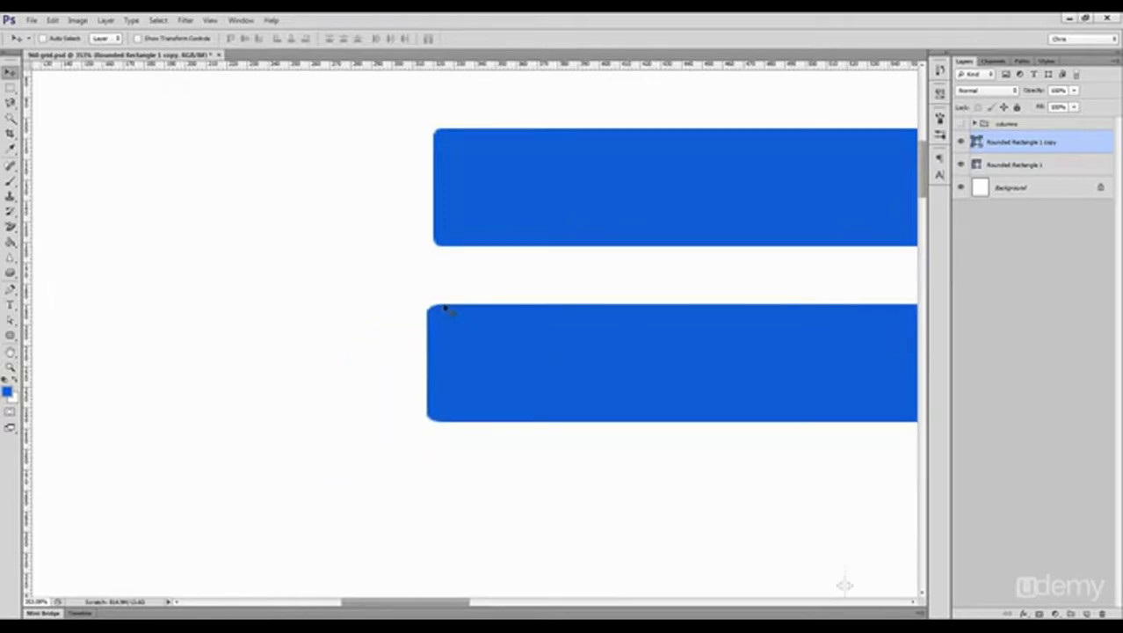
key(ctrl+t)
drag(428, 350, 49, 350)
drag(125, 346, 446, 349)
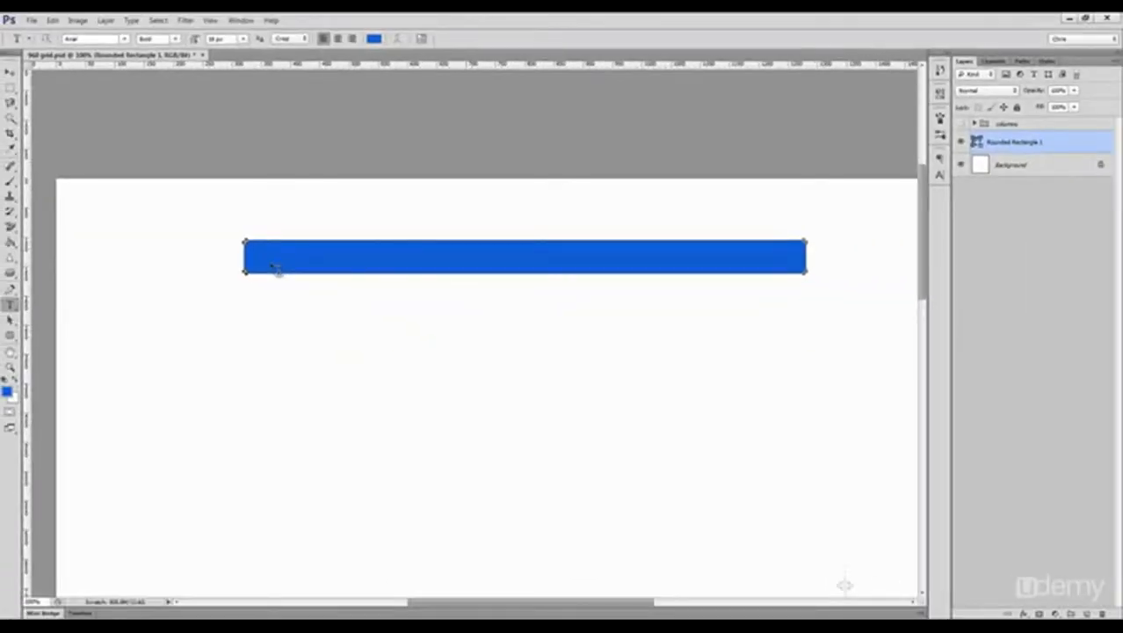
Step: Cancel the text started inside the blue bar and hide the shape's path outline so it does not capture new text
click(270, 261)
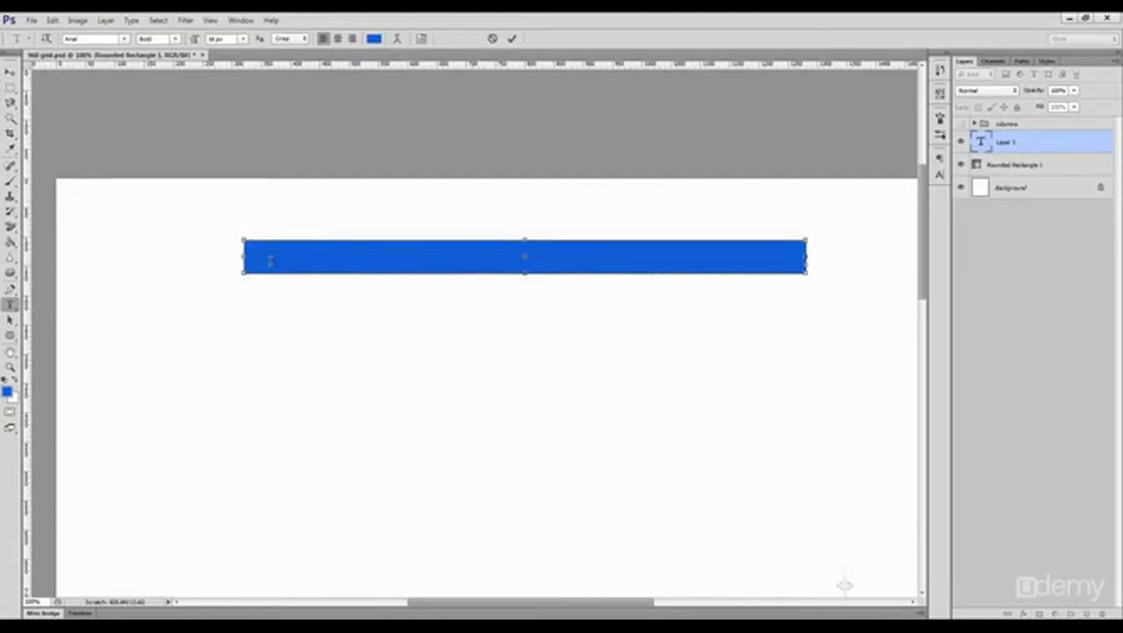
key(Escape)
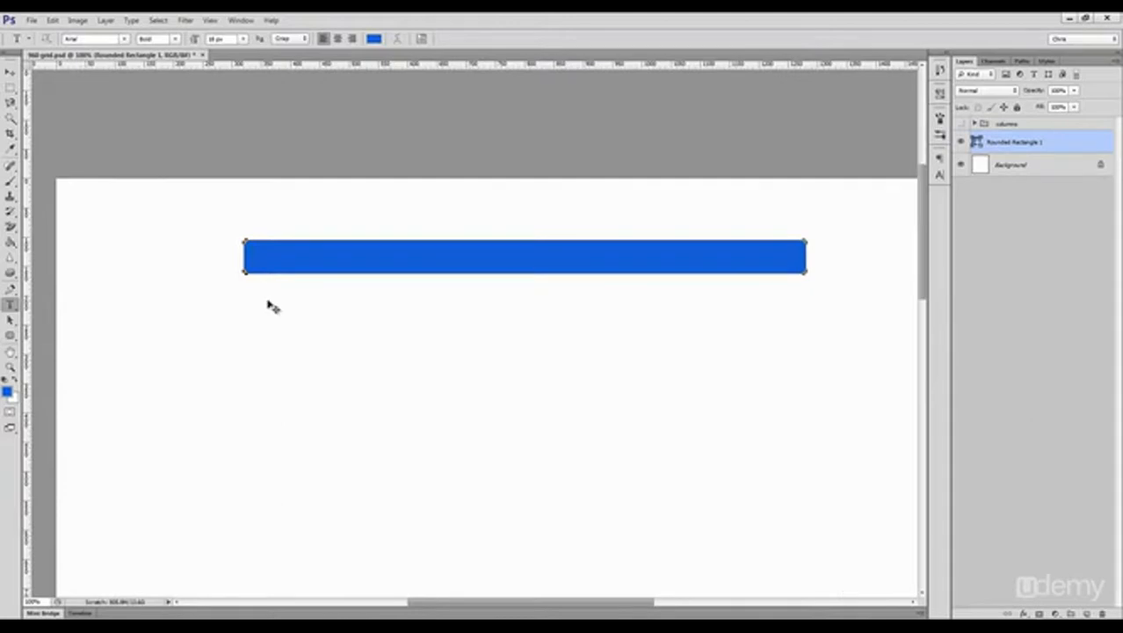
key(ctrl+shift+h)
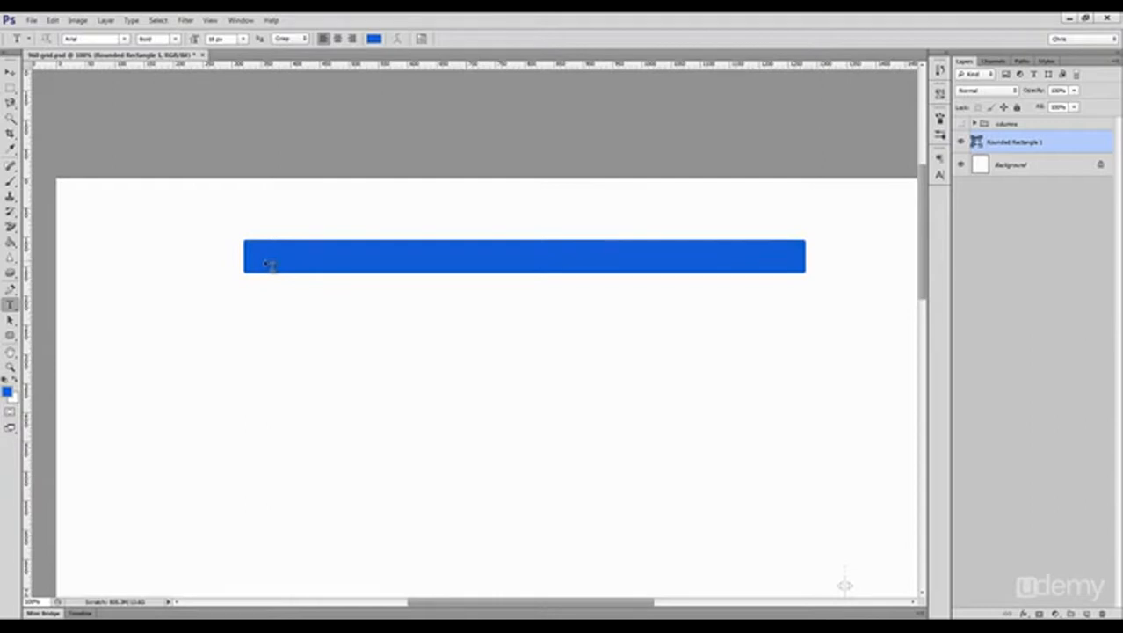
Step: Swap the foreground color to white and draw a white rectangle about 212 by 148 px below the blue bar
click(11, 335)
key(x)
drag(266, 332, 390, 420)
double_click(980, 142)
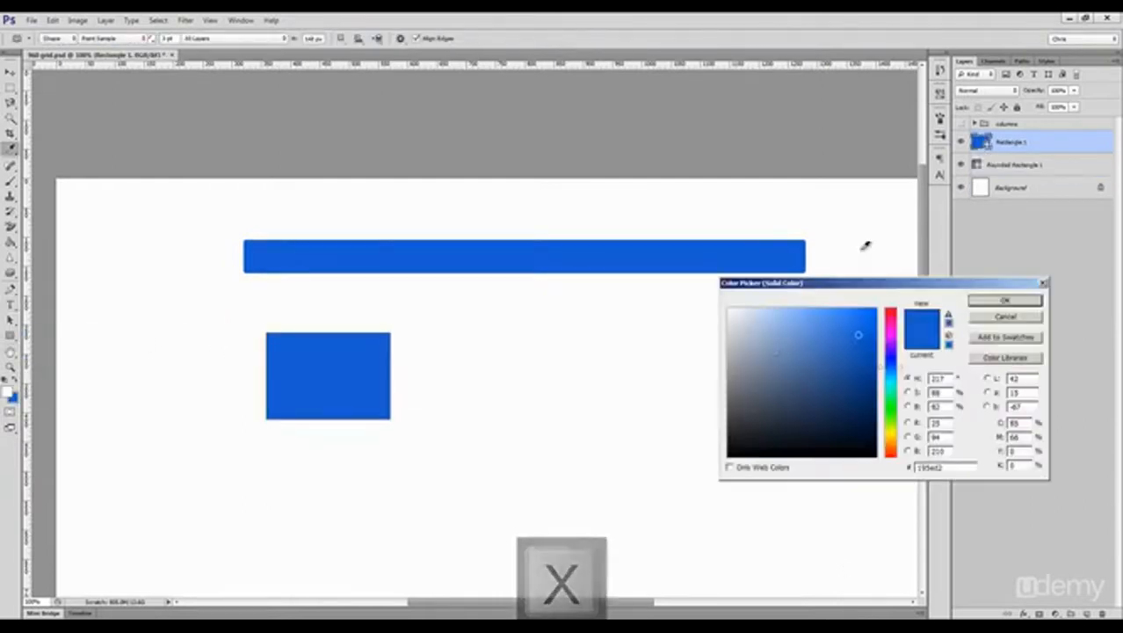
Step: Add a Stroke layer style to the white rectangle, positioned outside, in gray #b3b3b3
click(1037, 613)
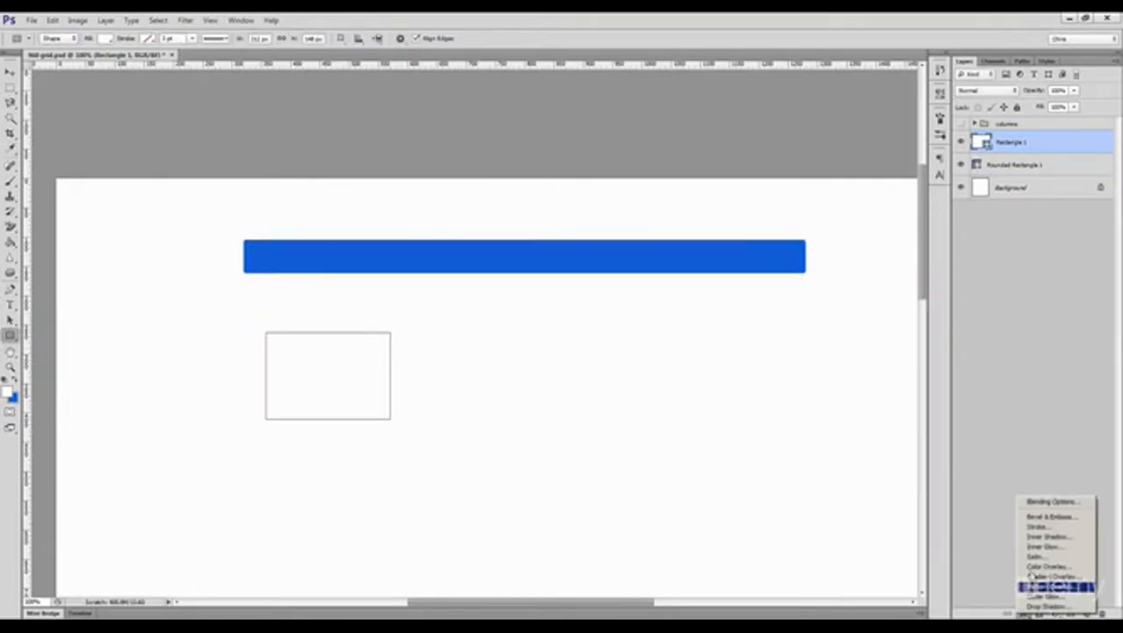
click(1060, 527)
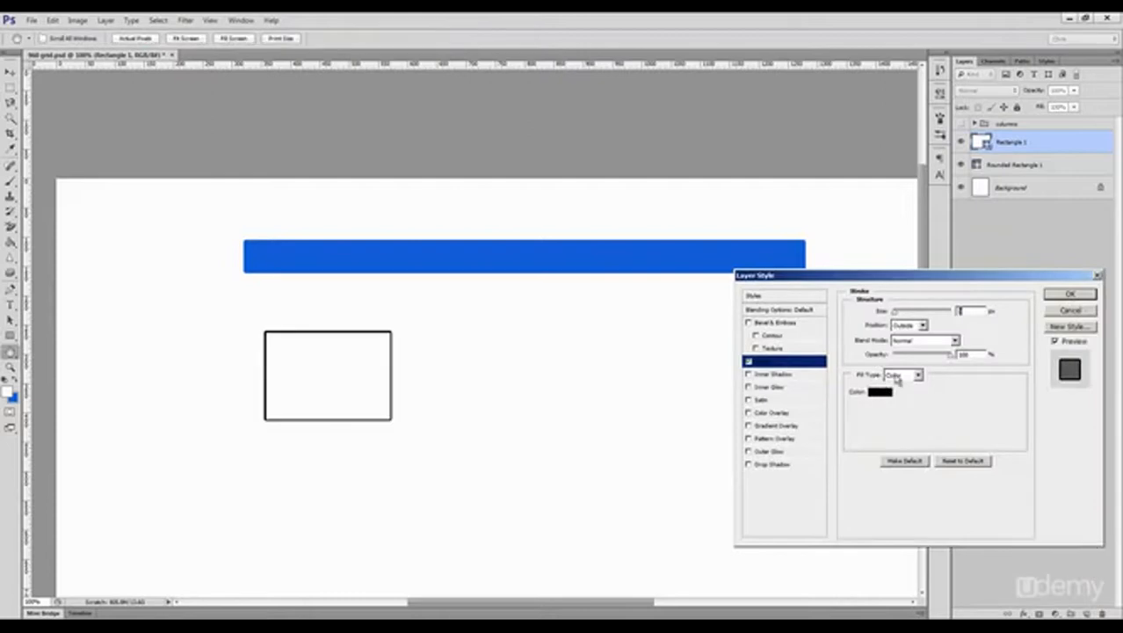
click(879, 391)
click(722, 341)
mouse_move(722, 340)
mouse_down()
mouse_move(728, 321)
mouse_move(740, 339)
mouse_move(729, 364)
mouse_move(729, 351)
mouse_up()
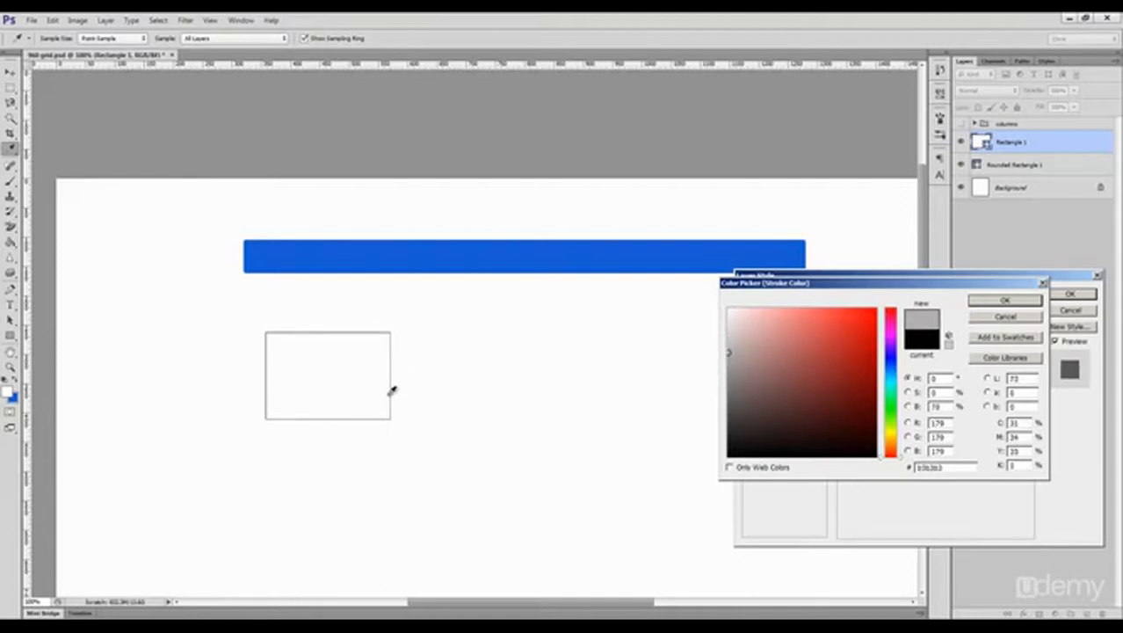
click(1004, 300)
click(1068, 294)
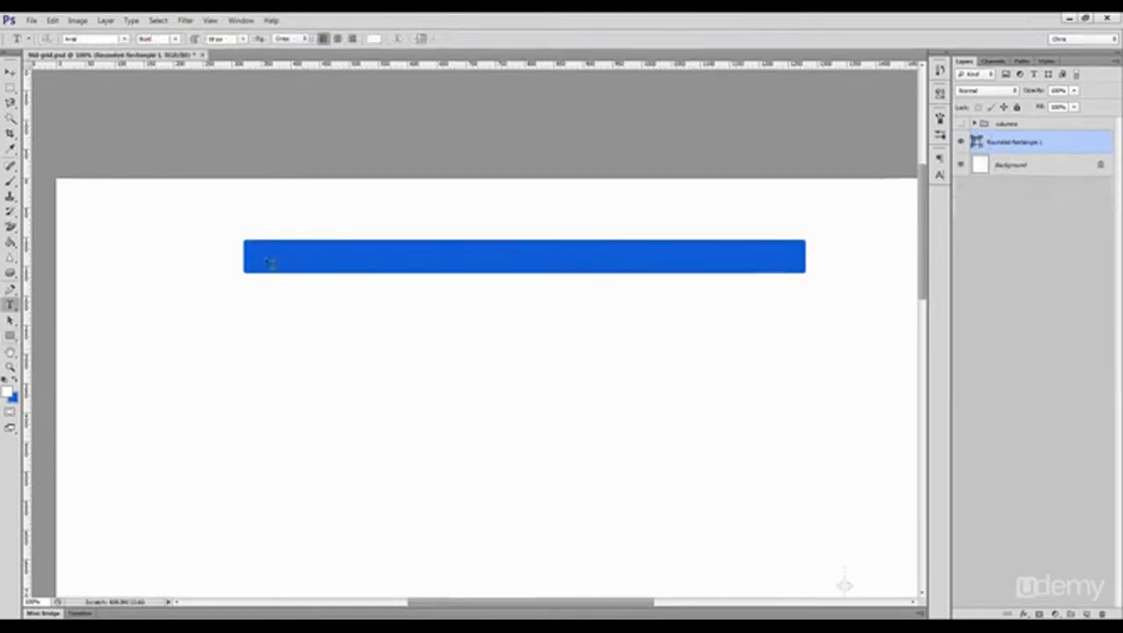
Step: Add the white navigation text "Home Services About Us Blog Contact Us Portfolio" inside the blue bar
click(261, 264)
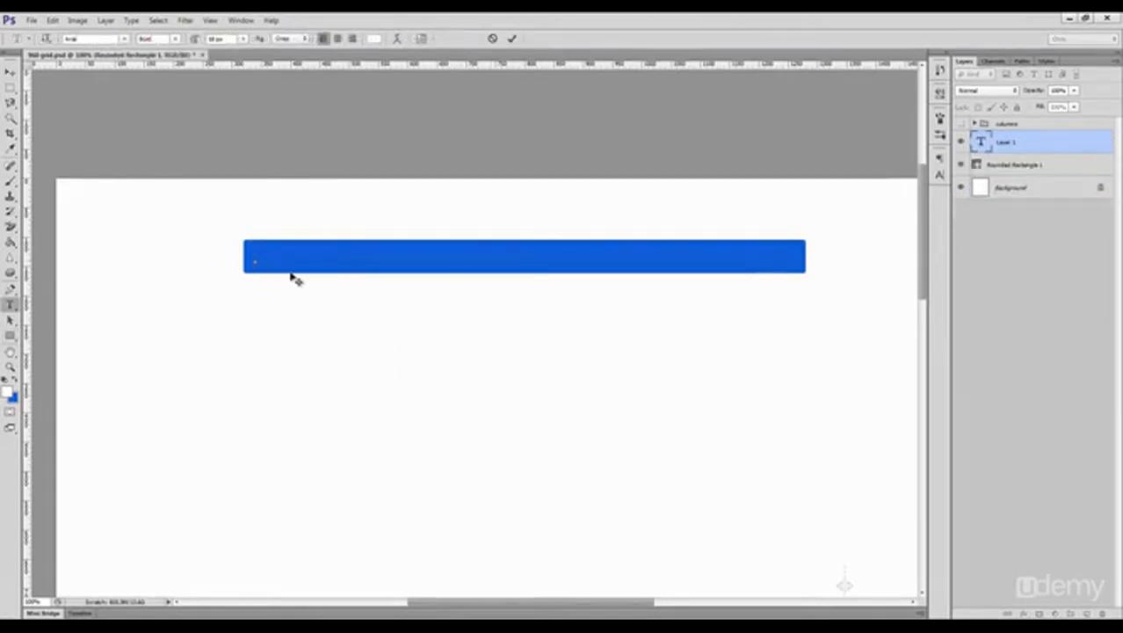
text(Home S)
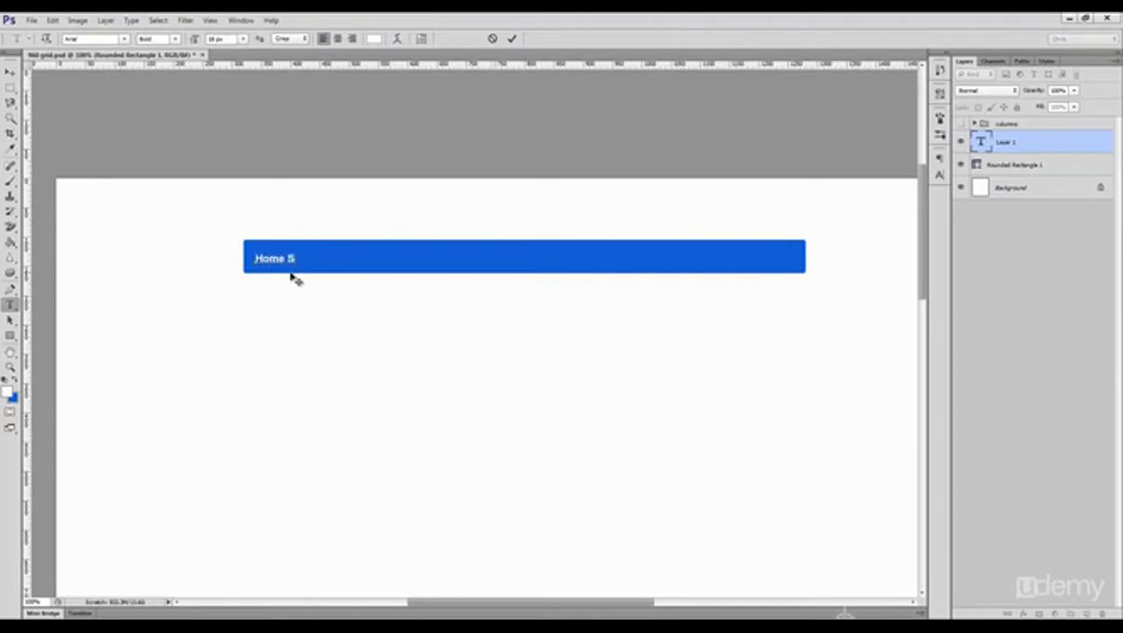
text(ervices About Us Blog)
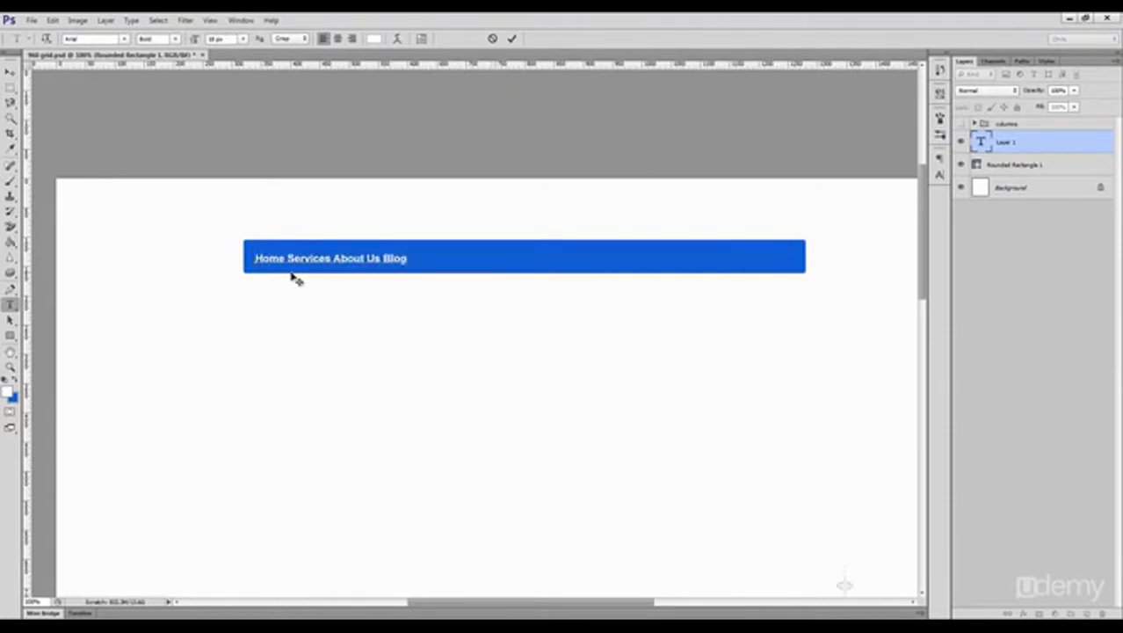
text( Contact Us Portfolio)
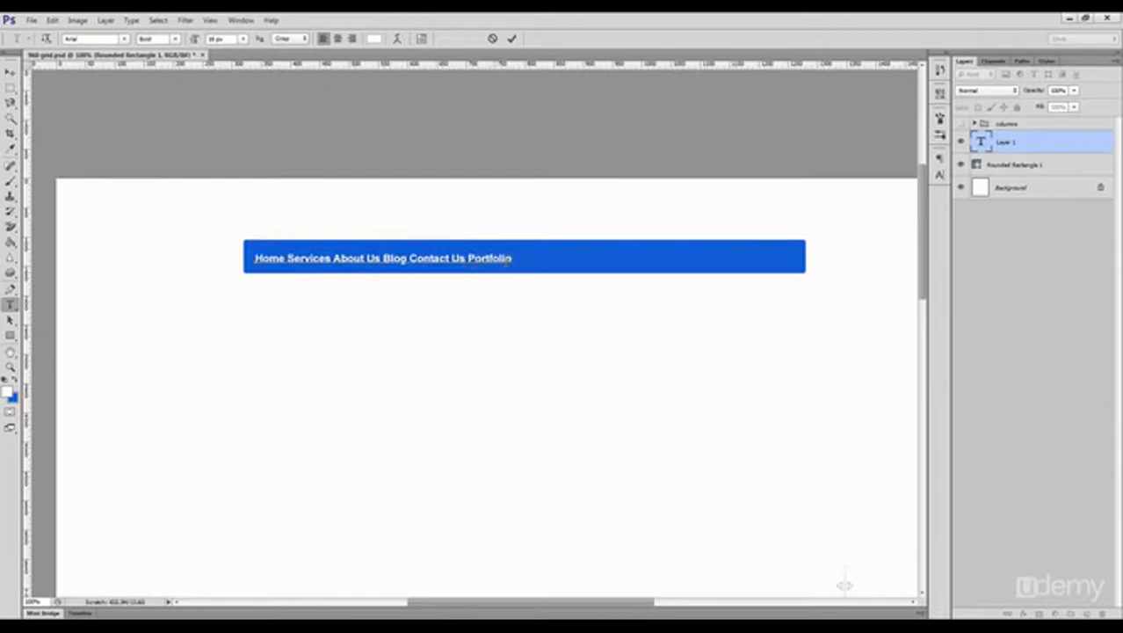
key(ctrl+Return)
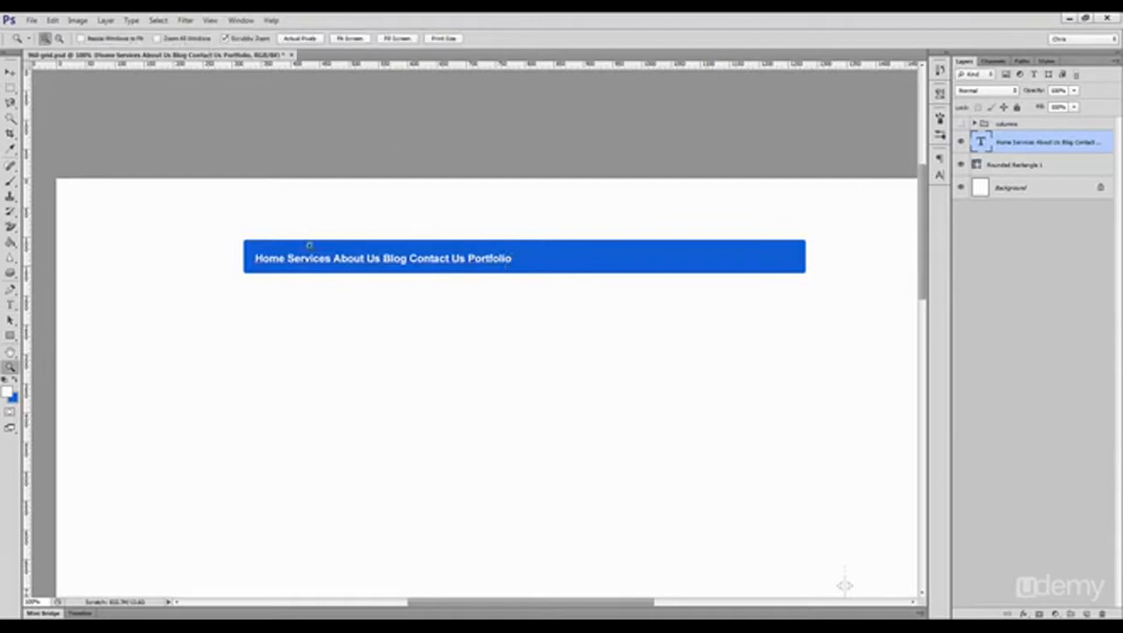
Step: Insert equal wide gaps between all six navigation items from Home to Portfolio in the menu text
ctrl+click(300, 240)
drag(267, 277, 330, 278)
key(ctrl+c)
click(413, 276)
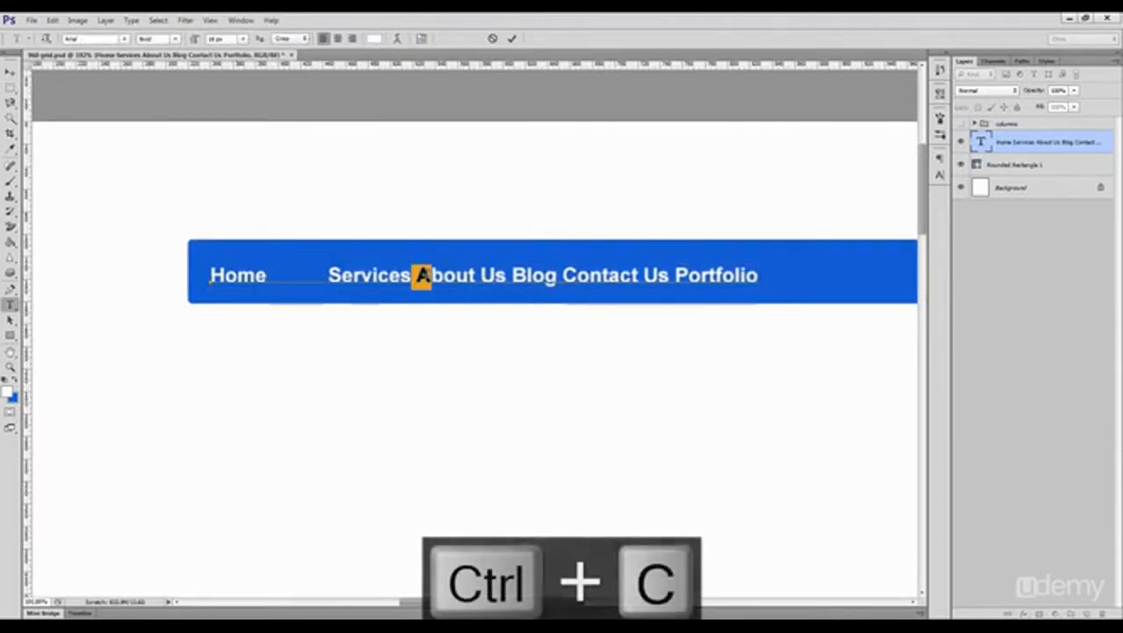
key(ctrl+v)
click(564, 275)
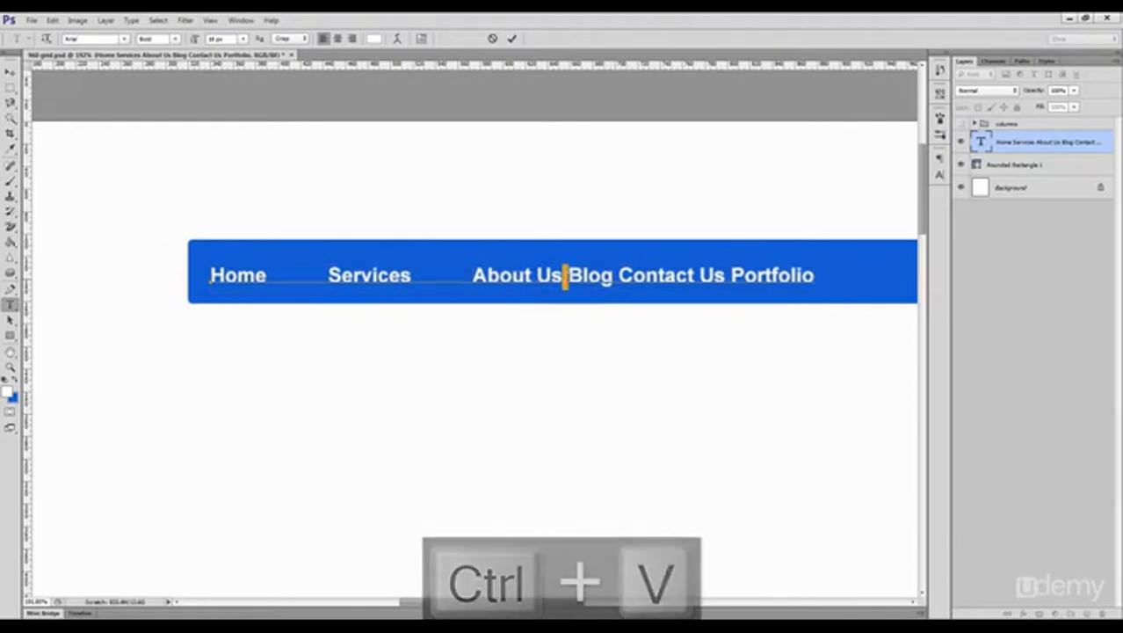
key(ctrl+v)
click(673, 275)
key(ctrl+v)
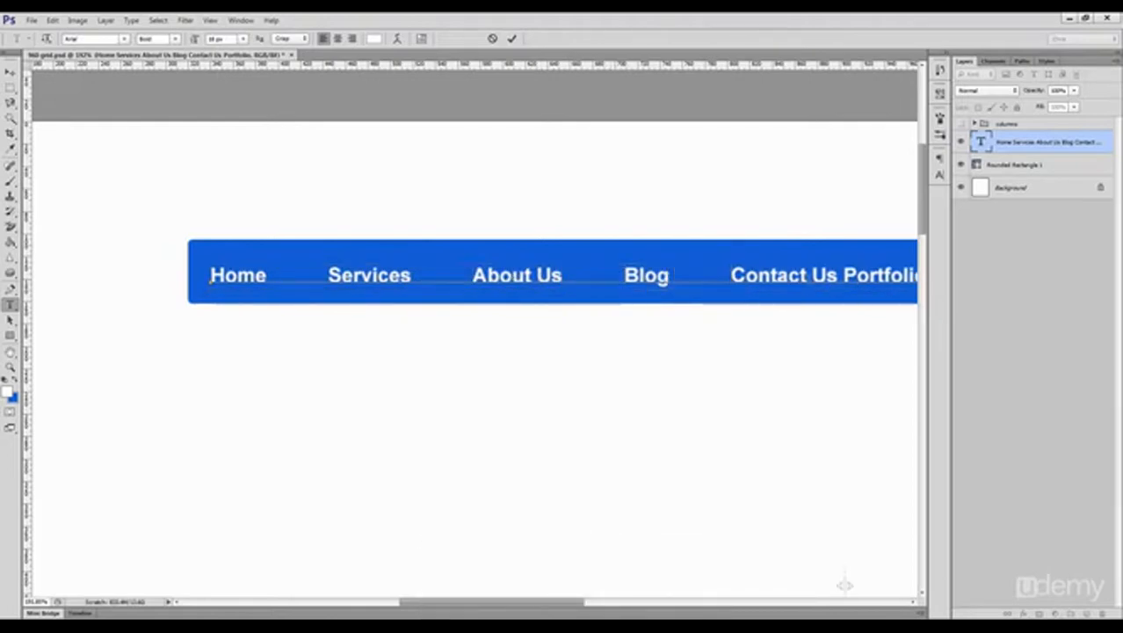
click(840, 275)
key(ctrl+v)
key(ctrl+Return)
key(ctrl+1)
key(v)
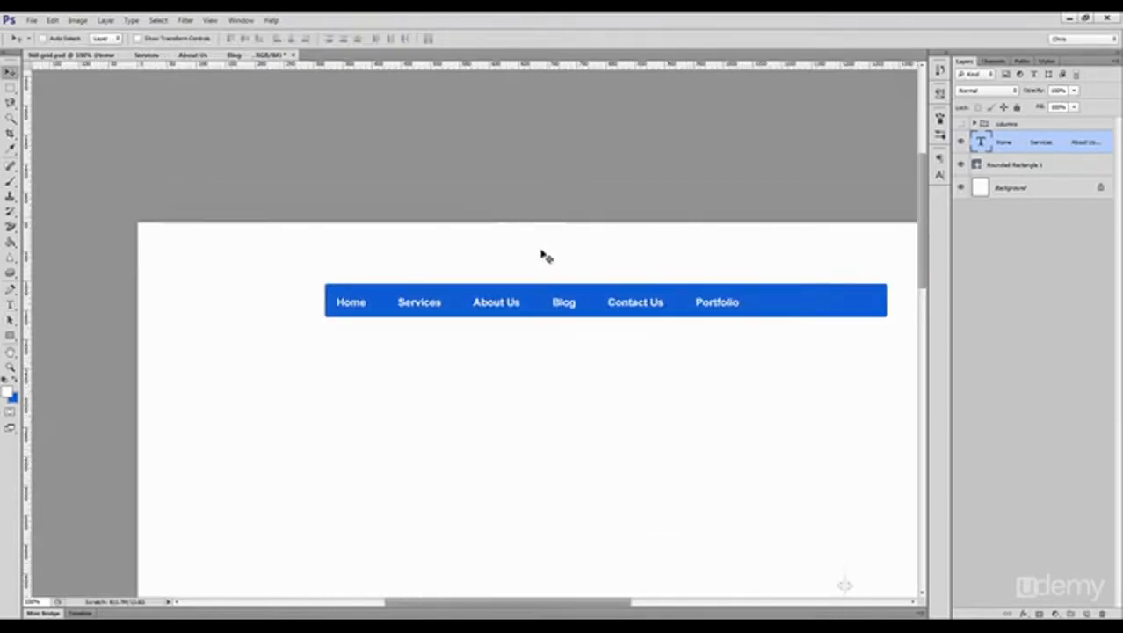
Step: Center the menu text vertically on the blue bar and shift it slightly to the right
ctrl+shift+click(790, 305)
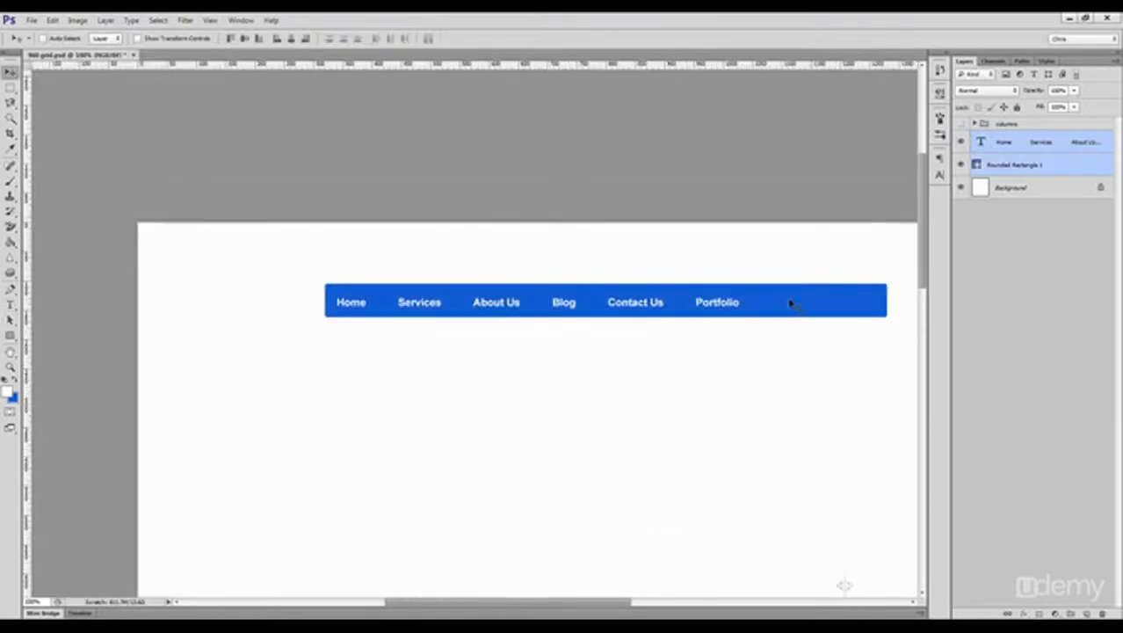
click(245, 40)
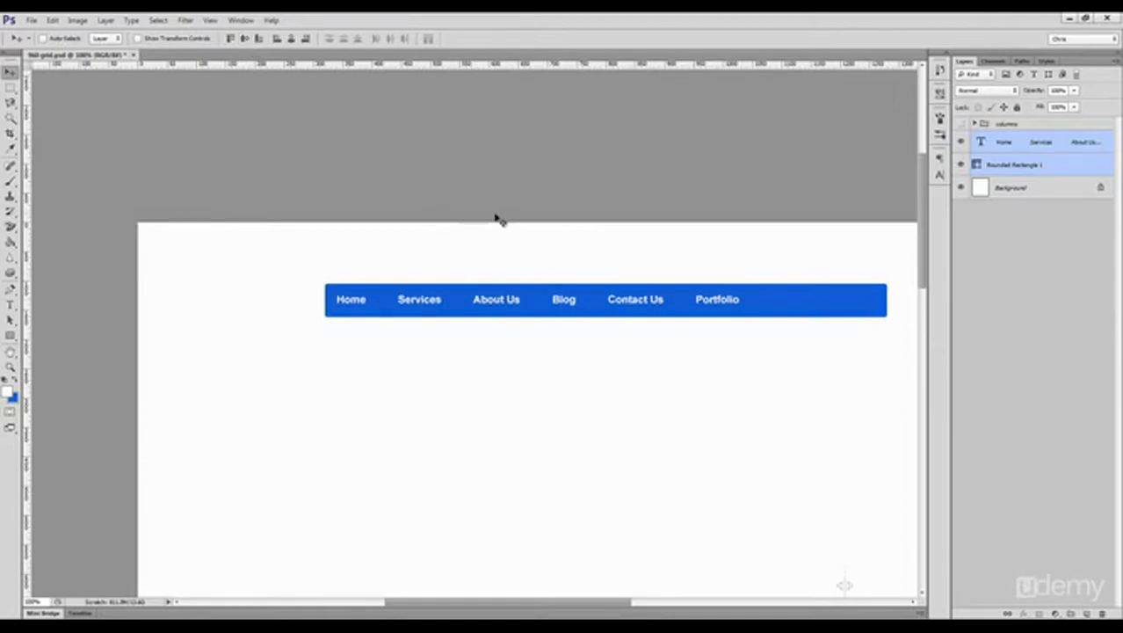
click(1012, 143)
drag(524, 266, 529, 266)
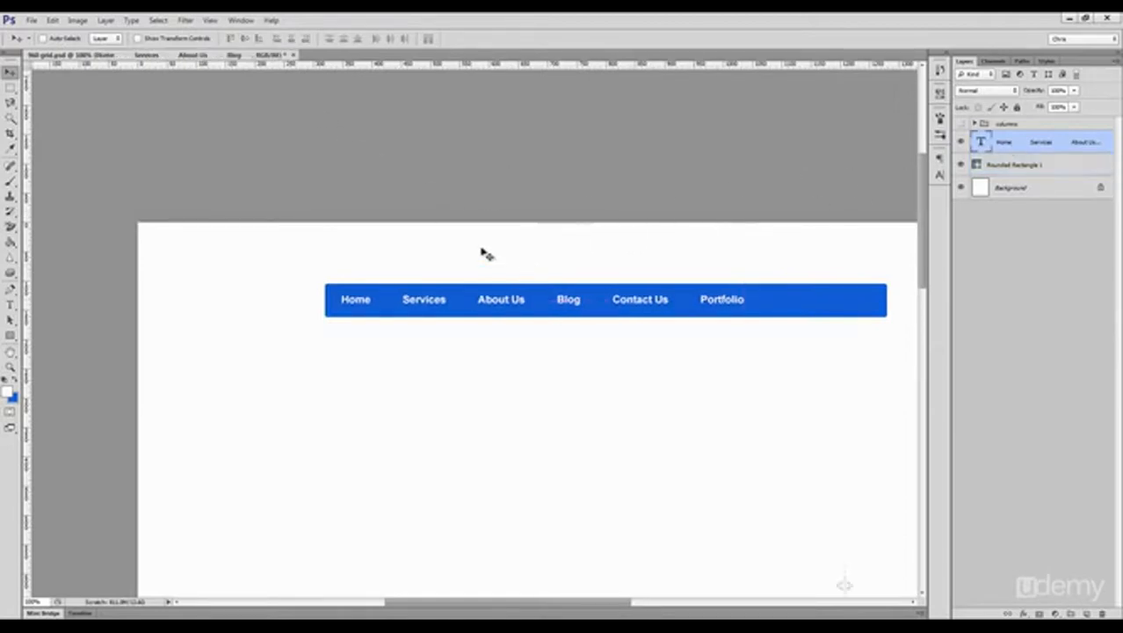
Step: Save a copy of the document to the Desktop as a Photoshop file named menu
click(31, 19)
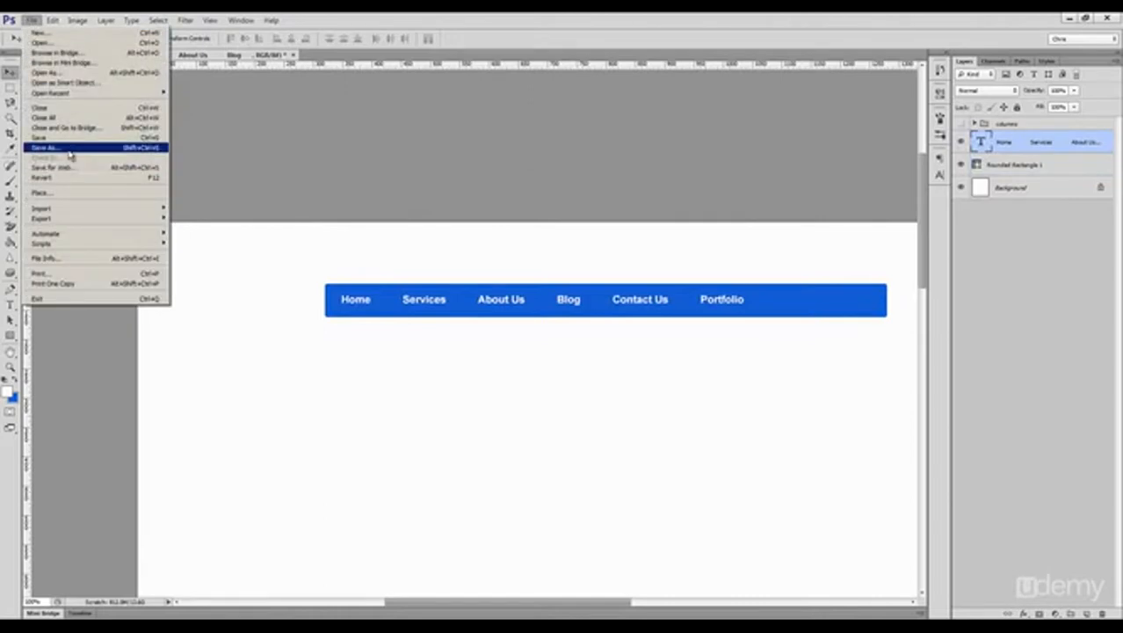
click(69, 148)
text(menu)
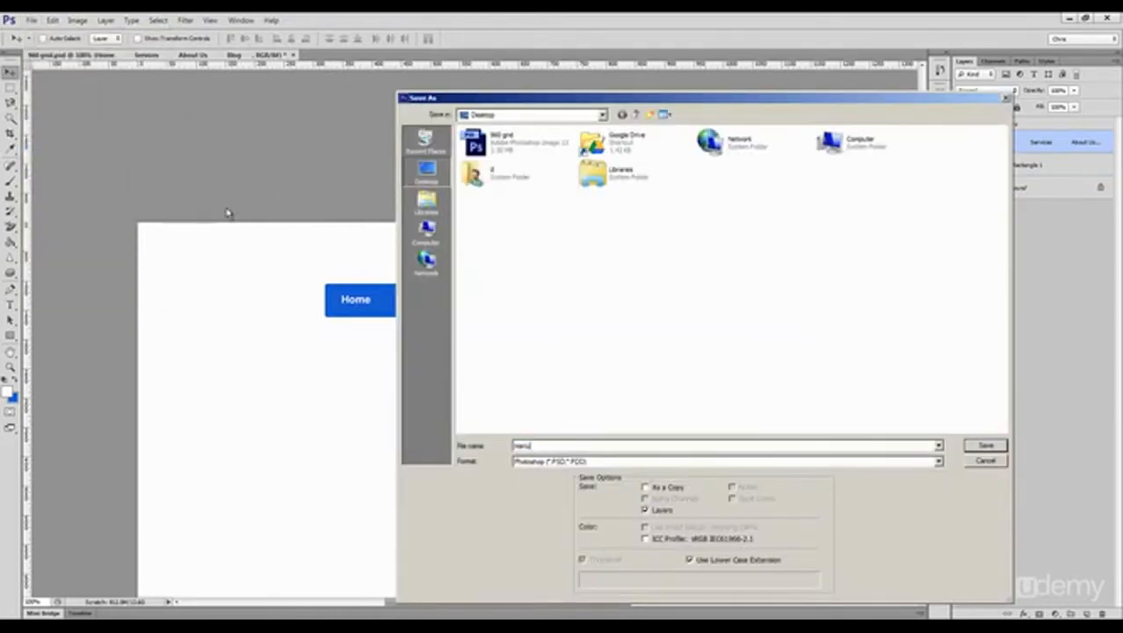
key(Return)
key(Return)
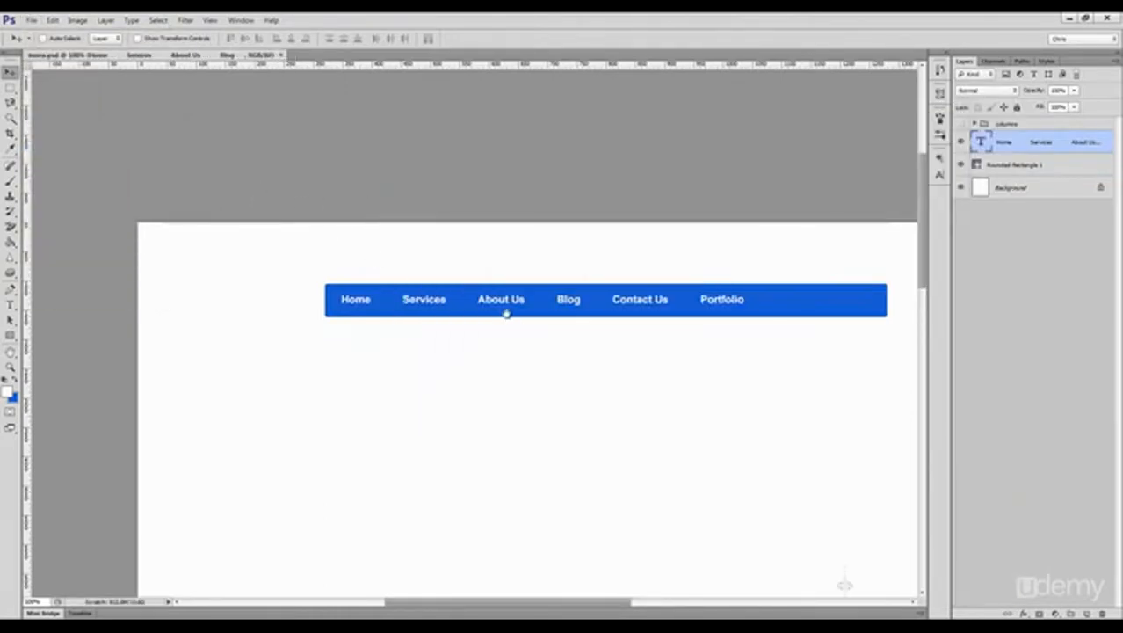
Step: Set the menu text to 16 px with Sharp anti-aliasing
drag(503, 314, 408, 254)
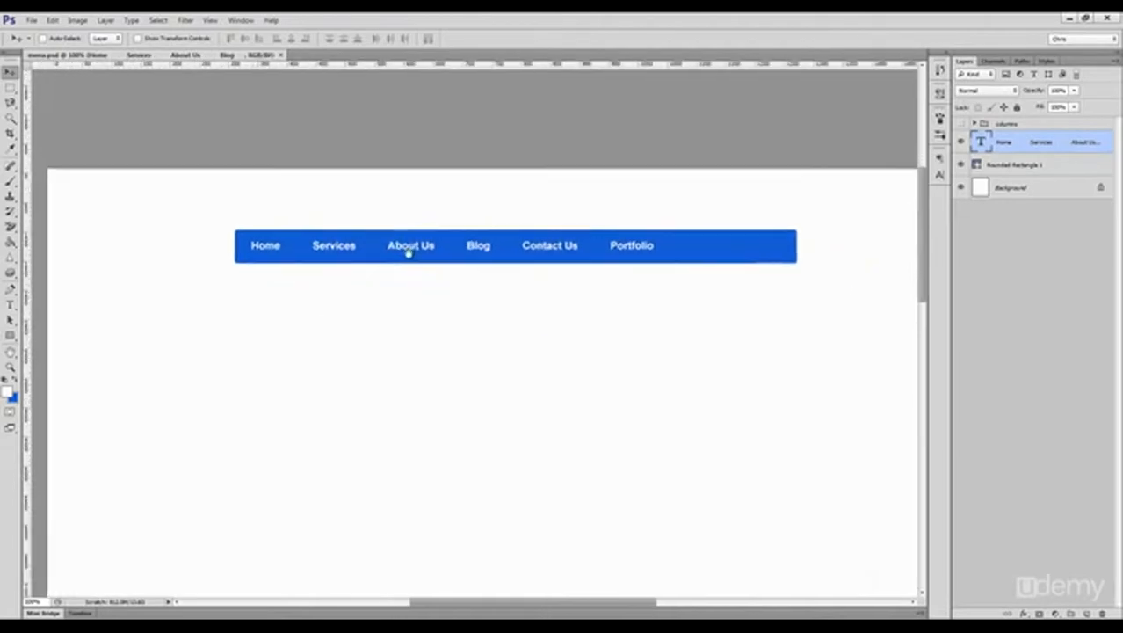
click(940, 177)
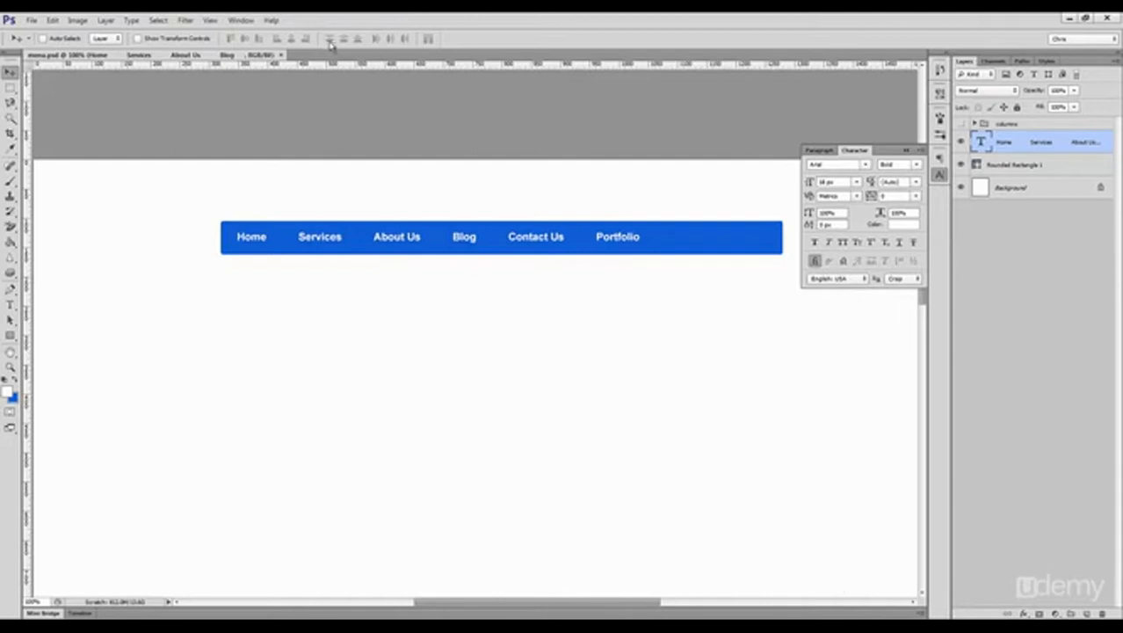
click(241, 19)
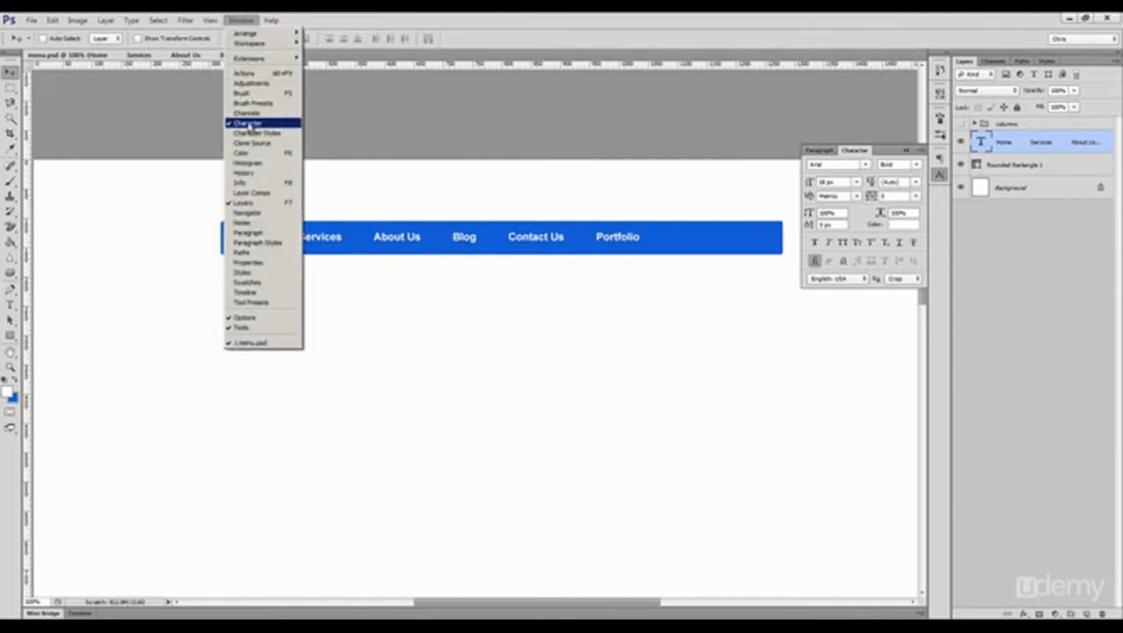
click(835, 164)
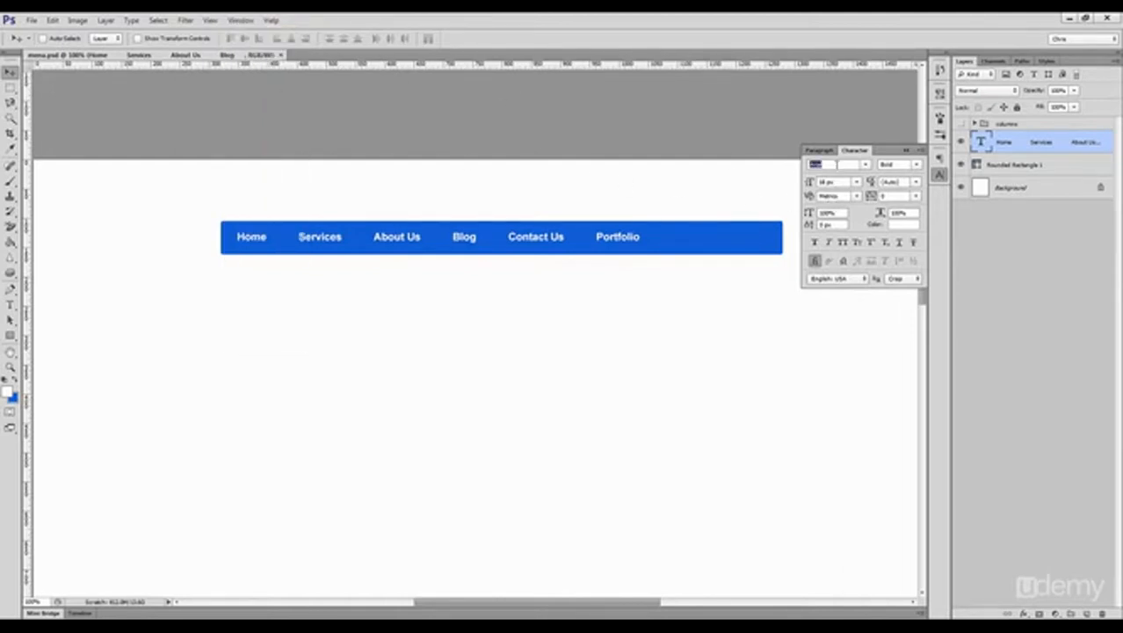
click(830, 182)
text(16)
key(Return)
click(899, 279)
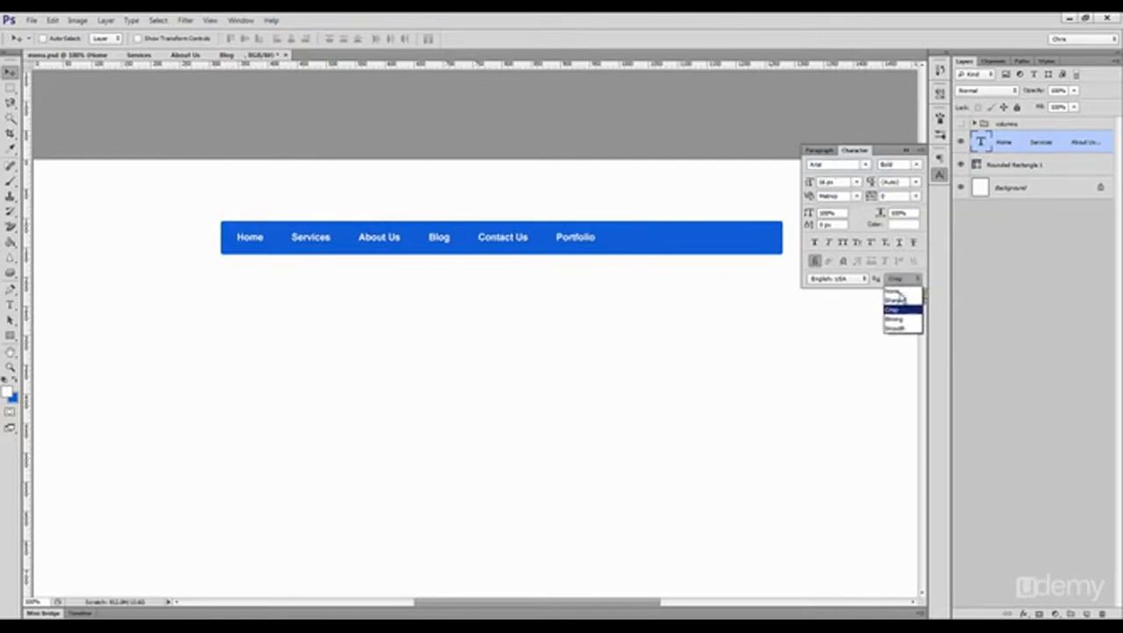
click(901, 299)
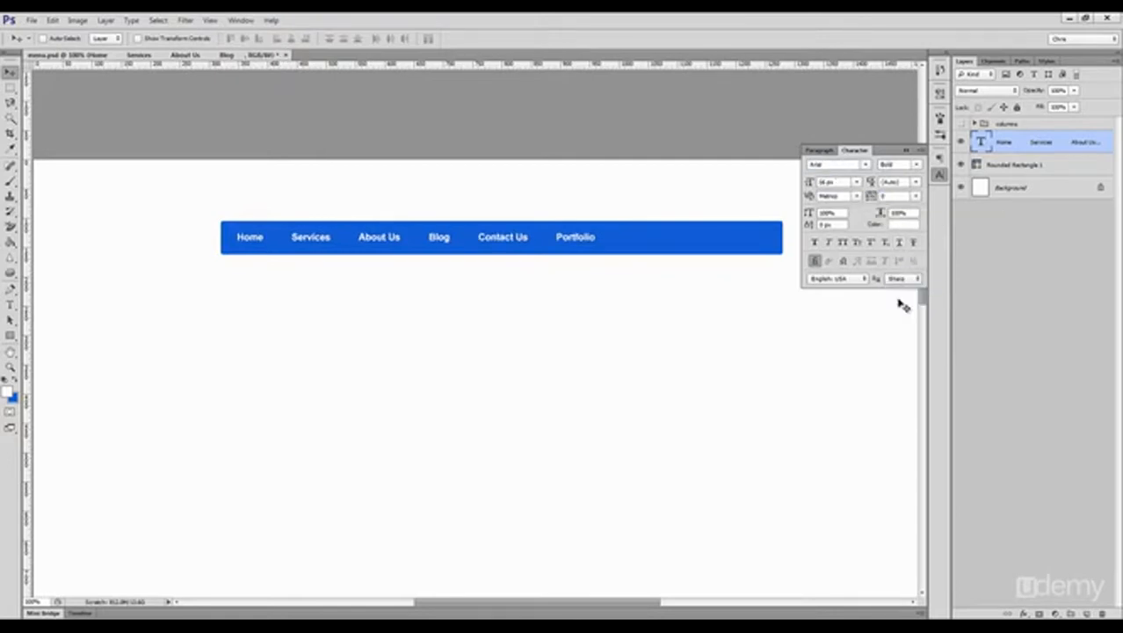
click(939, 177)
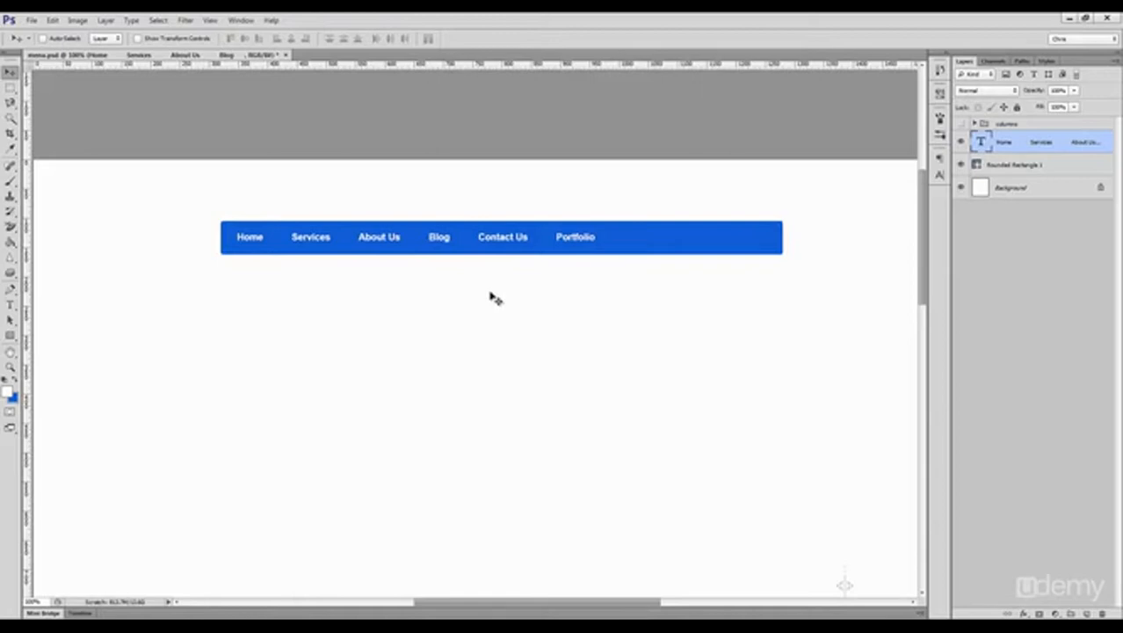
Step: Try the menu text at a smaller size in All Caps and undo both changes
click(940, 174)
drag(837, 182, 773, 183)
text(13)
click(843, 243)
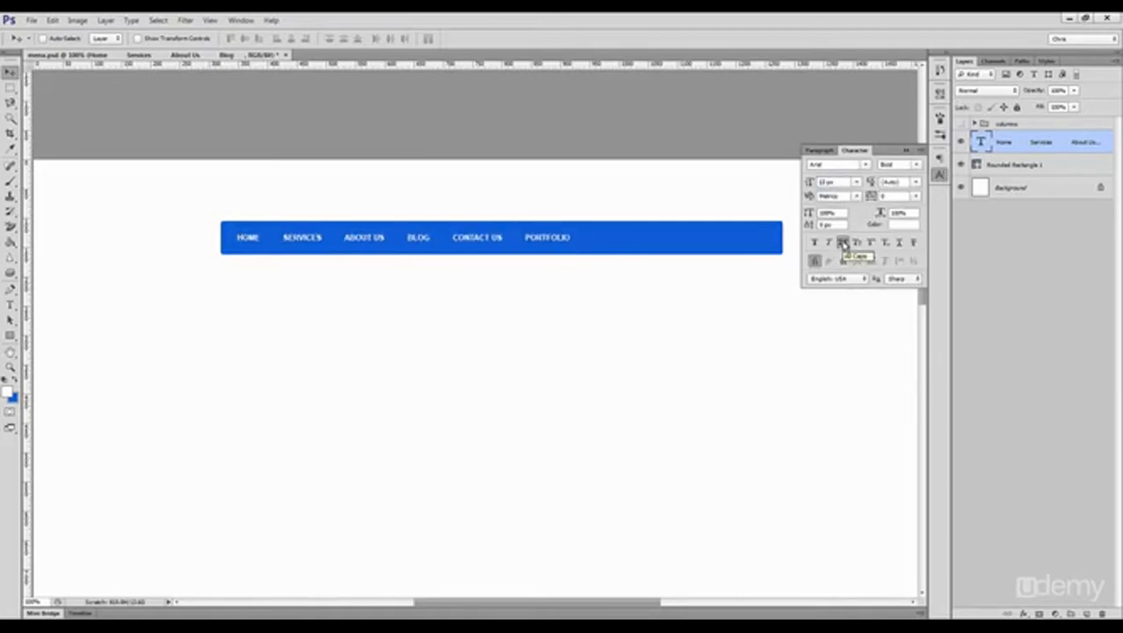
key(ctrl+z)
key(ctrl+z)
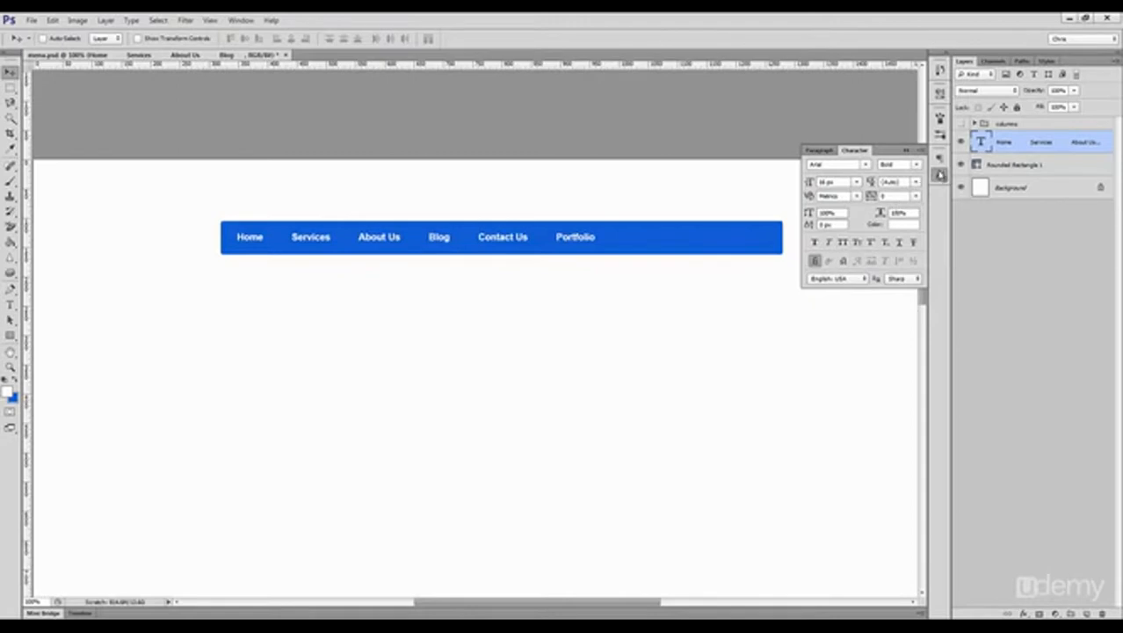
click(940, 176)
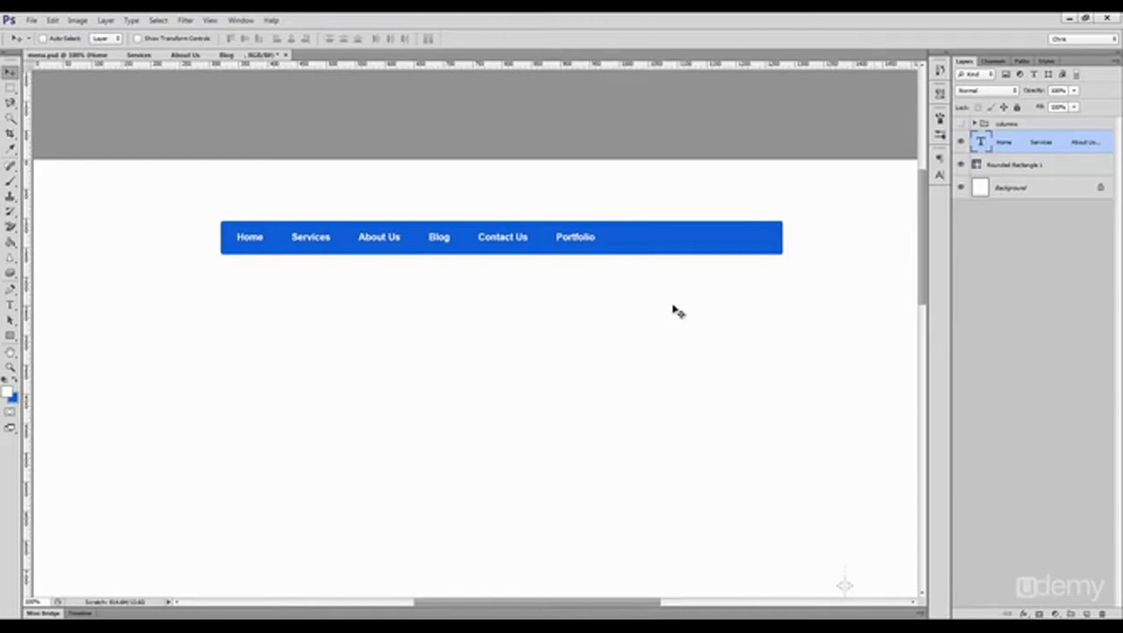
Step: Duplicate the blue bar just below the original and recolor the copy yellow
ctrl+click(649, 243)
drag(649, 243, 656, 295)
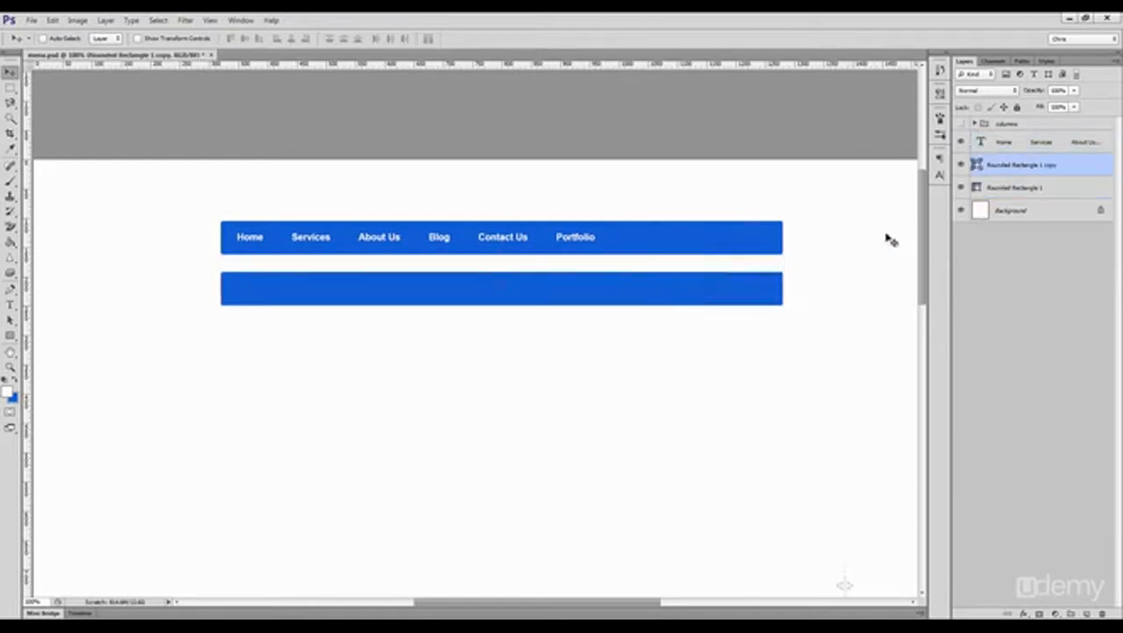
double_click(976, 166)
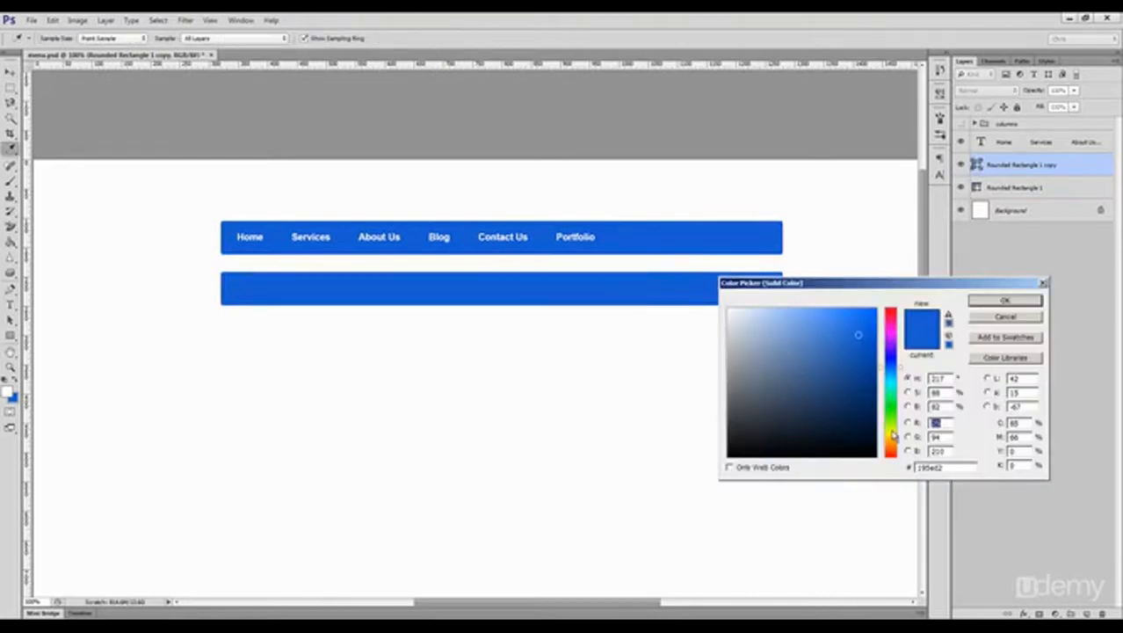
click(894, 431)
click(848, 312)
key(Return)
Step: Duplicate the menu text onto the yellow bar and color the copy black #000000
drag(571, 237, 577, 296)
click(939, 174)
click(898, 226)
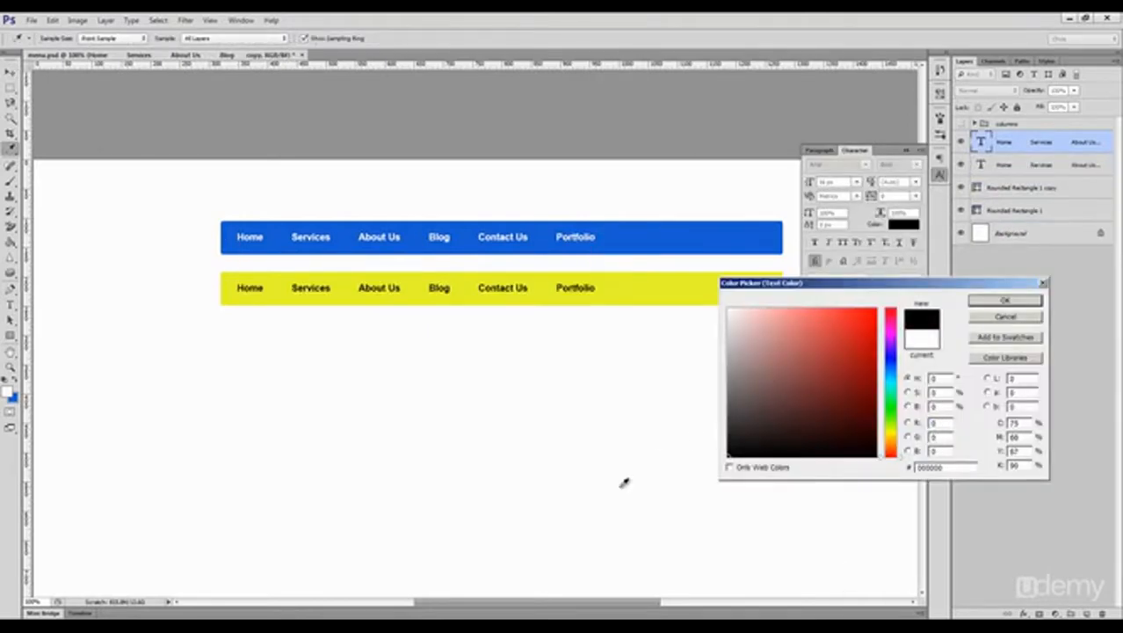
click(1002, 303)
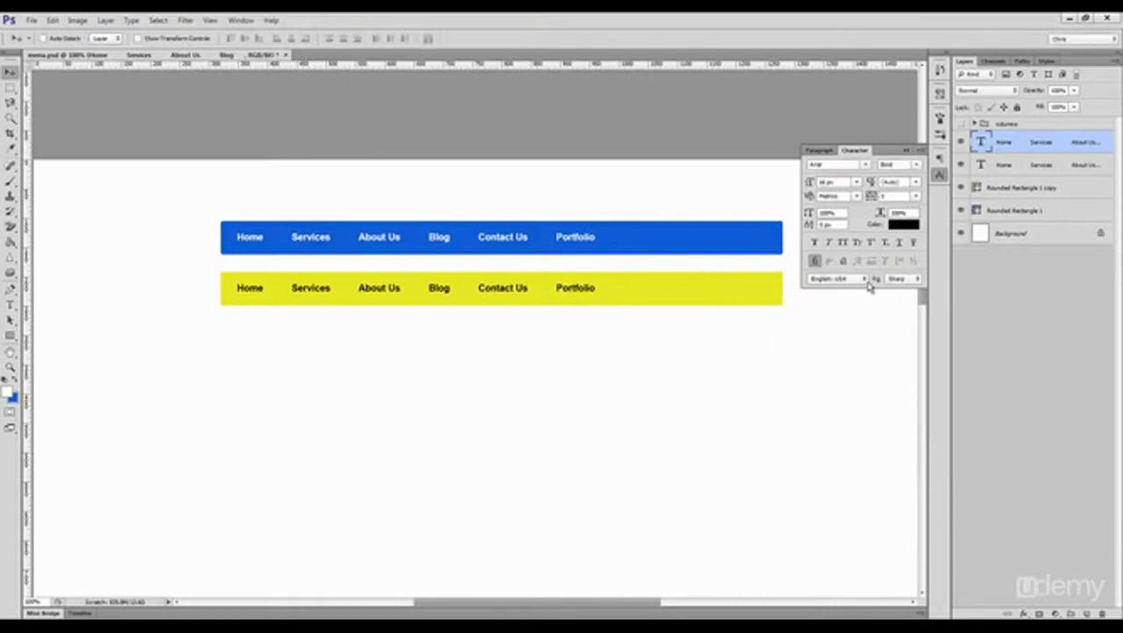
Step: Delete the yellow bar together with its black menu text
ctrl+shift+click(697, 290)
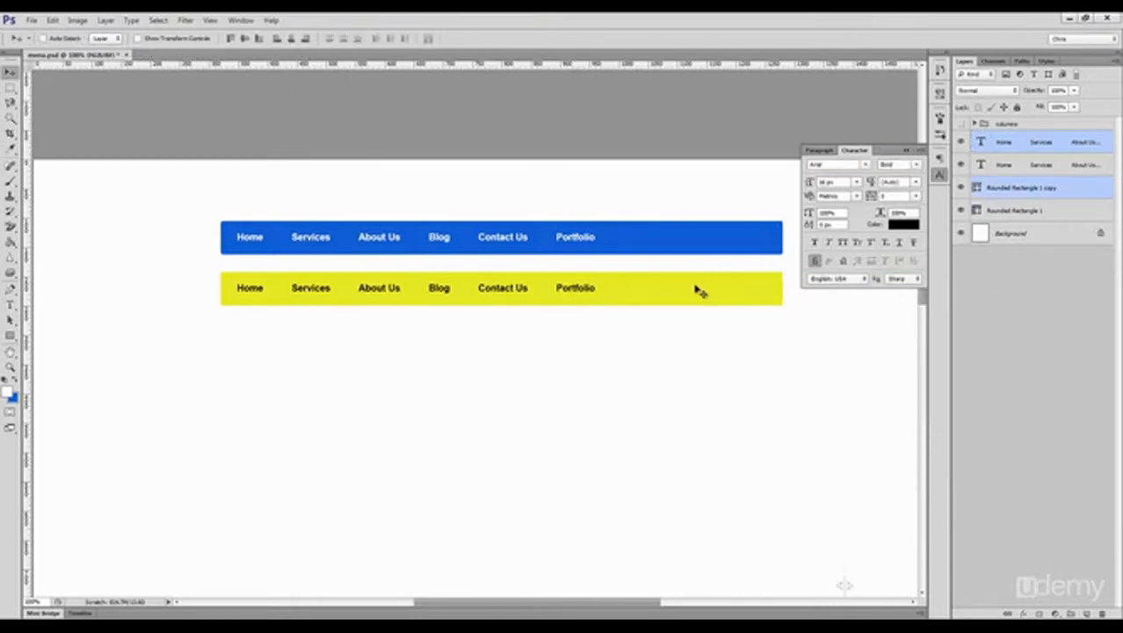
key(Delete)
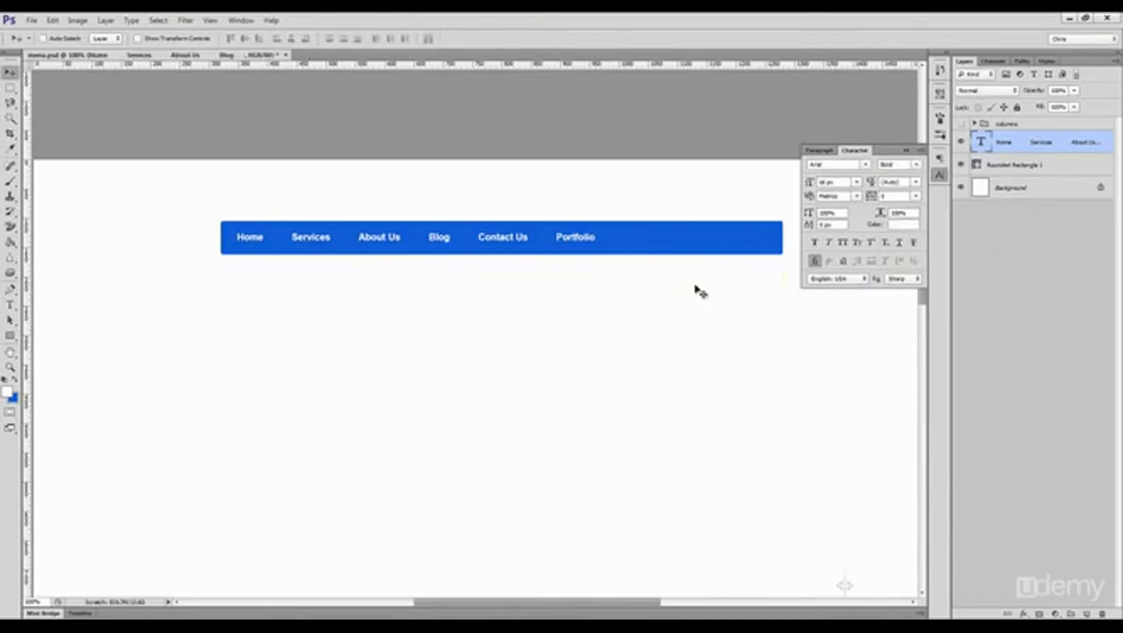
Step: Try an off-white color for the menu text and set it back to pure white #ffffff
click(894, 226)
click(627, 260)
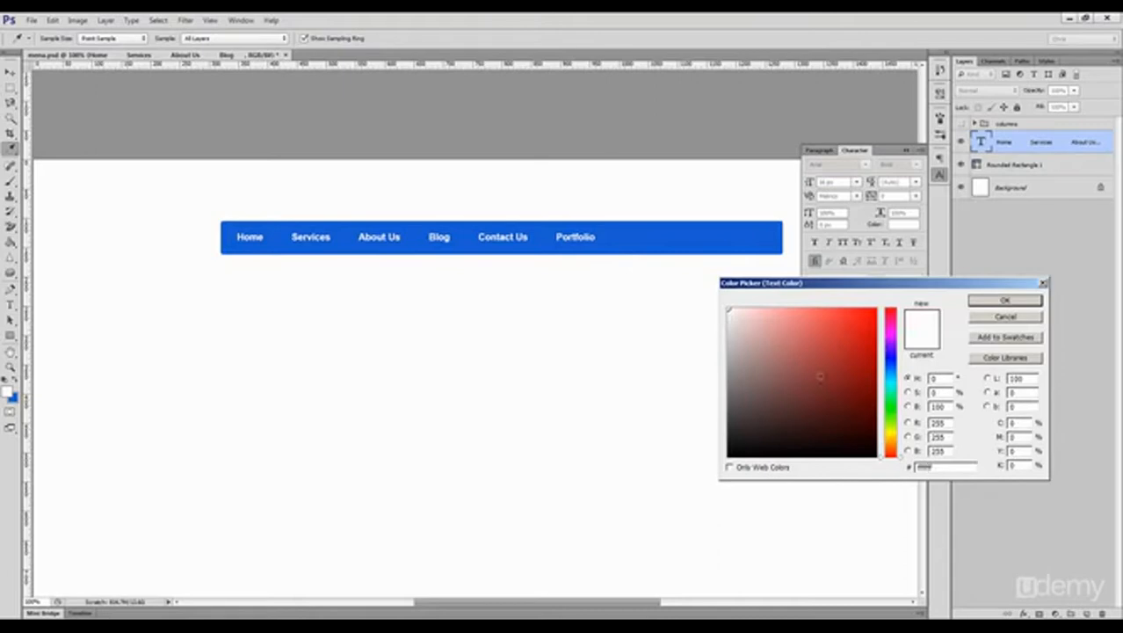
click(730, 313)
click(729, 312)
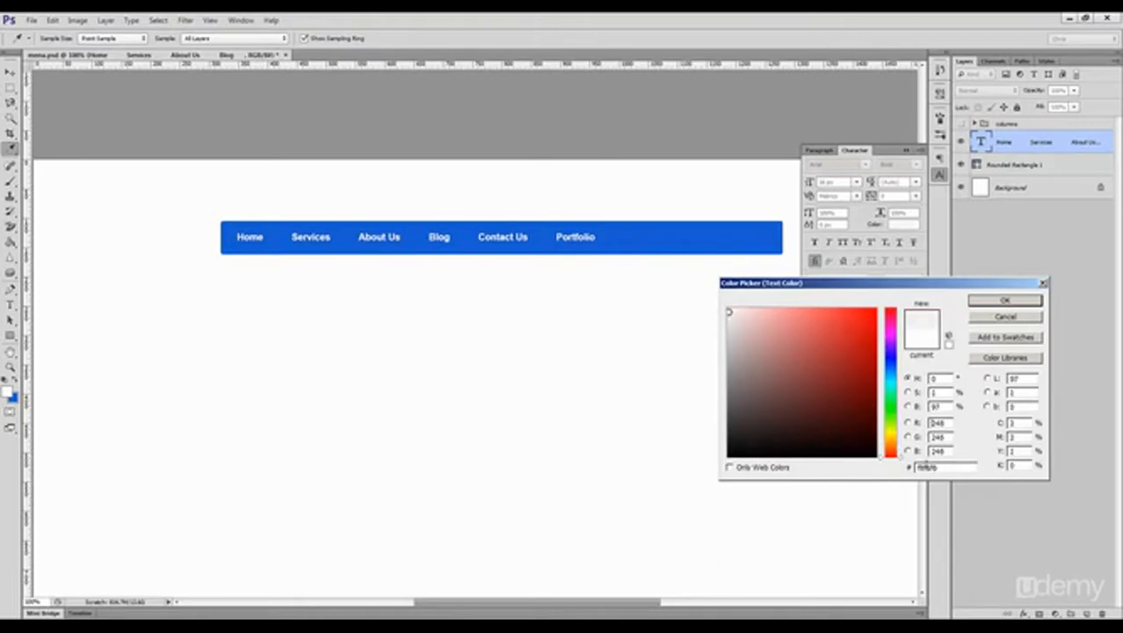
click(728, 310)
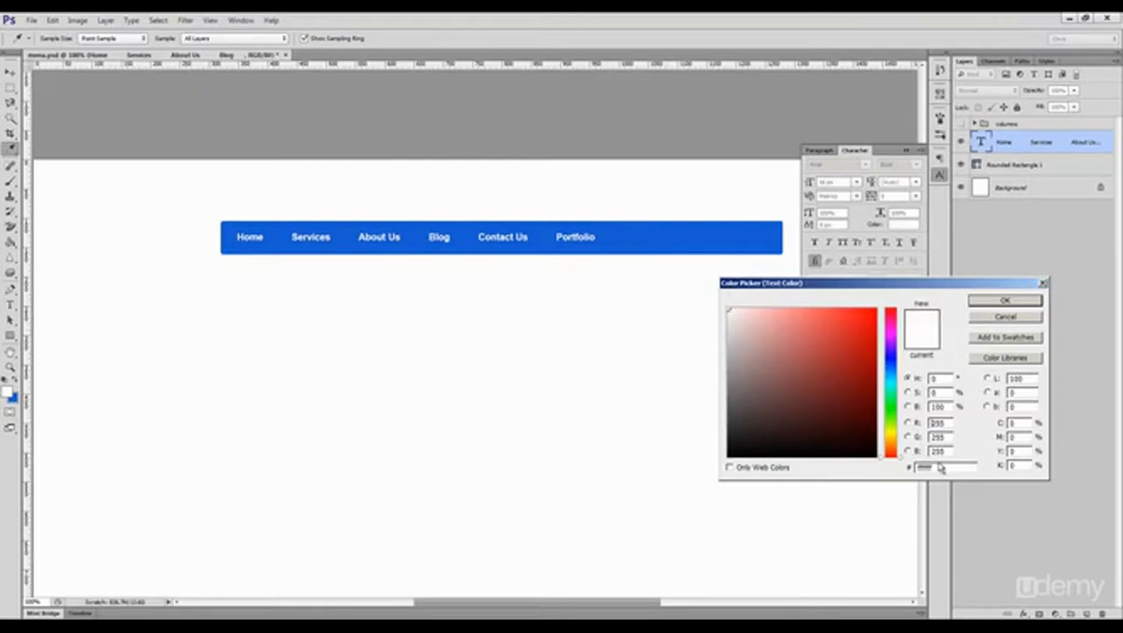
click(1005, 300)
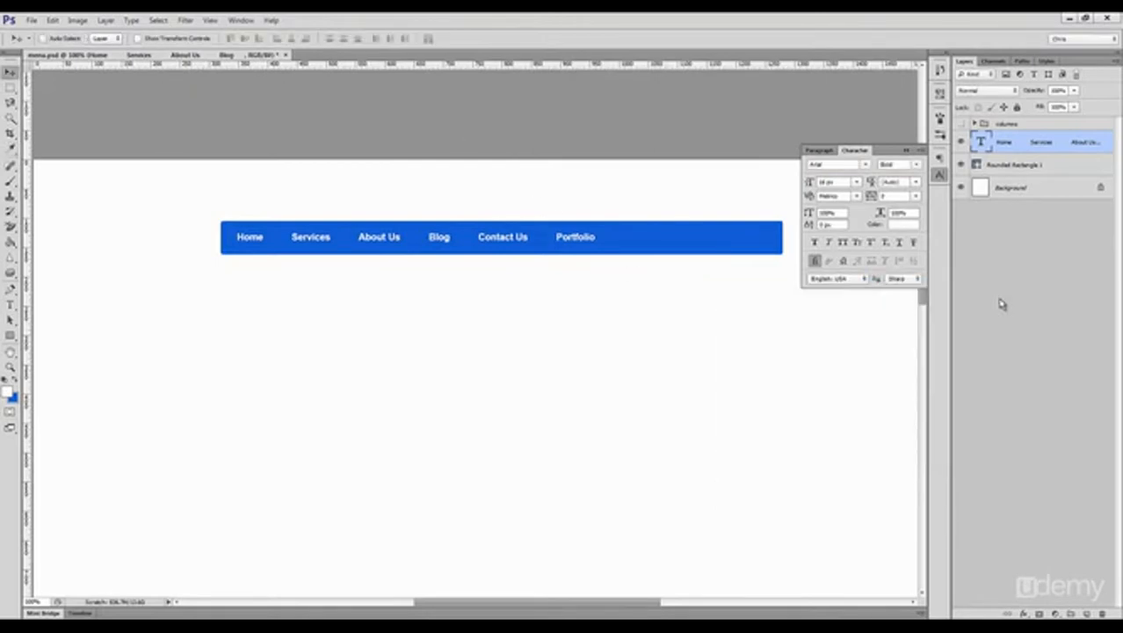
click(938, 175)
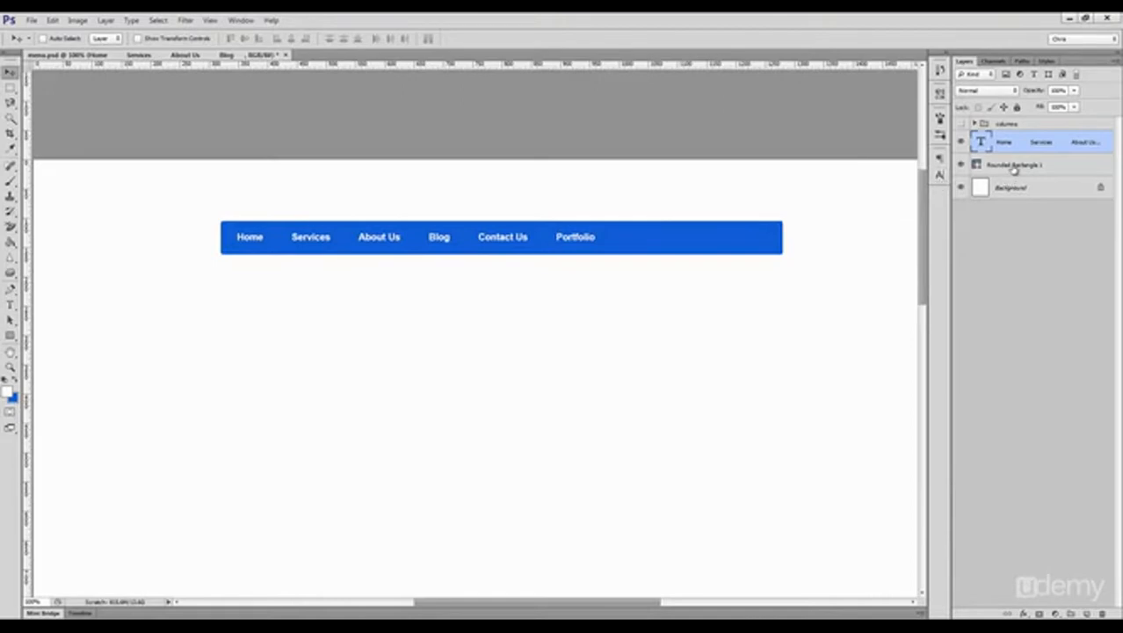
Step: Add a Gradient Overlay to the blue bar and set the gradient's black starting stop to blue #195ed2
click(1013, 165)
click(1024, 613)
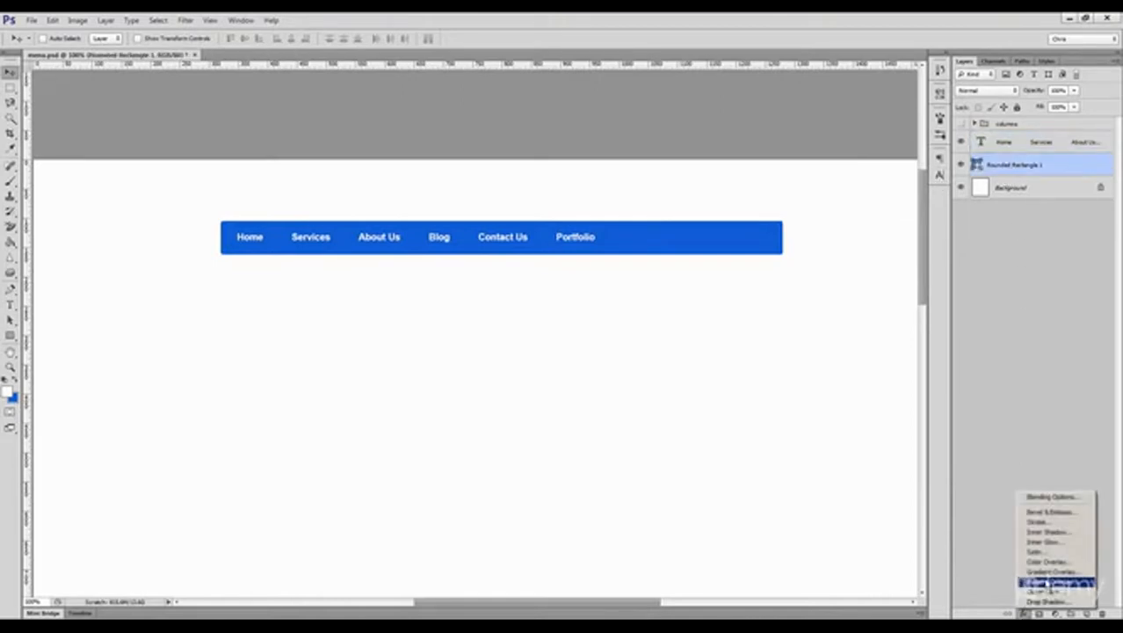
click(1050, 571)
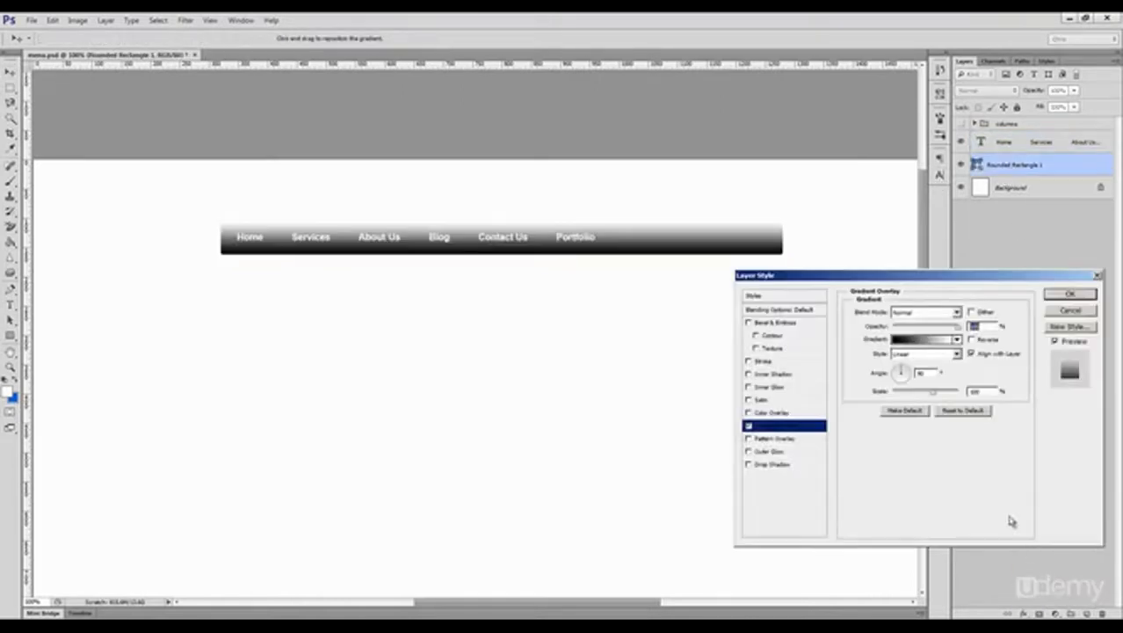
click(946, 342)
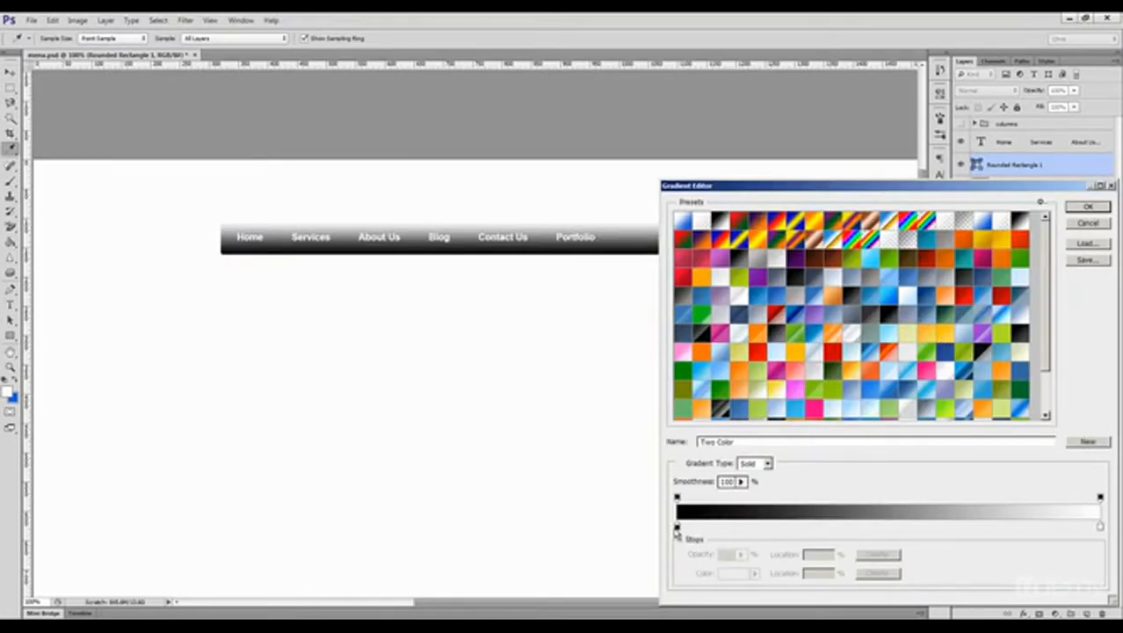
double_click(676, 525)
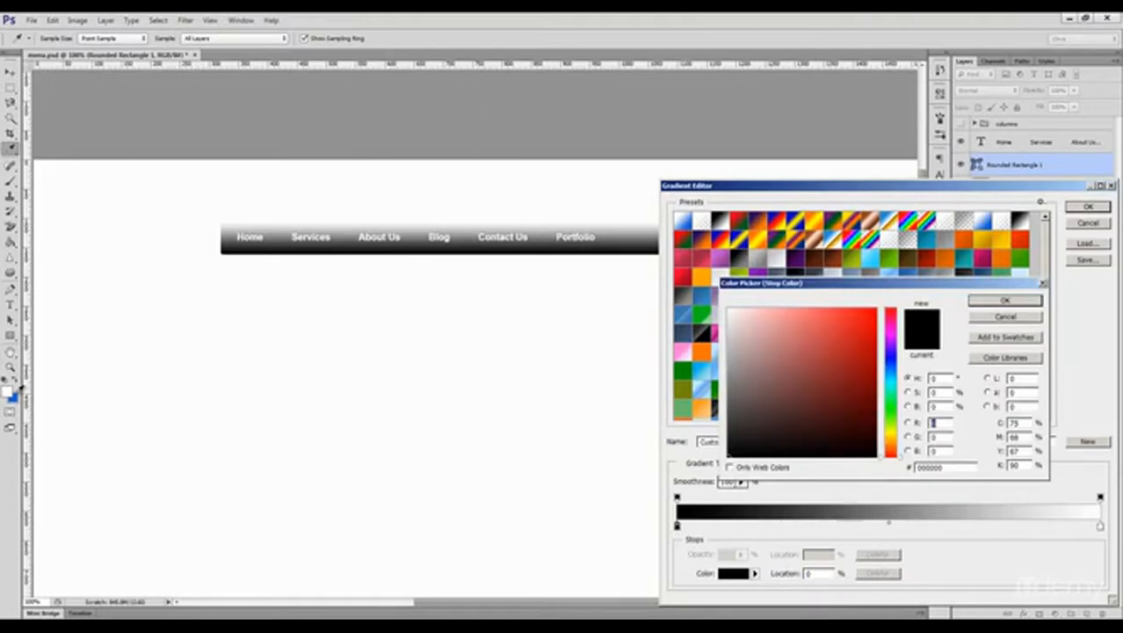
click(18, 390)
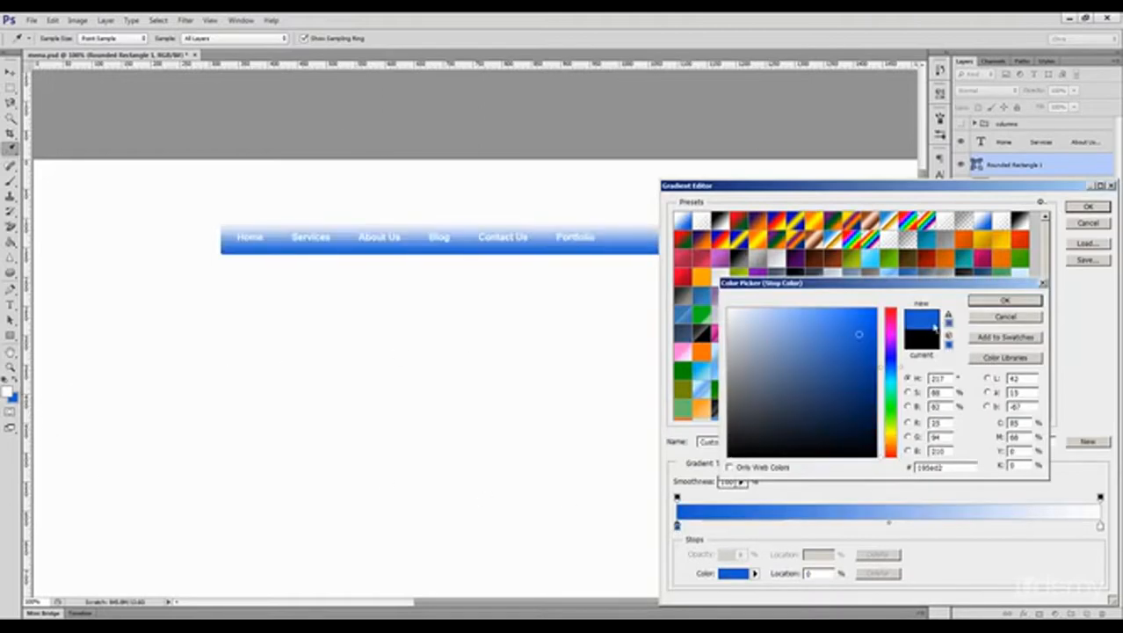
click(1000, 302)
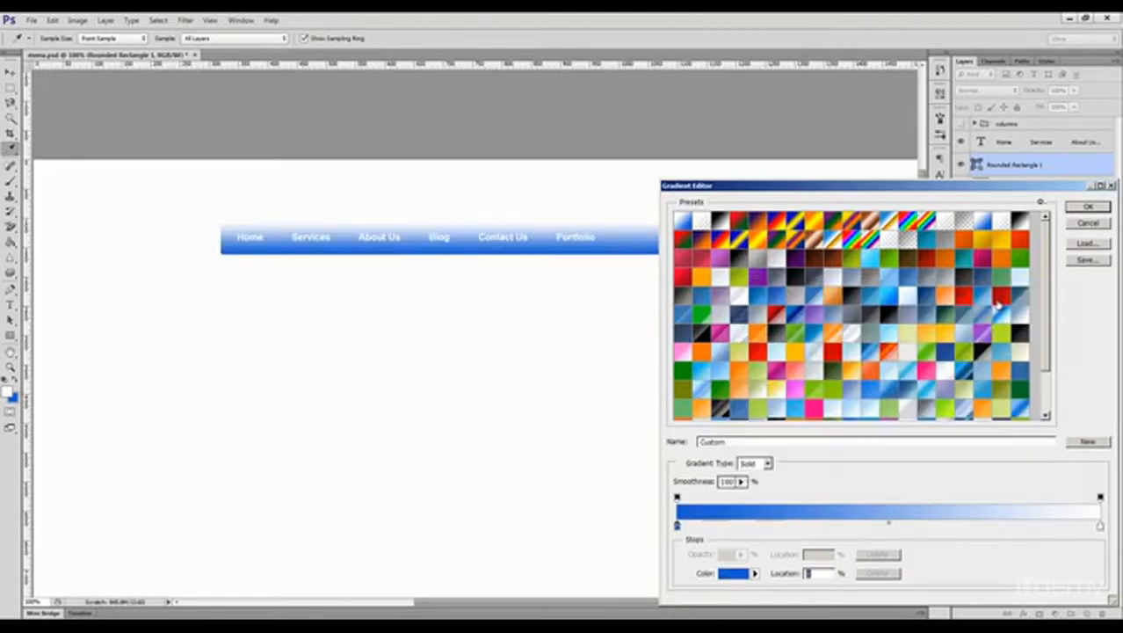
Step: Set the gradient's white end stop to the lighter blue #367ff7 and apply the overlay to the bar
double_click(1100, 525)
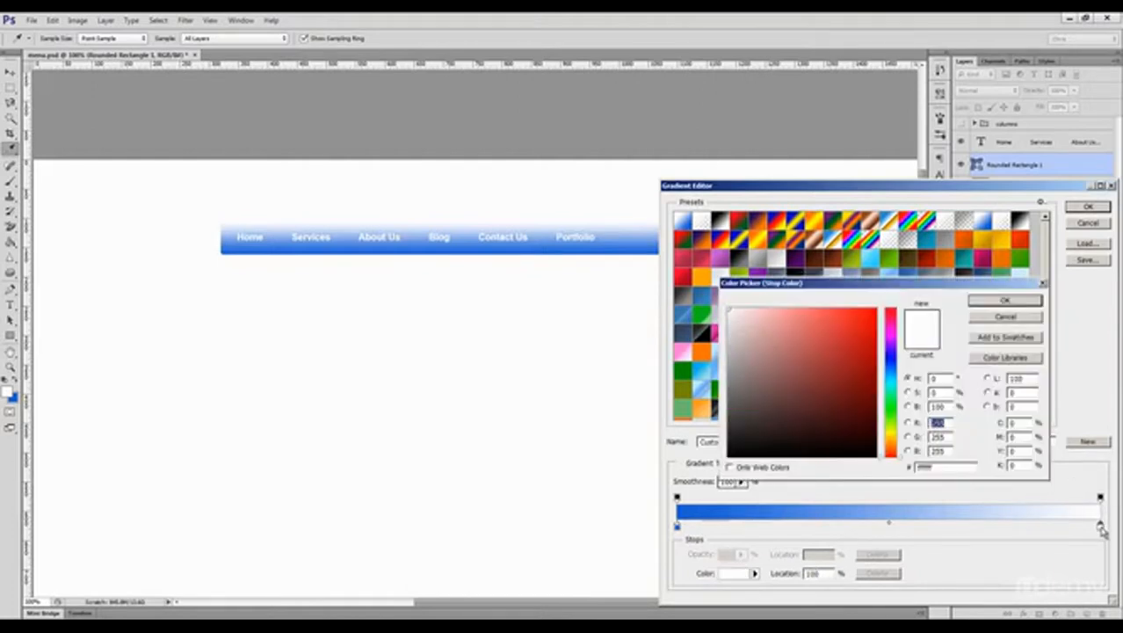
click(14, 397)
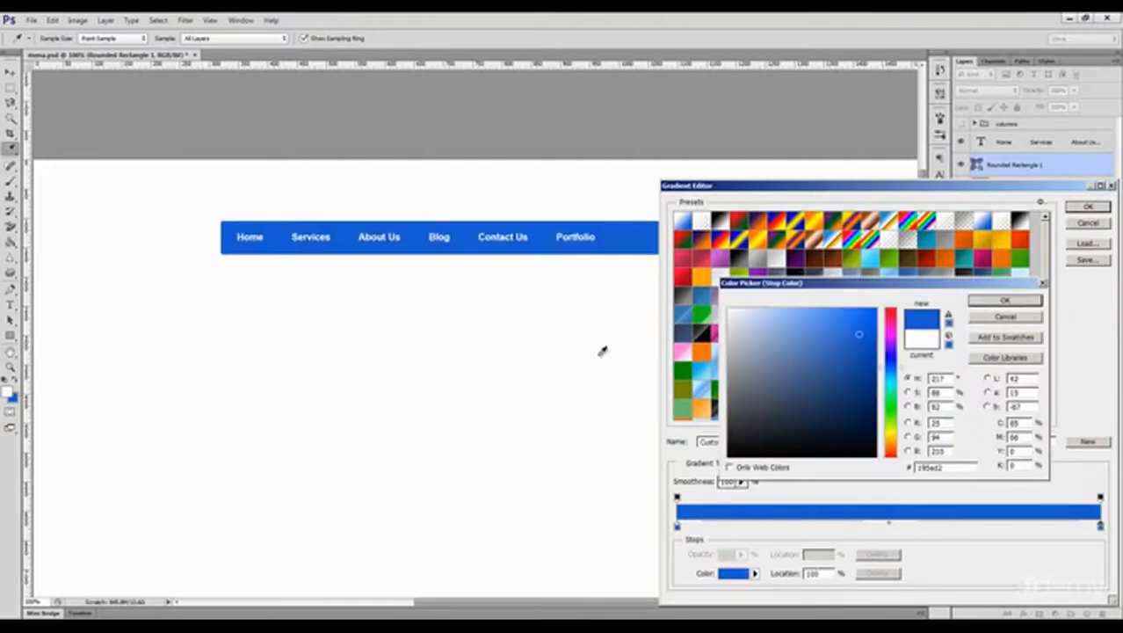
drag(857, 333, 844, 313)
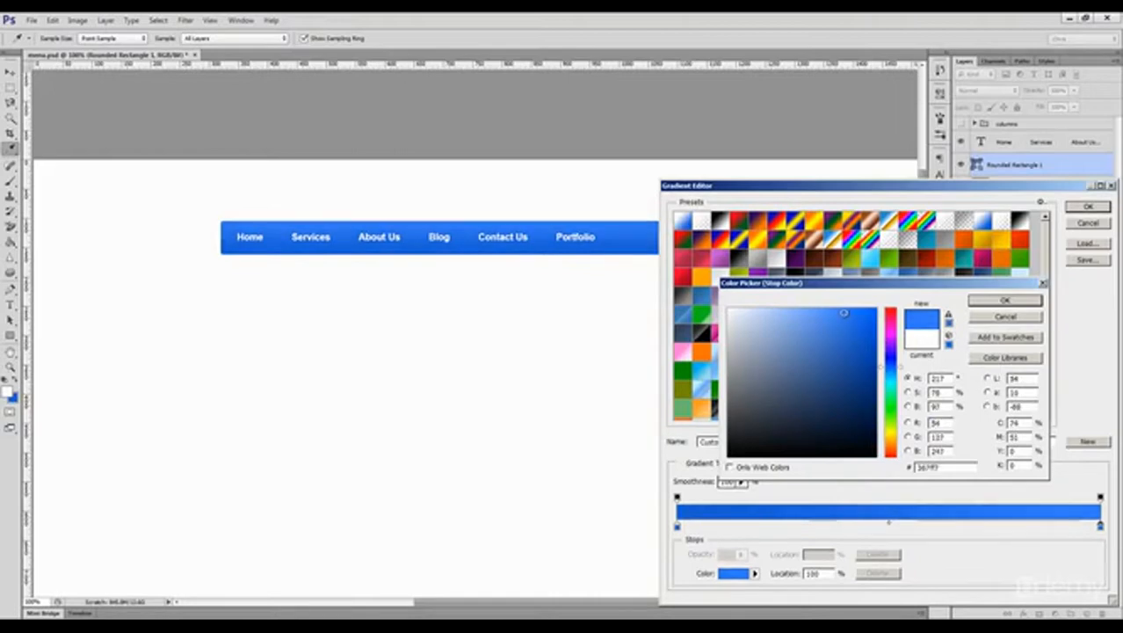
click(1022, 301)
click(1087, 209)
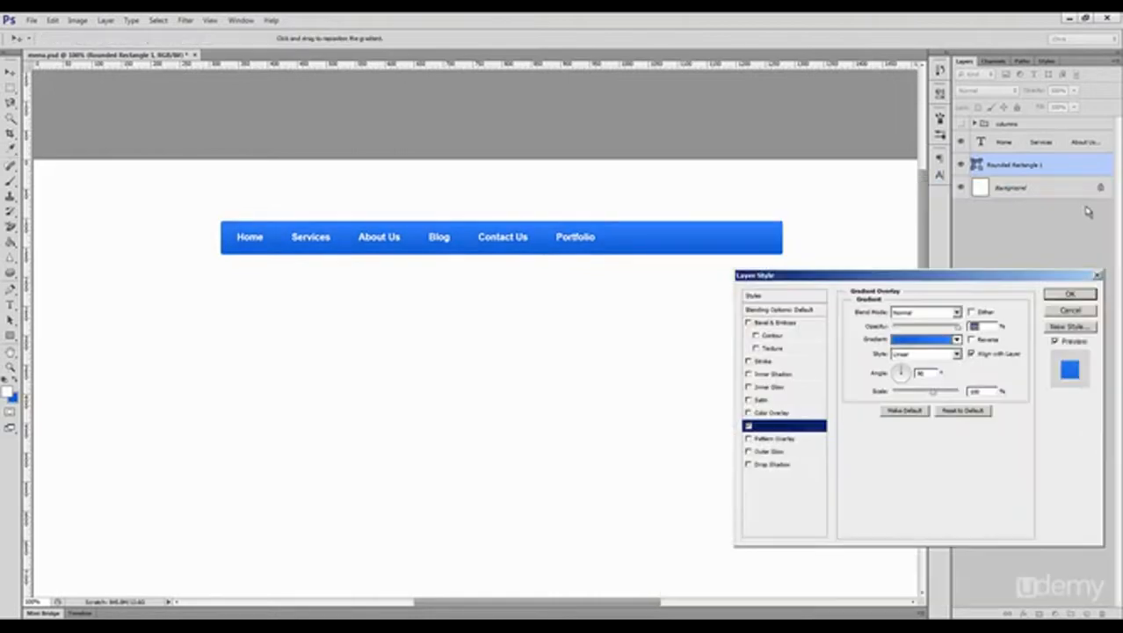
click(1080, 292)
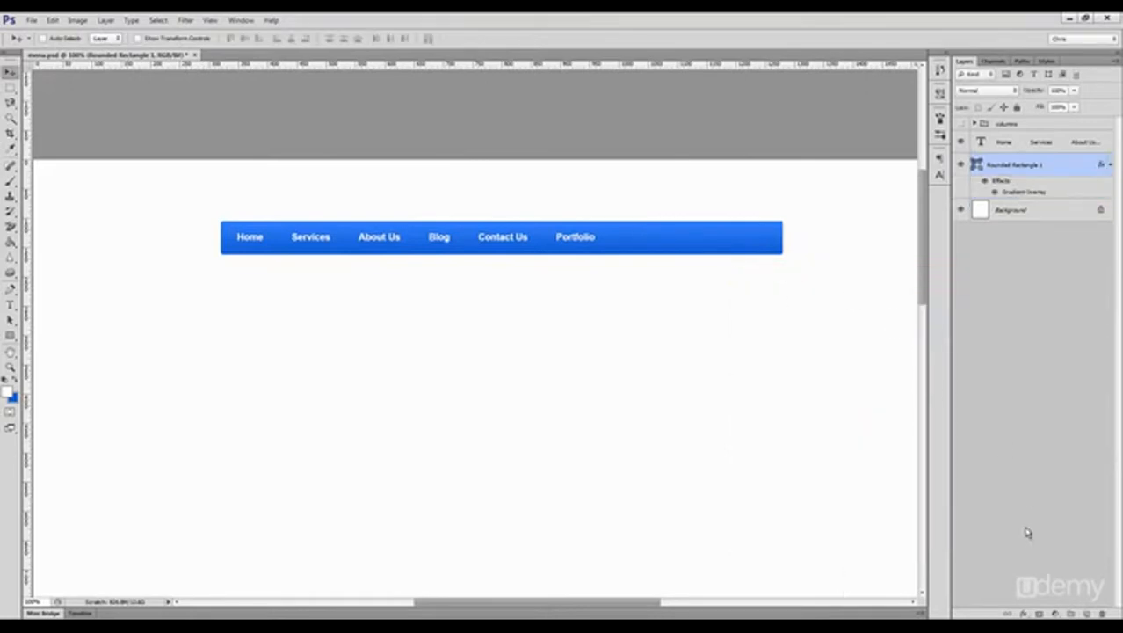
Step: Add a Stroke effect to the bar and color it a slightly darker blue than #195ed2
click(1026, 614)
click(1041, 528)
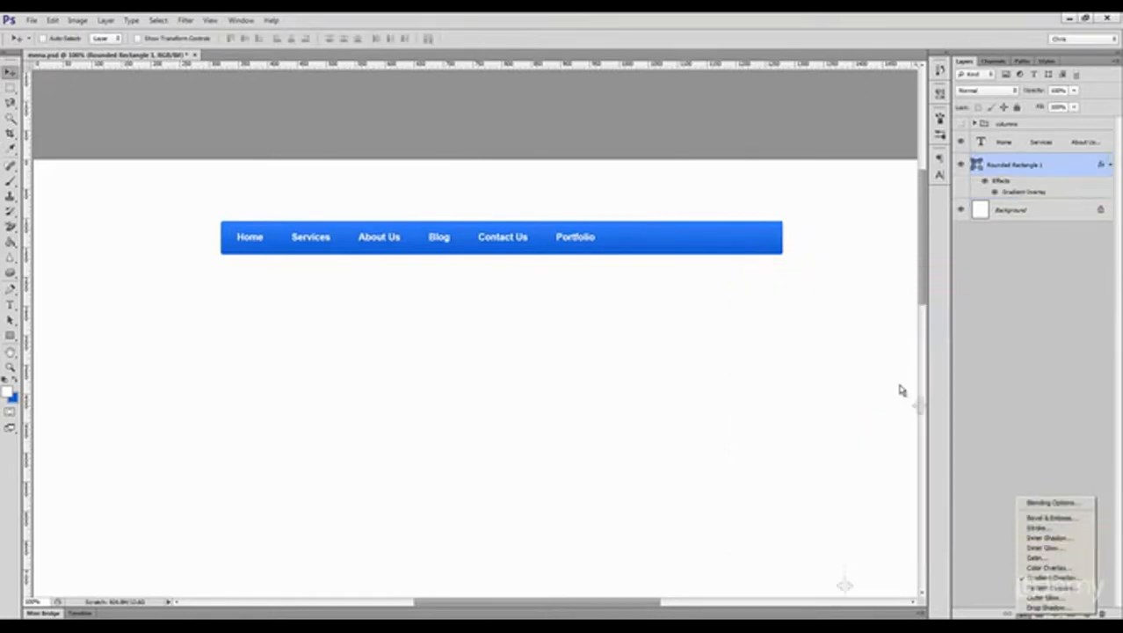
click(880, 392)
click(14, 399)
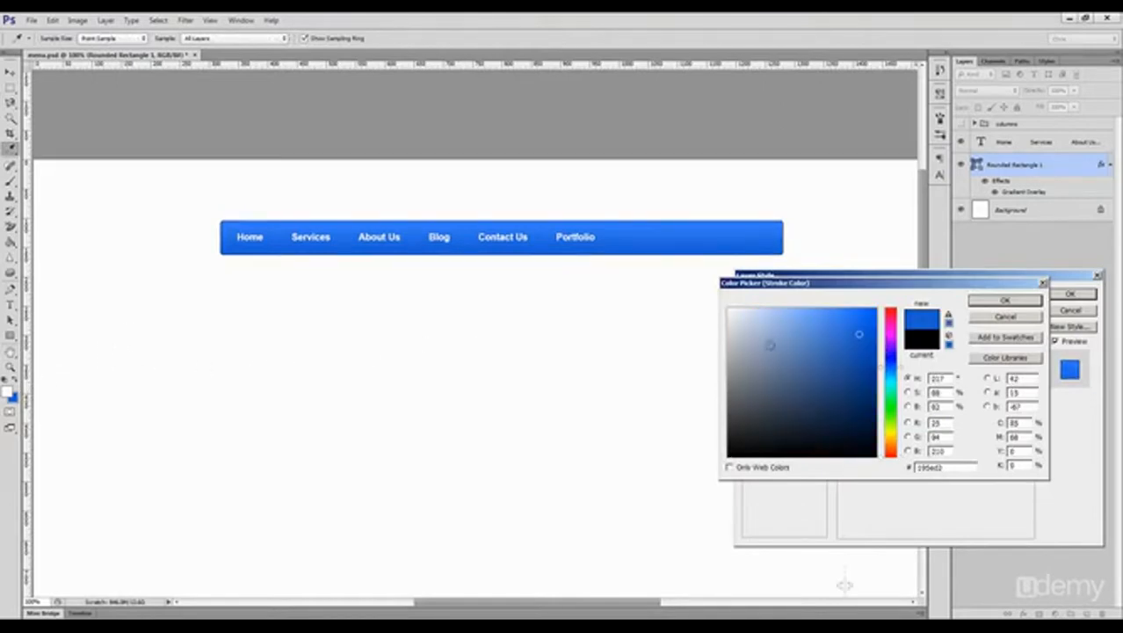
click(859, 339)
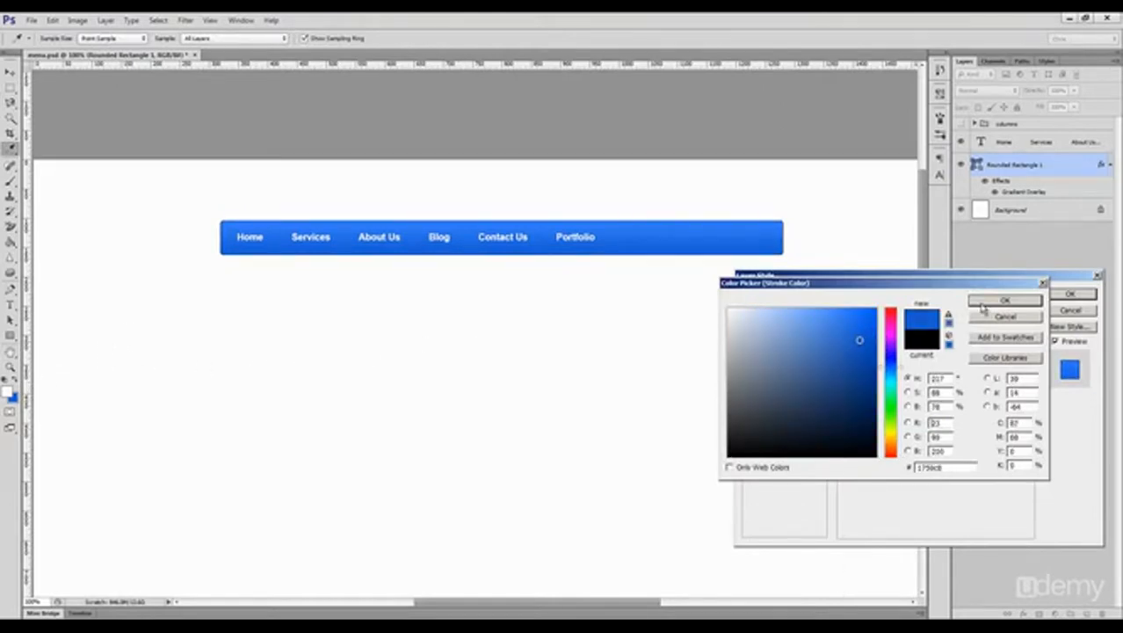
click(1004, 300)
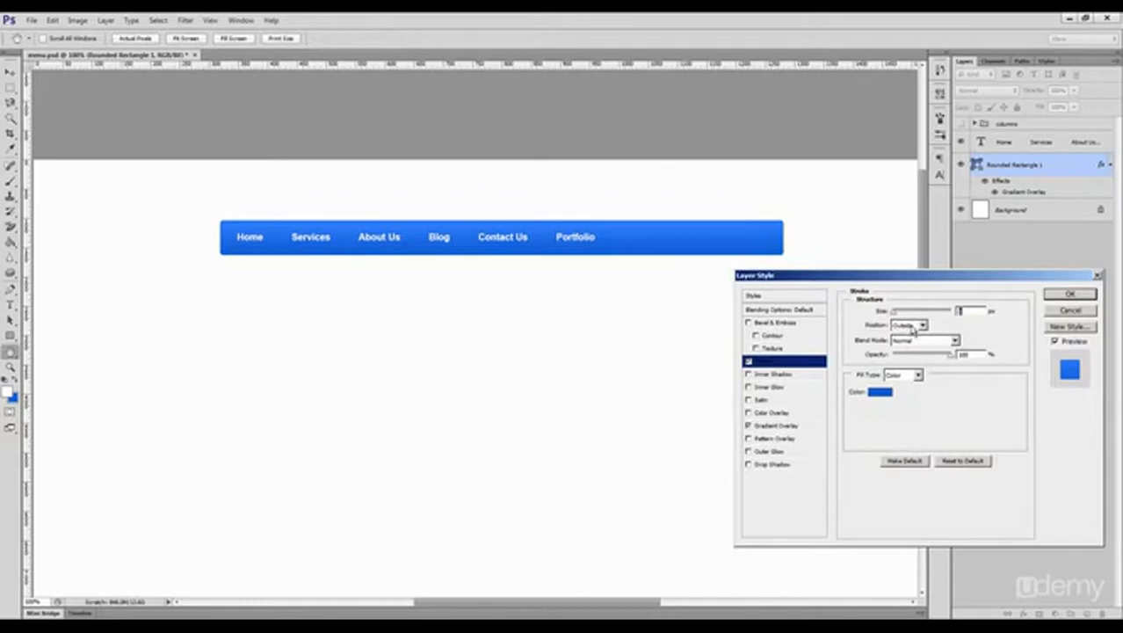
Step: Add an Inner Bevel with shadow color #195ed2 to the bar, apply the layer styles and collapse its effects list
click(802, 323)
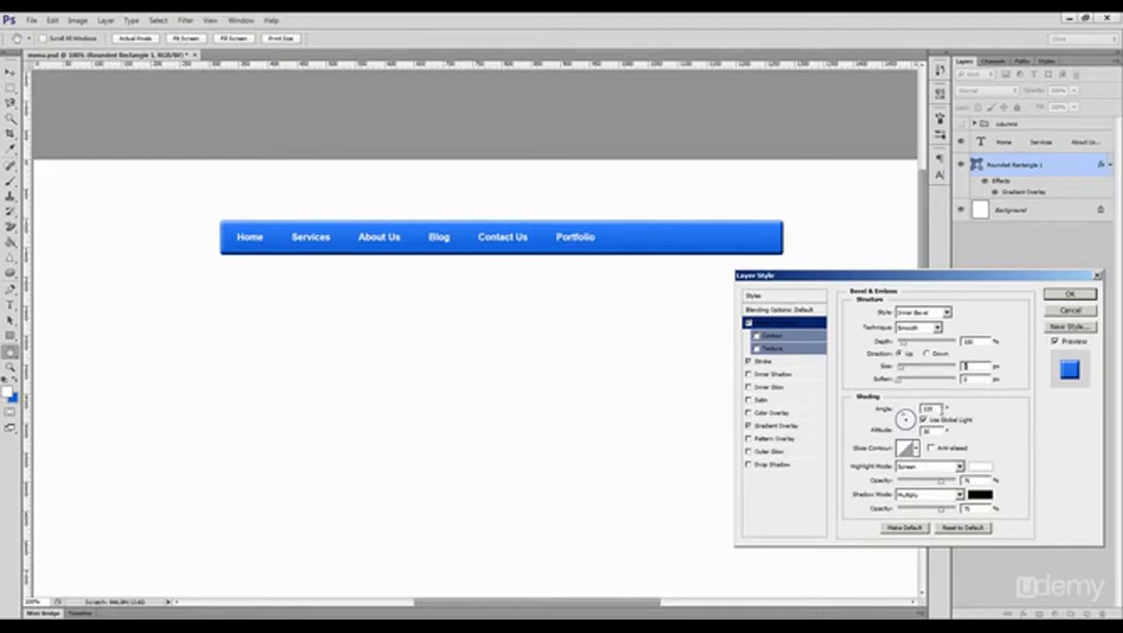
click(980, 497)
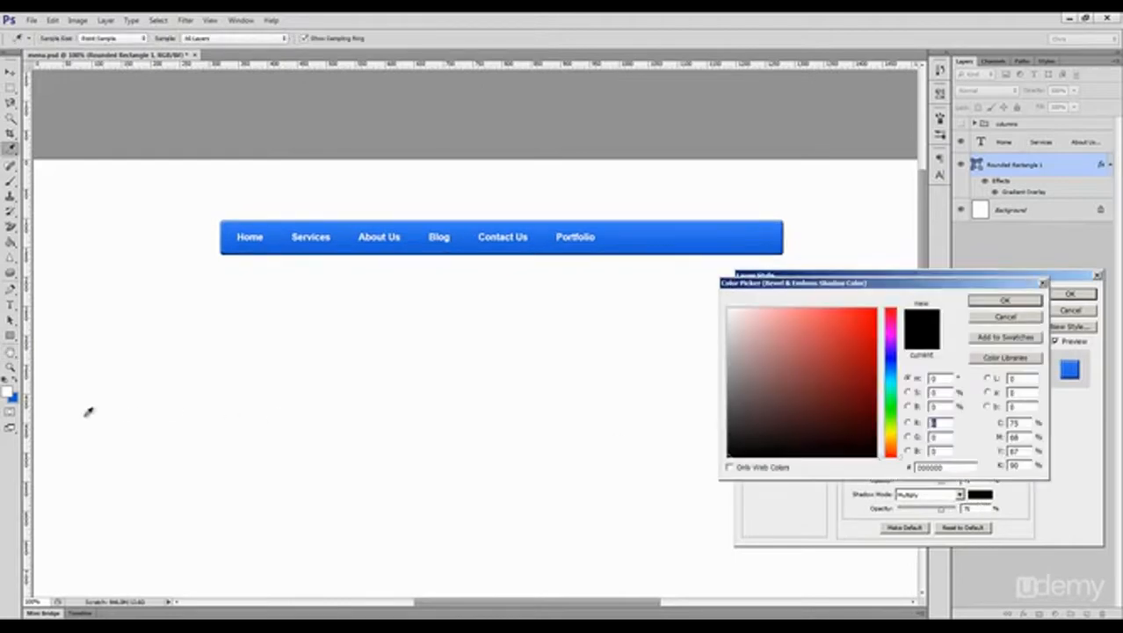
click(20, 387)
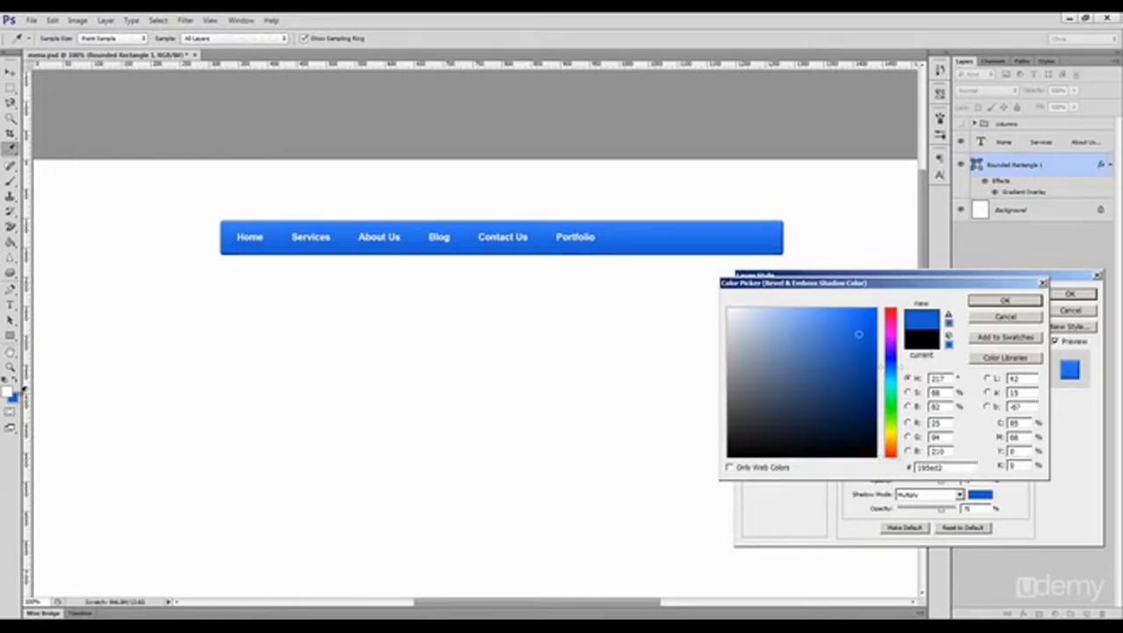
click(1005, 300)
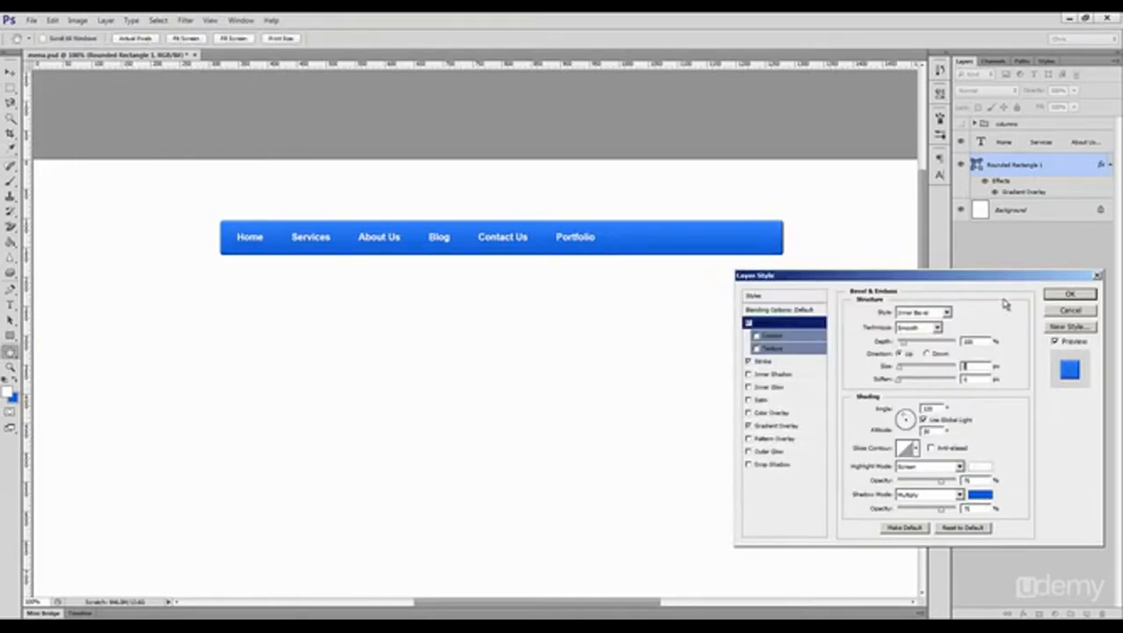
click(1065, 295)
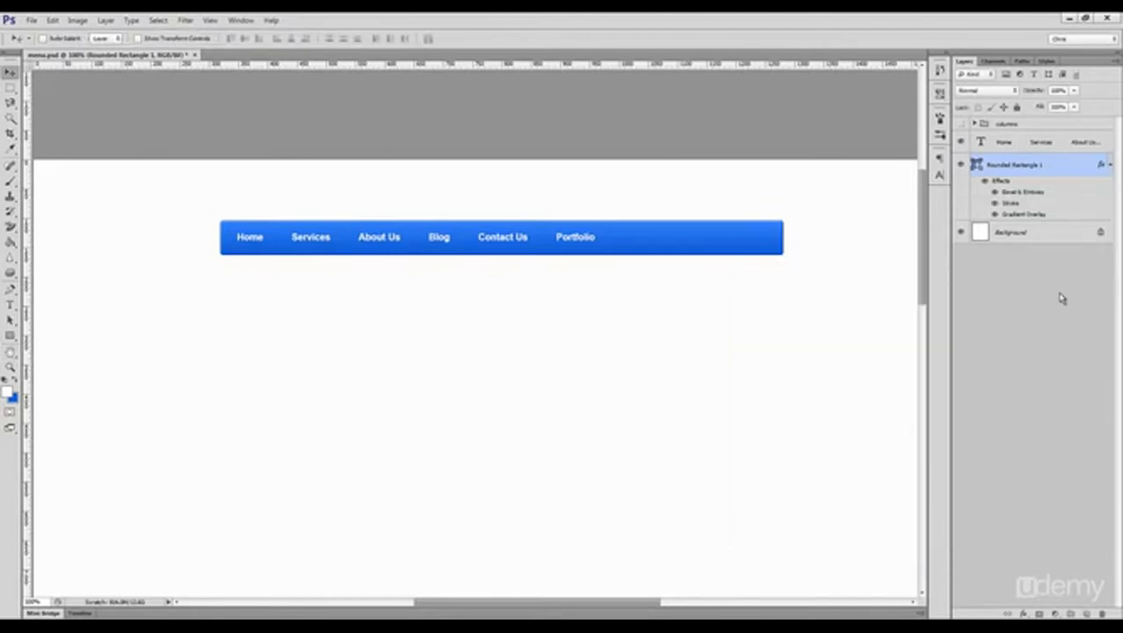
click(1110, 165)
click(1109, 165)
click(1110, 165)
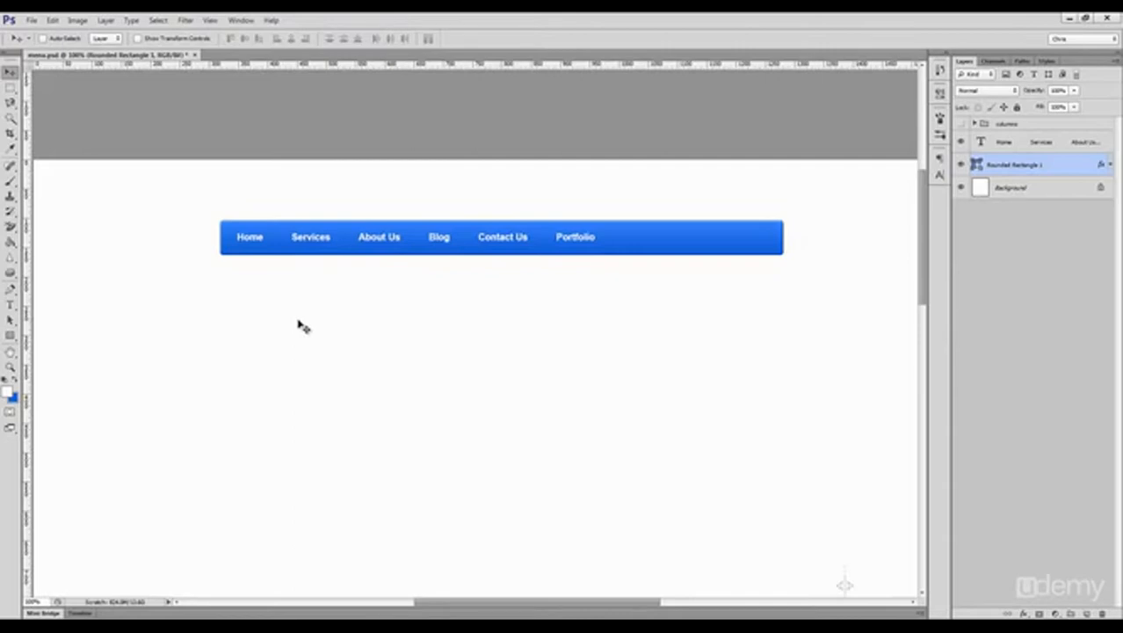
Step: Draw a 1 px vertical divider line across the bar's full height between Home and Services and color it black
key(u)
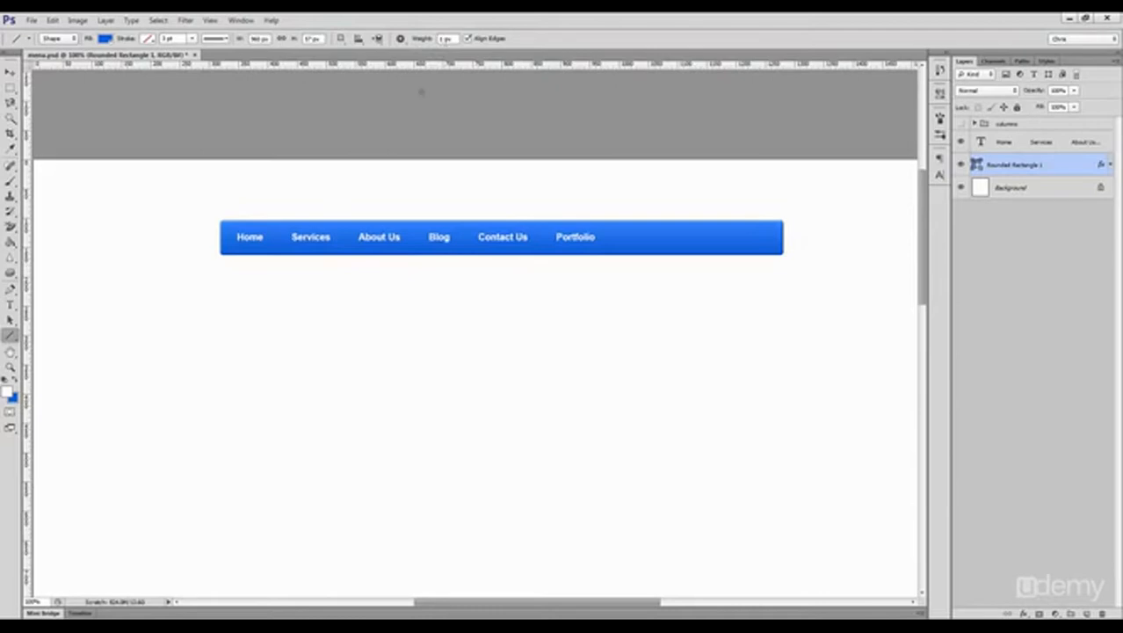
key(ctrl+space)
drag(266, 218, 325, 358)
key(v)
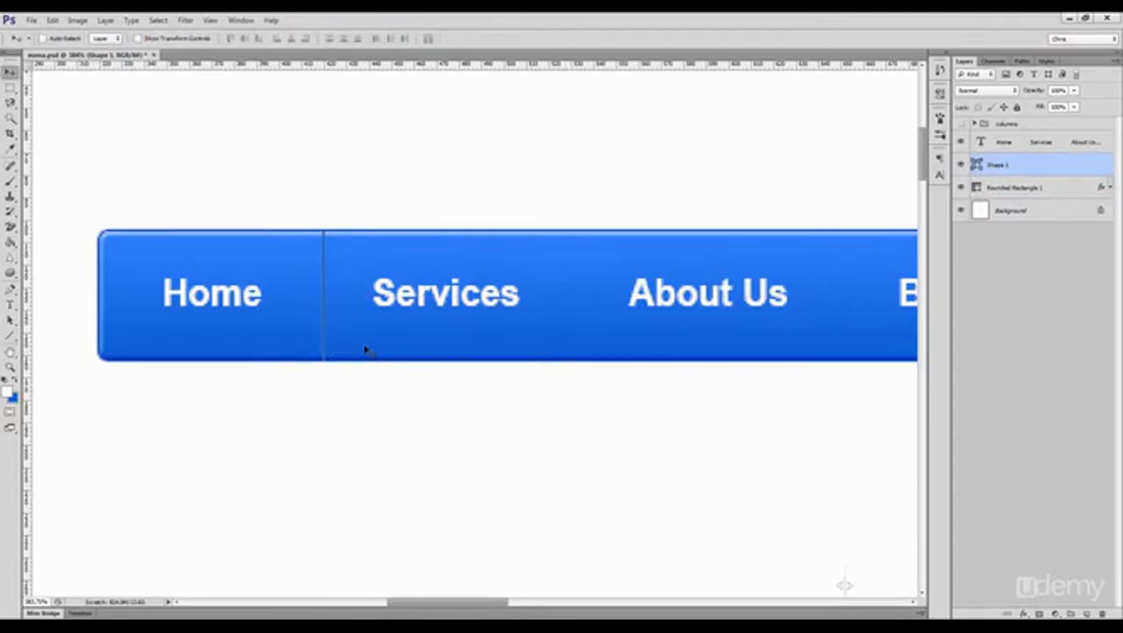
double_click(977, 164)
click(1005, 300)
Step: Duplicate the black divider line, nudge the copy right so it sits beside the original, and color the copy white
key(ctrl+j)
key(Right)
key(Right)
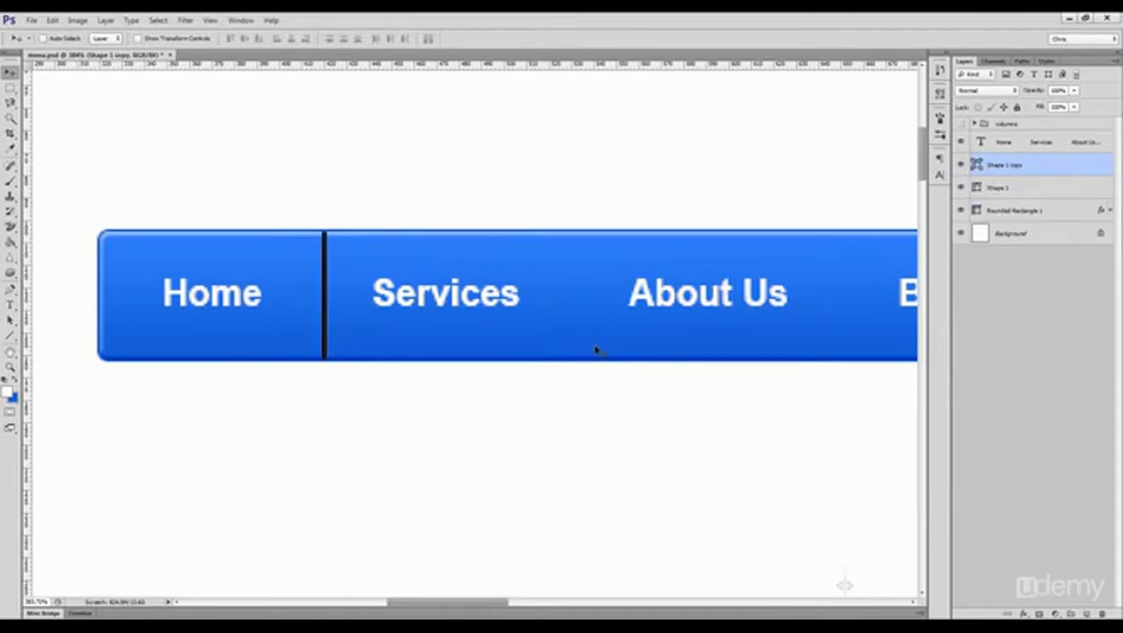
double_click(976, 166)
click(526, 177)
key(Return)
Step: Lower the layer opacity of the white line and the black line to make the divider subtle, and hide the path outline
drag(1030, 93, 1027, 95)
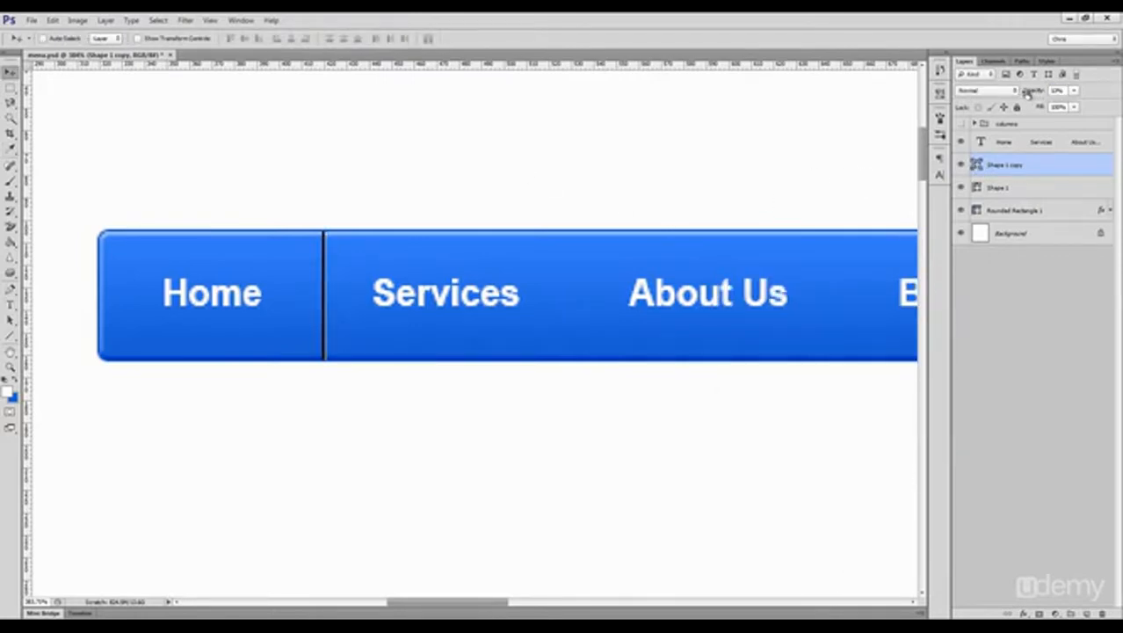
click(1024, 184)
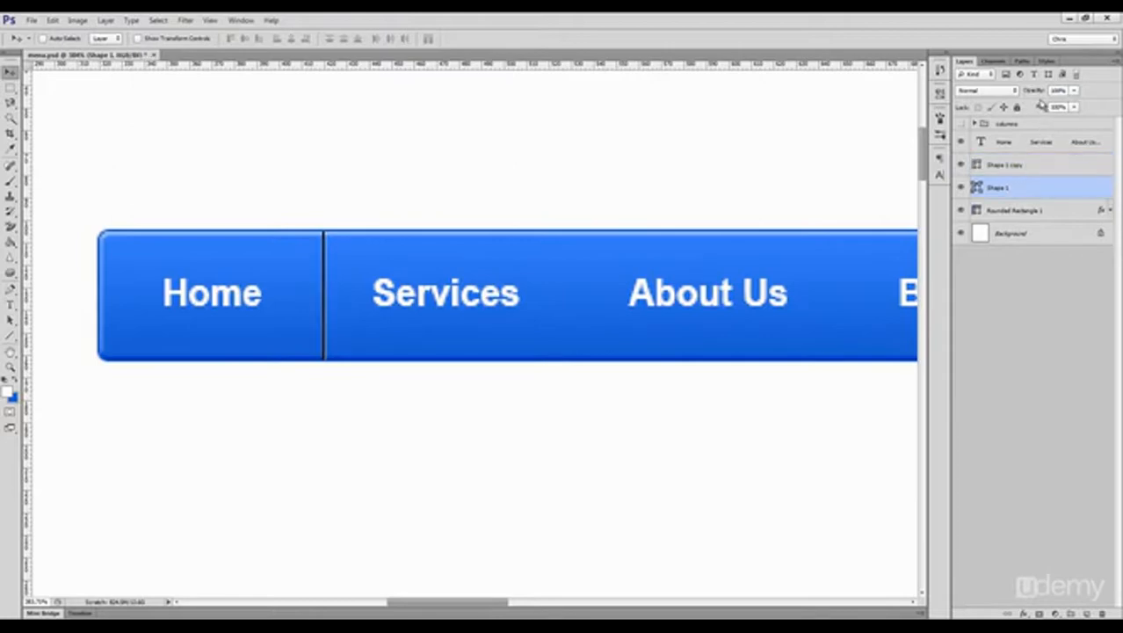
drag(987, 94, 1032, 94)
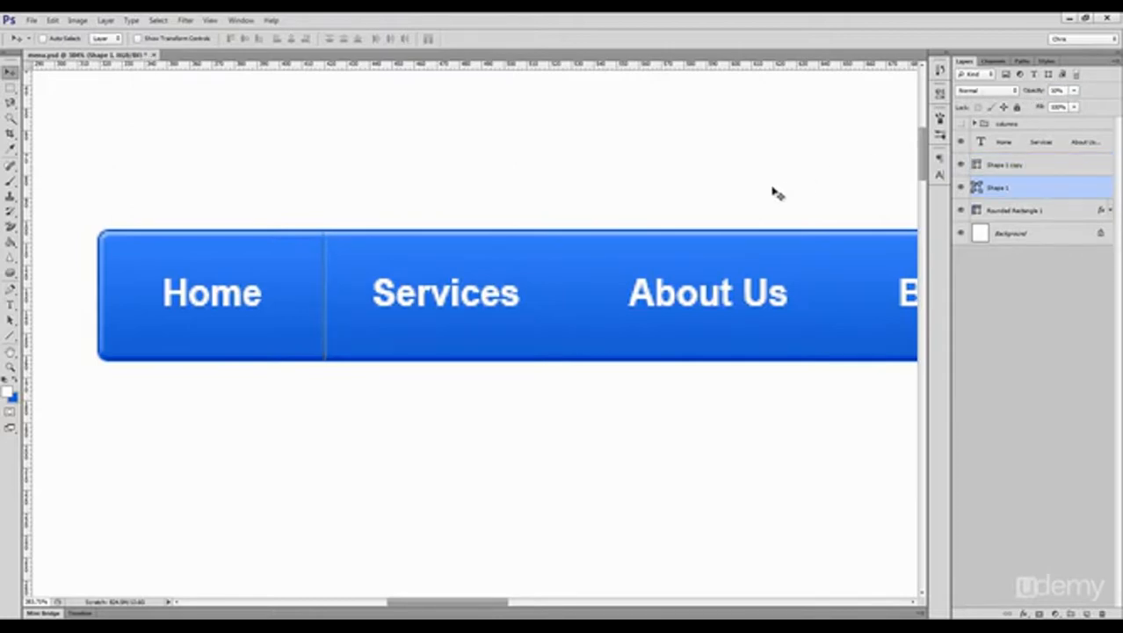
key(ctrl+shift+h)
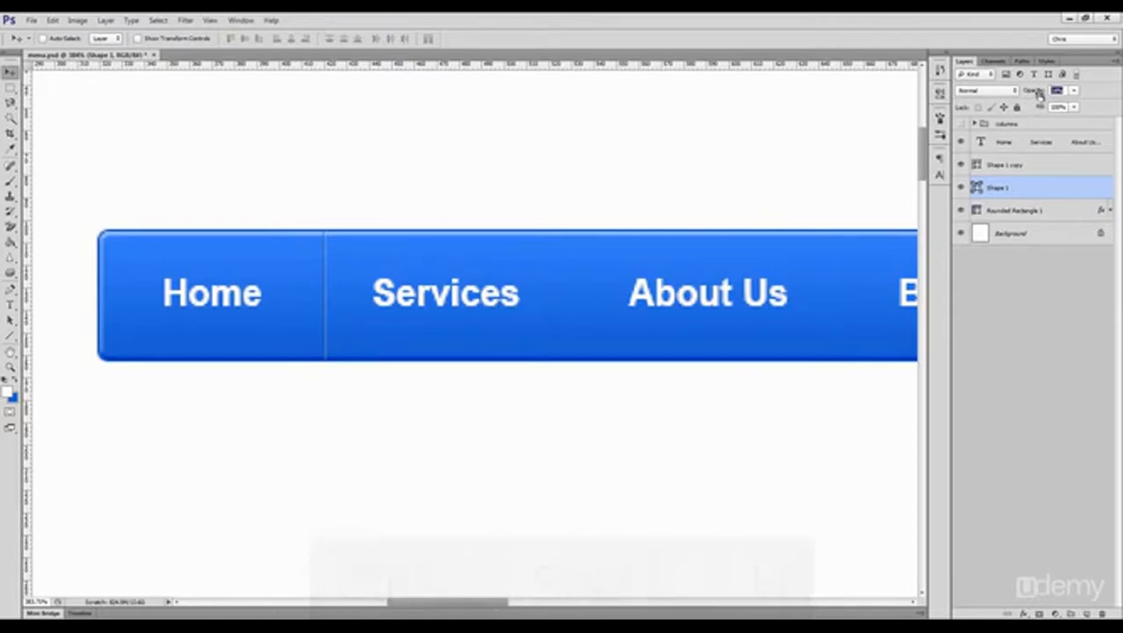
Step: Fine-tune the white divider line's opacity while judging the bar at 100% view, and reselect the black line's layer
key(ctrl+1)
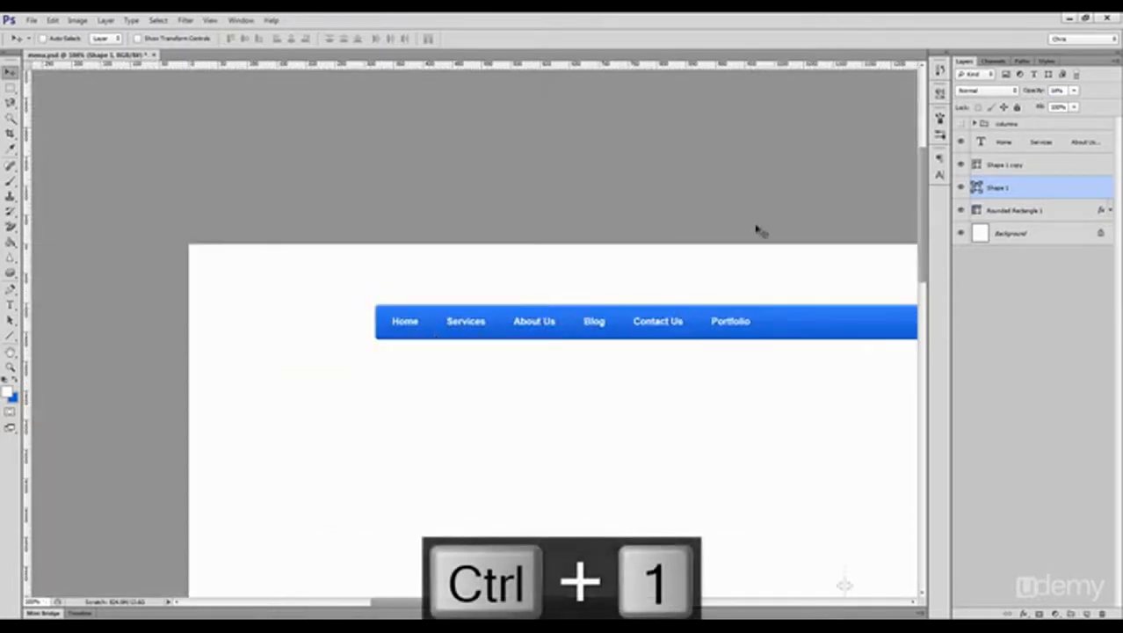
click(1003, 165)
drag(1028, 93, 1030, 94)
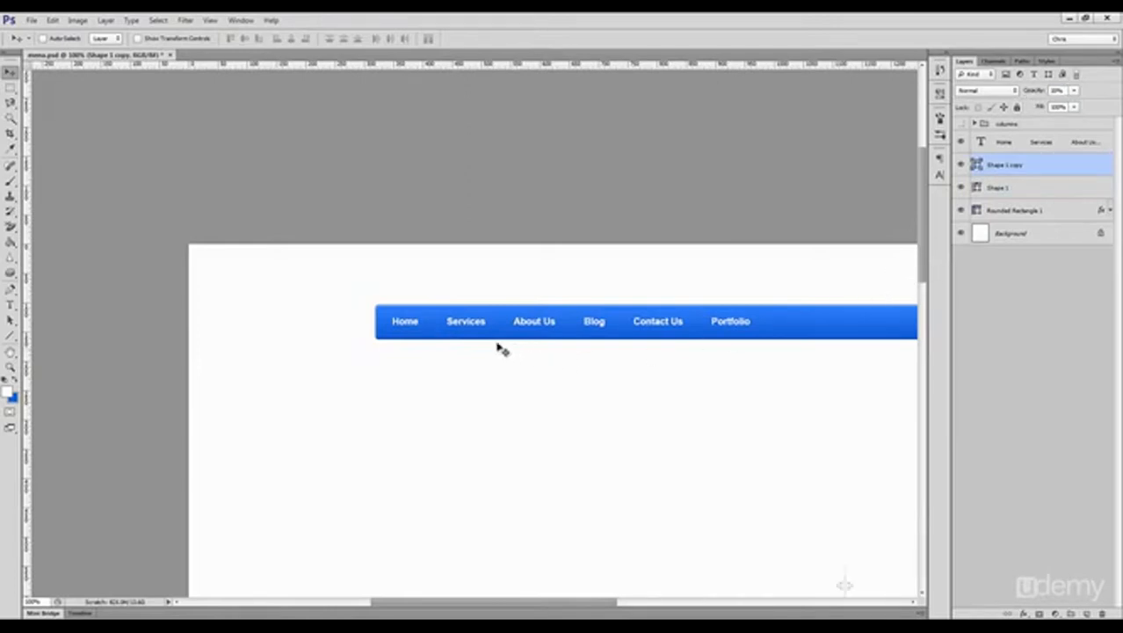
click(1007, 188)
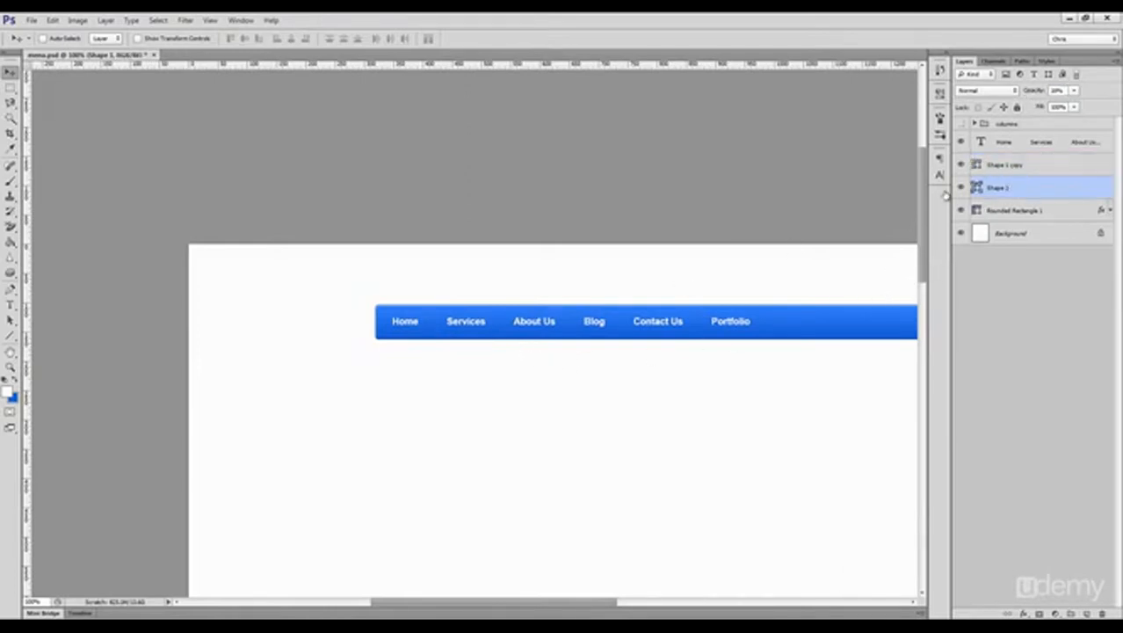
Step: Group the black and white divider line layers together and name the group separator
key(ctrl+space)
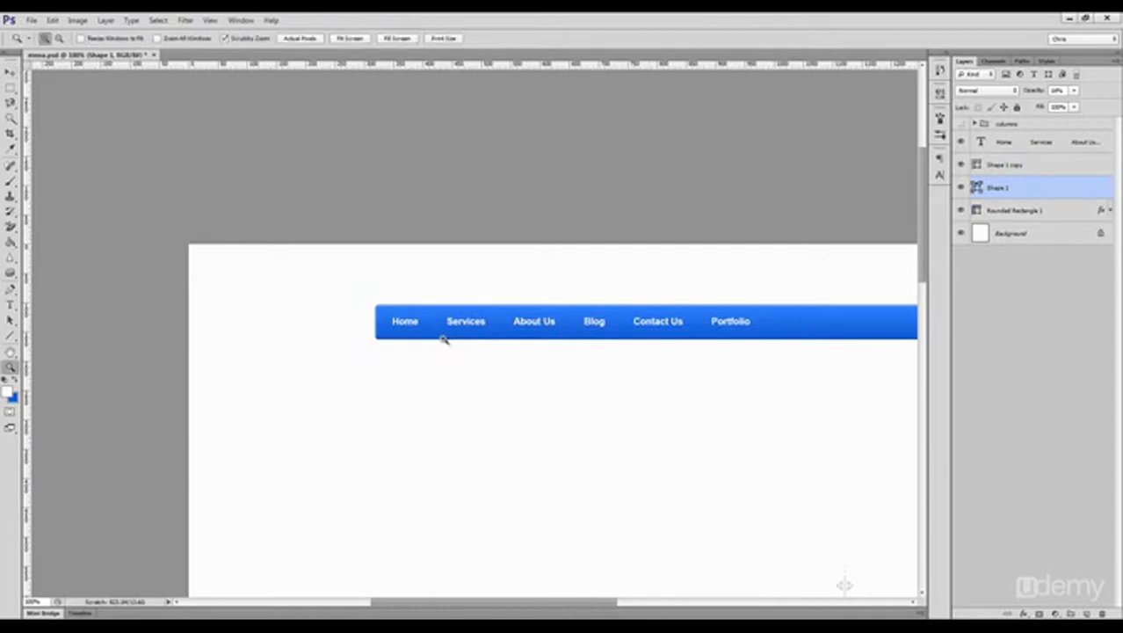
drag(440, 335, 469, 348)
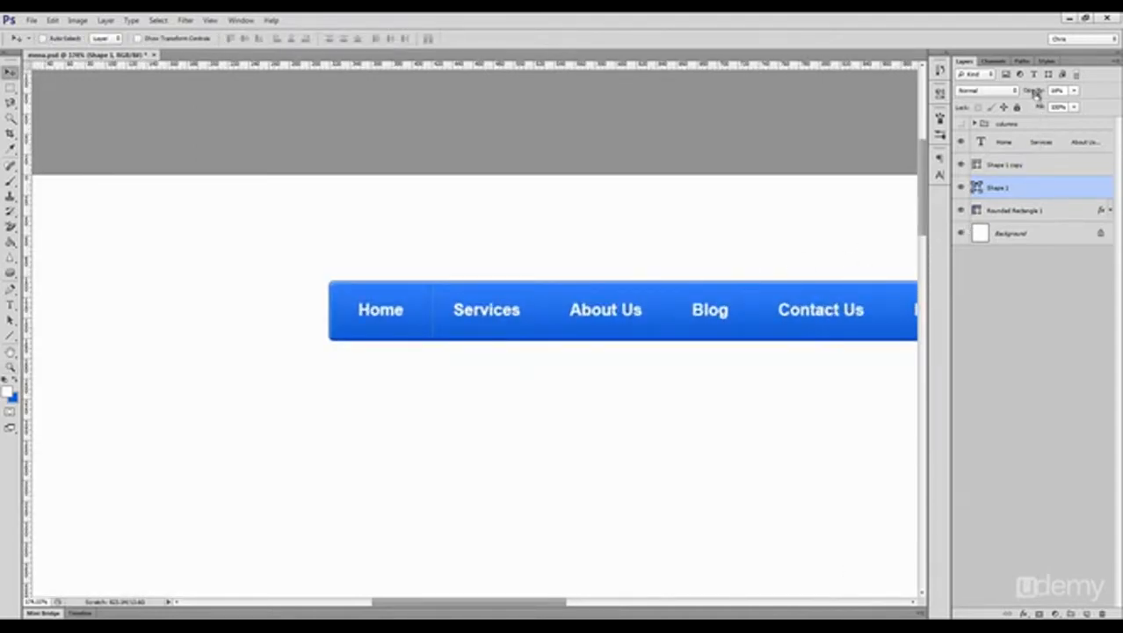
shift+click(1015, 167)
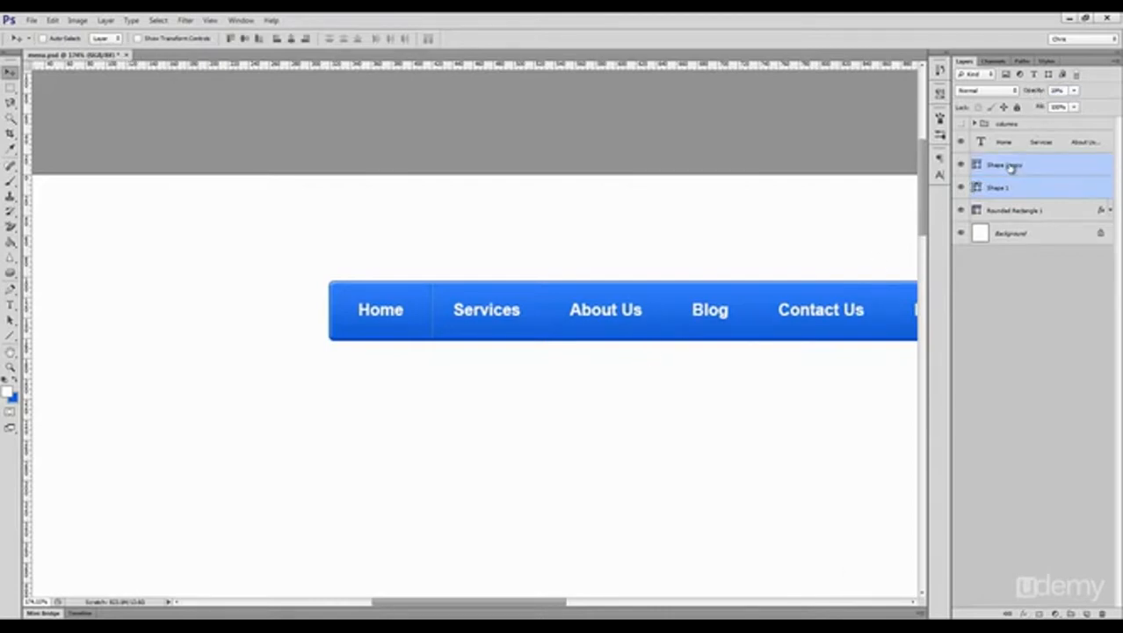
key(ctrl+g)
double_click(1002, 159)
text(se)
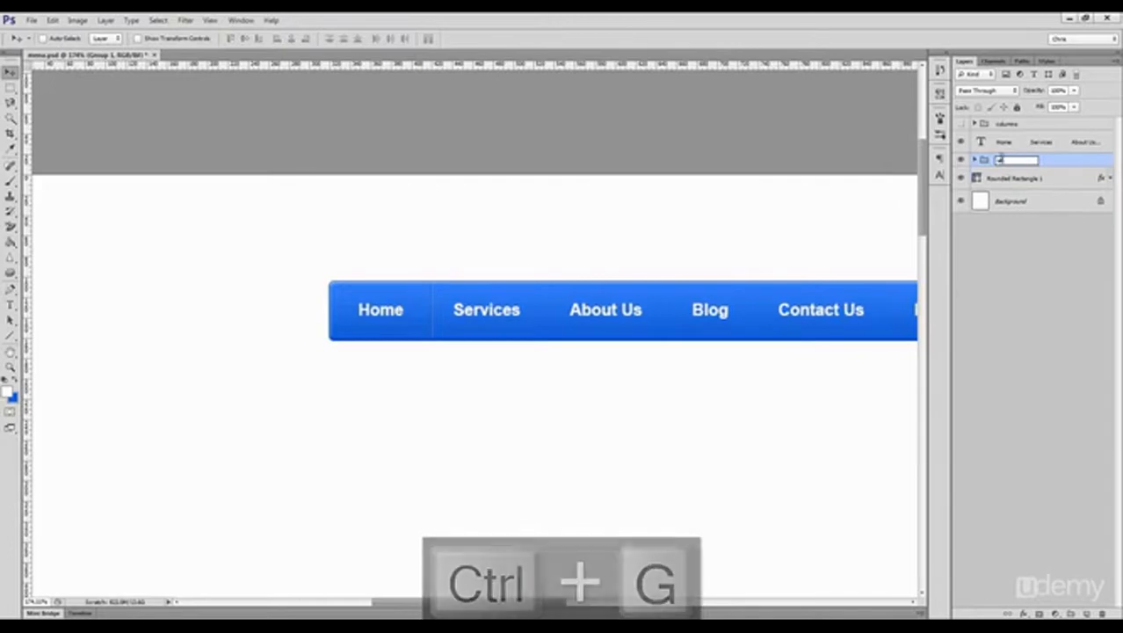
text(parator)
key(Return)
Step: Rename the rounded rectangle bar layer as menu bg
double_click(1011, 178)
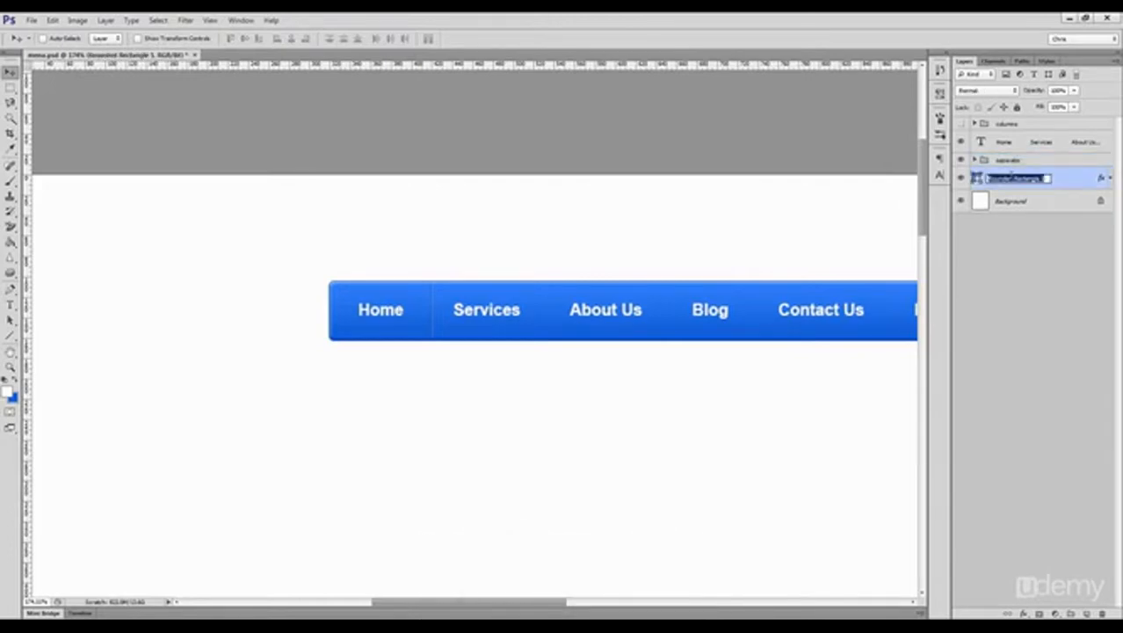
text(menu bg)
key(Return)
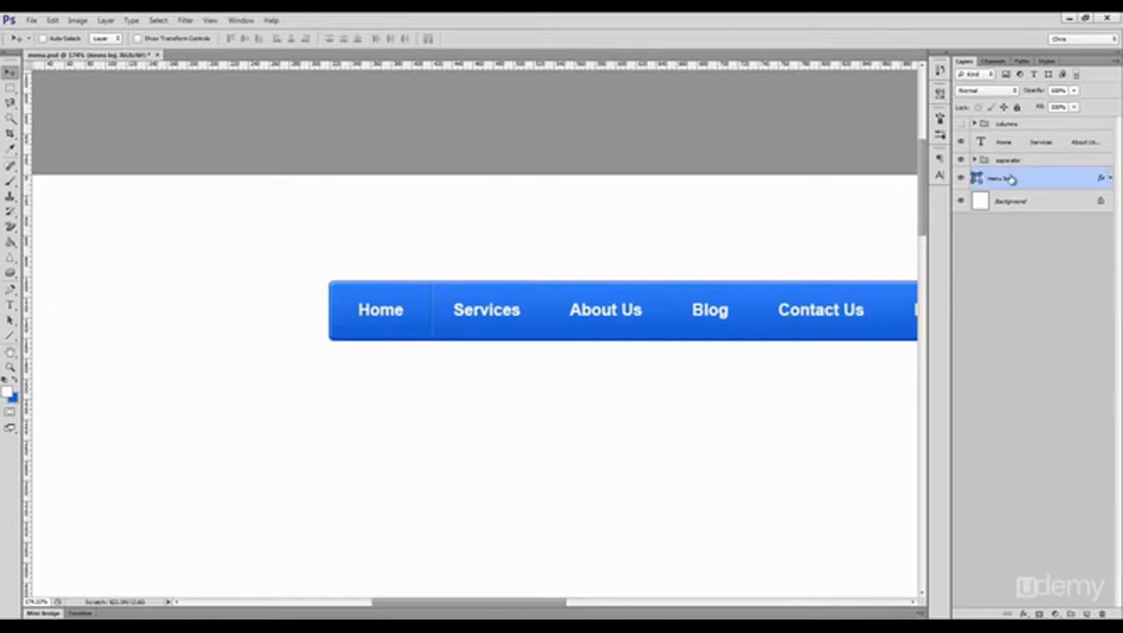
Step: Center the separator group horizontally in the gap between Home and Services, using a marquee spanning the gap as the alignment reference
click(1015, 162)
key(space)
drag(472, 310, 353, 320)
key(ctrl+space)
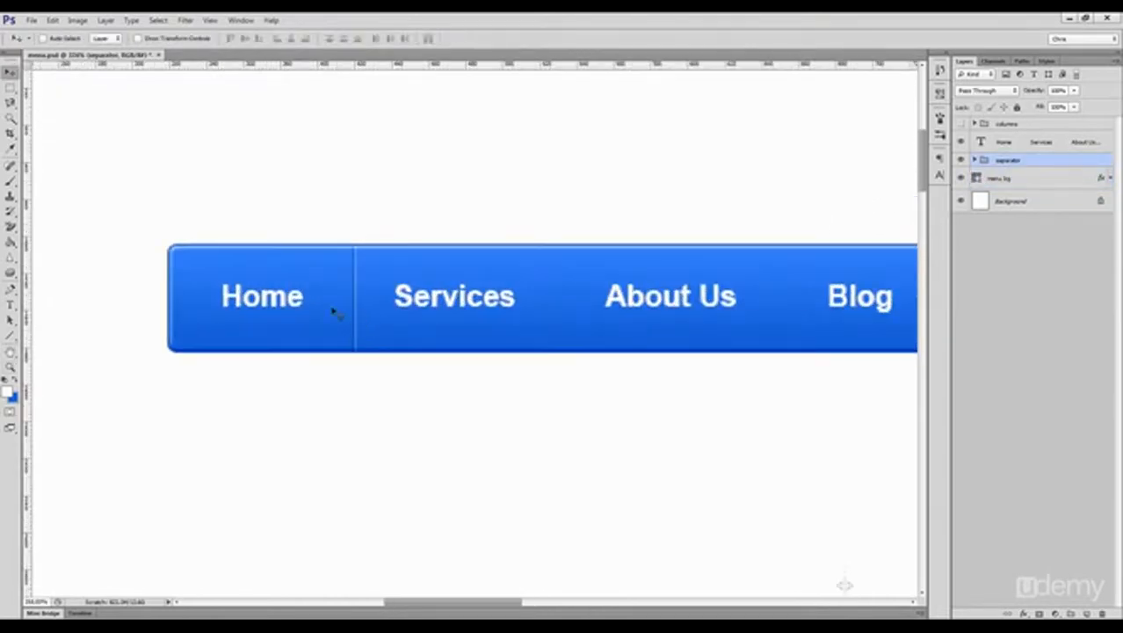
key(m)
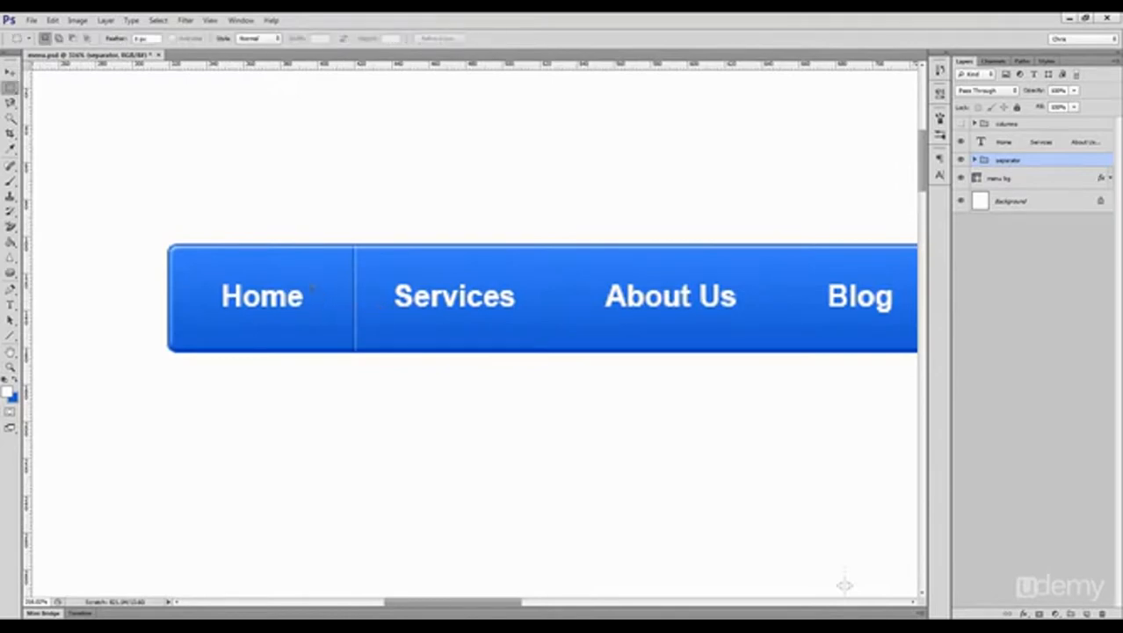
drag(304, 283, 395, 322)
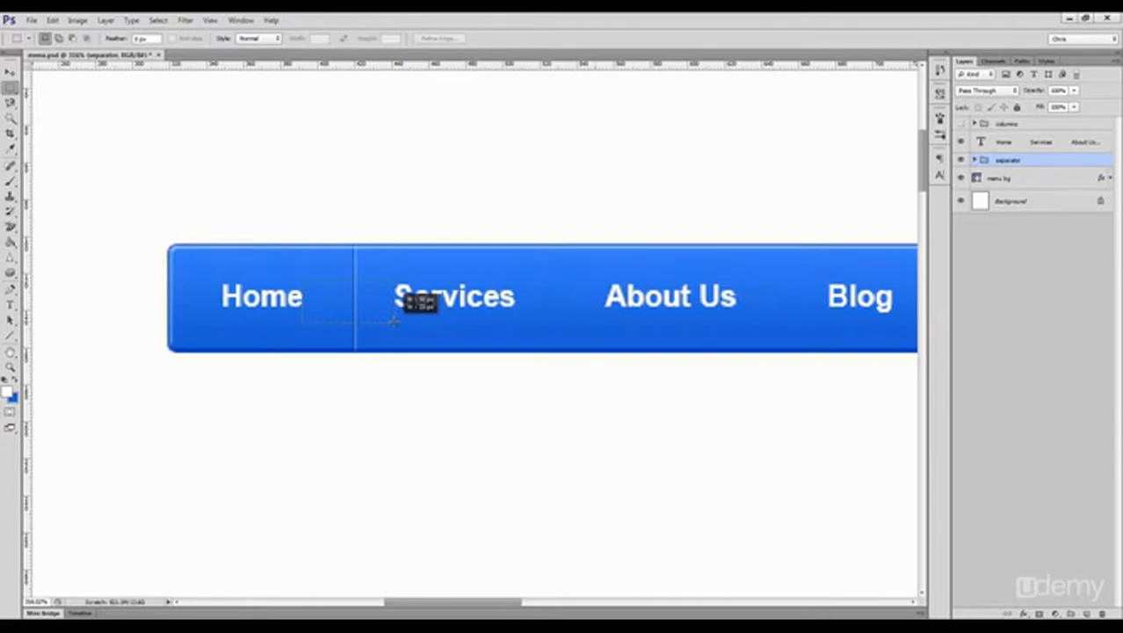
drag(393, 321, 393, 323)
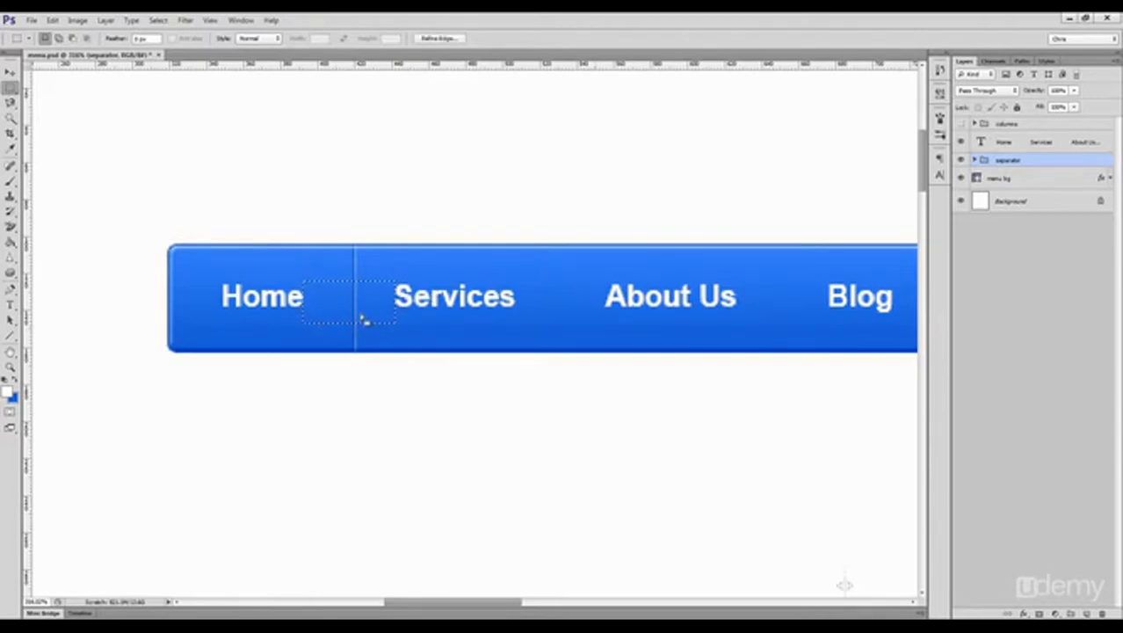
key(v)
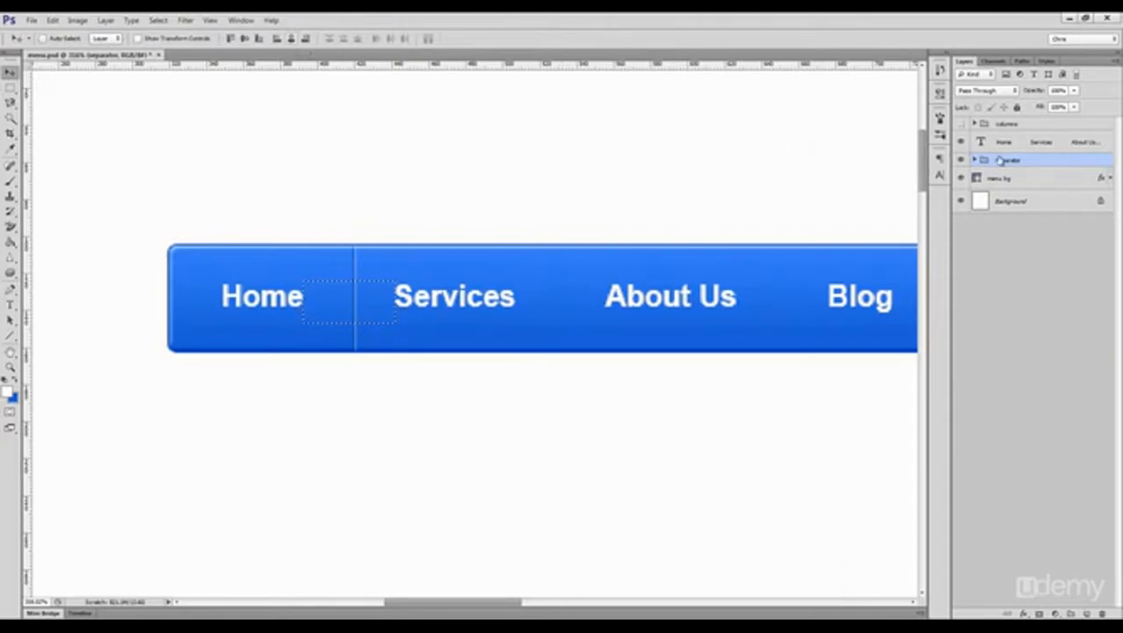
click(292, 39)
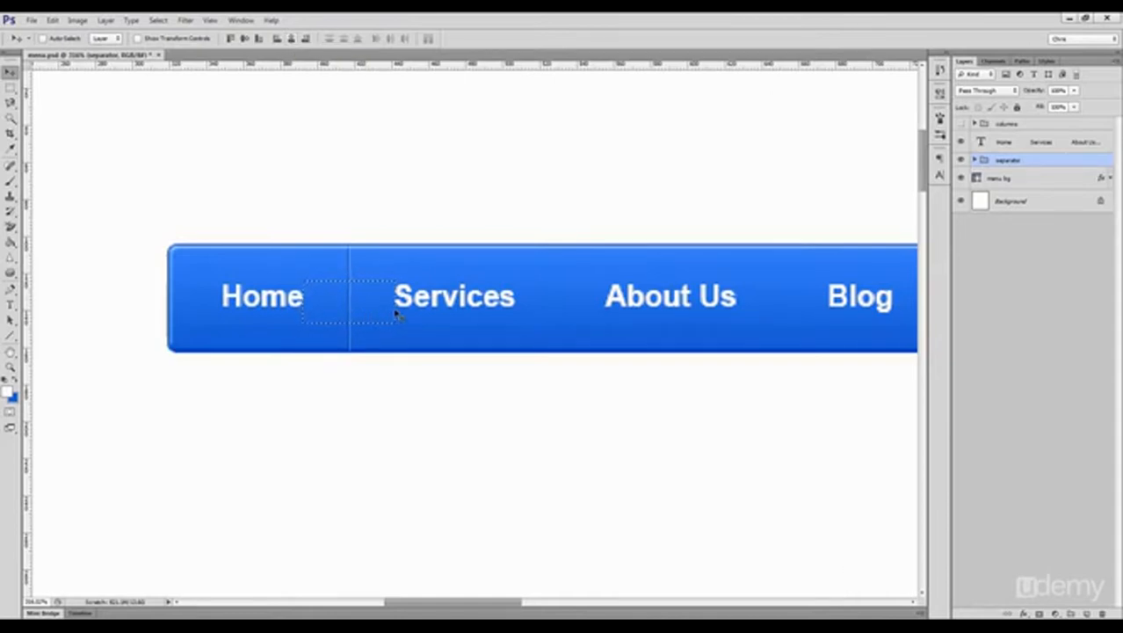
key(ctrl+d)
Step: Duplicate the separator into the gap between Services and About Us and center it there against a marquee selection
drag(508, 298, 349, 290)
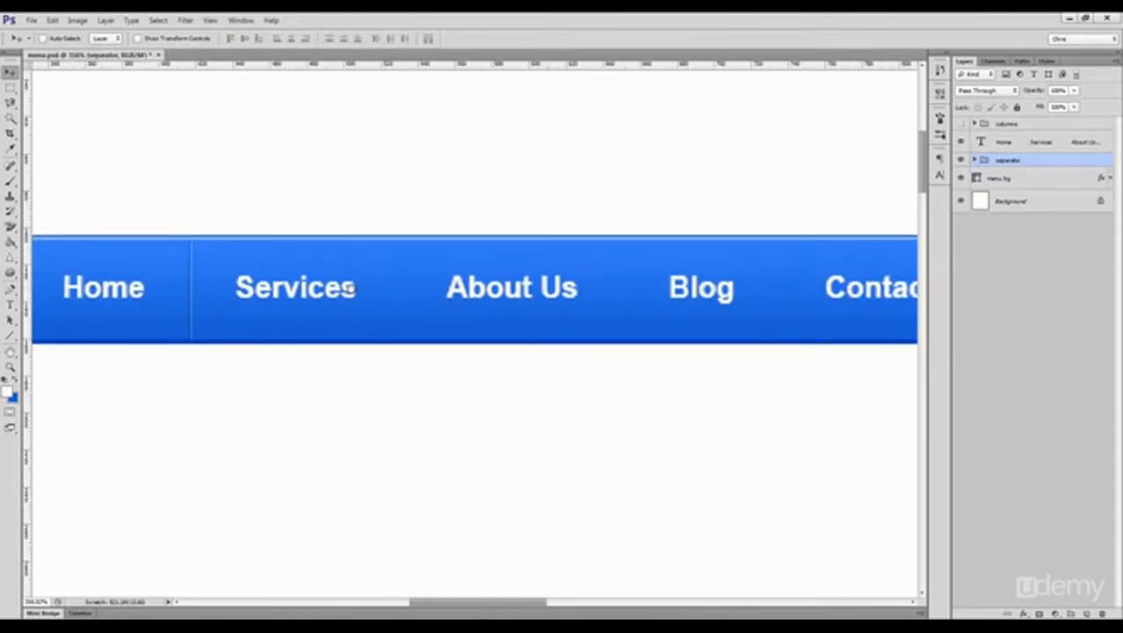
drag(248, 288, 463, 290)
key(m)
mouse_move(358, 275)
mouse_down()
mouse_move(447, 304)
mouse_move(621, 288)
mouse_move(671, 300)
mouse_up()
key(v)
click(291, 39)
key(ctrl+d)
Step: Center another separator copy in the gap between About Us and Blog, and deselect
key(m)
key(v)
click(290, 40)
key(ctrl+d)
Step: Duplicate the separator into the gap between Blog and Contact Us and center it horizontally against a selection
drag(519, 225, 202, 223)
mouse_move(310, 286)
mouse_down()
mouse_move(449, 287)
mouse_move(518, 304)
mouse_up()
key(m)
key(v)
click(291, 39)
key(ctrl+d)
Step: Duplicate the separator between Contact Us and Portfolio and center it on a marquee spanning the gap
mouse_move(492, 255)
mouse_down()
mouse_move(320, 253)
mouse_move(581, 274)
mouse_up()
key(m)
mouse_move(489, 268)
mouse_down()
mouse_move(584, 300)
mouse_move(747, 288)
mouse_up()
key(v)
click(294, 40)
key(ctrl+d)
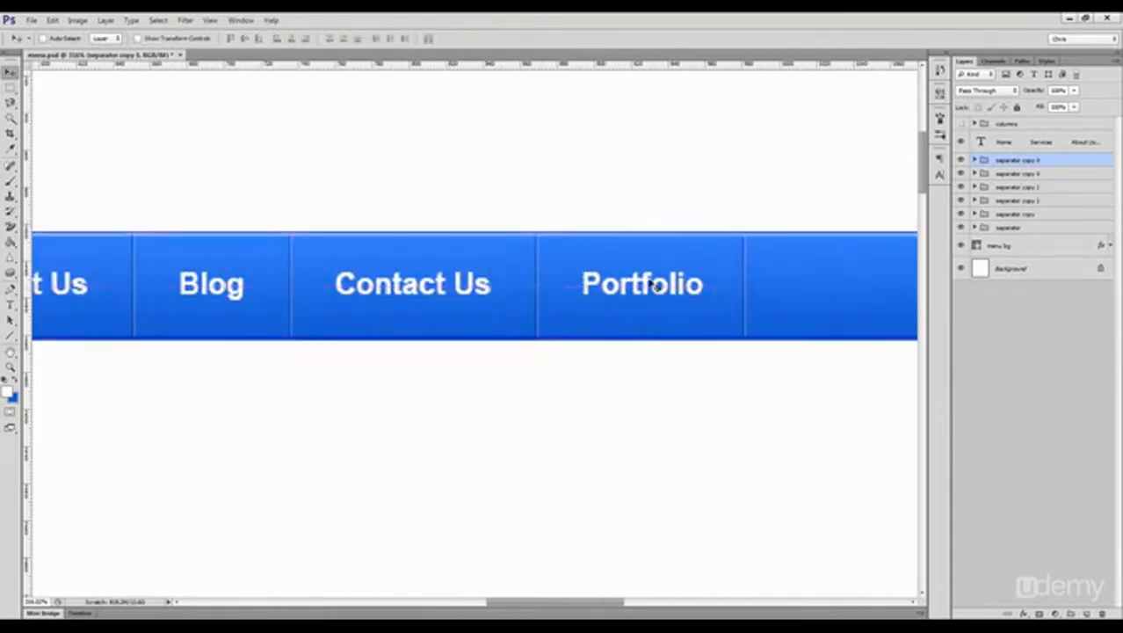
Step: Place a final separator copy after Portfolio, measure the existing text-to-divider spacing with a marquee, and nudge the copy to match it
drag(570, 274, 844, 584)
key(m)
drag(499, 319, 600, 322)
key(ctrl+d)
key(ctrl+minus)
scroll(655, 336, down, 3)
key(v)
drag(751, 337, 504, 376)
key(shift+Right)
key(Right)
key(Right)
key(Right)
key(Right)
key(Right)
key(Right)
key(Right)
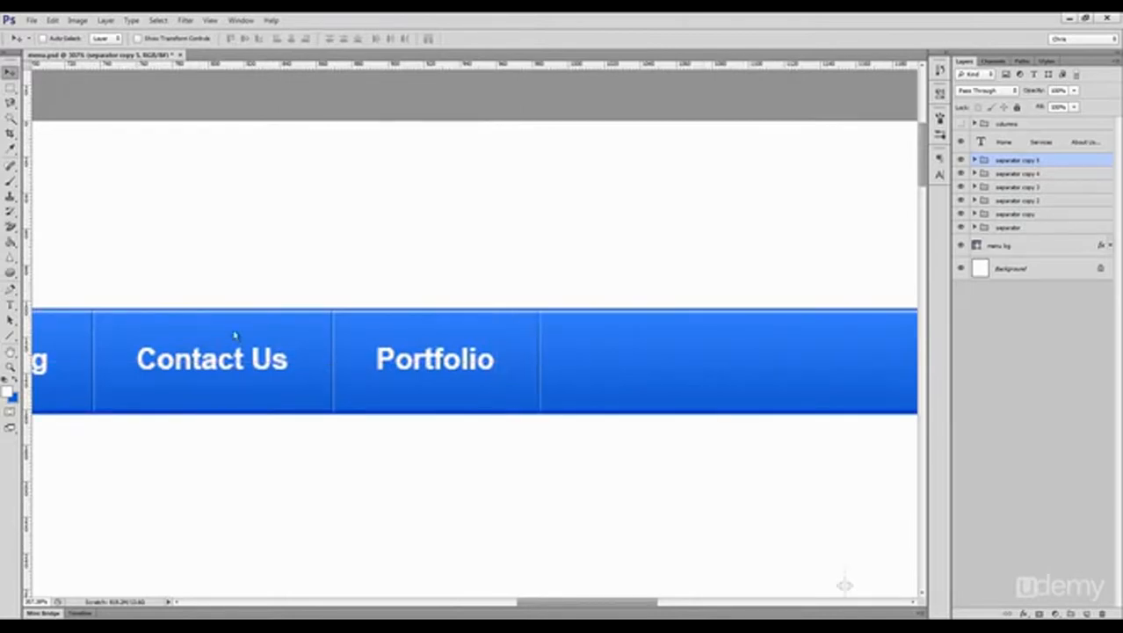
Step: Group all six separator groups into one group named separators
key(ctrl+1)
drag(346, 334, 455, 290)
drag(257, 290, 283, 298)
shift+click(1007, 227)
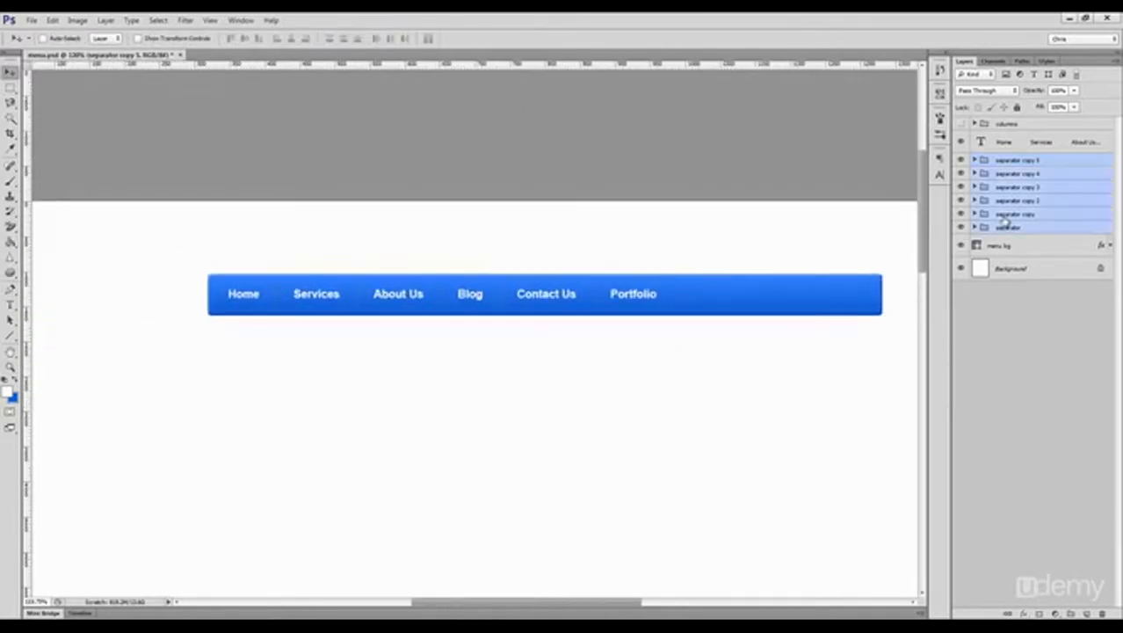
key(ctrl+g)
double_click(1006, 159)
text(separators)
key(Return)
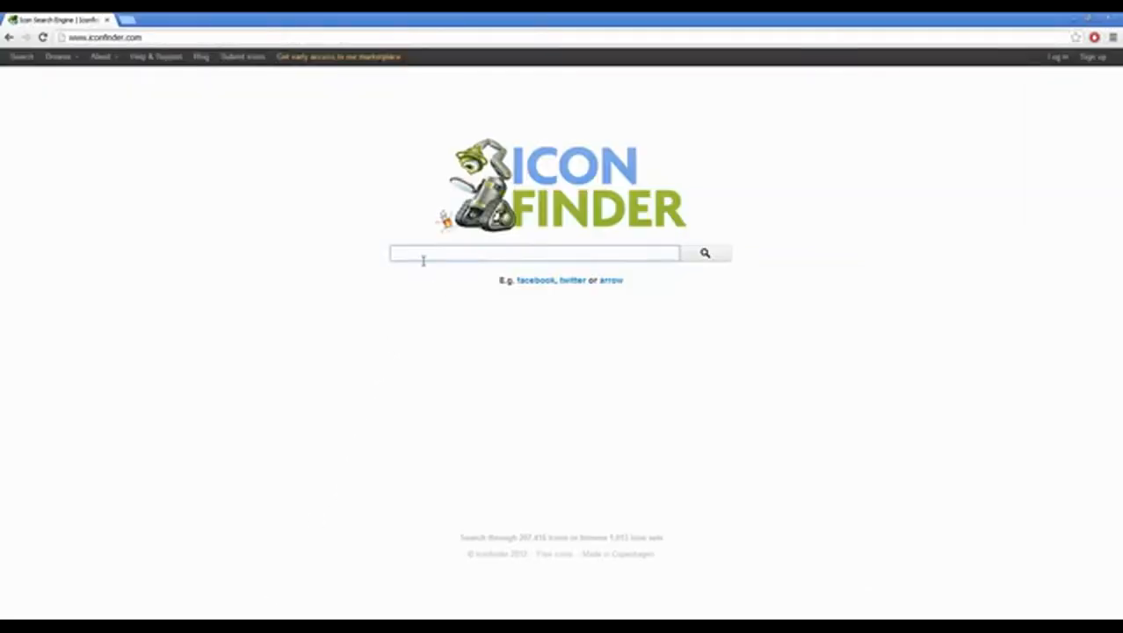
Step: Search the computer's files for "cursor", bring the hand pointer image into the document, and position it just below About Us
click(423, 260)
text(cursor)
key(Return)
click(25, 169)
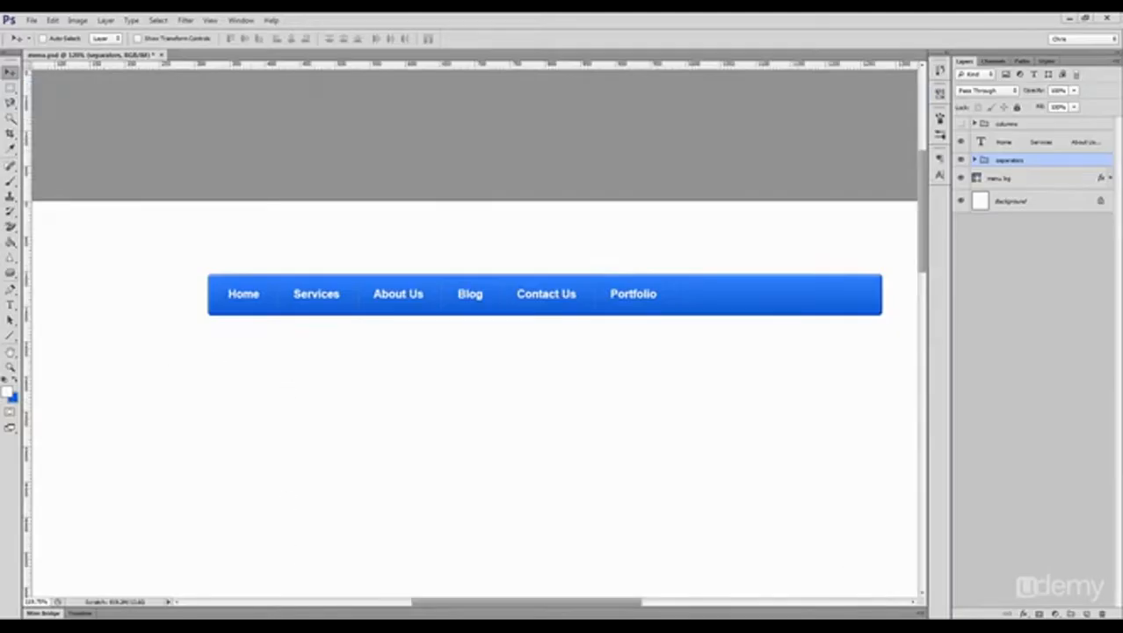
click(1070, 18)
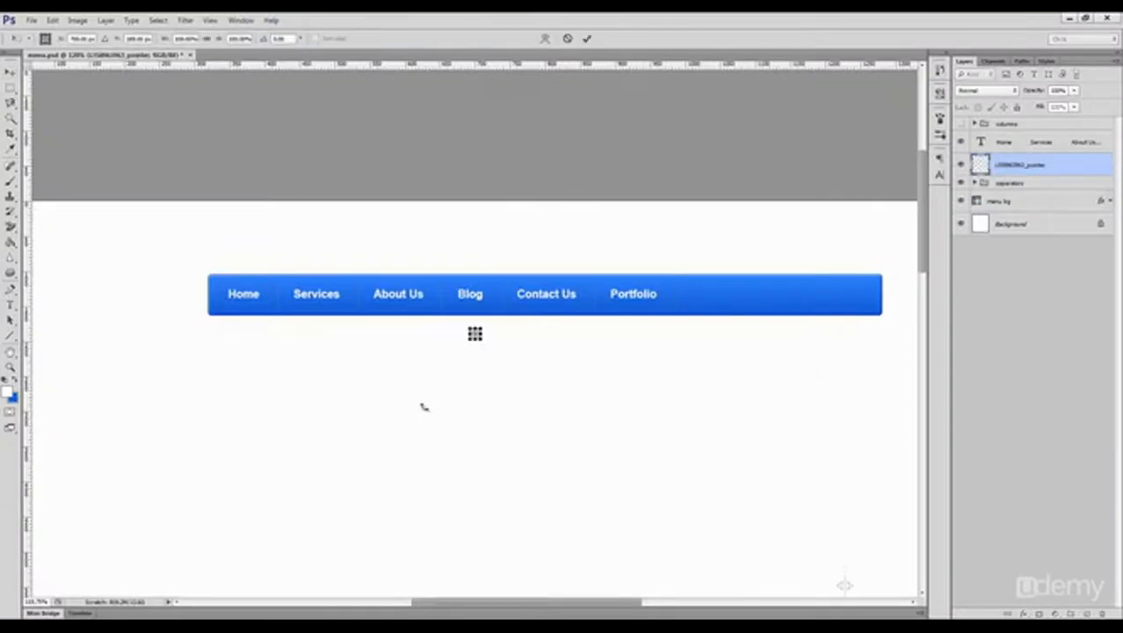
drag(424, 407, 426, 307)
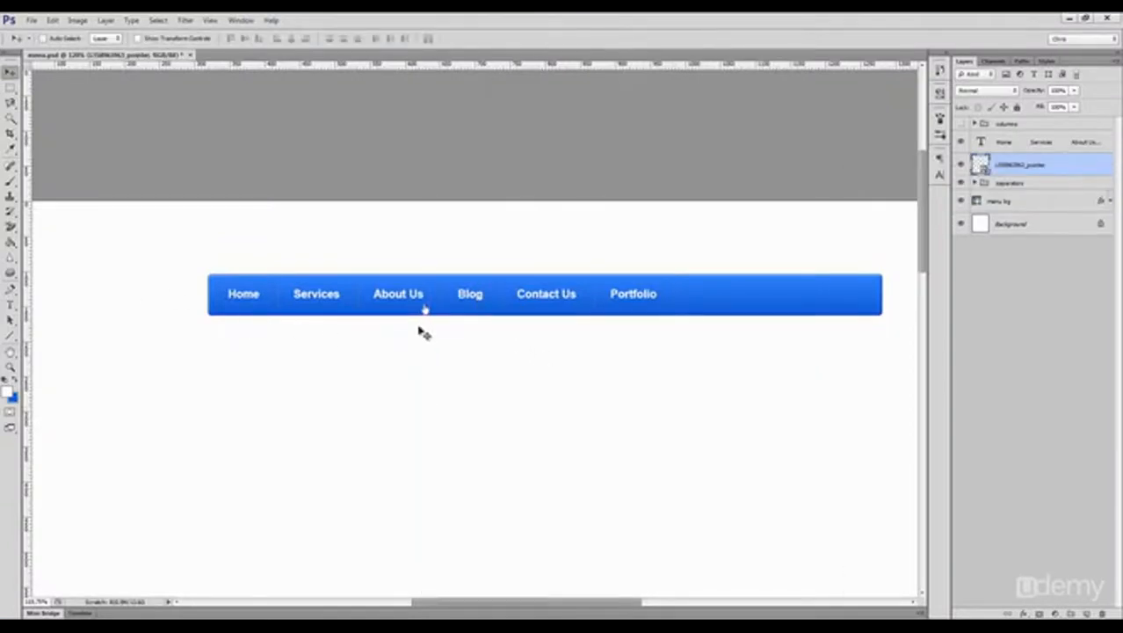
Step: Color only the About Us menu text yellow and commit the text edit
key(z)
click(405, 301)
key(v)
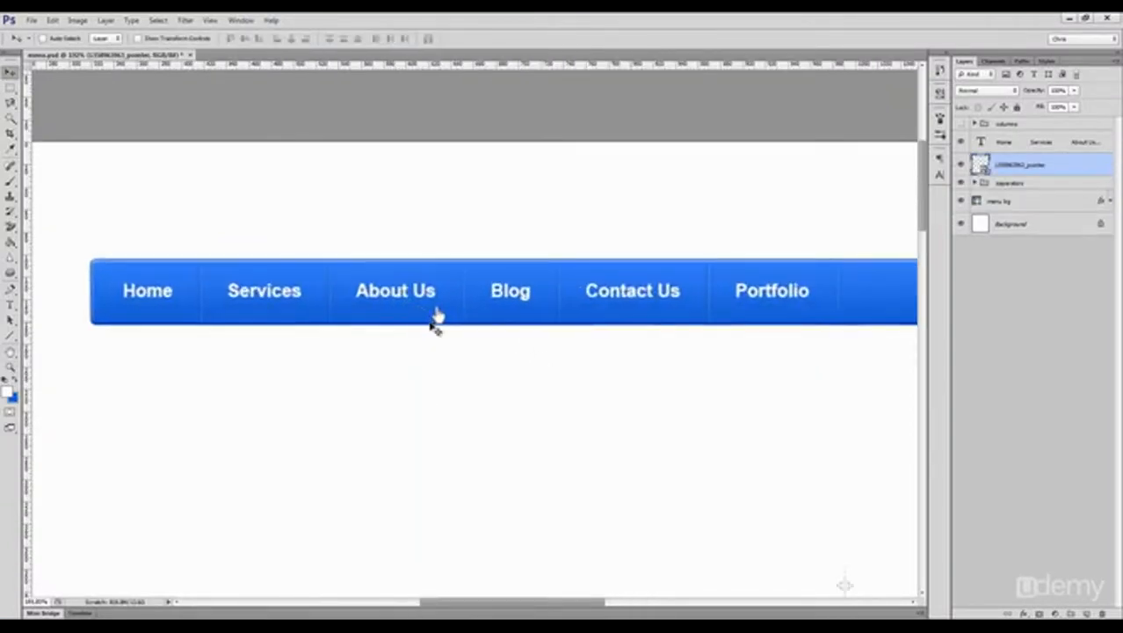
key(t)
drag(433, 295, 357, 292)
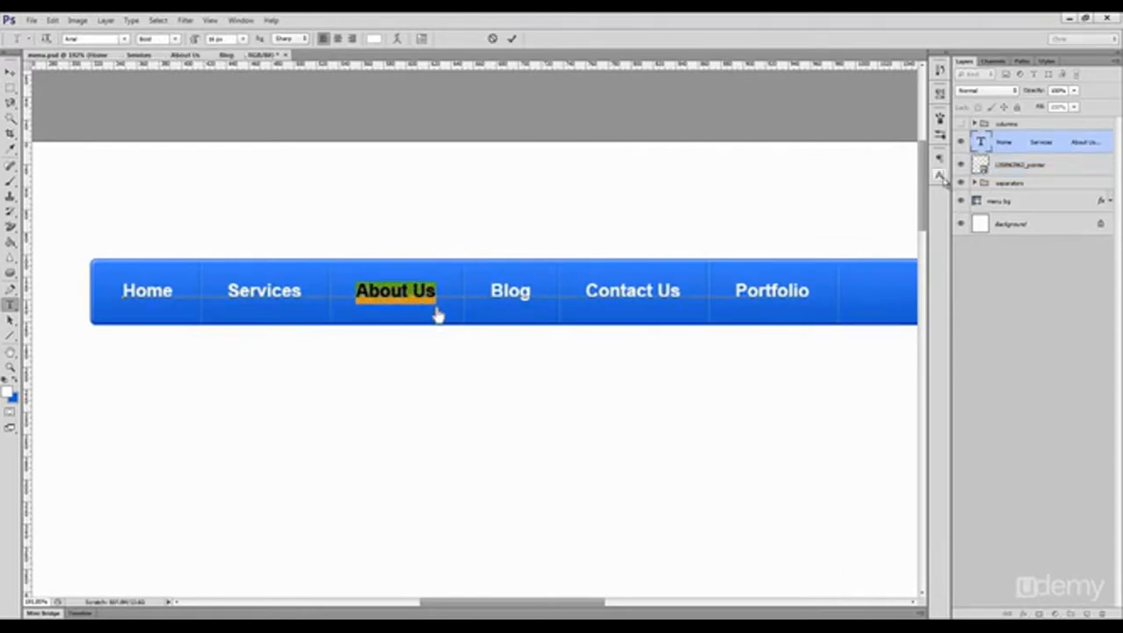
click(940, 174)
click(899, 225)
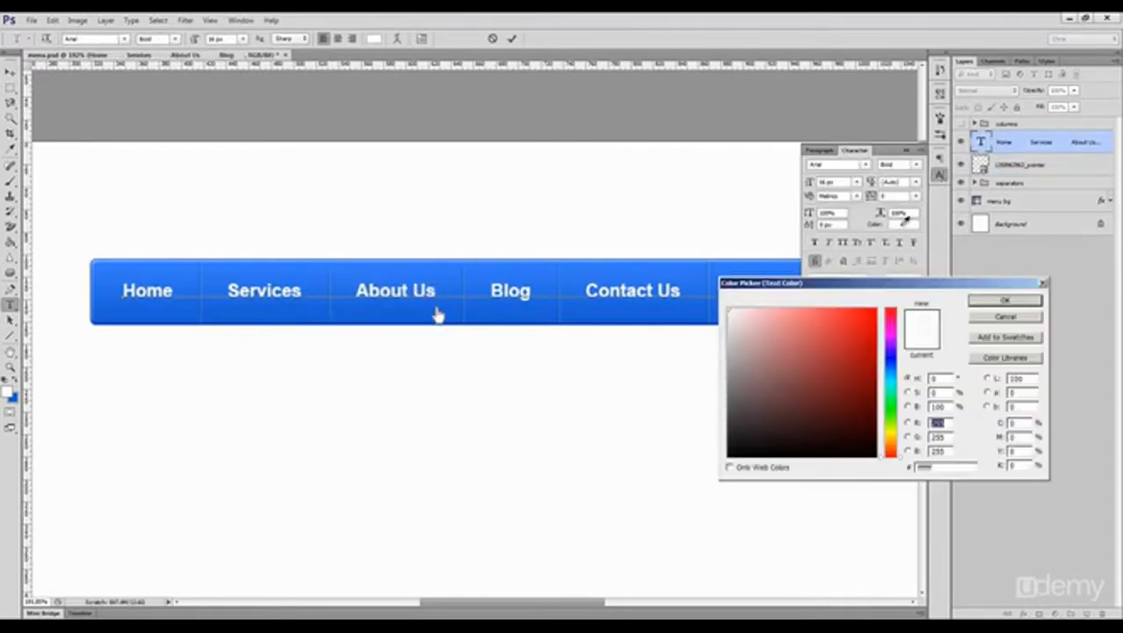
click(895, 435)
drag(855, 332, 851, 309)
click(1004, 301)
key(ctrl+Return)
Step: Select the About Us button area between its dividers at full bar height and add a Brightness/Contrast adjustment layer masked to it
key(m)
drag(330, 260, 464, 324)
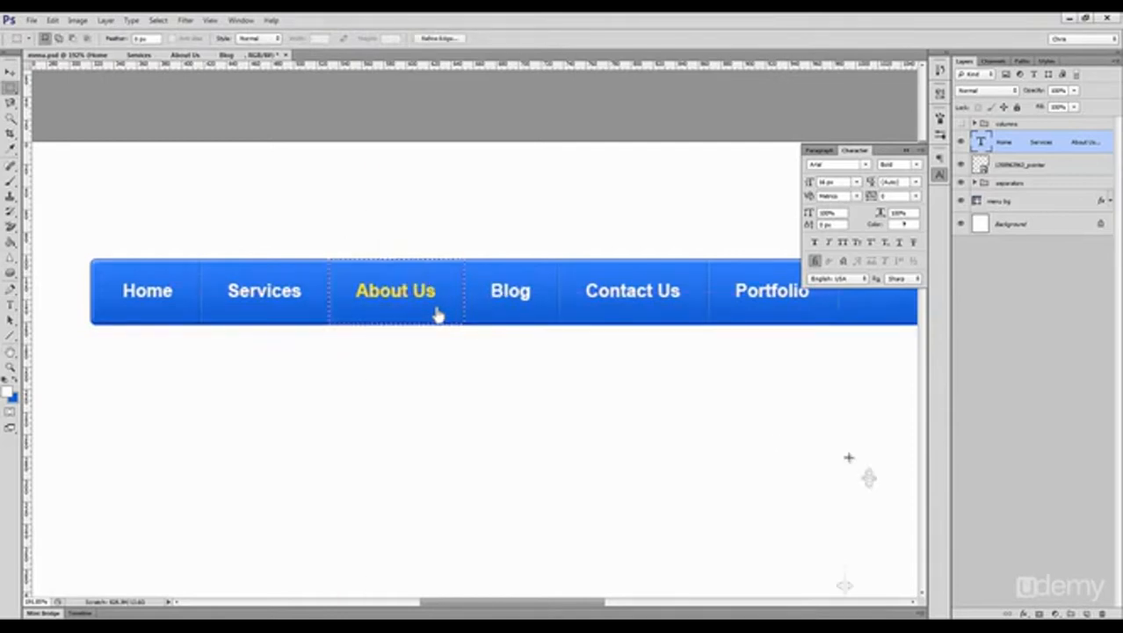
click(1056, 614)
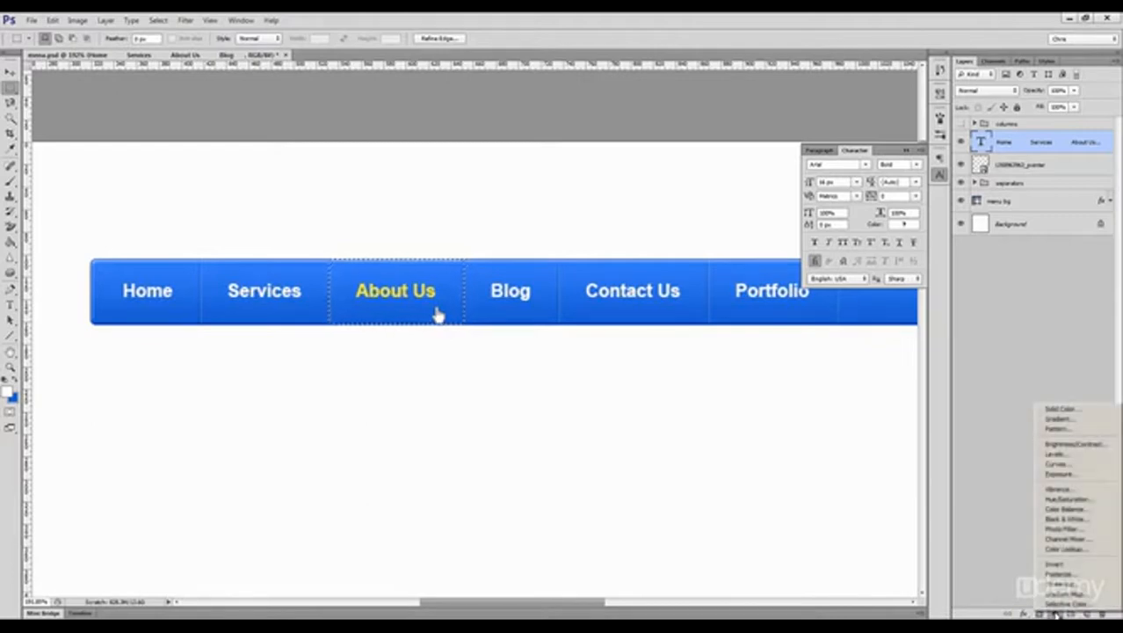
click(1097, 445)
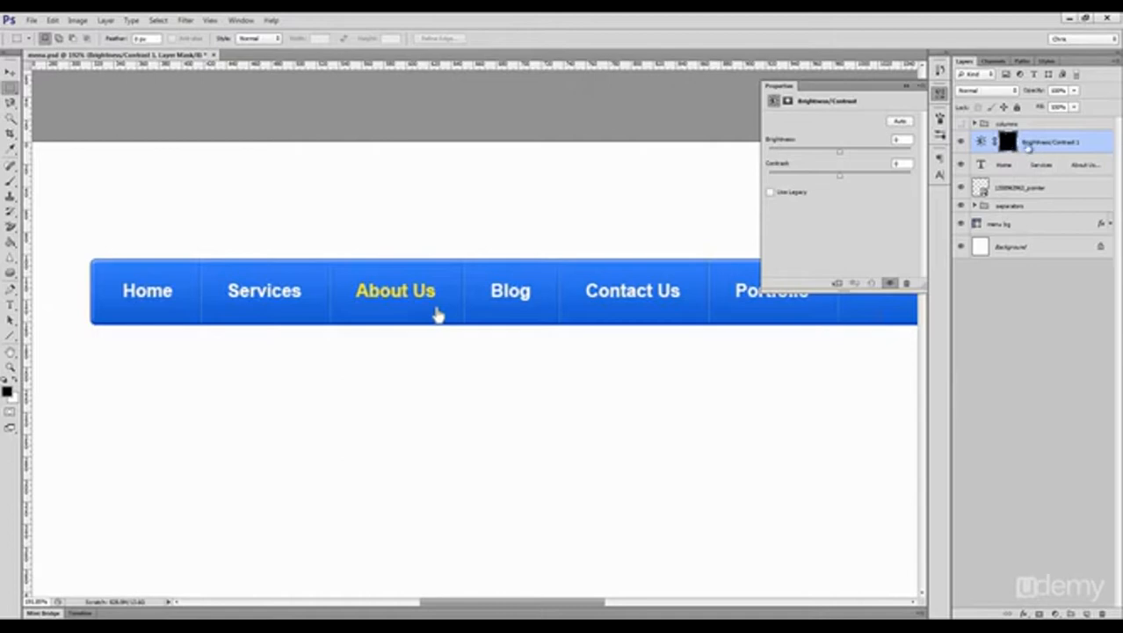
Step: Try darkening the About Us button area, check it at 100% view, and raise its adjustment brightness to 20 instead
mouse_move(840, 155)
mouse_down()
mouse_move(822, 159)
mouse_move(873, 161)
mouse_move(831, 161)
mouse_up()
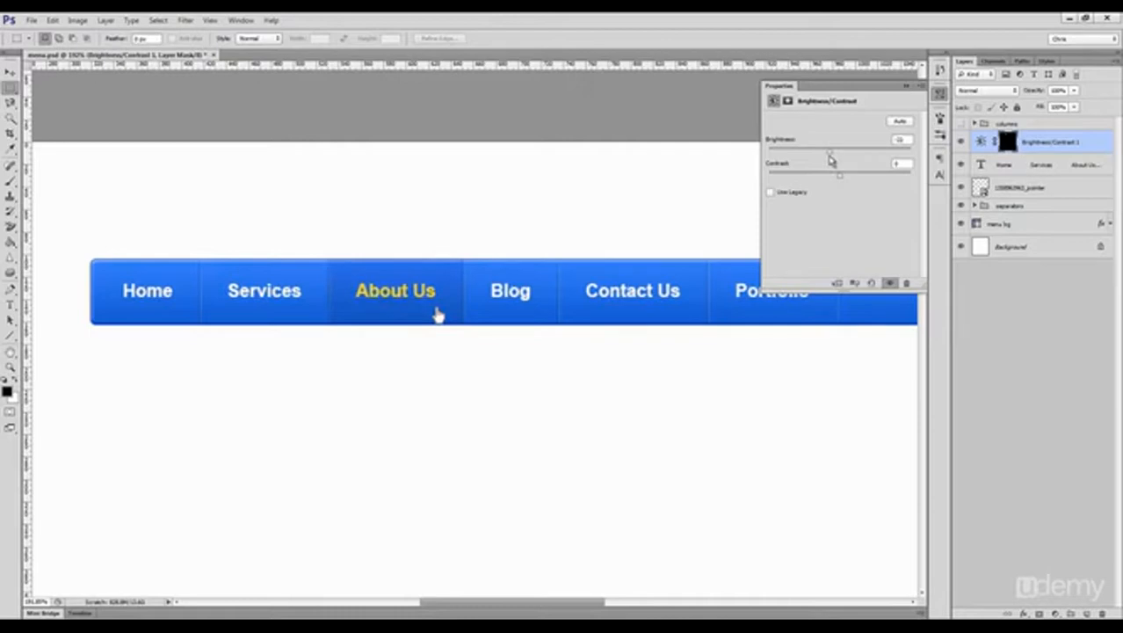
key(ctrl+1)
key(z)
drag(414, 320, 465, 326)
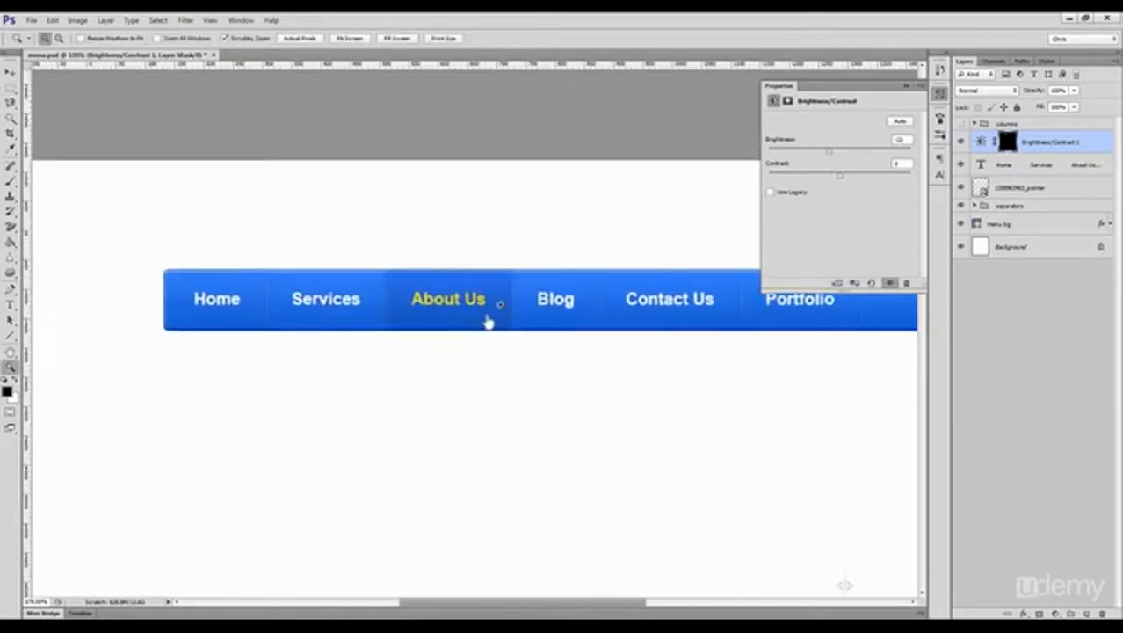
key(m)
drag(832, 154, 845, 156)
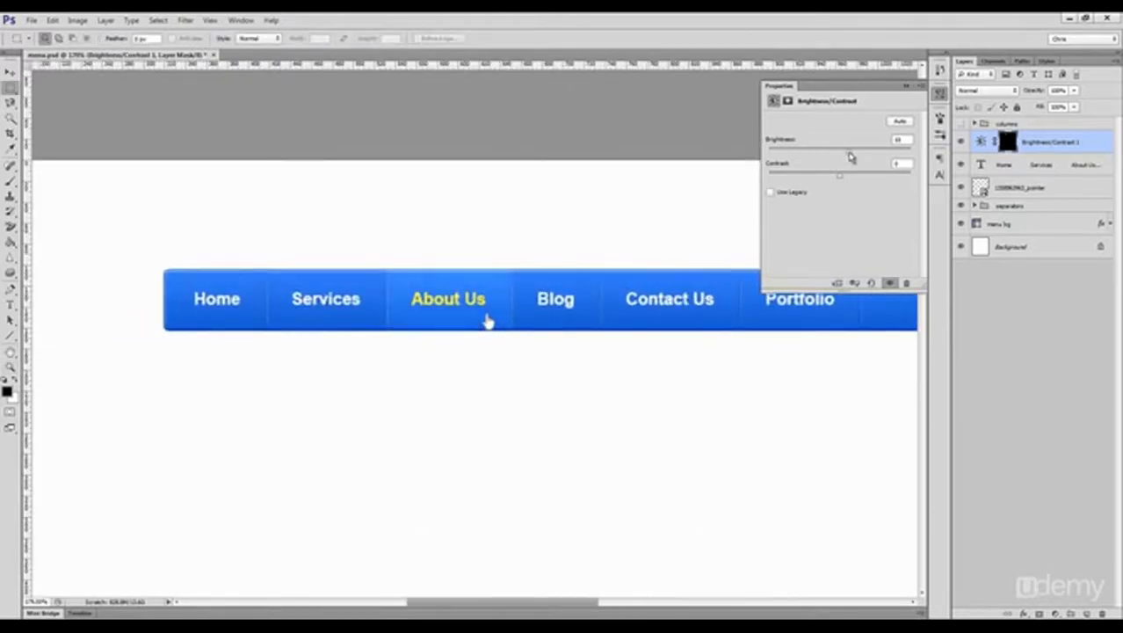
Step: Duplicate the brightness adjustment onto the Home button area and set the copy's brightness to -40
key(v)
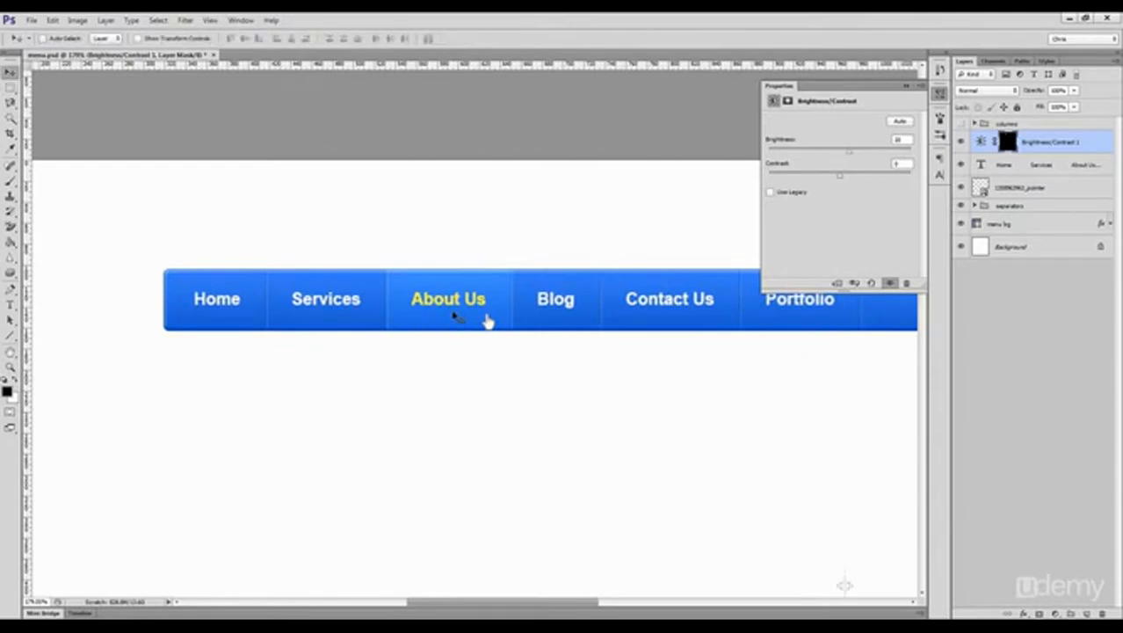
drag(459, 303, 214, 311)
drag(849, 153, 824, 154)
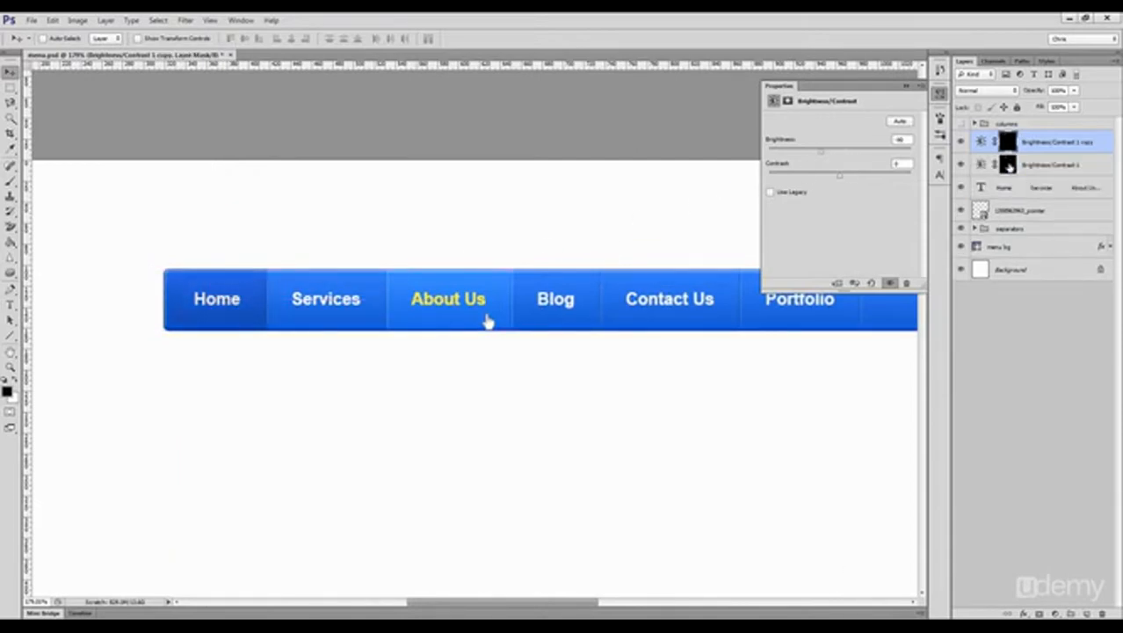
Step: Move both Brightness/Contrast layers below the pointer image layer and rename the one brightening About Us as hover
shift+click(1039, 171)
drag(1052, 171, 1042, 224)
double_click(1045, 213)
text(hover)
key(Return)
click(960, 211)
click(961, 211)
double_click(1042, 211)
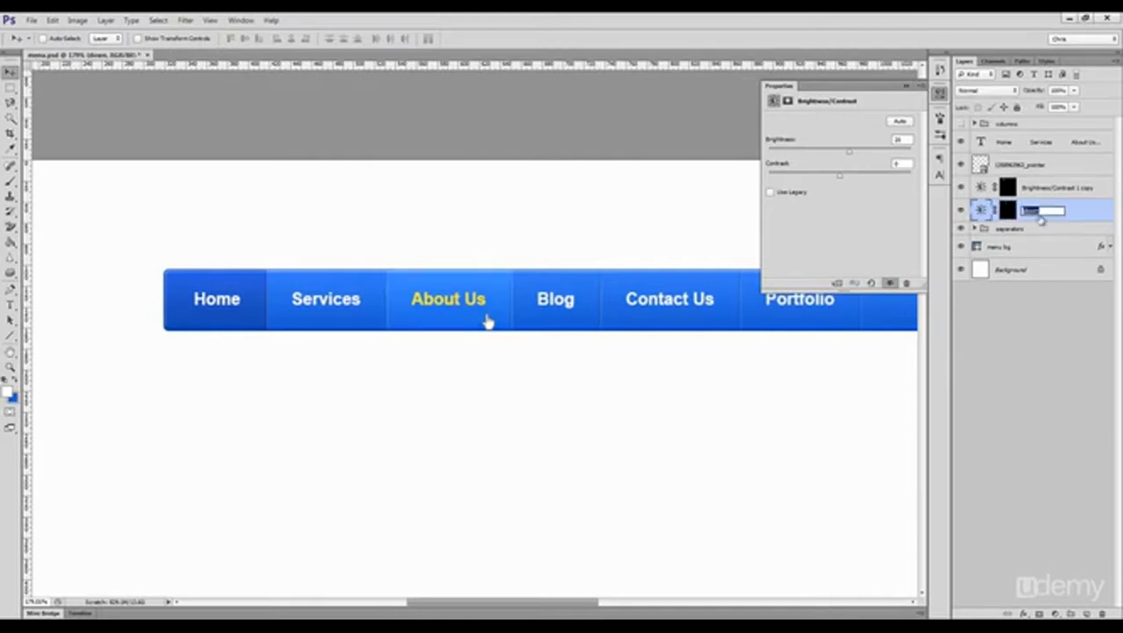
key(Return)
Step: Rename the adjustment layer darkening Home as down and collapse the adjustment properties
double_click(1043, 187)
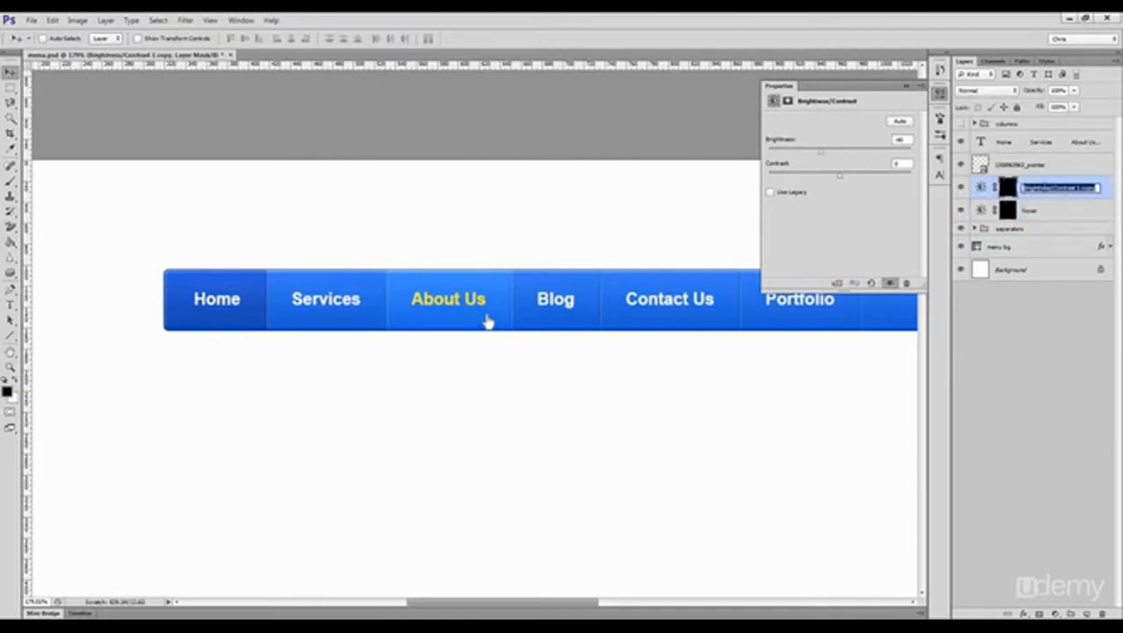
text(down)
key(Return)
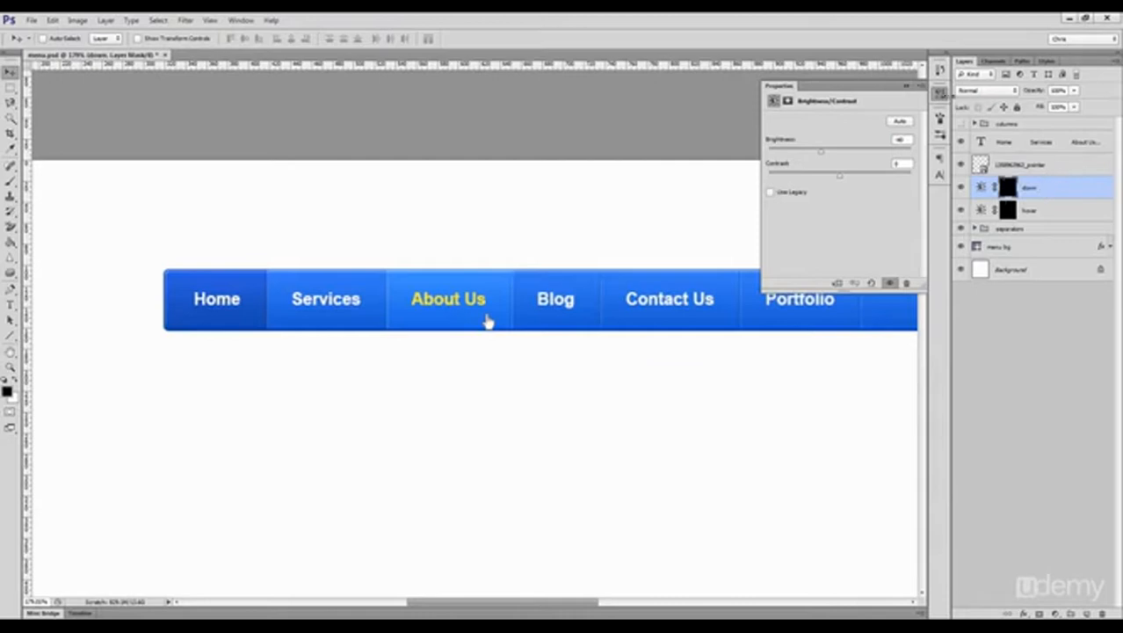
click(936, 98)
Step: Add a drop shadow to the menu text layer with both distance and size set to 2 px
ctrl+click(791, 300)
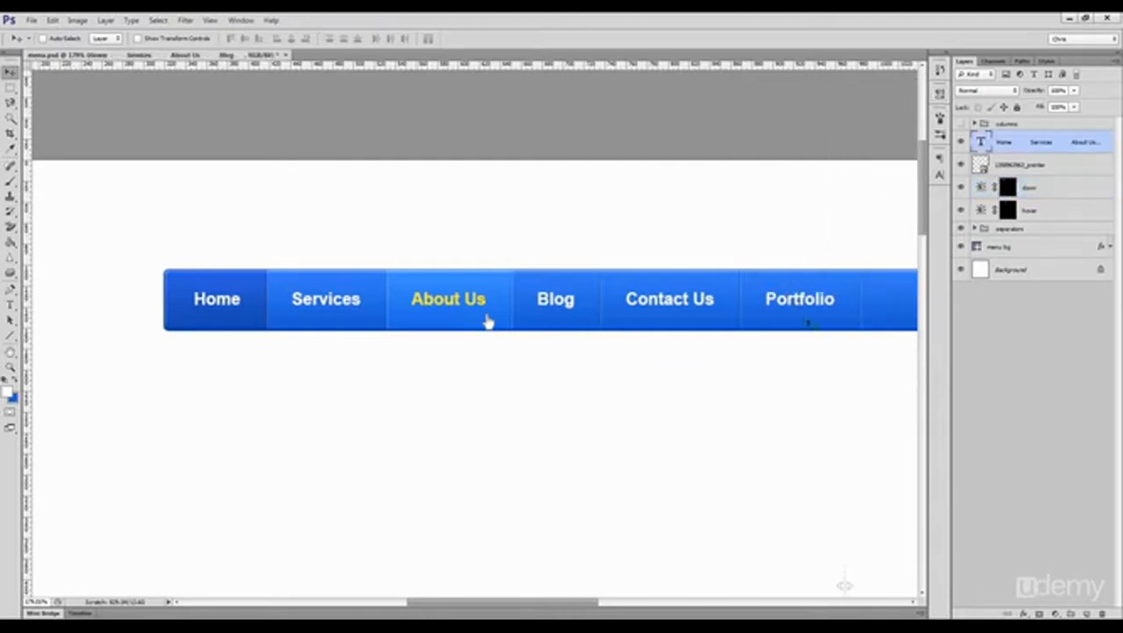
click(1025, 614)
click(1051, 609)
drag(970, 364, 941, 363)
text(2)
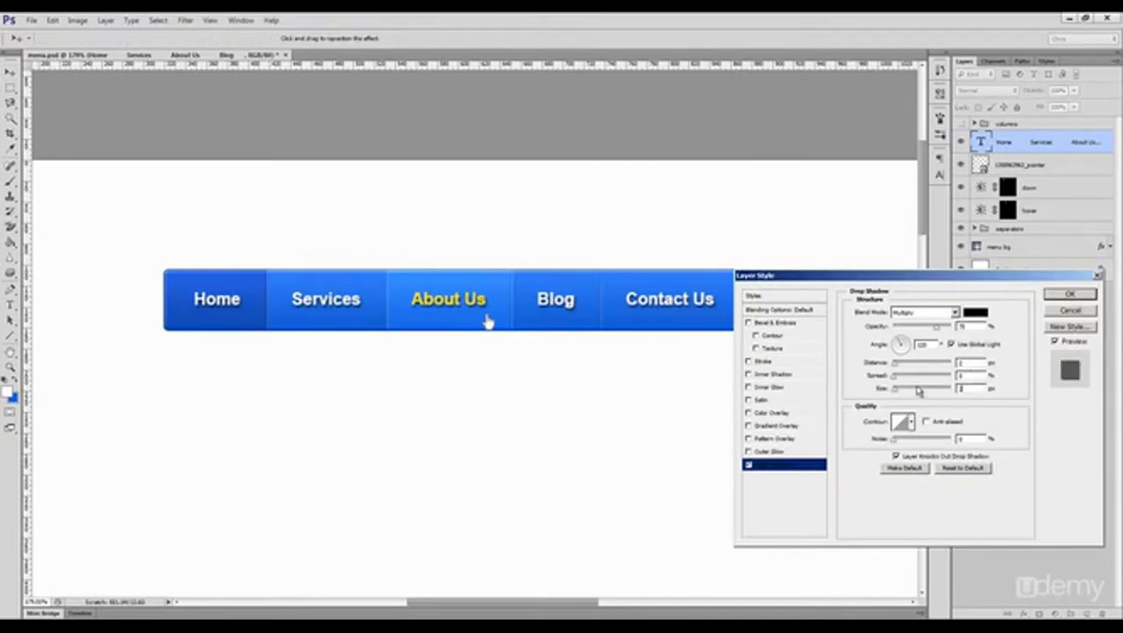
Step: Lower the menu text shadow's opacity, recolour the shadow blue, apply it, and collapse the layer's effects list
drag(936, 327, 909, 334)
click(974, 312)
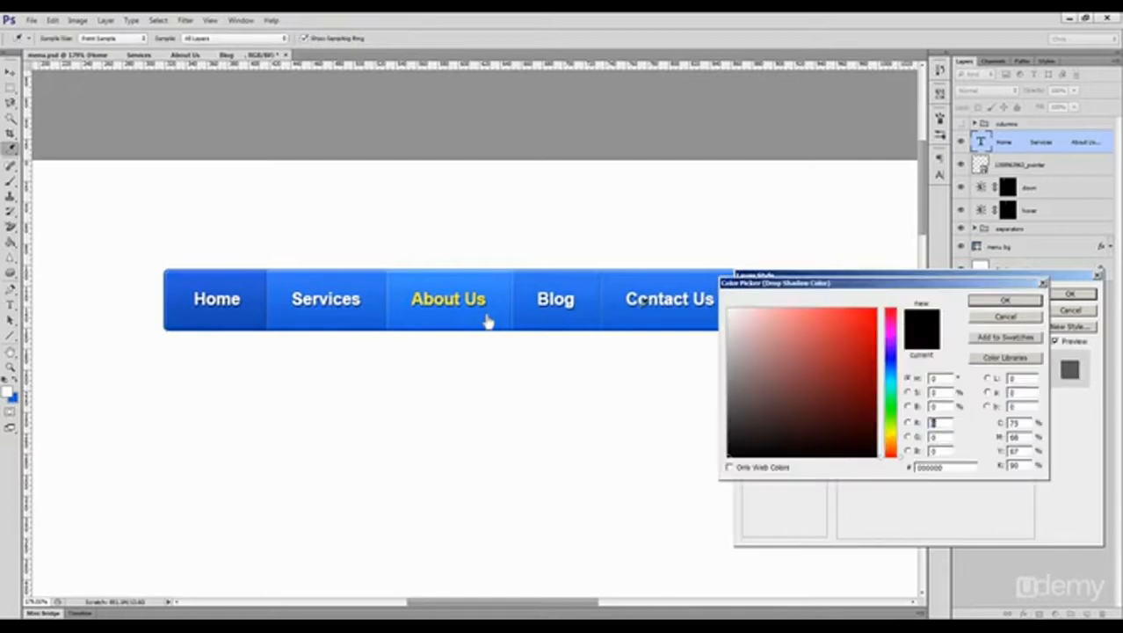
click(1005, 299)
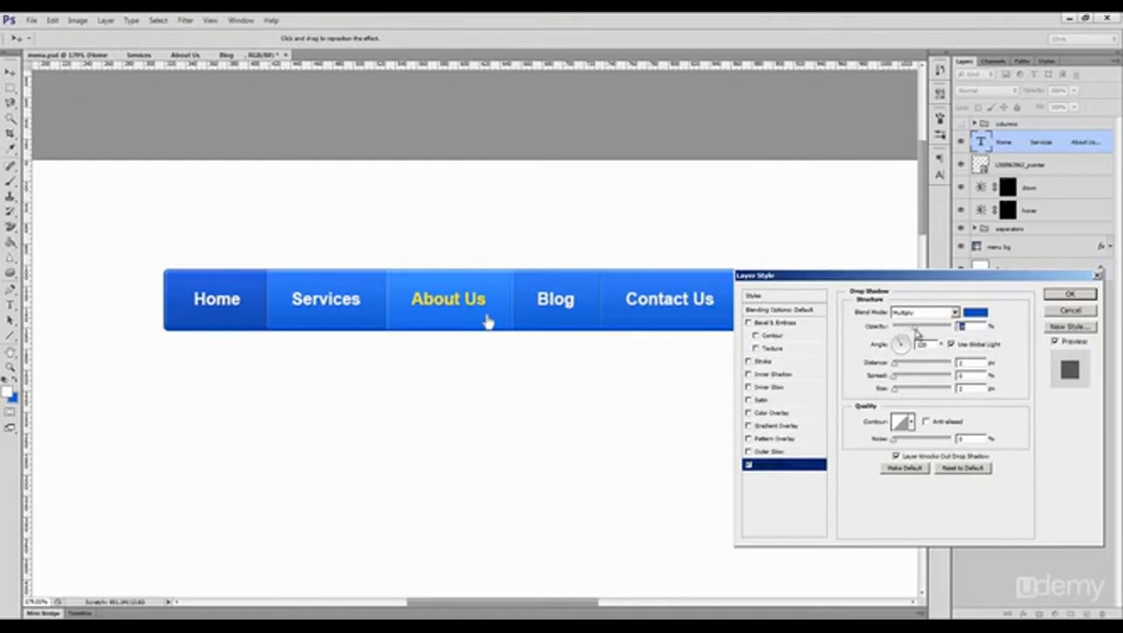
drag(917, 331, 913, 331)
click(959, 364)
click(1061, 295)
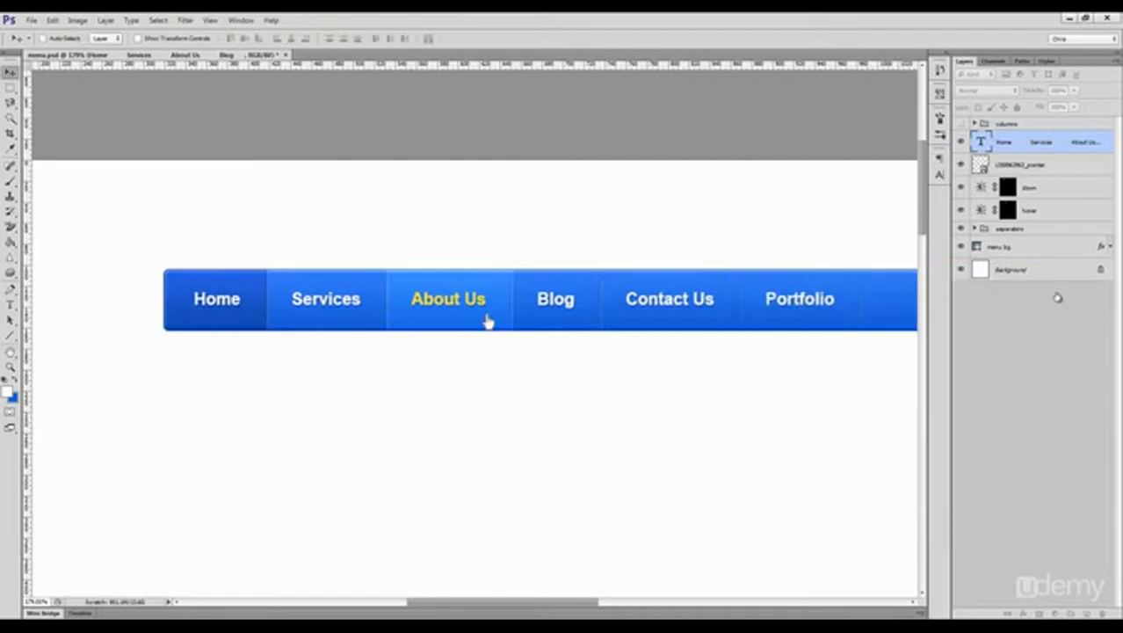
key(ctrl+1)
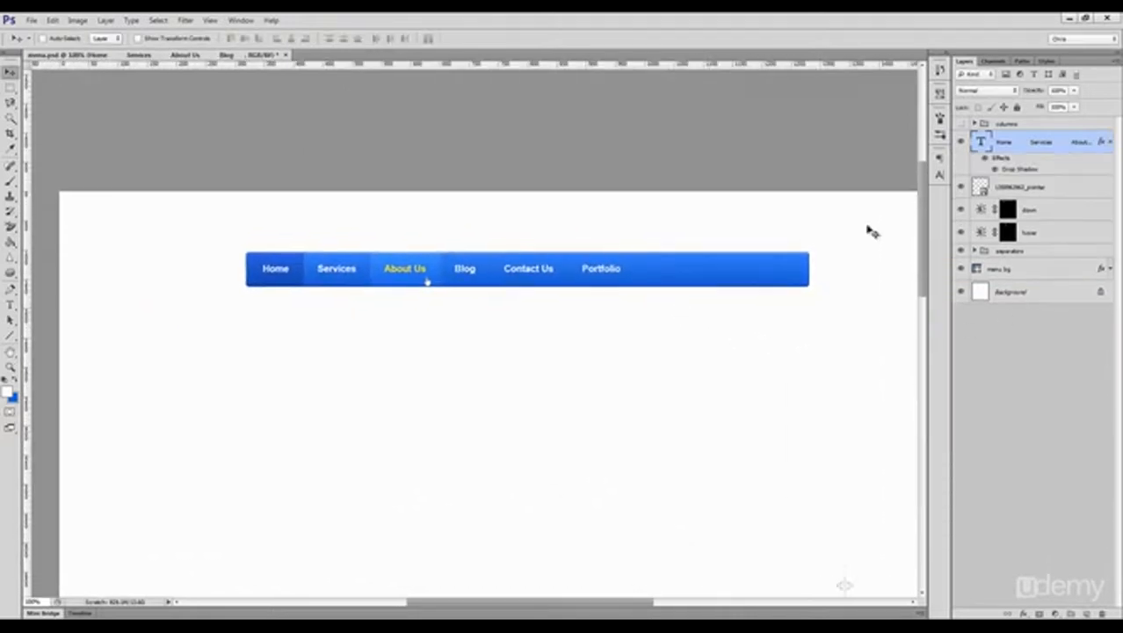
click(1109, 142)
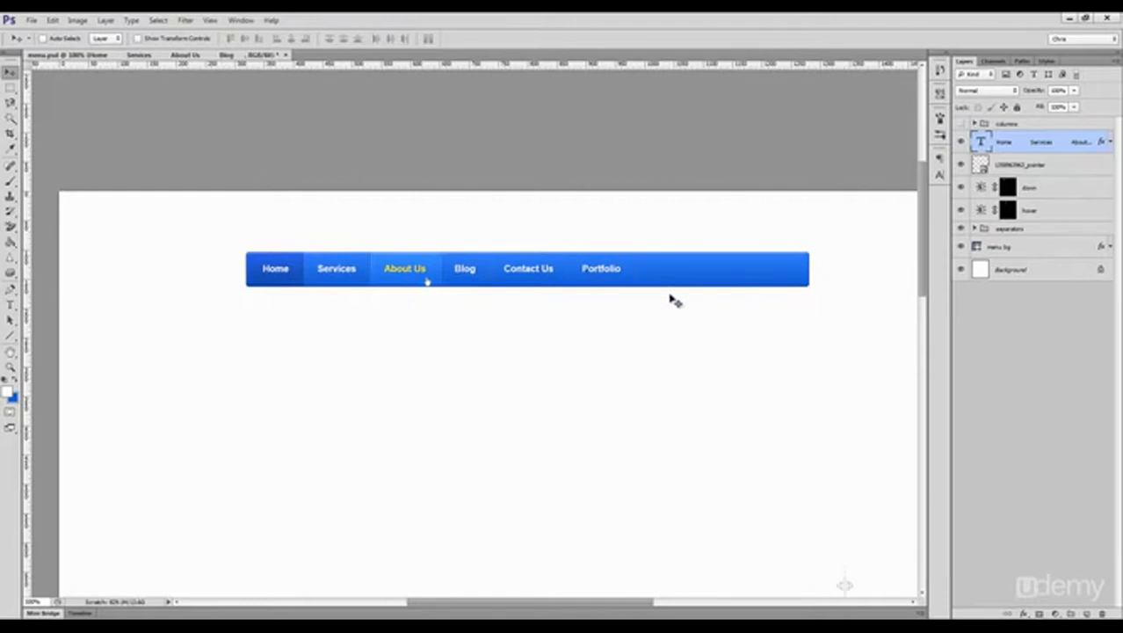
click(1002, 128)
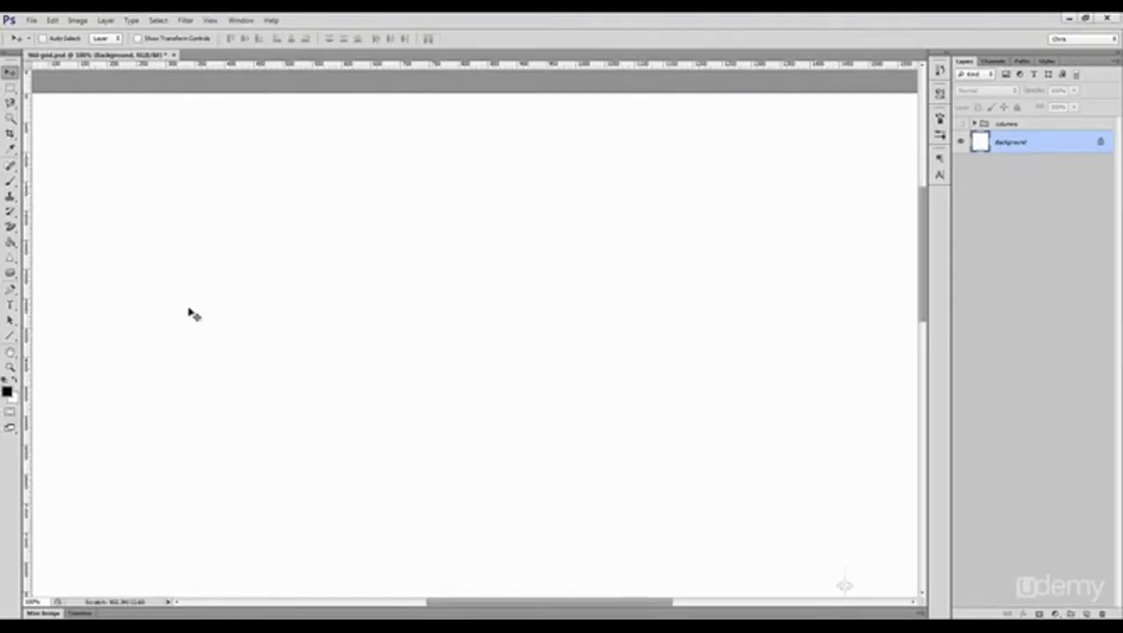
Step: Draw a white rounded rectangle about 366 by 47 px with a 5 px corner radius and hide its path outline
scroll(216, 312, down, 1)
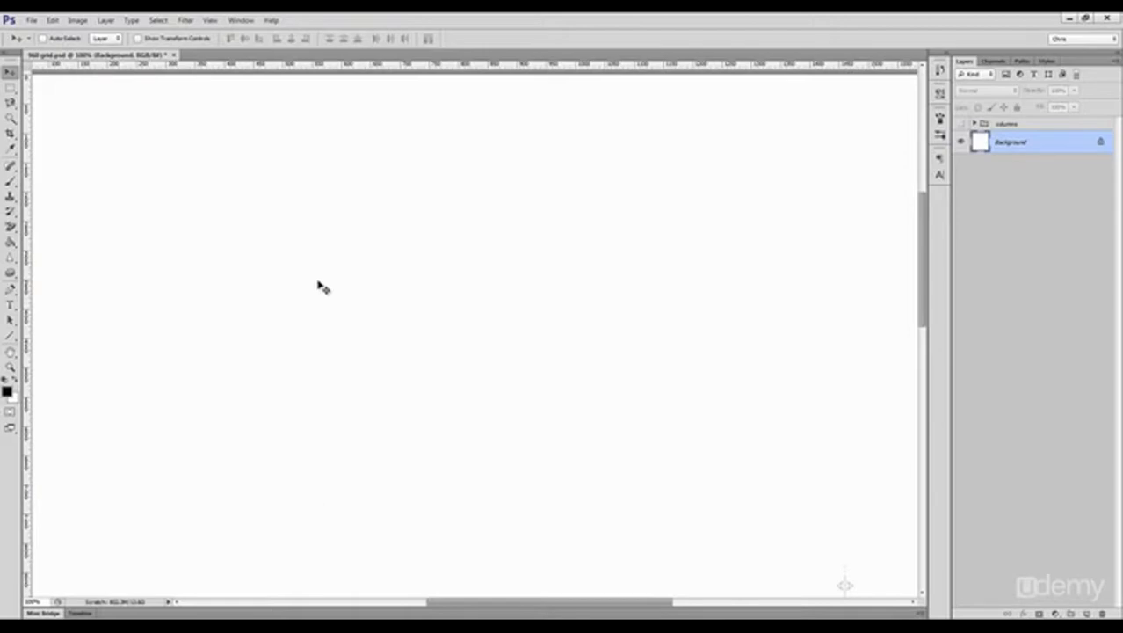
key(u)
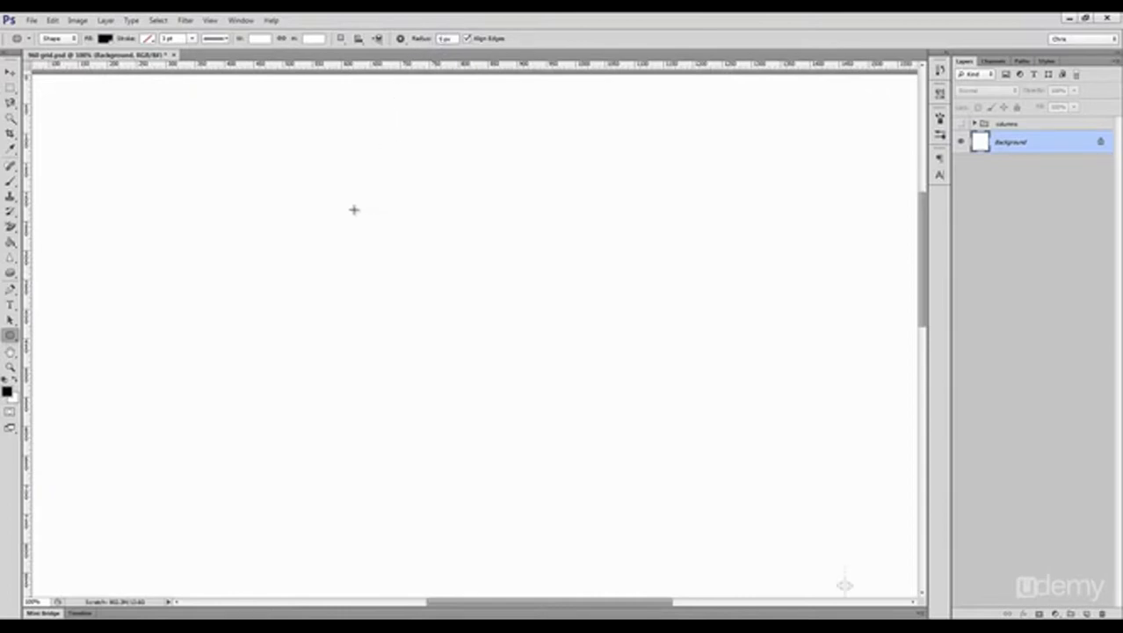
drag(265, 205, 480, 233)
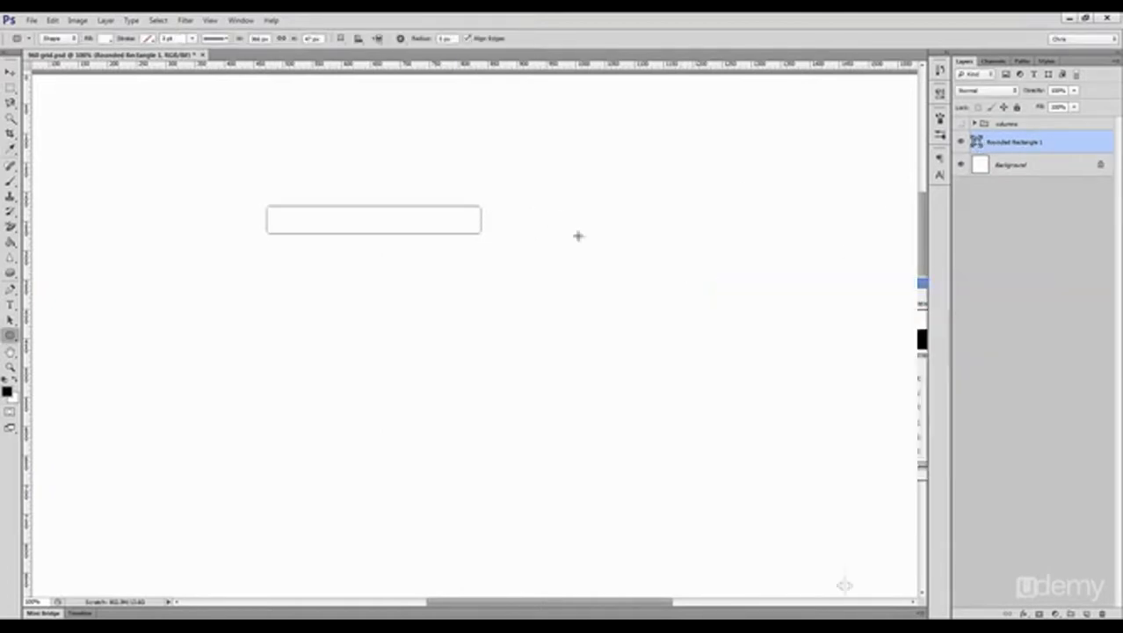
key(ctrl+shift+h)
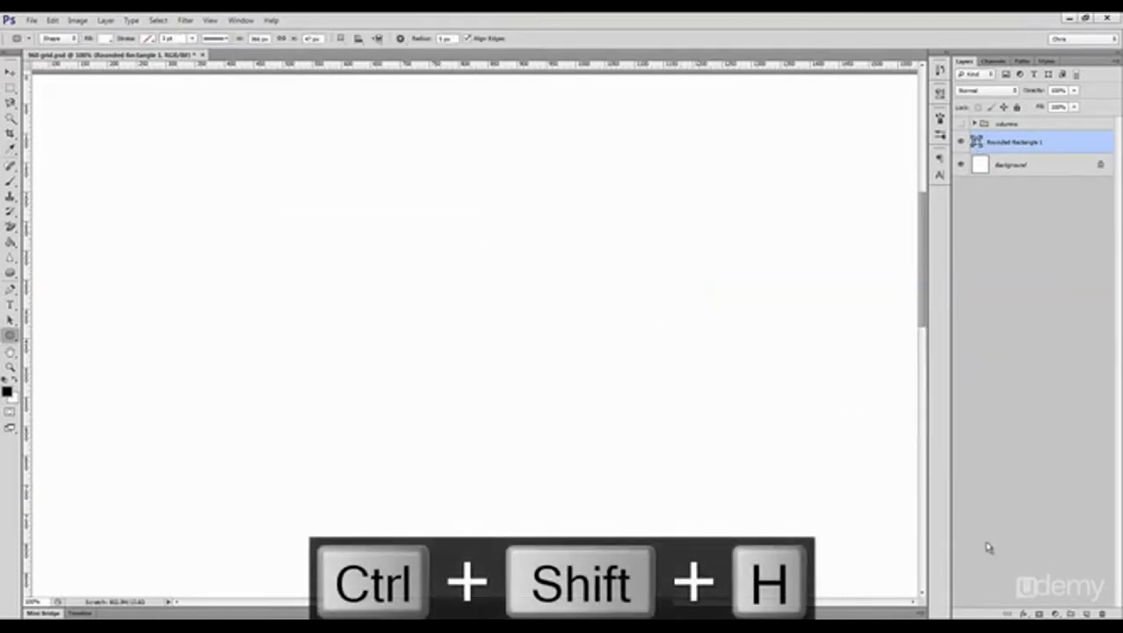
Step: Give the rounded rectangle a 1 px outside stroke in d9d9d9 and move it slightly right and down on the page
click(1021, 614)
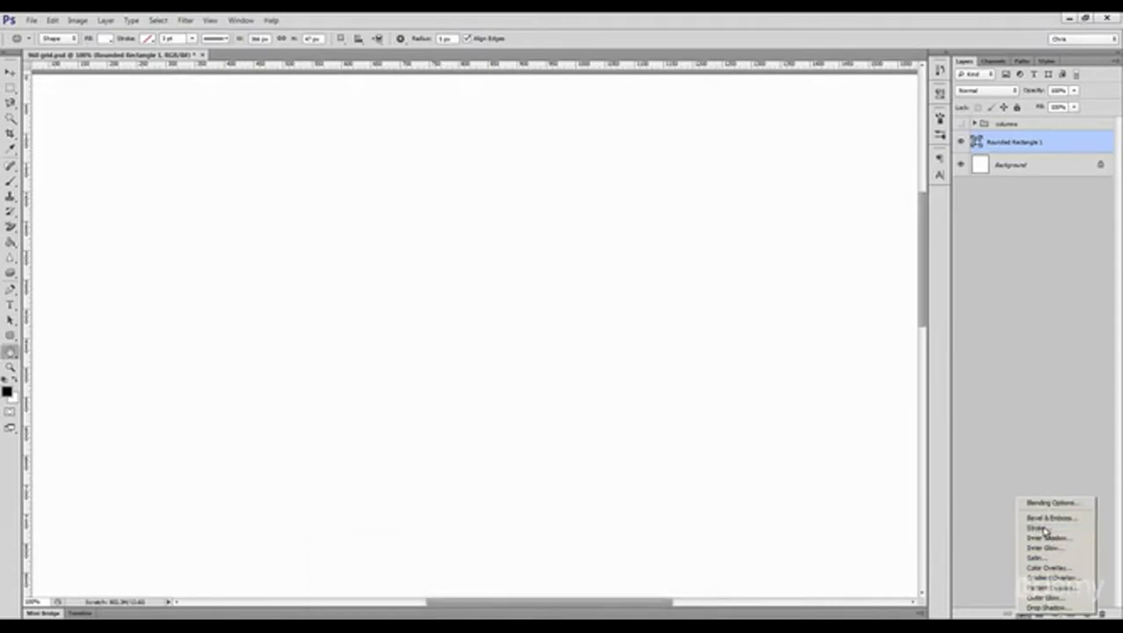
click(1038, 527)
key(Down)
key(Down)
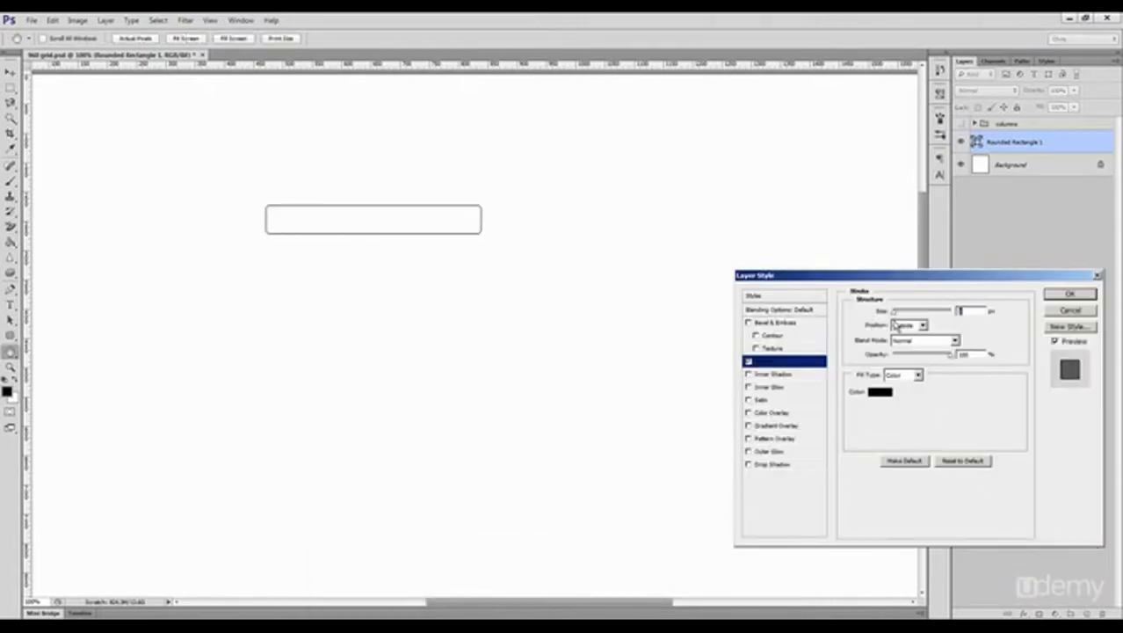
click(879, 393)
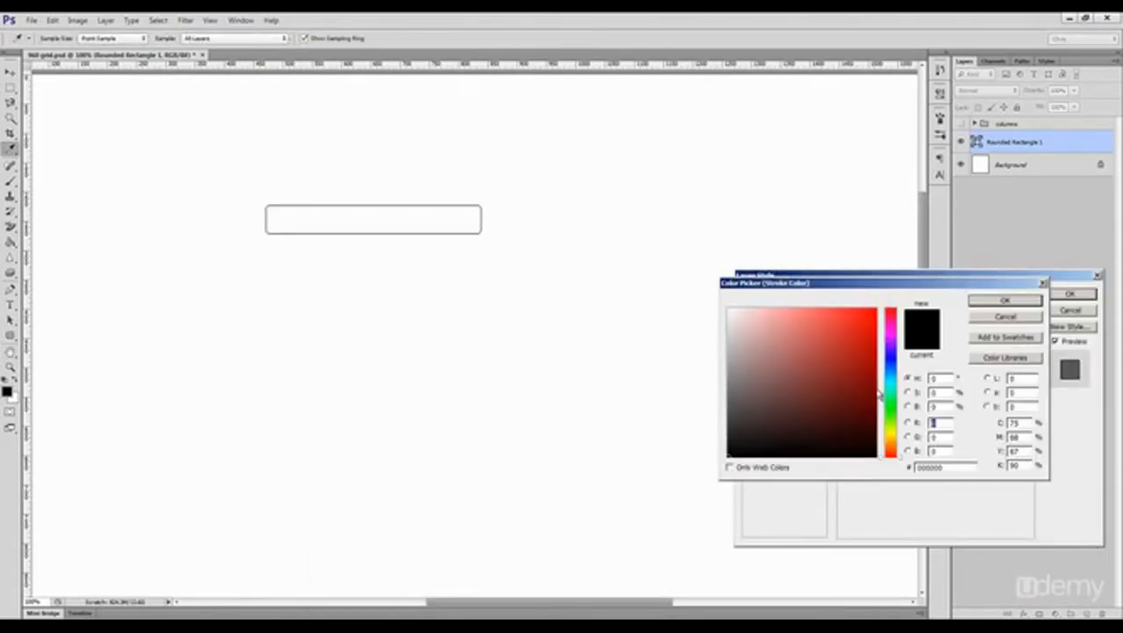
double_click(949, 468)
text(d9d9d9)
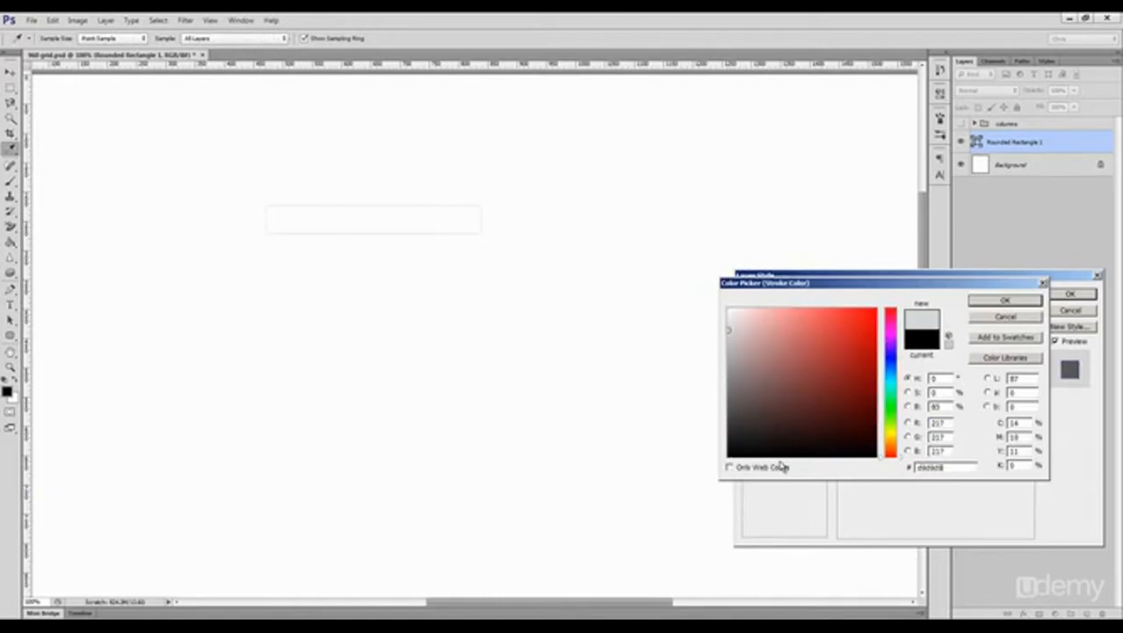
key(Return)
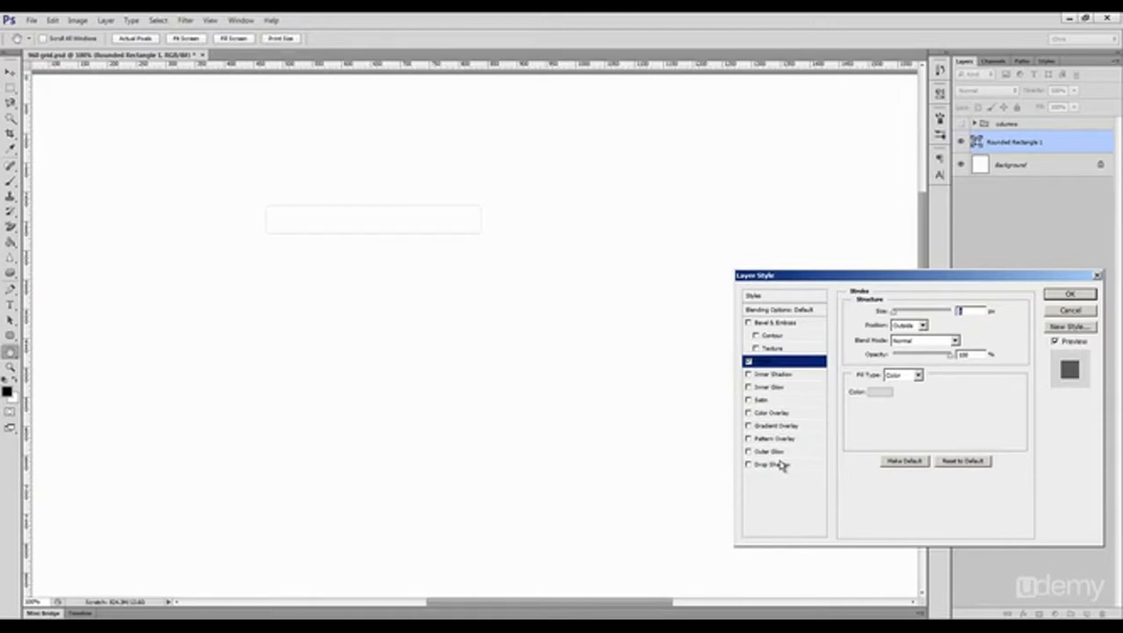
key(Return)
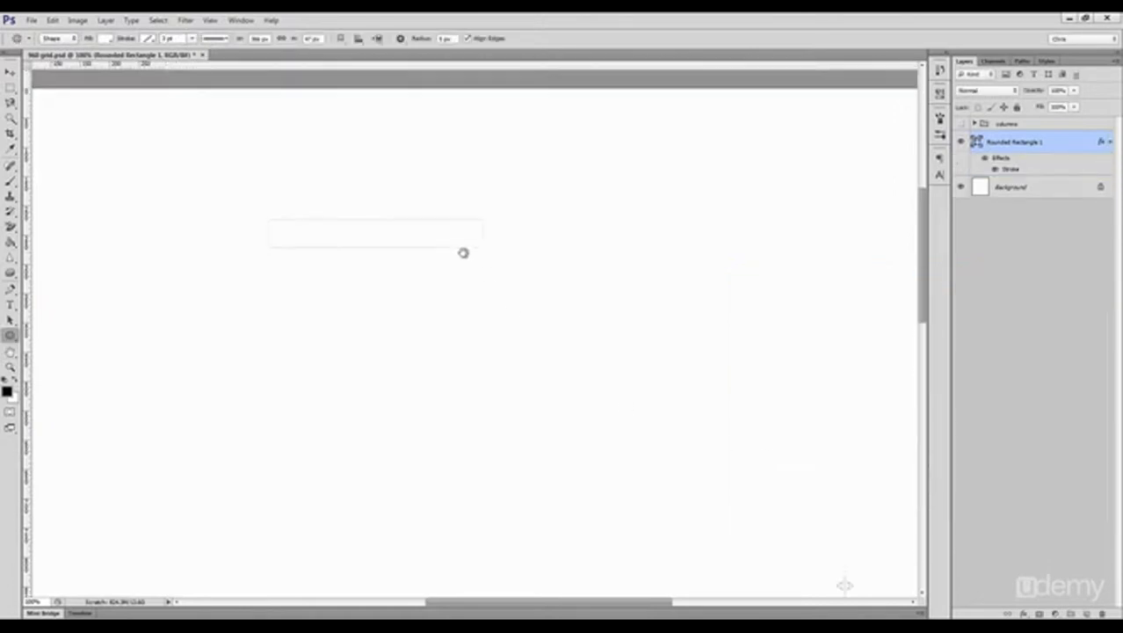
key(v)
drag(458, 270, 489, 297)
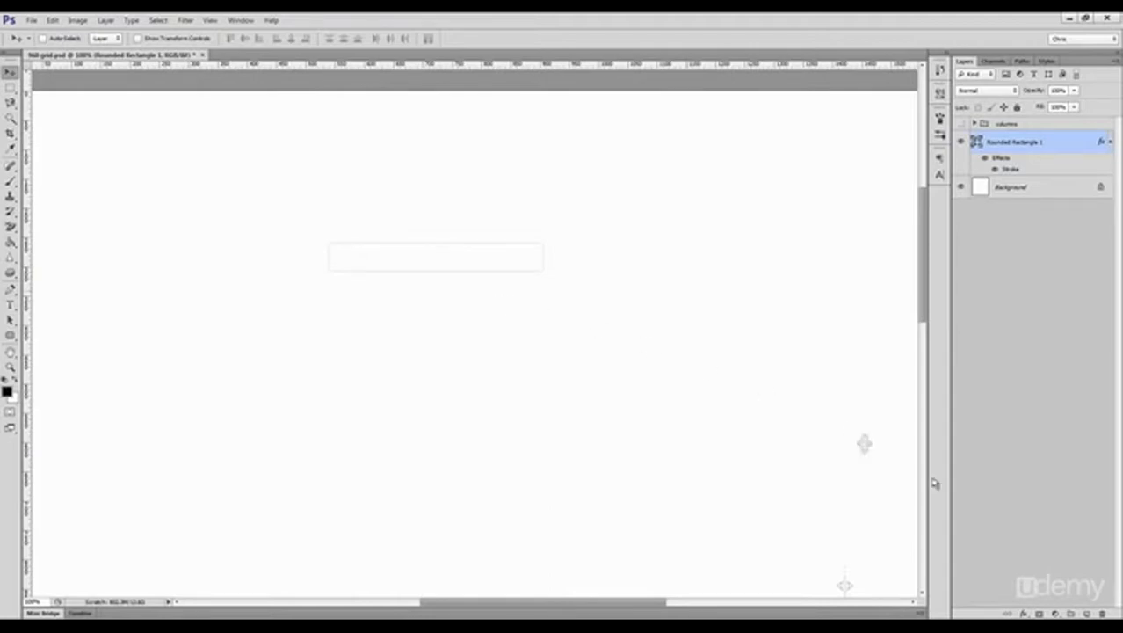
Step: Add a linear gradient overlay to the rounded rectangle running from light grey f1f1f1 to white
click(1024, 614)
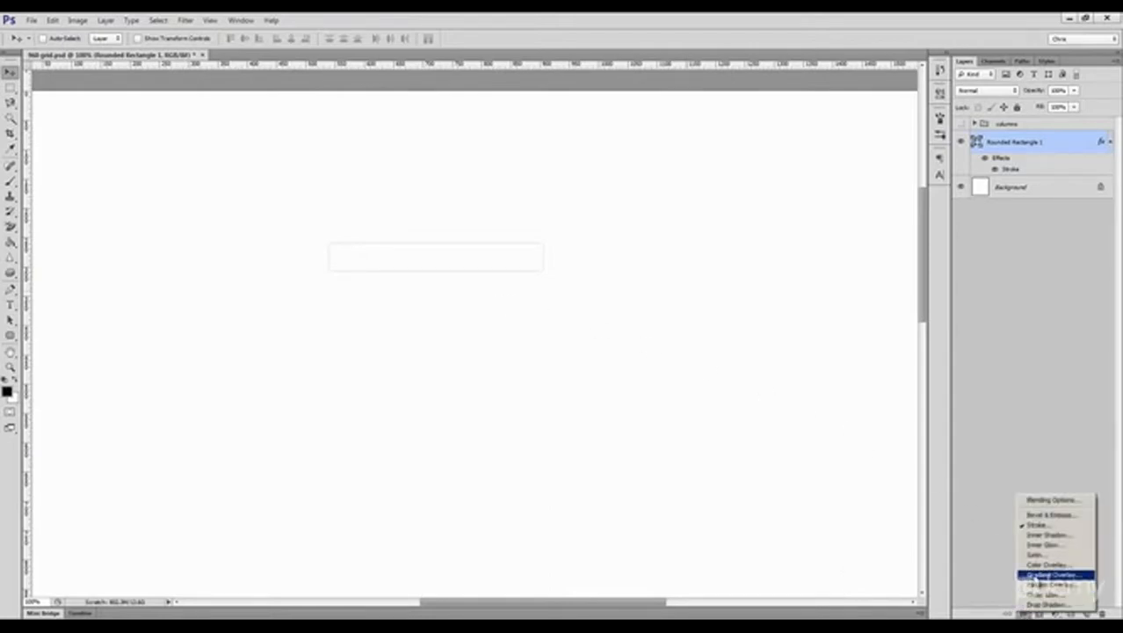
click(1046, 574)
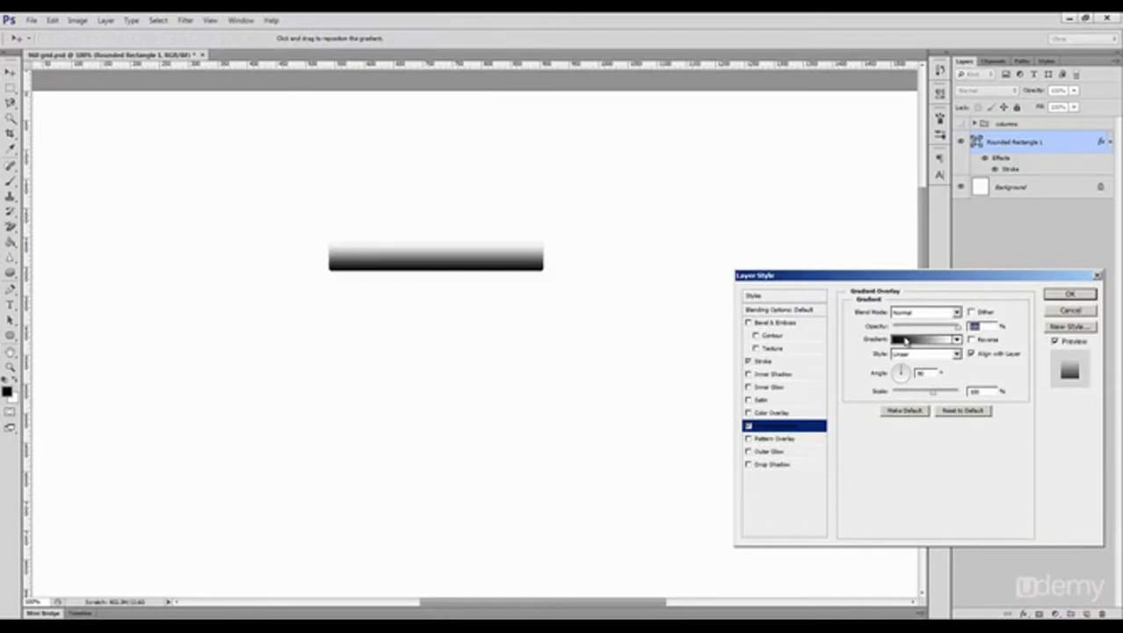
click(905, 341)
double_click(677, 527)
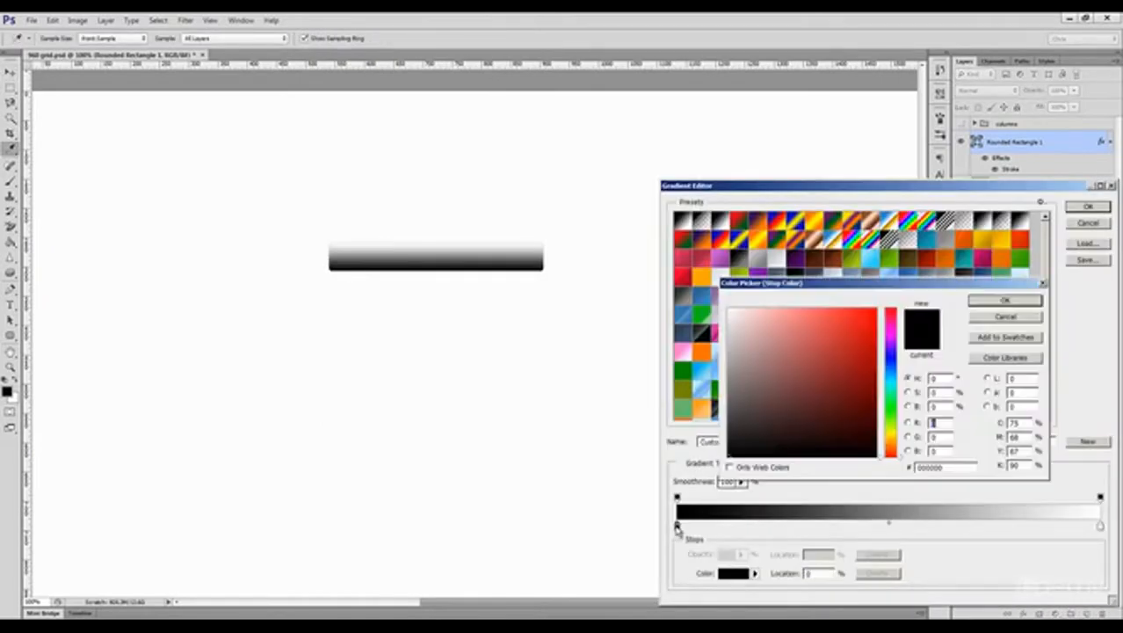
click(725, 319)
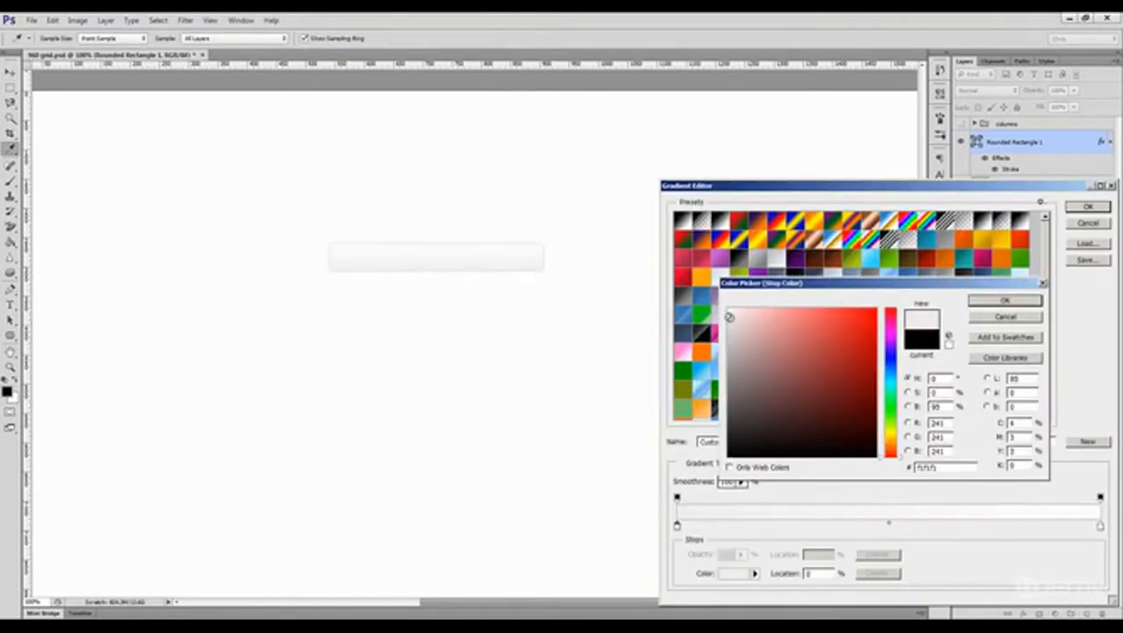
click(1003, 301)
click(1087, 207)
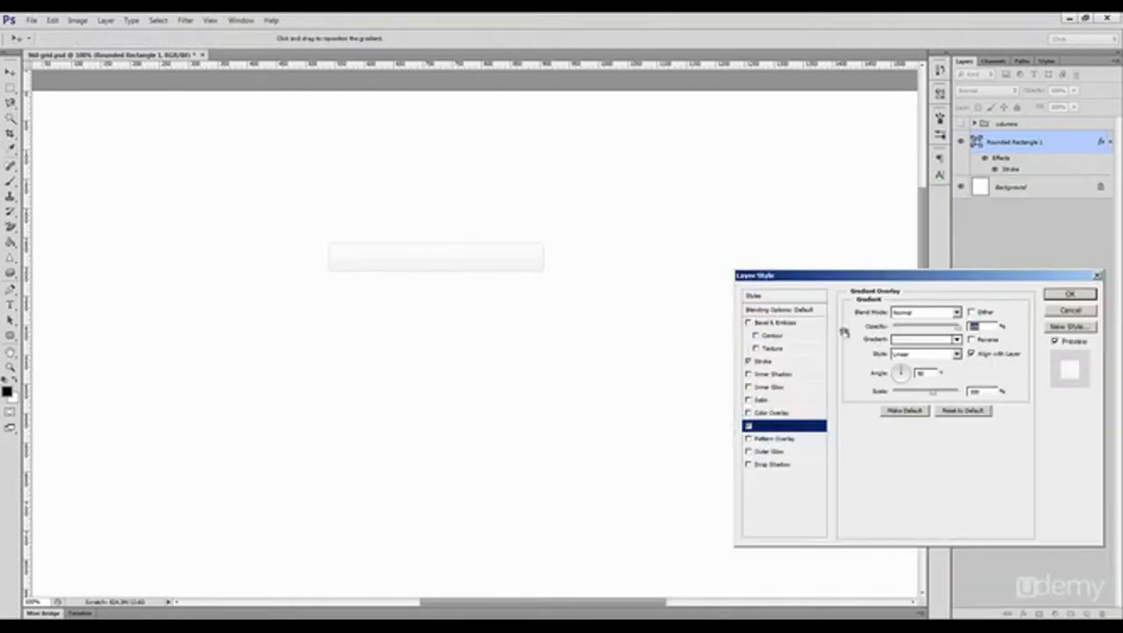
Step: Add an inner shadow of size 4 px with reduced opacity to the rounded rectangle, apply it, and collapse the effects list
click(774, 374)
text(1)
drag(966, 387, 928, 384)
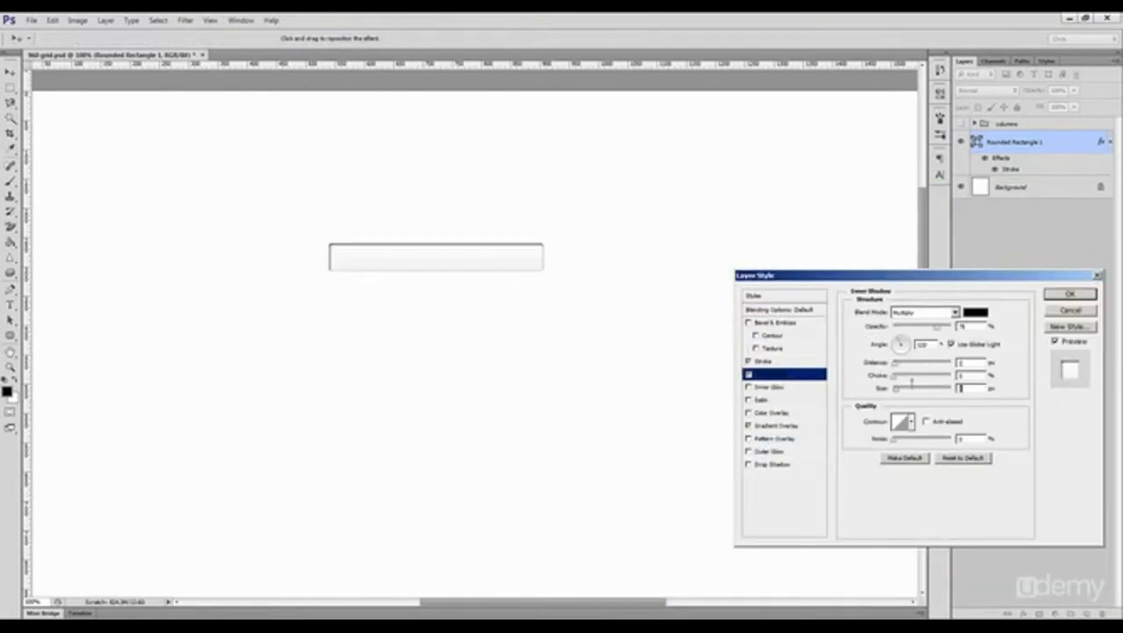
drag(935, 332, 910, 332)
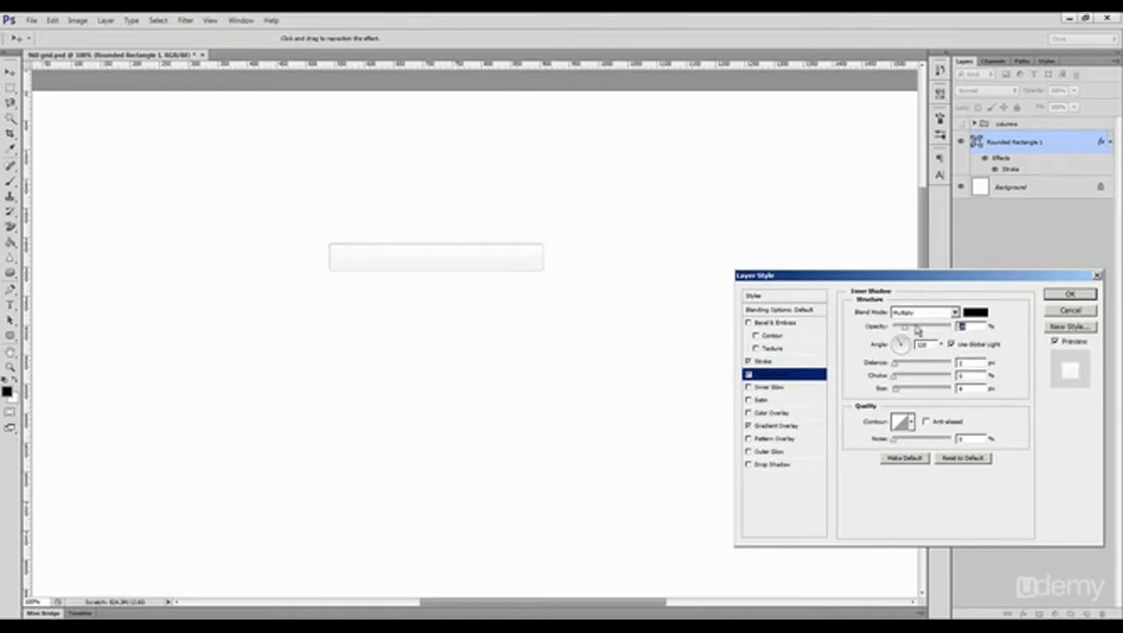
click(1069, 296)
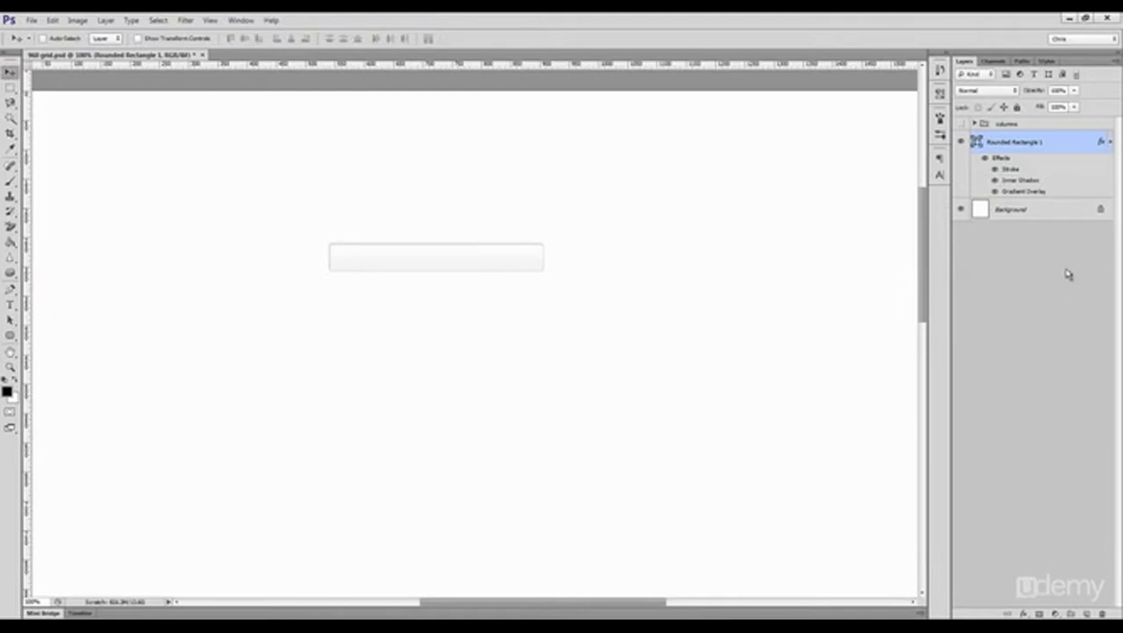
click(1109, 143)
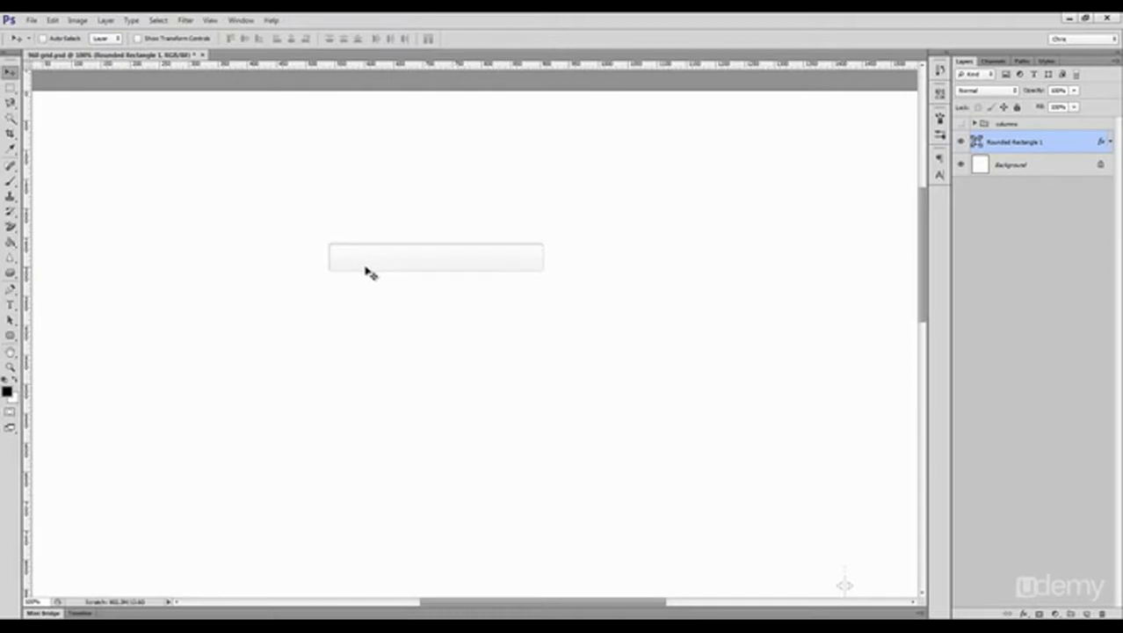
Step: Add a sample full name as text inside the rounded bar near its start
key(t)
click(341, 259)
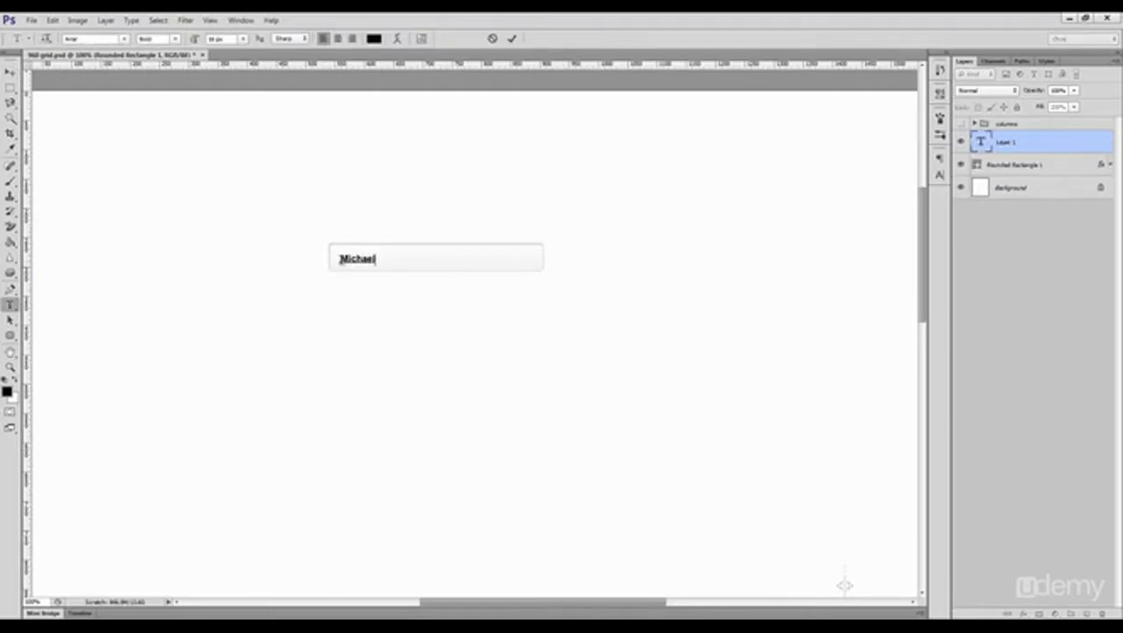
text(Michael Adam)
Step: Format the whole name as 14 px text in grey 555 with Crisp anti-aliasing
key(ctrl+a)
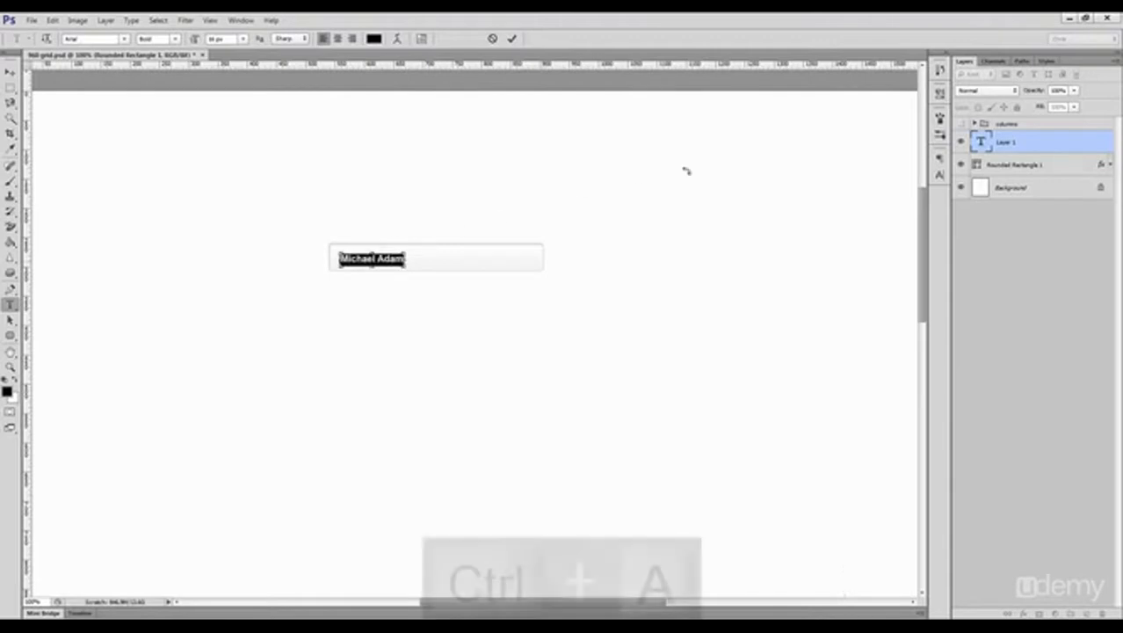
click(939, 174)
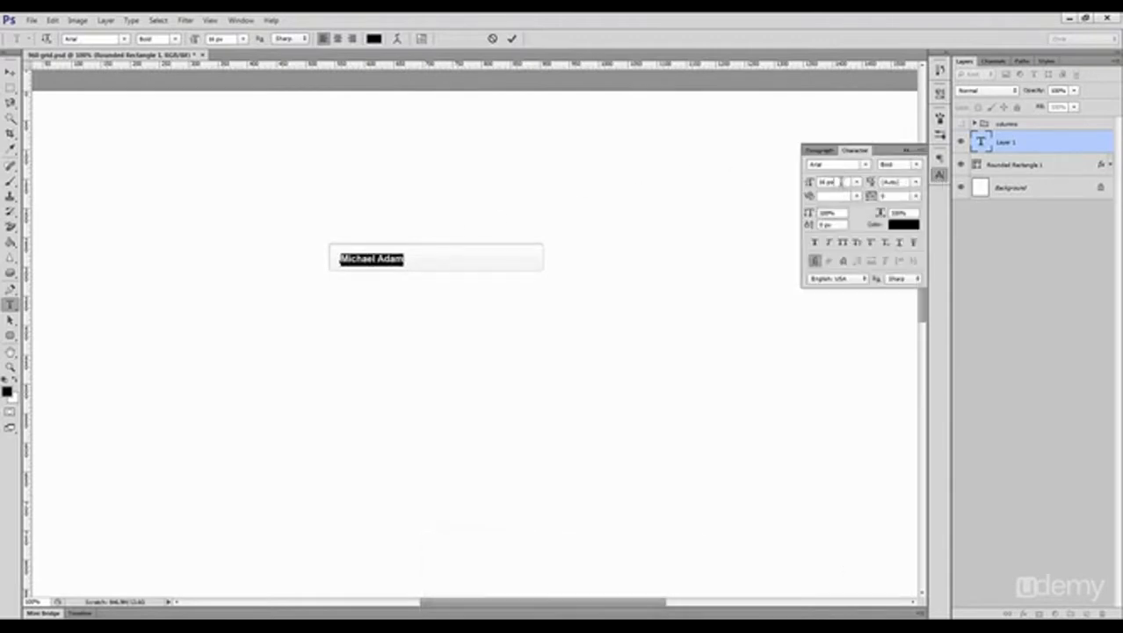
click(903, 224)
drag(949, 469, 882, 436)
text(555)
click(1000, 302)
click(904, 279)
click(895, 298)
Step: Recolour the first five letters of the name near-black and commit the text
click(362, 259)
double_click(362, 259)
click(903, 224)
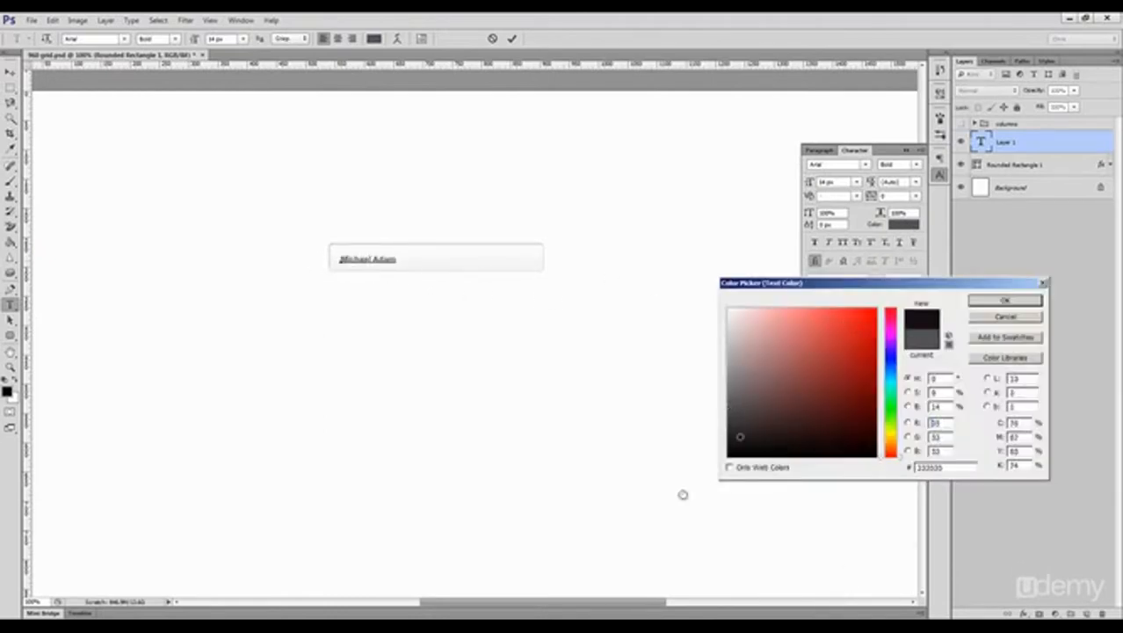
key(Return)
key(ctrl+Return)
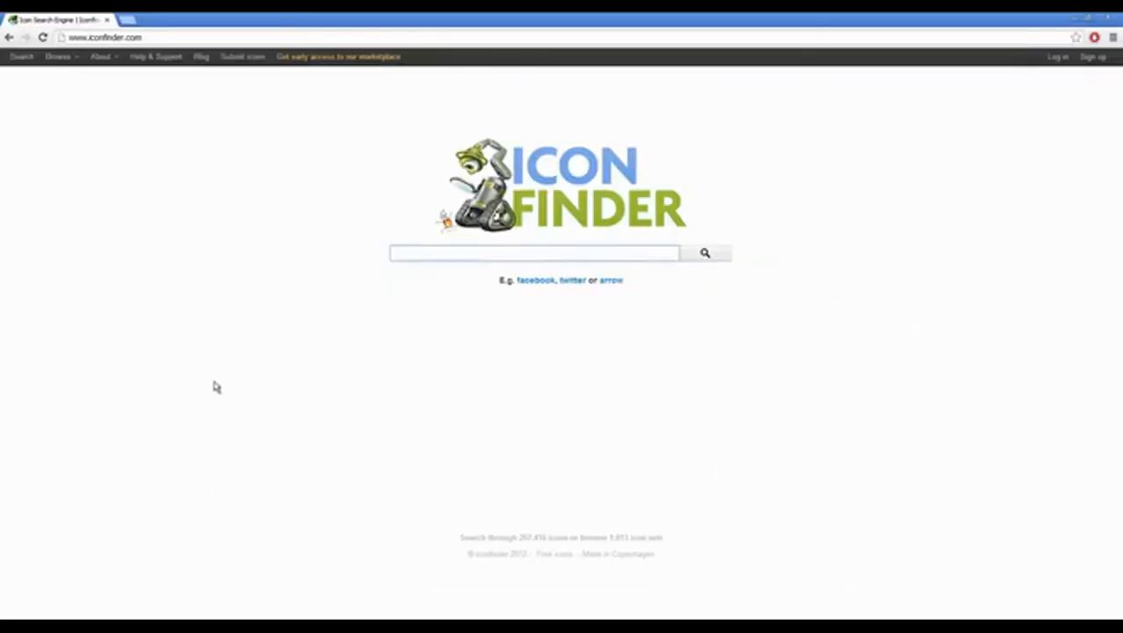
Step: Search Iconfinder for "loading", download the first dotted spinner icon as PNG, and return to the desktop
text(loading)
key(Return)
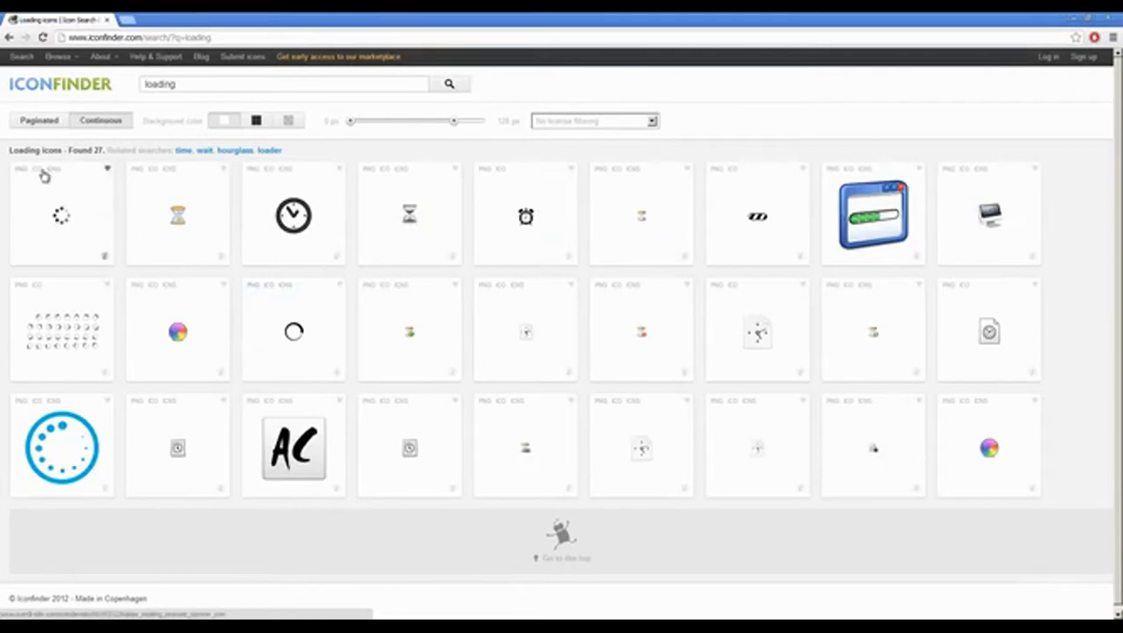
click(22, 168)
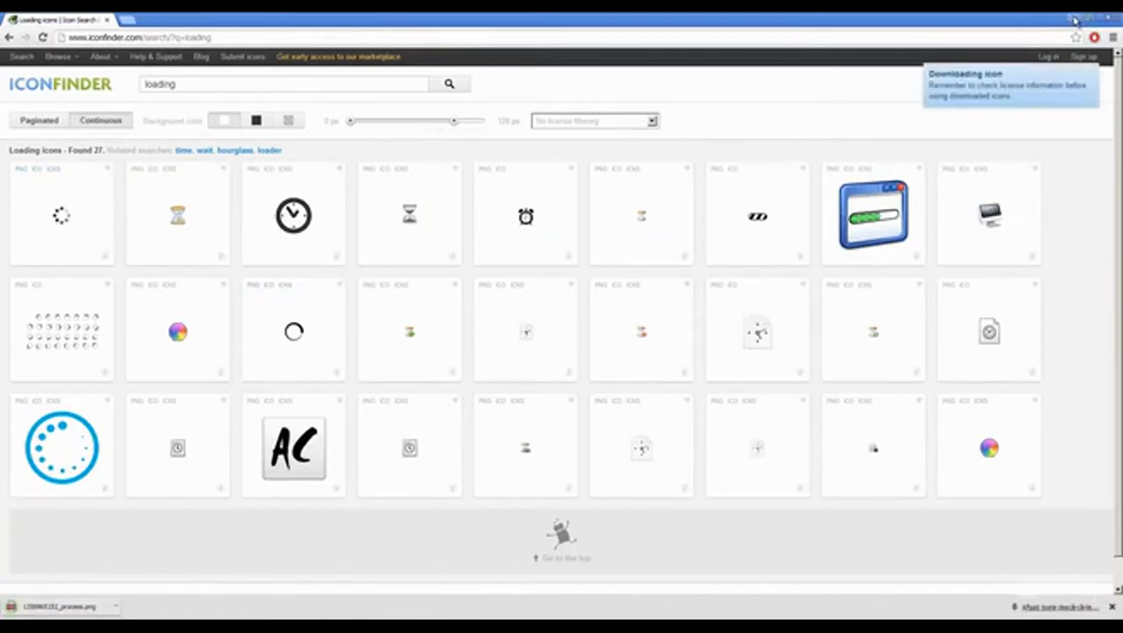
click(1073, 19)
click(1073, 19)
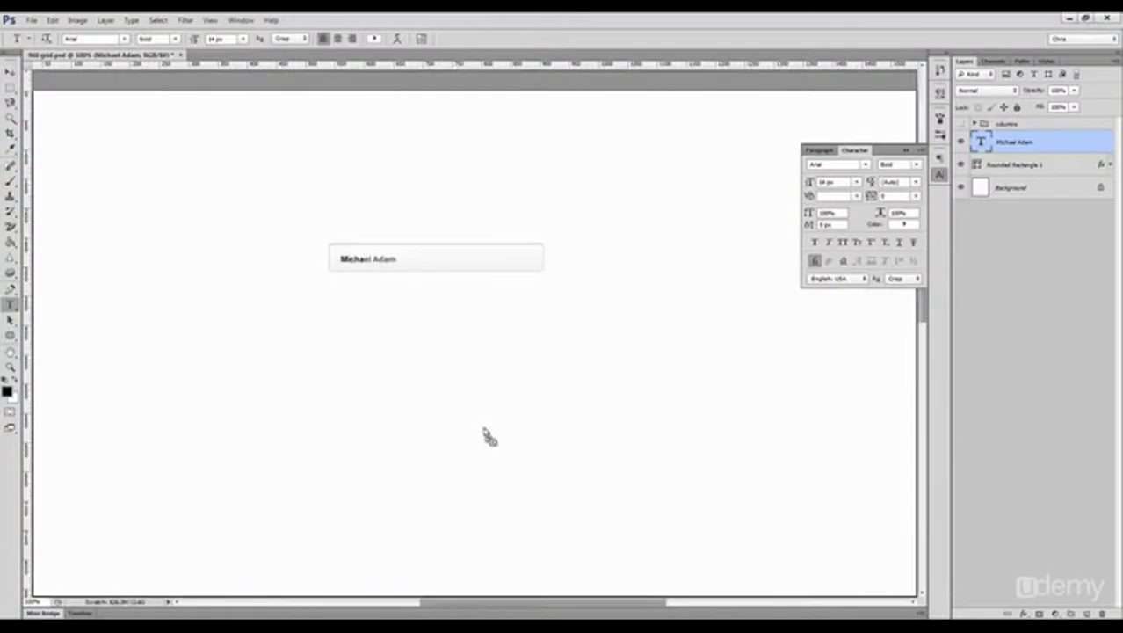
Step: Place the downloaded spinner icon in the Photoshop document and move it inside the far end of the rounded bar
drag(485, 434, 509, 296)
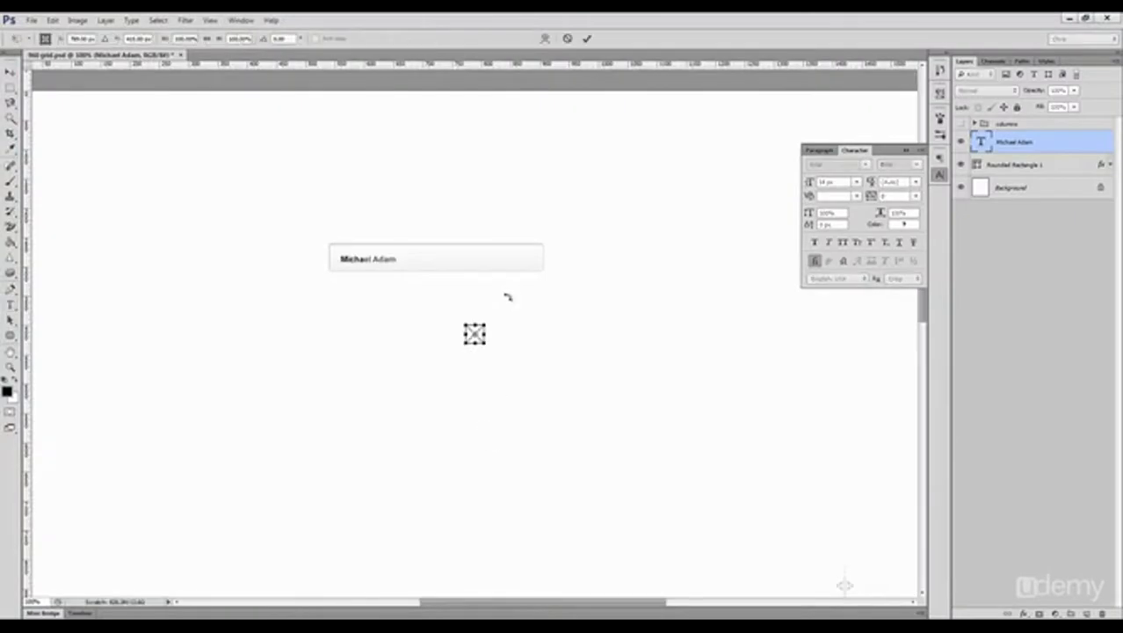
scroll(466, 261, up, 1)
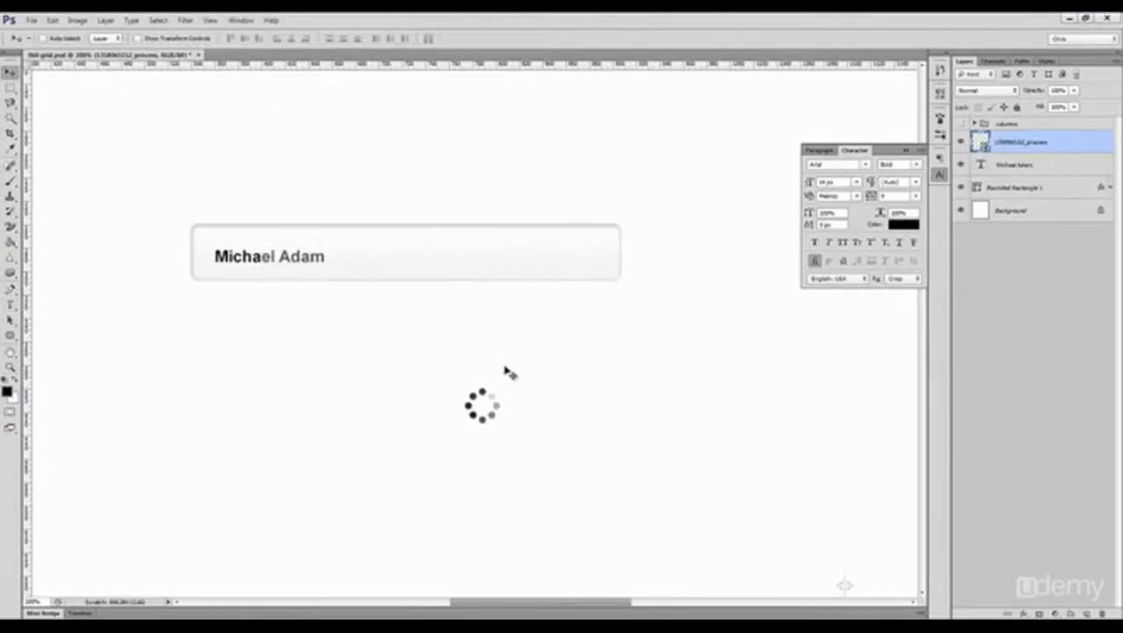
drag(494, 400, 597, 249)
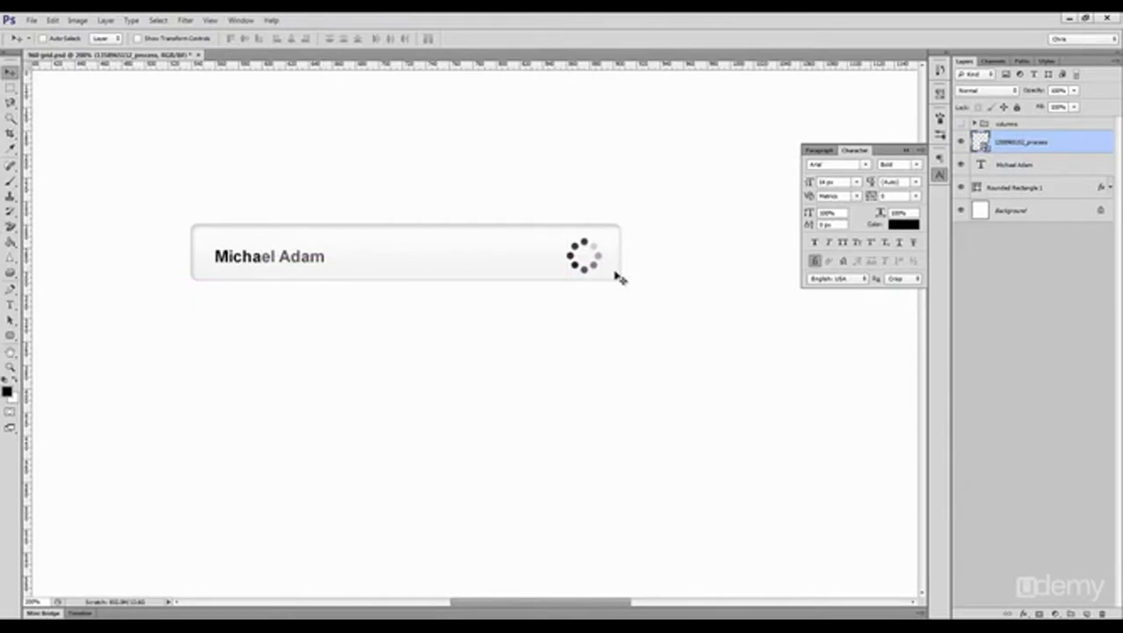
Step: Scale the spinner icon down slightly and align its vertical center with the rounded bar
key(ctrl+t)
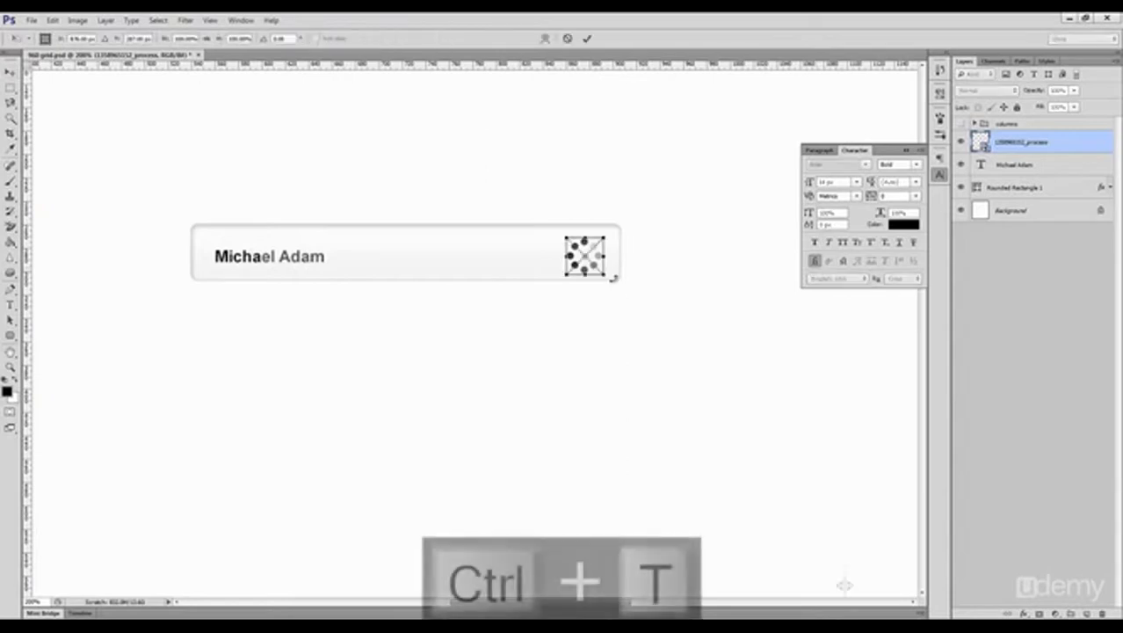
click(586, 39)
ctrl+shift+click(552, 249)
click(245, 39)
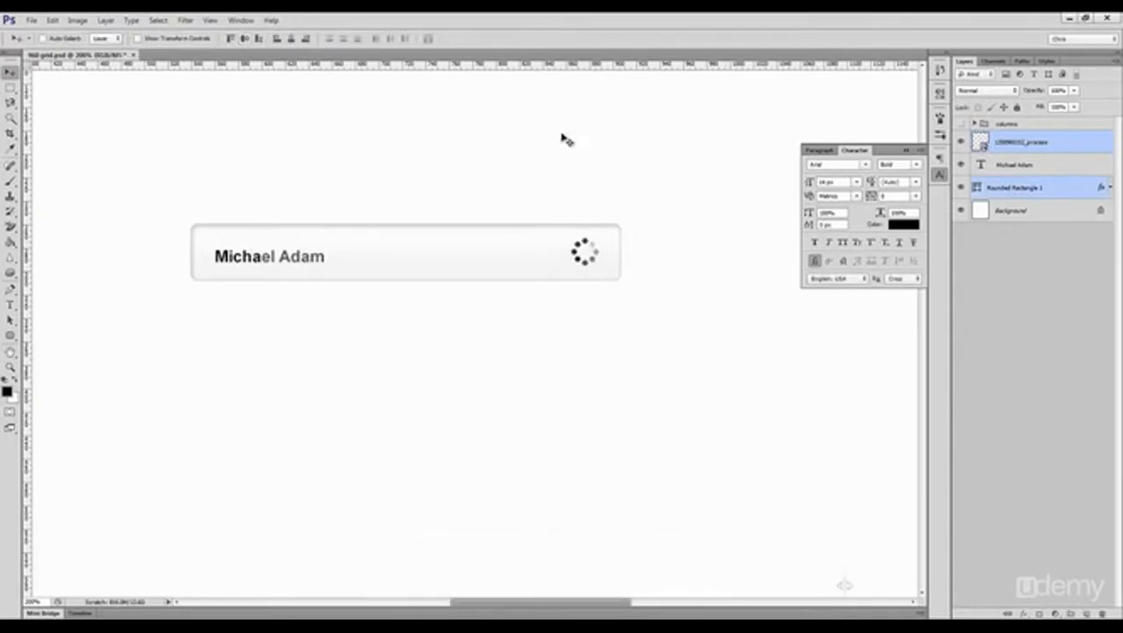
Step: Align the name text's vertical center with the rounded bar, undoing any accidental shift
click(1027, 142)
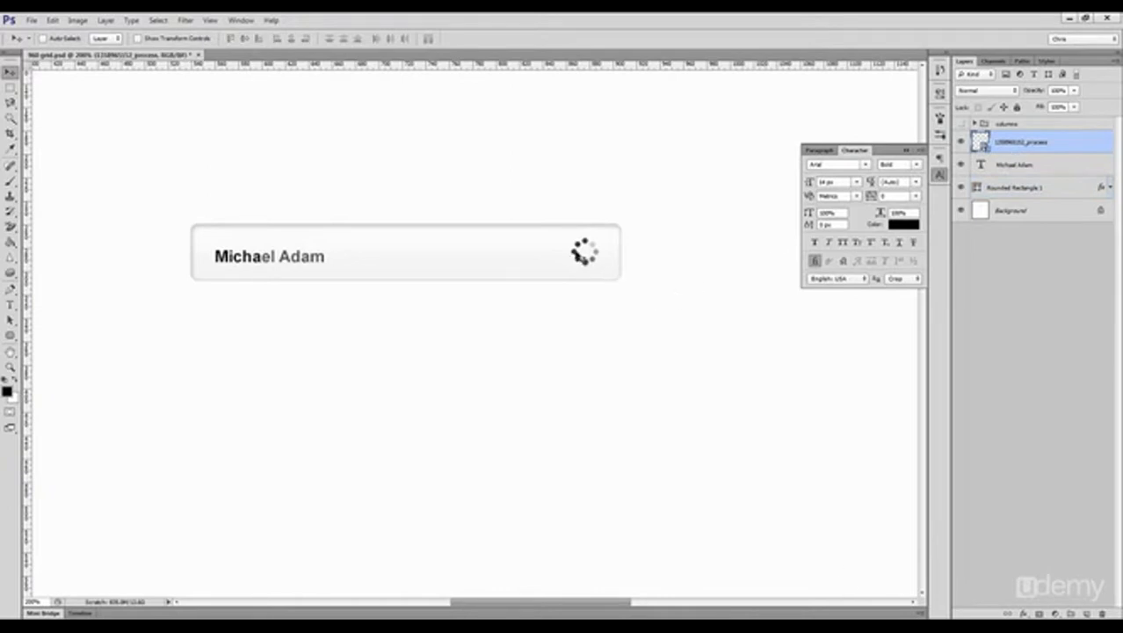
ctrl+click(304, 255)
ctrl+shift+click(347, 254)
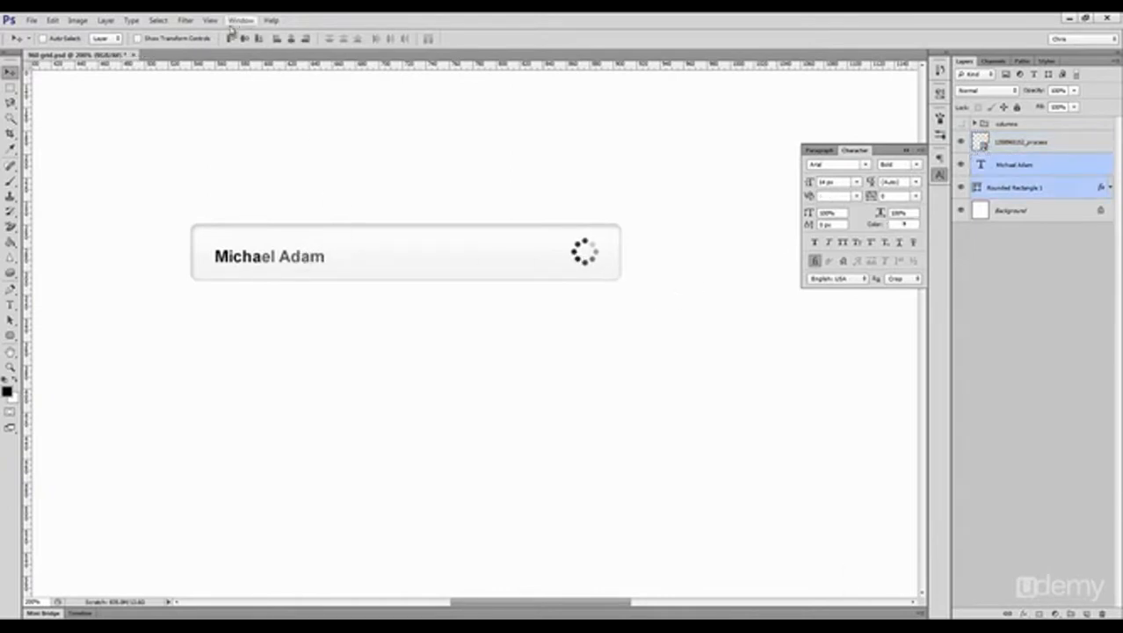
click(245, 39)
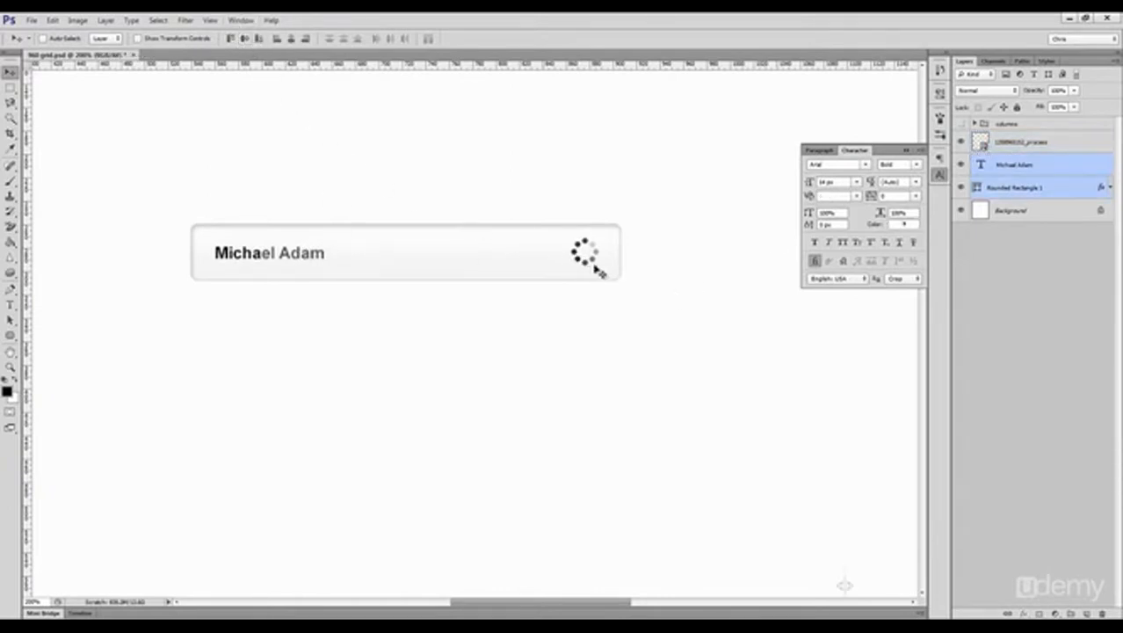
drag(275, 254, 274, 256)
key(ctrl+z)
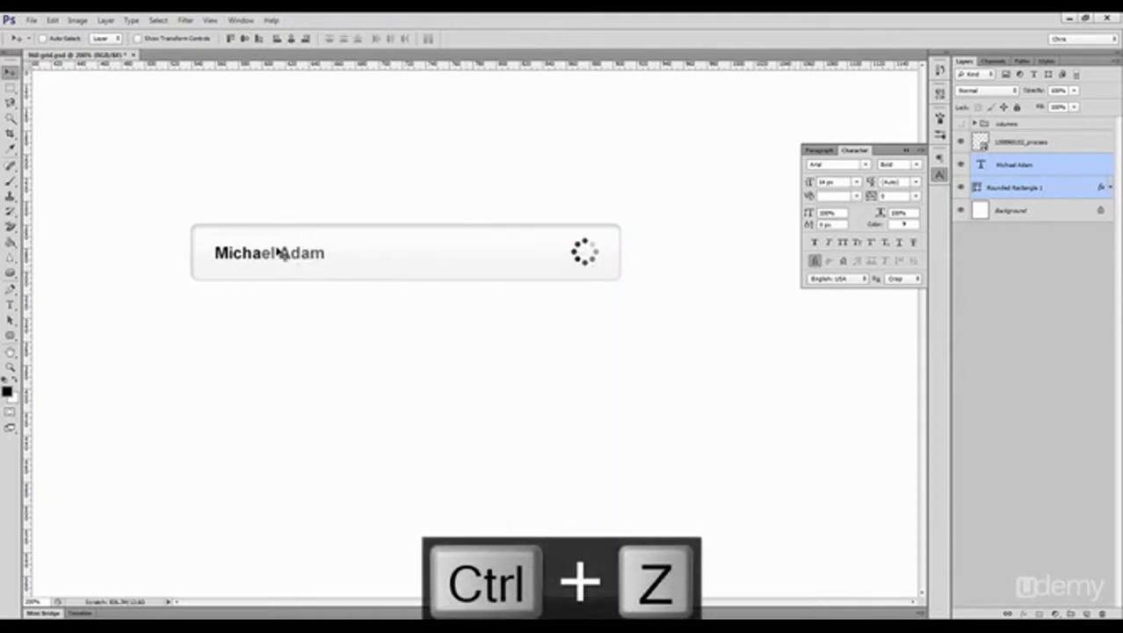
Step: Draw a rounded rectangle about 365 by 153 px below the bar and fill it with very light grey
ctrl+click(292, 299)
ctrl+click(308, 256)
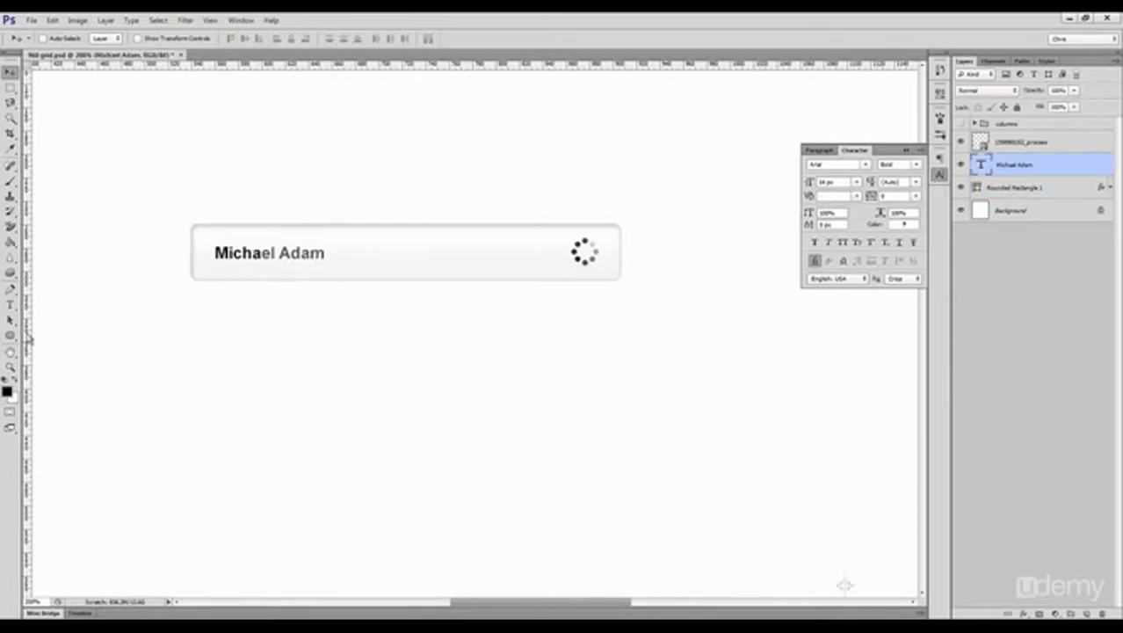
click(10, 334)
drag(191, 297, 619, 475)
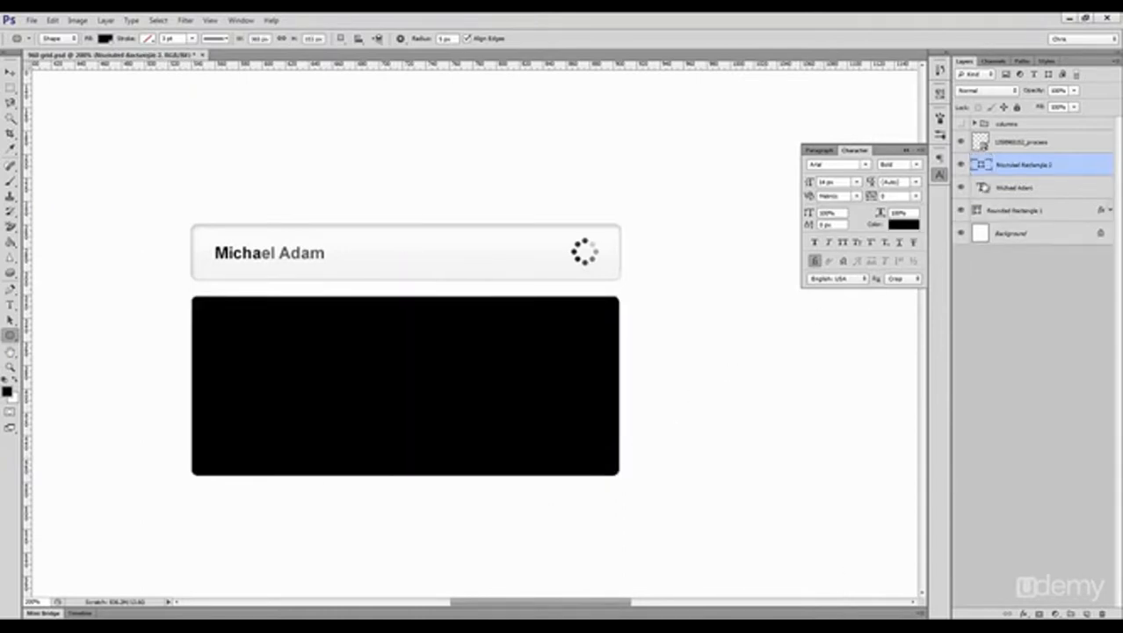
double_click(983, 166)
click(714, 320)
click(1005, 300)
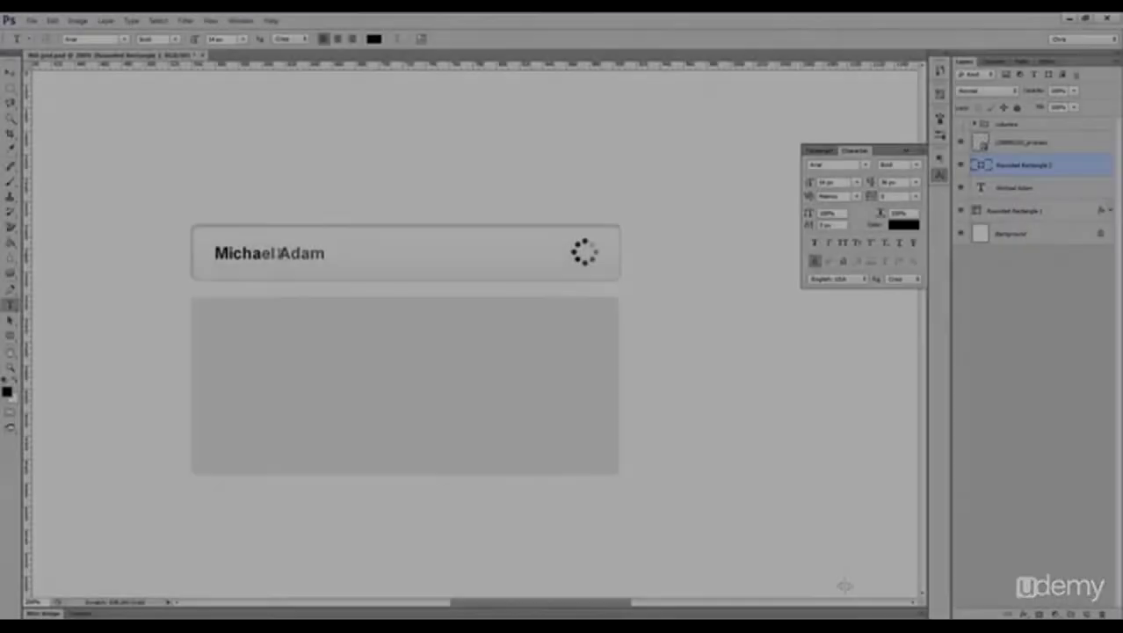
Step: Duplicate the name text into the upper part of the new panel and stack the copy above the panel layer
key(v)
ctrl+click(268, 260)
drag(268, 259, 266, 328)
key(ctrl+j)
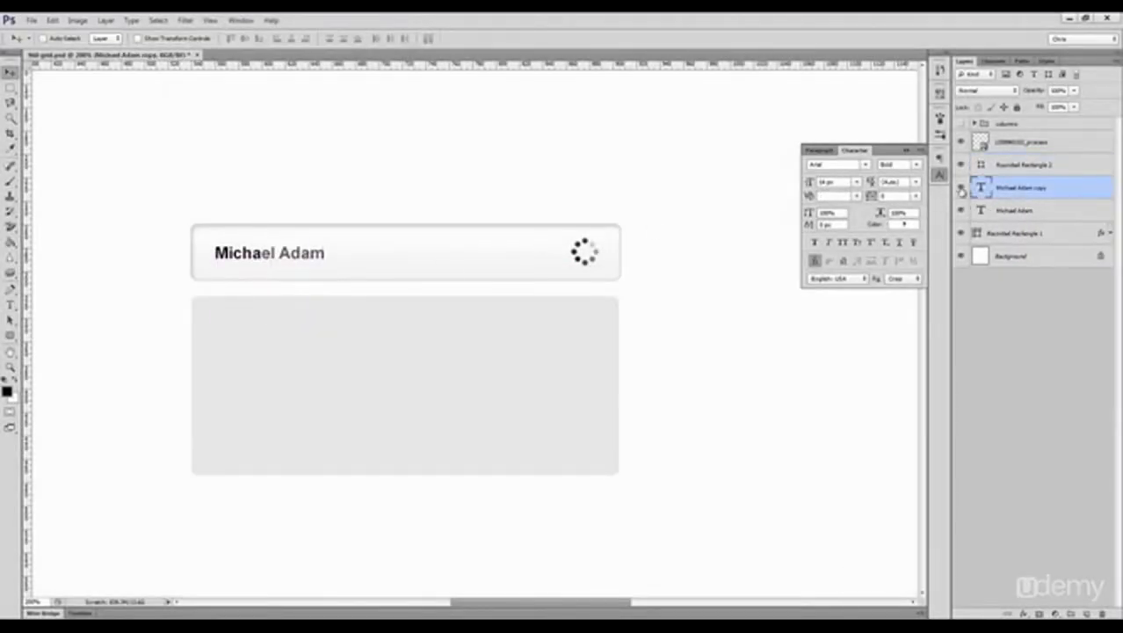
drag(999, 192, 1001, 165)
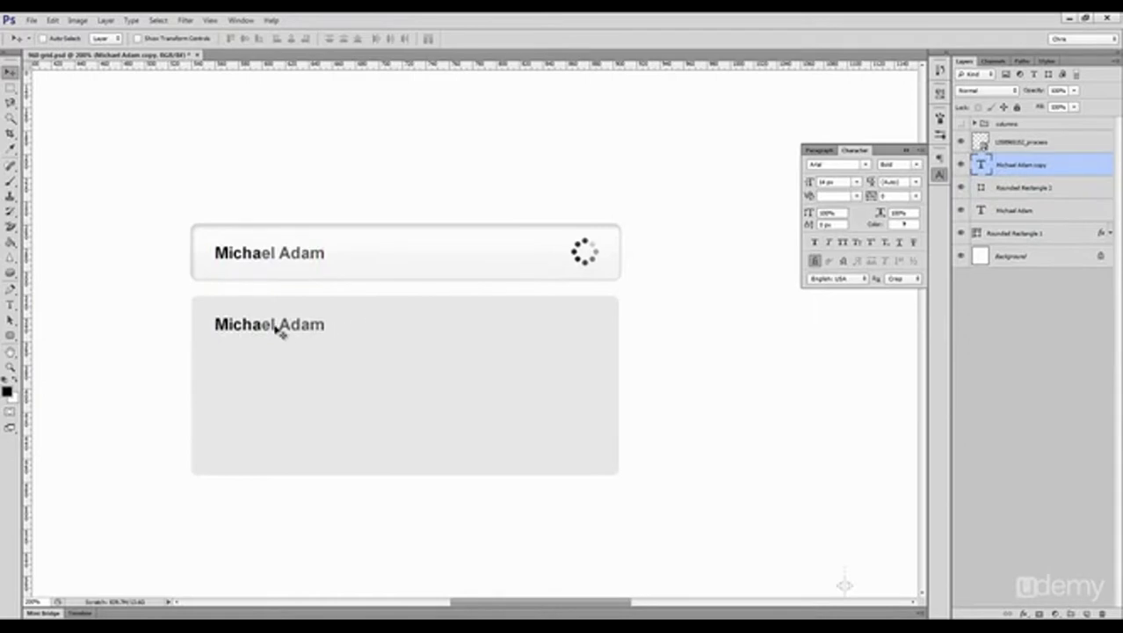
Step: Replace the surname in the copied text with a different sample surname
key(t)
drag(282, 324, 389, 337)
text(Smith)
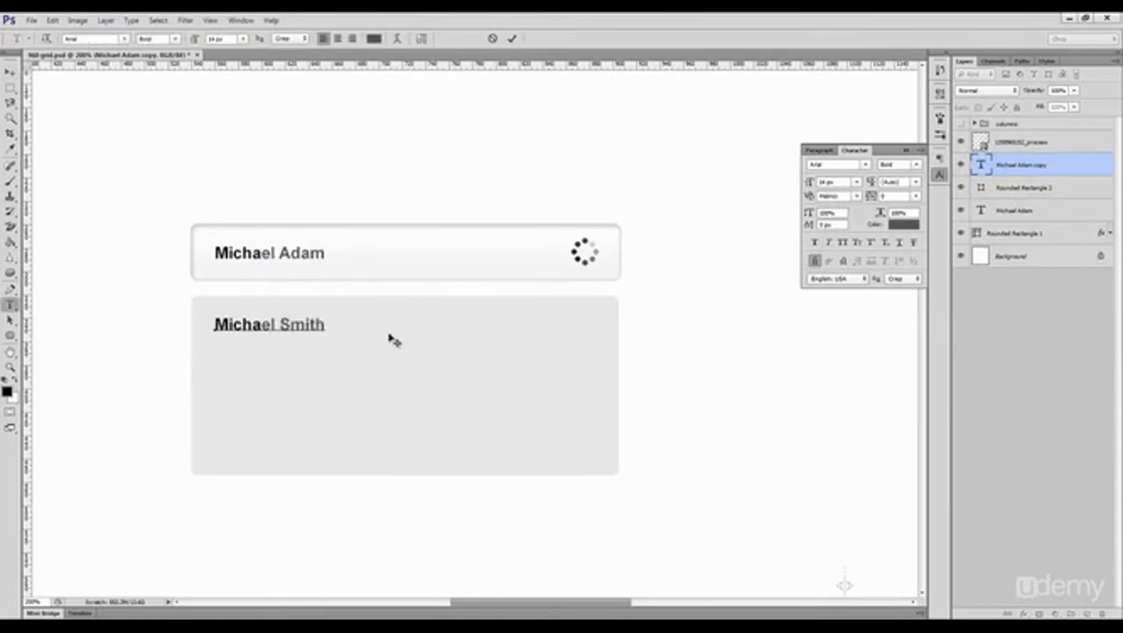
key(ctrl+Return)
Step: Duplicate the name line twice farther down the panel, giving each copy a different sample surname
key(v)
drag(309, 339, 376, 376)
text(th)
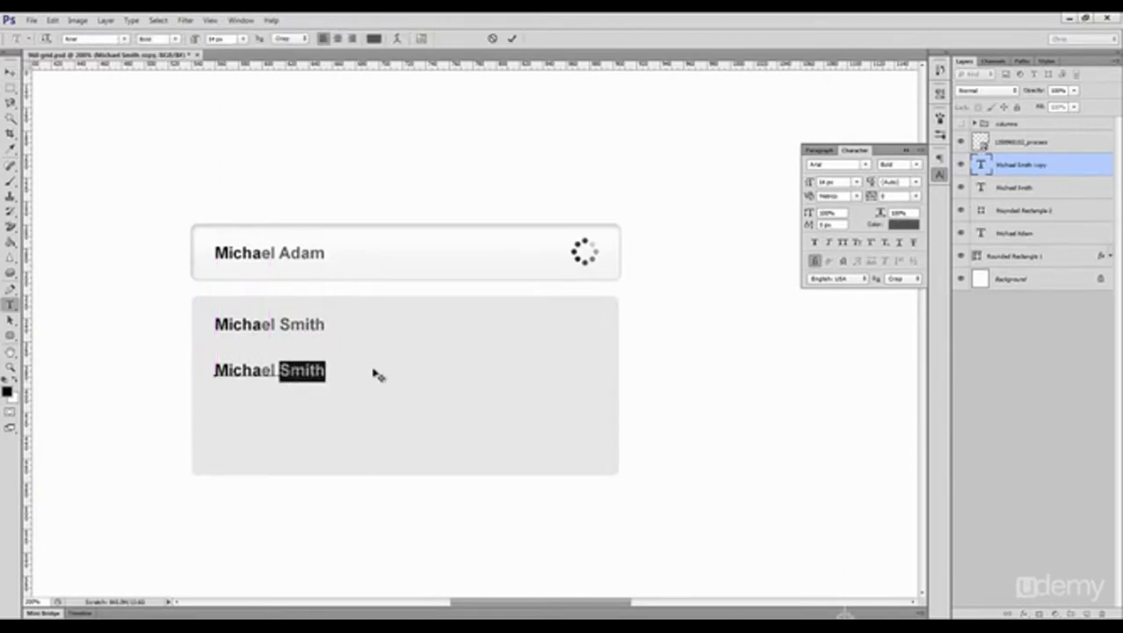
text(Johnson)
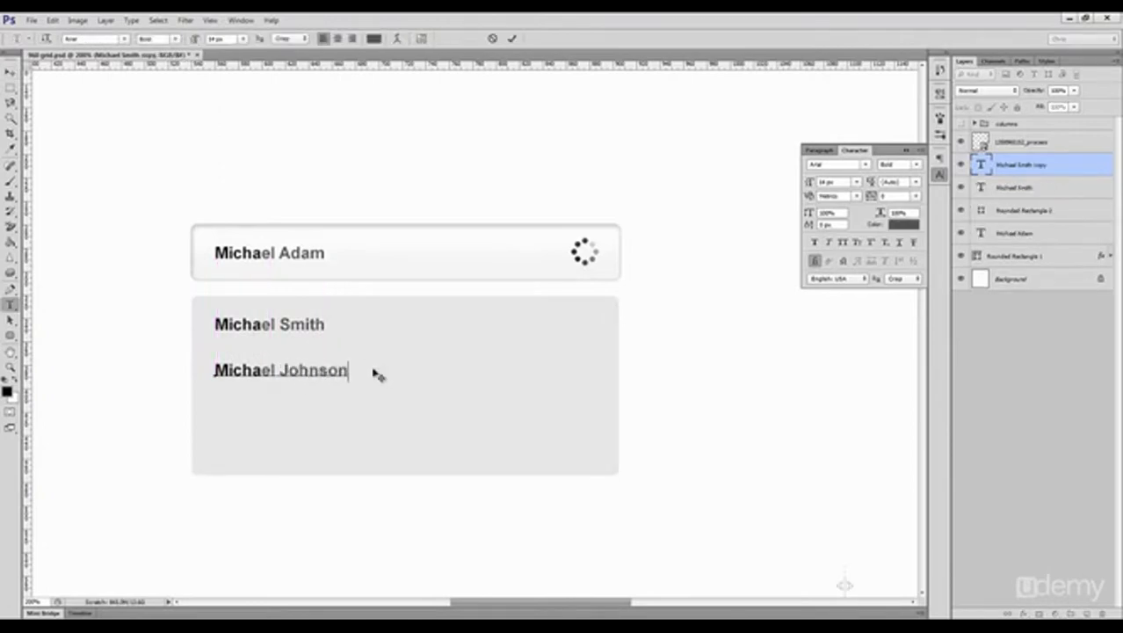
key(ctrl+Return)
key(v)
drag(347, 377, 338, 421)
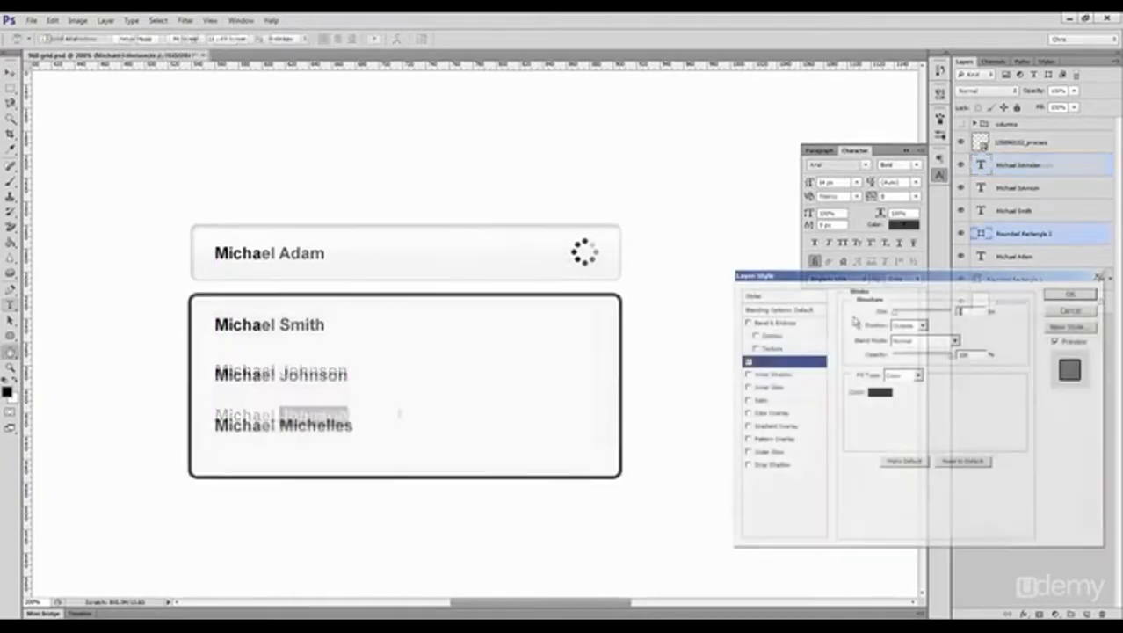
Step: Give the lower panel a 1 px outside stroke in d9d9d9
drag(895, 315, 892, 315)
click(881, 392)
double_click(948, 467)
text(d9d9d9)
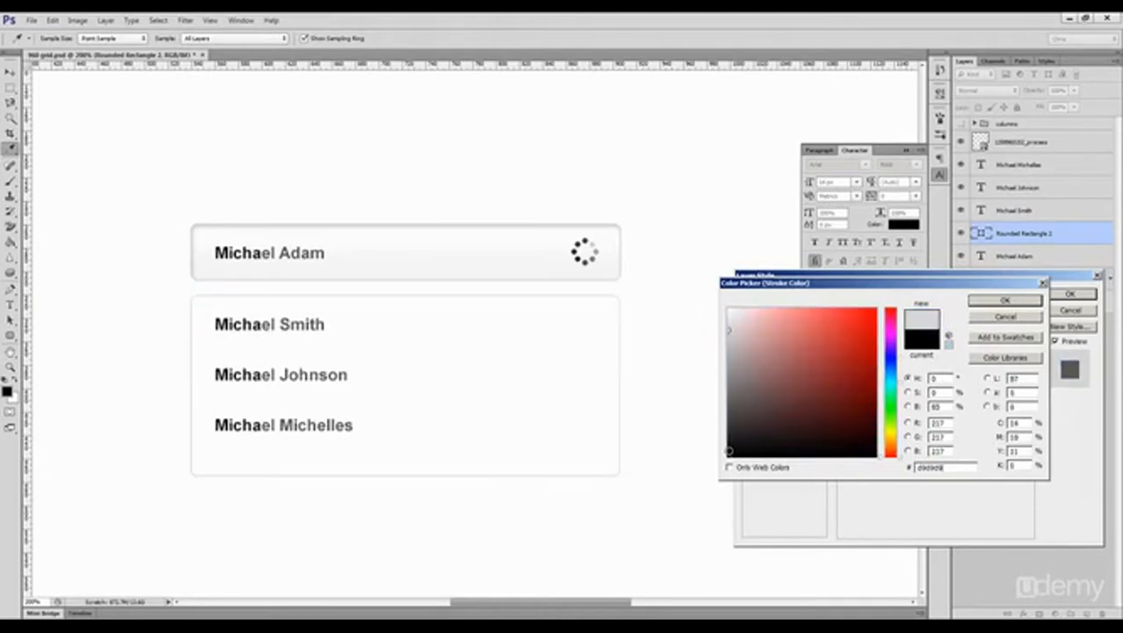
key(Return)
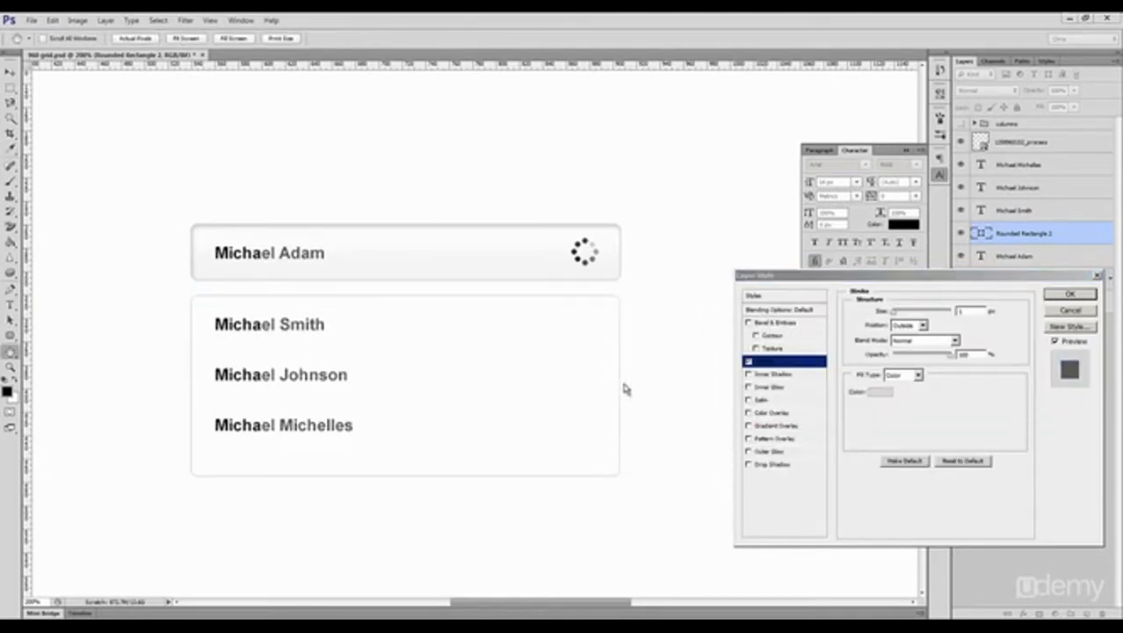
Step: Add a drop shadow to the lower panel at 90° without global light, distance 1 px, size 2 px and reduced opacity
click(773, 468)
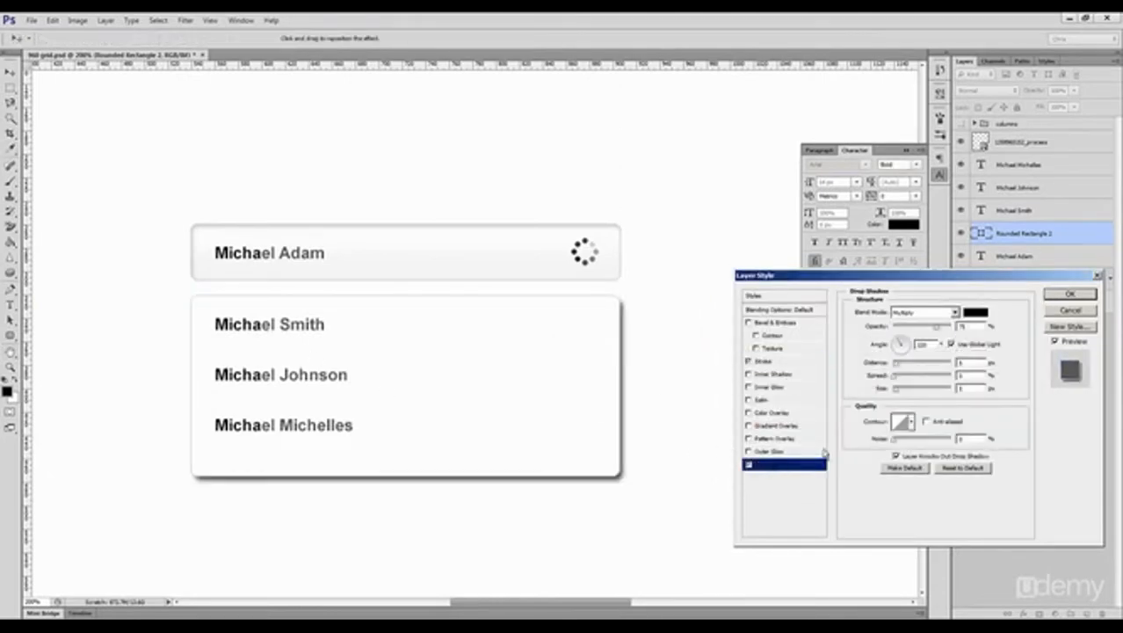
text(90)
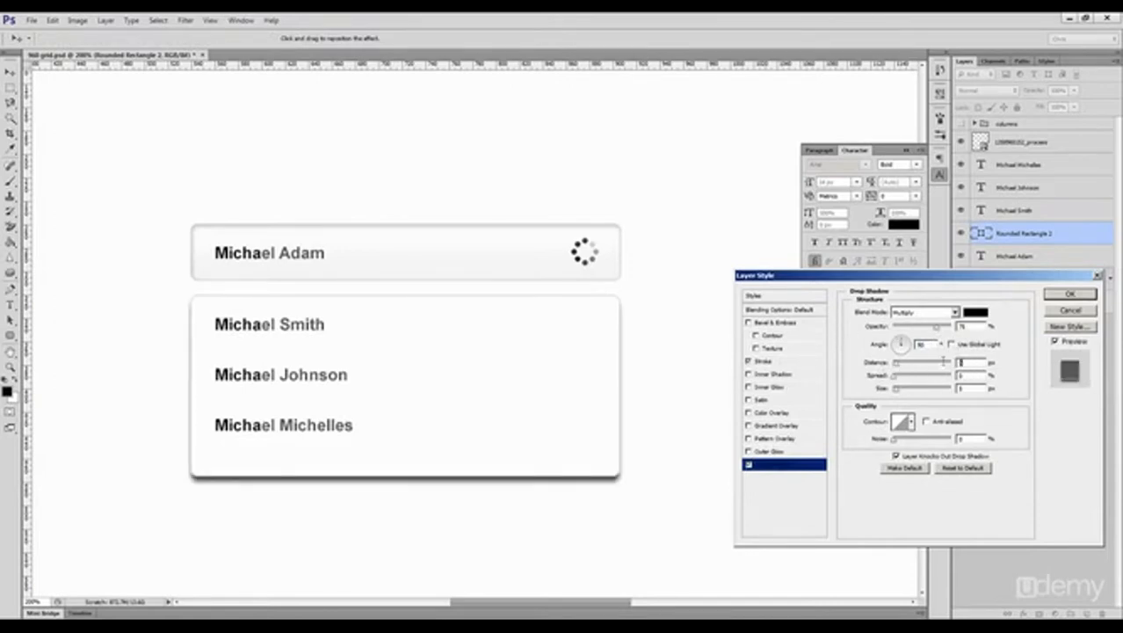
drag(963, 363, 952, 370)
text(1)
text(2)
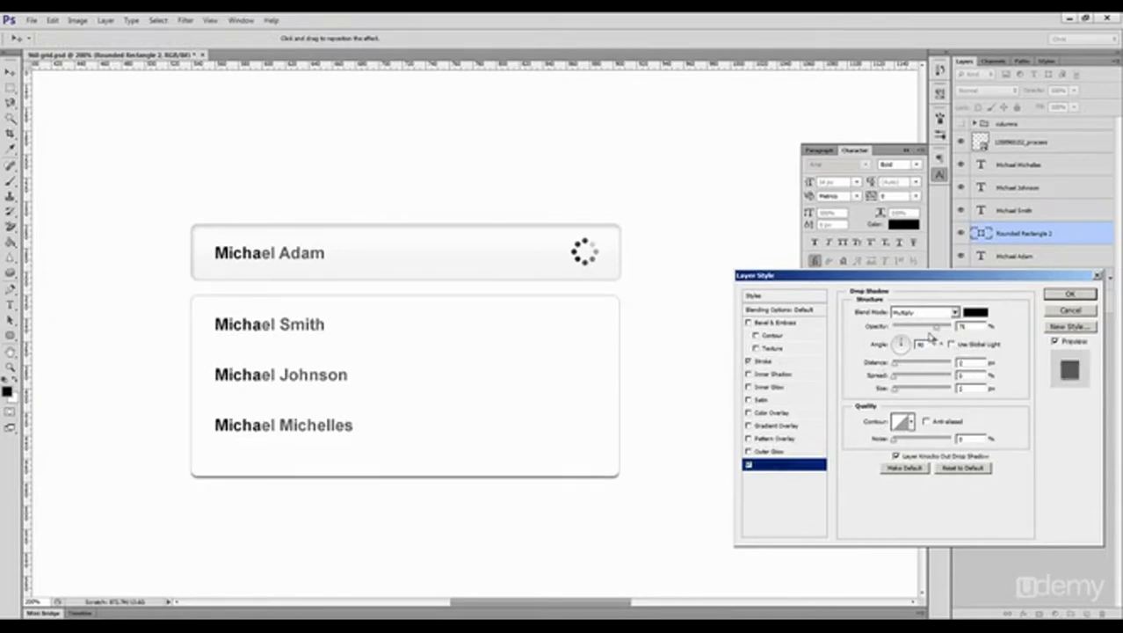
drag(932, 332, 909, 338)
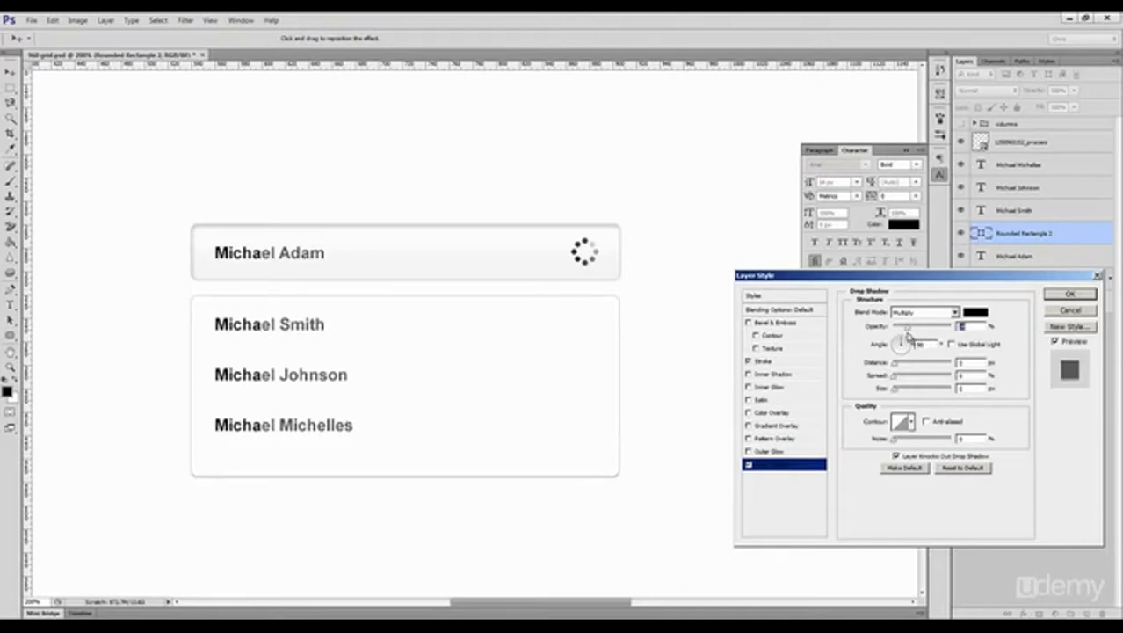
click(1069, 294)
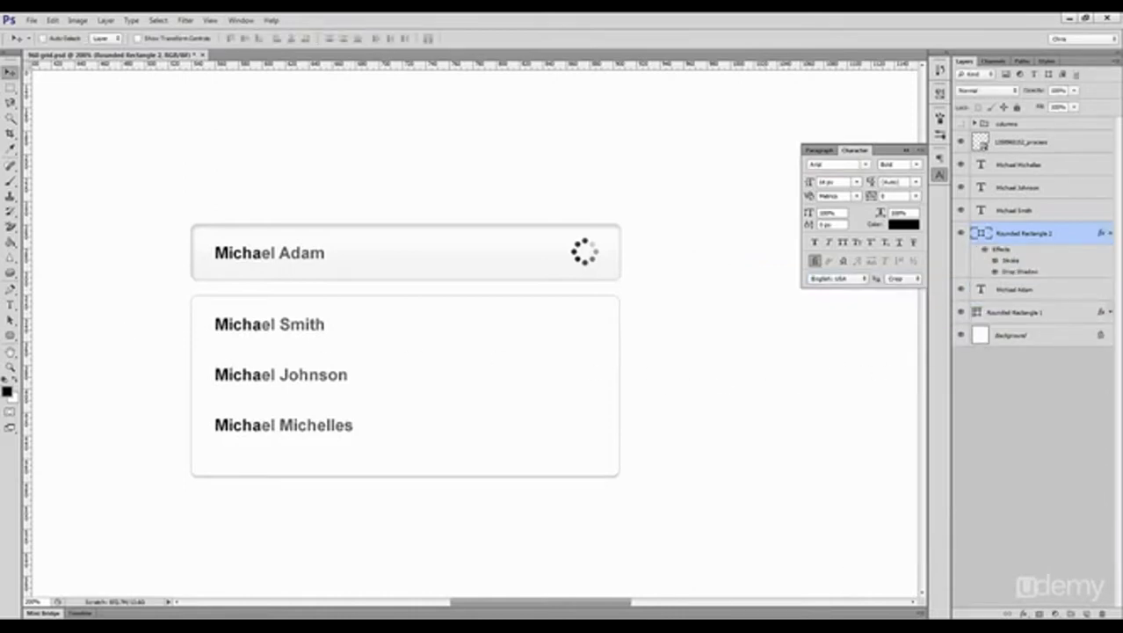
Step: Draw a 1 px divider line across the suggestions panel below the first name, filled with the panel border's colour d9d9d9
click(10, 337)
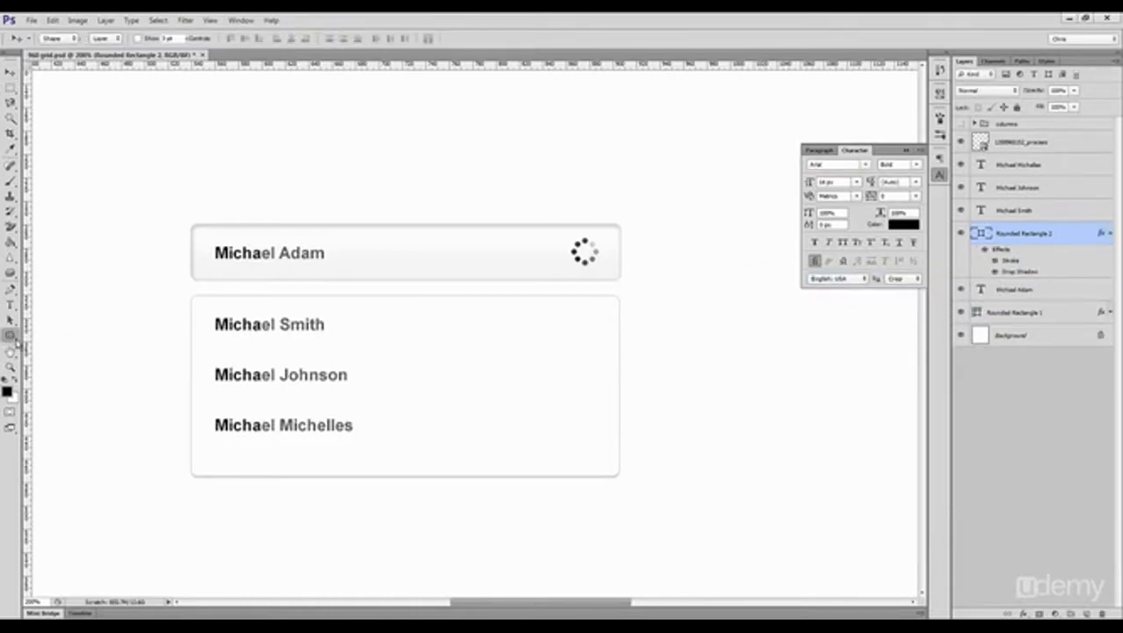
click(54, 378)
drag(191, 349, 618, 359)
double_click(976, 234)
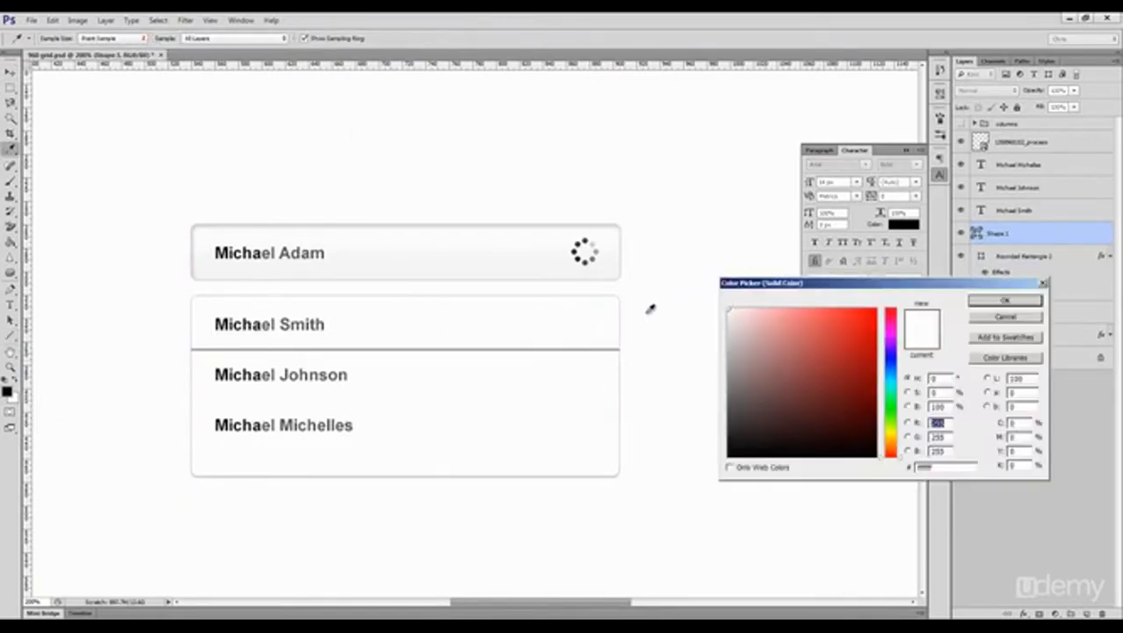
click(622, 330)
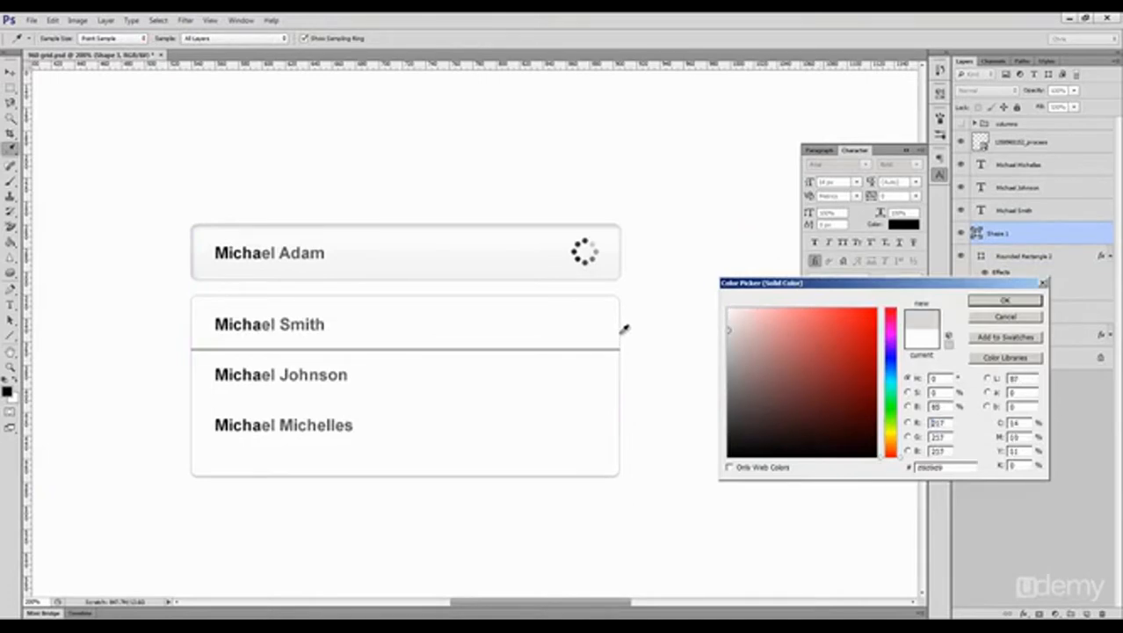
click(1004, 300)
key(ctrl+shift+h)
Step: Centre the divider line vertically between the first and second names in the panel using a temporary selection
scroll(211, 359, up, 3)
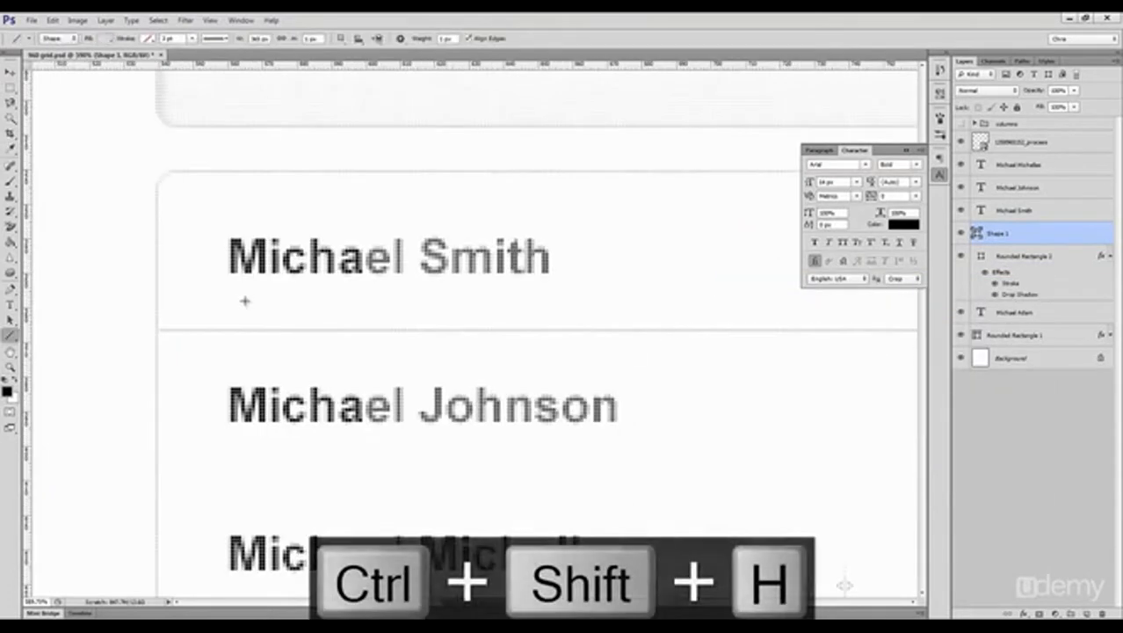
key(m)
drag(228, 275, 318, 379)
key(v)
key(ctrl+d)
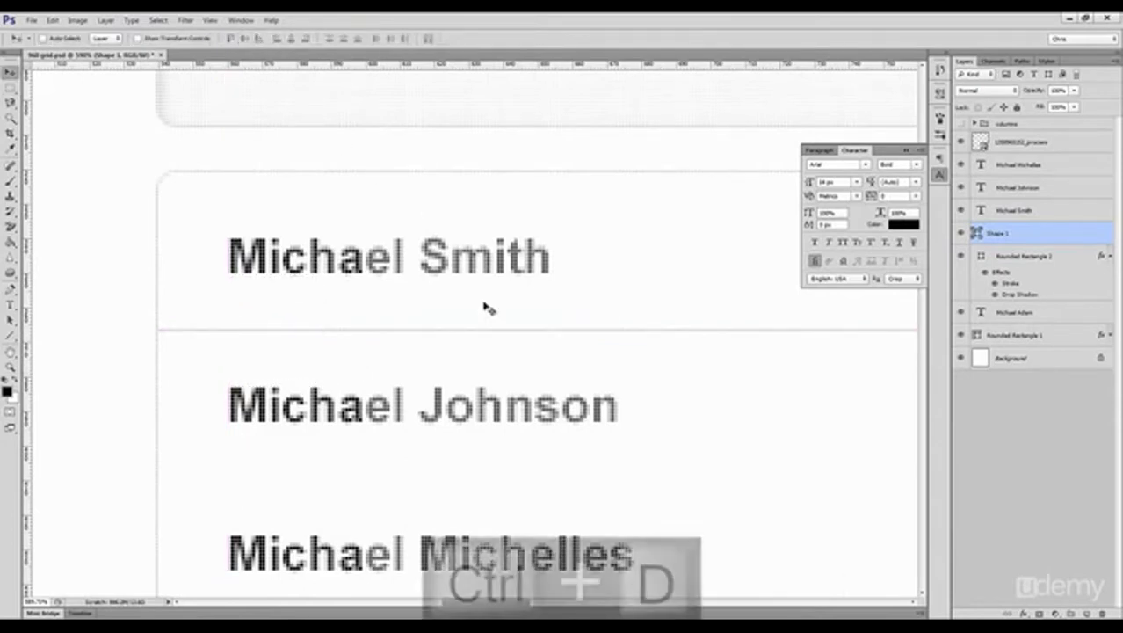
Step: Duplicate the divider line below the second name and centre the copy vertically between the second and third names
scroll(480, 294, down, 5)
scroll(481, 359, up, 4)
drag(437, 328, 440, 412)
key(m)
drag(346, 356, 386, 415)
key(v)
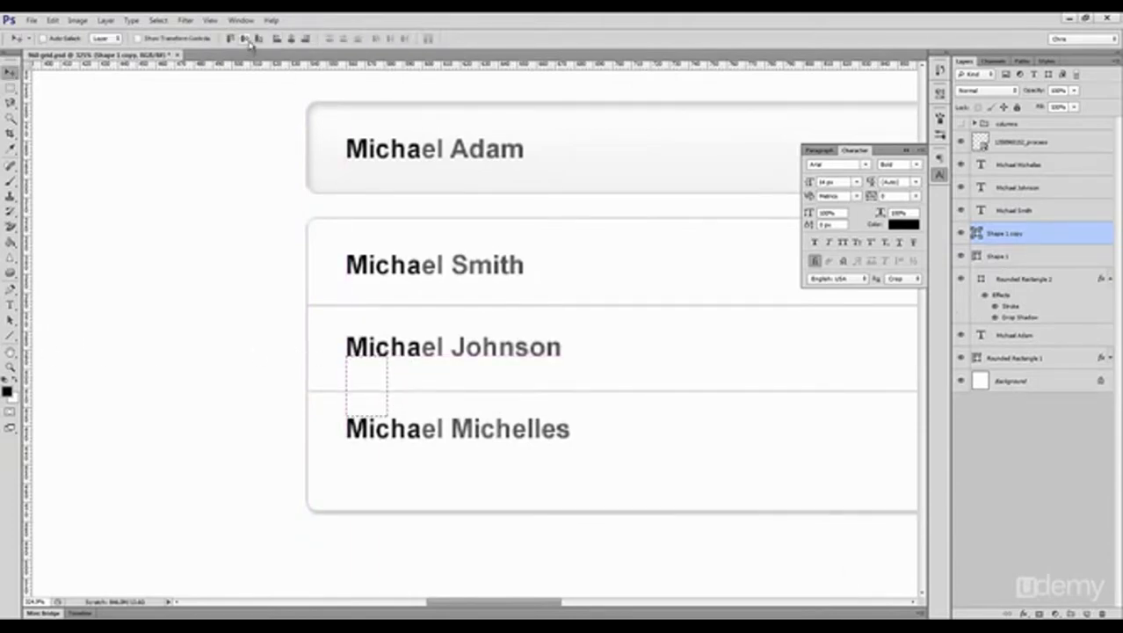
key(ctrl+d)
Step: Shorten the suggestions panel by moving its bottom anchor points up, closer to the third name
key(ctrl+1)
drag(545, 371, 487, 384)
key(z)
ctrl+click(484, 384)
key(a)
drag(614, 283, 239, 429)
drag(253, 386, 614, 399)
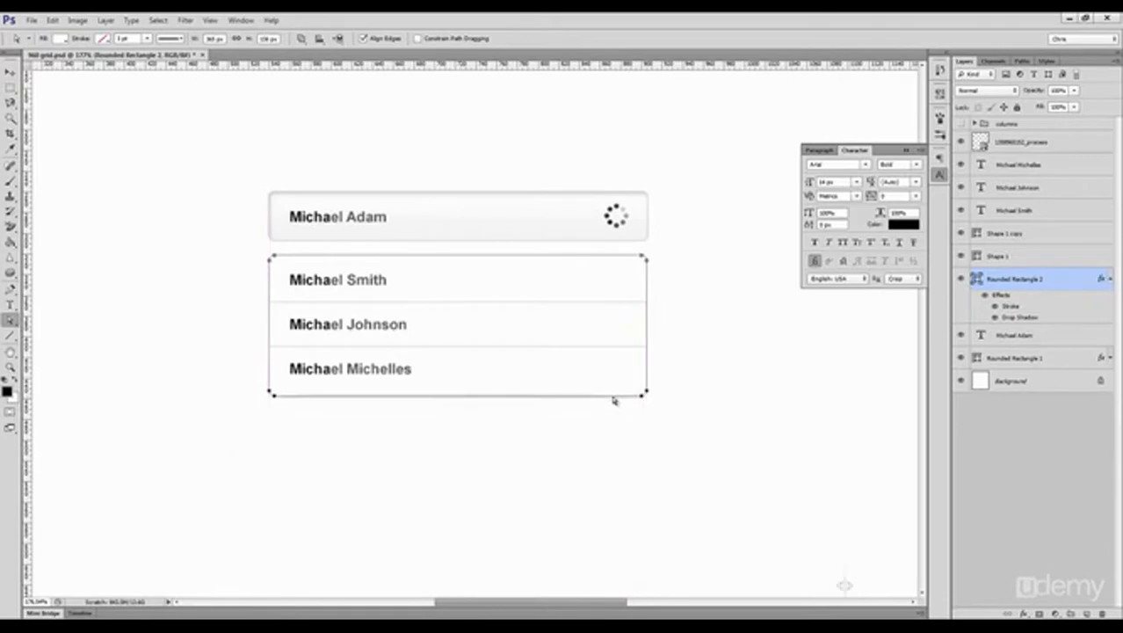
key(v)
key(ctrl+1)
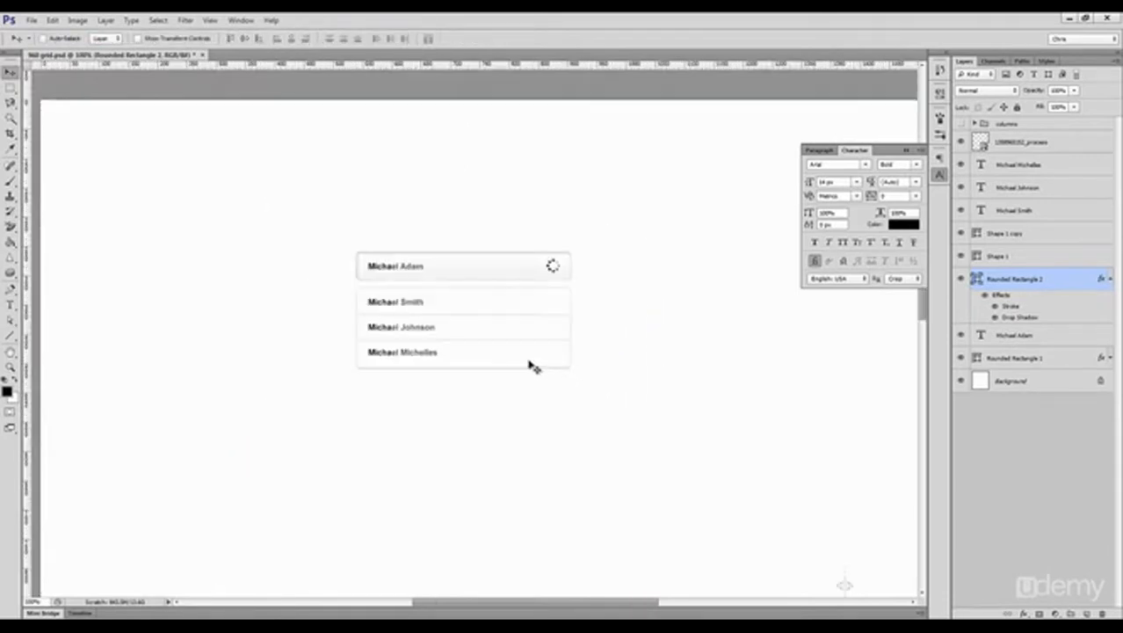
Step: Copy the layer style of the search bar's rounded rectangle
click(528, 268)
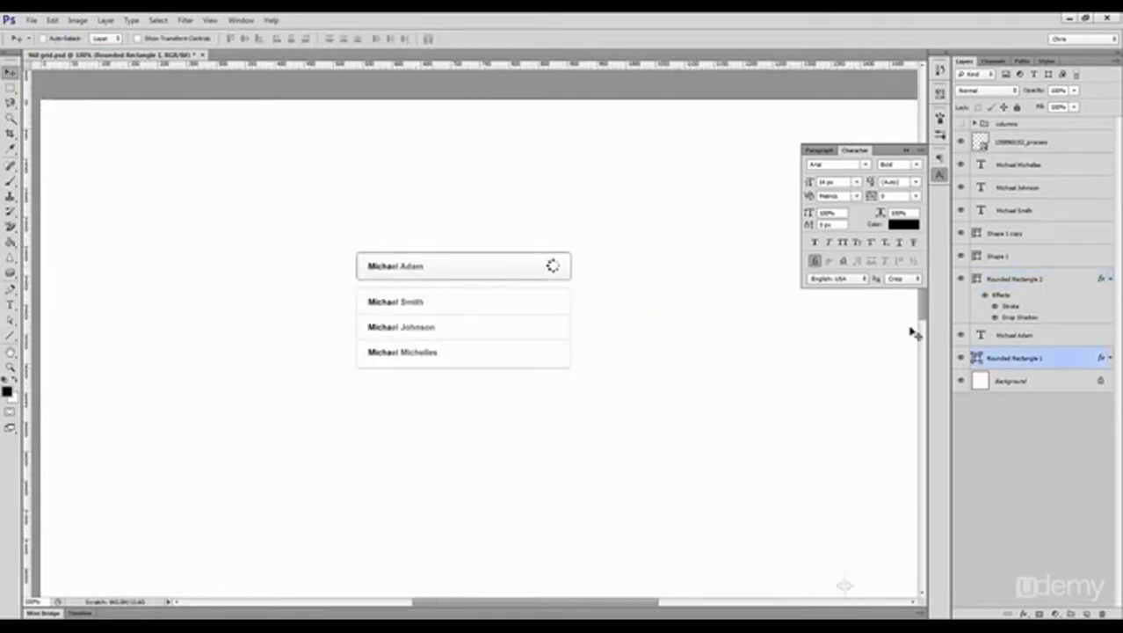
right_click(1033, 356)
click(1064, 181)
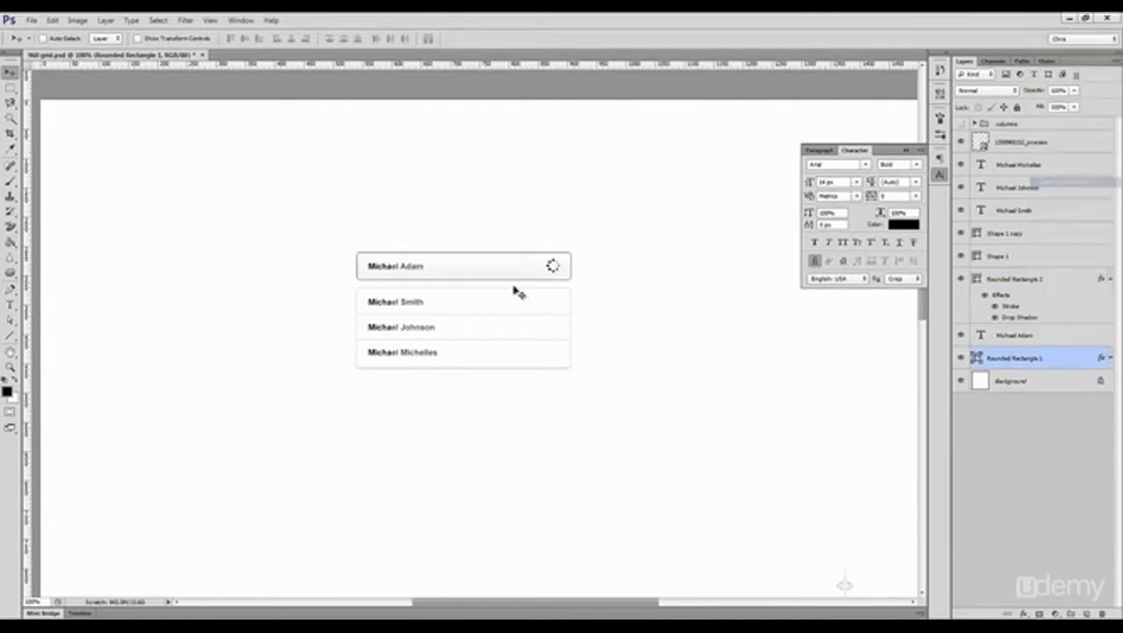
Step: Draw a wide rectangle about 620 px wide and 52 px high below the suggestions panel and paste the copied layer style onto it
click(11, 338)
right_click(11, 339)
click(70, 331)
mouse_move(345, 407)
mouse_down()
mouse_move(679, 448)
mouse_move(707, 438)
mouse_up()
right_click(999, 358)
click(1055, 195)
key(ctrl+shift+h)
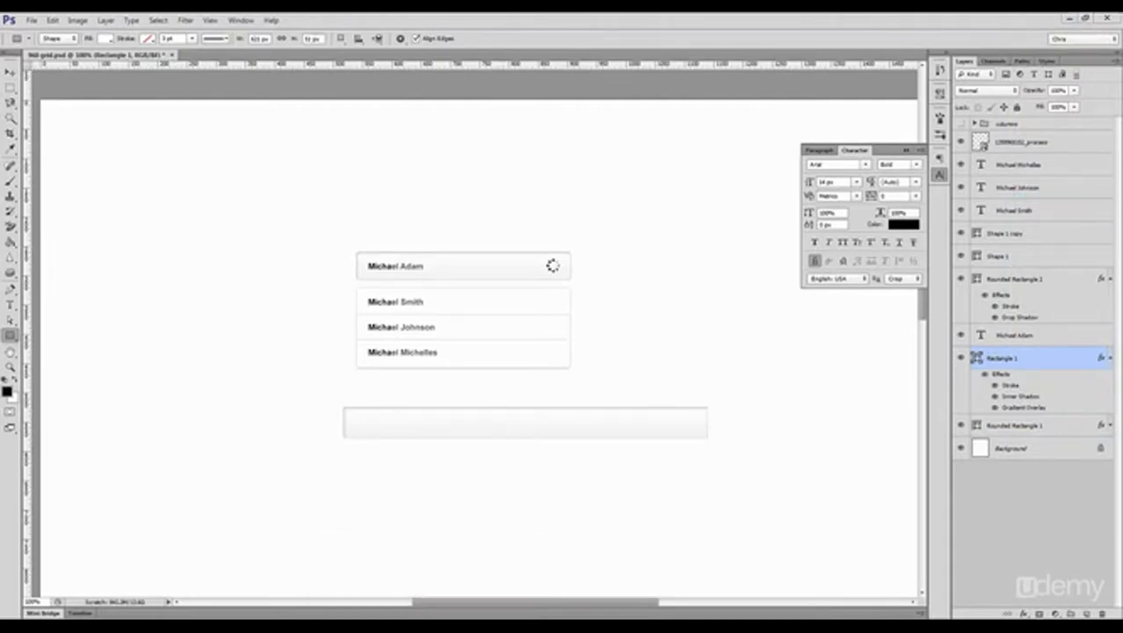
Step: Draw a rounded rectangle about 815 px wide and 92 px high beneath the styled rectangle and paste the copied layer style onto it
right_click(12, 339)
click(71, 344)
key(ctrl+z)
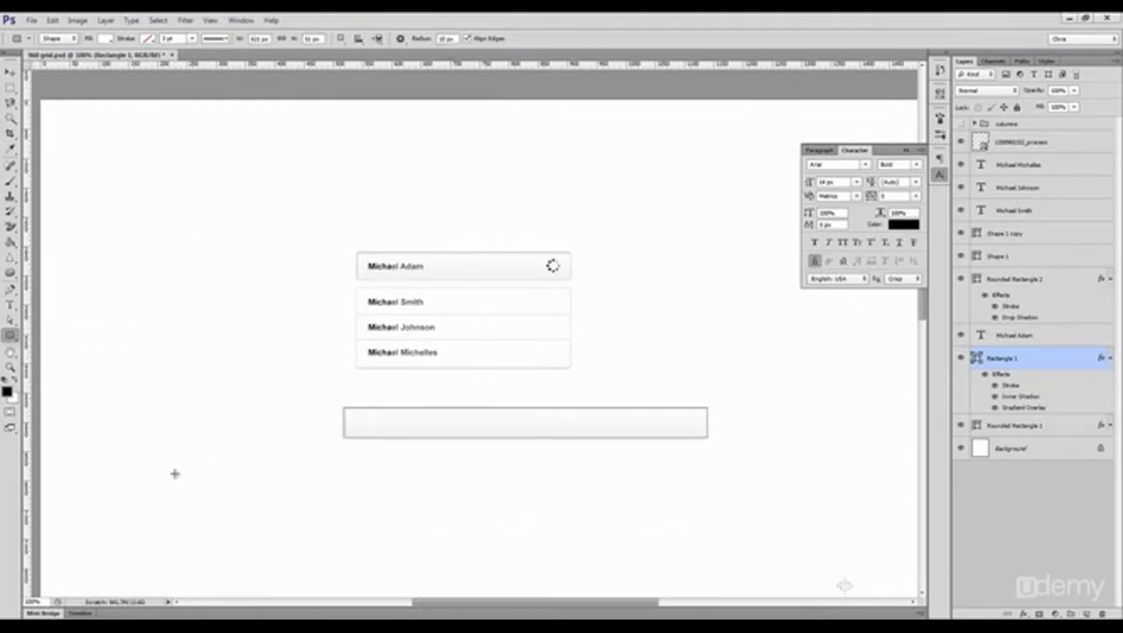
drag(170, 468, 647, 522)
right_click(1040, 347)
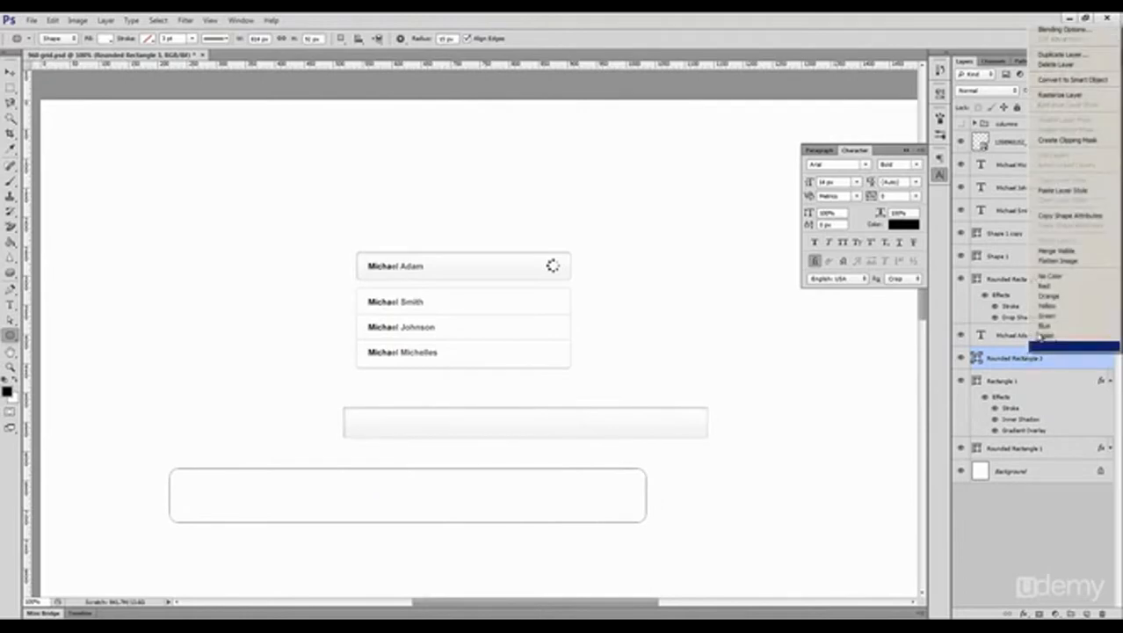
click(1070, 191)
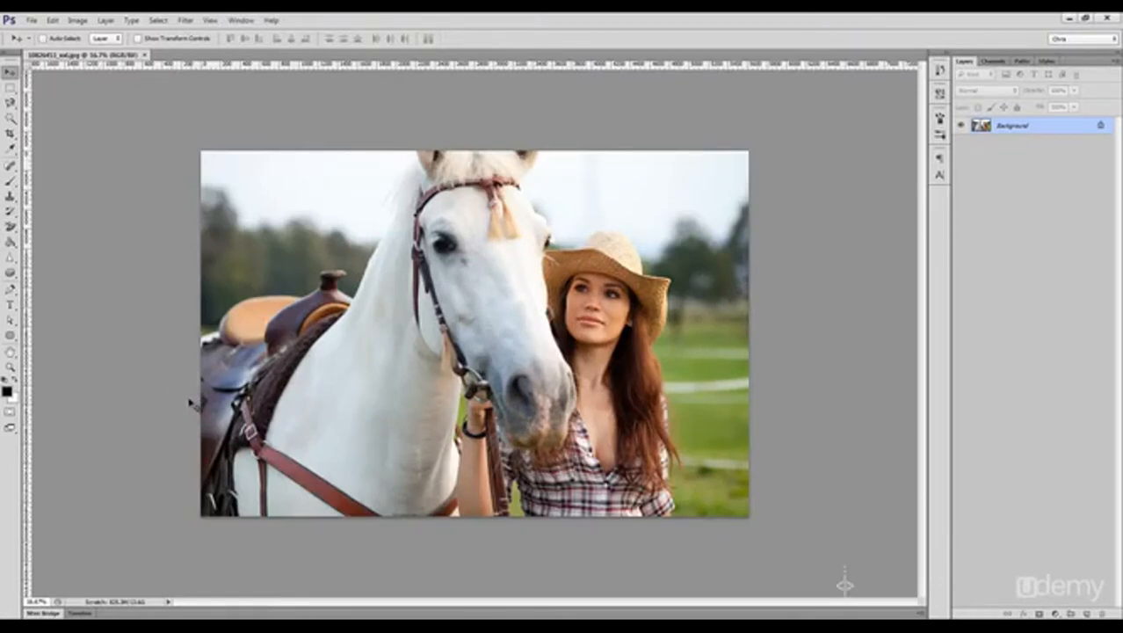
Step: In the horse photo document, set the background colour to red with R 255 and the foreground colour to dark red 631c1c
click(7, 391)
text(255)
key(Return)
key(x)
click(7, 390)
click(834, 399)
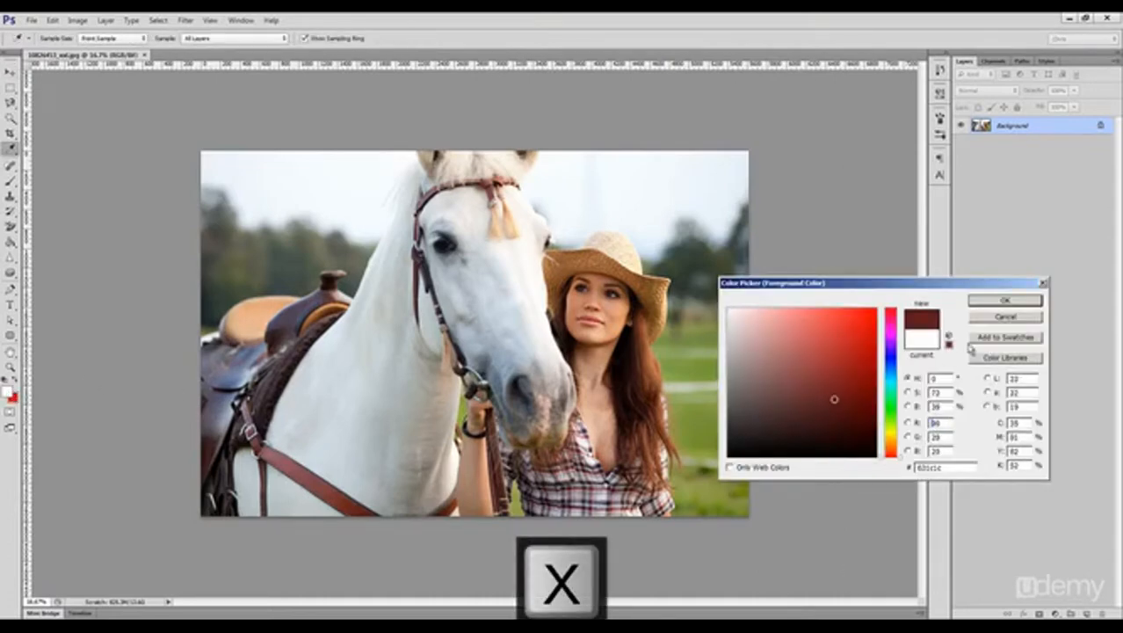
click(1006, 301)
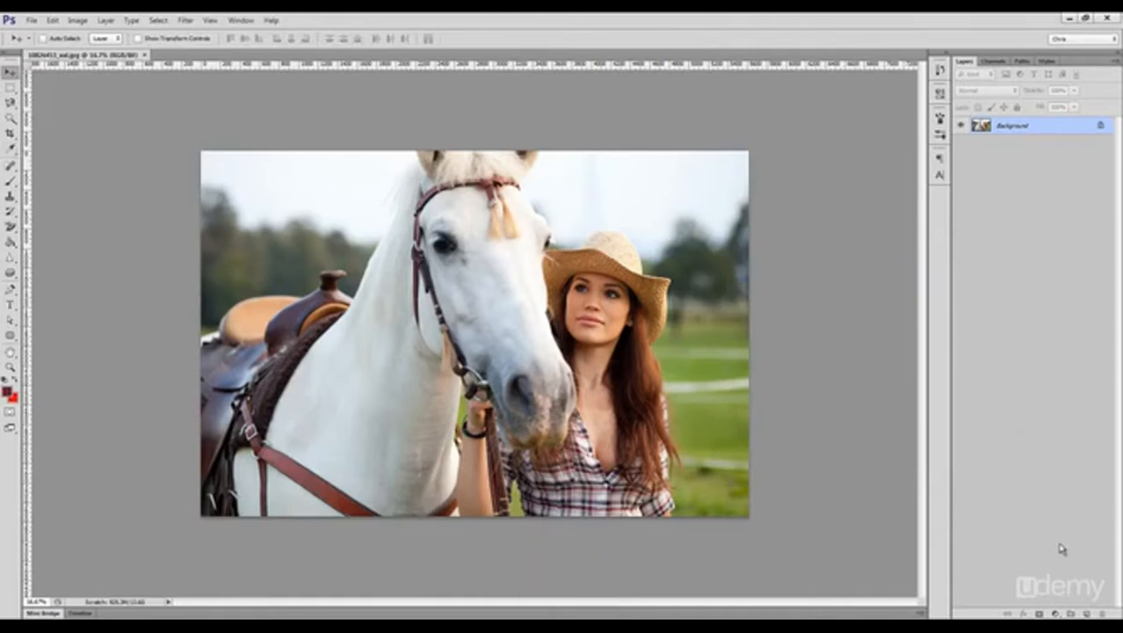
Step: Add a Black & White adjustment layer with the Default preset above the photo
click(1056, 612)
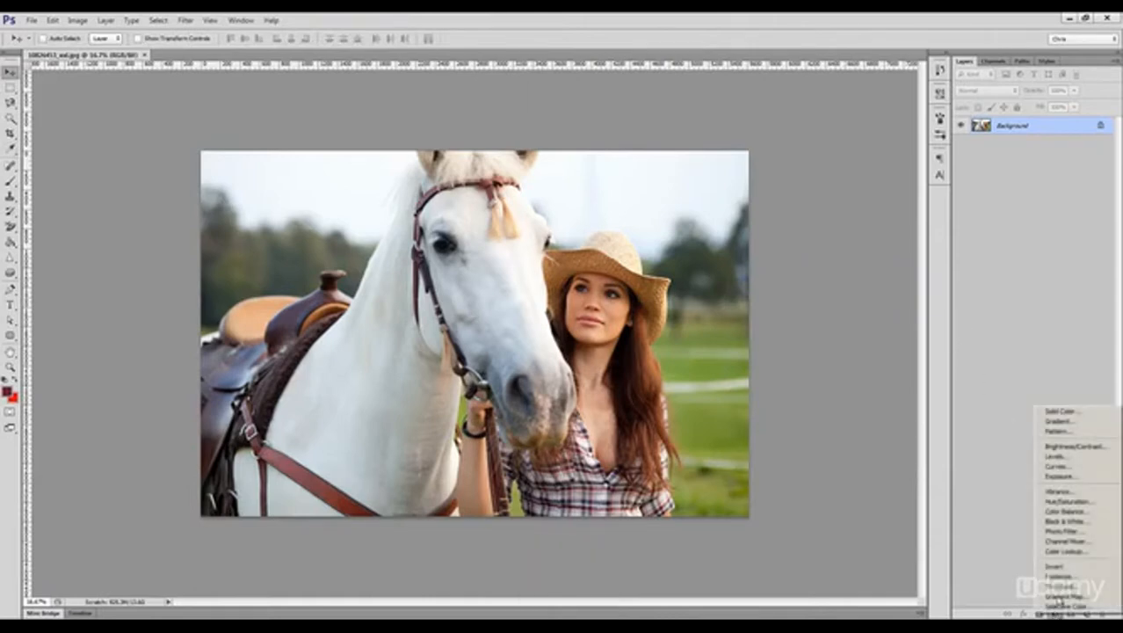
click(1087, 522)
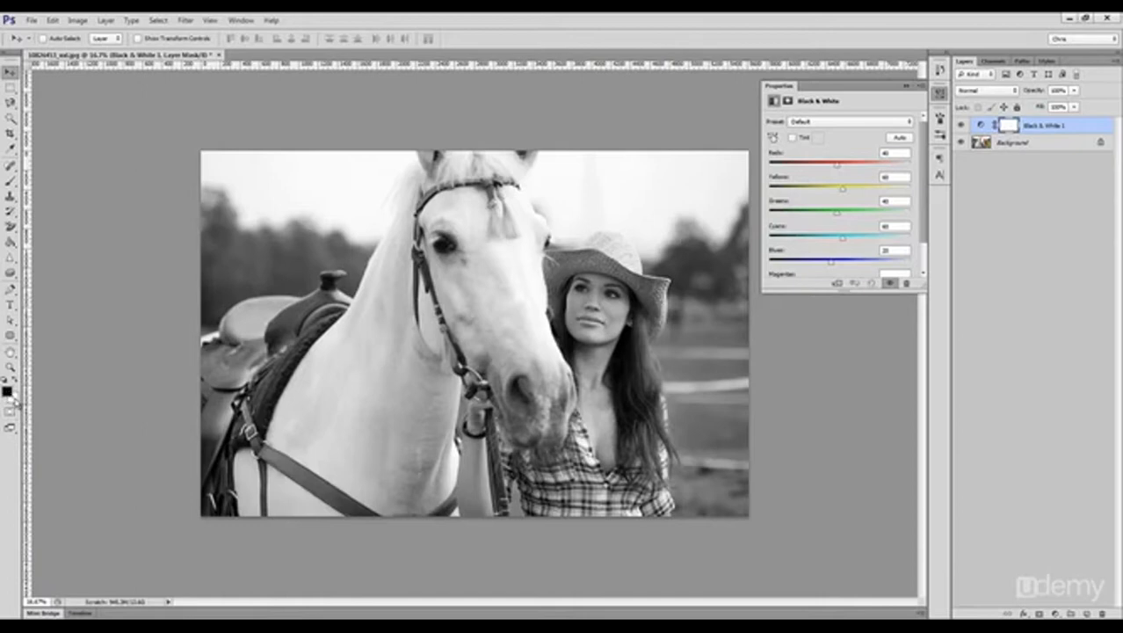
click(940, 94)
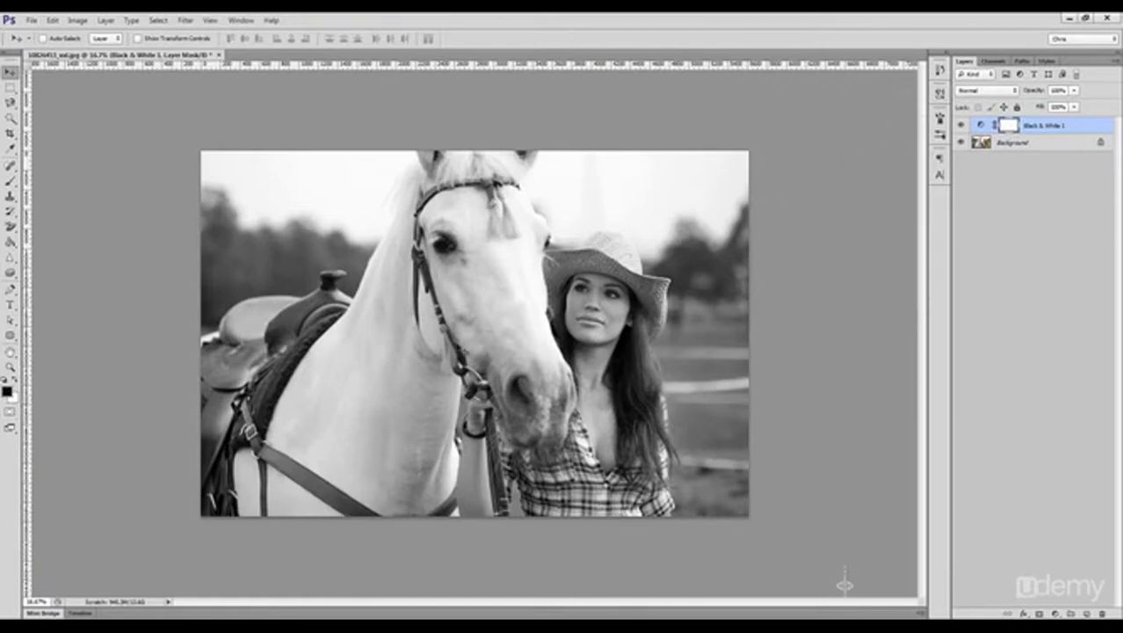
Step: Paint black on the adjustment layer's mask with an enlarged Brush across the horse and the woman's hat to reveal colour
key(b)
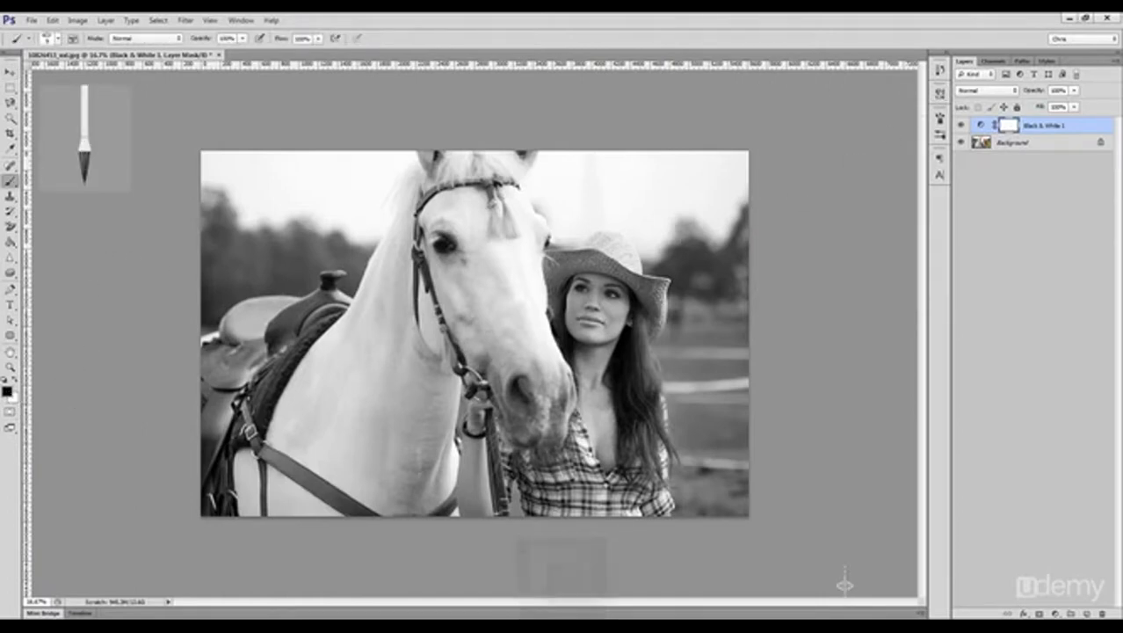
key(bracketright)
key(bracketright)
key(bracketright)
key(bracketright)
key(bracketright)
key(bracketright)
mouse_move(539, 341)
mouse_down()
mouse_move(441, 347)
mouse_move(666, 322)
mouse_move(606, 294)
mouse_move(532, 303)
mouse_move(591, 282)
mouse_move(601, 292)
mouse_move(594, 268)
mouse_move(539, 305)
mouse_up()
Step: Using white and an enlarged solid round brush tip, paint on the mask over the hat to hide the revealed colour
key(x)
click(939, 118)
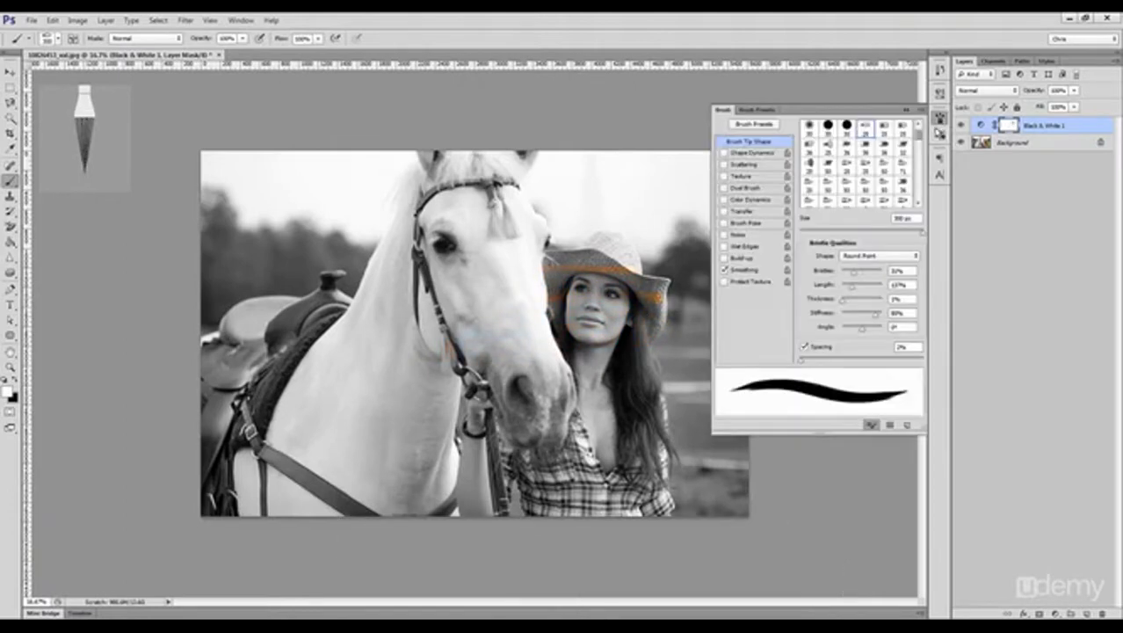
click(846, 126)
click(844, 584)
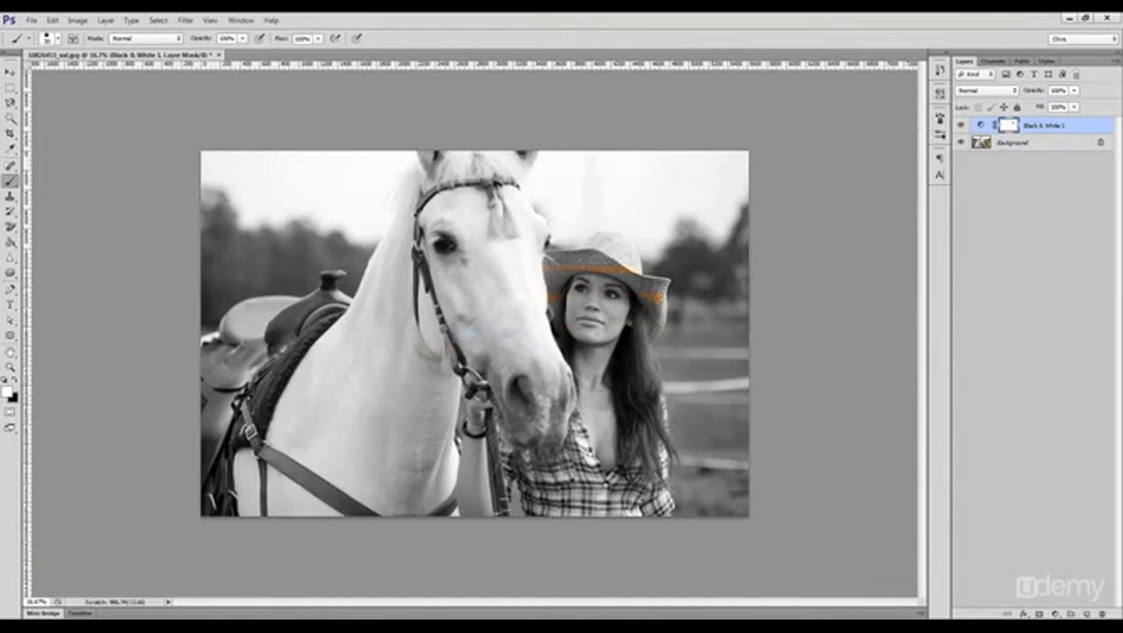
key(])
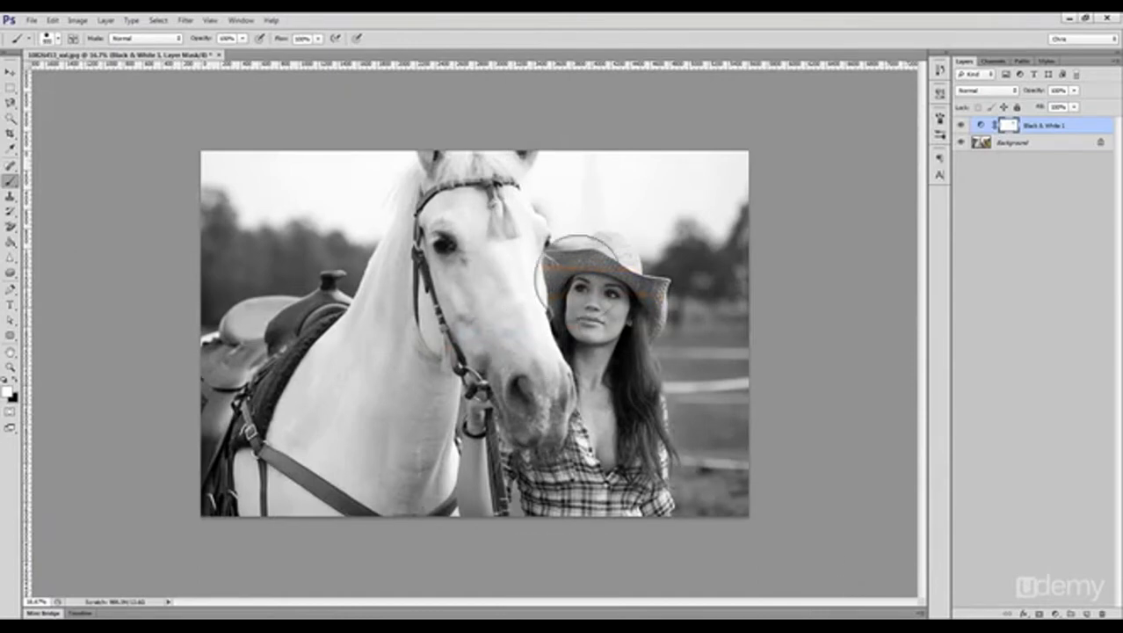
Step: Paint black on the mask again from the horse's neck to the woman's hat with the large round brush
key(x)
mouse_move(407, 320)
mouse_down()
mouse_move(627, 282)
mouse_move(486, 289)
mouse_move(621, 262)
mouse_up()
key(v)
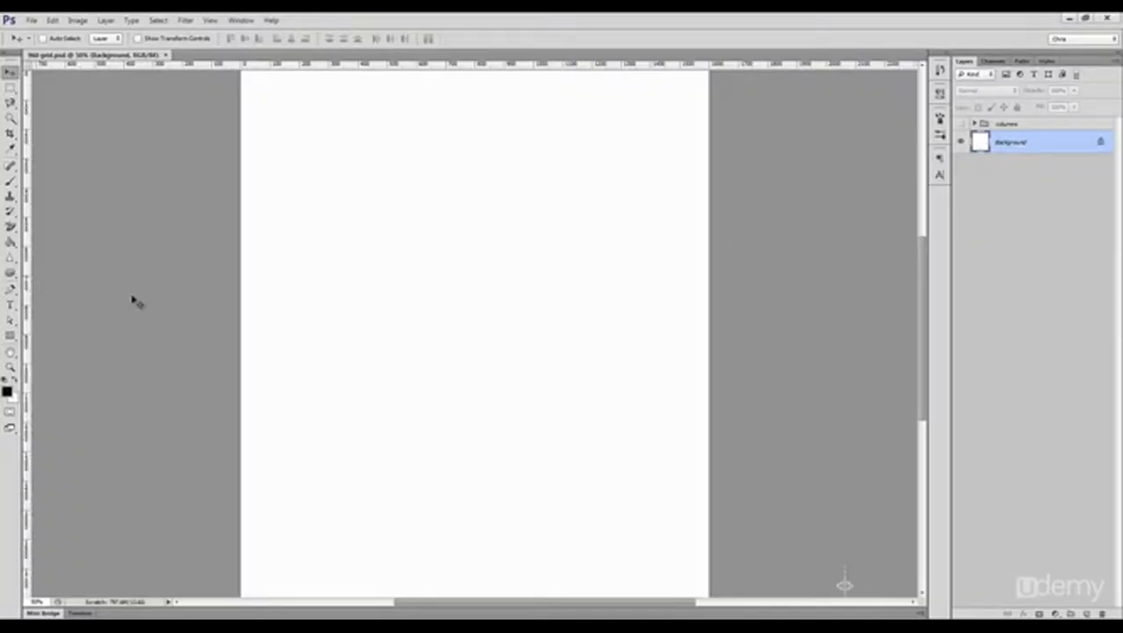
Step: In the 960 grid document, show the guides and draw a rectangle 960 px wide and about 349 px high across all columns
scroll(226, 388, up, 2)
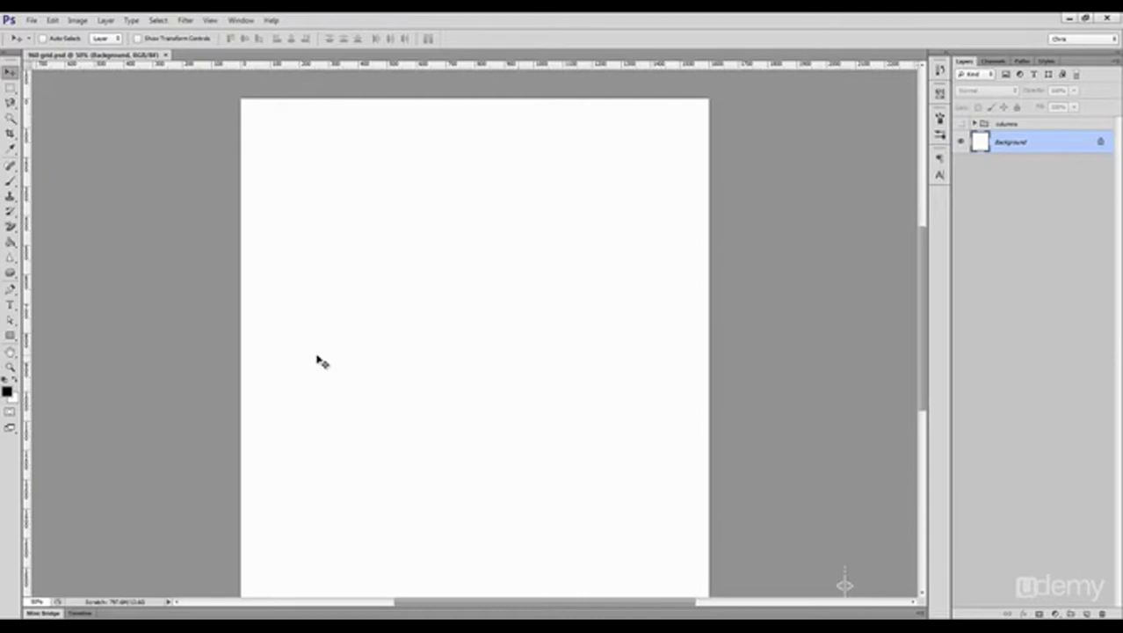
click(11, 339)
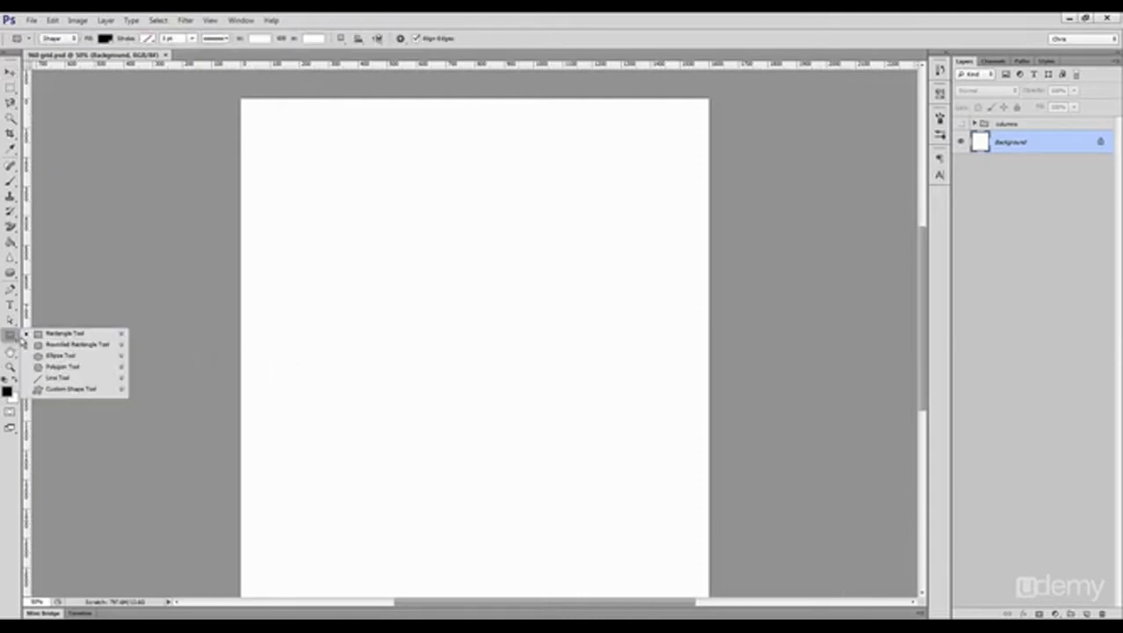
click(67, 335)
key(ctrl+1)
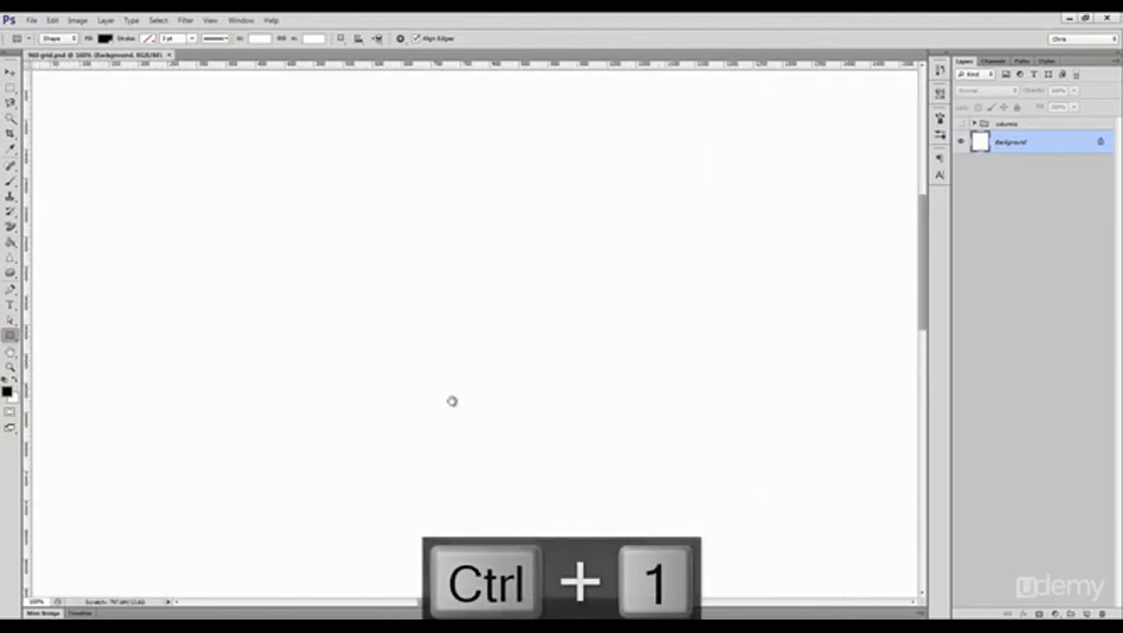
key(ctrl+semicolon)
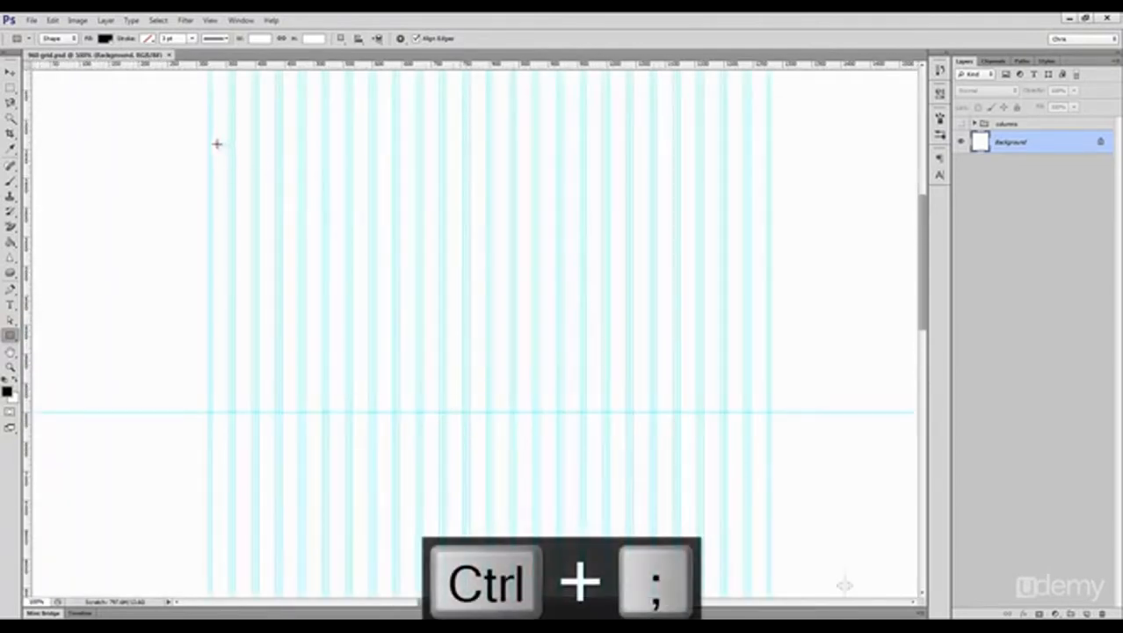
drag(209, 140, 770, 343)
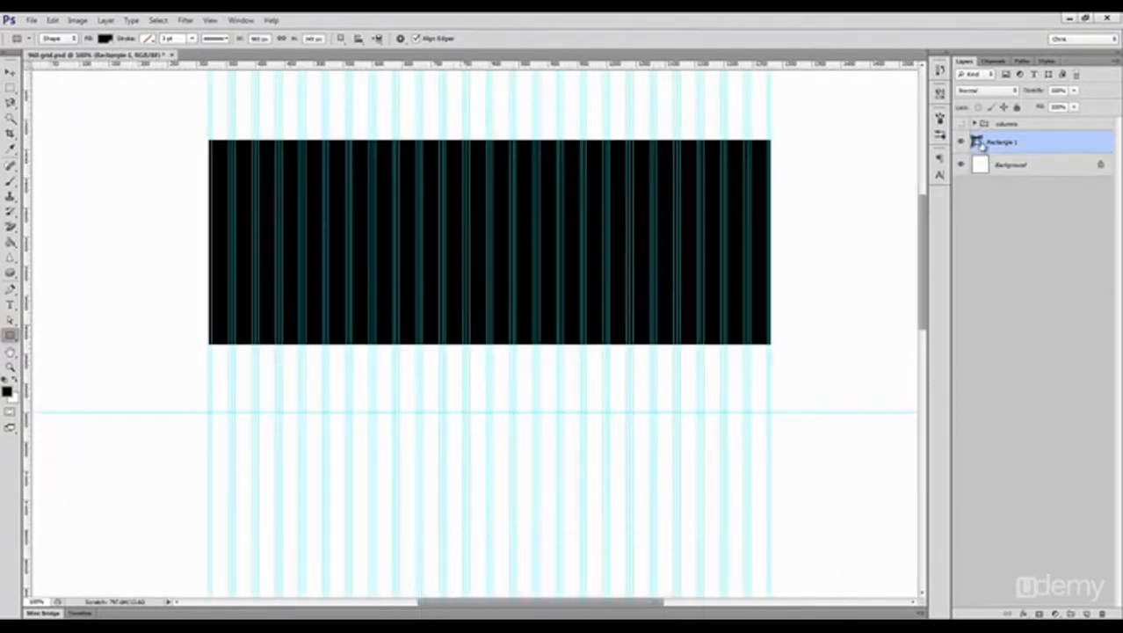
Step: Change the rectangle's fill colour to blue 1b52ac
double_click(977, 143)
click(890, 367)
click(852, 356)
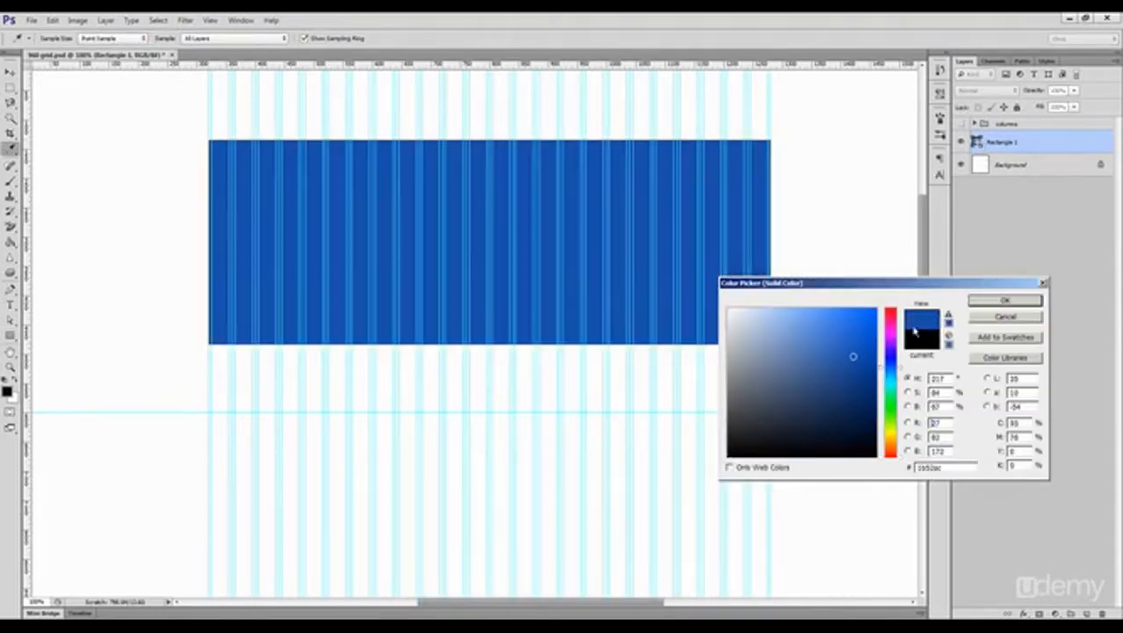
click(1004, 300)
Step: Convert the blue rectangle to a smart object and hide the guides
right_click(1025, 143)
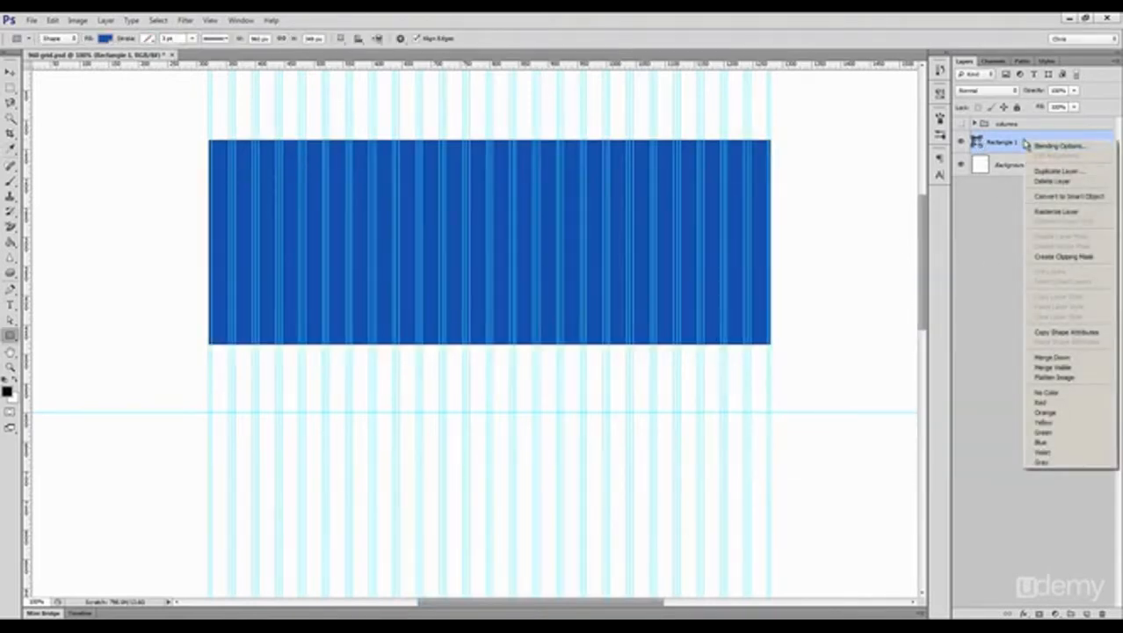
click(1067, 196)
key(ctrl+semicolon)
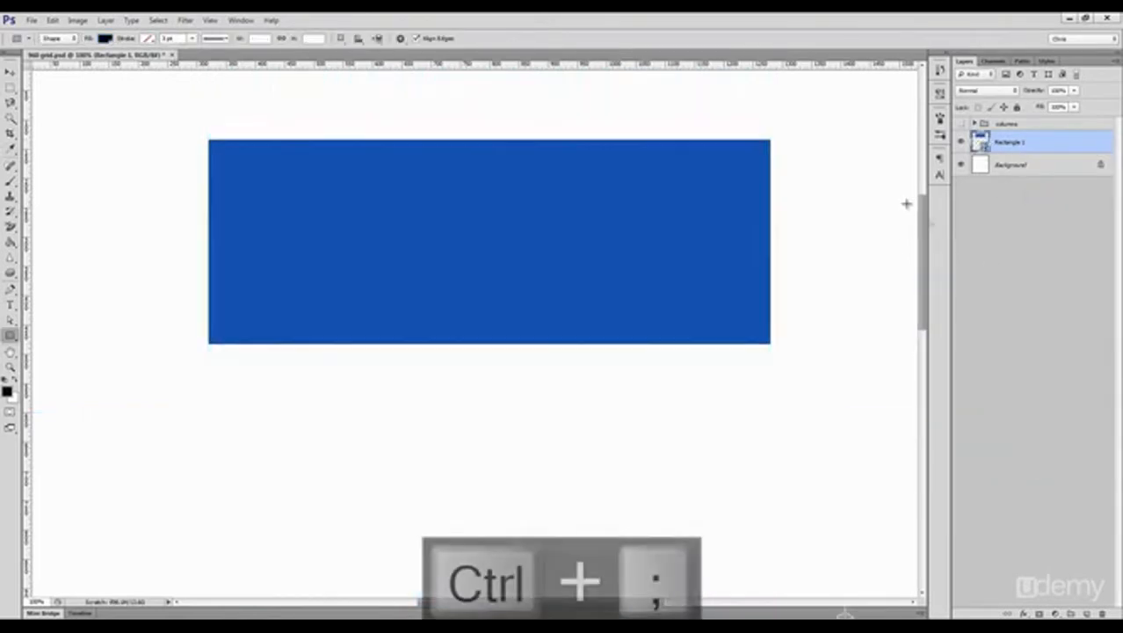
Step: Start the Lighting Effects filter on the blue rectangle and move the point light to the rectangle's centre
click(185, 19)
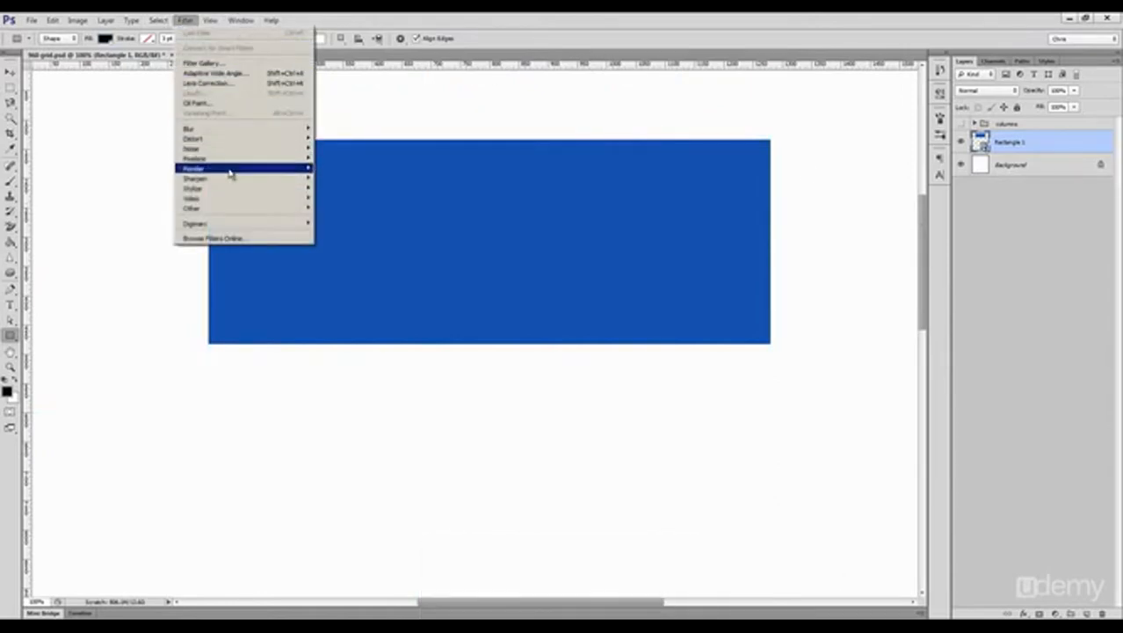
mouse_move(229, 170)
click(350, 208)
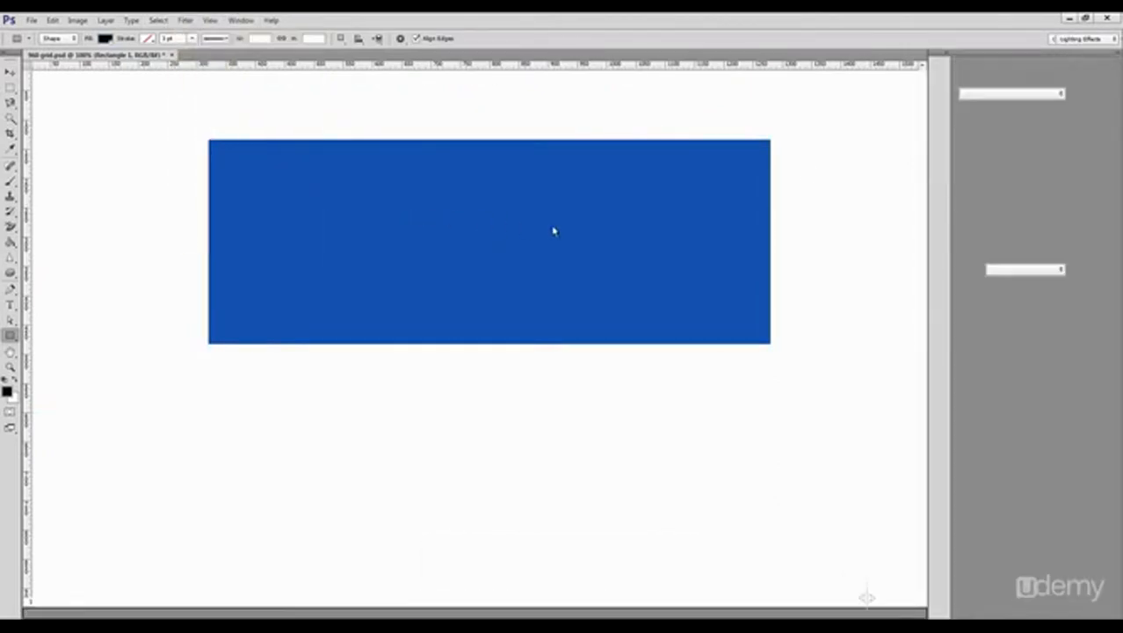
drag(644, 432, 521, 204)
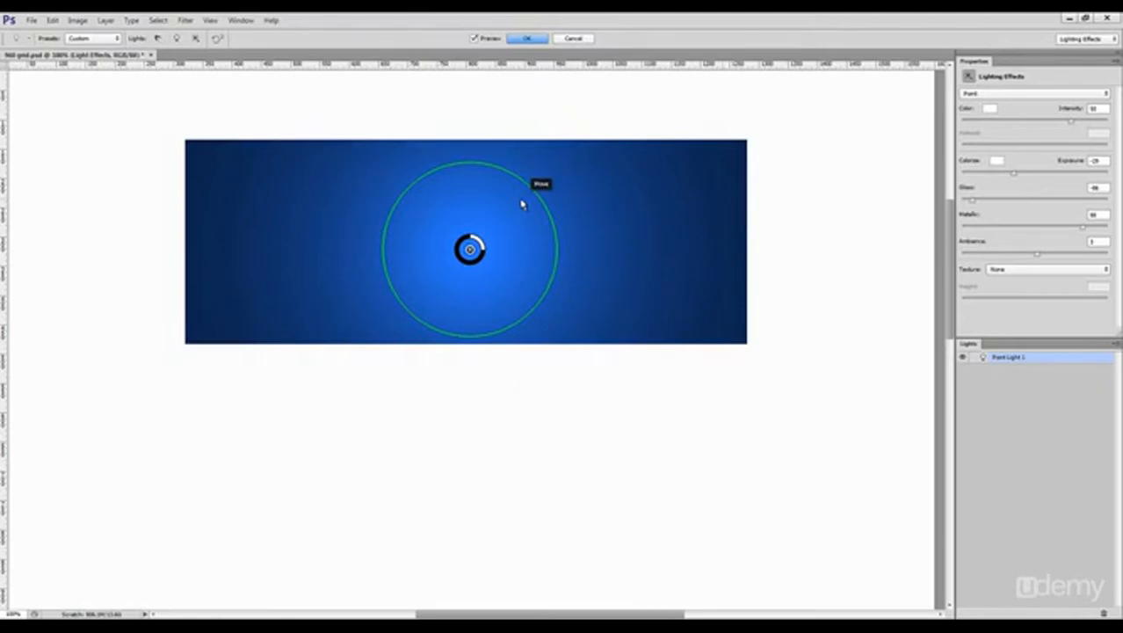
Step: Try the Spot and Infinite light types and return the light to Point
click(1030, 94)
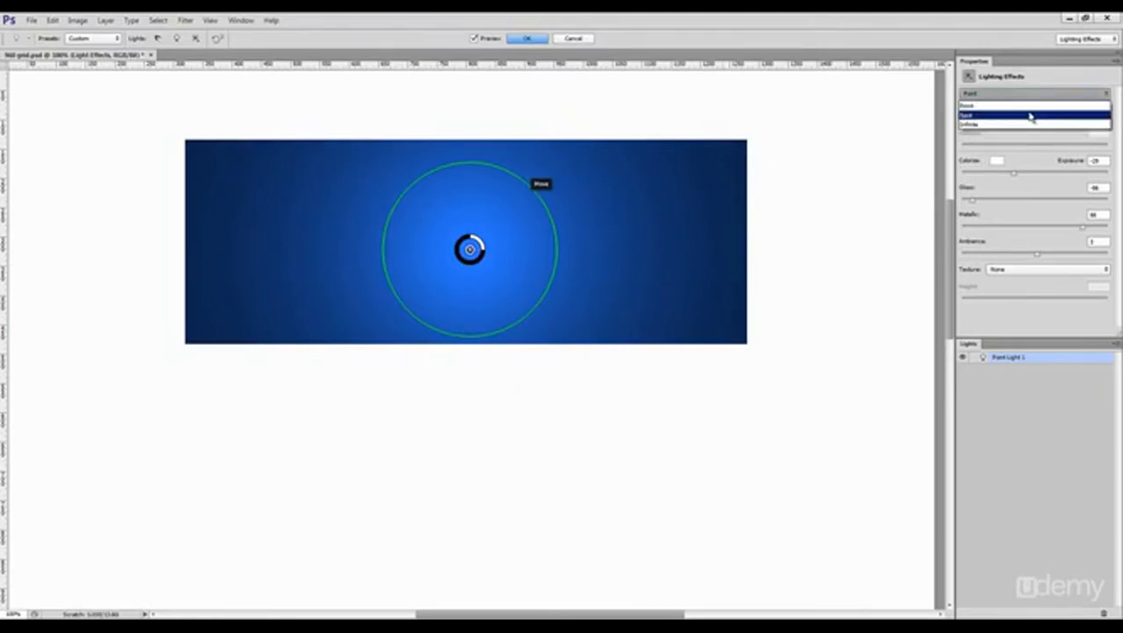
click(1031, 116)
click(1028, 94)
click(1015, 124)
click(1028, 94)
click(1007, 107)
Step: Place the enlarged point light just below the rectangle's lower edge, with gloss at -23 and metallic at 56
drag(518, 473, 514, 277)
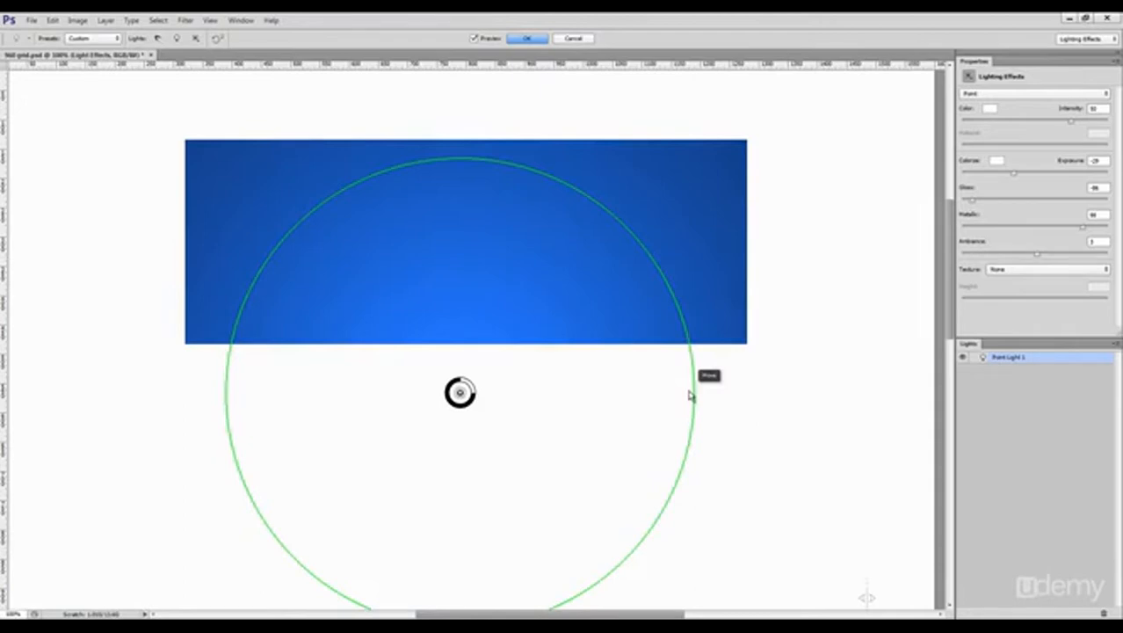
mouse_move(1020, 200)
mouse_down()
mouse_move(980, 200)
mouse_move(1045, 197)
mouse_move(1017, 204)
mouse_move(1011, 226)
mouse_move(1076, 227)
mouse_up()
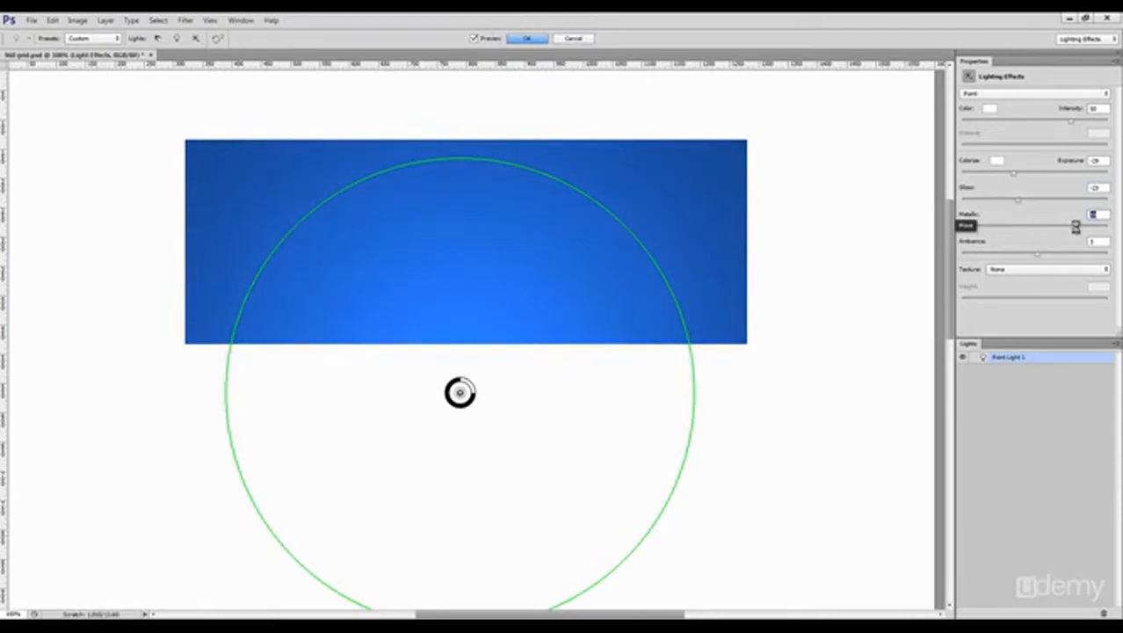
drag(607, 393, 617, 371)
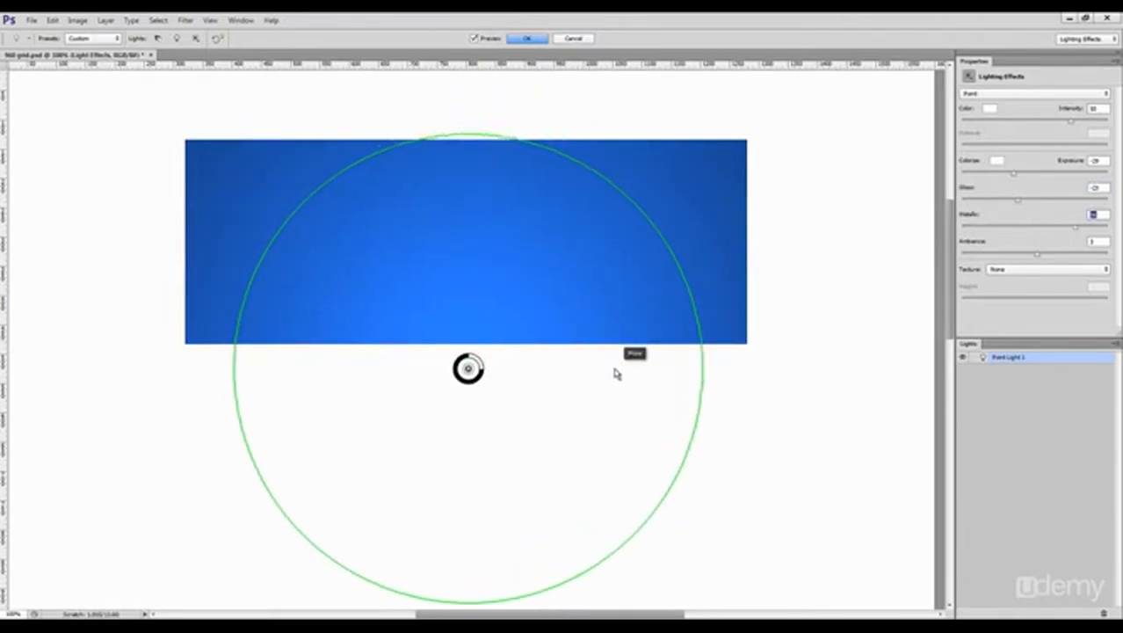
Step: Colour the point light red, set its intensity to 64 and move it up onto the rectangle's lower part
drag(1042, 128, 1038, 120)
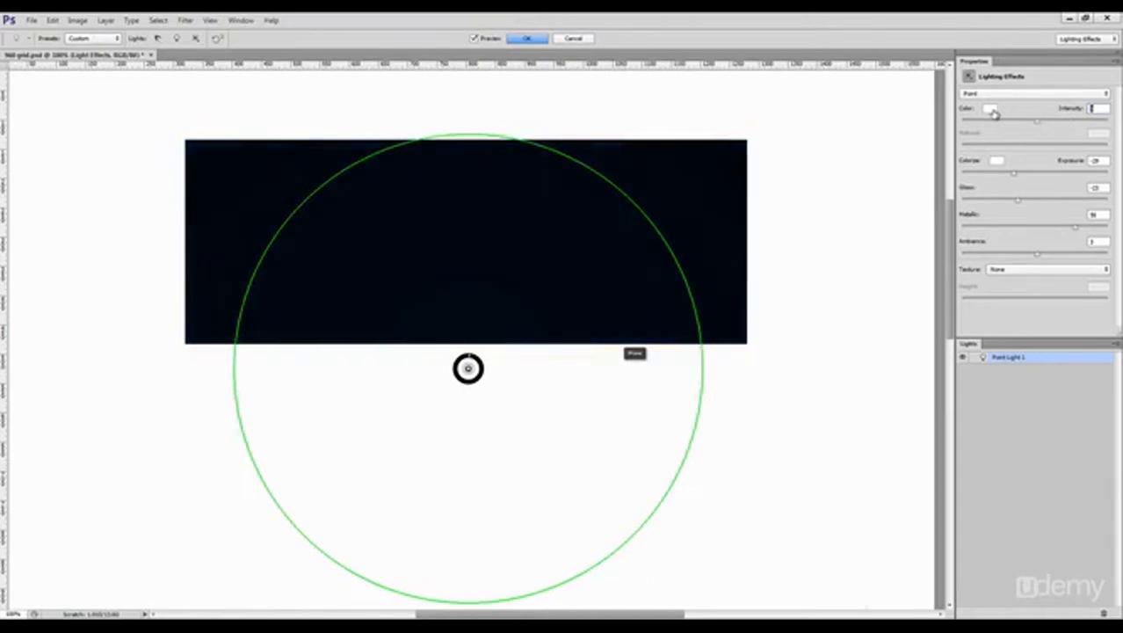
click(992, 109)
click(886, 314)
click(1002, 300)
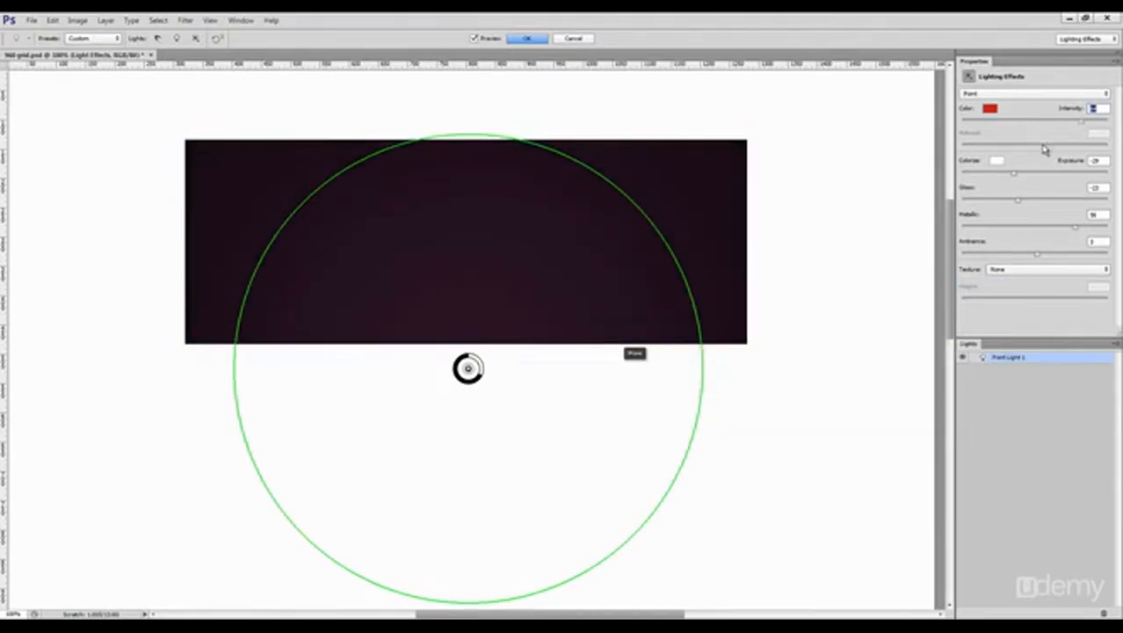
drag(629, 314, 609, 231)
Step: Raise the exposure slightly above zero, set the ambient colour to dark red and move the light up to the rectangle's middle
drag(1015, 172, 1037, 173)
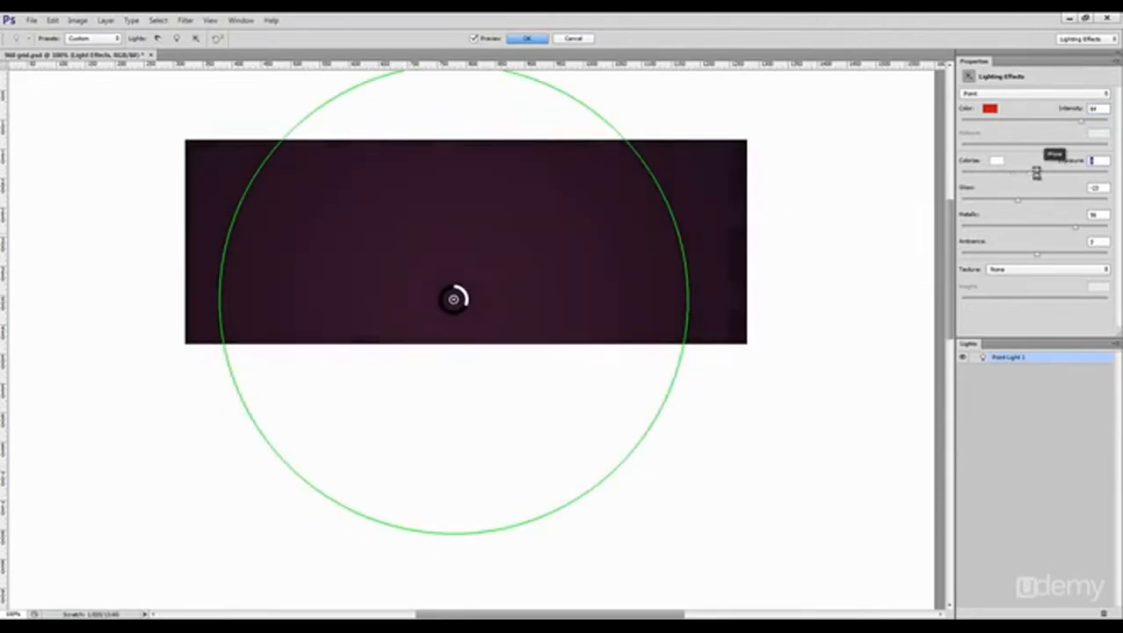
click(996, 160)
click(864, 311)
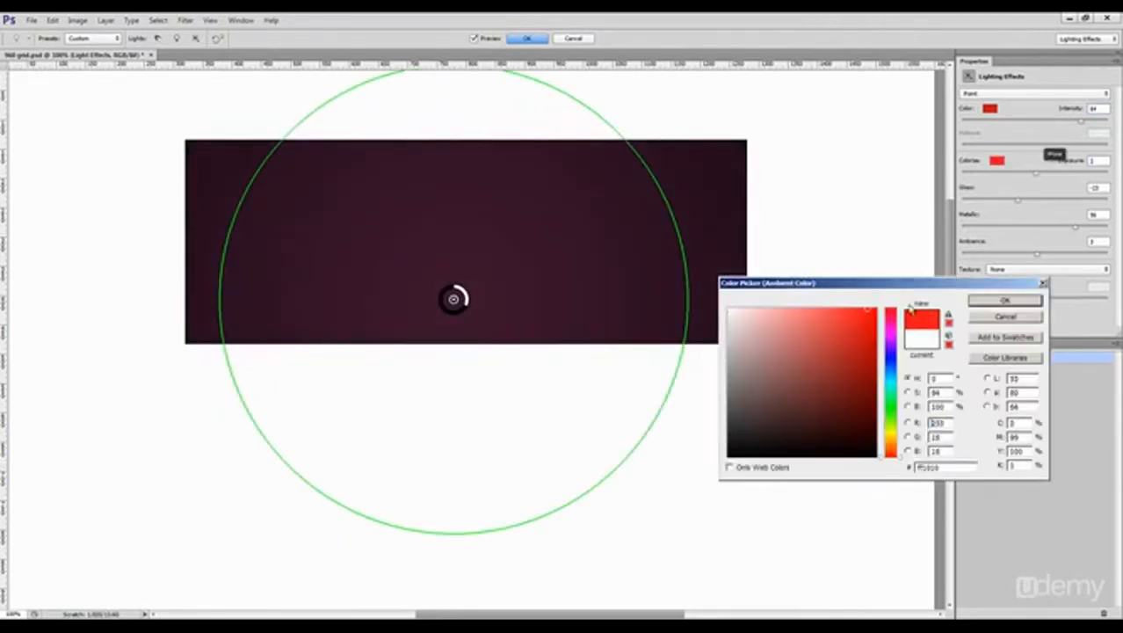
click(864, 373)
click(991, 303)
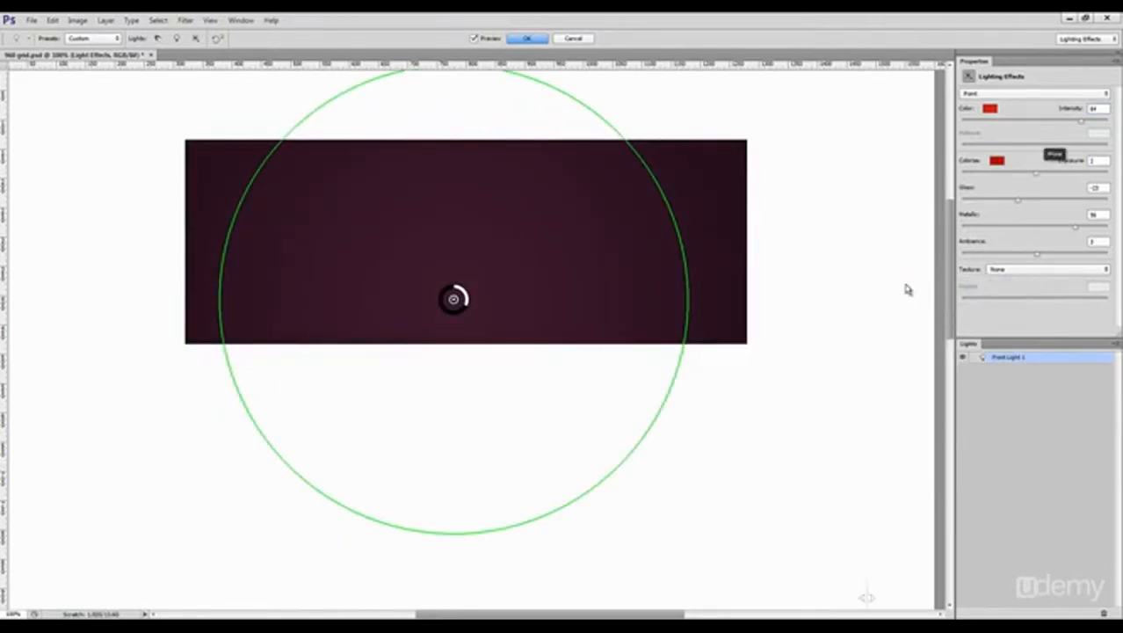
drag(521, 223, 519, 187)
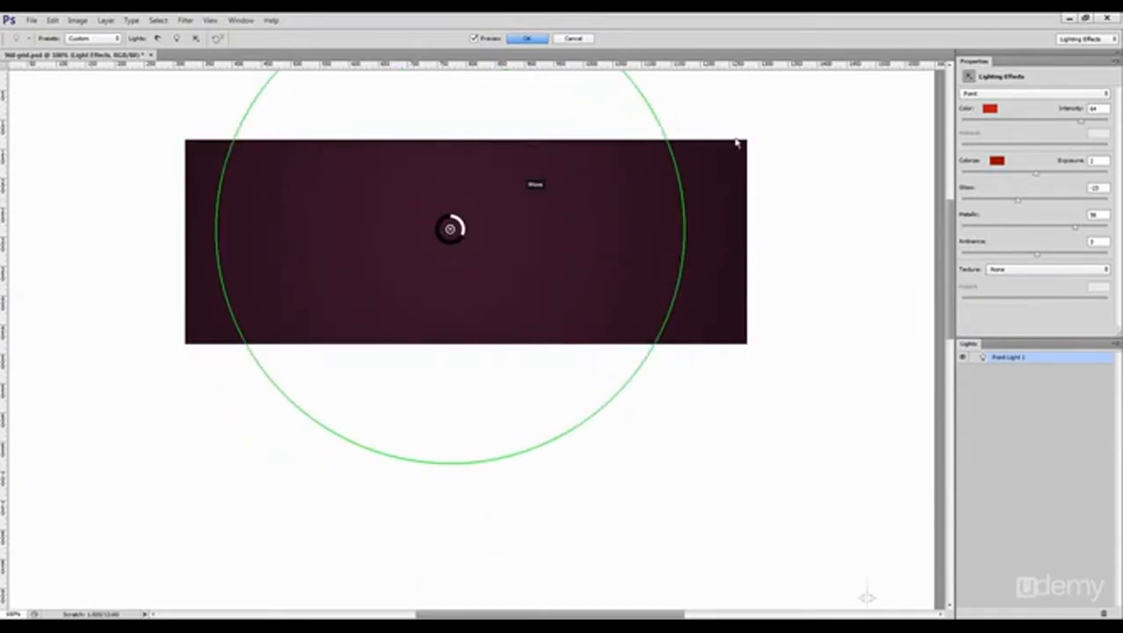
Step: Change the light colour to a muted pink and apply the lighting effects to the rectangle
click(990, 108)
drag(818, 316, 718, 283)
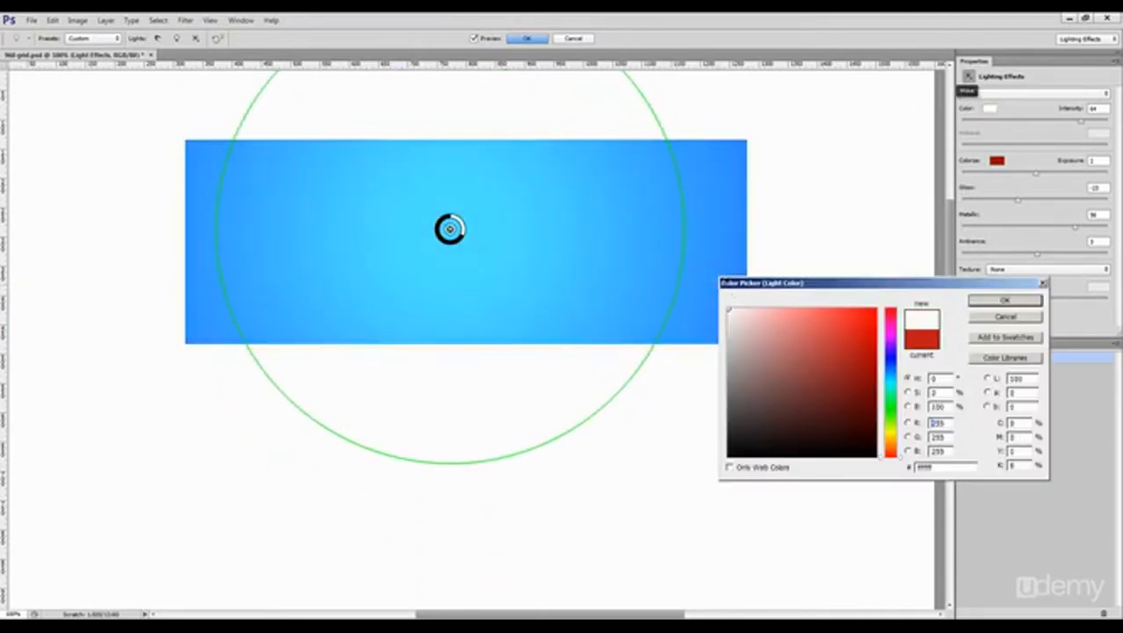
click(746, 317)
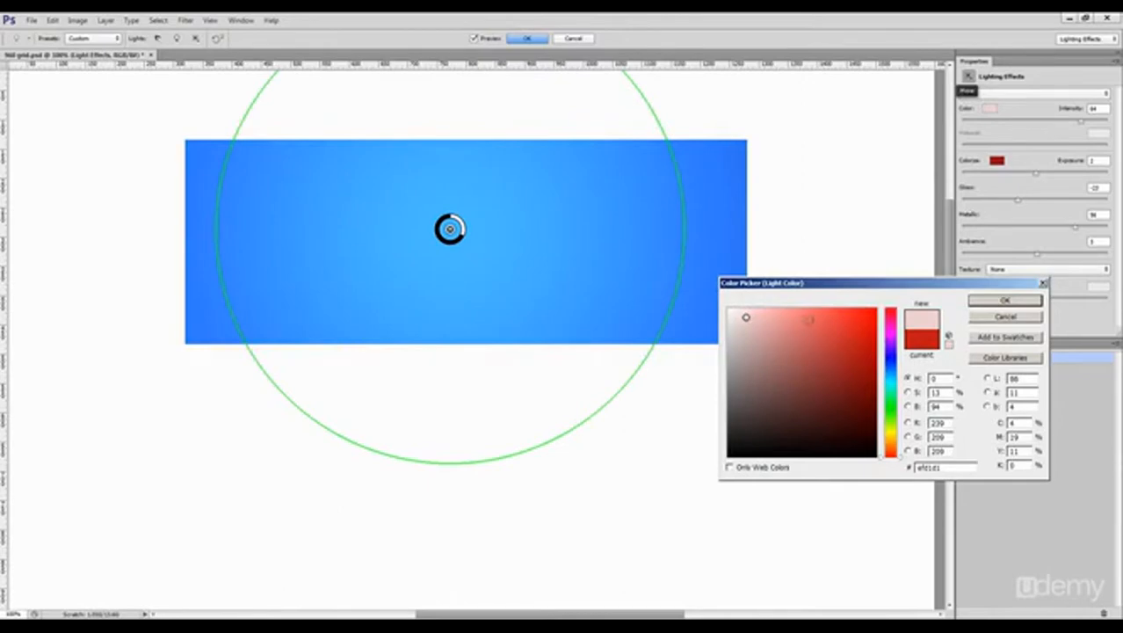
click(779, 332)
click(1002, 300)
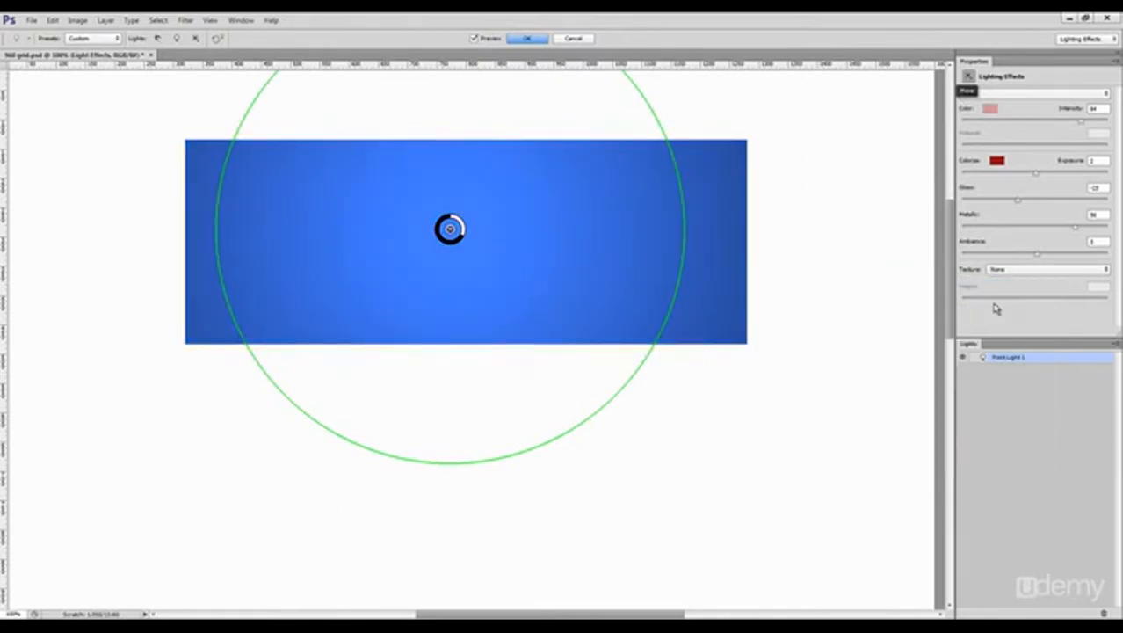
click(525, 38)
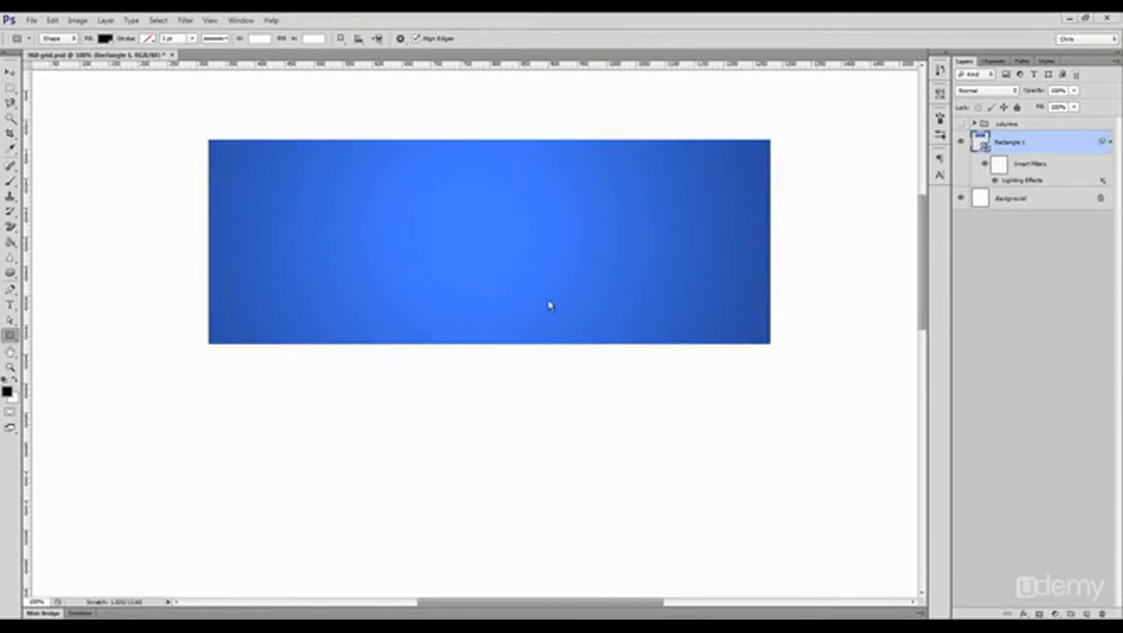
Step: Edit the rectangle's Lighting Effects smart filter, shrinking the light slightly and centring it on the rectangle
double_click(1022, 180)
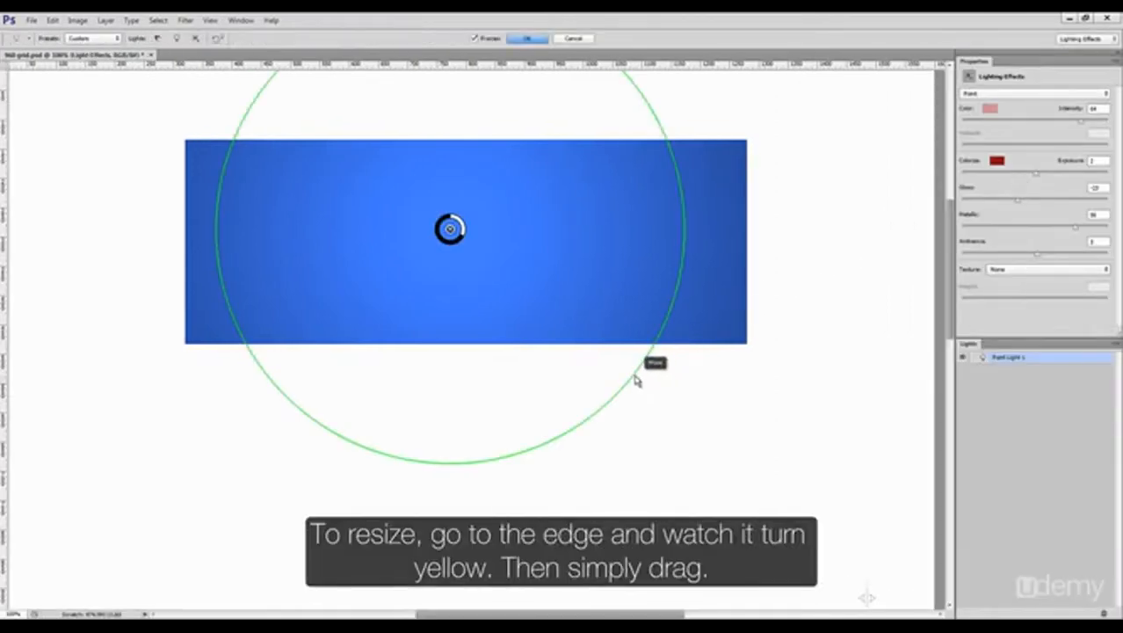
drag(636, 378, 617, 332)
drag(546, 290, 579, 333)
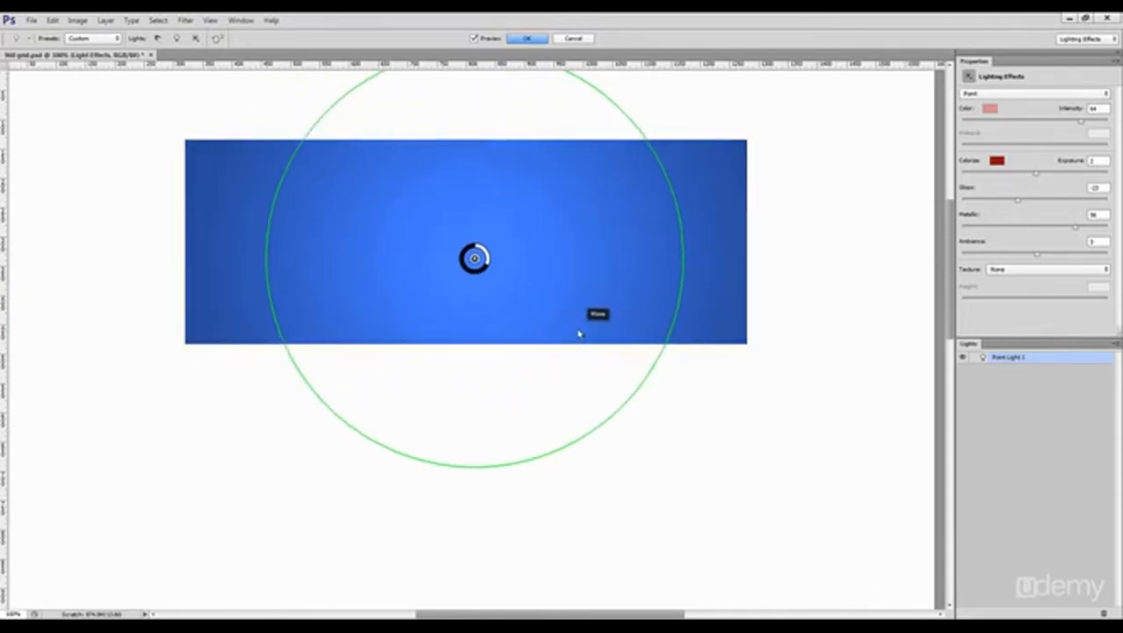
click(539, 39)
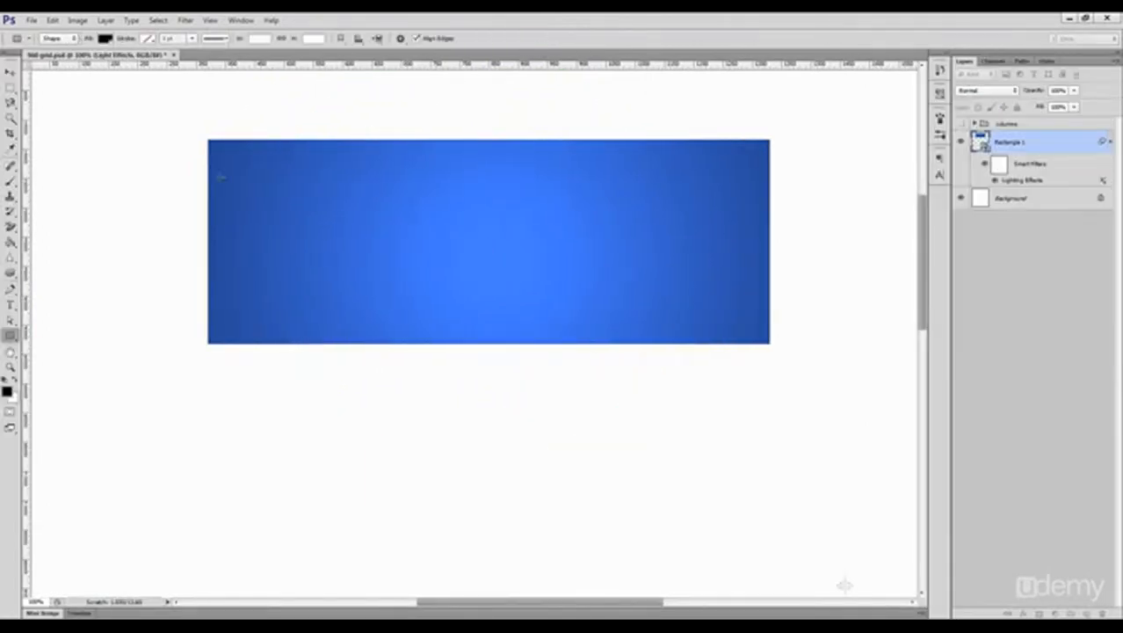
Step: Apply a faint Add Noise filter to the rectangle with uniform, monochromatic distribution
click(186, 19)
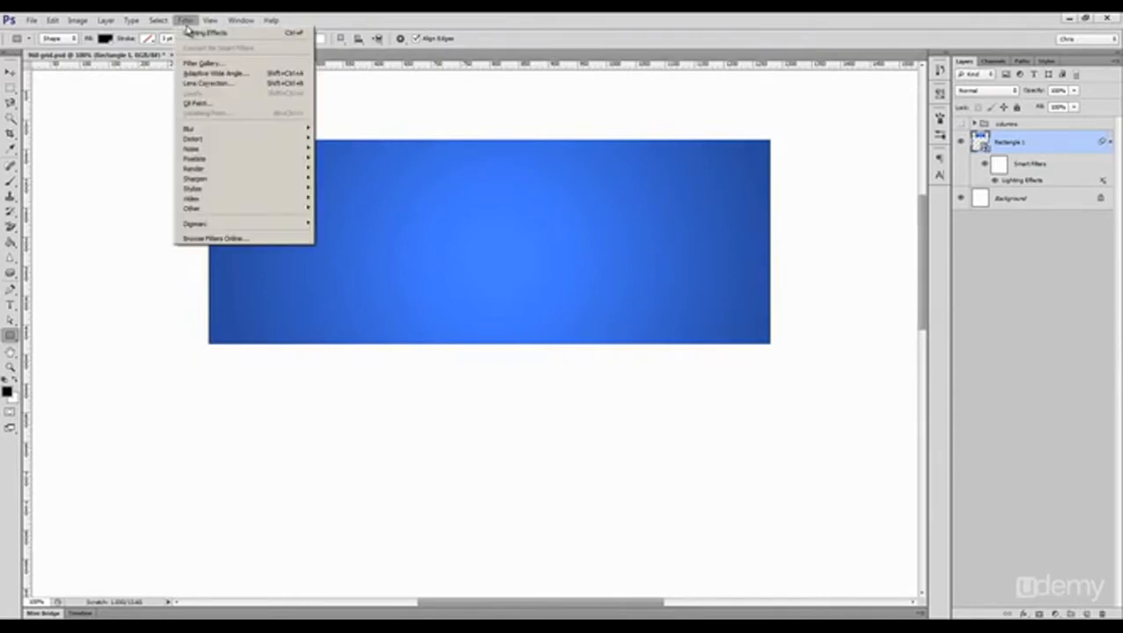
mouse_move(218, 148)
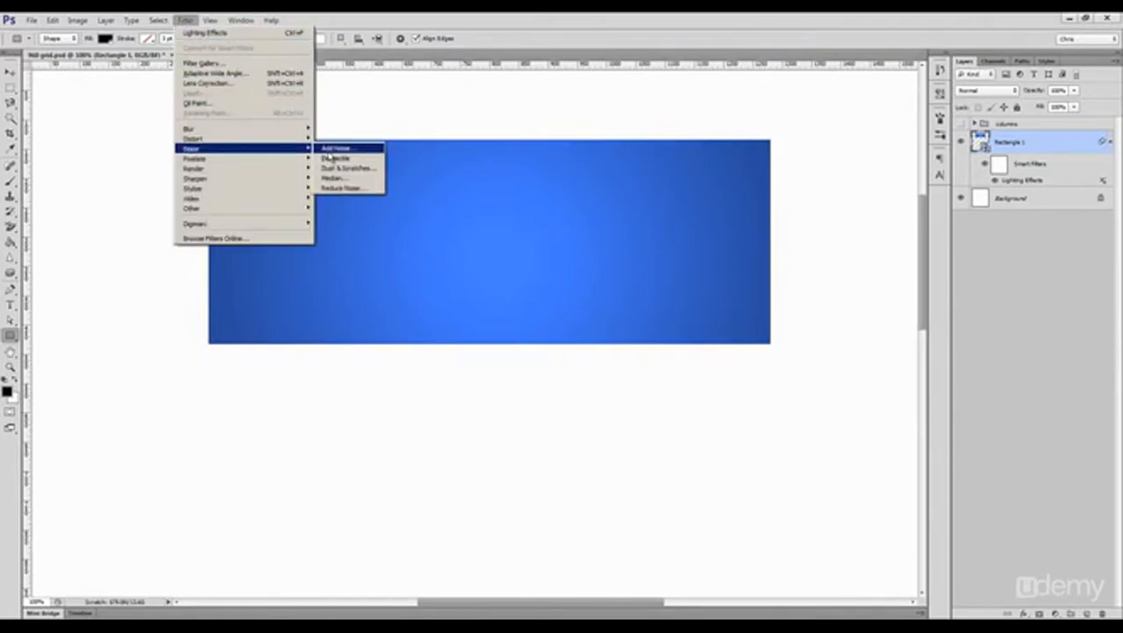
click(327, 144)
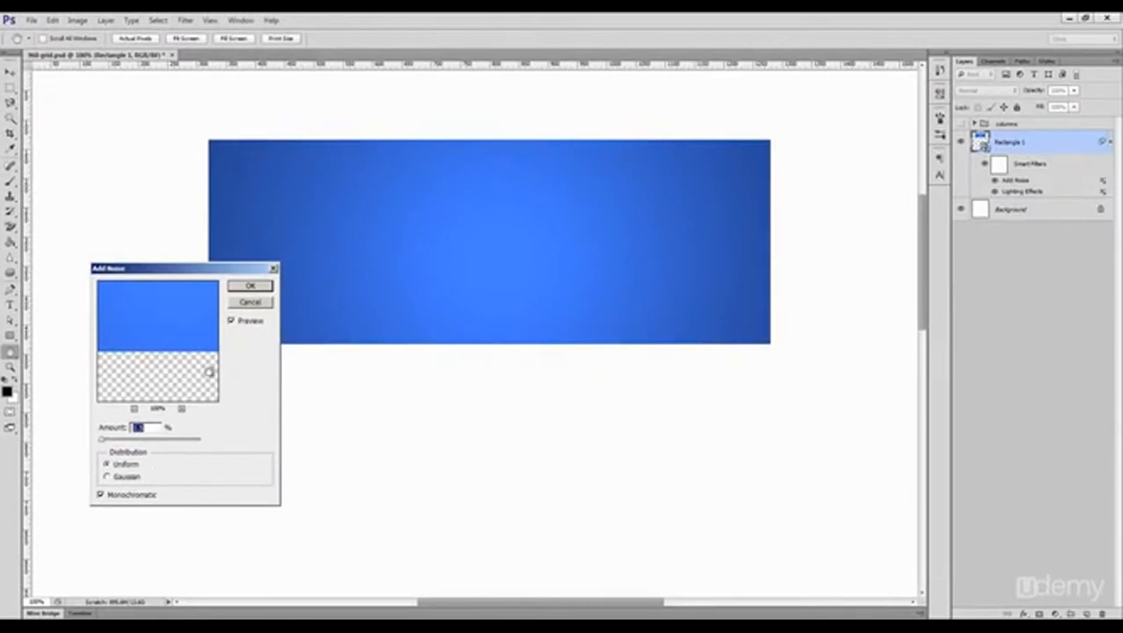
click(246, 290)
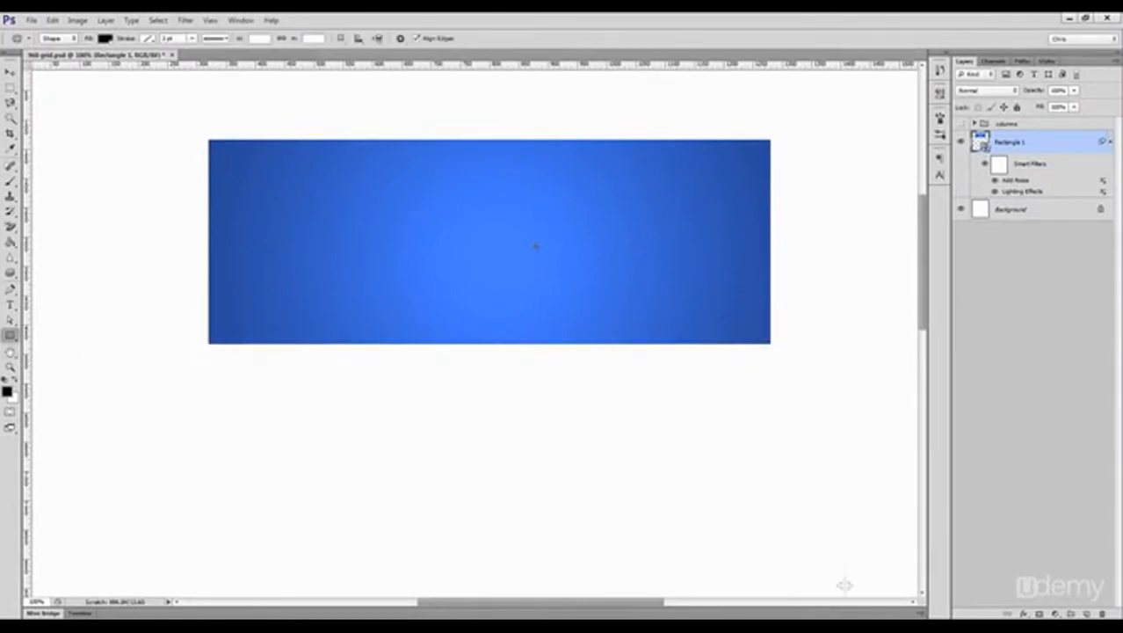
Step: Add a Pattern Overlay to the rectangle using the black diagonal stepped pixel pattern at 7% opacity
click(1022, 613)
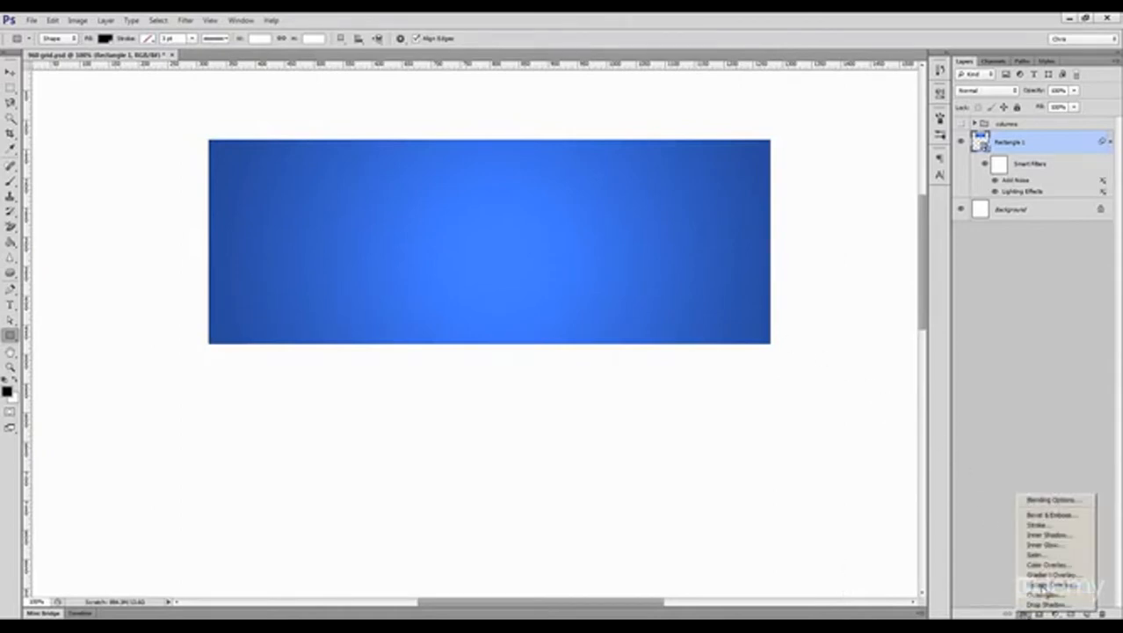
click(1044, 584)
click(933, 353)
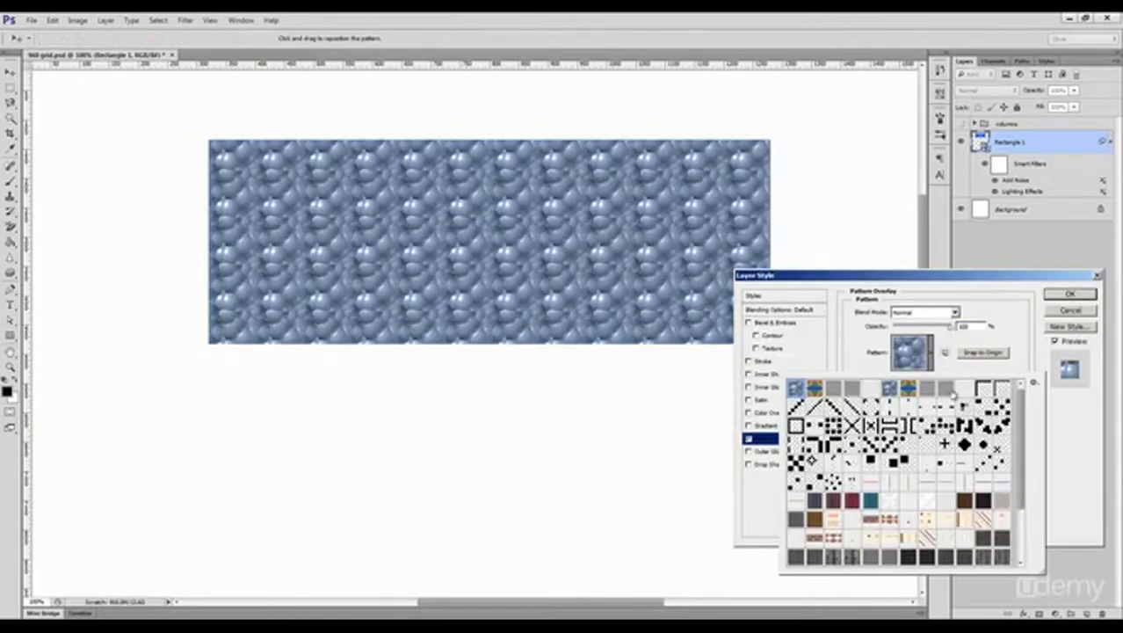
click(983, 499)
click(984, 465)
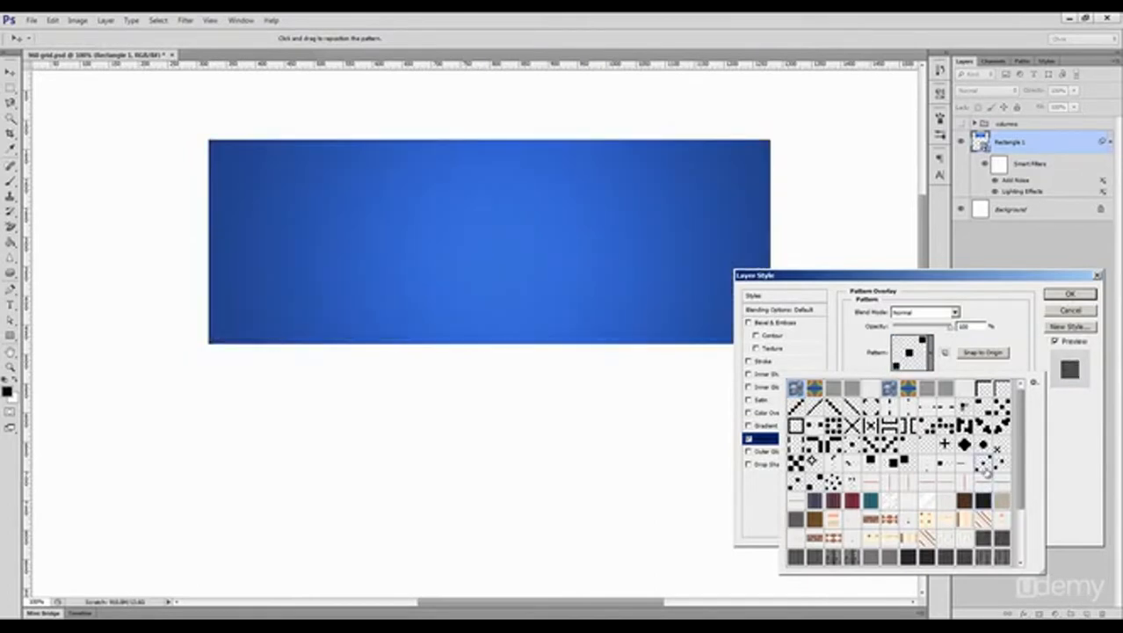
click(998, 428)
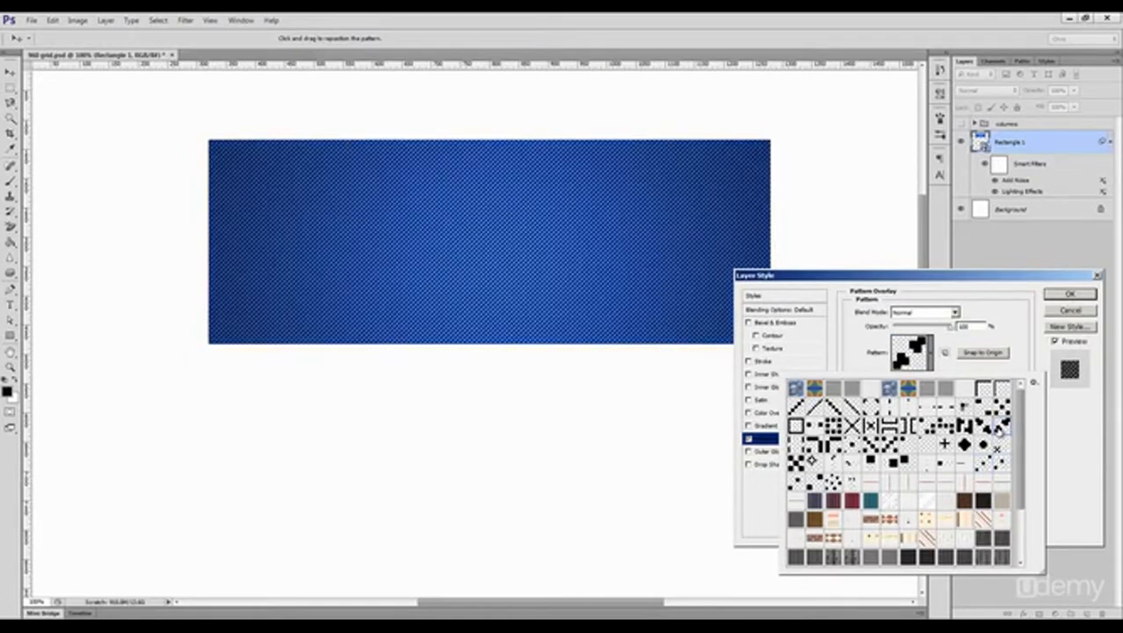
drag(933, 327, 894, 328)
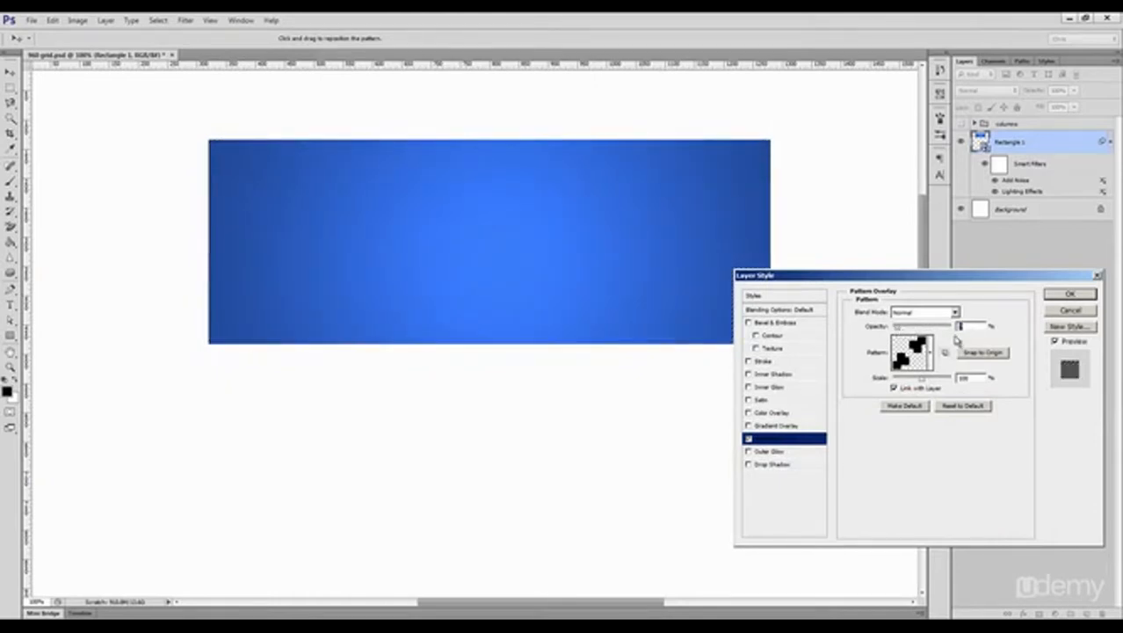
Step: Try the pale white pattern for the overlay with a higher opacity
click(932, 360)
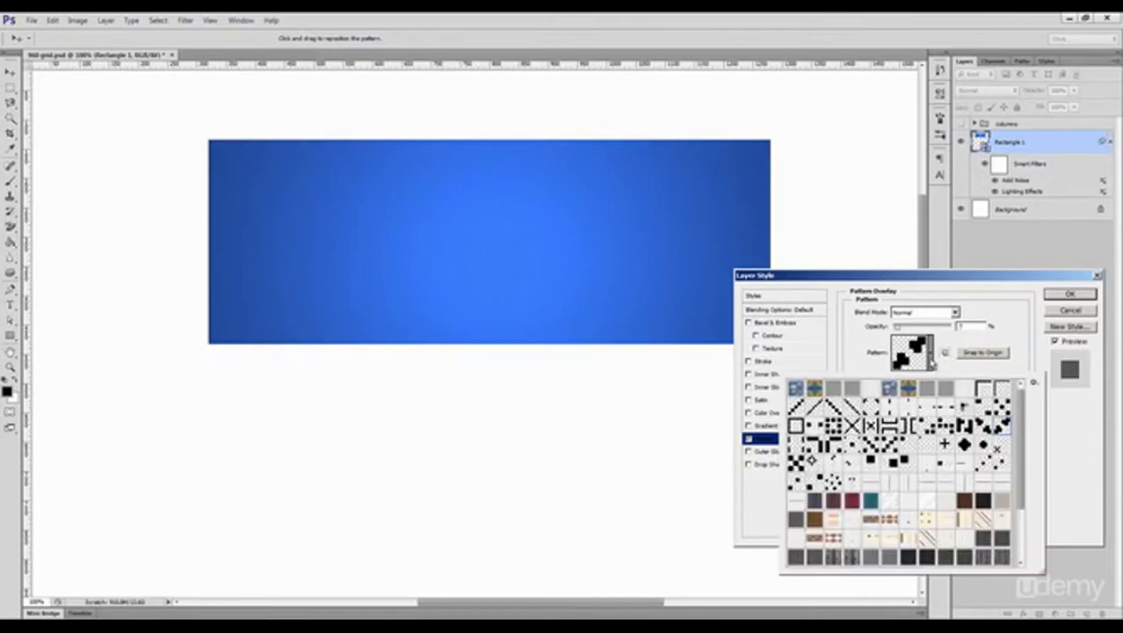
click(927, 500)
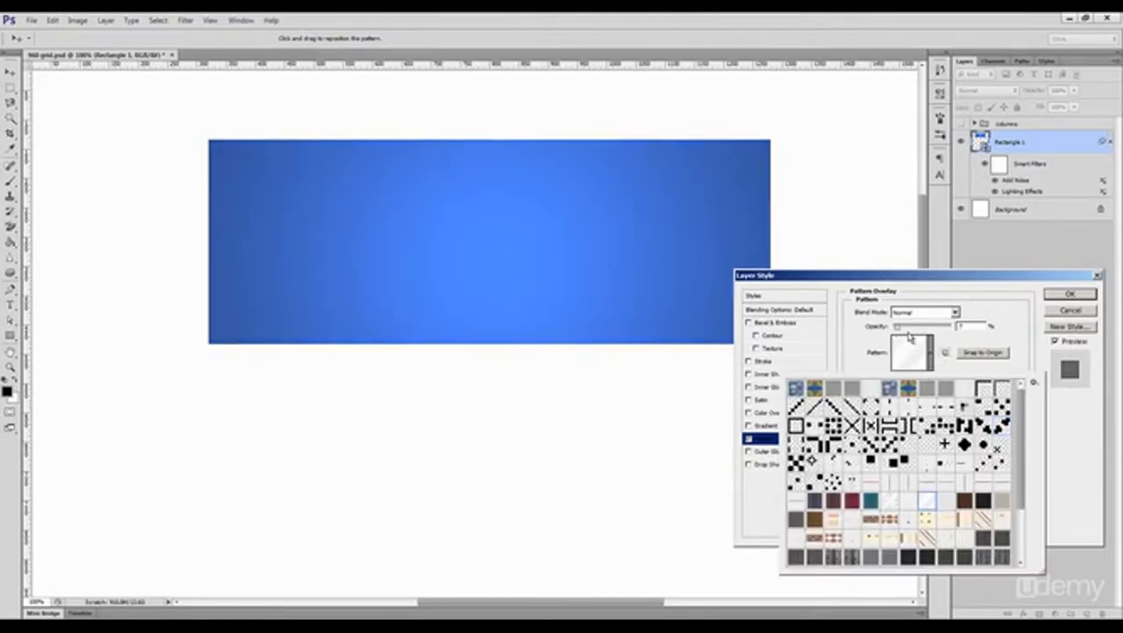
click(909, 338)
click(933, 355)
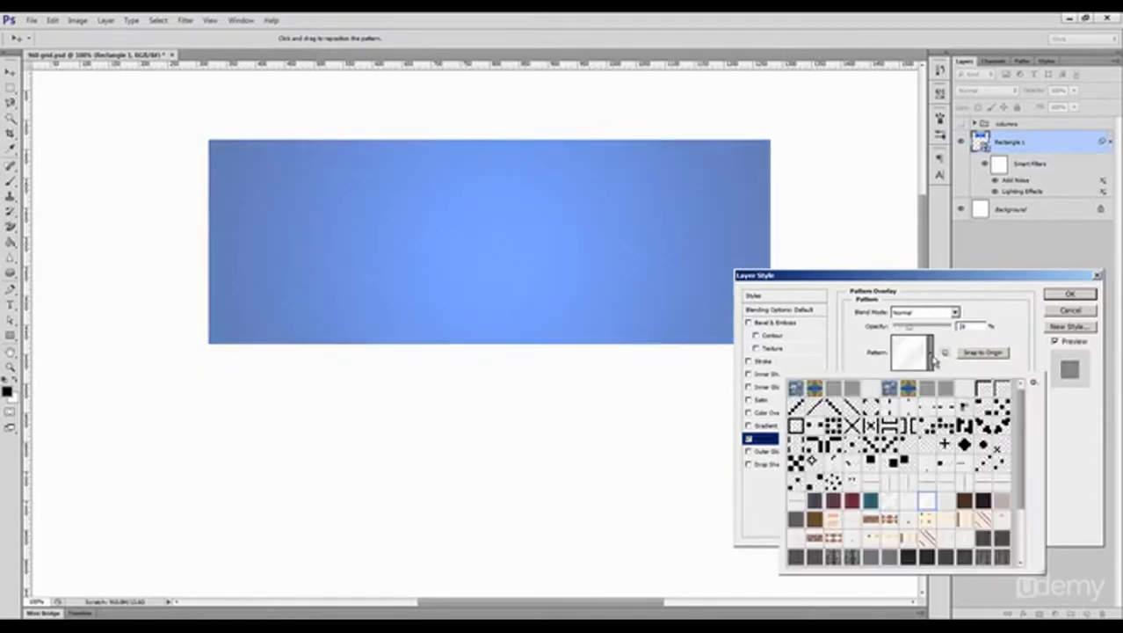
Step: Switch the overlay to the diamond argyle pattern with 24% opacity and the Color Burn blend mode
click(889, 519)
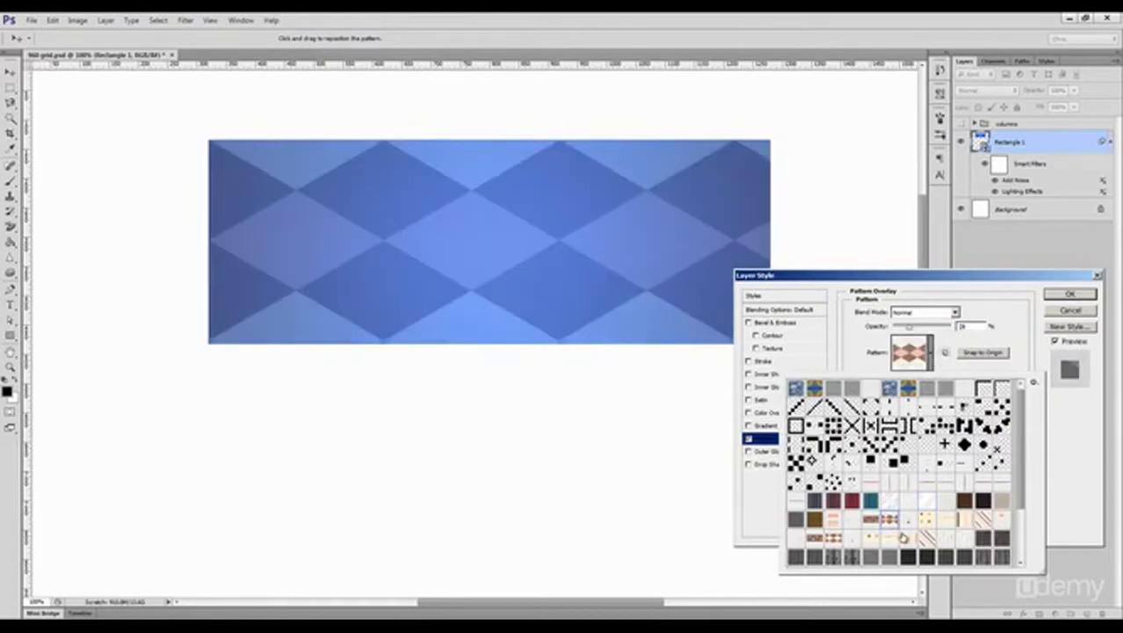
drag(910, 329, 907, 332)
click(923, 312)
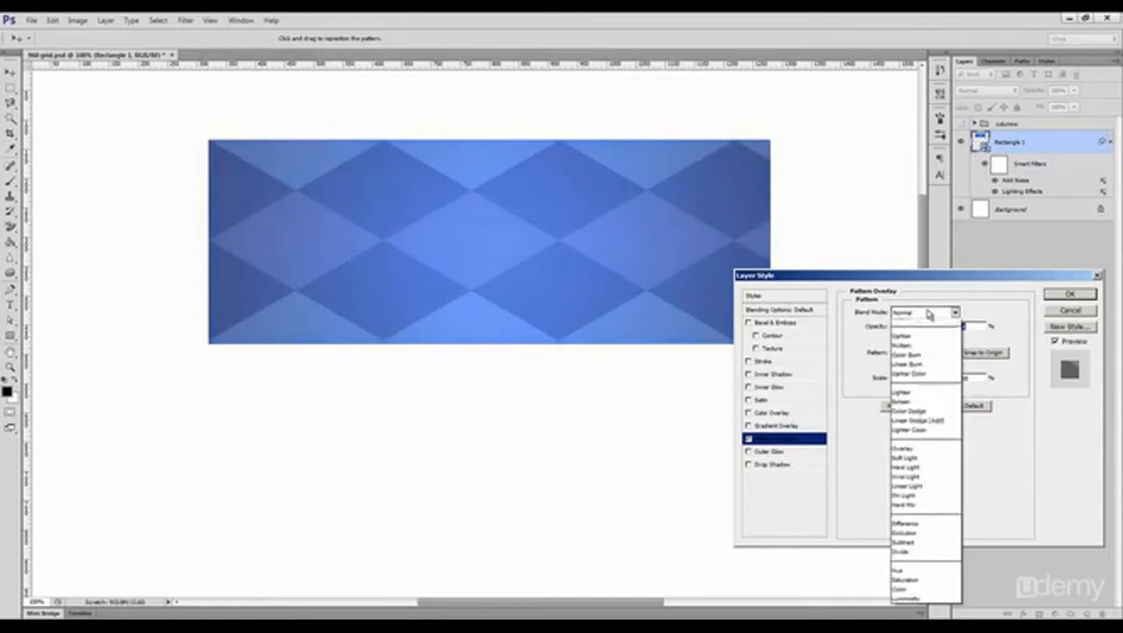
click(922, 341)
key(Down)
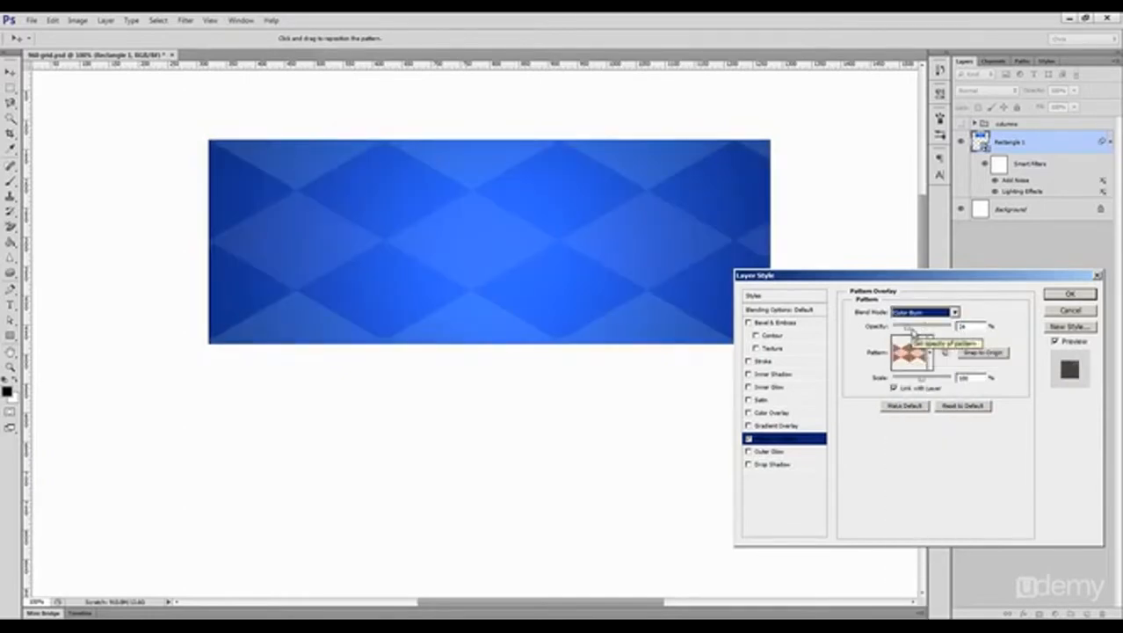
Step: Set the argyle pattern overlay's blend mode to Soft Light, fine-tune its opacity and apply the layer style
key(Down)
drag(924, 330, 914, 334)
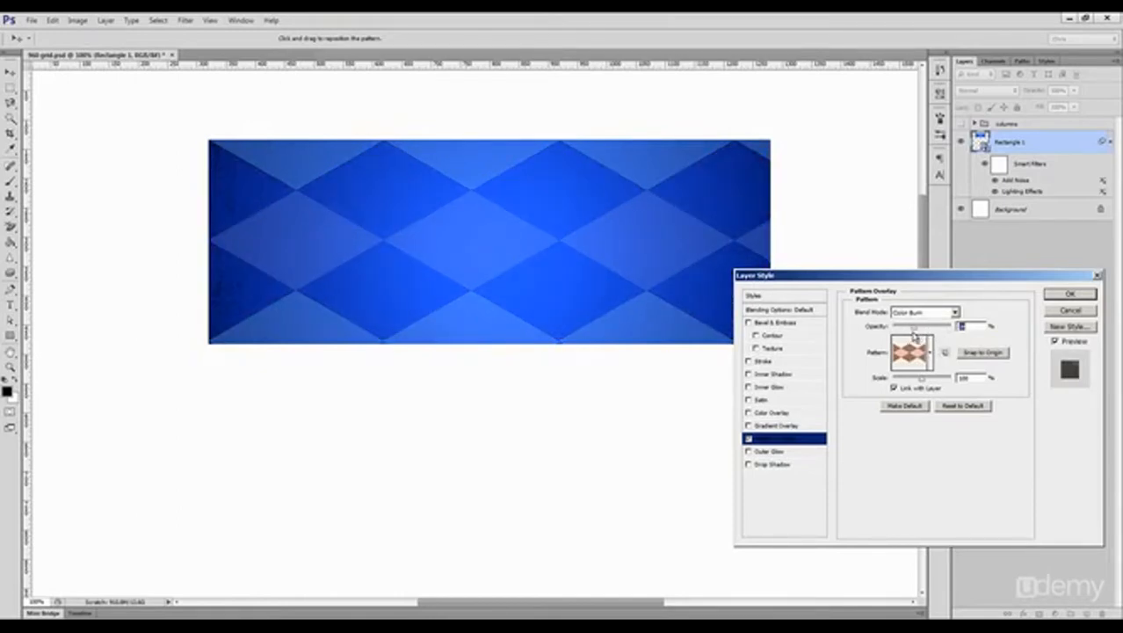
click(923, 313)
click(925, 321)
key(Down)
key(Down)
key(Down)
key(Down)
key(Down)
key(Down)
key(Down)
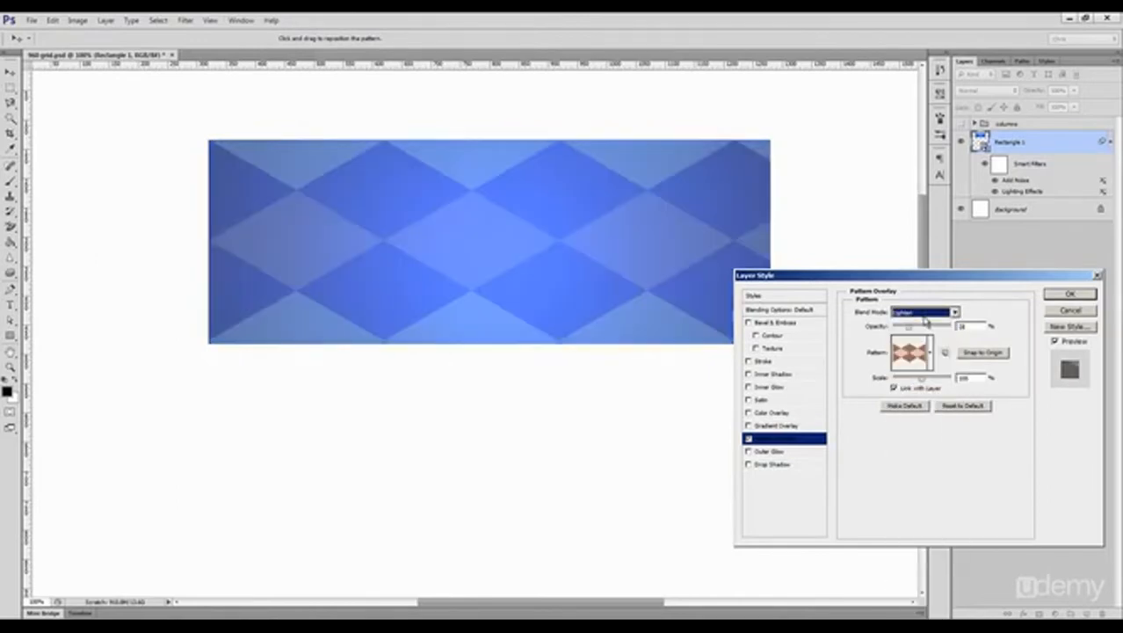
key(Down)
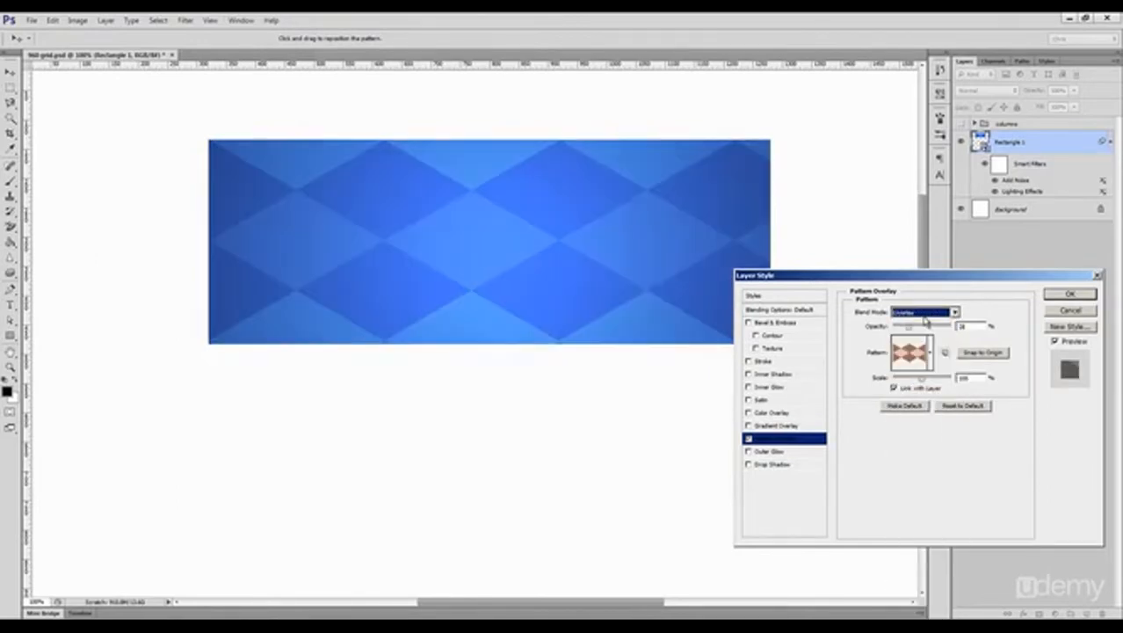
mouse_move(910, 328)
mouse_down()
mouse_move(932, 331)
mouse_move(914, 330)
mouse_up()
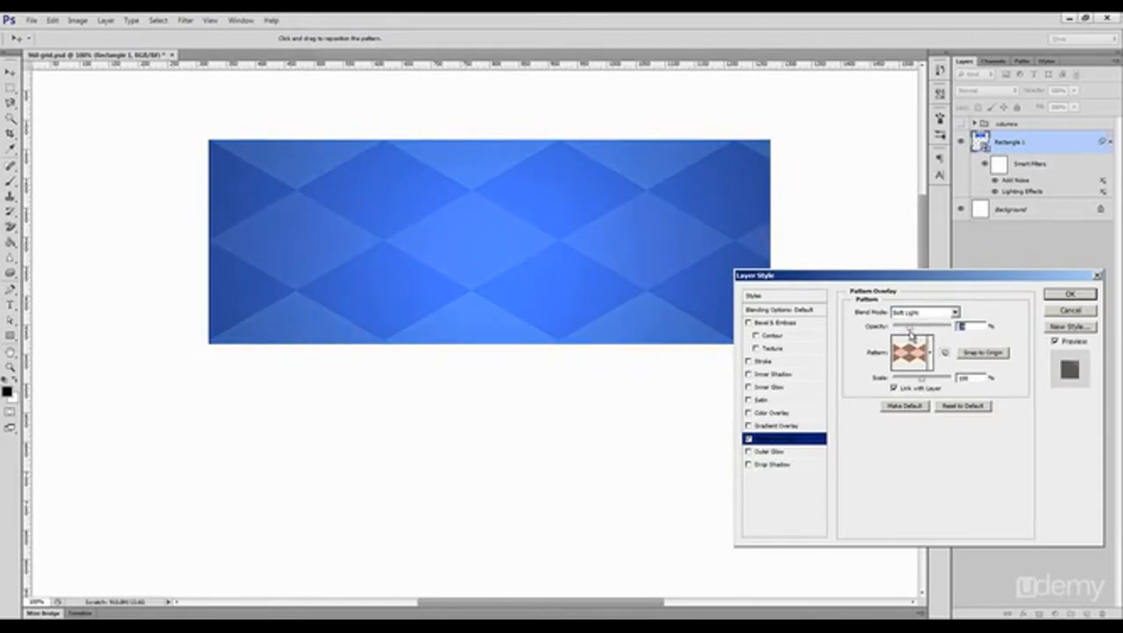
click(1069, 294)
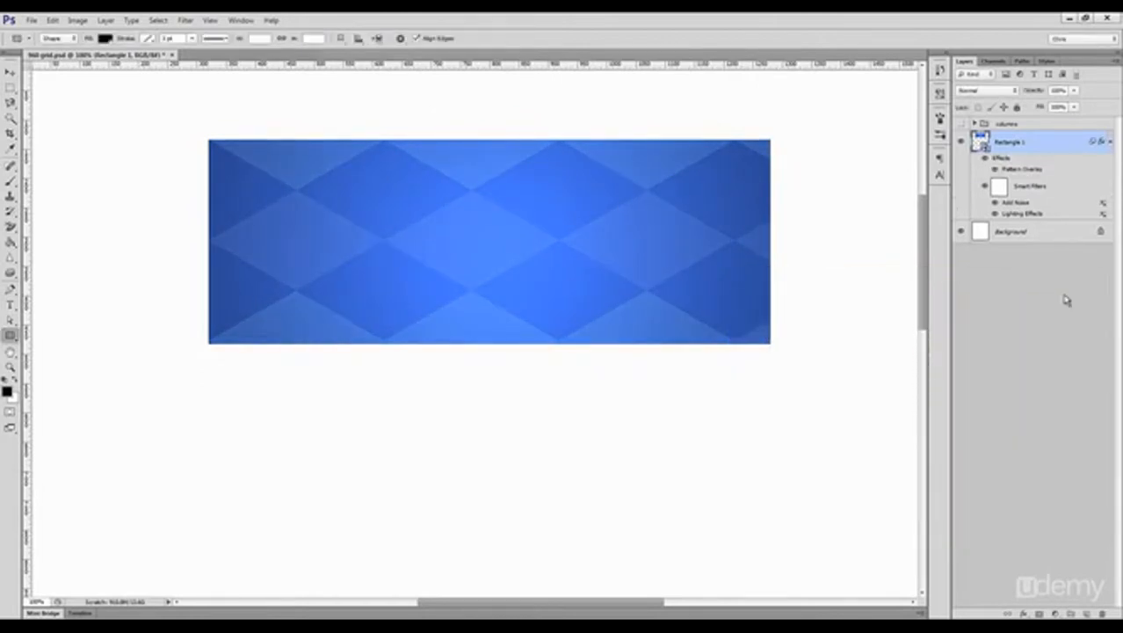
Step: Draw a black rectangle on the blank page and duplicate it with an overlapping offset down and to the right
key(v)
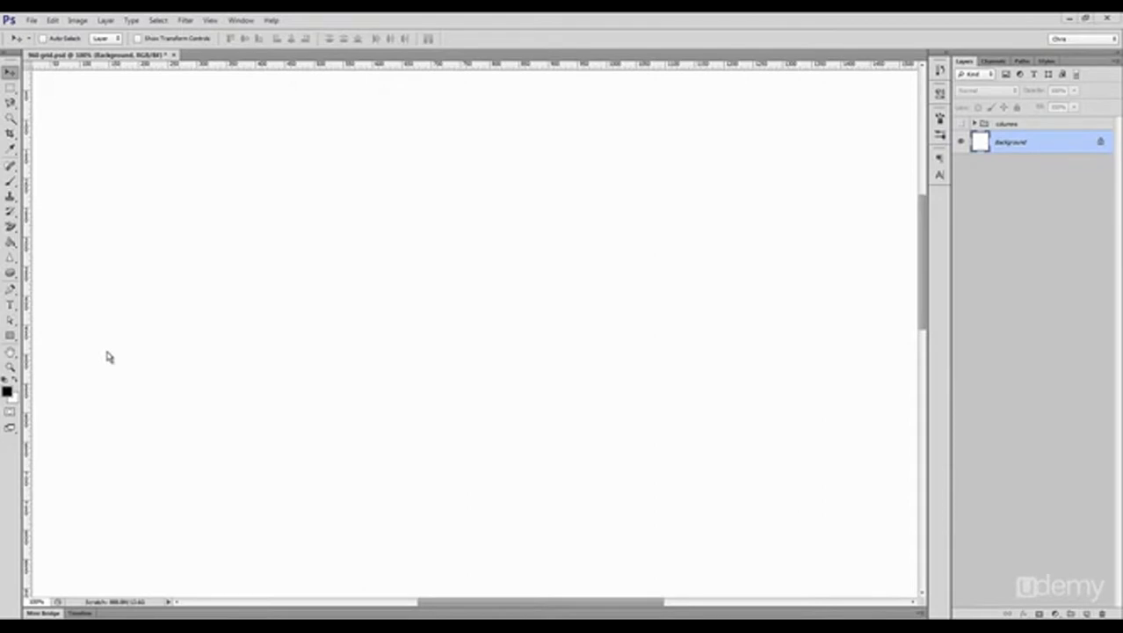
click(10, 338)
click(48, 336)
drag(277, 194, 454, 344)
key(v)
drag(369, 276, 459, 343)
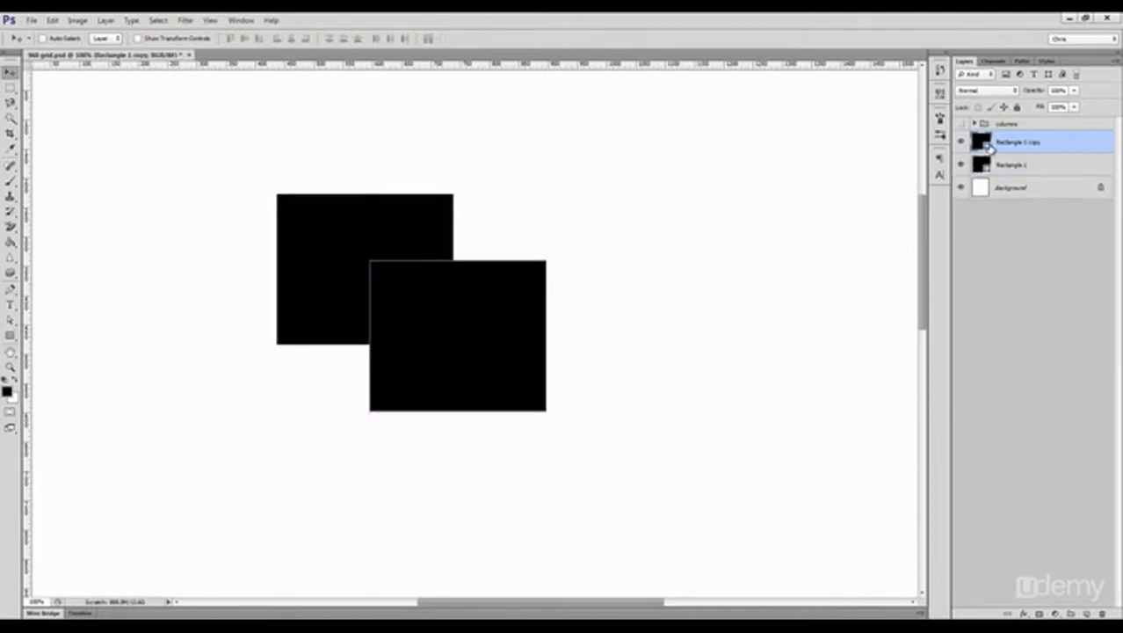
Step: Recolor the duplicate rectangle red (#e70000) and move it slightly upward over the black one
double_click(981, 141)
click(874, 321)
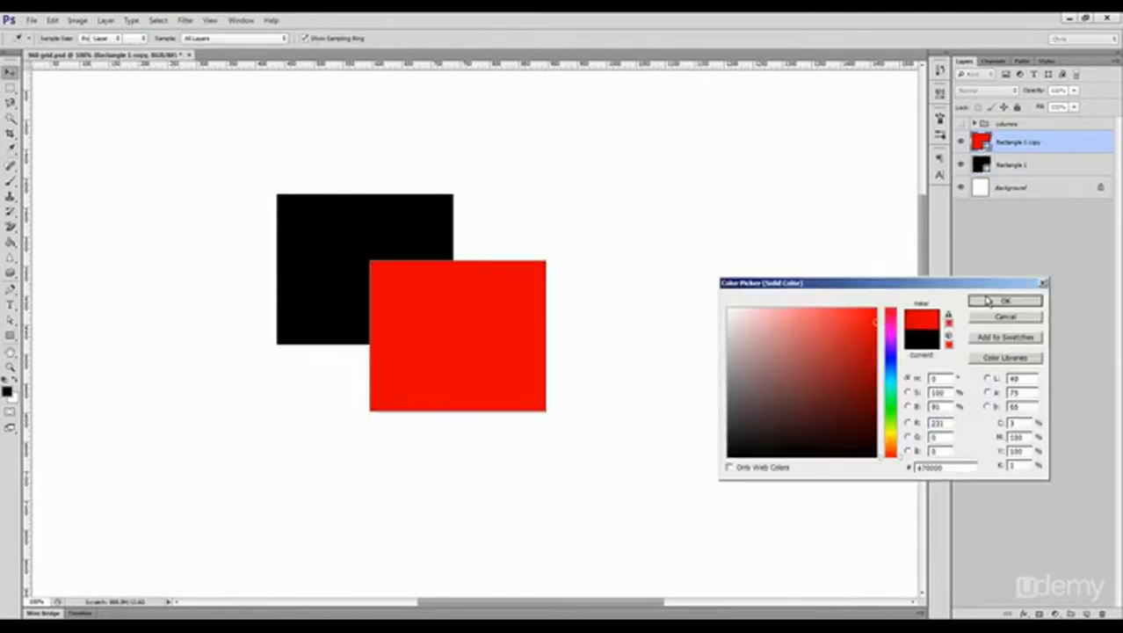
click(1003, 297)
drag(485, 354, 491, 323)
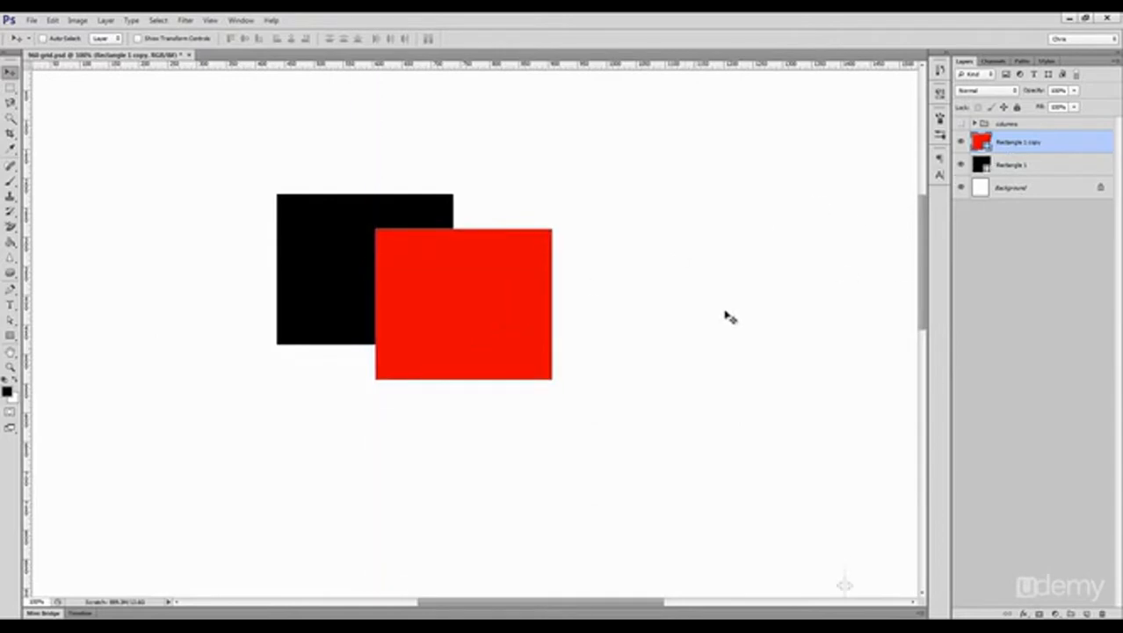
Step: Clip the red rectangle to the black one, hide its path outline and move it lower within the mask
key(ctrl+alt+g)
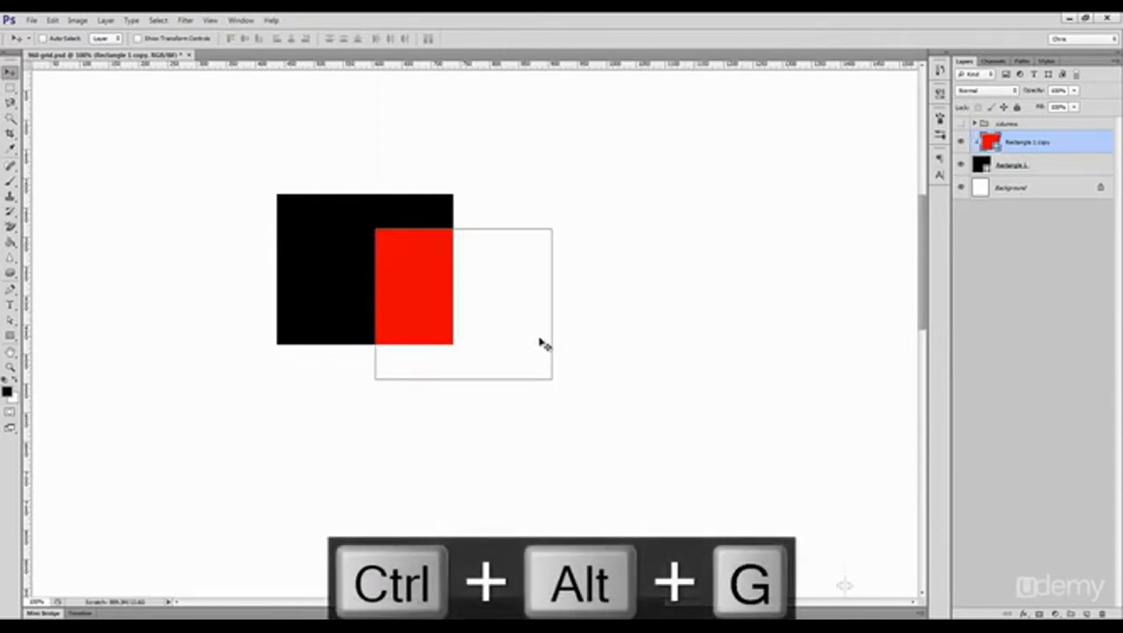
key(ctrl+shift+h)
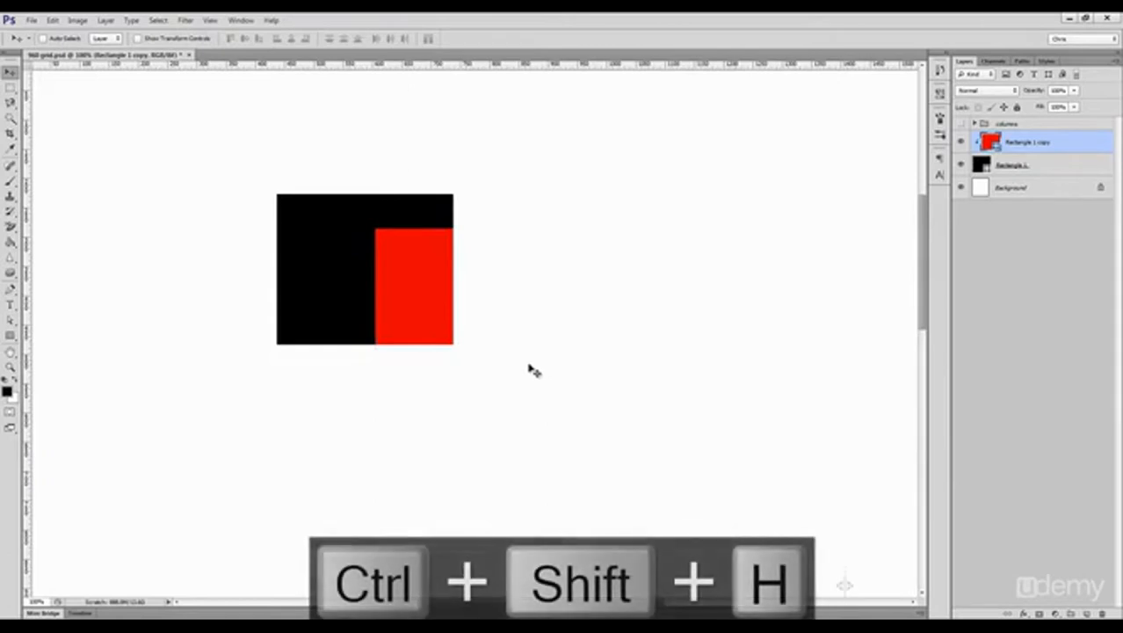
drag(503, 361, 530, 412)
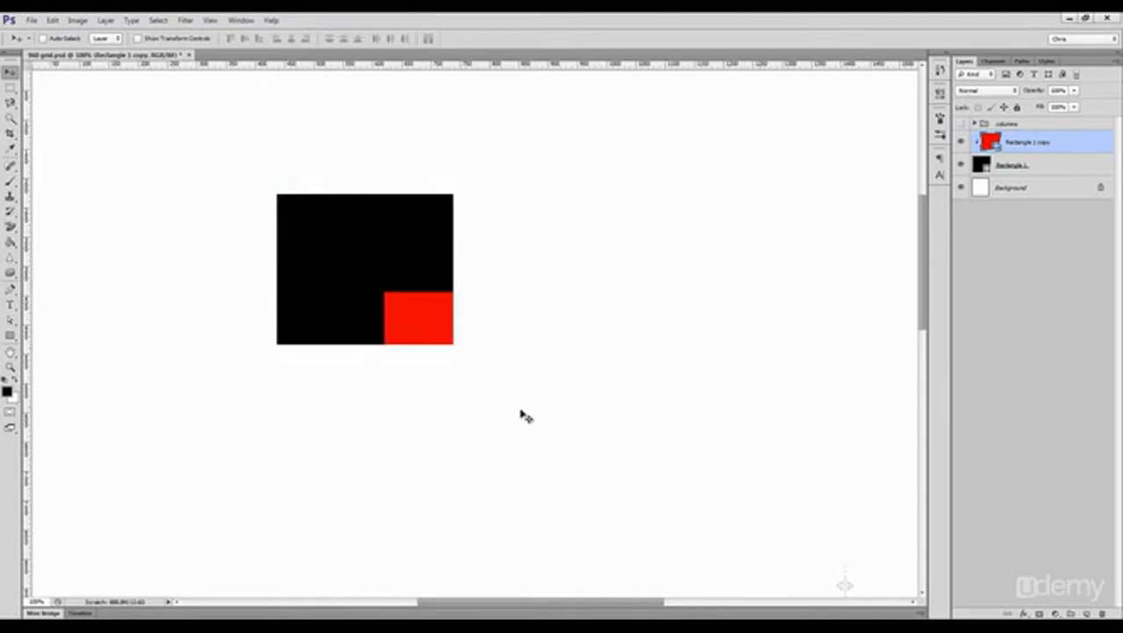
scroll(525, 416, up, 2)
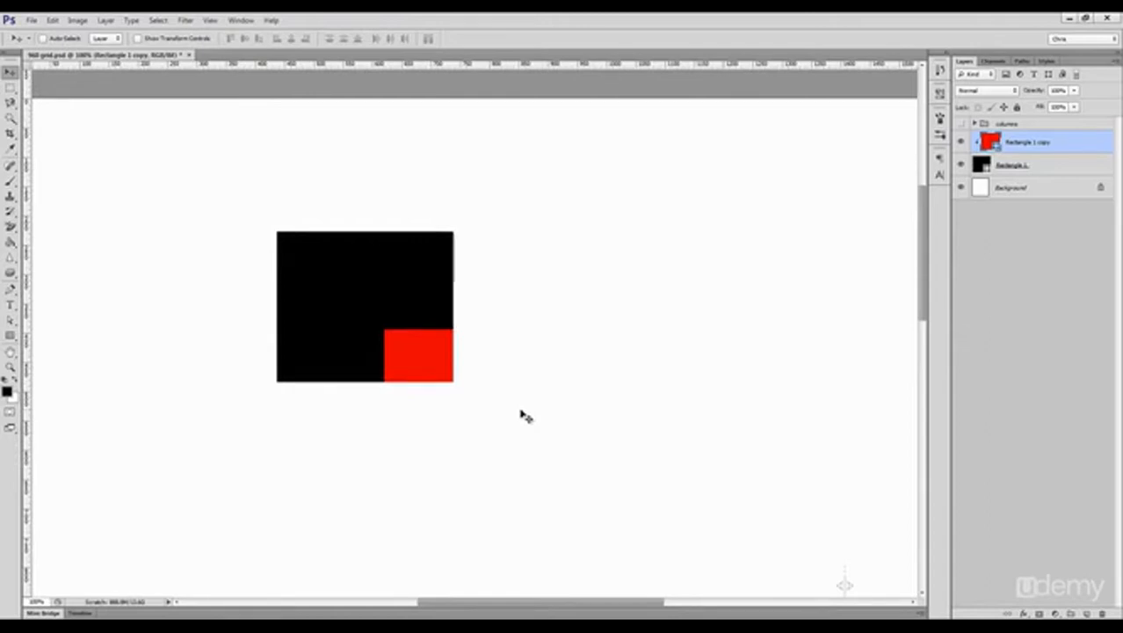
Step: Delete the black rectangle and its clipped red copy
shift+click(1010, 166)
key(Delete)
Step: Draw a rectangle about 309 px high across the full page width and fill it with medium blue
click(10, 335)
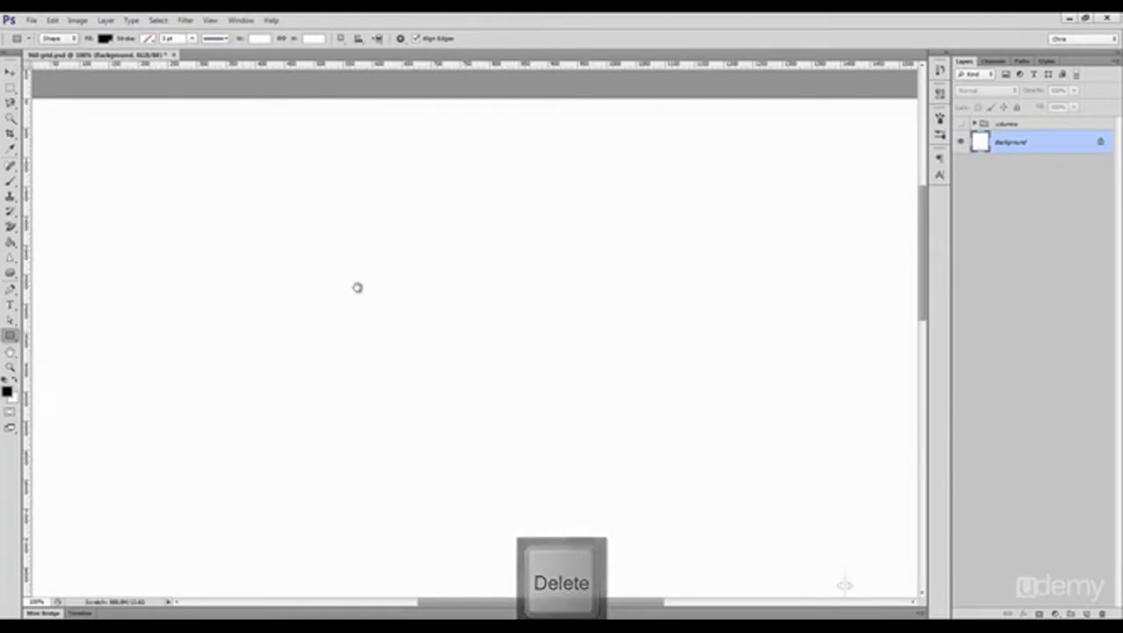
scroll(295, 286, left, 2)
mouse_move(90, 169)
mouse_down()
mouse_move(952, 316)
mouse_move(845, 326)
mouse_move(844, 350)
mouse_up()
double_click(977, 145)
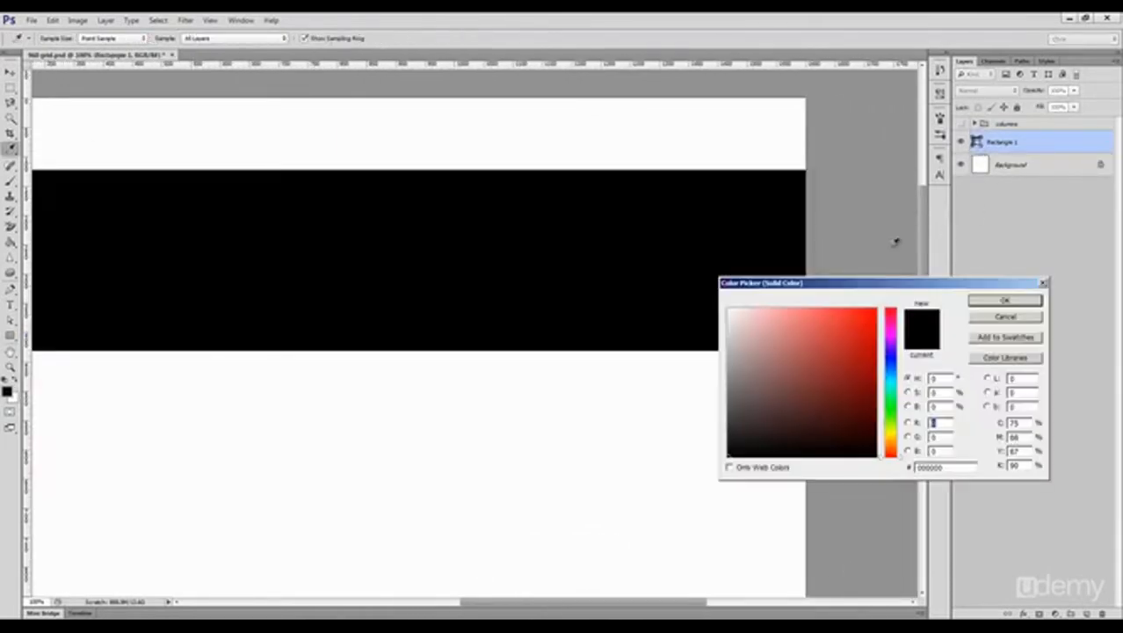
click(892, 362)
click(865, 350)
click(891, 372)
click(869, 358)
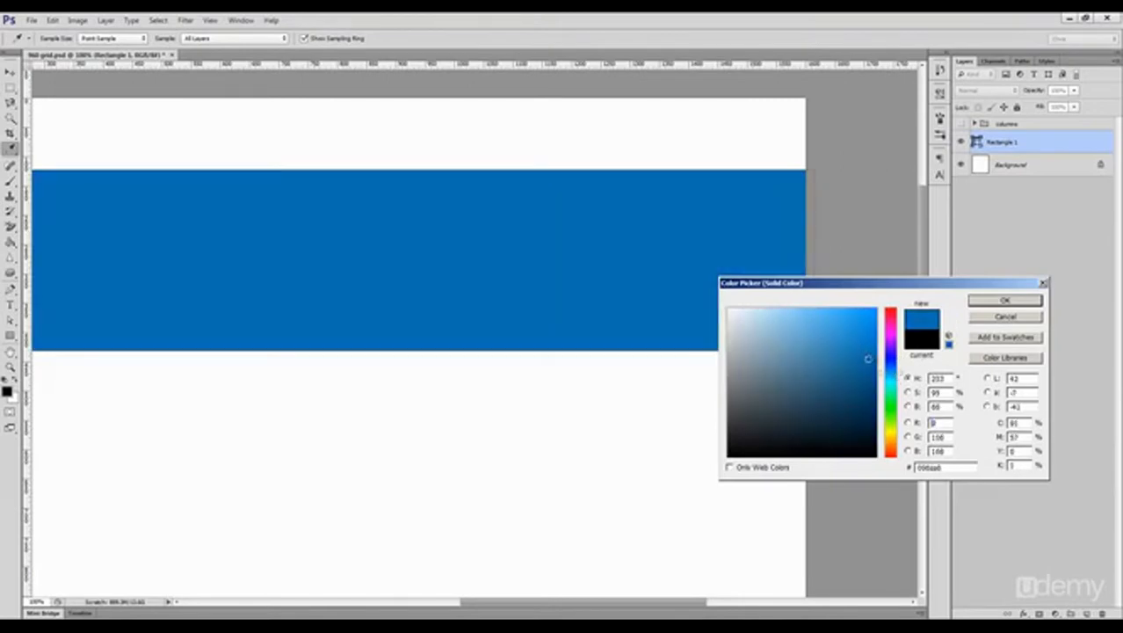
click(1005, 300)
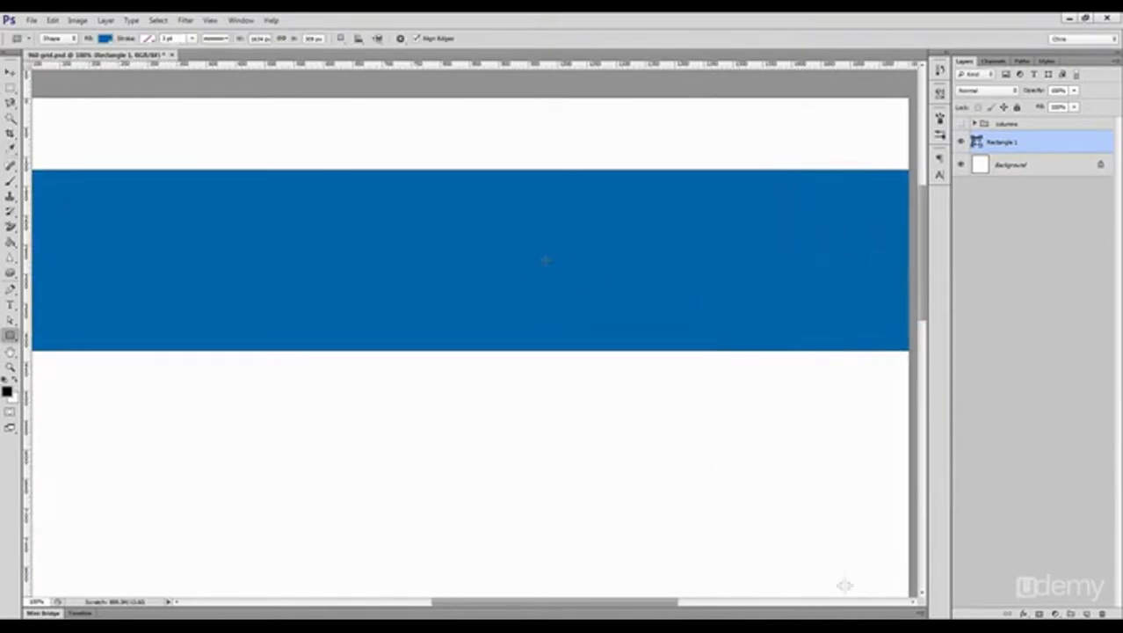
Step: Draw a rectangle about 269 by 207 px near the left of the blue band, make it white and center it vertically
drag(151, 211, 308, 333)
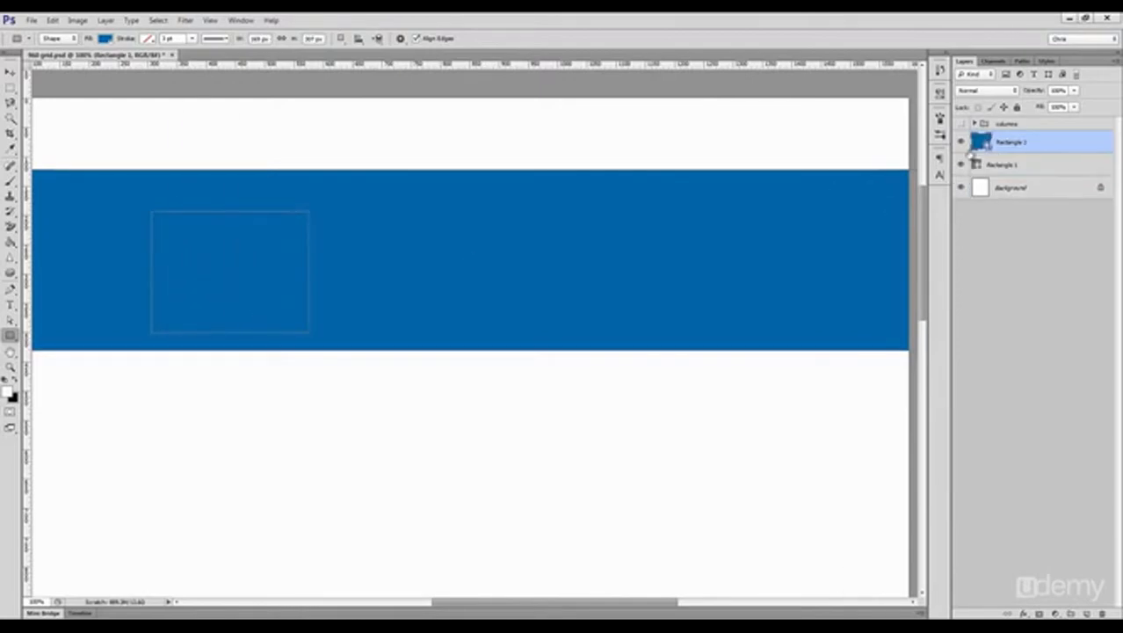
double_click(979, 143)
click(729, 296)
click(1006, 300)
key(v)
drag(248, 278, 236, 267)
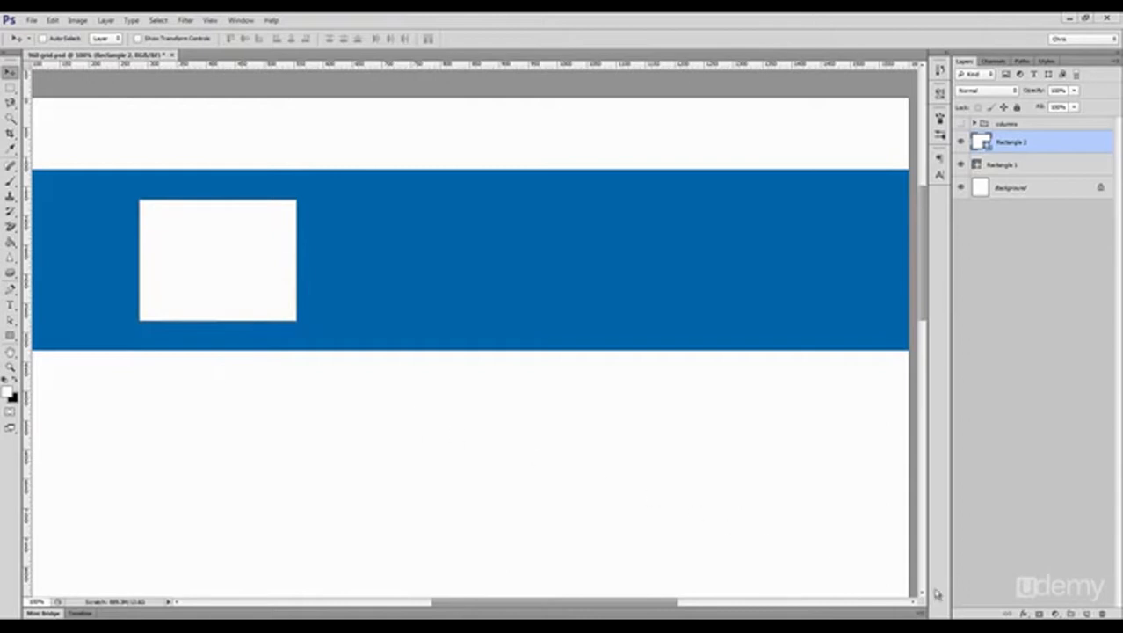
Step: Add a Stroke effect in dark blue (#074b76) to the white rectangle
click(1020, 613)
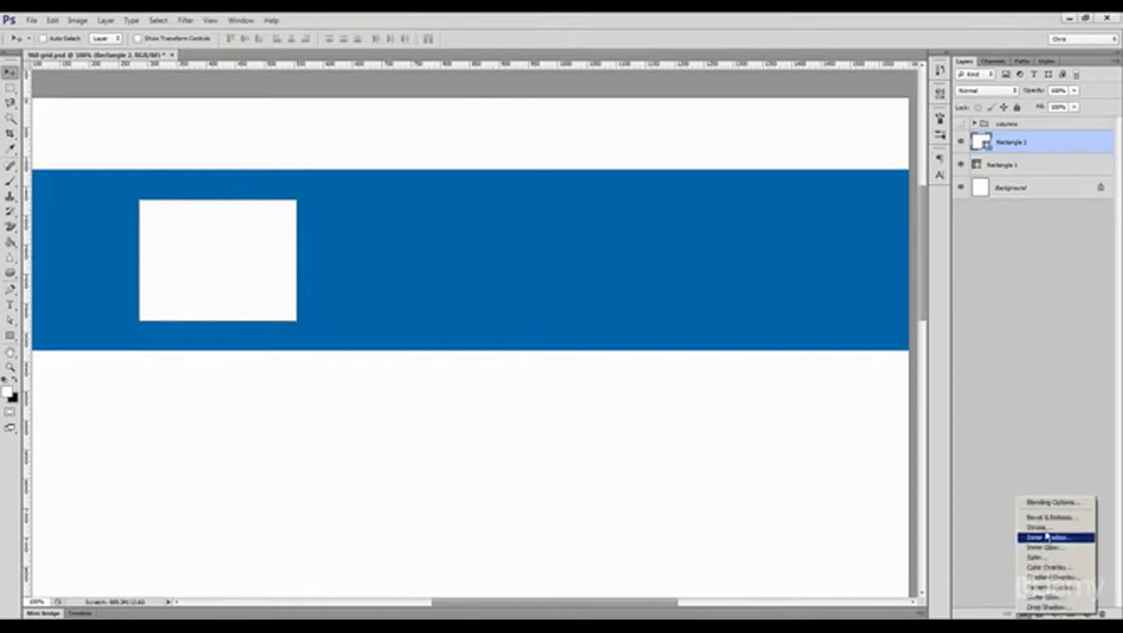
click(879, 391)
click(586, 261)
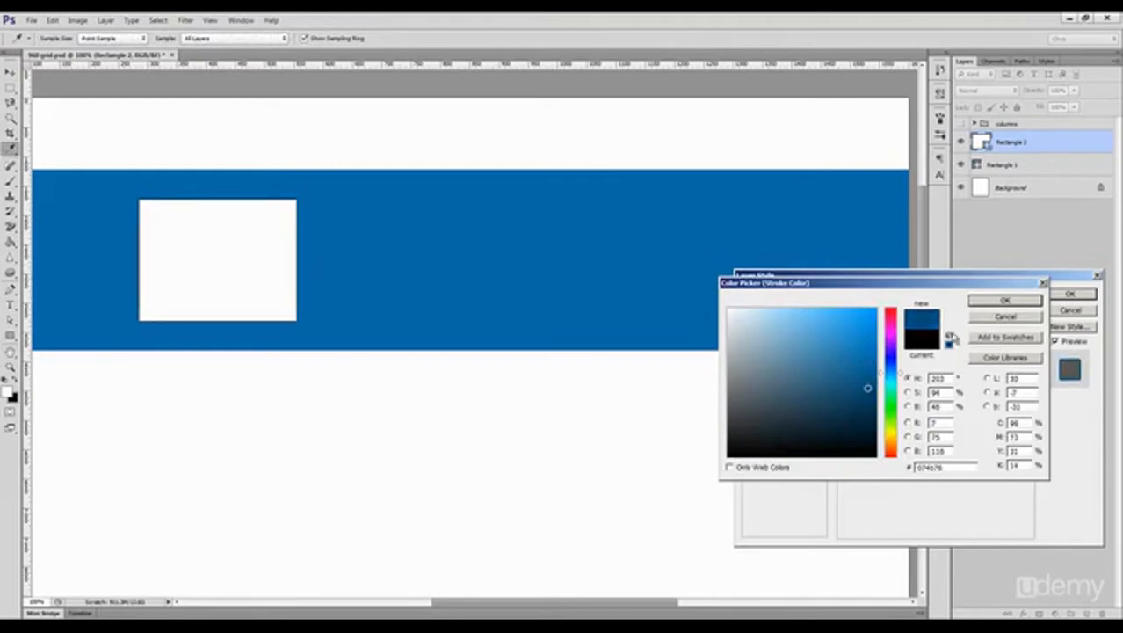
click(1005, 300)
click(1057, 299)
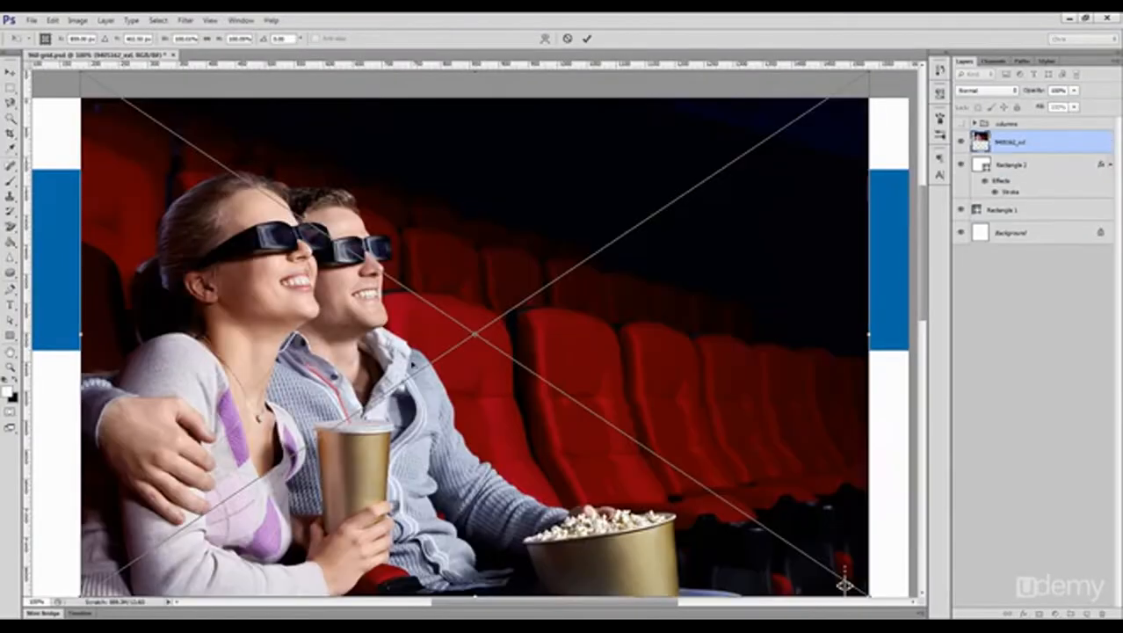
Step: Place the photo of the couple in 3D glasses, clip it to the white rectangle and shift their faces into the frame
drag(528, 395, 413, 355)
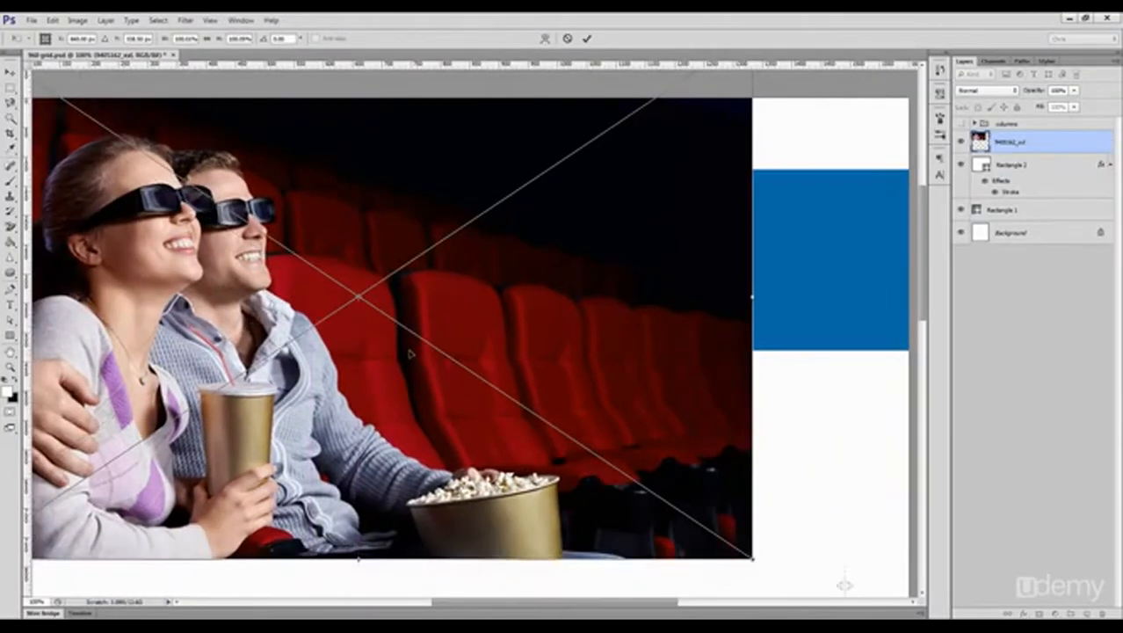
key(Return)
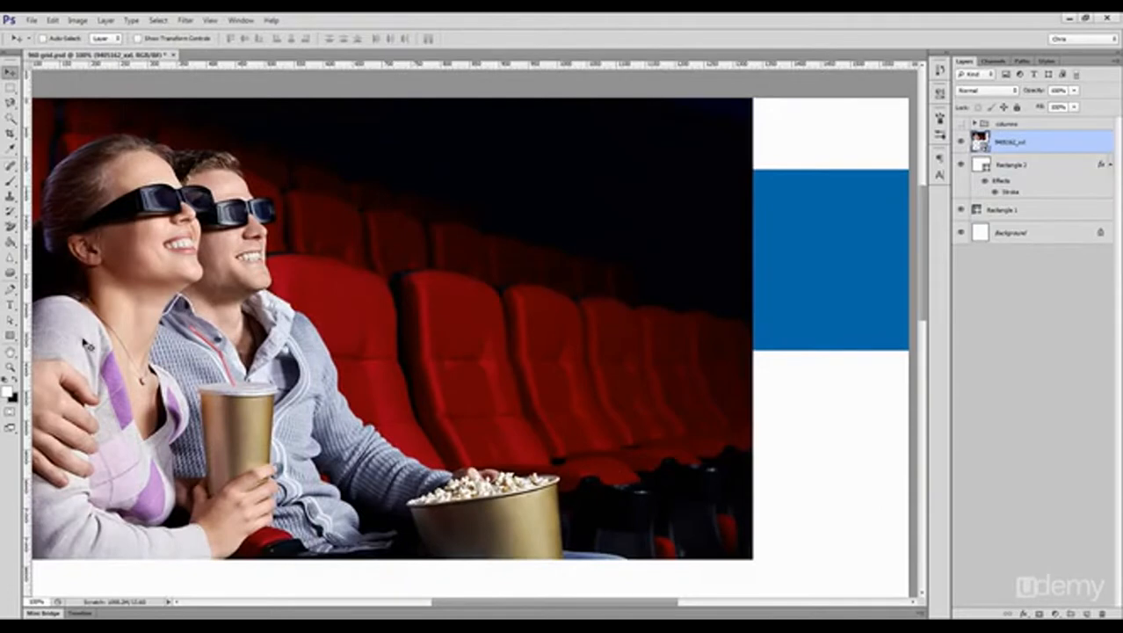
key(ctrl+alt+g)
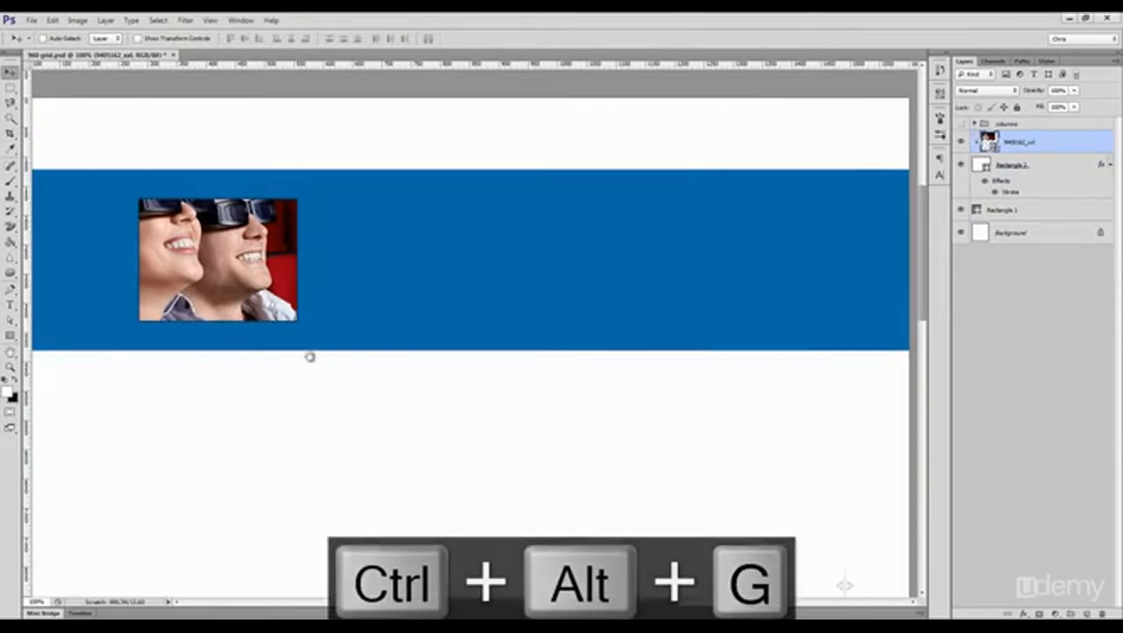
drag(286, 356, 374, 352)
drag(333, 302, 356, 331)
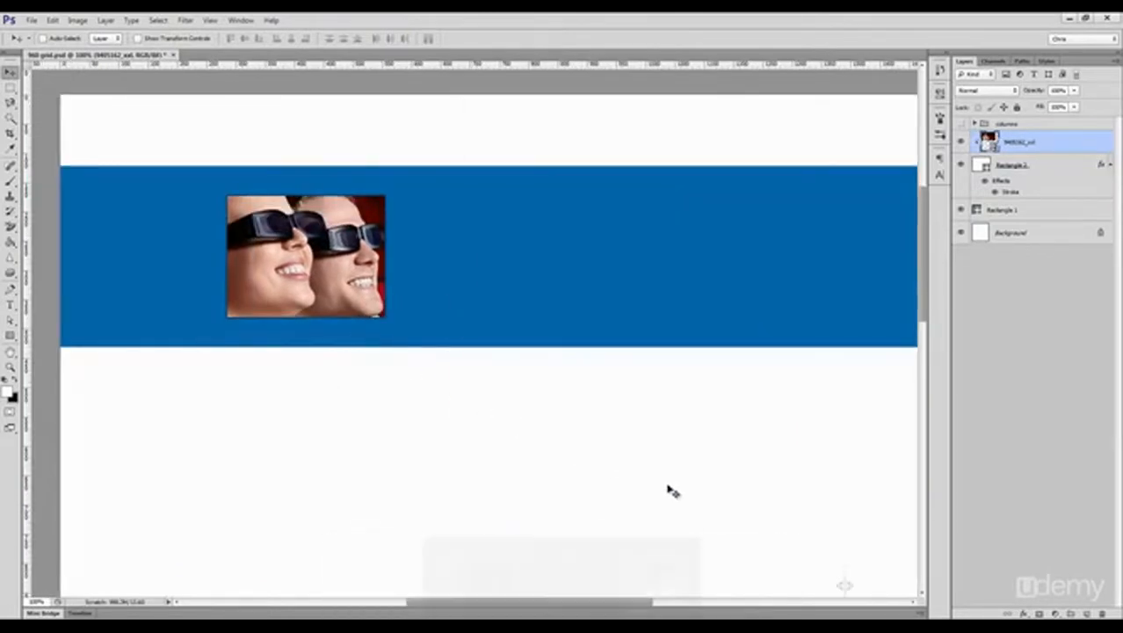
Step: Scale the clipped photo down proportionally and reposition it so the couple fits inside the frame
key(ctrl+t)
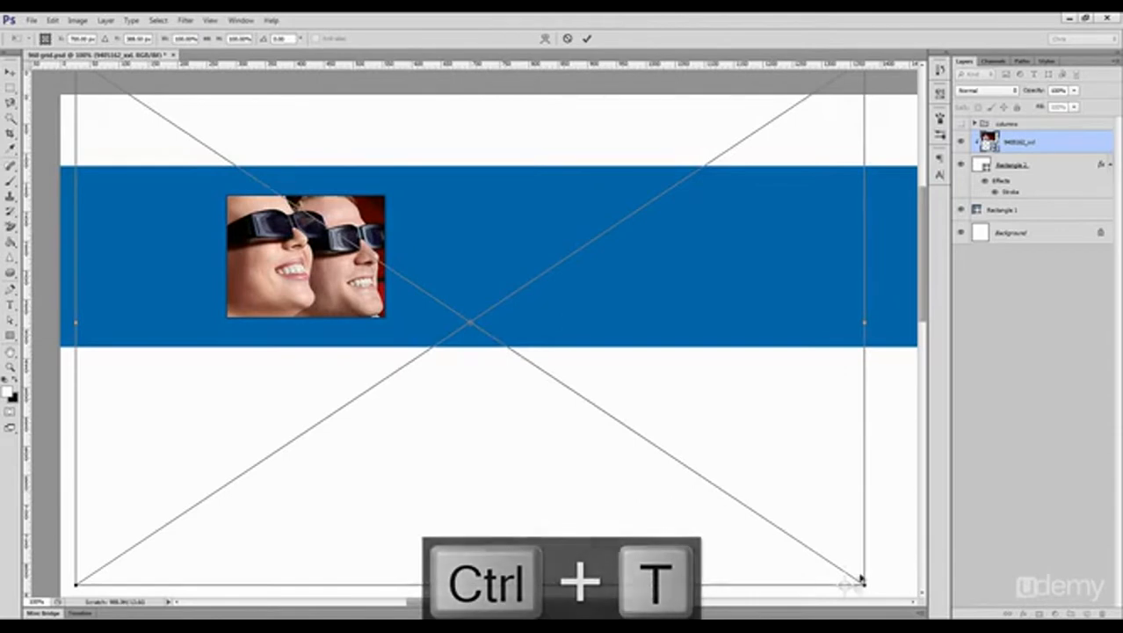
drag(849, 573, 659, 417)
drag(543, 390, 438, 353)
drag(528, 394, 495, 371)
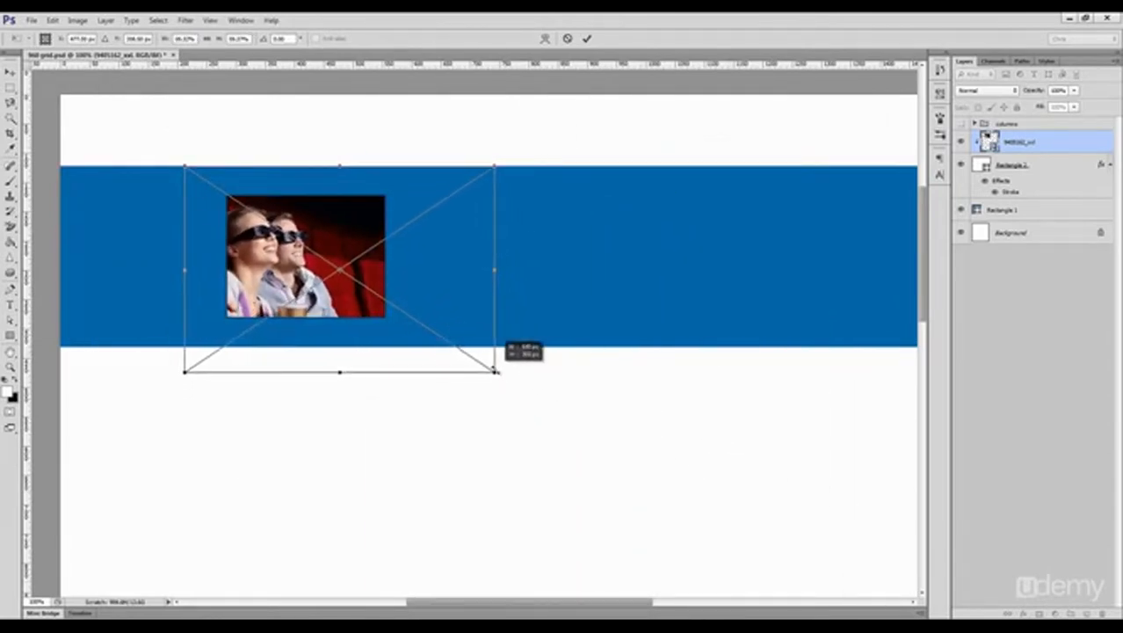
drag(417, 326, 472, 332)
key(Return)
Step: Group the photo with its frame and duplicate the group three times in a row along the blue band
key(ctrl+g)
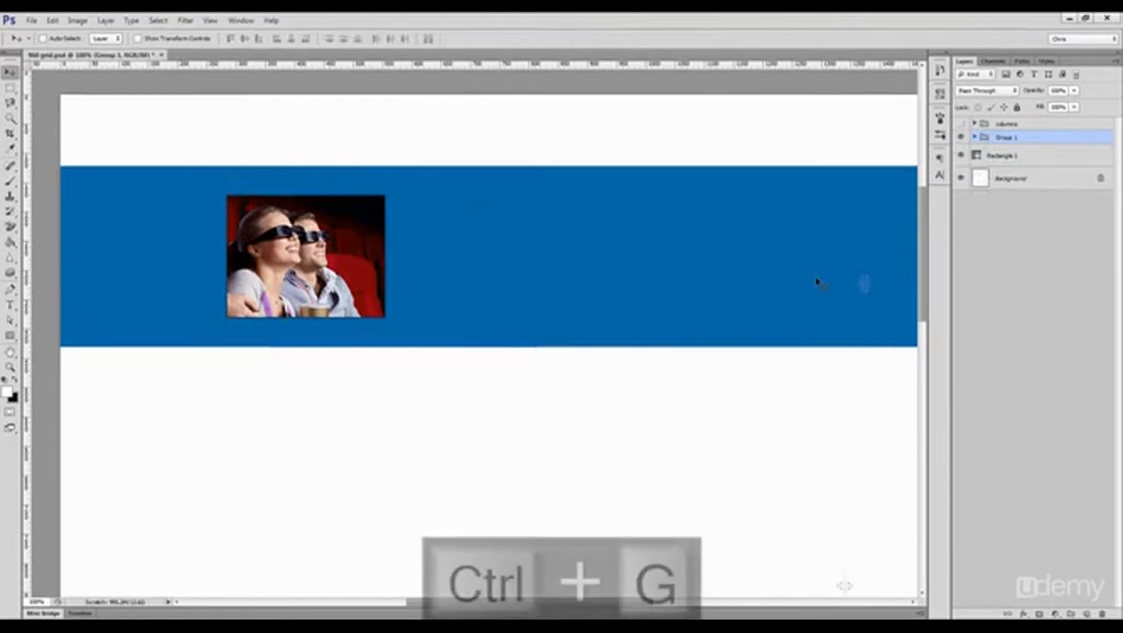
drag(316, 264, 451, 262)
drag(453, 264, 626, 266)
drag(642, 266, 922, 265)
Step: Select all four photo groups and distribute them evenly in the horizontal direction
shift+click(1021, 178)
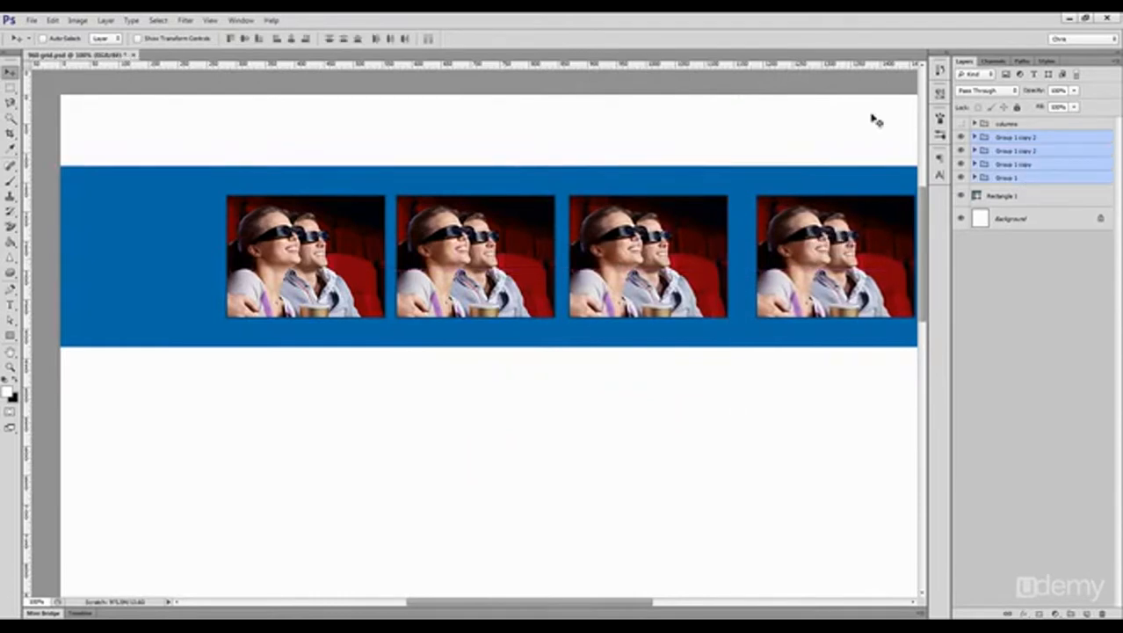
click(392, 41)
drag(541, 215, 464, 216)
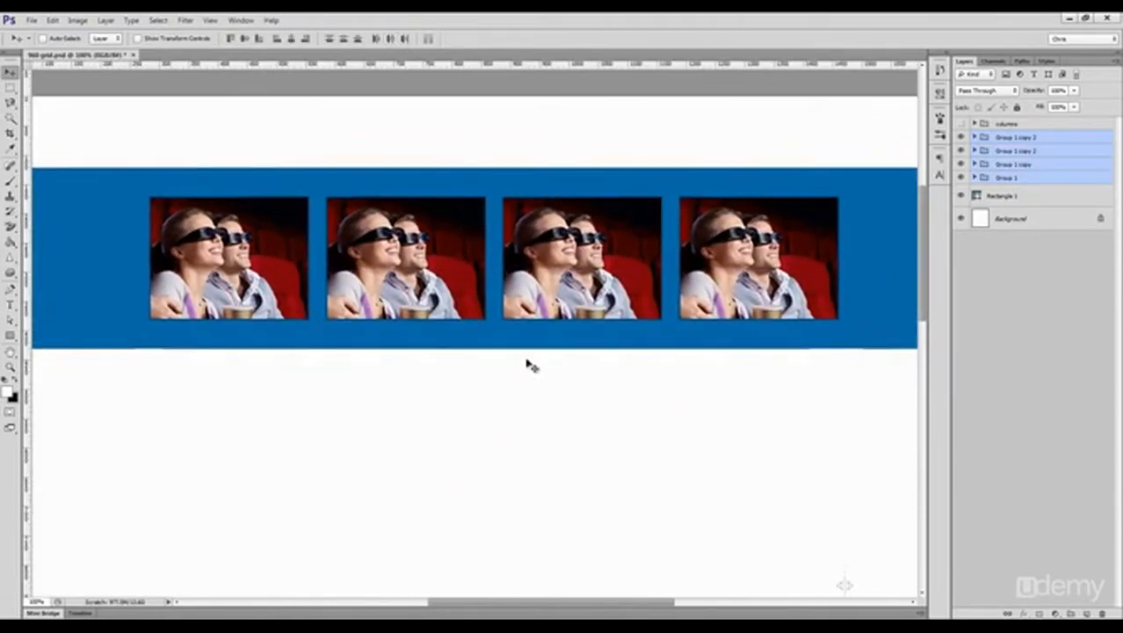
ctrl+click(522, 376)
Step: Place the cinema photo of the blonde woman above the second group's picture and clip it to that group's frame
ctrl+click(419, 266)
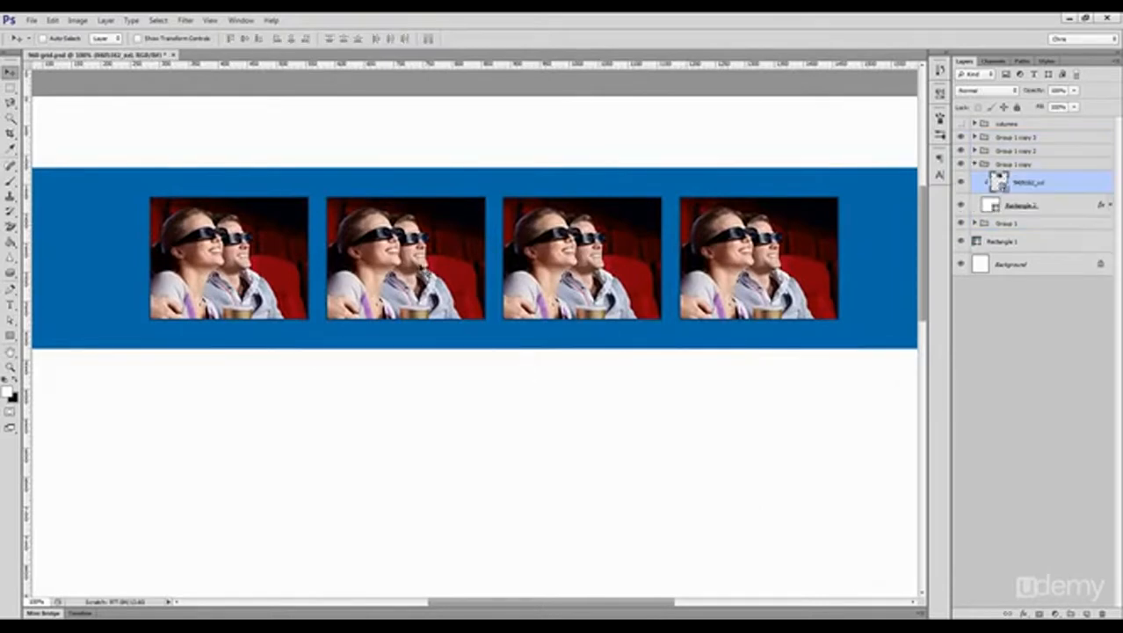
key(alt+Tab)
drag(440, 18, 1121, 97)
drag(808, 116, 444, 295)
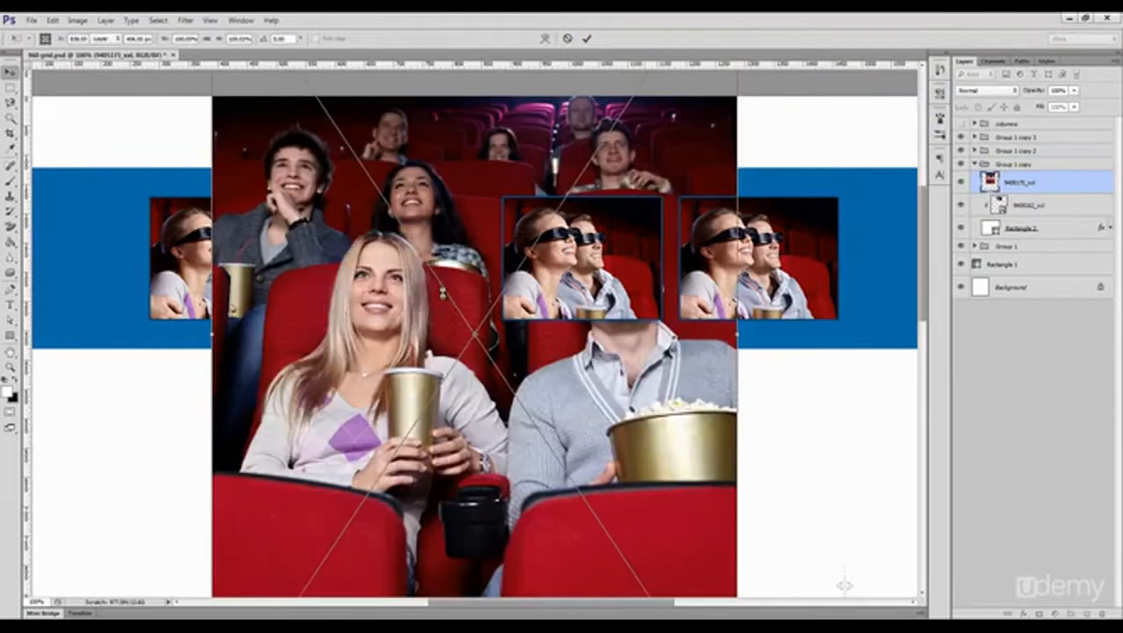
key(Return)
key(ctrl+alt+g)
Step: Reposition the blonde woman's photo and scale it down proportionally to fit the second frame
drag(451, 250, 398, 351)
key(ctrl+t)
drag(618, 507, 511, 410)
key(Return)
Step: Delete the old couple photo from the second group and collapse the group
click(1038, 208)
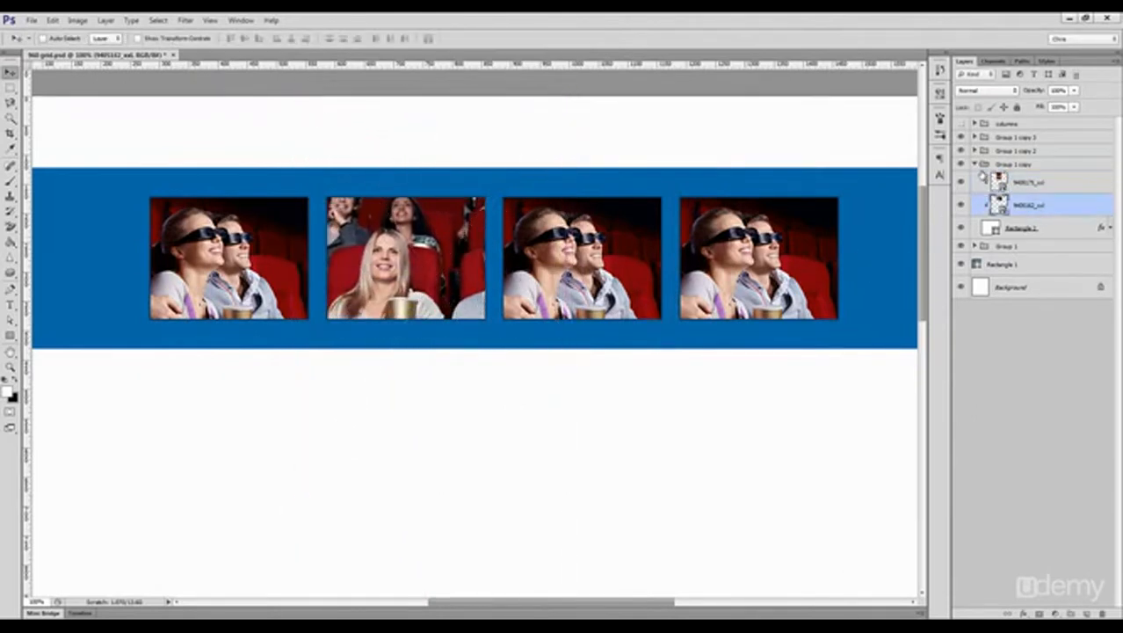
key(Delete)
click(979, 166)
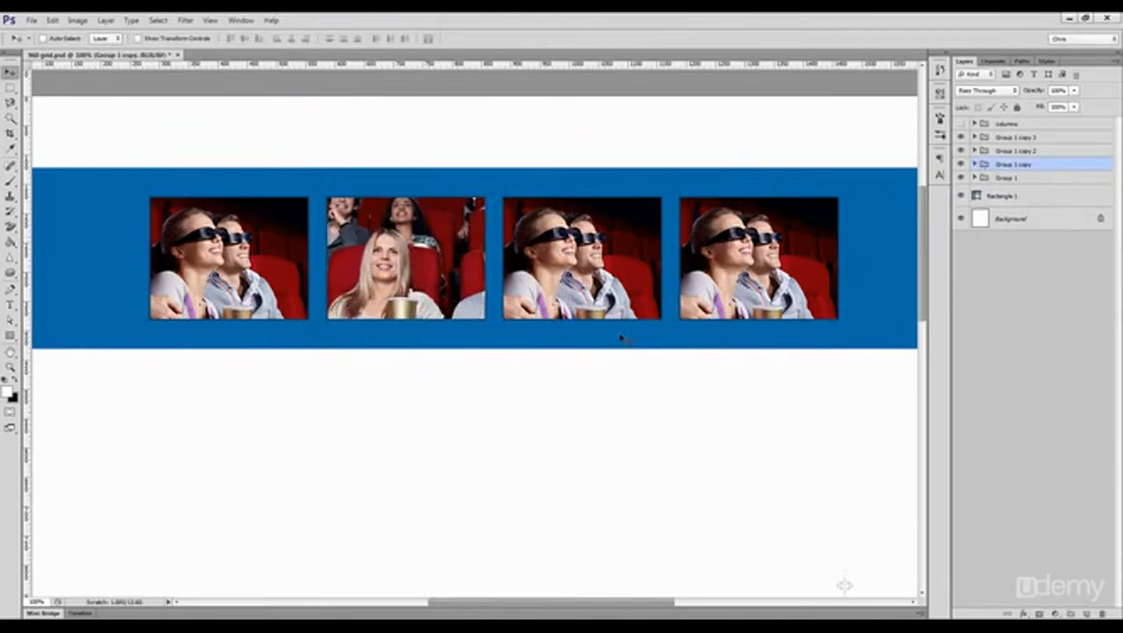
Step: Duplicate the frame rectangle in the first photo group and scale the copy down to about 94.6% around its centre
drag(199, 273, 247, 274)
ctrl+click(246, 274)
click(1005, 222)
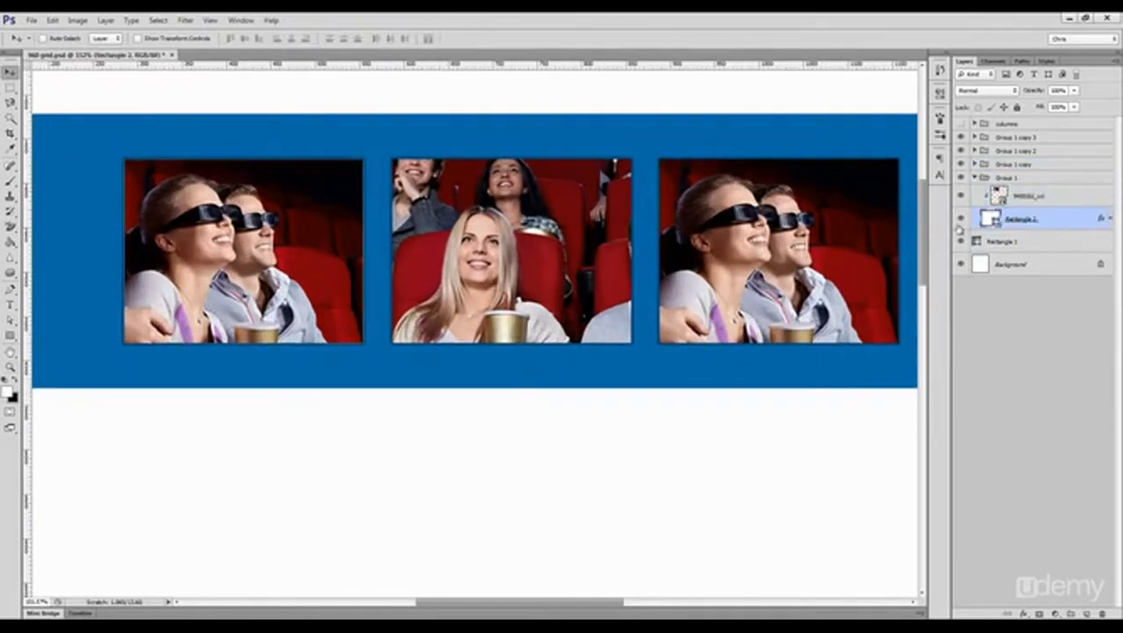
key(ctrl+j)
key(ctrl+t)
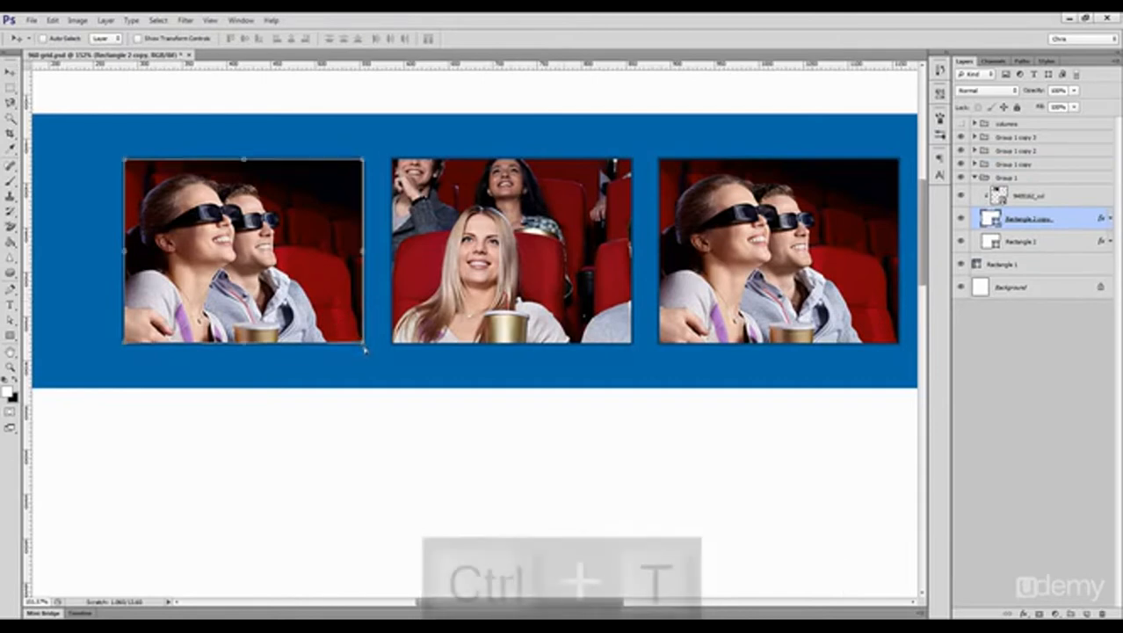
drag(364, 344, 357, 338)
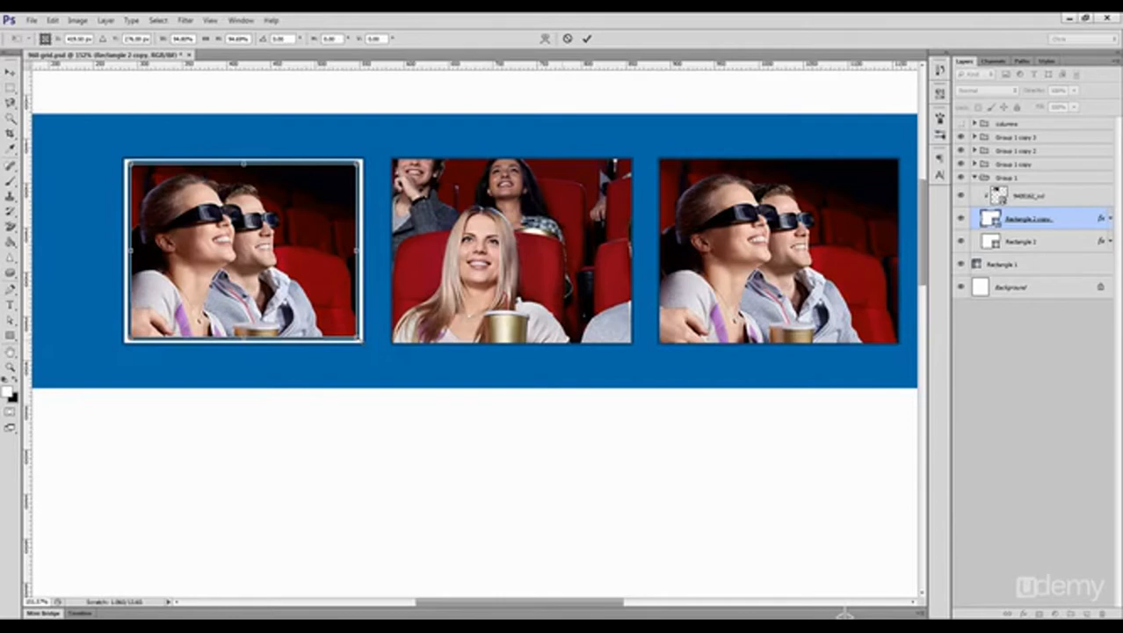
key(Return)
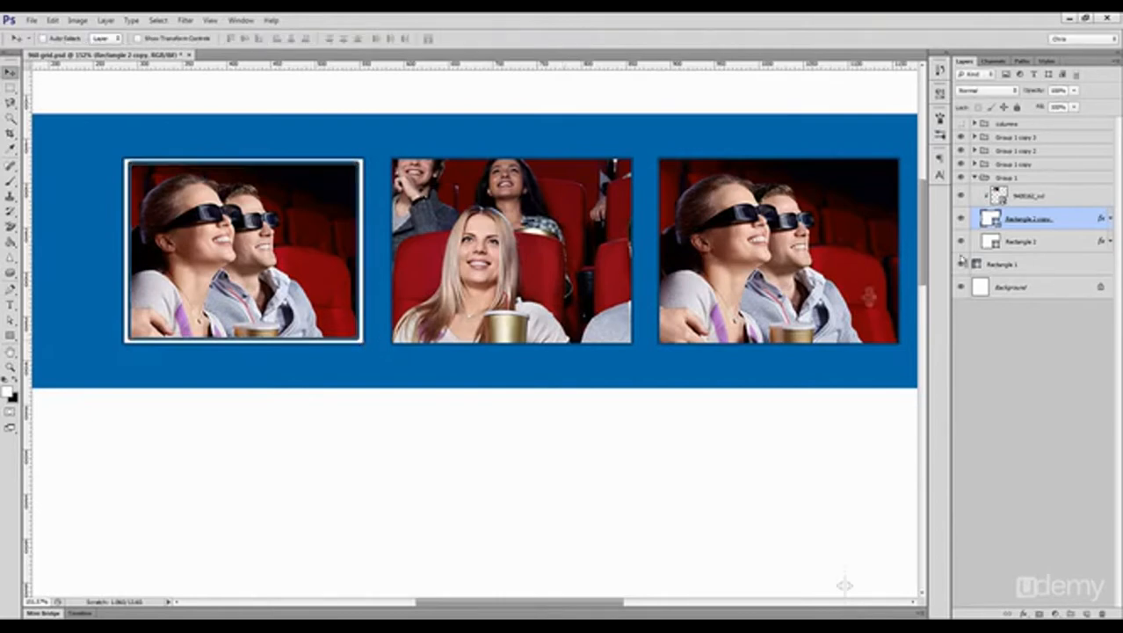
Step: Hide the inner rectangle's stroke effect and widen the shape slightly to even out the white border
click(1109, 219)
click(1006, 249)
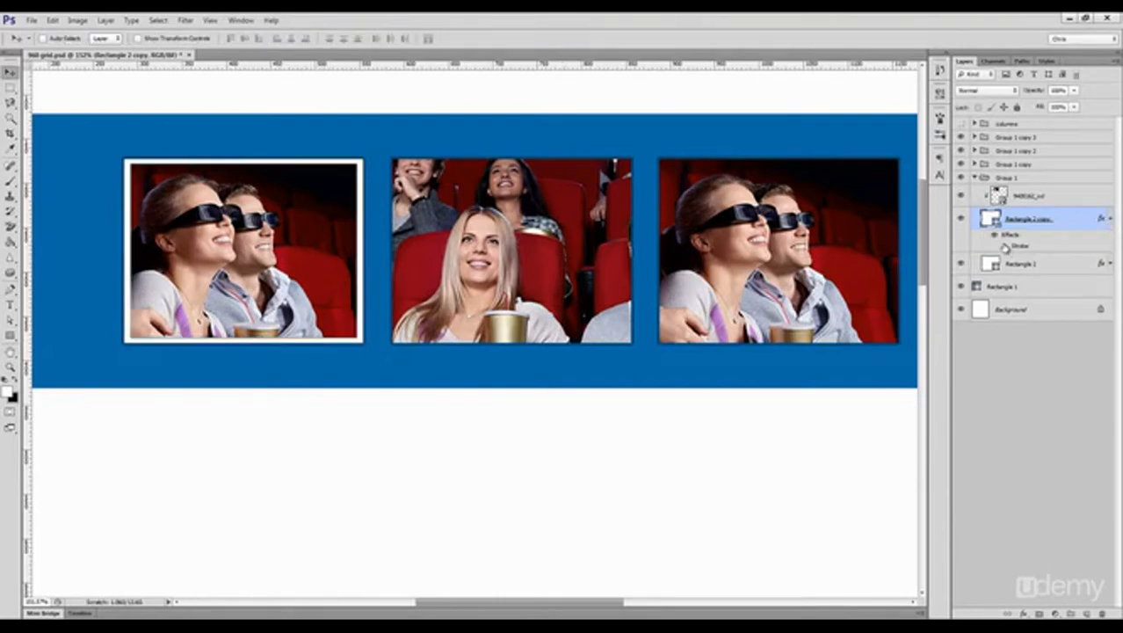
key(z)
drag(114, 325, 190, 356)
key(v)
key(ctrl+t)
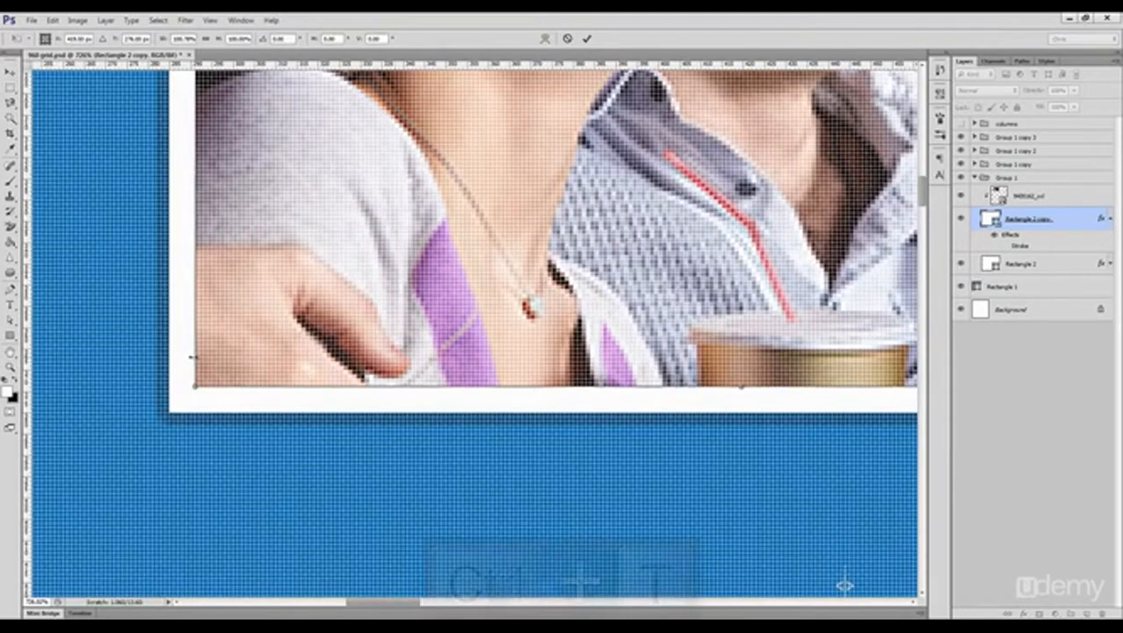
key(Return)
key(ctrl+1)
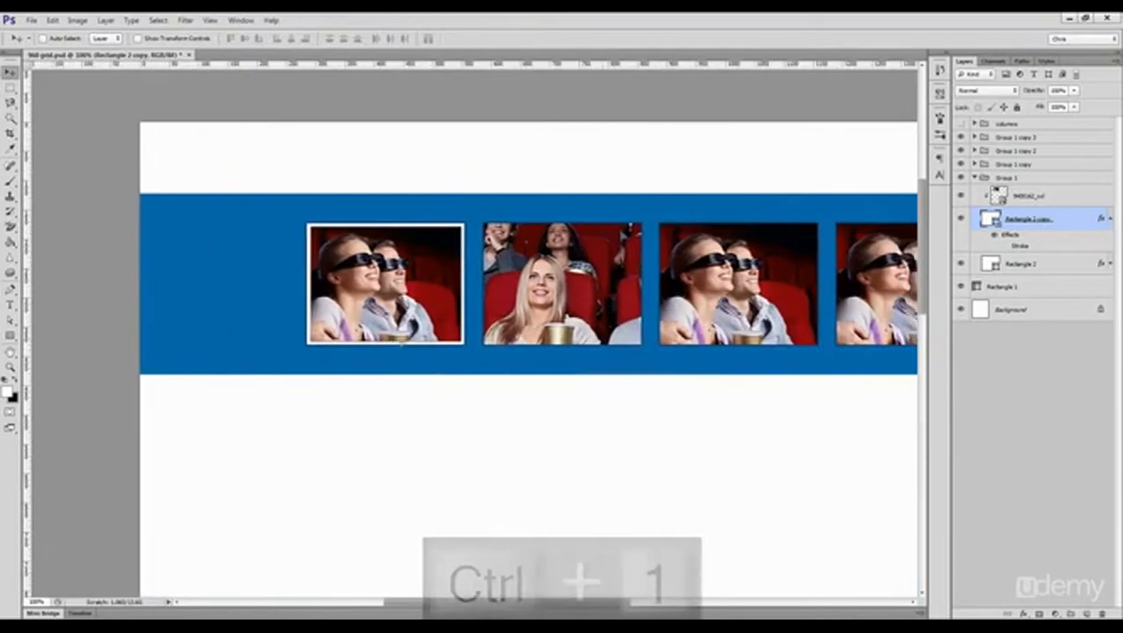
key(ctrl+shift+h)
drag(450, 324, 361, 289)
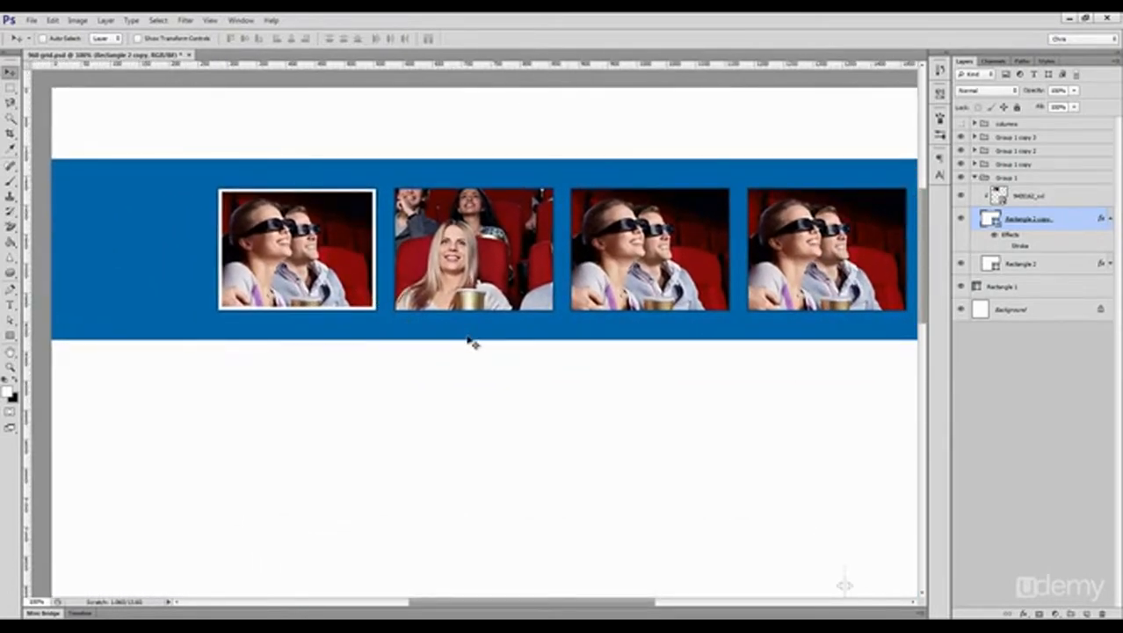
Step: Add a drop shadow to the first group's outer rectangle with a 90° angle, 2 px distance and 7 px size
click(1109, 220)
click(1059, 247)
click(1022, 613)
click(1048, 606)
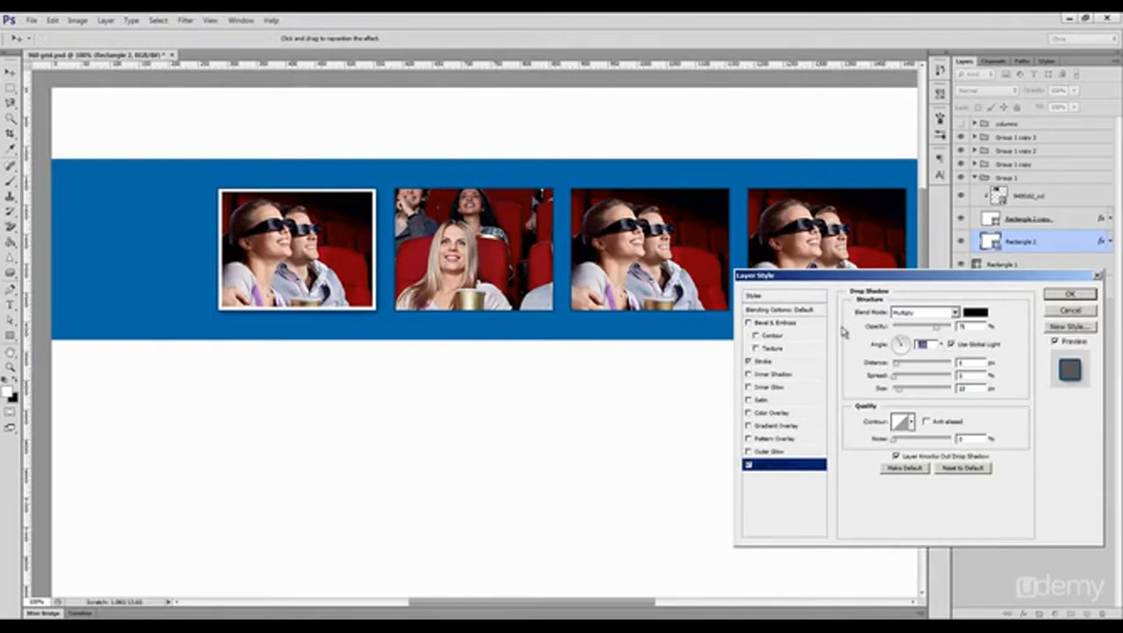
text(901)
click(1063, 295)
Step: Release the first group's couple photo from its clipping mask and clip it again to the inner rectangle
click(1026, 196)
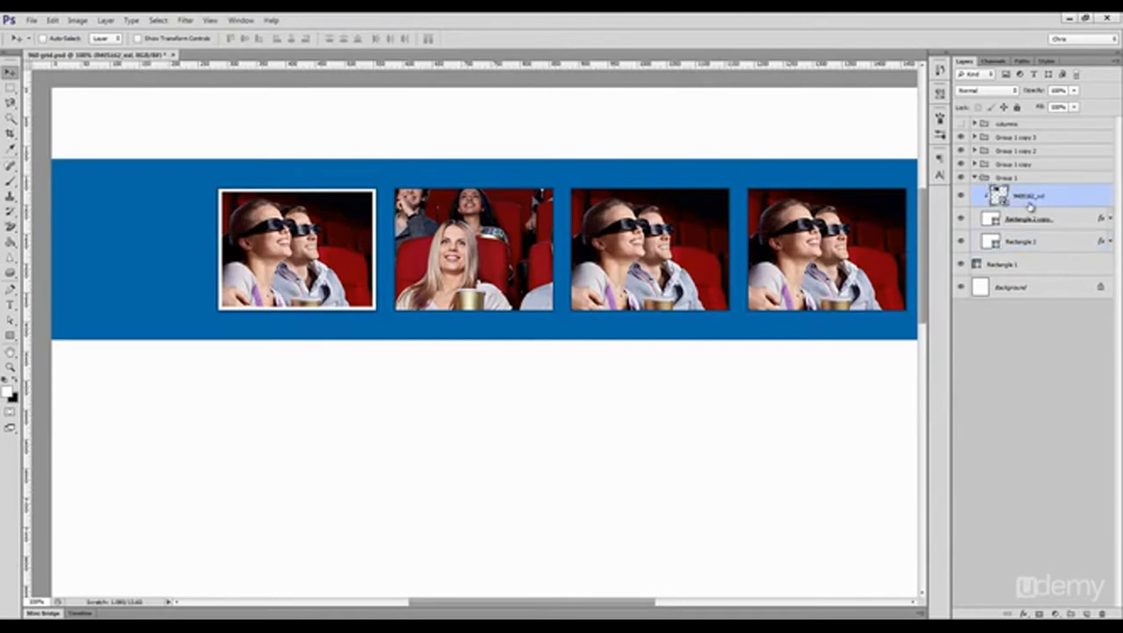
right_click(1035, 201)
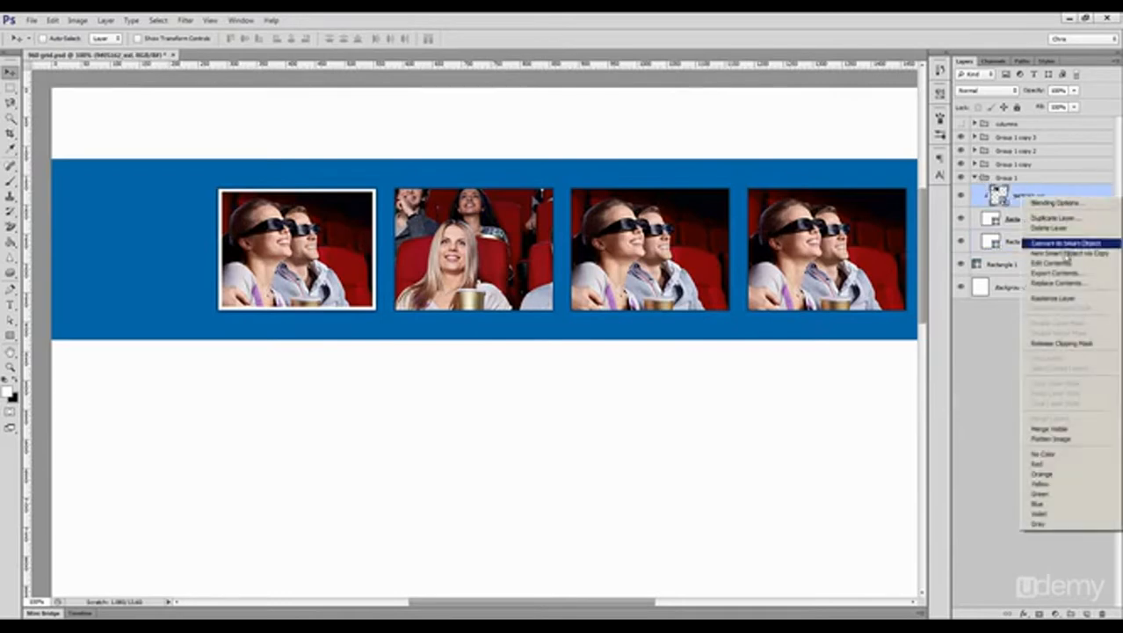
click(1068, 344)
right_click(1040, 196)
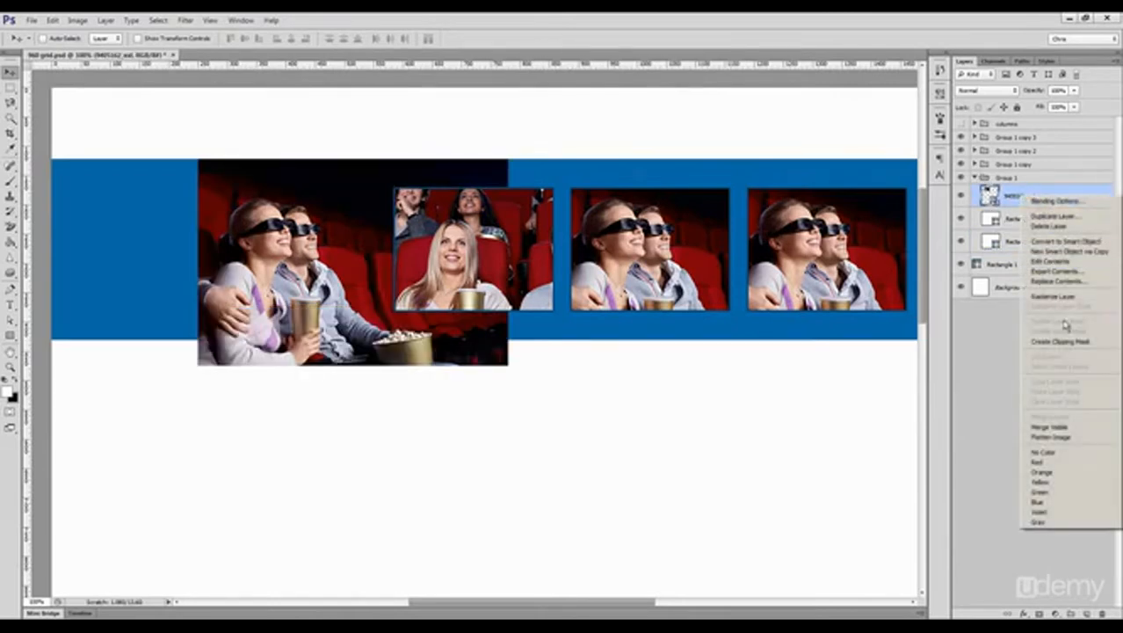
click(1062, 343)
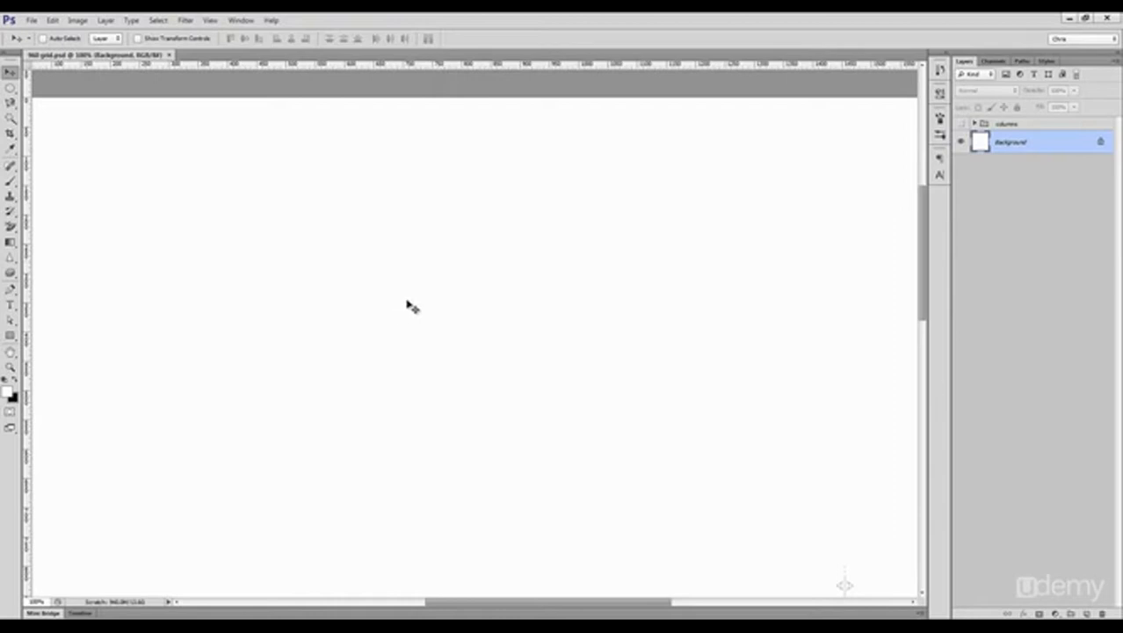
Step: Convert the background to a regular layer and draw a white rectangle about 630 by 750 px above it
double_click(1036, 146)
key(Return)
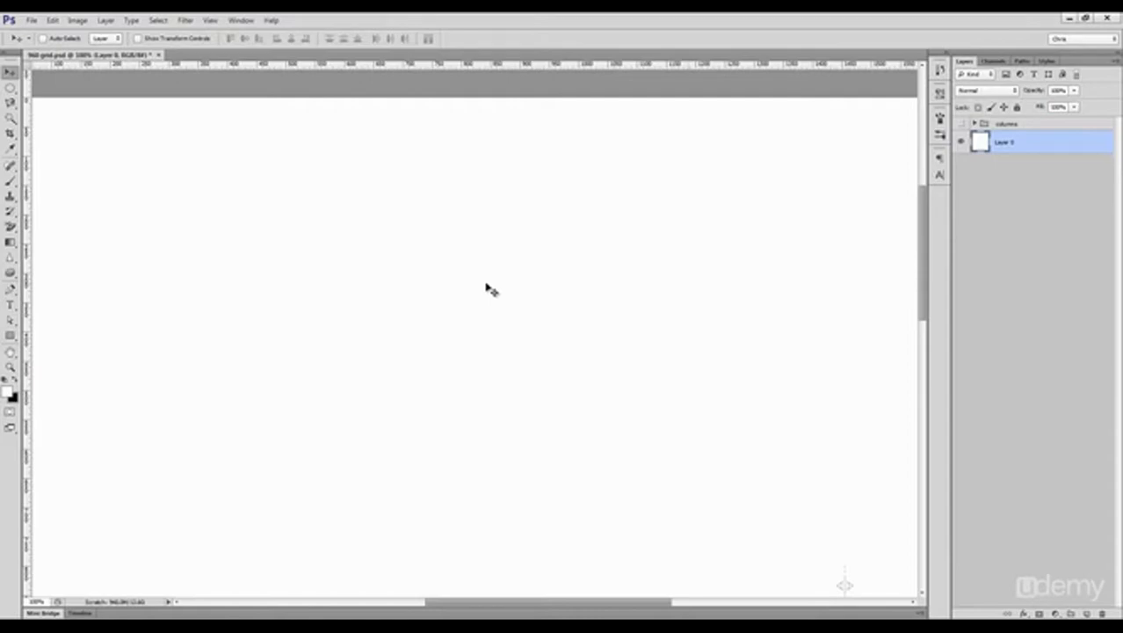
key(u)
drag(293, 125, 663, 564)
Step: Apply a Pattern Overlay with a light grey texture to Layer 0
click(1017, 176)
click(1027, 613)
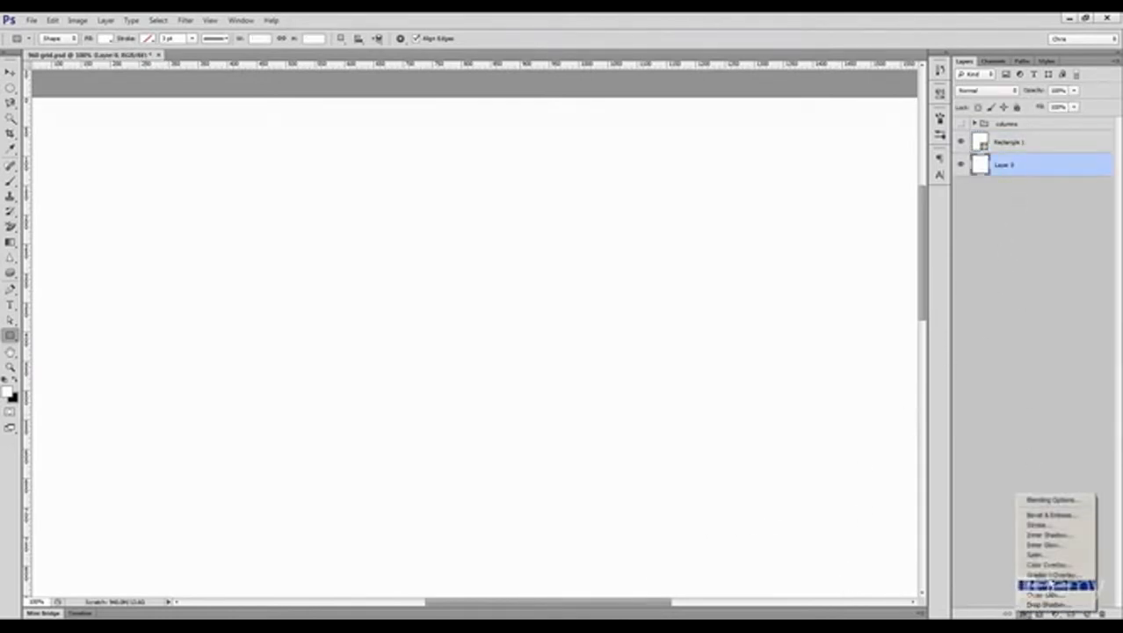
click(1050, 584)
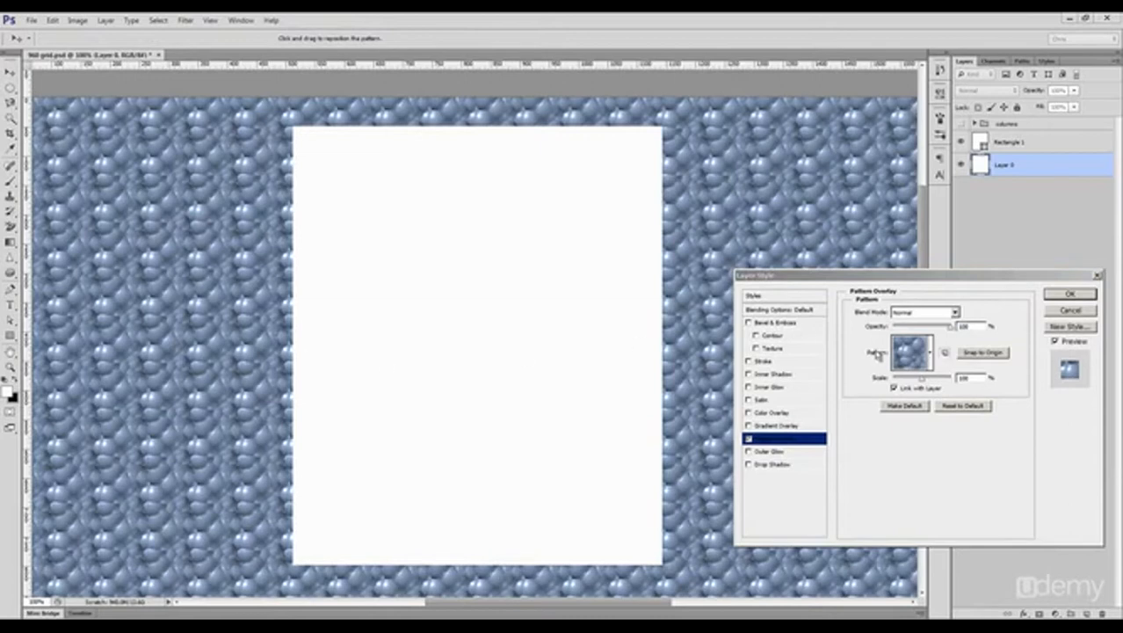
click(930, 362)
drag(1023, 471, 1023, 517)
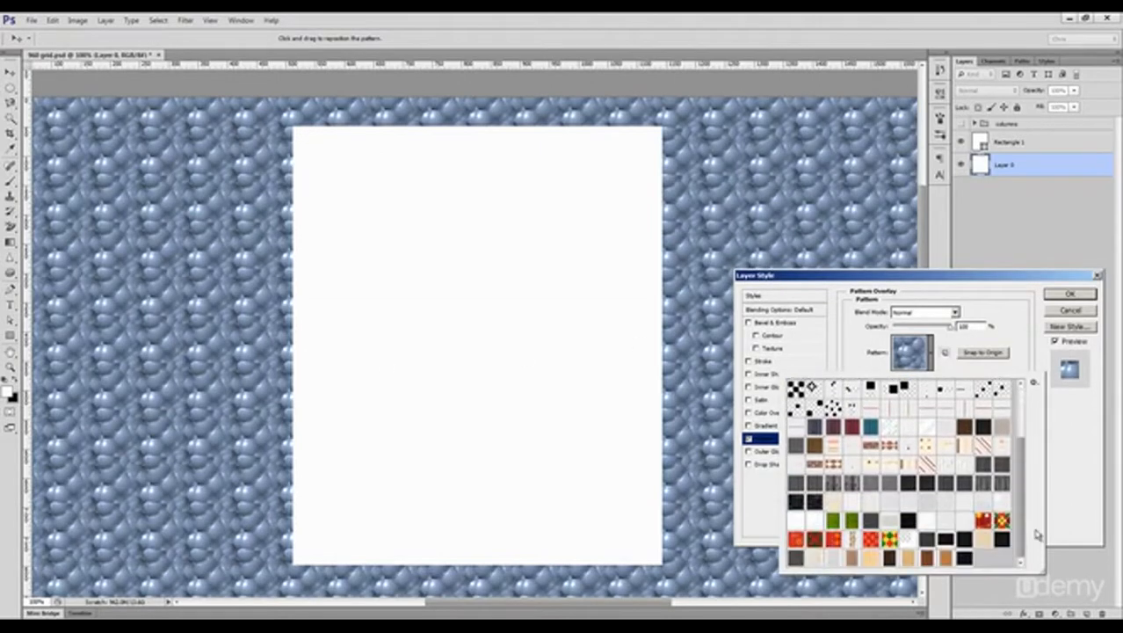
click(965, 523)
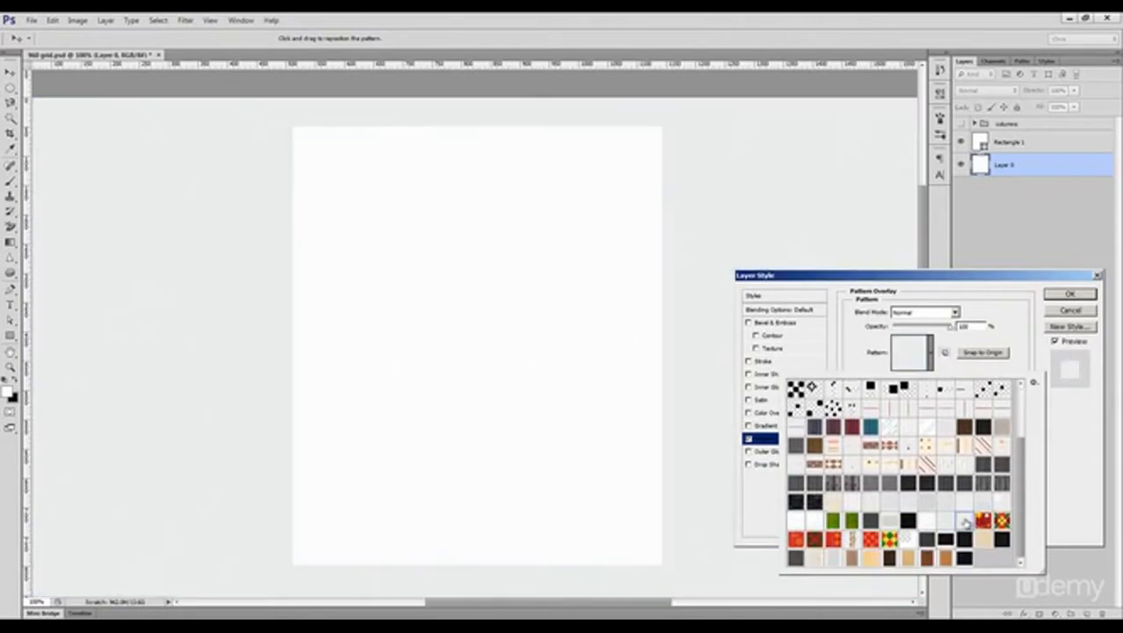
click(1029, 376)
click(1070, 293)
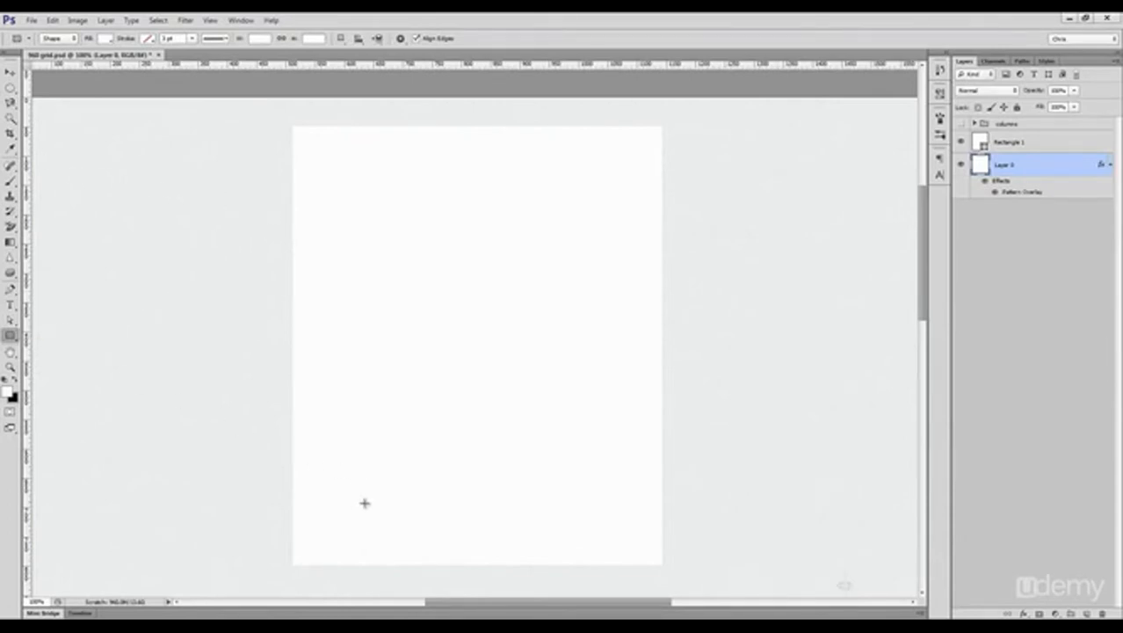
Step: Draw a thin bar about 665 px wide across the white rectangle's top edge and place it beneath the rectangle
click(1020, 148)
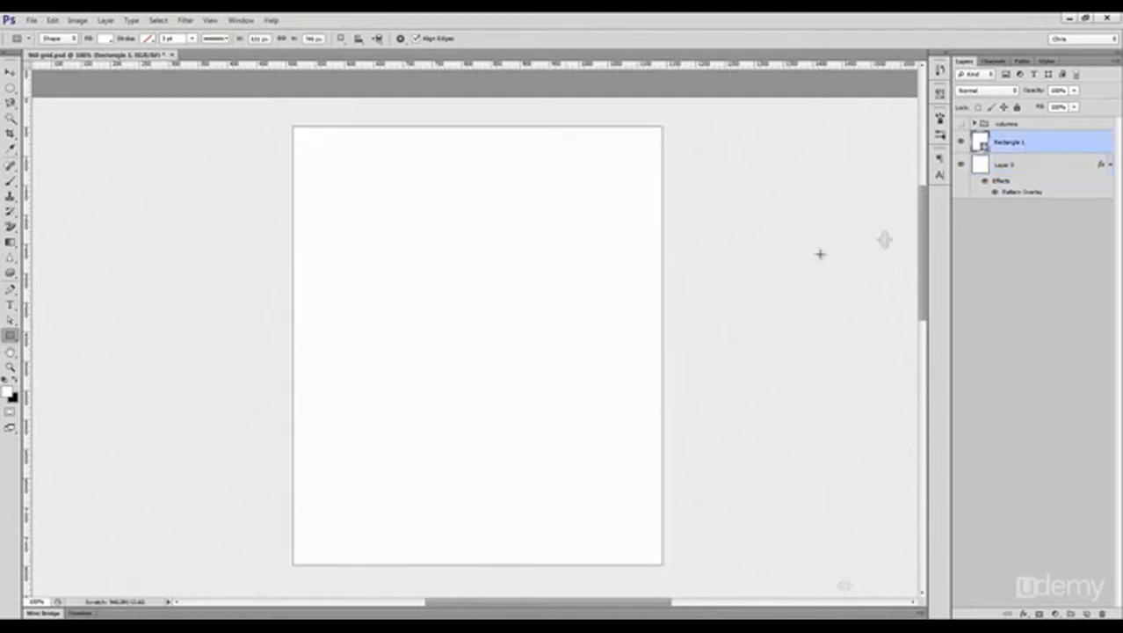
key(ctrl+shift+h)
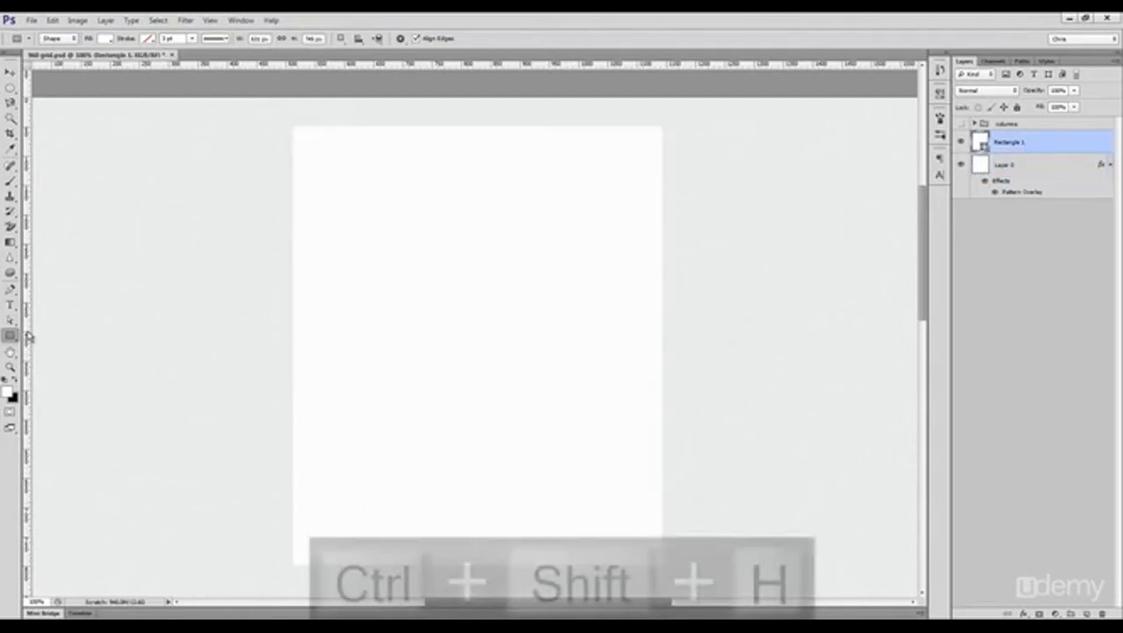
drag(283, 118, 672, 137)
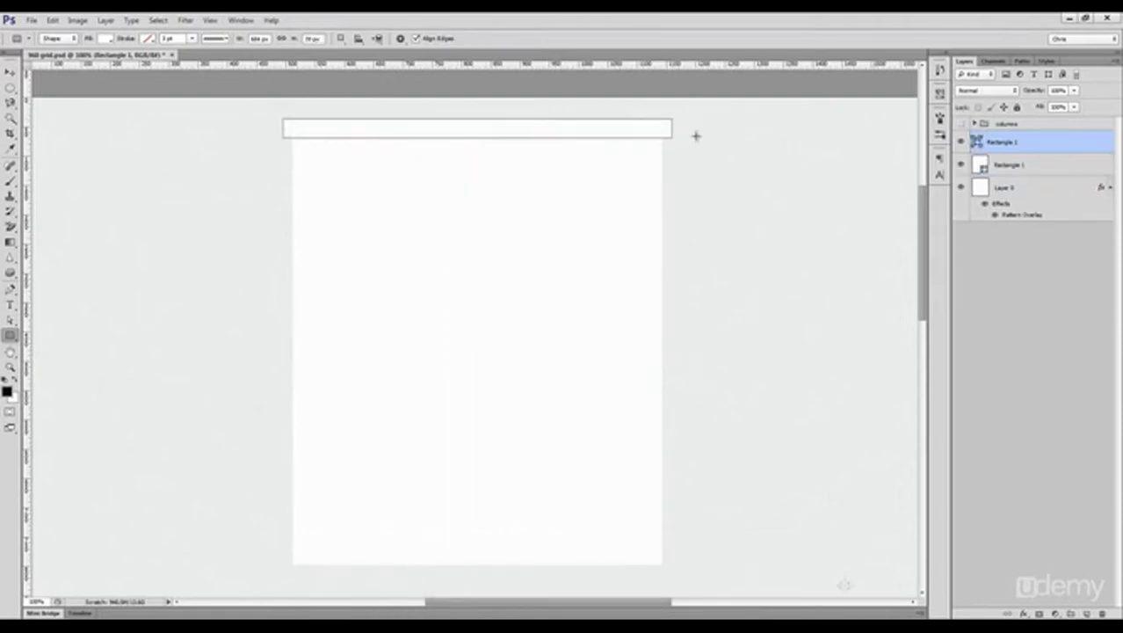
drag(1023, 148, 1027, 174)
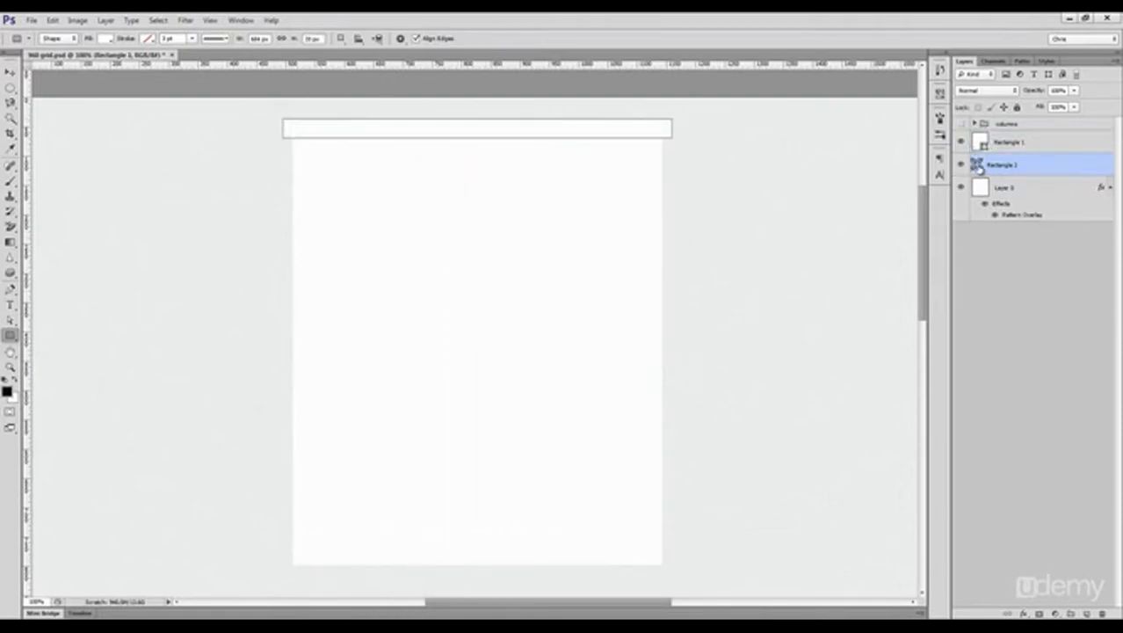
Step: Set the fill colour of the thin bar to black
double_click(978, 166)
click(759, 404)
click(1003, 297)
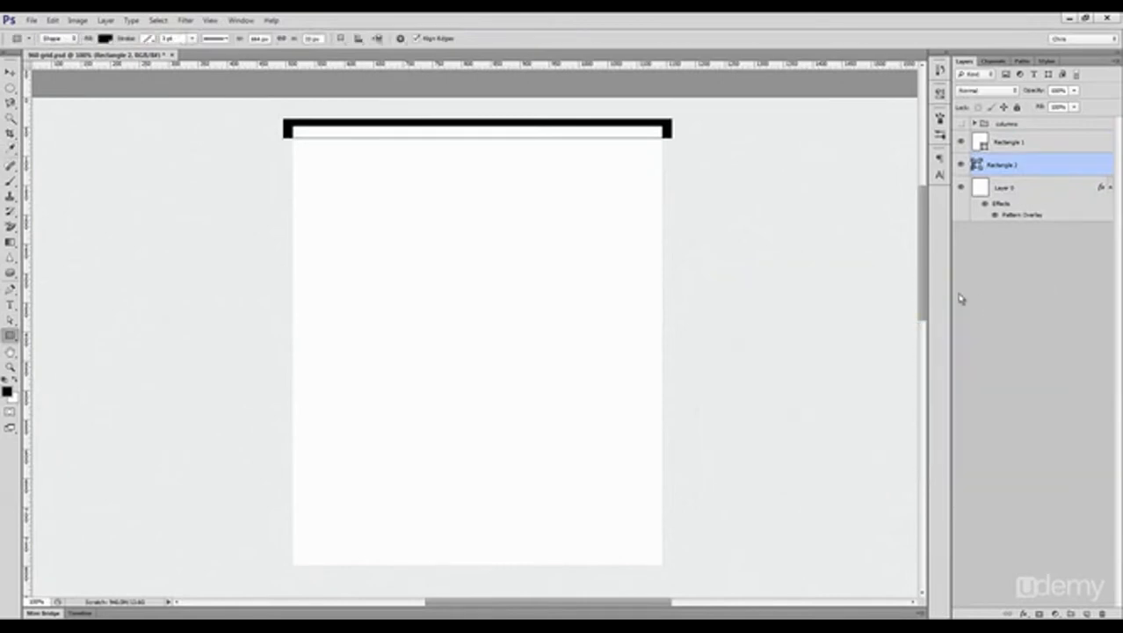
Step: Rasterize the black bar with a Gaussian Blur and lower its opacity to 42%
click(186, 19)
mouse_move(228, 134)
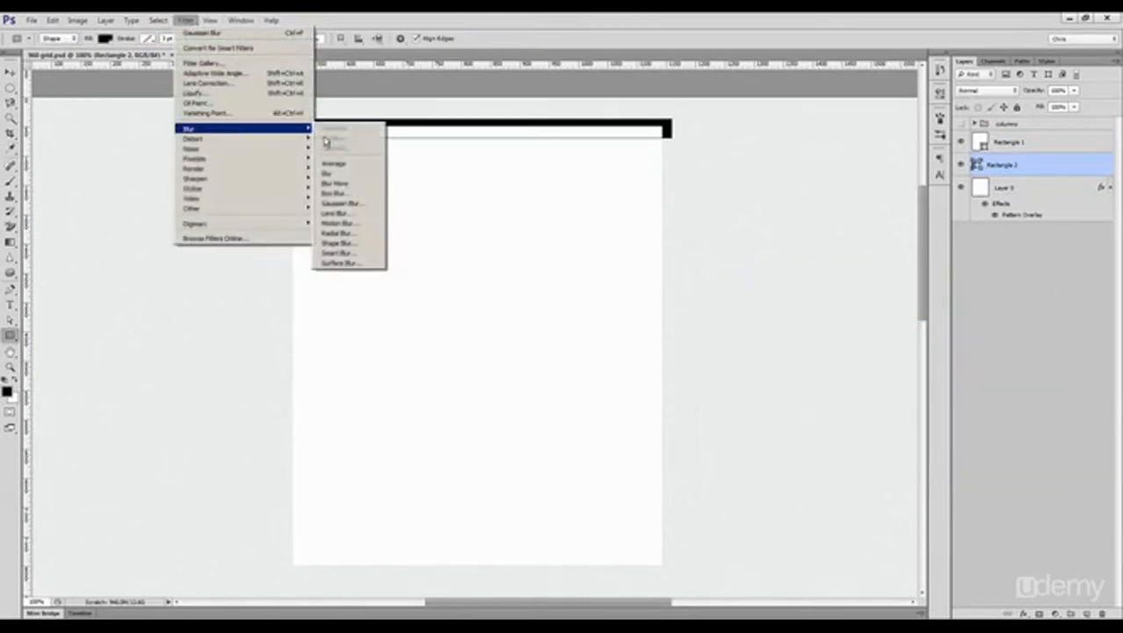
click(352, 203)
click(520, 245)
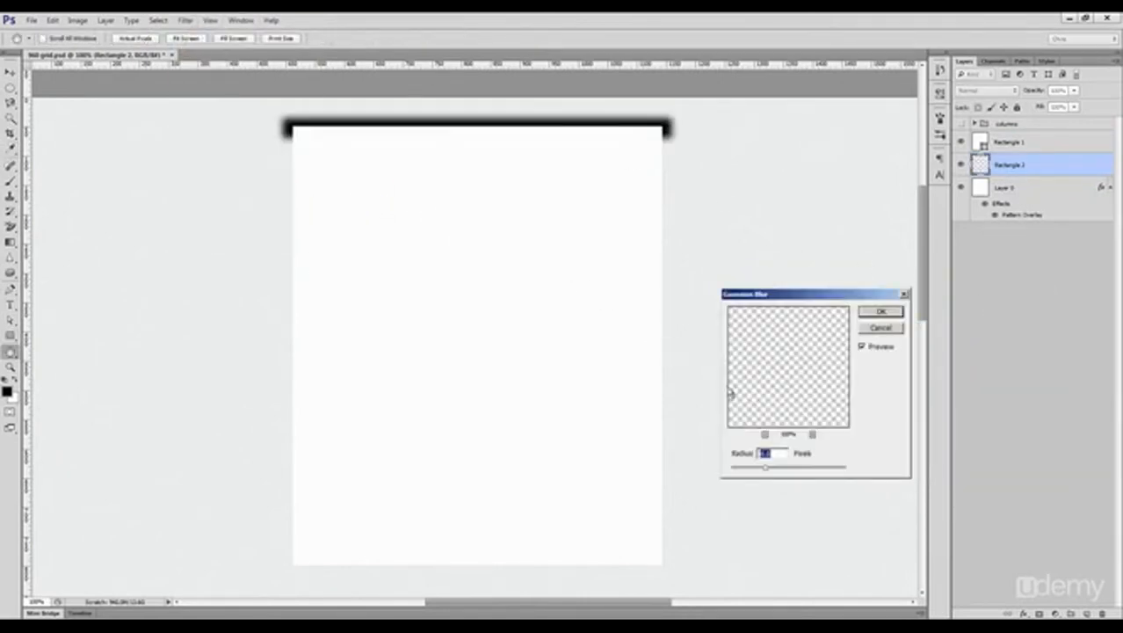
click(880, 312)
drag(1040, 92, 1018, 96)
Step: Try to cut an unfeathered elliptical area out of the blurred bar's upper edge, and undo the cut
drag(10, 88, 66, 93)
drag(283, 100, 674, 124)
key(Delete)
key(ctrl+d)
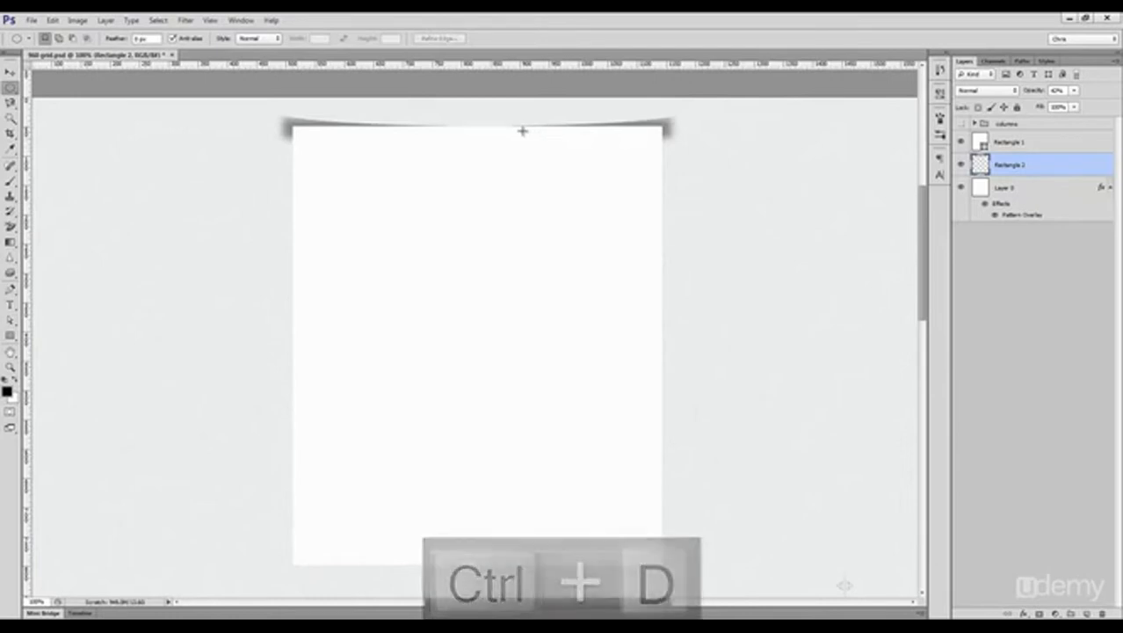
key(ctrl+z)
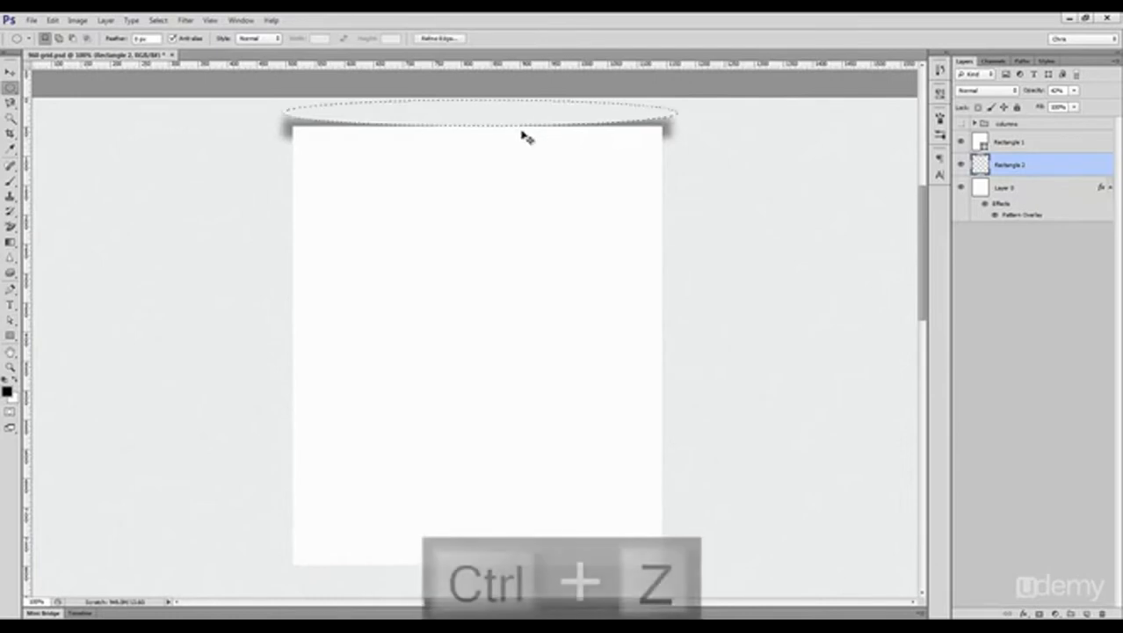
key(ctrl+d)
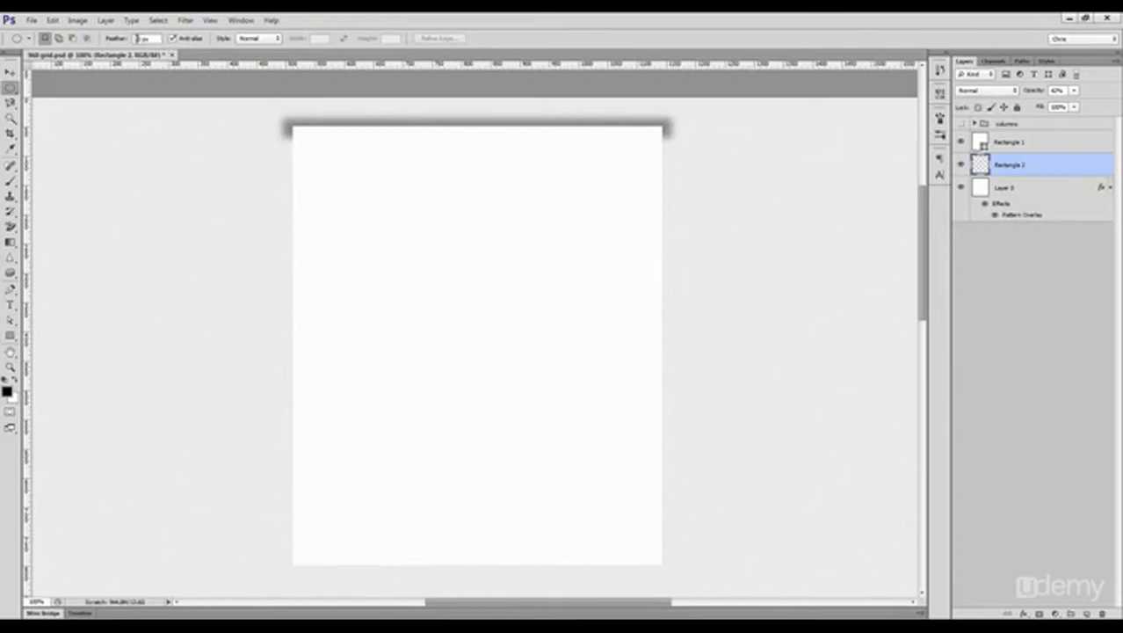
Step: Delete an elliptical area with a 20 px feather from the blurred bar's upper edge
drag(277, 100, 684, 127)
key(Delete)
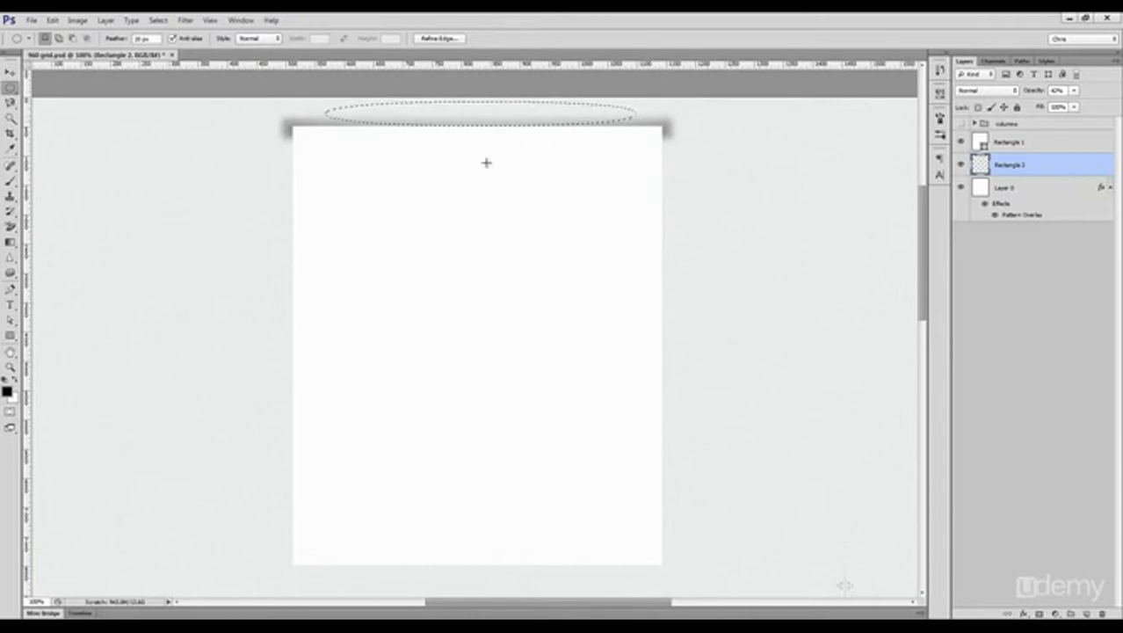
key(ctrl+d)
Step: Narrow the top shadow symmetrically so that it fits the width of the white rectangle
key(ctrl+t)
drag(675, 129, 673, 130)
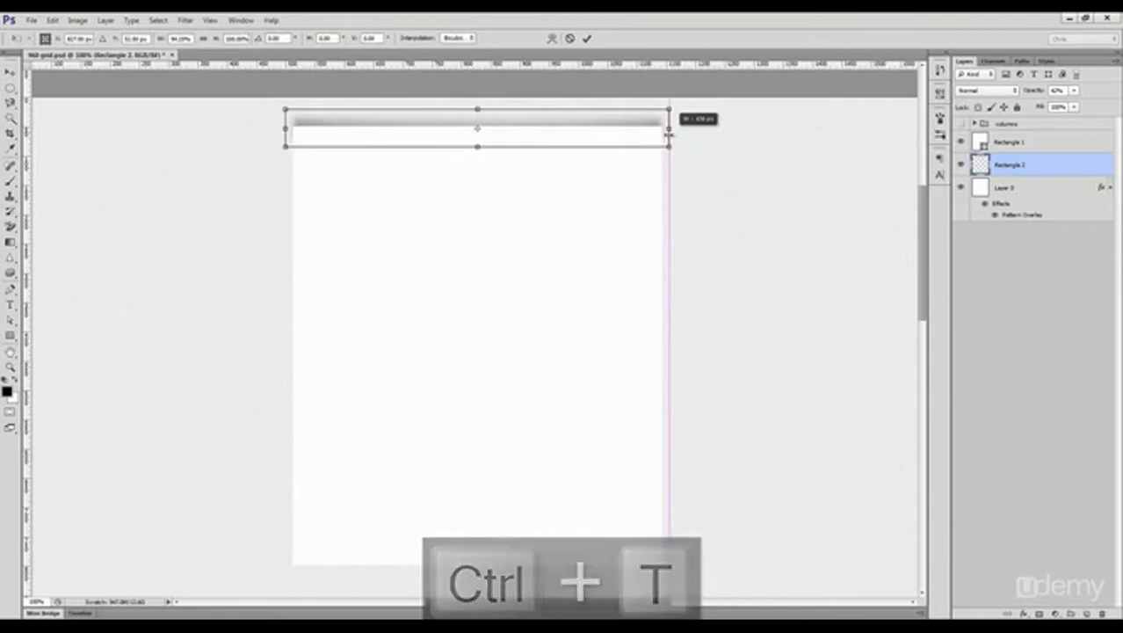
key(Return)
Step: Duplicate the shadow to the white rectangle's bottom edge and flip the copy vertically
drag(524, 147, 516, 569)
key(ctrl+t)
right_click(516, 569)
click(544, 557)
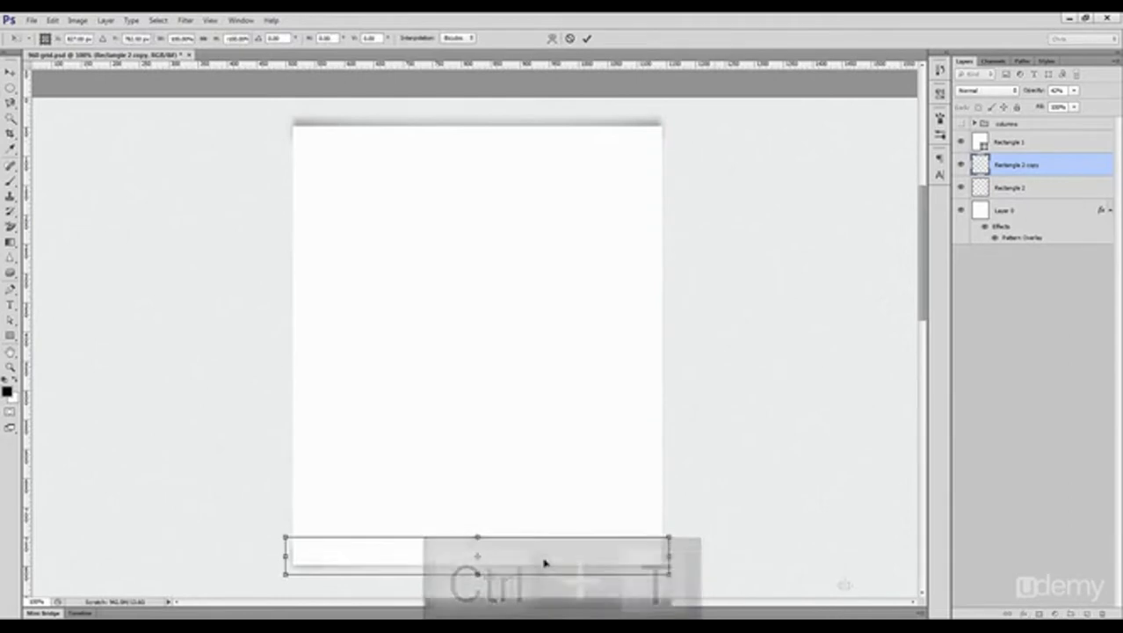
key(Return)
Step: Nudge the bottom-edge and top-edge shadow layers down slightly
key(Down)
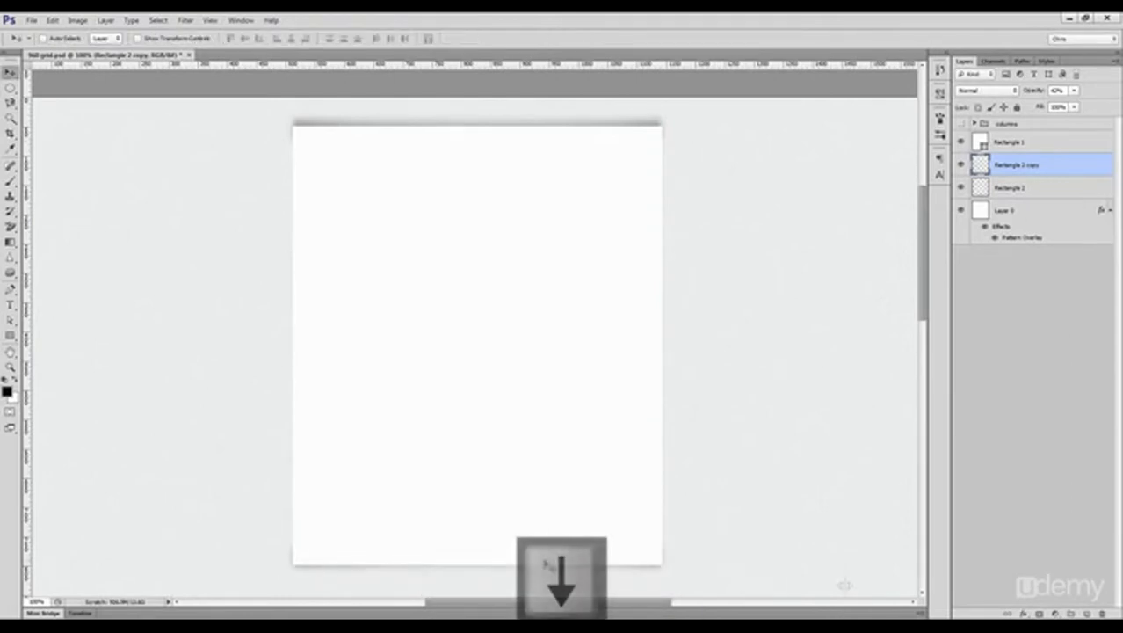
click(1013, 189)
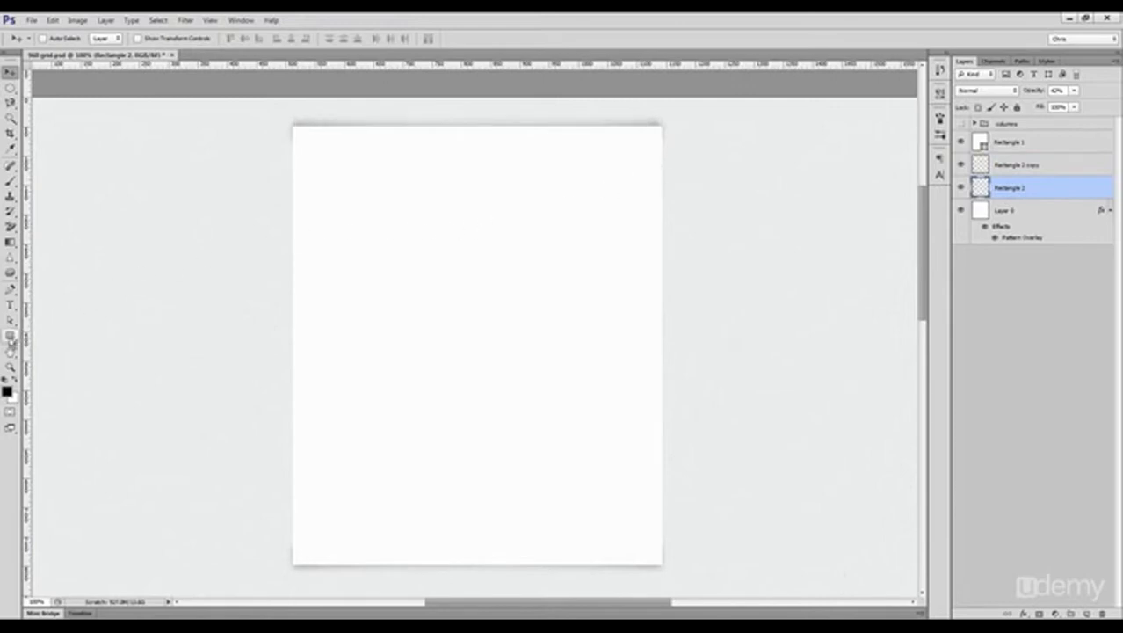
Step: Draw a narrow black rounded rectangle along the white box's left edge and duplicate it onto the right edge
click(11, 335)
click(66, 344)
drag(299, 126, 278, 569)
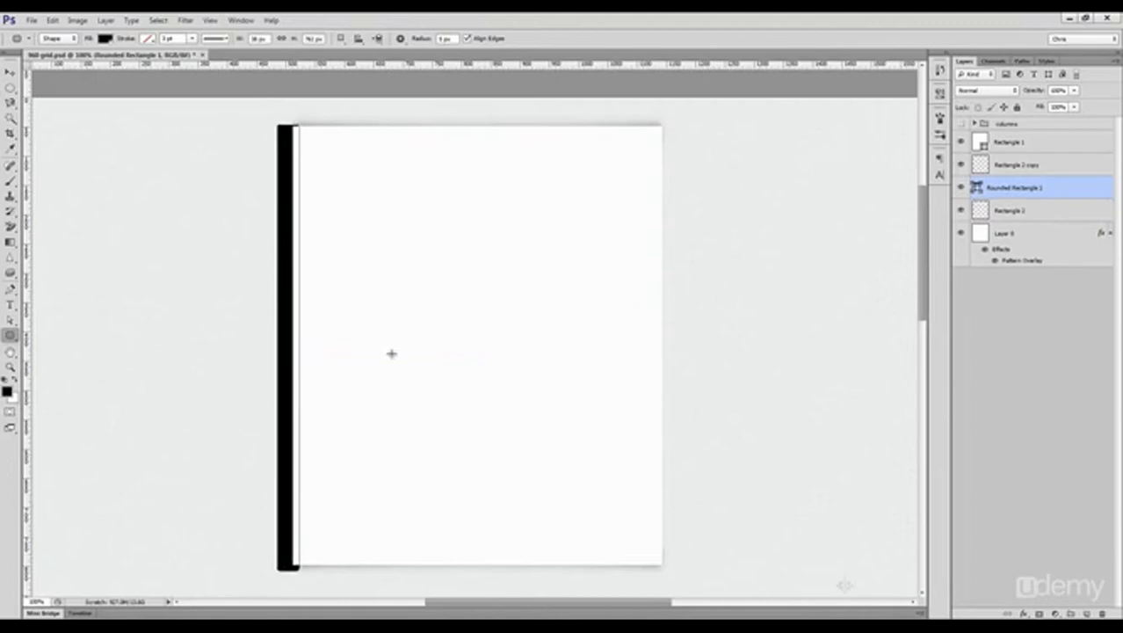
key(v)
drag(300, 347, 668, 352)
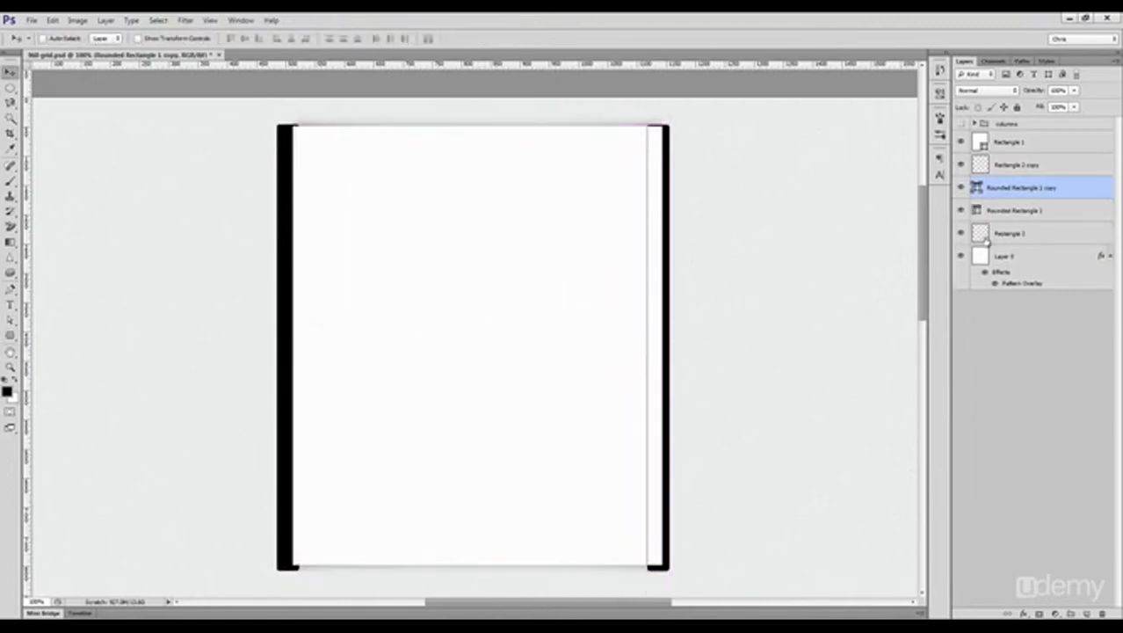
Step: Merge the two side bars into one layer and centre it horizontally with the white rectangle
shift+click(1012, 214)
key(ctrl+e)
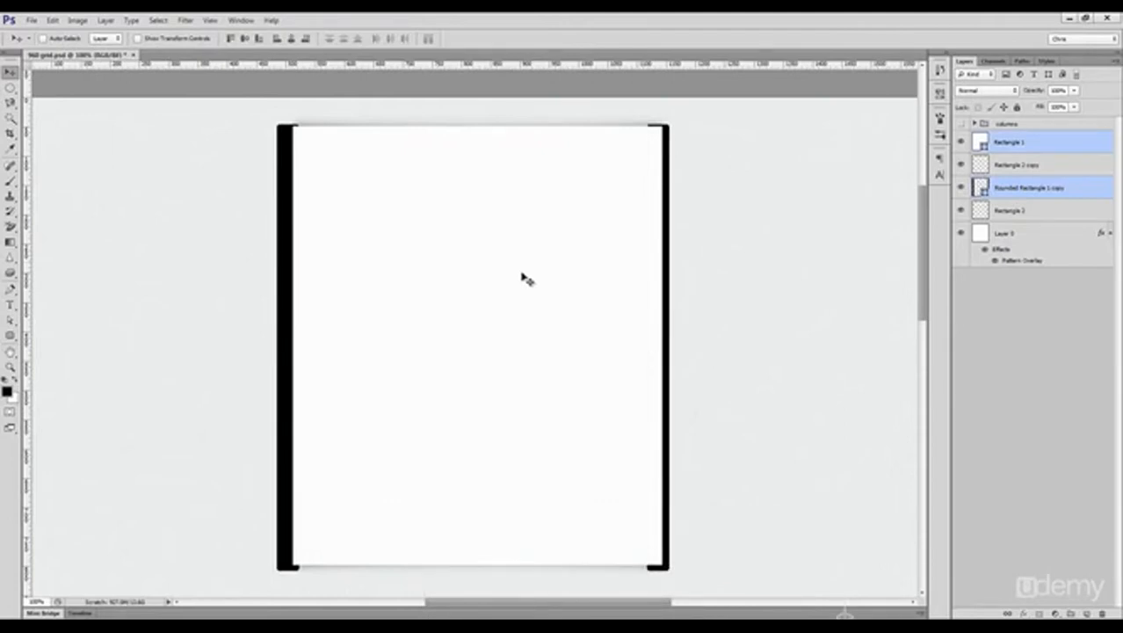
click(291, 39)
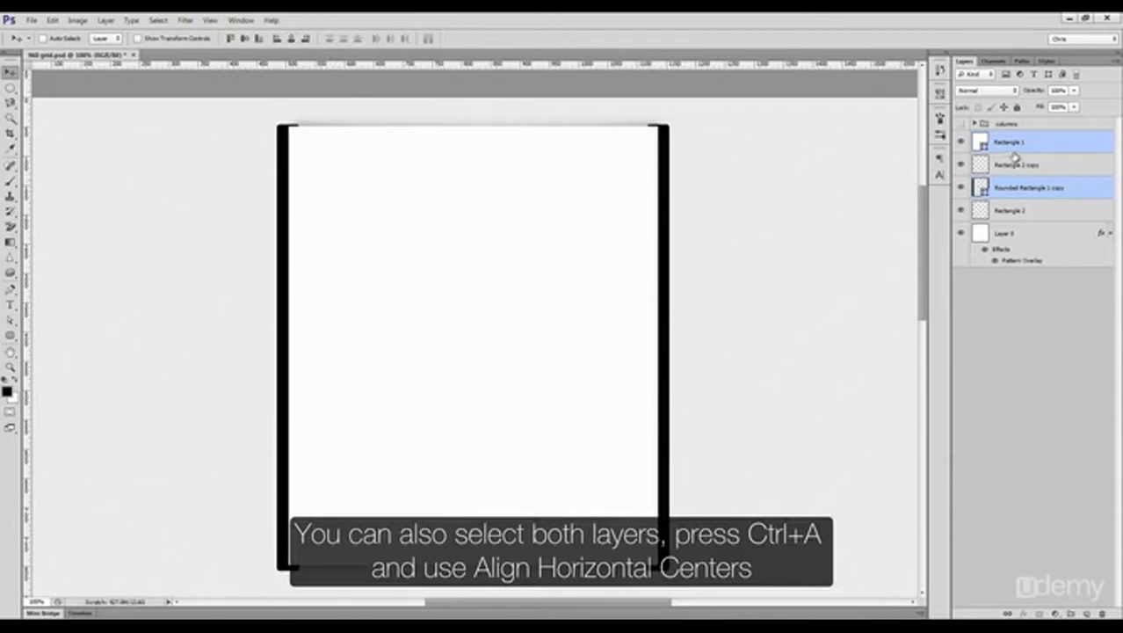
Step: Reapply the last-used blur filter to the merged side bars and lower the layer's opacity to a faint shadow
click(1033, 190)
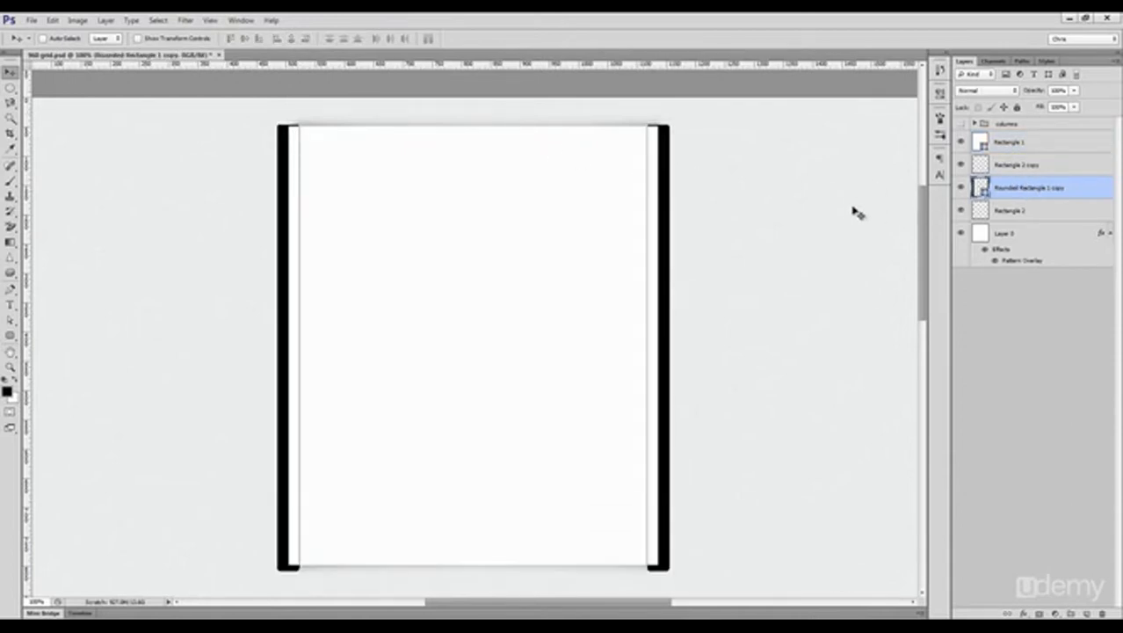
key(ctrl+shift+h)
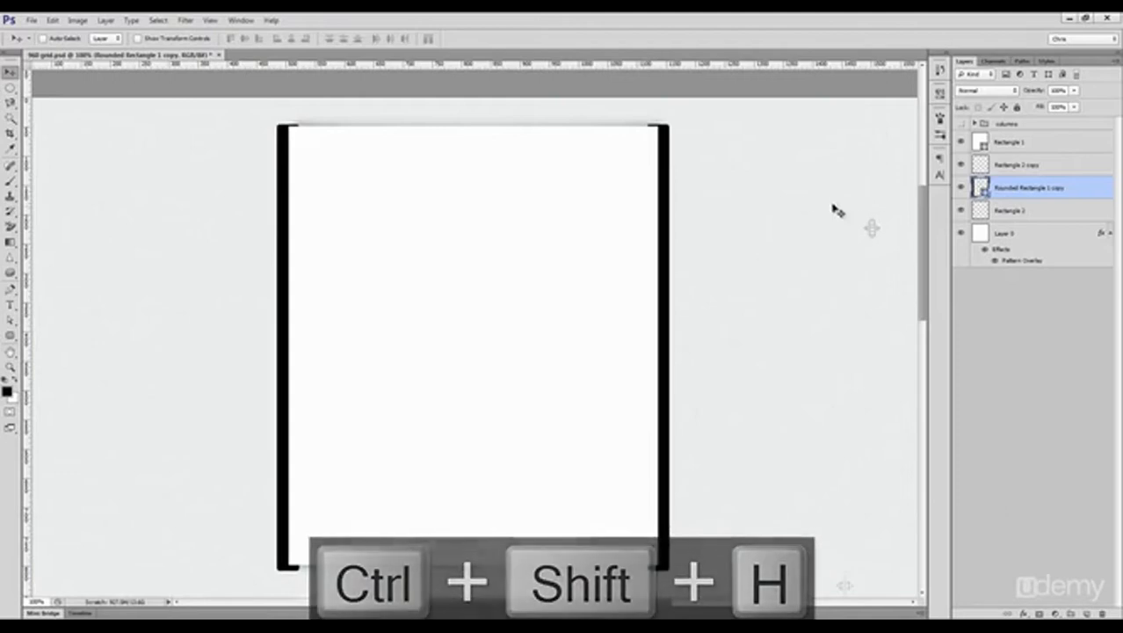
click(184, 20)
click(194, 33)
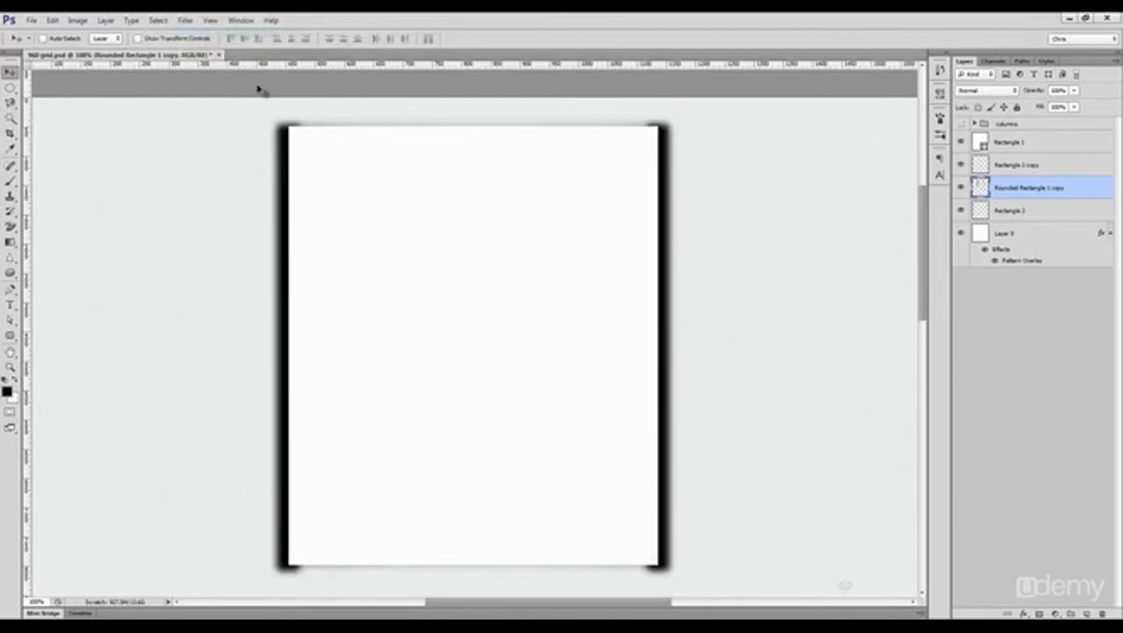
drag(1030, 93, 1031, 94)
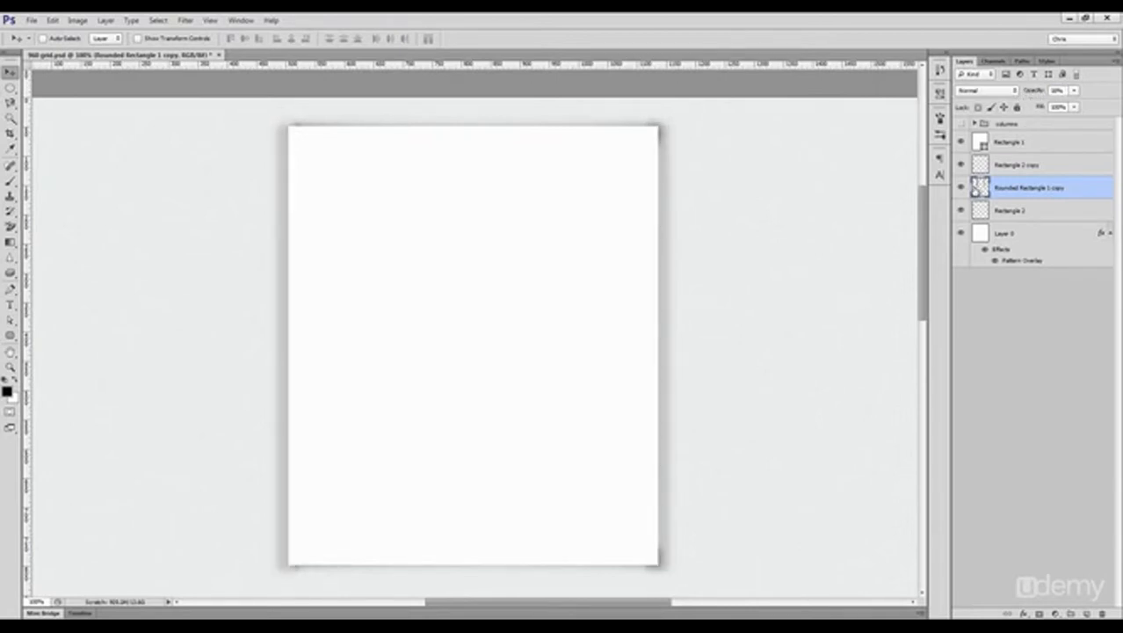
Step: Delete a tall elliptical area with a 20 px feather from the left shadow's outer edge
click(10, 88)
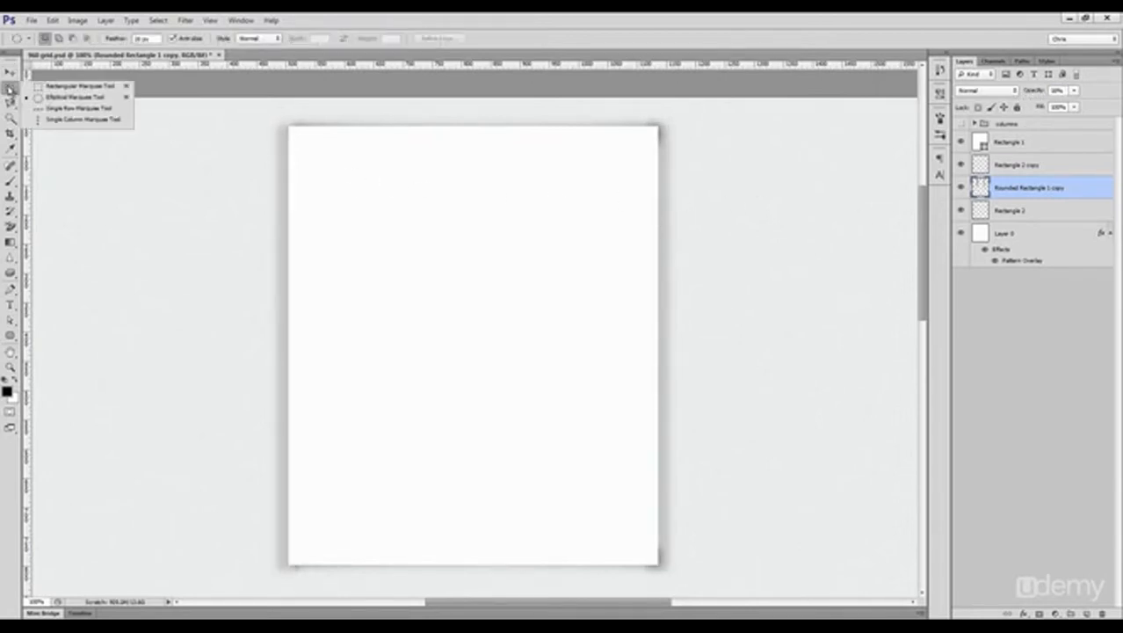
click(77, 97)
drag(235, 117, 289, 574)
key(Delete)
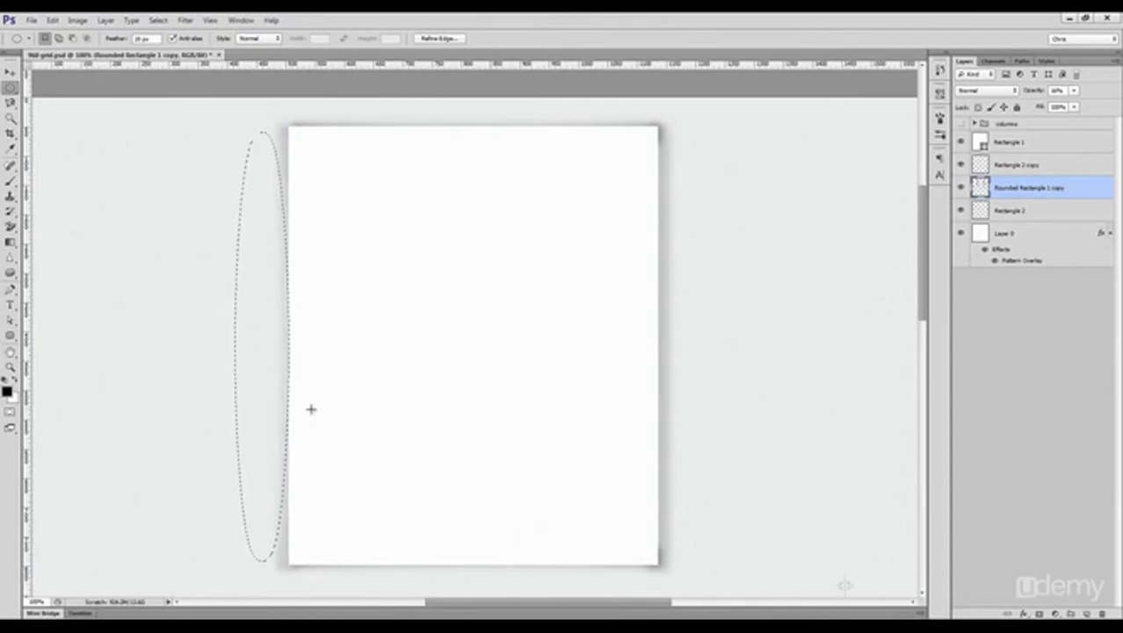
key(ctrl+d)
drag(698, 122, 661, 478)
key(ctrl+z)
Step: Move the elliptical selection horizontally onto the outer edge of the right-hand shadow
key(shift+Right)
key(shift+Right)
key(shift+Right)
key(shift+Right)
key(shift+Right)
key(shift+Right)
key(shift+Right)
key(shift+Right)
key(shift+Right)
key(shift+Right)
key(shift+Right)
key(shift+Right)
key(shift+Right)
key(shift+Right)
key(shift+Right)
key(shift+Right)
key(shift+Right)
key(shift+Right)
key(shift+Right)
key(shift+Right)
key(shift+Right)
key(shift+Right)
key(shift+Right)
key(shift+Right)
key(shift+Right)
key(shift+Right)
key(shift+Right)
key(shift+Right)
key(shift+Right)
key(shift+Right)
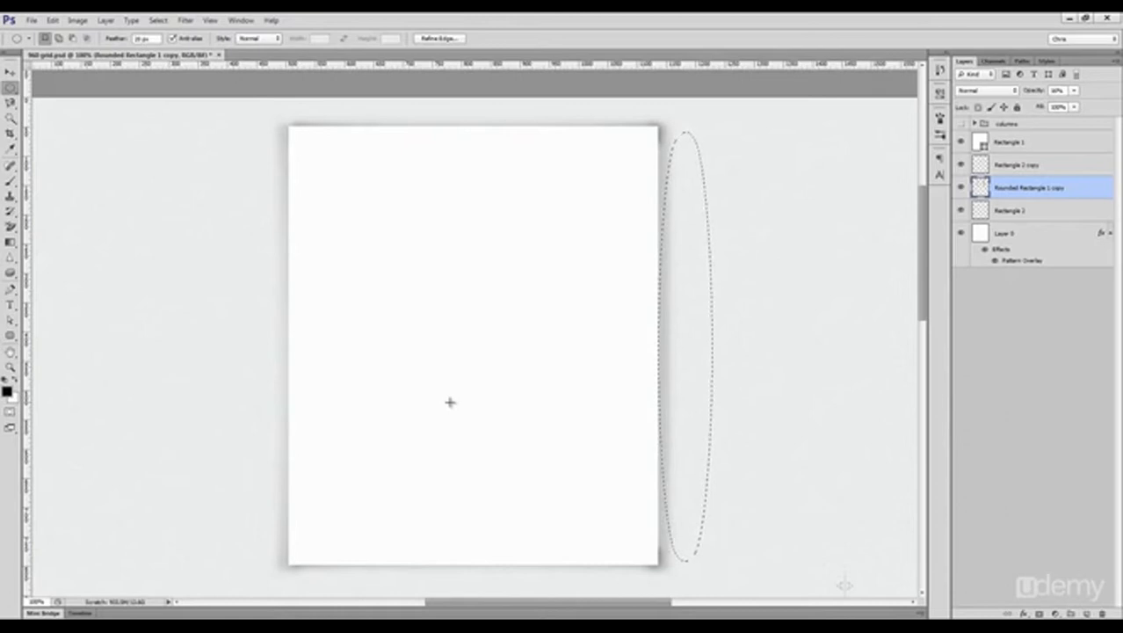
key(Delete)
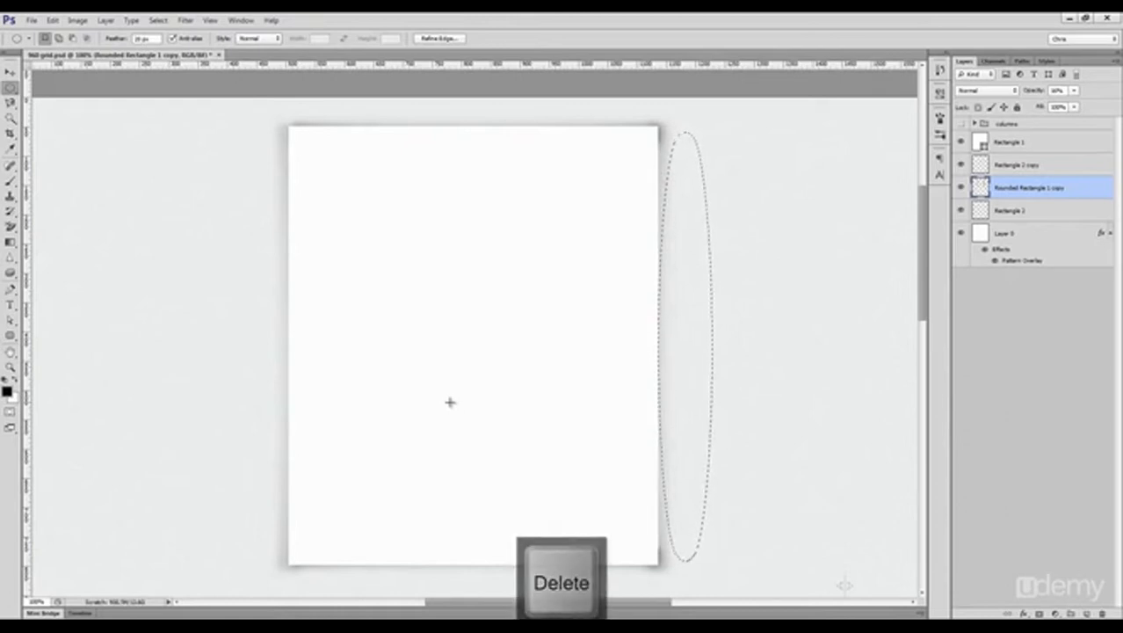
key(ctrl+z)
key(v)
drag(669, 336, 719, 333)
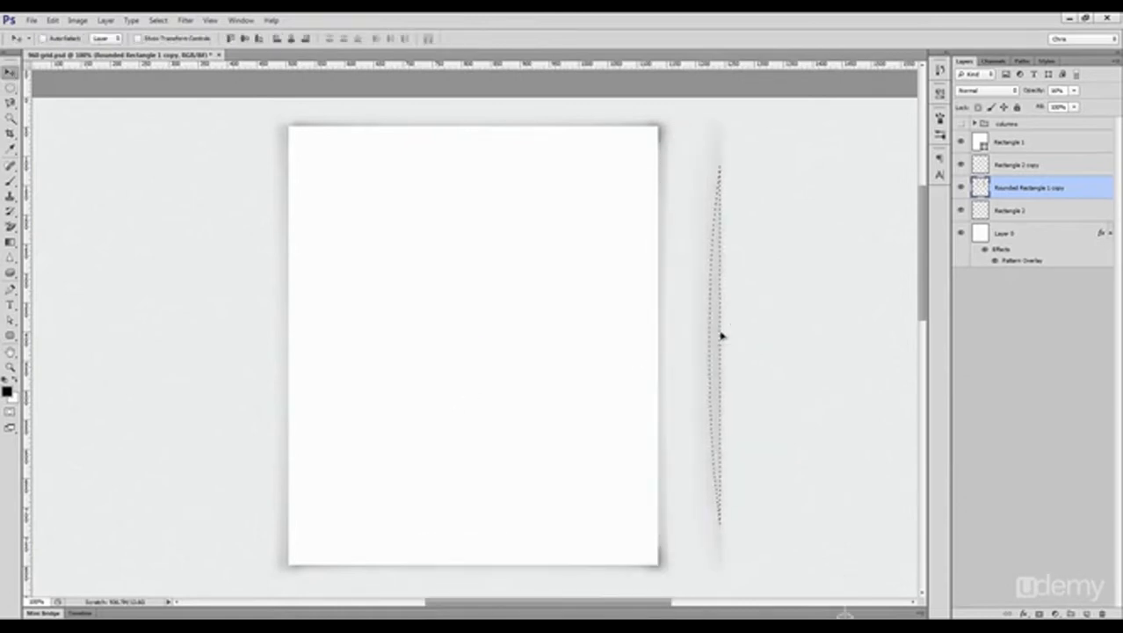
key(ctrl+z)
Step: Delete the selected elliptical area from the right shadow's outer edge and deselect it
key(m)
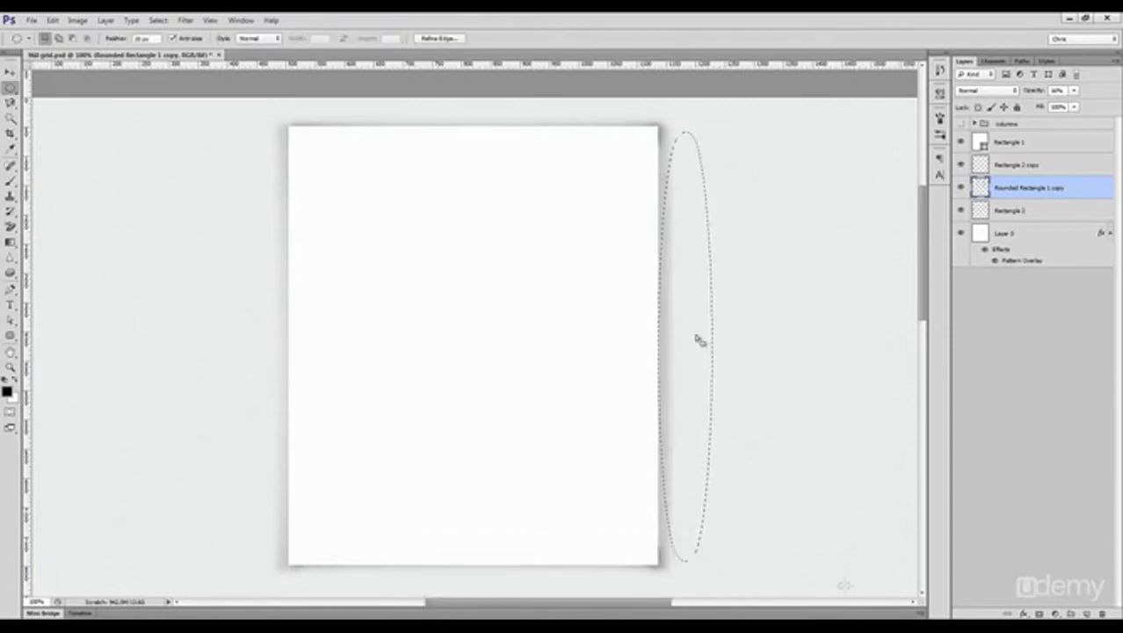
key(shift+Right)
key(shift+Left)
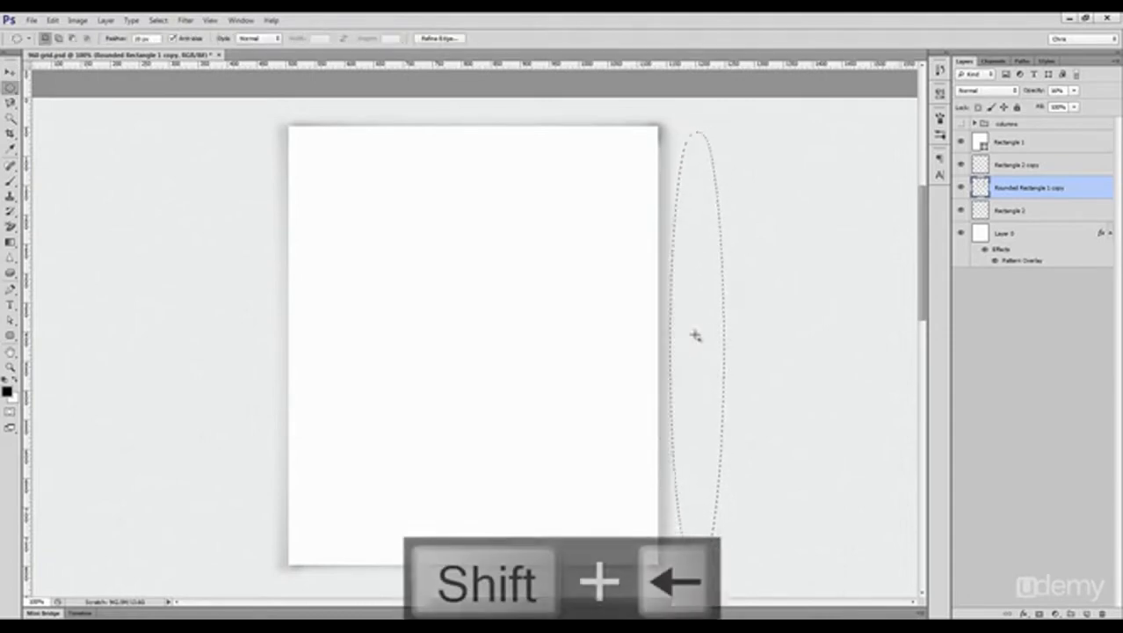
key(Delete)
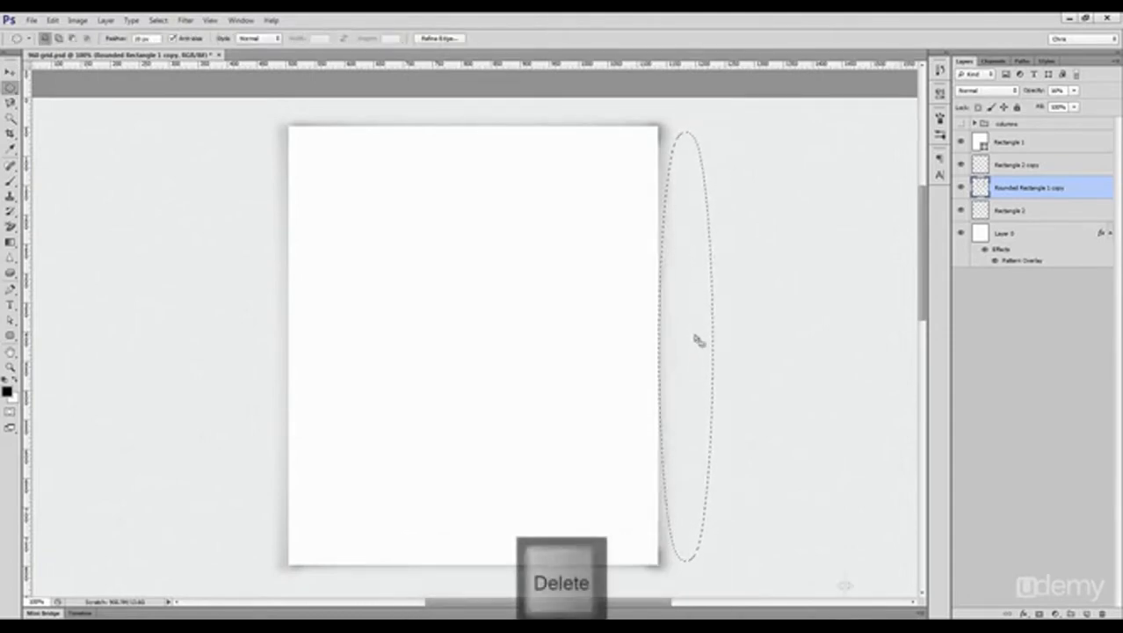
key(ctrl+d)
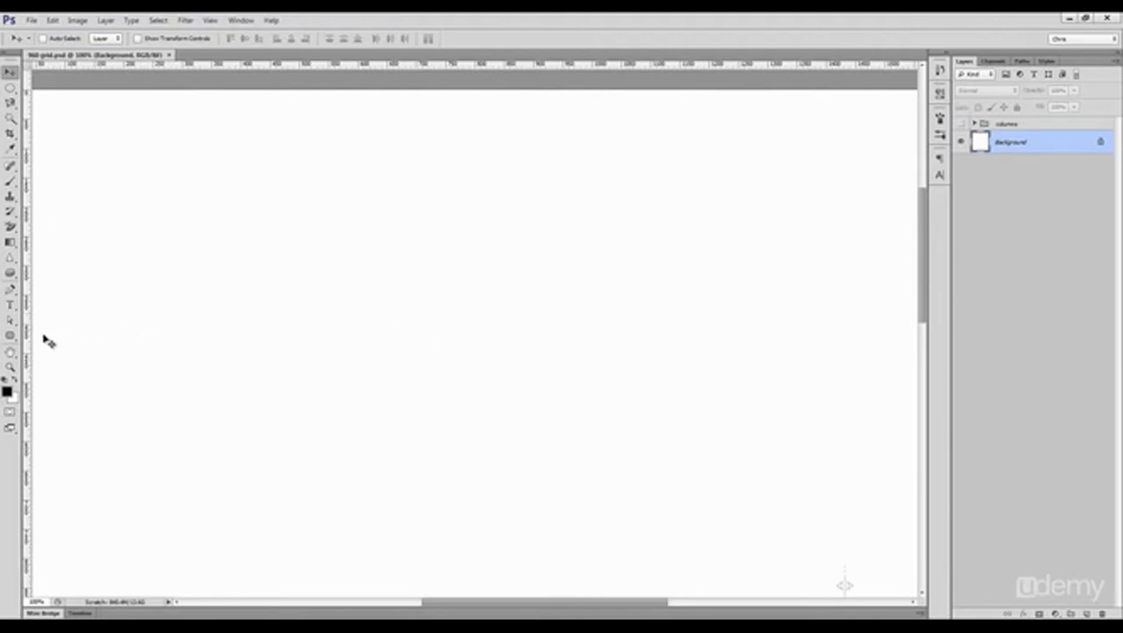
Step: Draw a black rounded rectangle about 960 by 320 px with a 5 px radius across the full grid width, using the guides
click(13, 341)
click(63, 344)
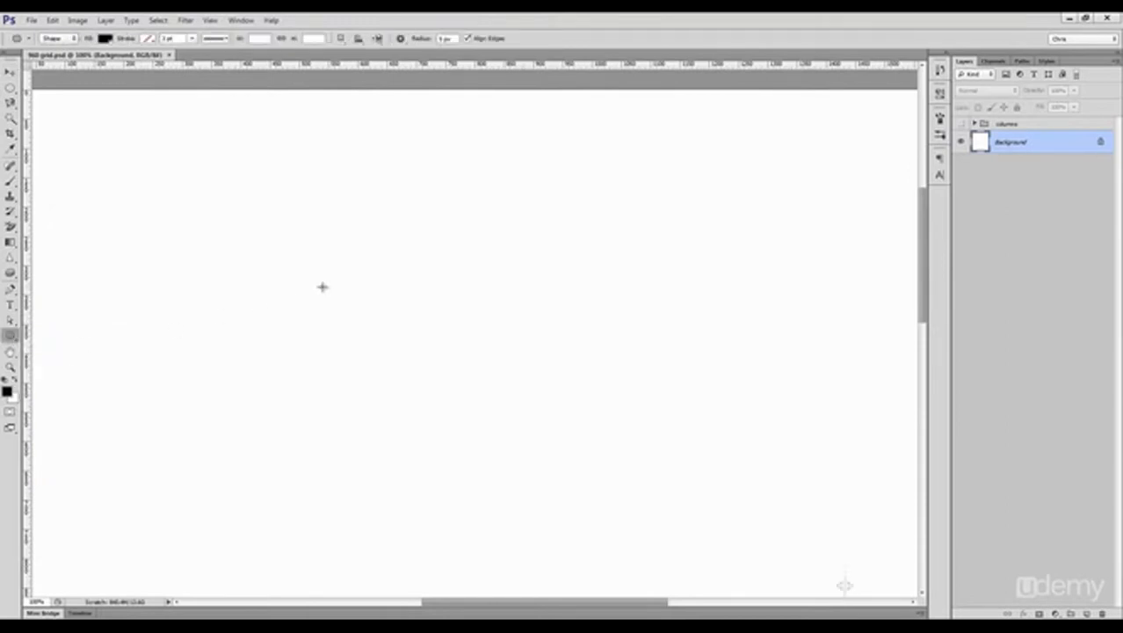
key(ctrl+semicolon)
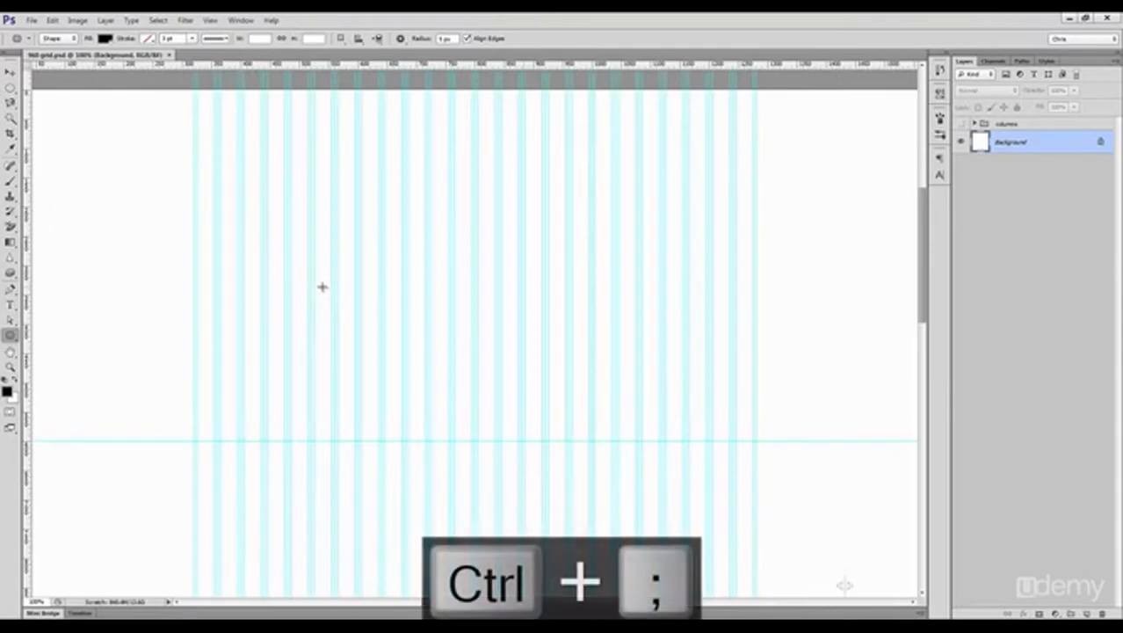
drag(194, 179, 756, 367)
key(ctrl+shift+h)
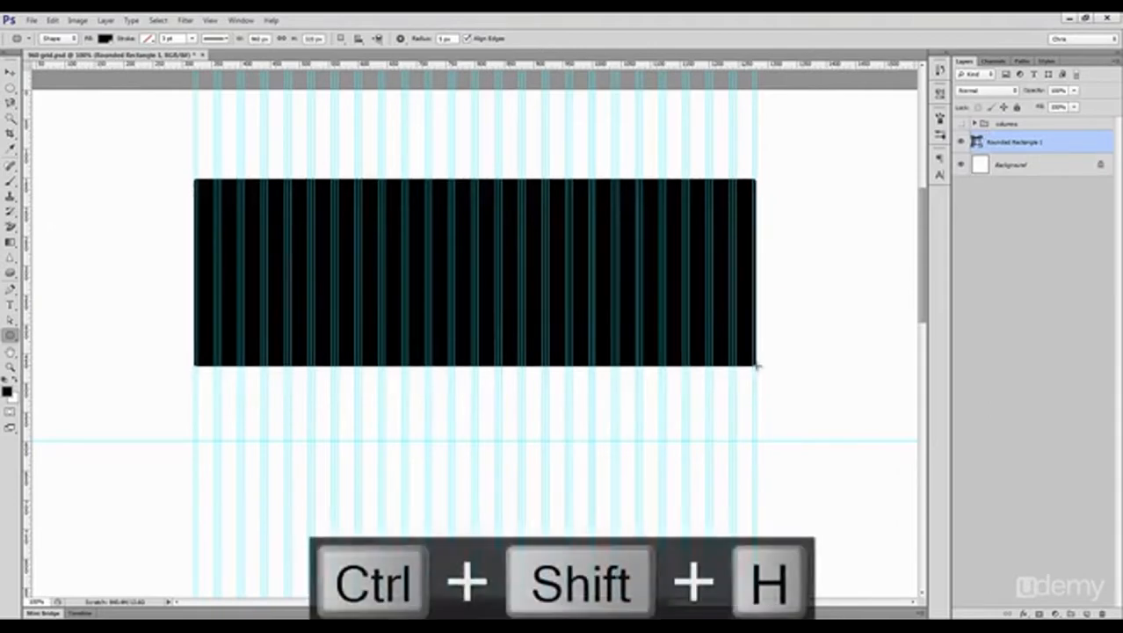
key(ctrl+semicolon)
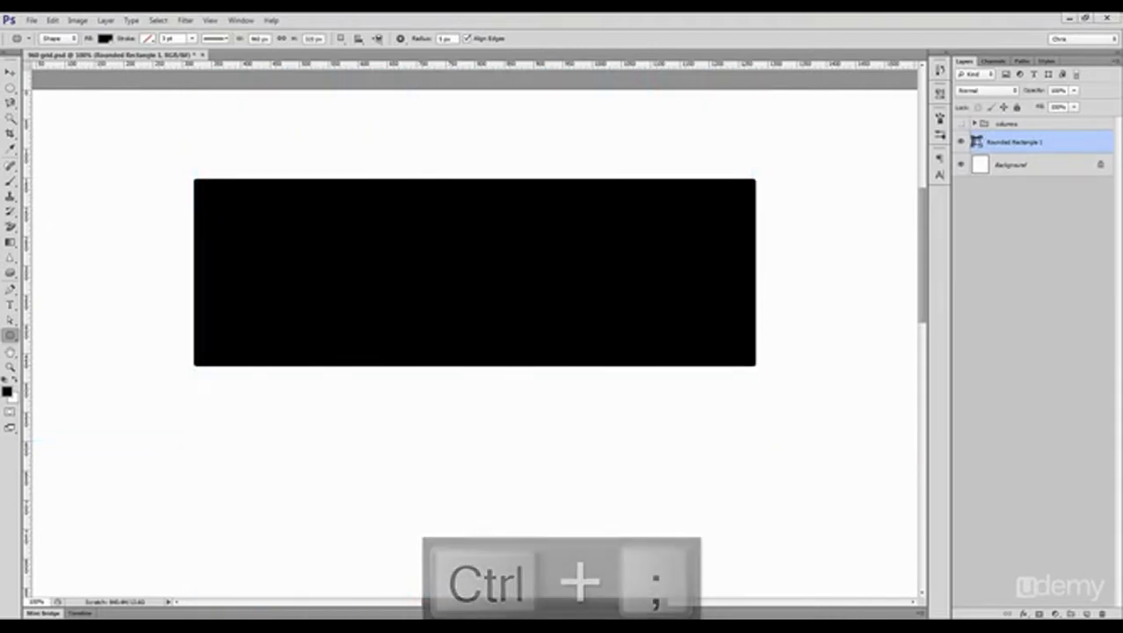
Step: Add an outside Stroke effect in light grey (cfcfcf) to the rounded rectangle
click(1024, 613)
click(1044, 522)
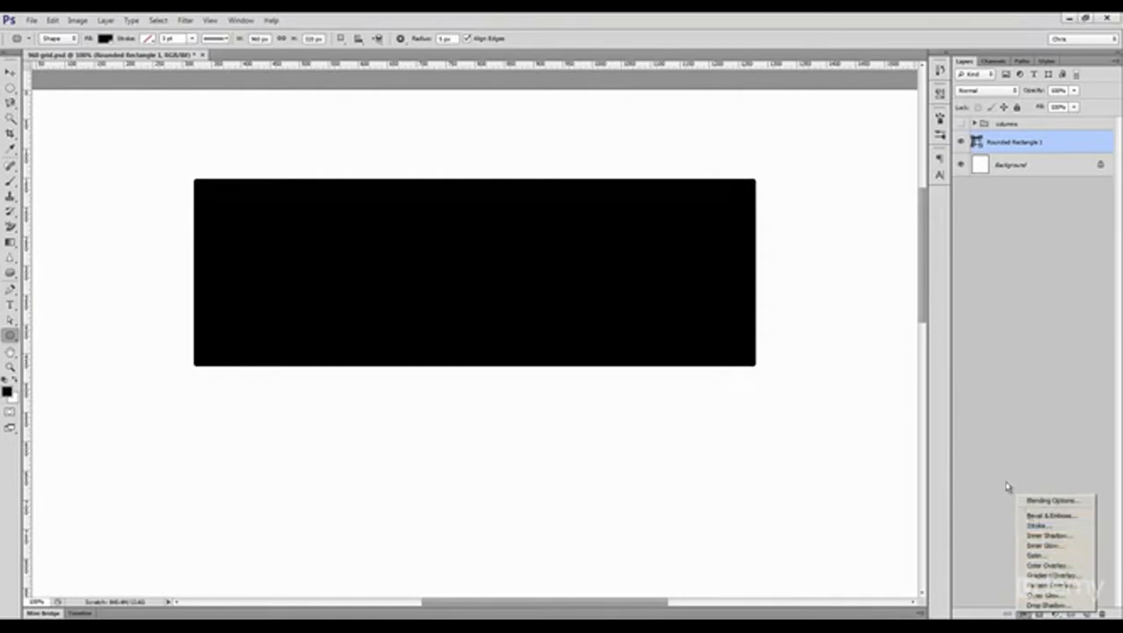
click(881, 391)
click(727, 339)
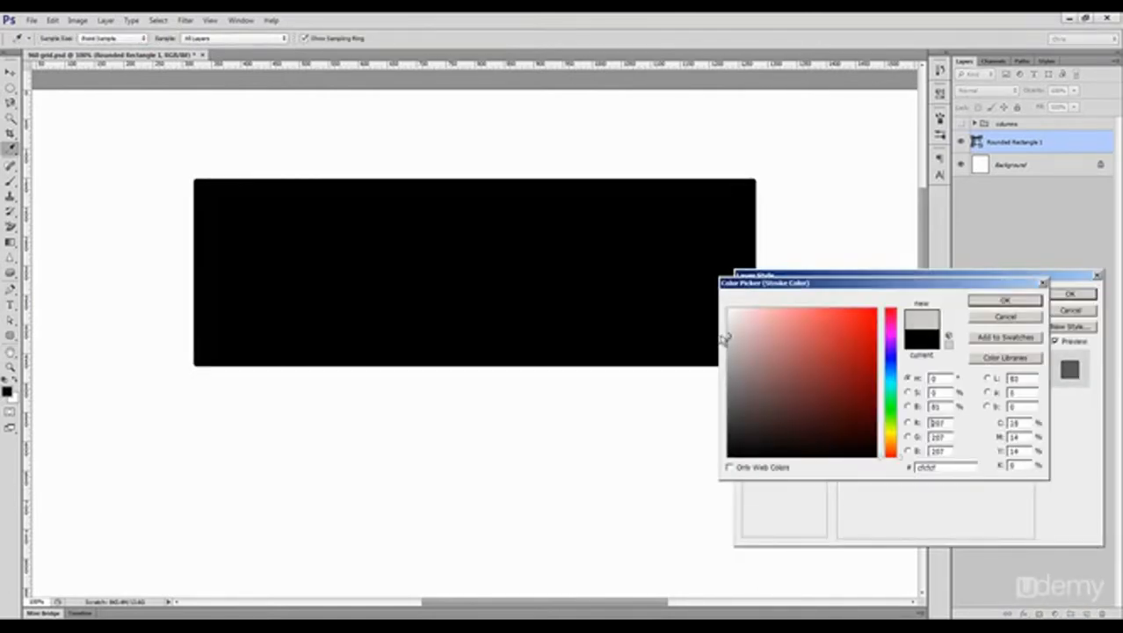
click(990, 302)
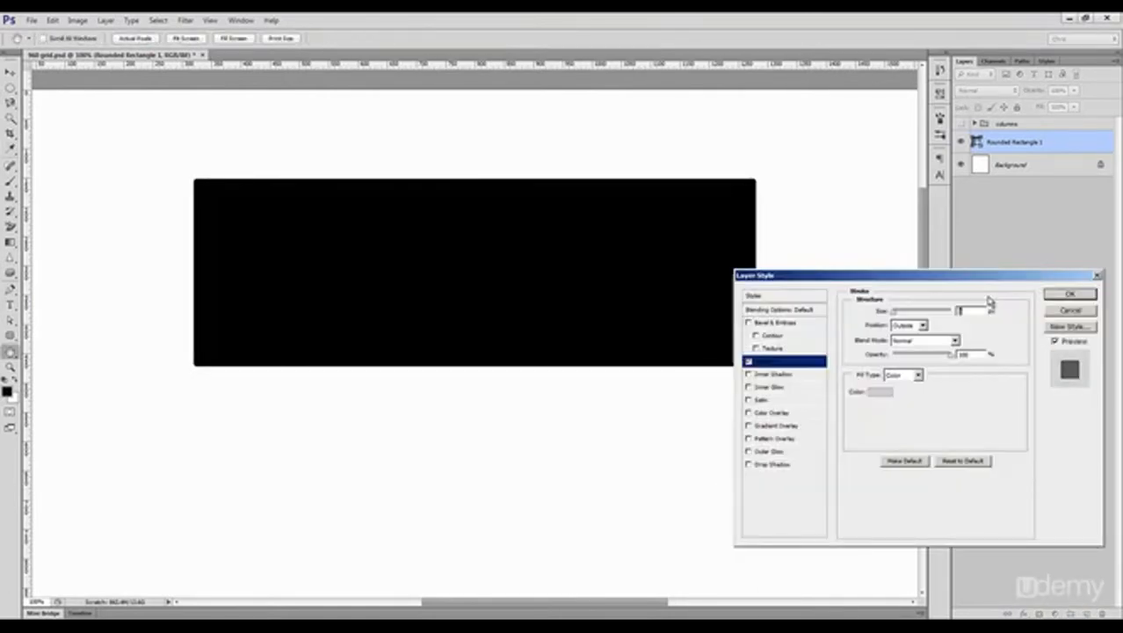
Step: Add a Gradient Overlay to the rounded rectangle, try several presets, choose the blue Gradient 012 and apply the layer style
click(785, 427)
click(933, 342)
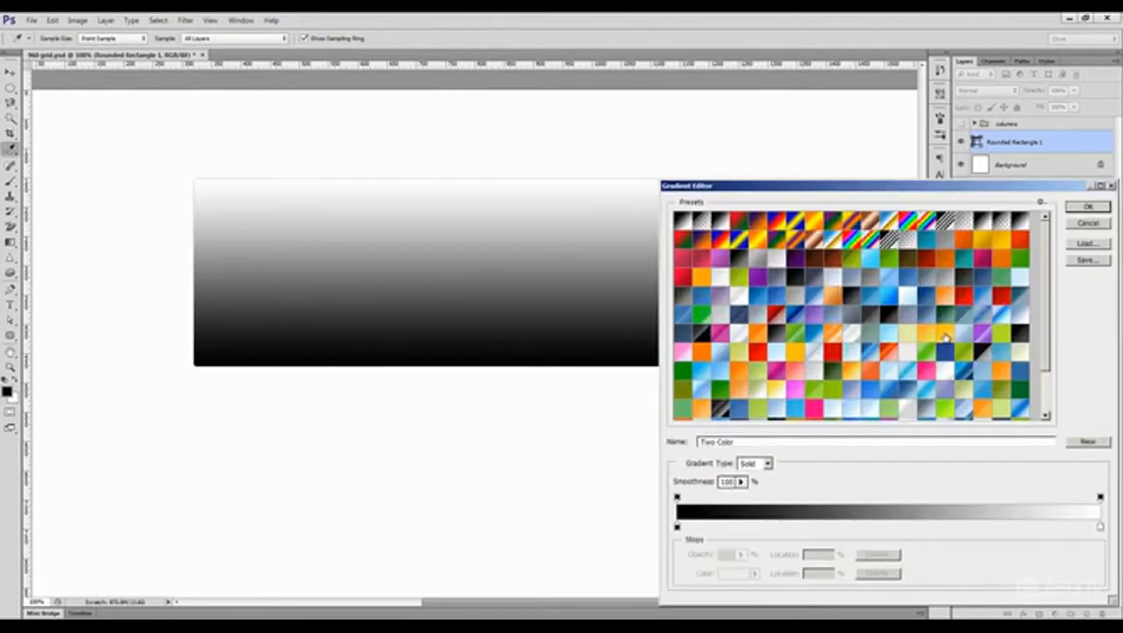
click(942, 352)
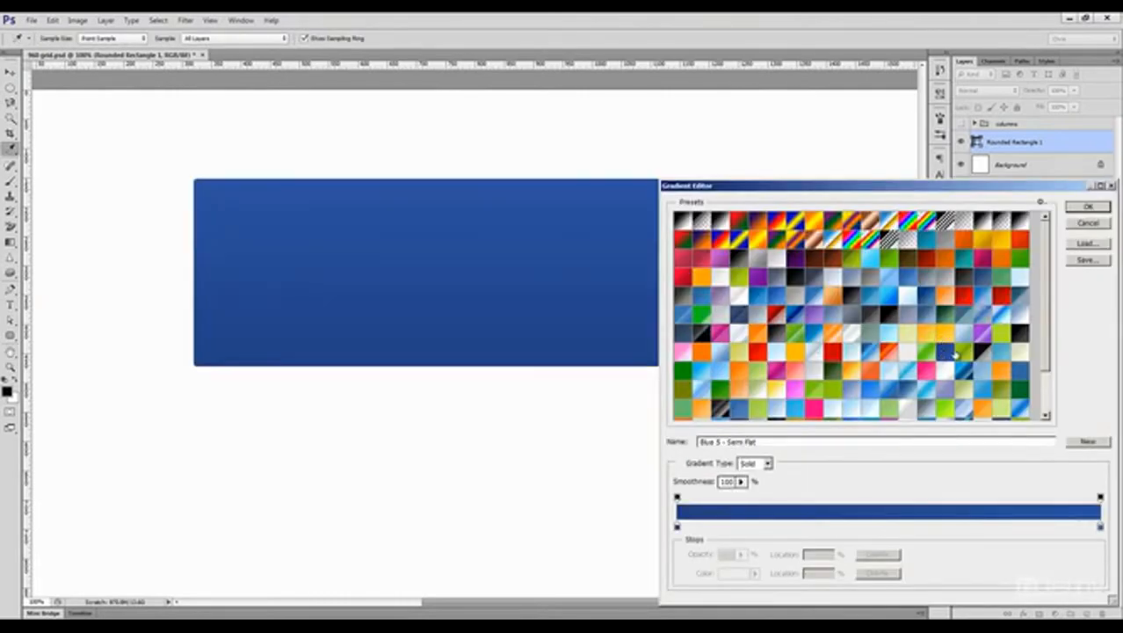
click(1002, 350)
click(1001, 339)
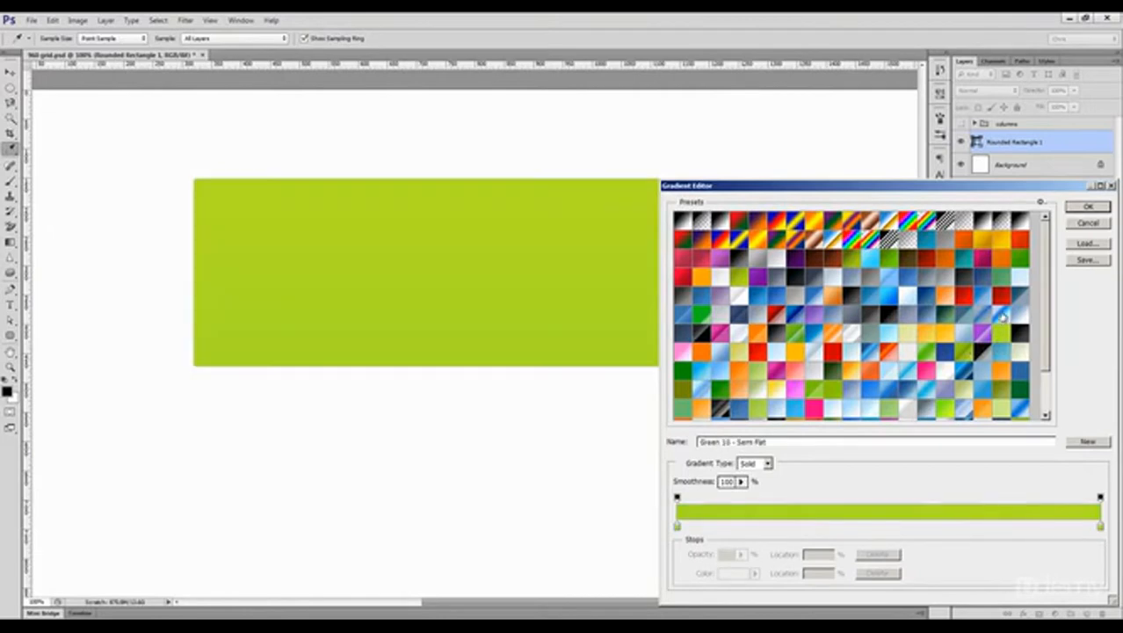
click(1002, 315)
click(1001, 298)
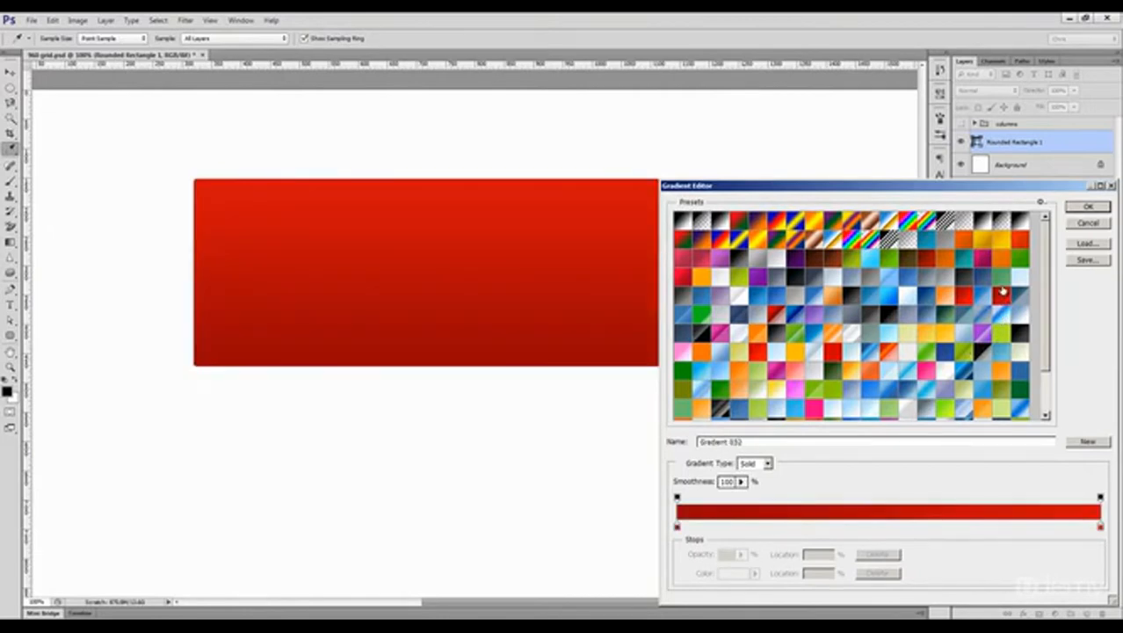
click(989, 281)
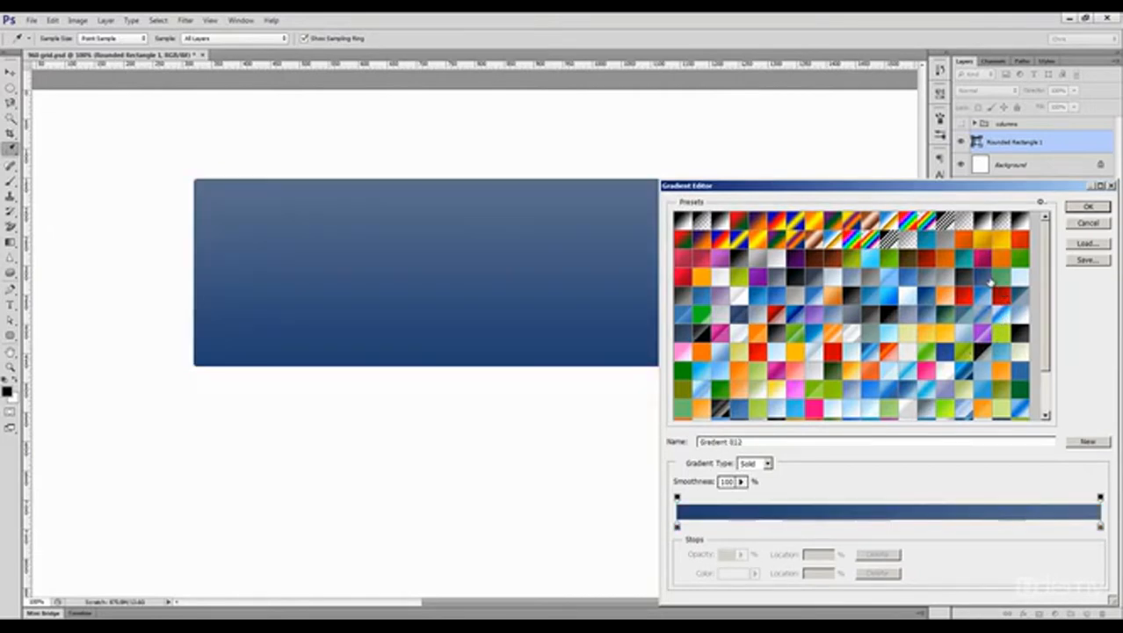
click(1086, 209)
click(1069, 293)
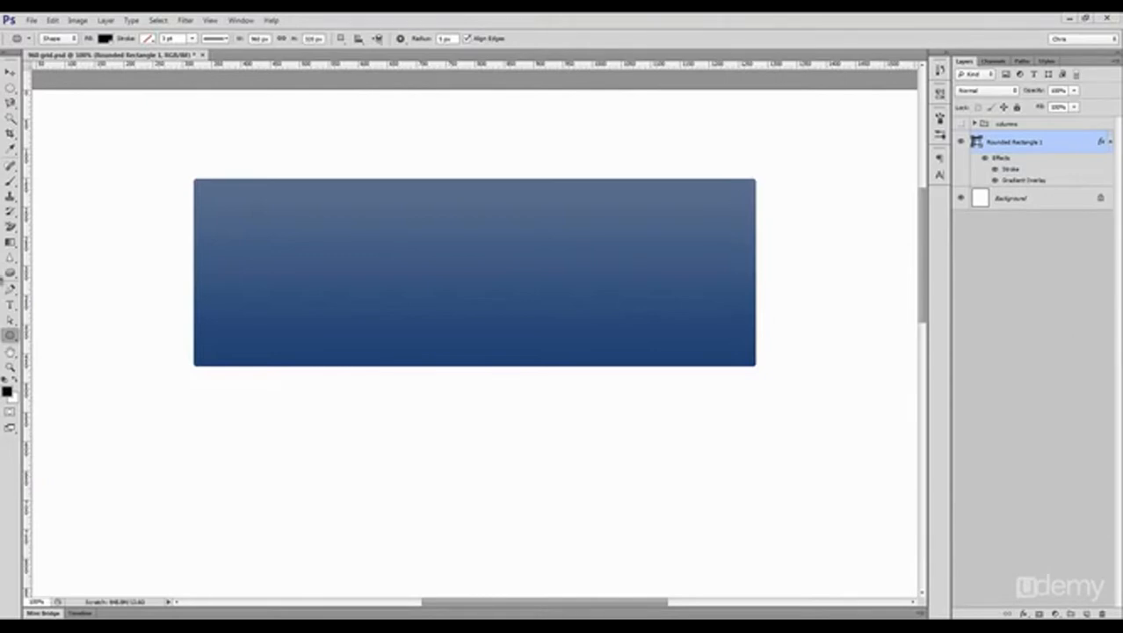
Step: Add the text "AMAZING HEADLINE TEXT" near the upper-left corner of the blue rectangle
key(t)
click(222, 214)
text(AMAZING HEADLINE TEXT)
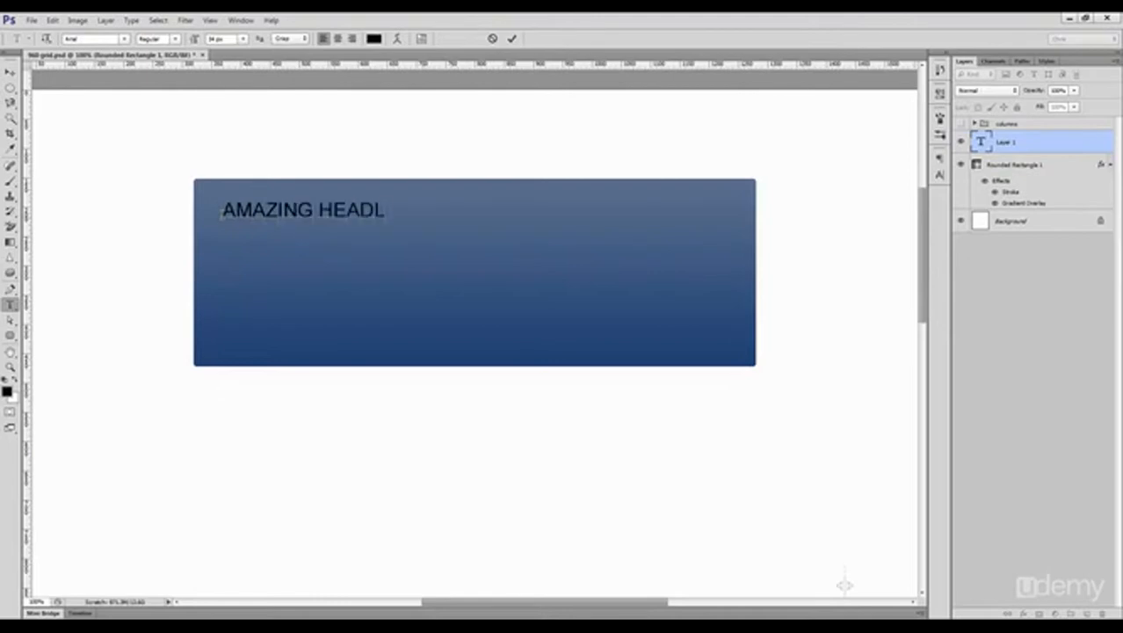
Step: Set the headline's font to Archivo Narrow in Bold style
click(940, 175)
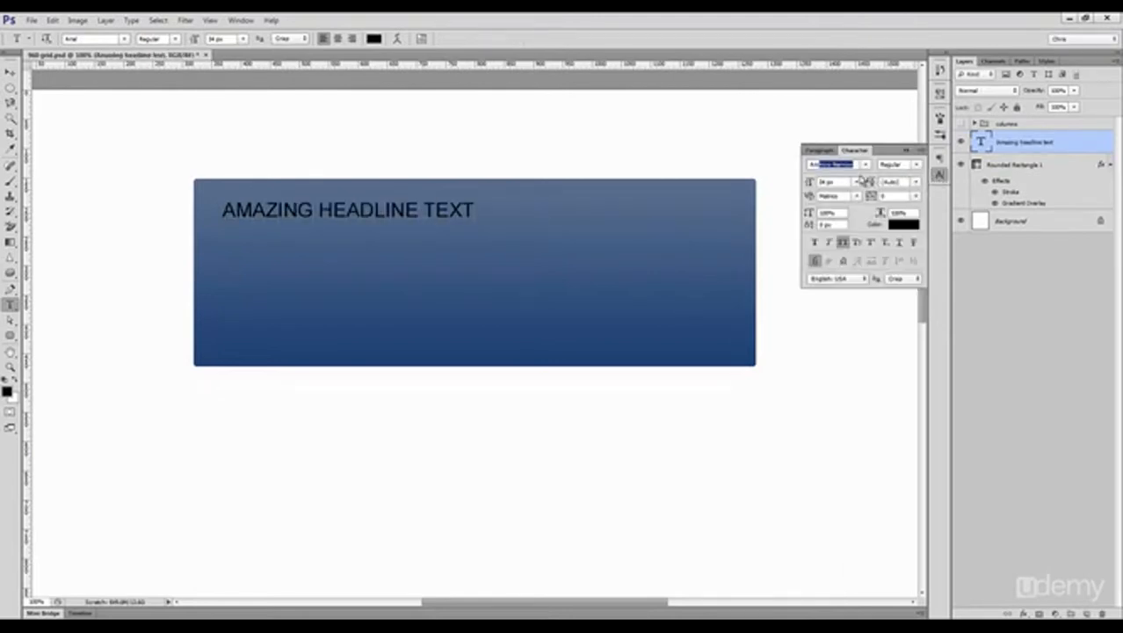
key(Return)
click(914, 164)
click(910, 189)
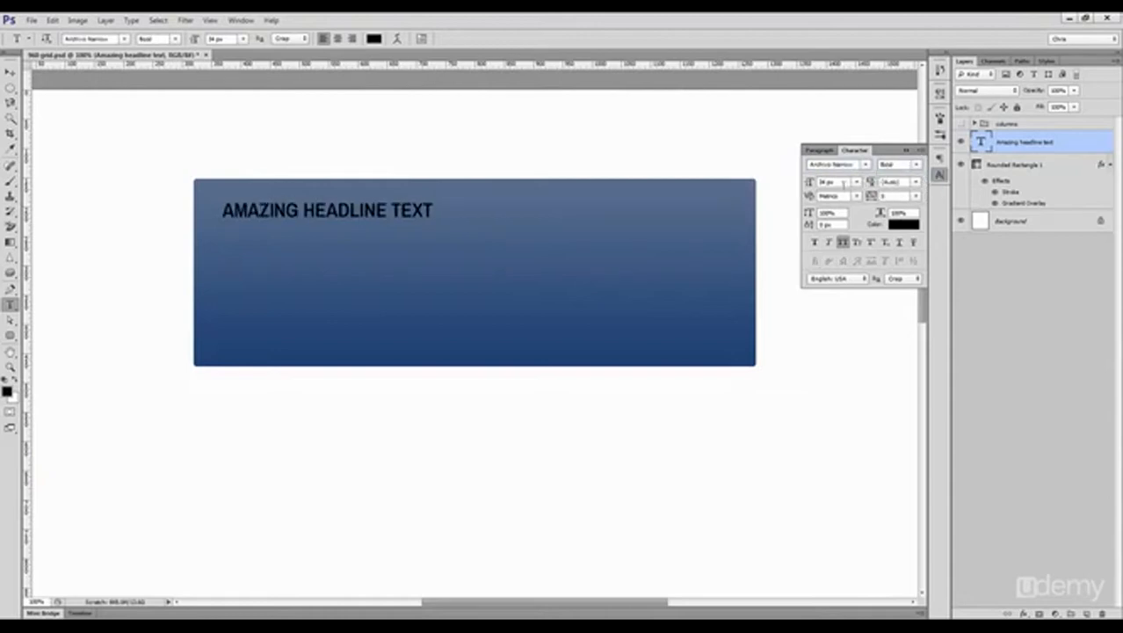
Step: Colour the headline white (ffffff) and enlarge its font size to about 41 px
click(899, 227)
click(728, 308)
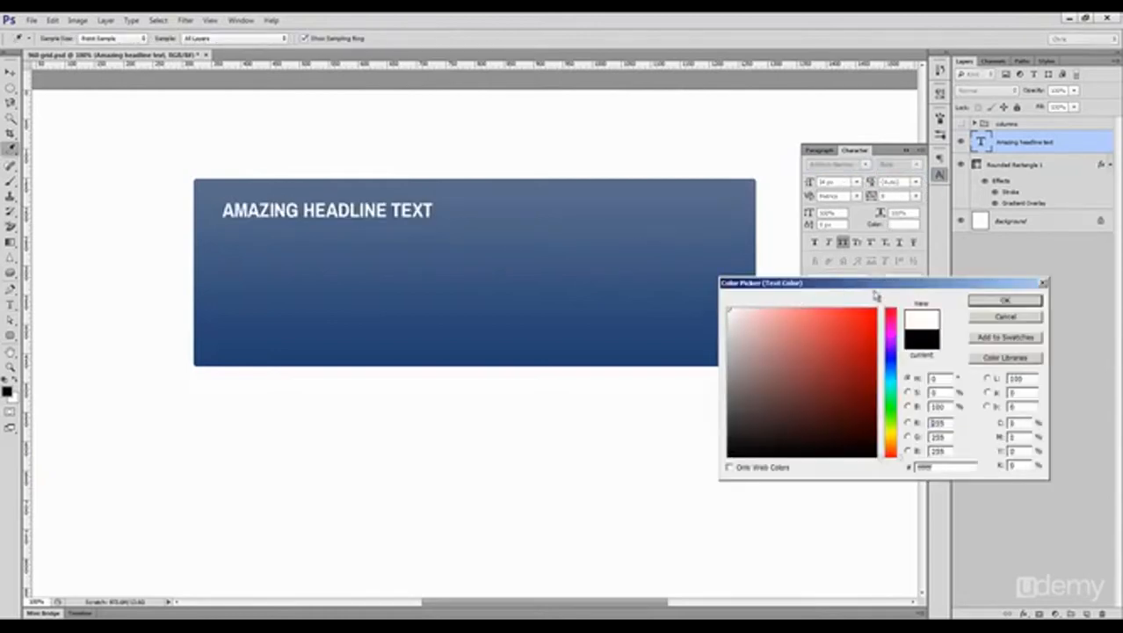
click(977, 304)
drag(815, 183, 896, 304)
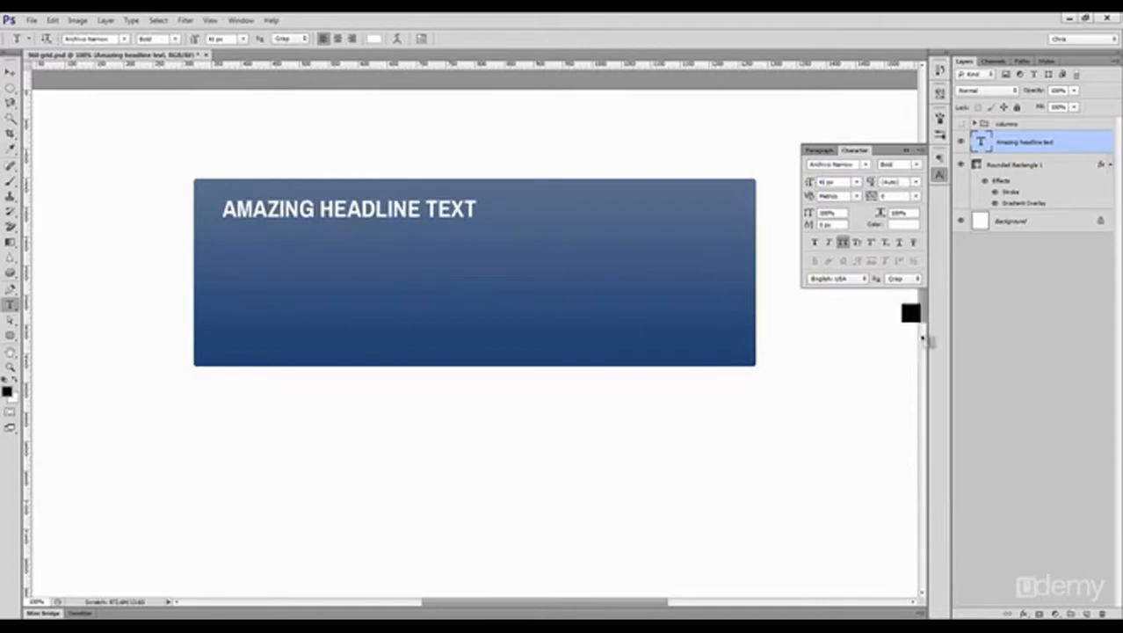
Step: Add a Drop Shadow to the headline in dark blue (274a80) sampled from the banner, then shift the headline slightly down
click(1024, 613)
click(1050, 605)
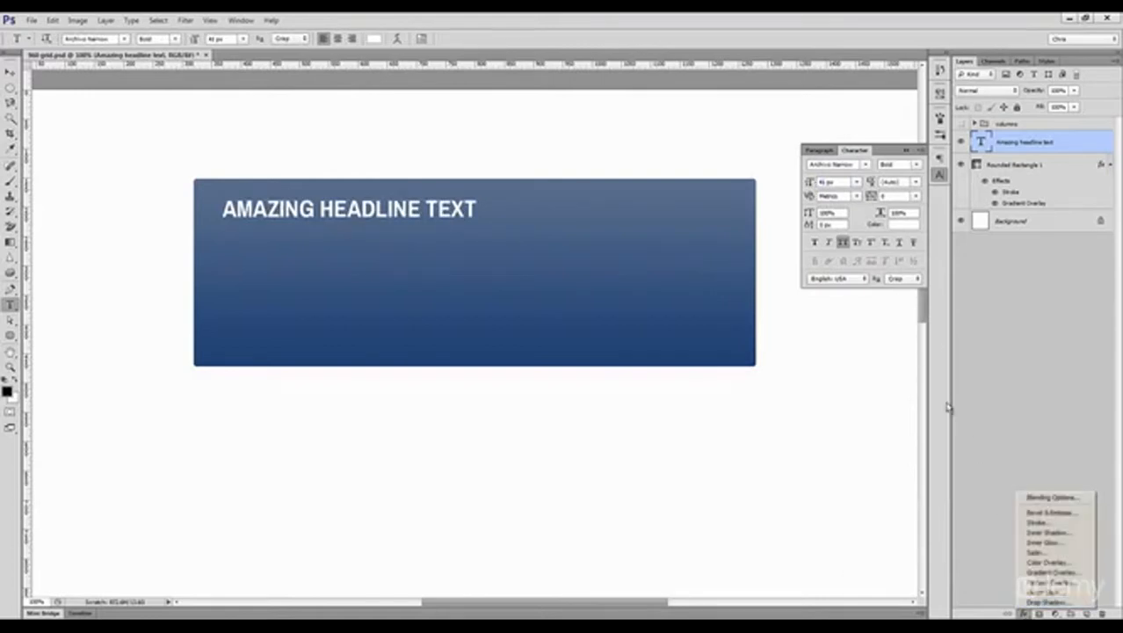
click(962, 387)
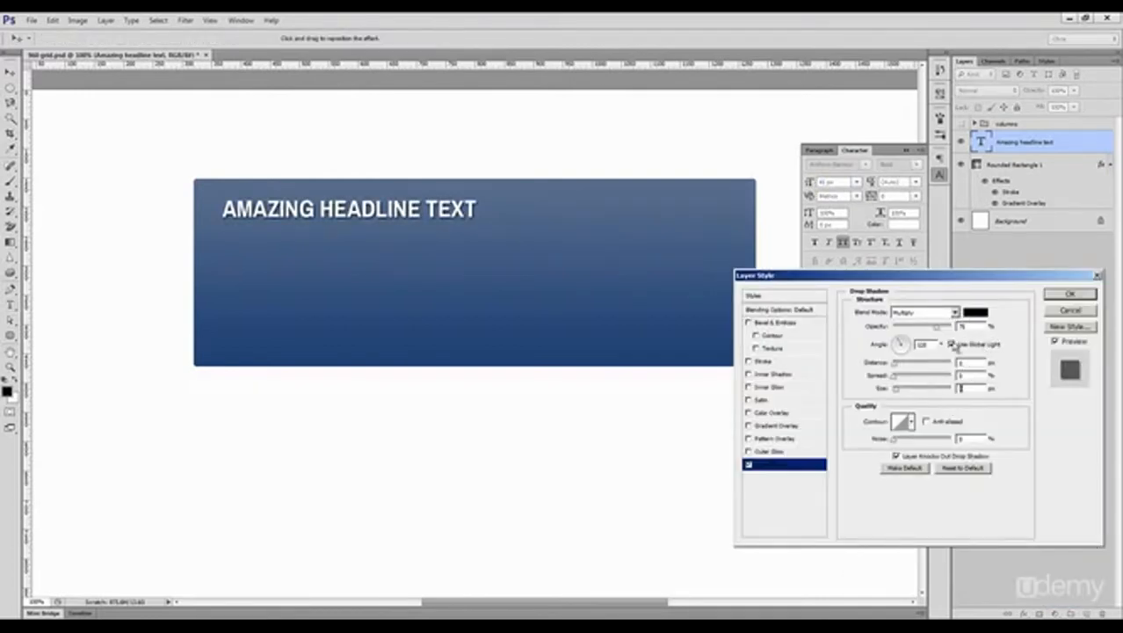
click(974, 312)
click(609, 281)
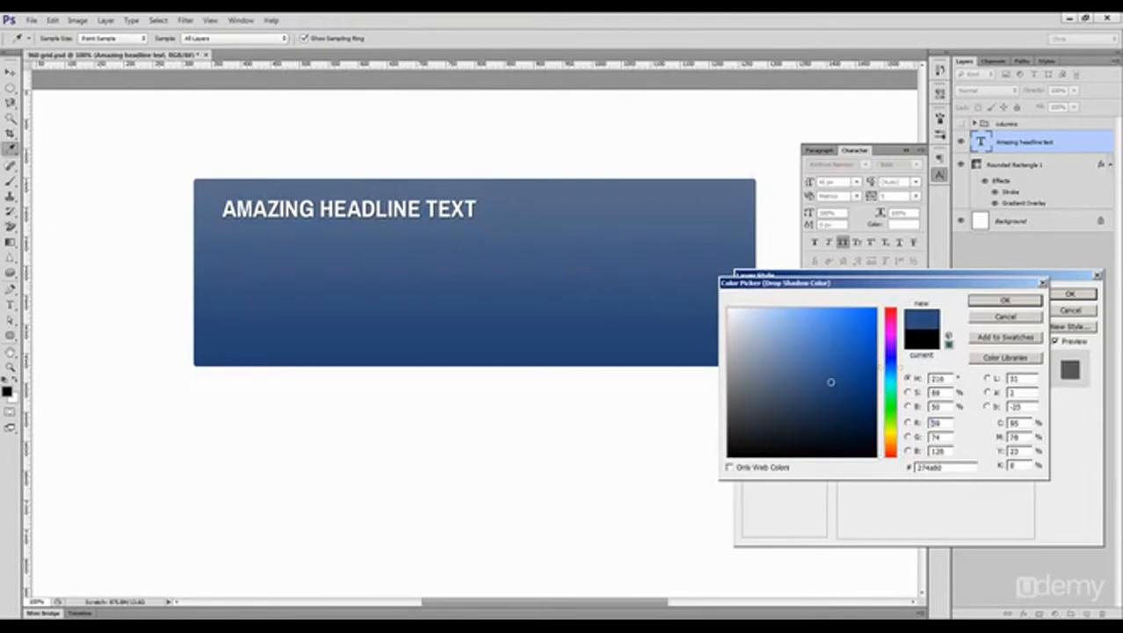
click(1004, 302)
click(1064, 295)
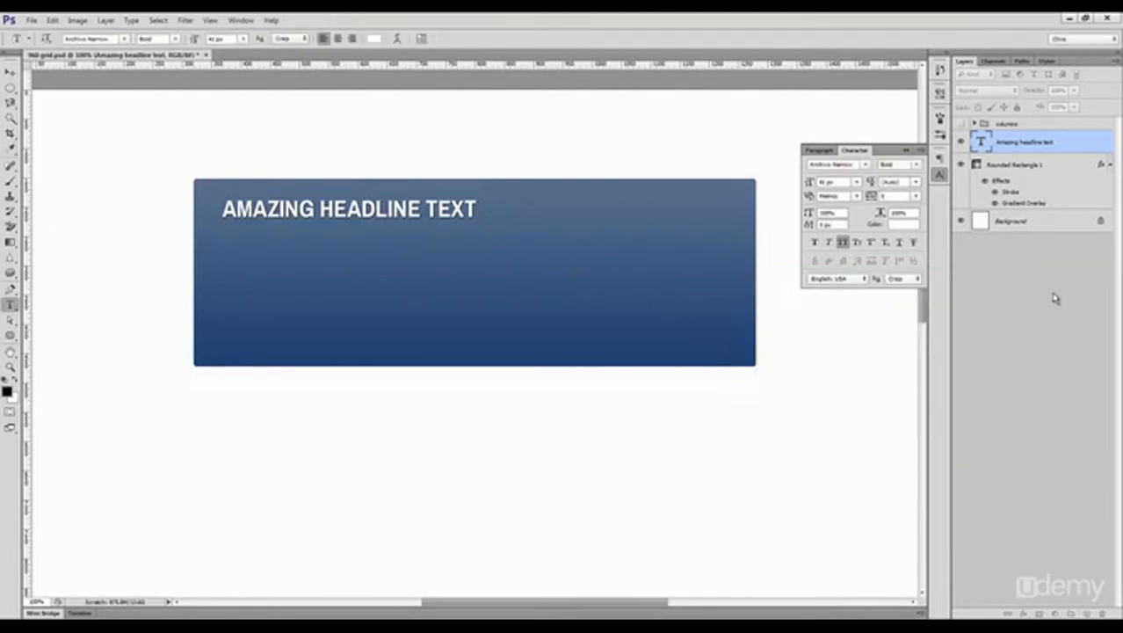
key(v)
drag(314, 217, 313, 225)
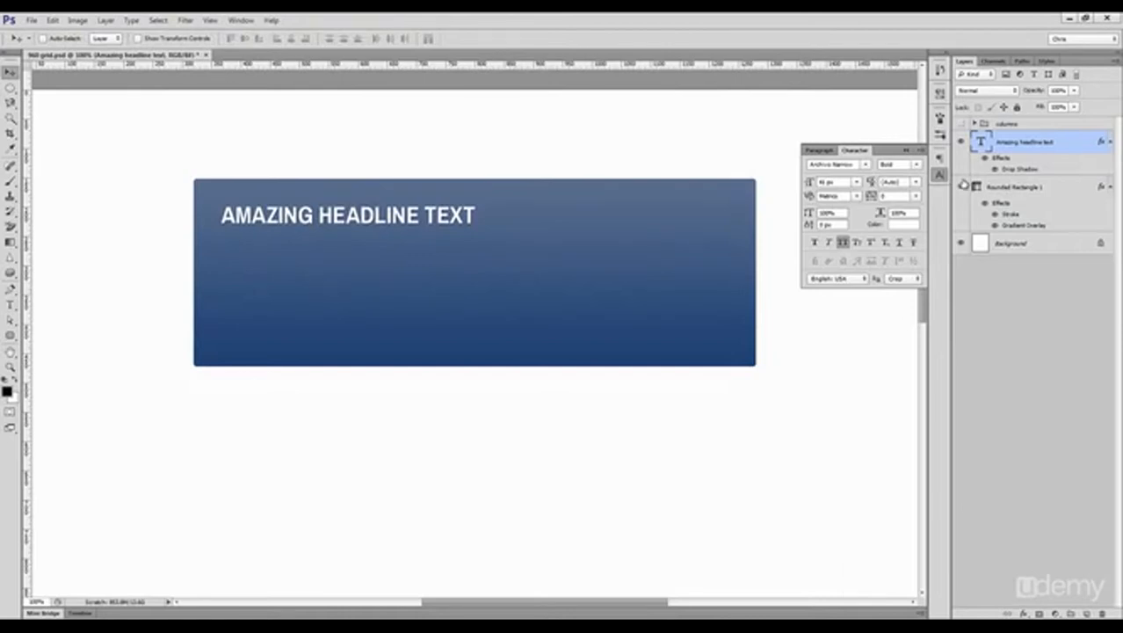
Step: Switch to the Lorem Ipsum site in the browser, generate placeholder paragraphs and copy the opening lines of the first one
click(941, 176)
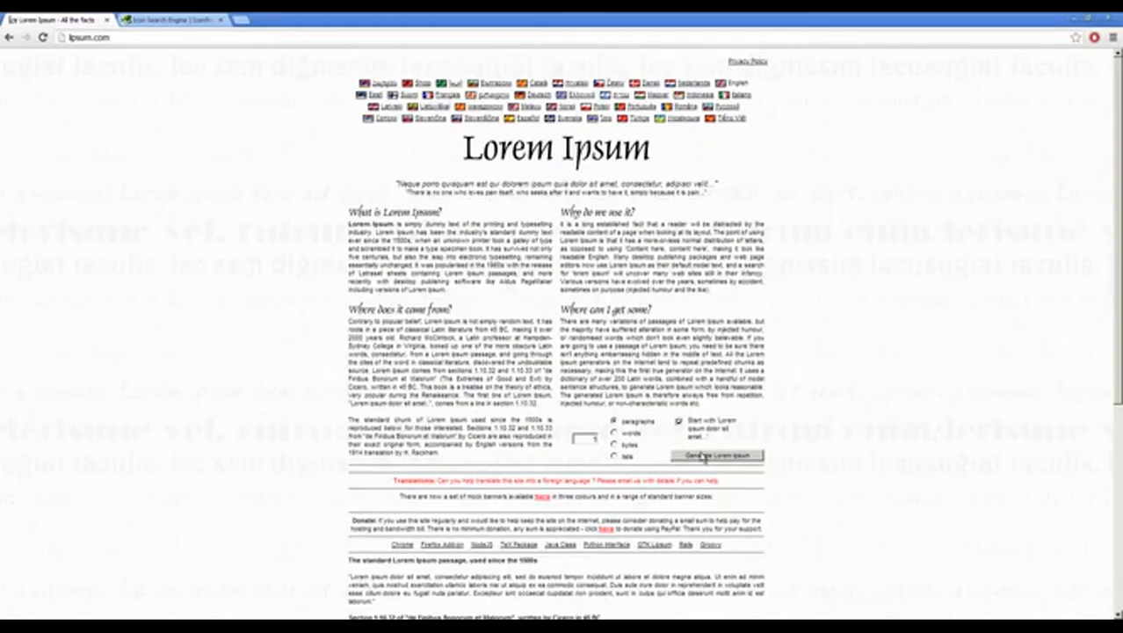
click(704, 456)
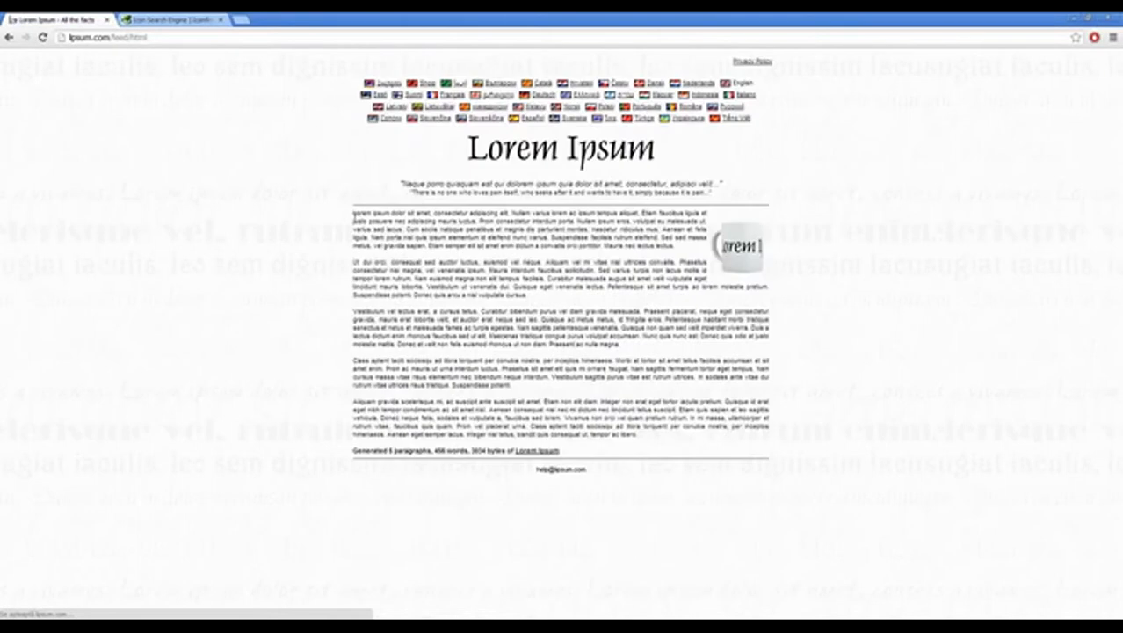
drag(354, 215, 405, 235)
key(ctrl+c)
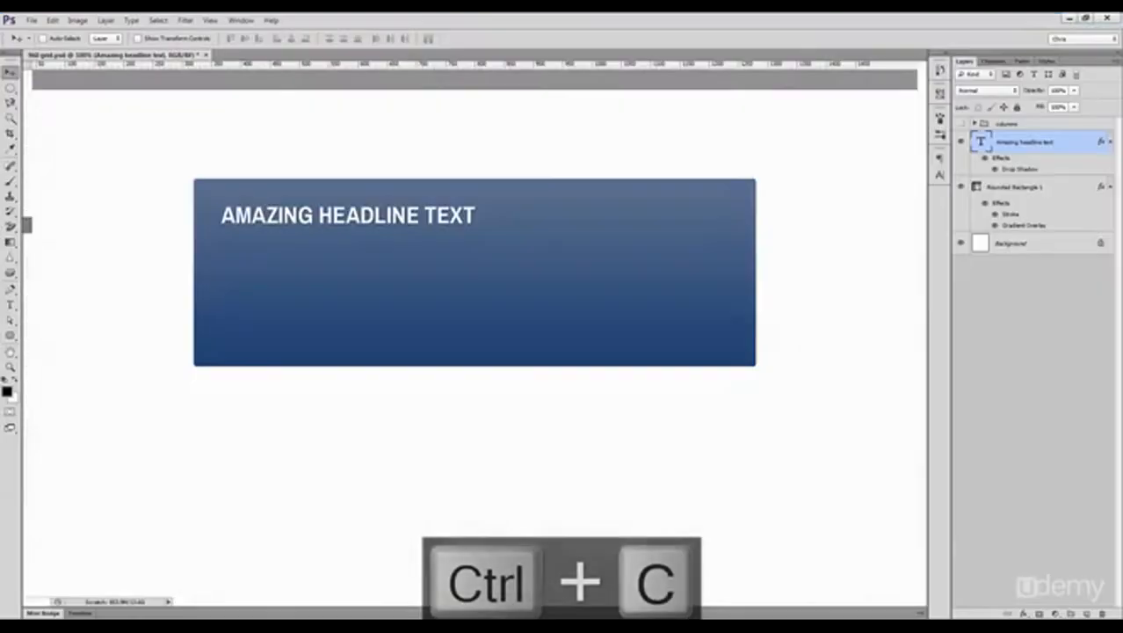
Step: Create a paragraph text box below the headline in Photoshop and paste the placeholder text into it
key(t)
drag(222, 237, 580, 314)
key(ctrl+v)
Step: Reduce the paragraph's font size, turn off All Caps, set the Regular style and delete the text after "mauris luctus."
key(ctrl+a)
key(ctrl+t)
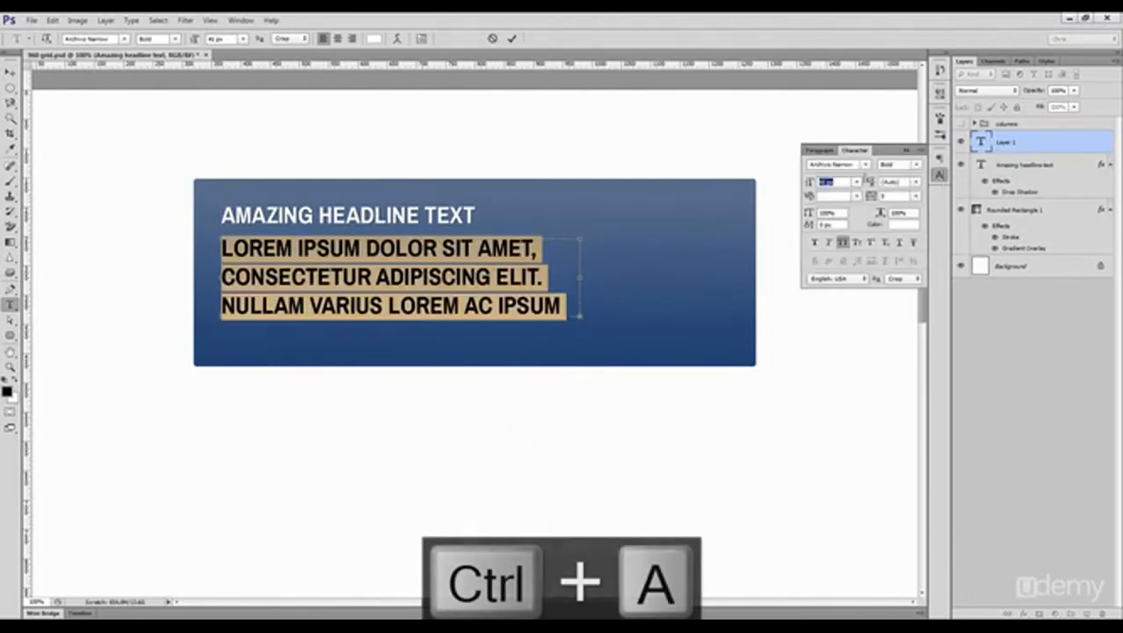
drag(810, 185, 809, 184)
click(843, 242)
click(916, 165)
click(910, 177)
click(476, 277)
drag(340, 275, 547, 306)
key(BackSpace)
Step: Set the whole paragraph's font size to 18 px and its leading to 30 px
key(ctrl+a)
drag(812, 182, 809, 183)
click(916, 181)
click(896, 302)
text(18)
key(Return)
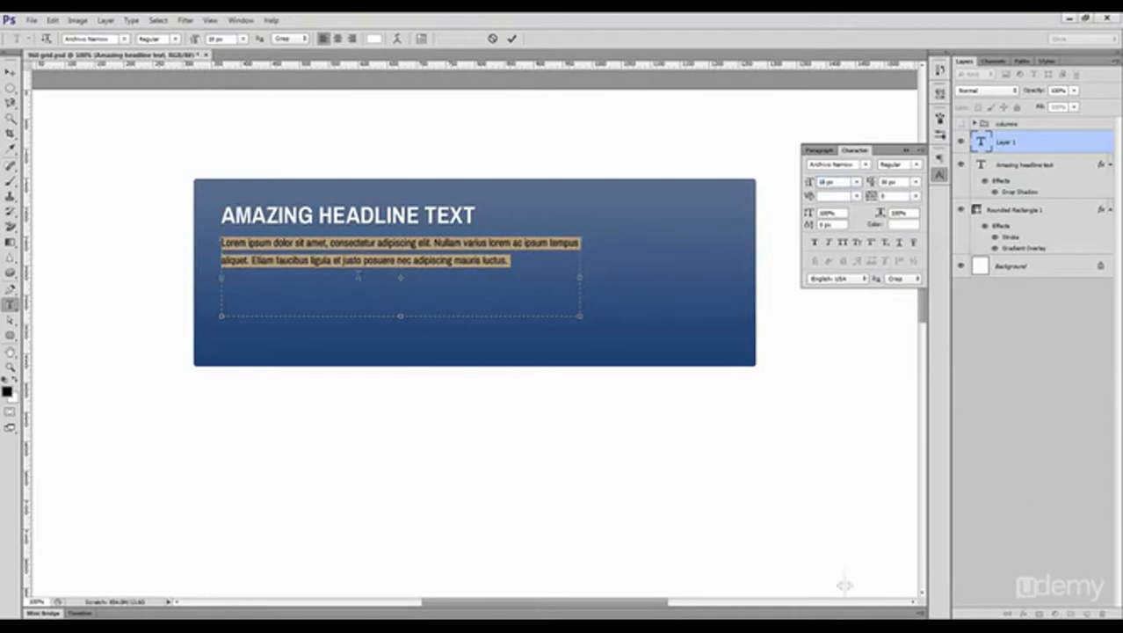
Step: Commit the paragraph text and nudge it a few pixels down from the headline
key(ctrl+Return)
key(v)
key(Down)
key(Down)
key(Down)
key(Down)
key(Down)
key(Down)
Step: Copy the headline's layer style onto the paragraph layer and collapse the effects lists of the headline and rounded rectangle
ctrl+click(365, 217)
right_click(1046, 172)
click(1055, 417)
ctrl+click(1107, 211)
click(1109, 211)
click(1110, 166)
right_click(1067, 143)
click(1068, 400)
Step: Narrow the paragraph's text box slightly so that "tempus" wraps onto the second line
key(t)
click(559, 252)
mouse_move(578, 318)
mouse_down()
mouse_move(500, 320)
mouse_move(572, 317)
mouse_up()
key(ctrl+Return)
key(v)
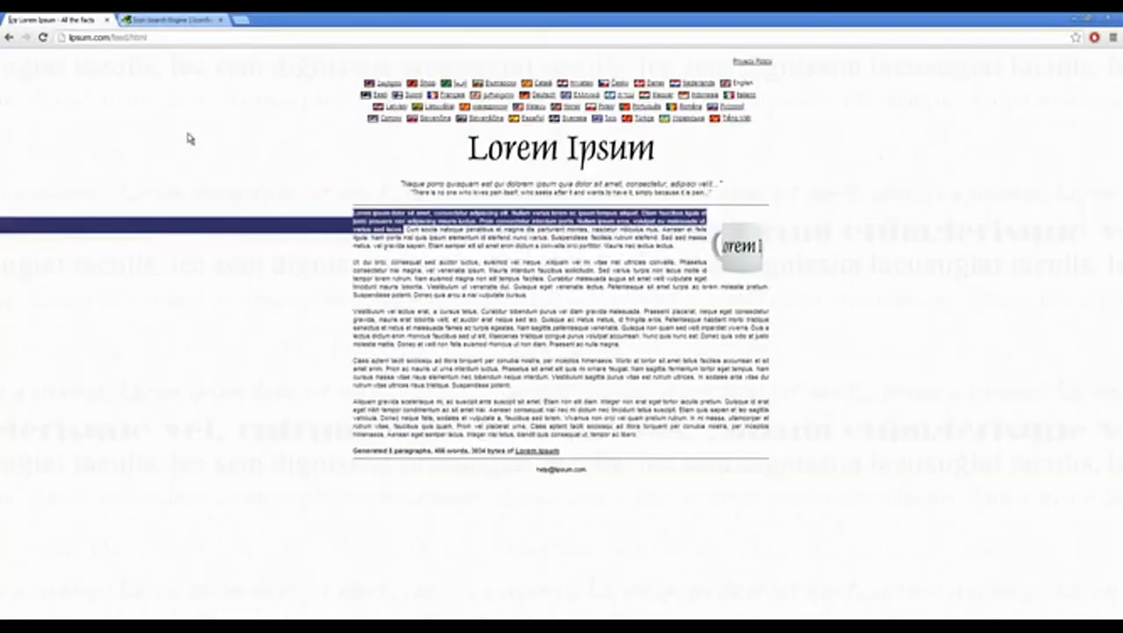
Step: Switch to Iconfinder in the browser, search for "gift" and limit the icon sizes to 64–256 px
click(177, 20)
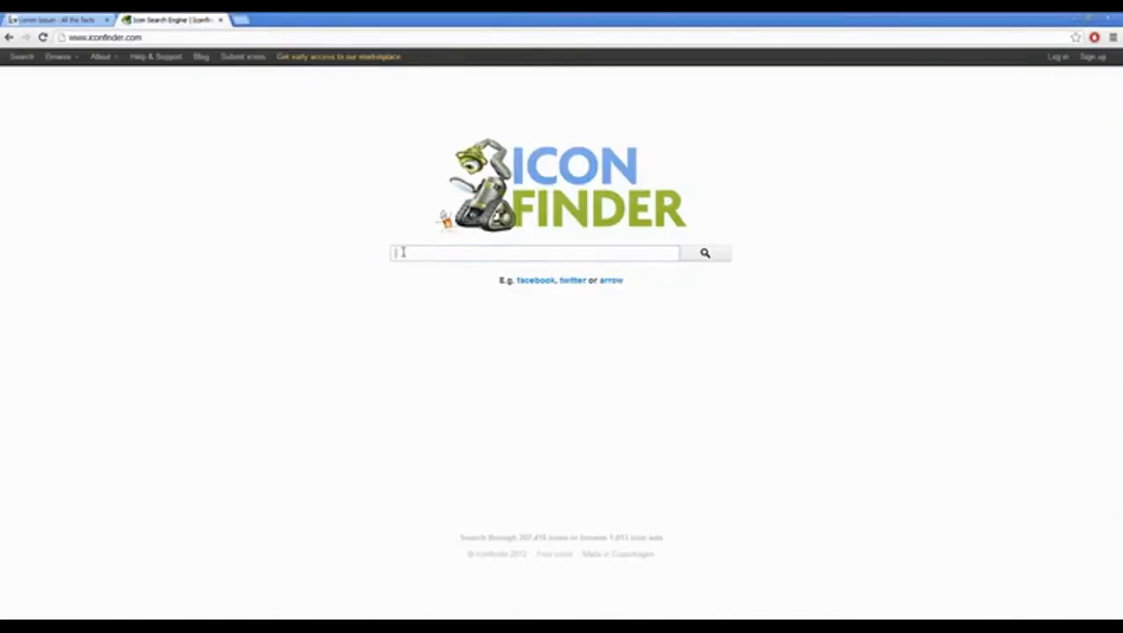
click(402, 252)
text(gift)
key(Return)
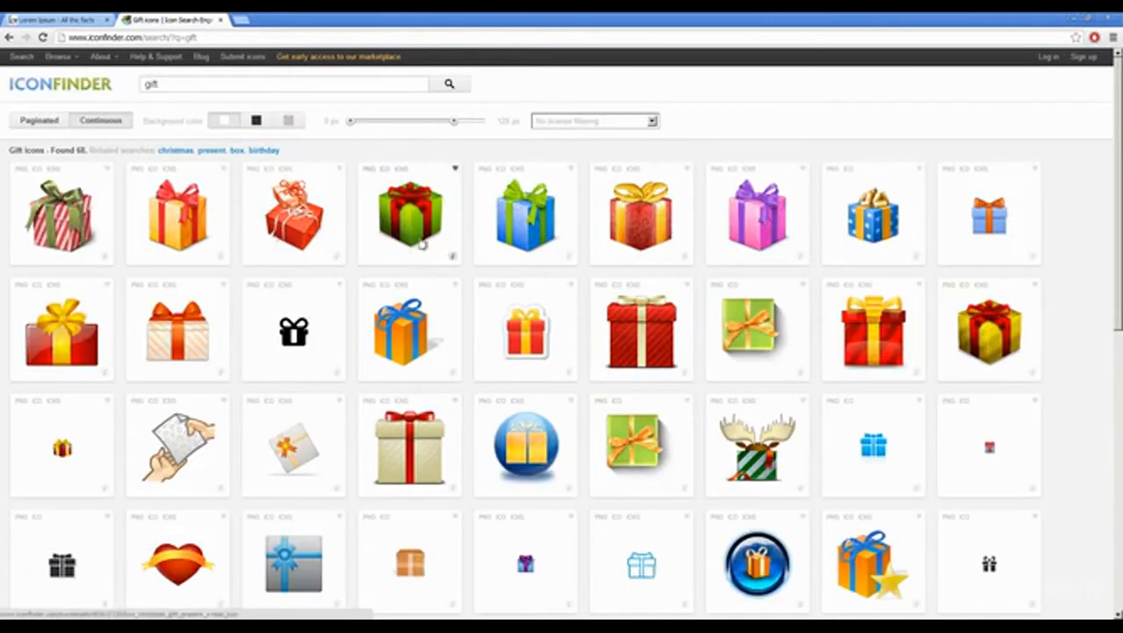
drag(461, 123, 477, 126)
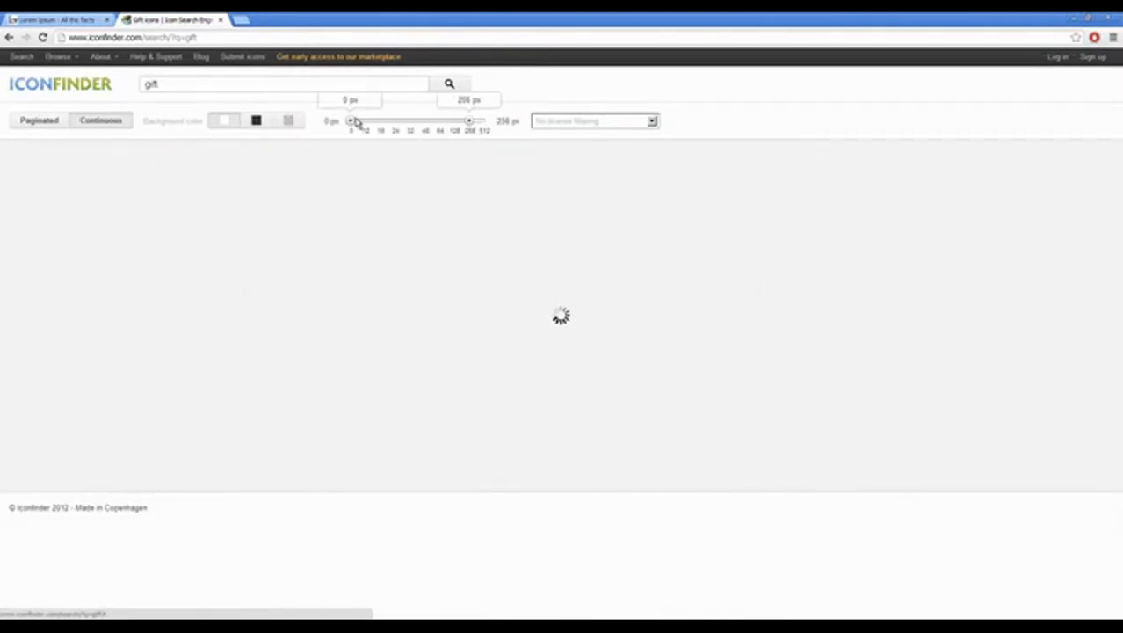
drag(356, 122, 442, 123)
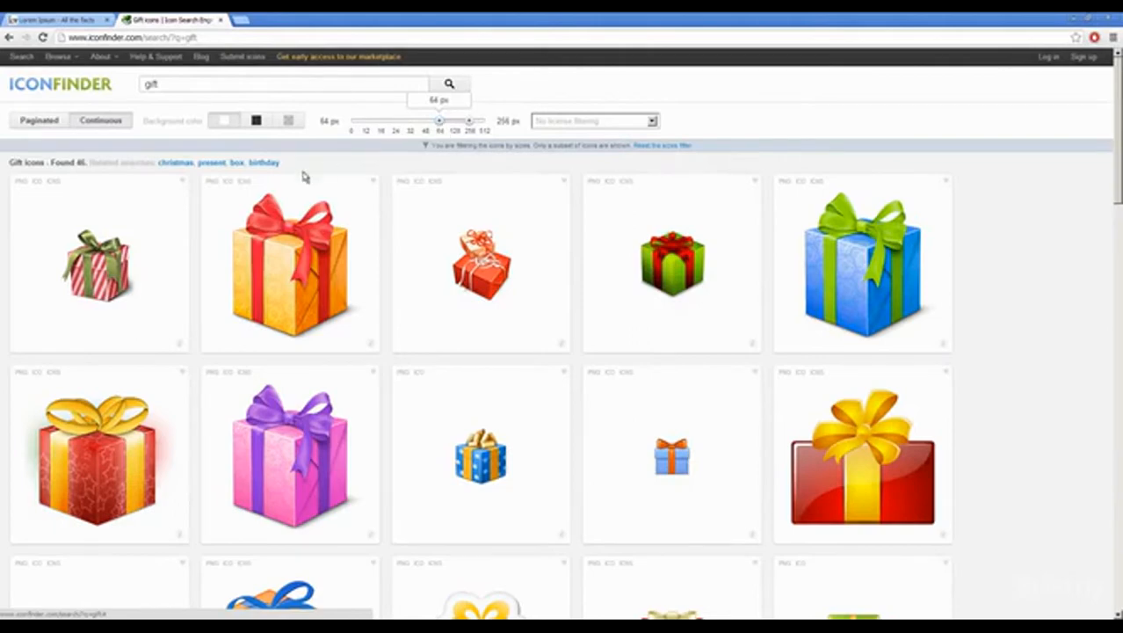
Step: Download the orange gift box with the red ribbon as PNG and place it on the empty side of the Photoshop banner
click(211, 181)
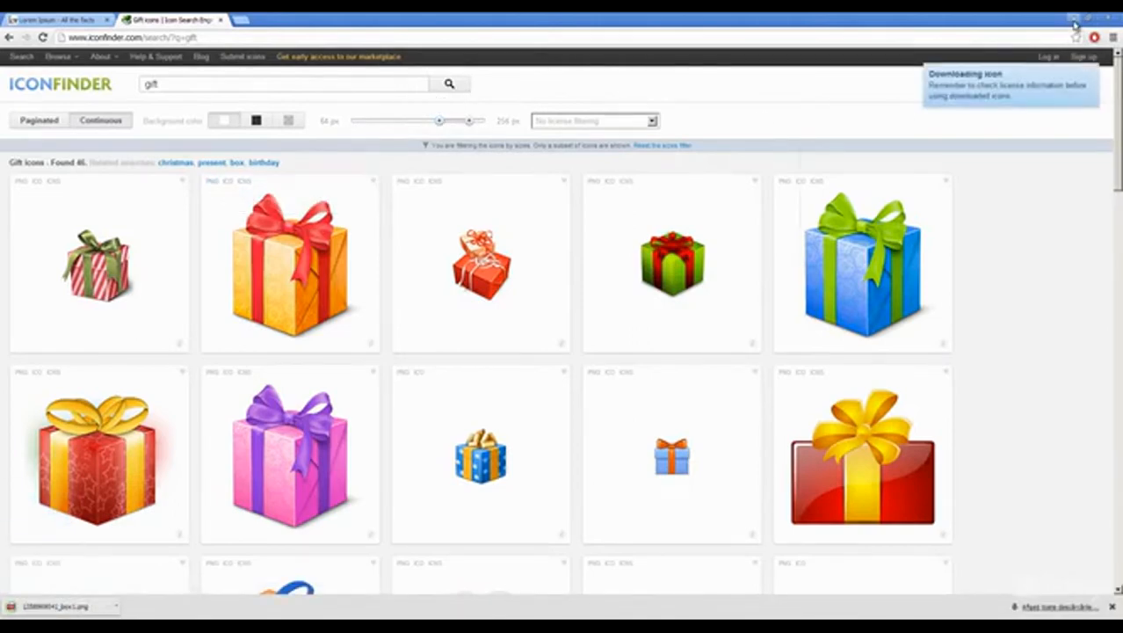
click(1073, 19)
click(1071, 18)
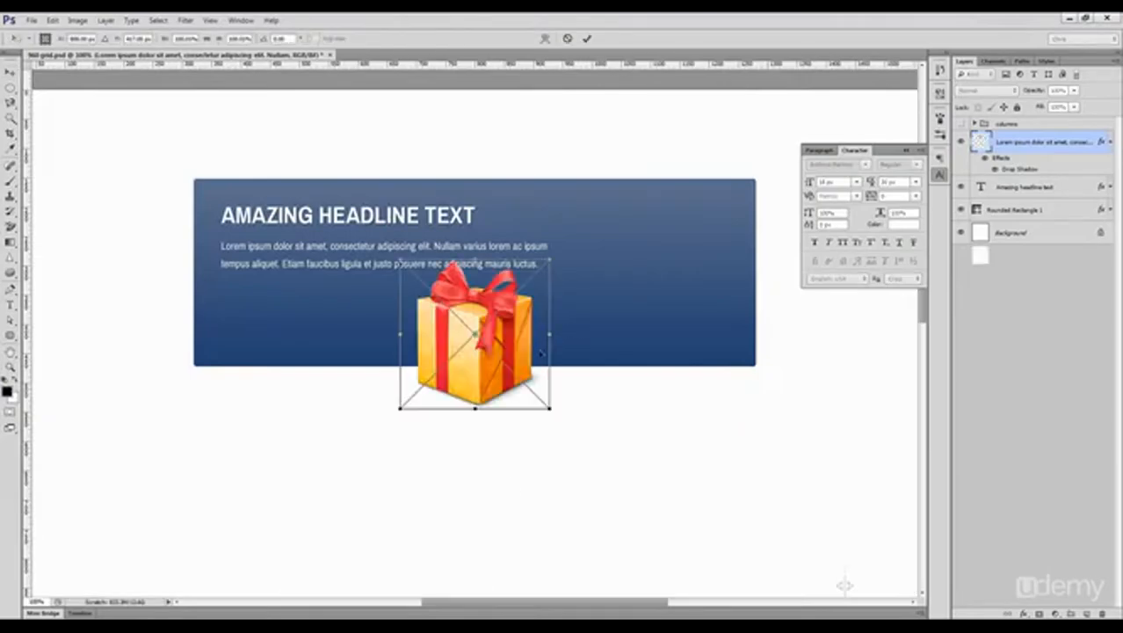
drag(476, 325, 695, 309)
key(Return)
Step: Scale the gift box down to about 240 px so it fits inside the banner
key(ctrl+t)
drag(743, 336, 739, 322)
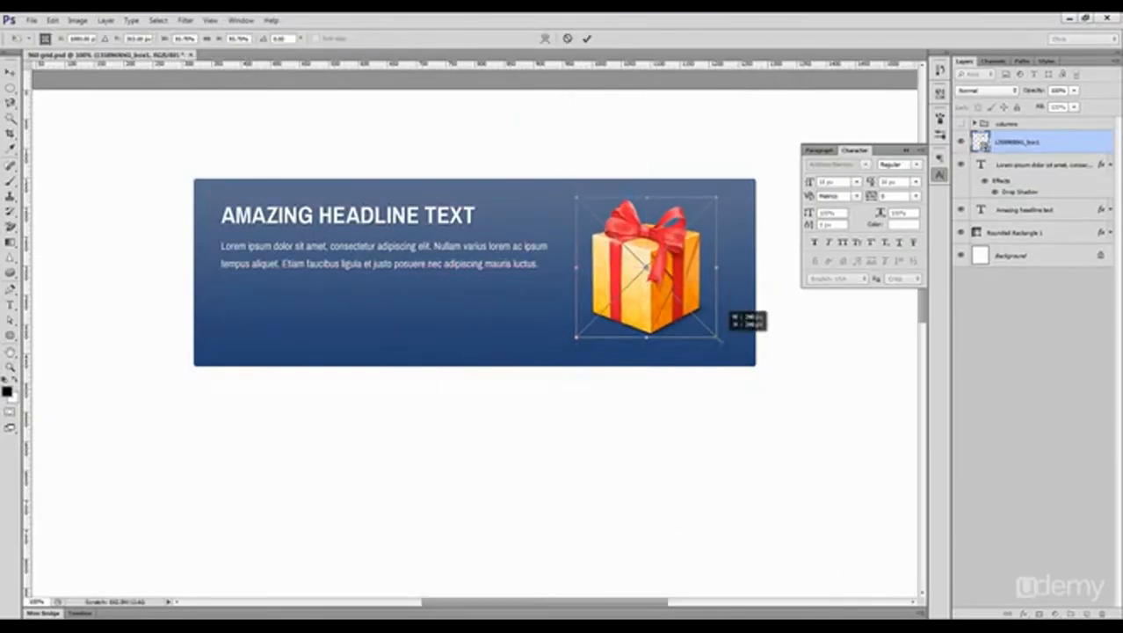
key(Return)
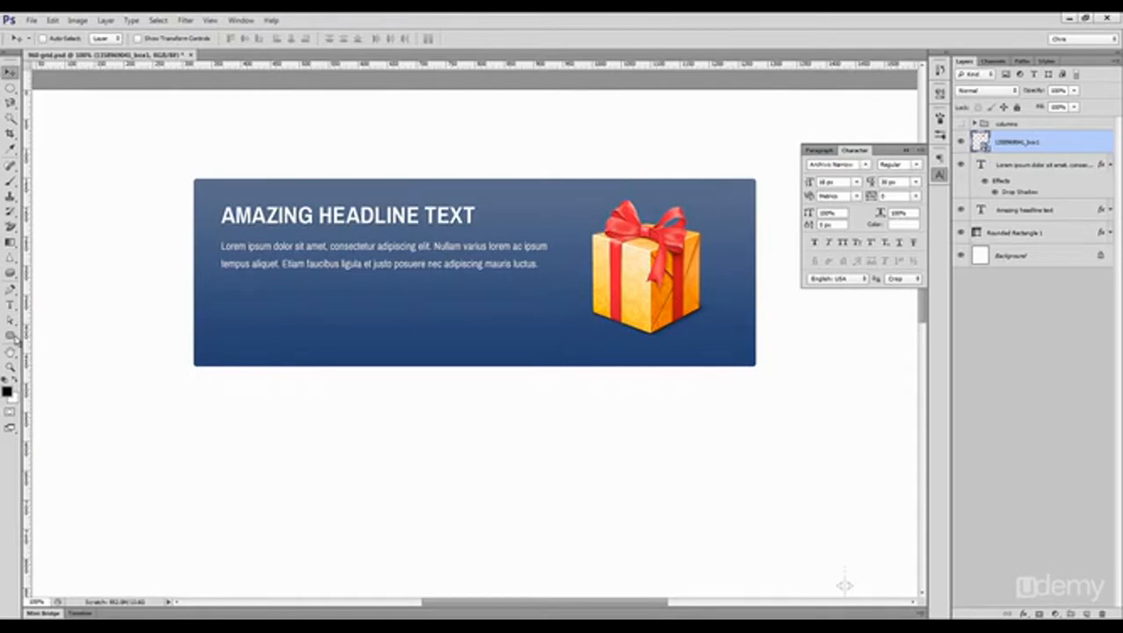
Step: Draw a black rectangle about 30 × 82 px at the middle of the banner's left edge
drag(11, 337, 66, 336)
drag(192, 249, 211, 296)
key(v)
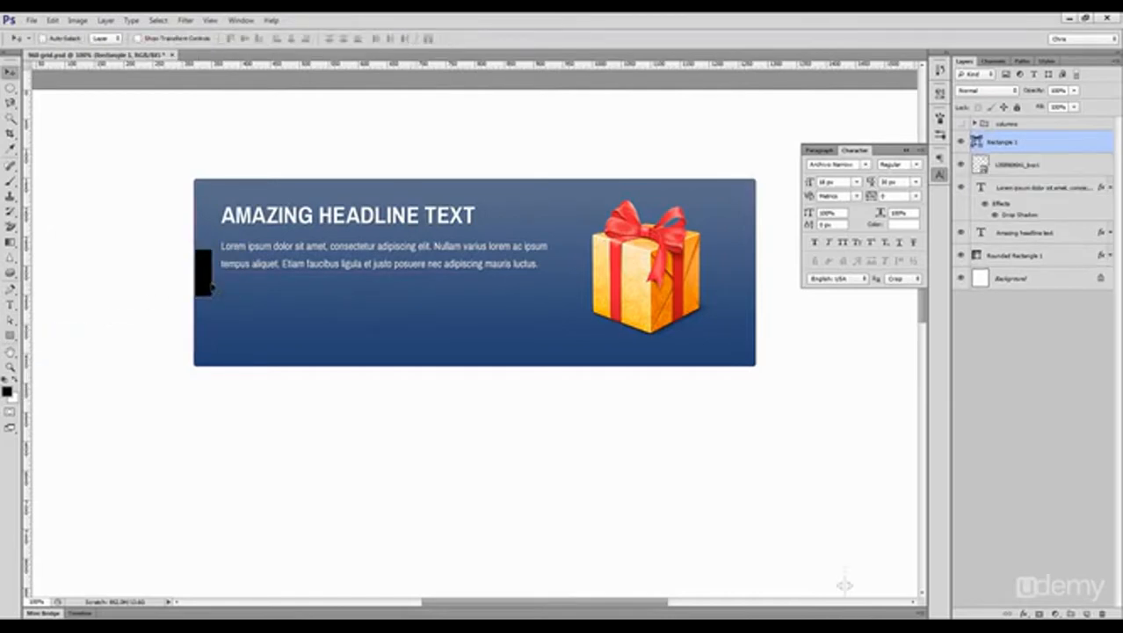
Step: Draw a left-pointing chevron custom shape about 15 × 24 px inside the black rectangle
drag(10, 335, 64, 395)
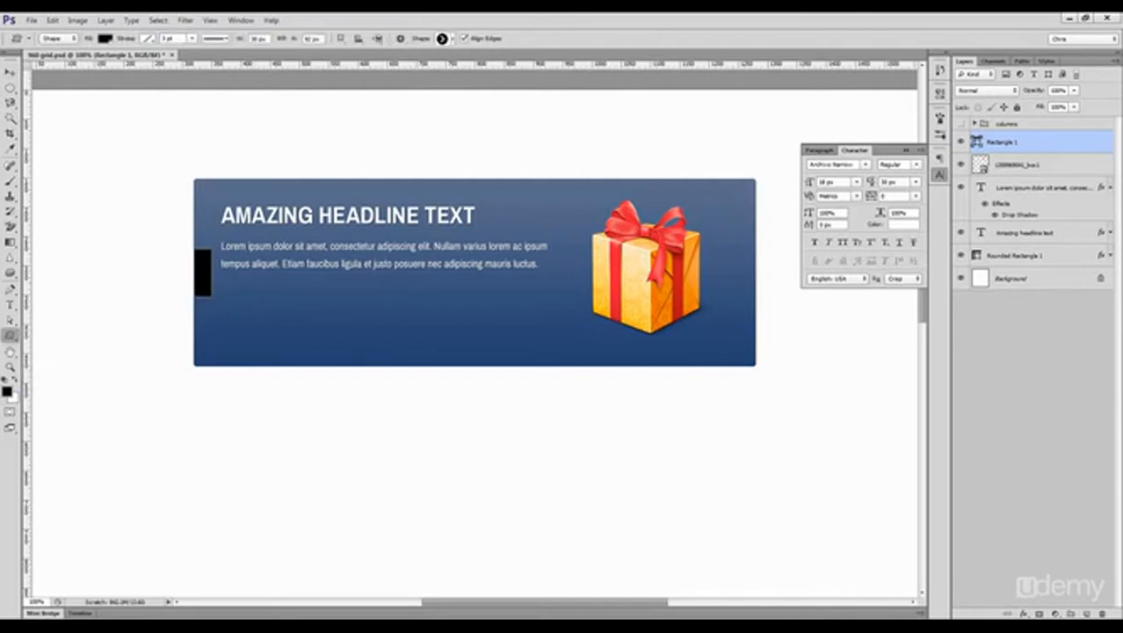
click(444, 40)
scroll(518, 158, down, 15)
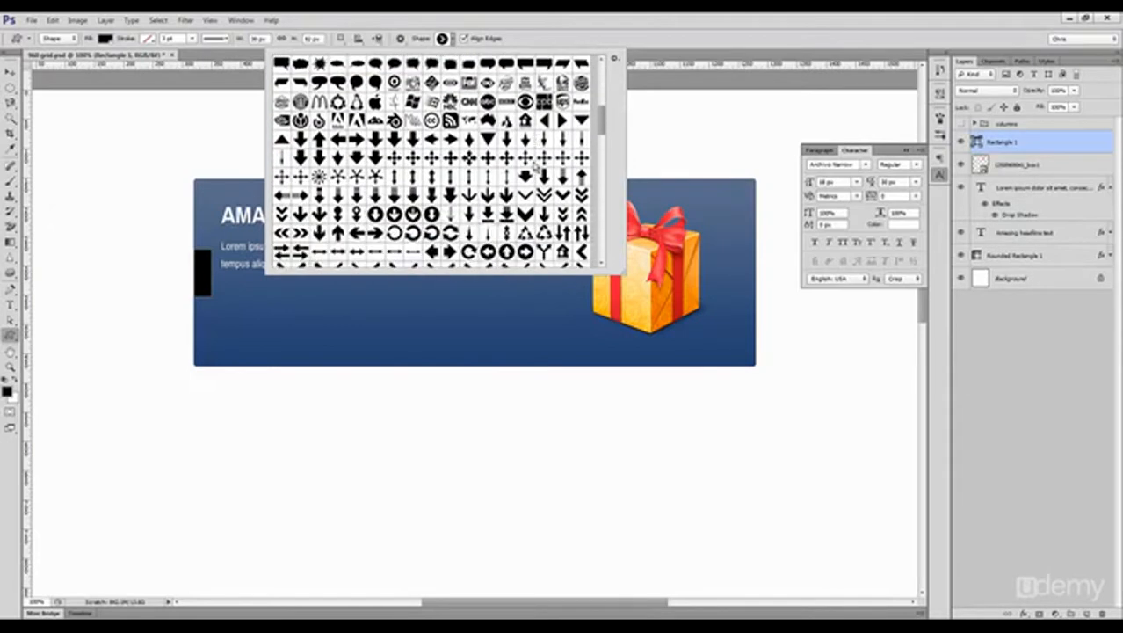
scroll(549, 177, down, 3)
click(414, 216)
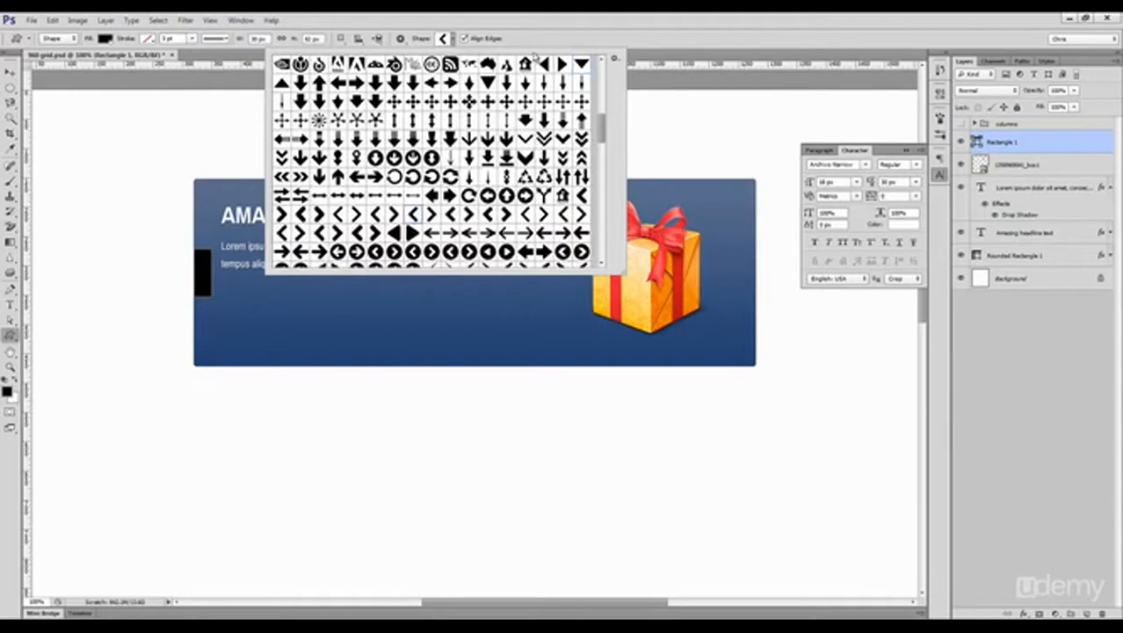
click(538, 40)
key(ctrl+space)
drag(195, 273, 266, 278)
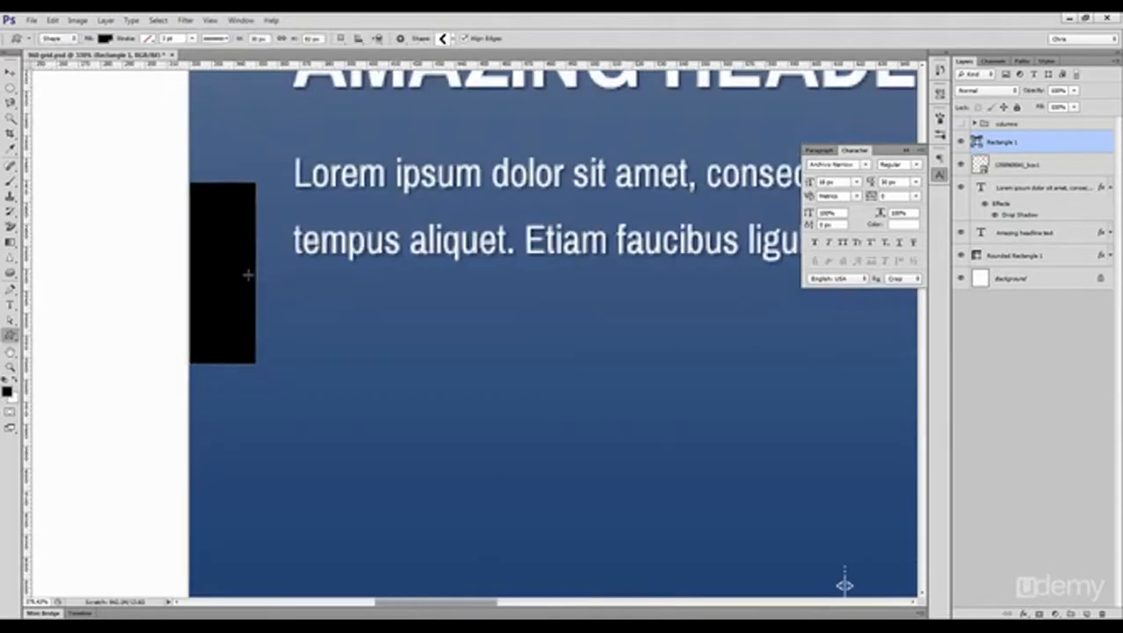
key(ctrl+shift+h)
drag(205, 238, 237, 299)
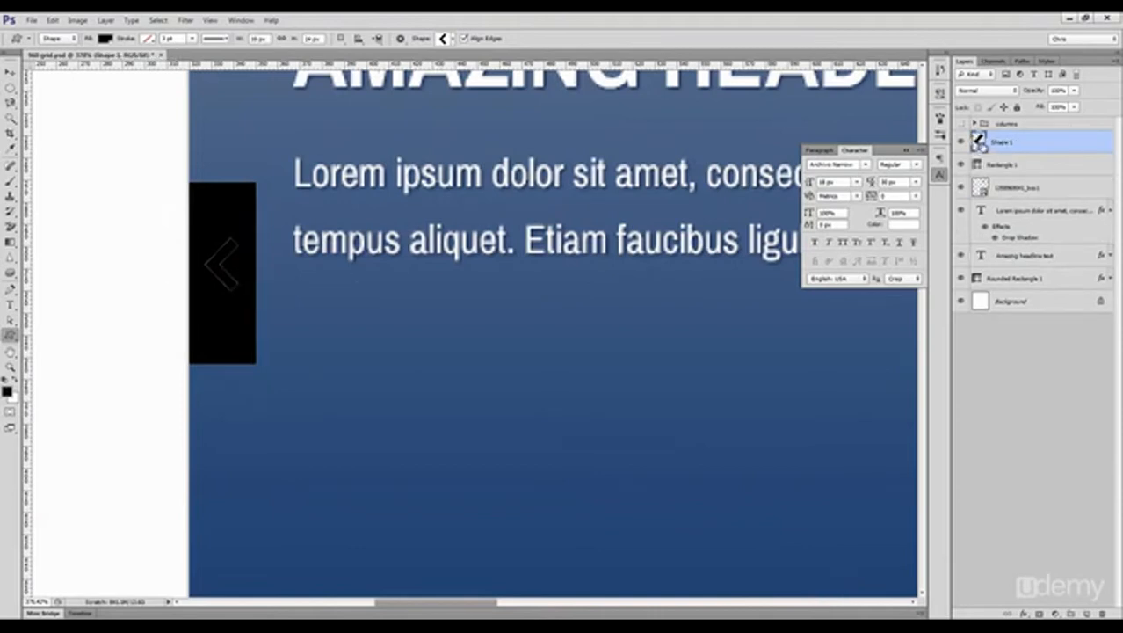
Step: Change the chevron's fill colour to white
double_click(979, 143)
click(639, 227)
click(995, 300)
Step: Align the chevron and the black rectangle on their horizontal and vertical centres and group the two layers
key(v)
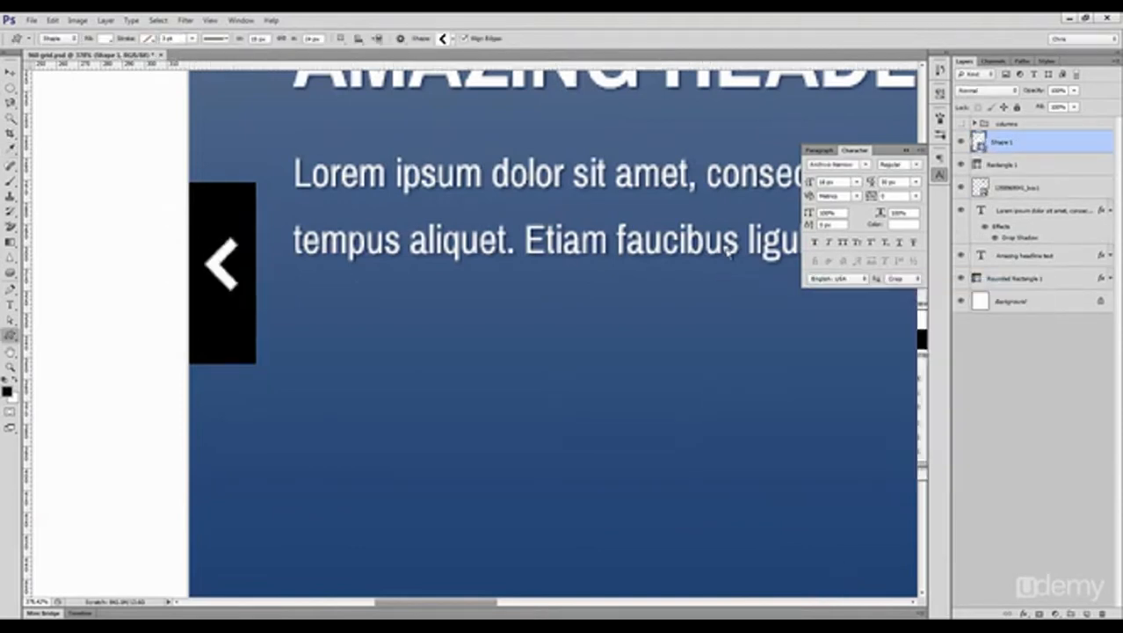
ctrl+shift+click(240, 214)
click(294, 40)
click(245, 39)
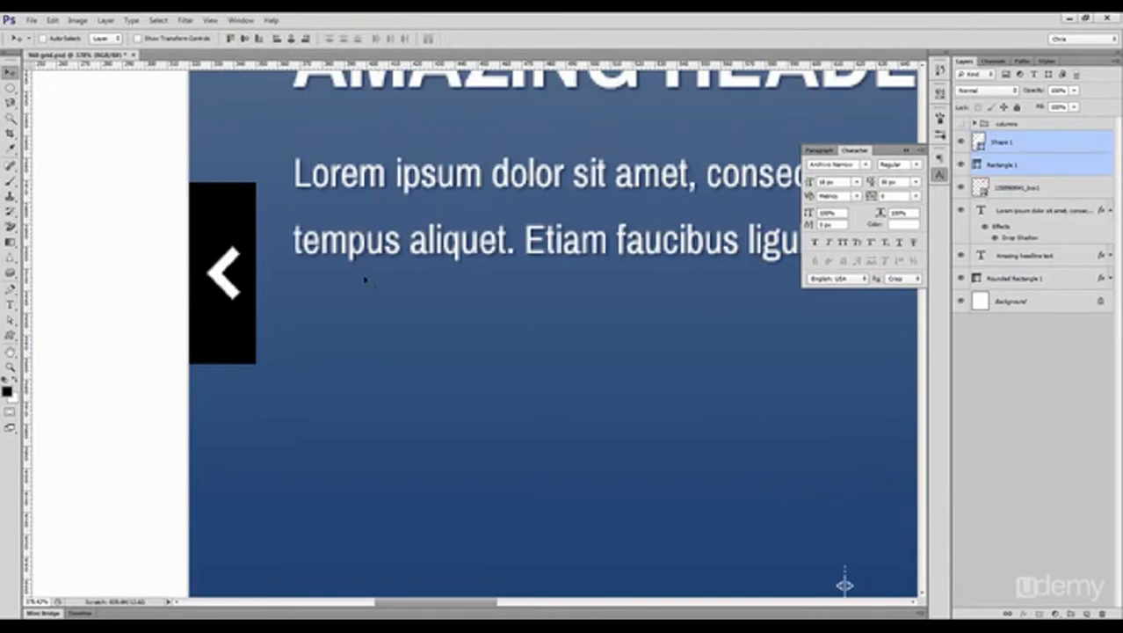
key(ctrl+1)
drag(549, 306, 340, 241)
key(ctrl+g)
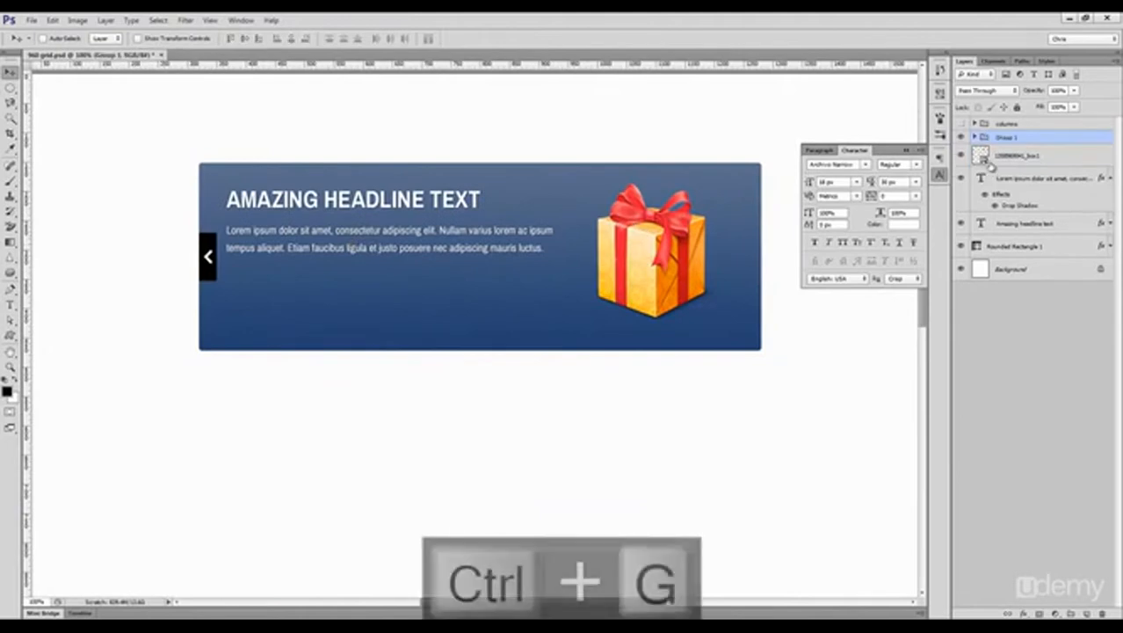
Step: Duplicate the arrow group to the banner's right edge and flip the copy horizontally
drag(227, 255, 760, 258)
key(ctrl+t)
right_click(757, 269)
click(791, 404)
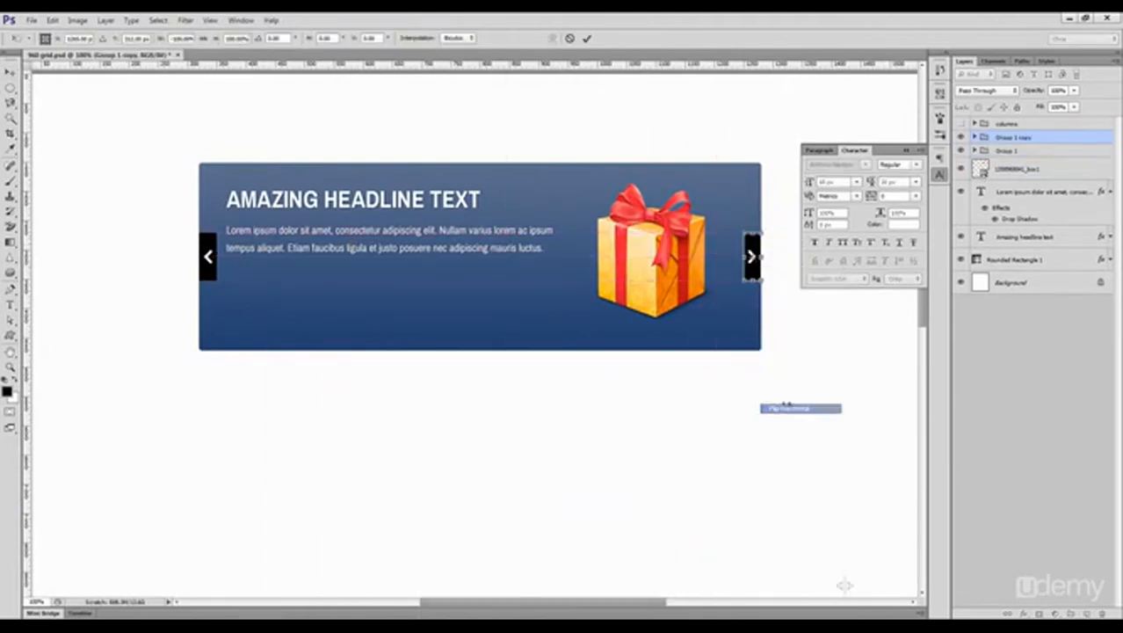
key(Return)
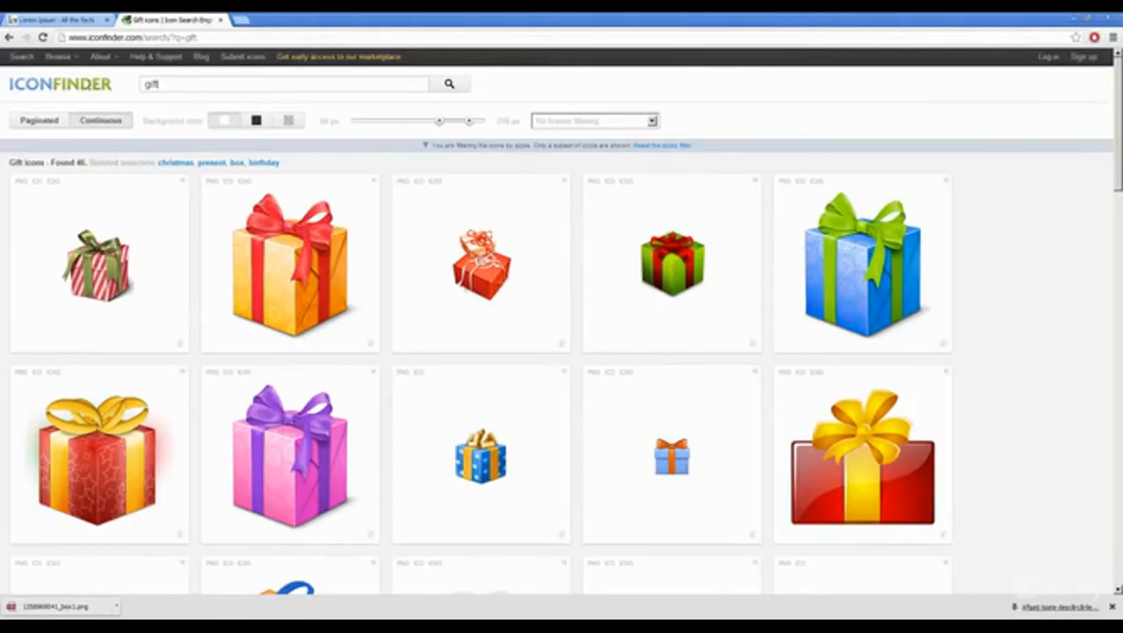
Step: Search Iconfinder in the browser for "loading" and reset the icon size filter
drag(160, 85, 61, 90)
text(loading)
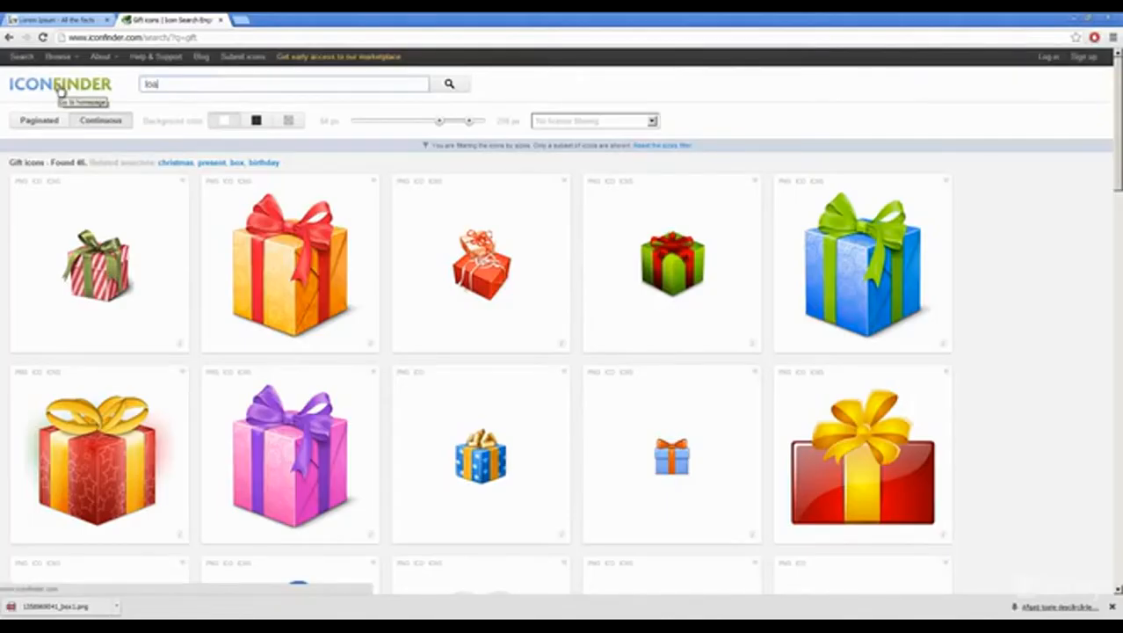
key(Return)
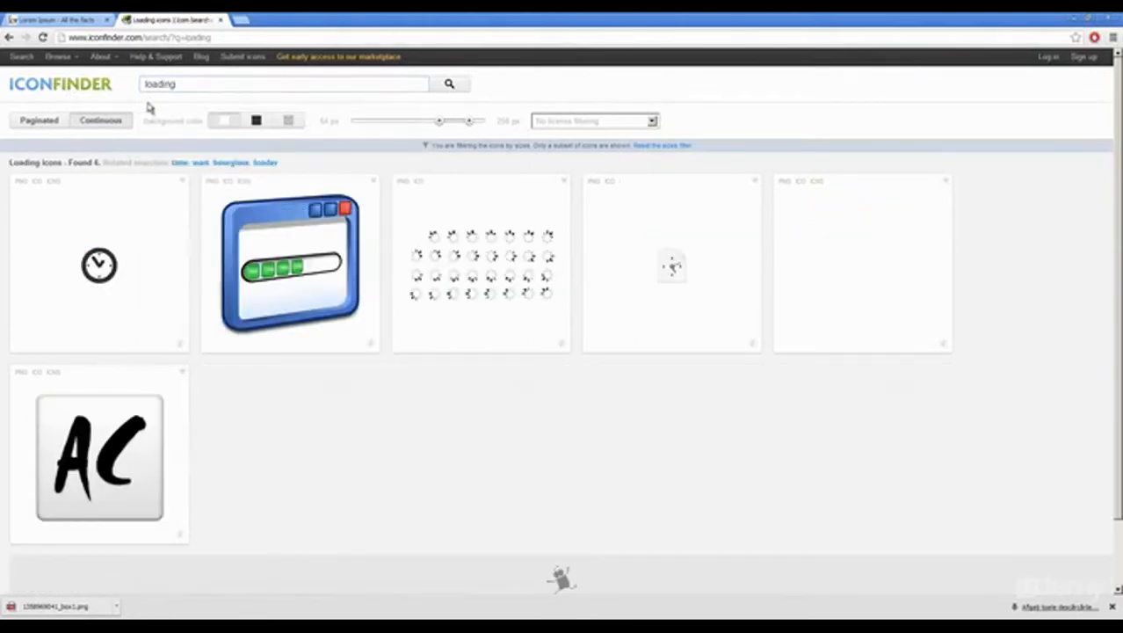
click(659, 145)
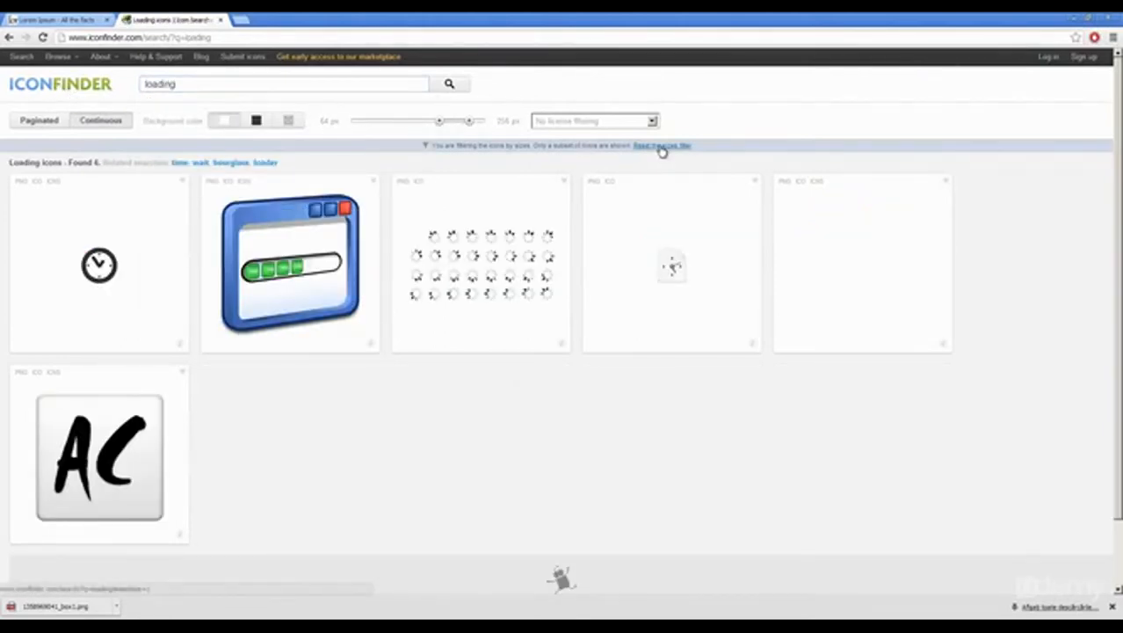
Step: Download the circular loading icon as PNG and place it in the upper-right corner of the Photoshop banner
click(19, 168)
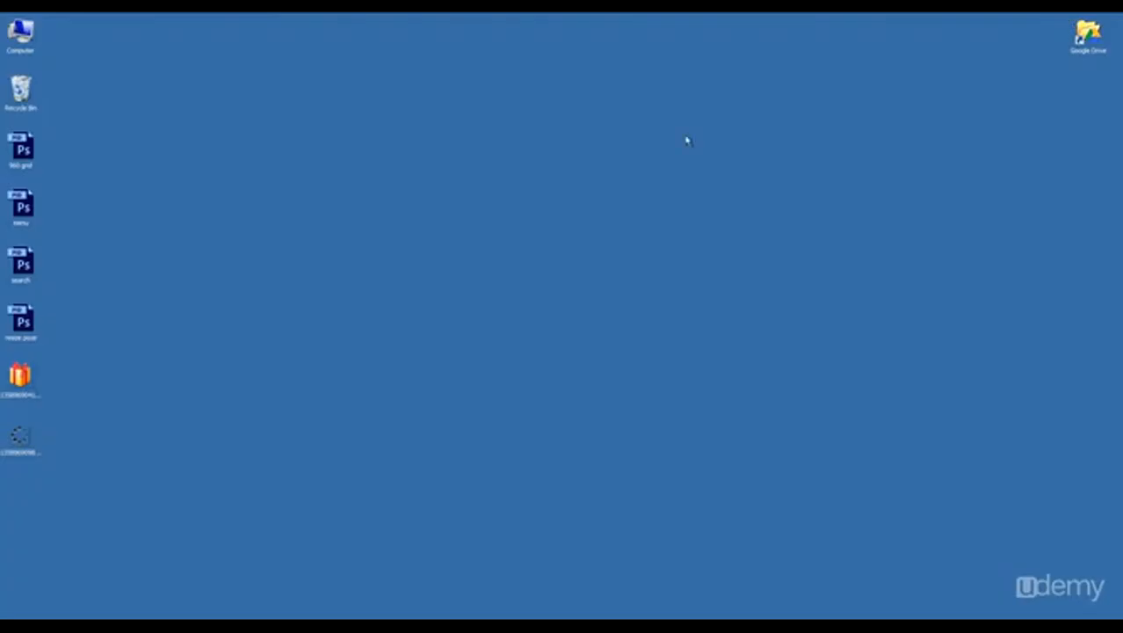
click(27, 441)
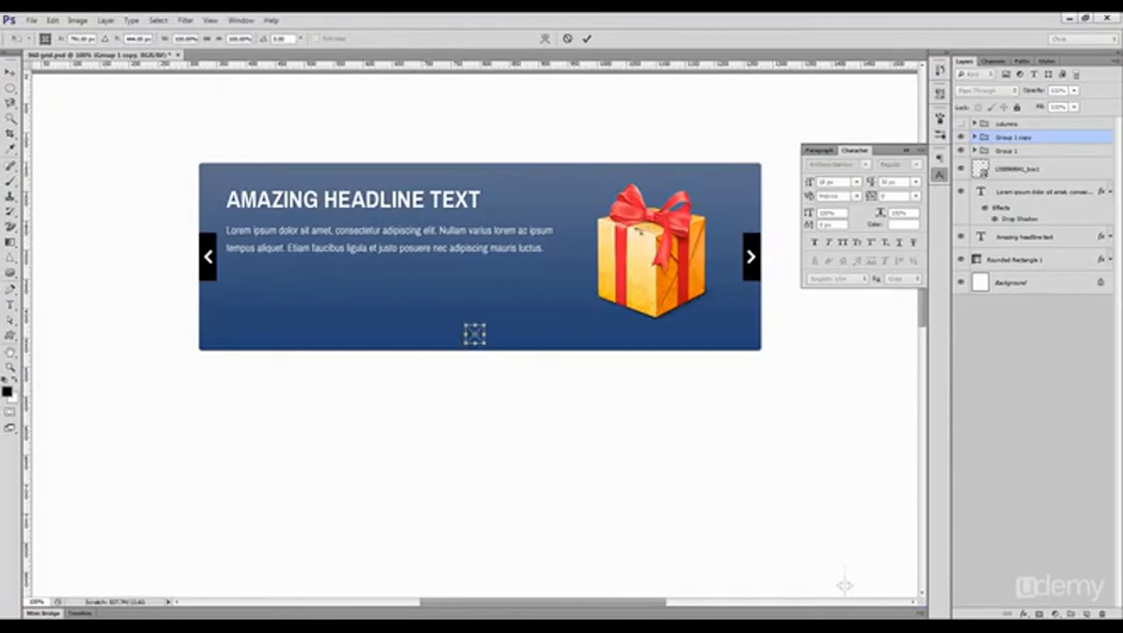
drag(477, 327, 759, 186)
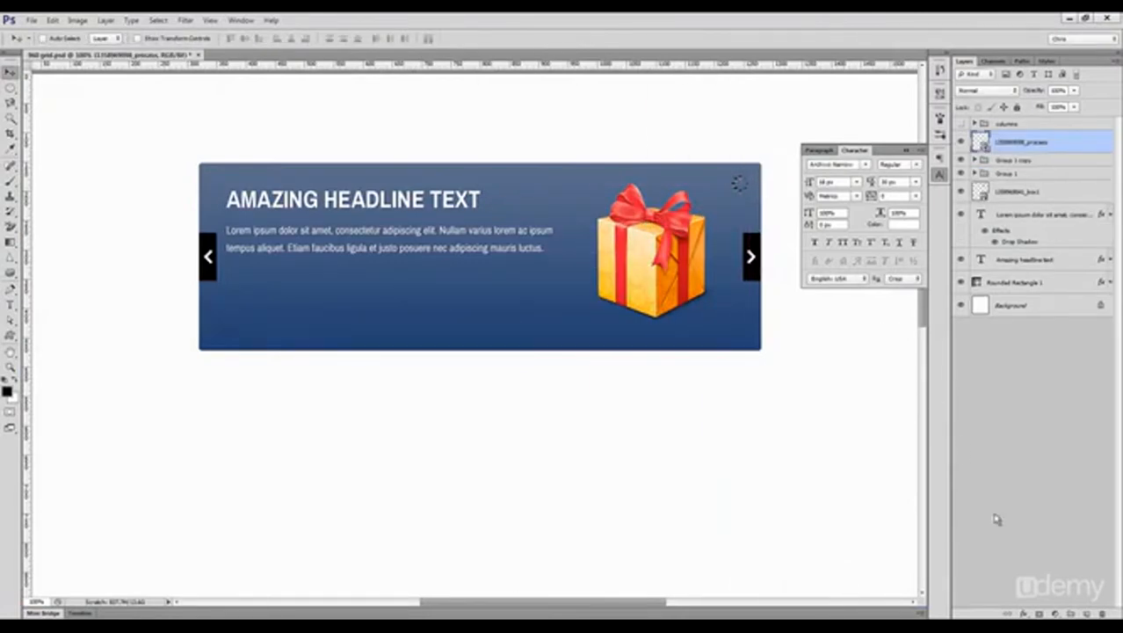
Step: Apply a white Color Overlay to the loading icon
click(1022, 613)
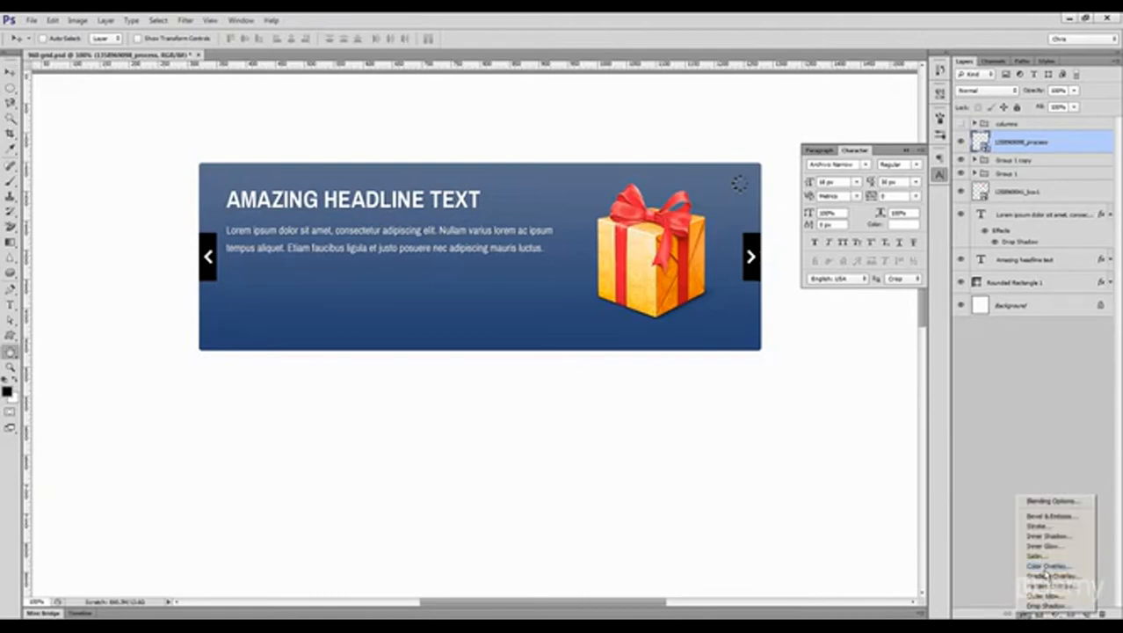
click(1046, 568)
click(976, 315)
drag(763, 322, 636, 243)
key(Return)
key(Return)
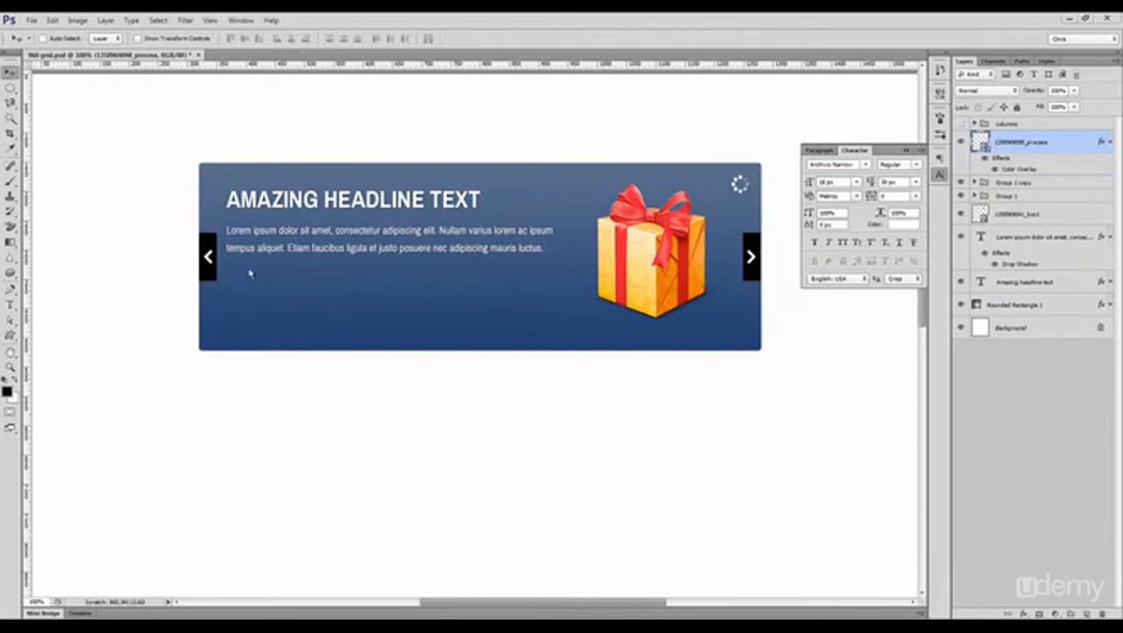
Step: Shrink the loading icon slightly and tuck it closer into the banner's upper-right corner
key(ctrl+t)
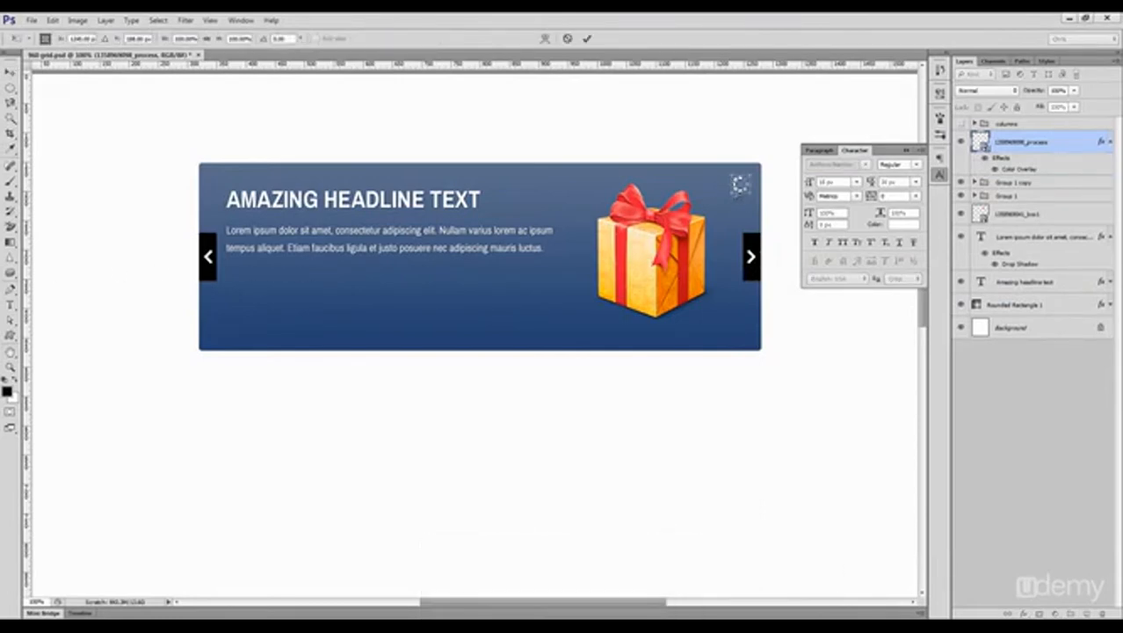
drag(736, 193, 748, 176)
key(Return)
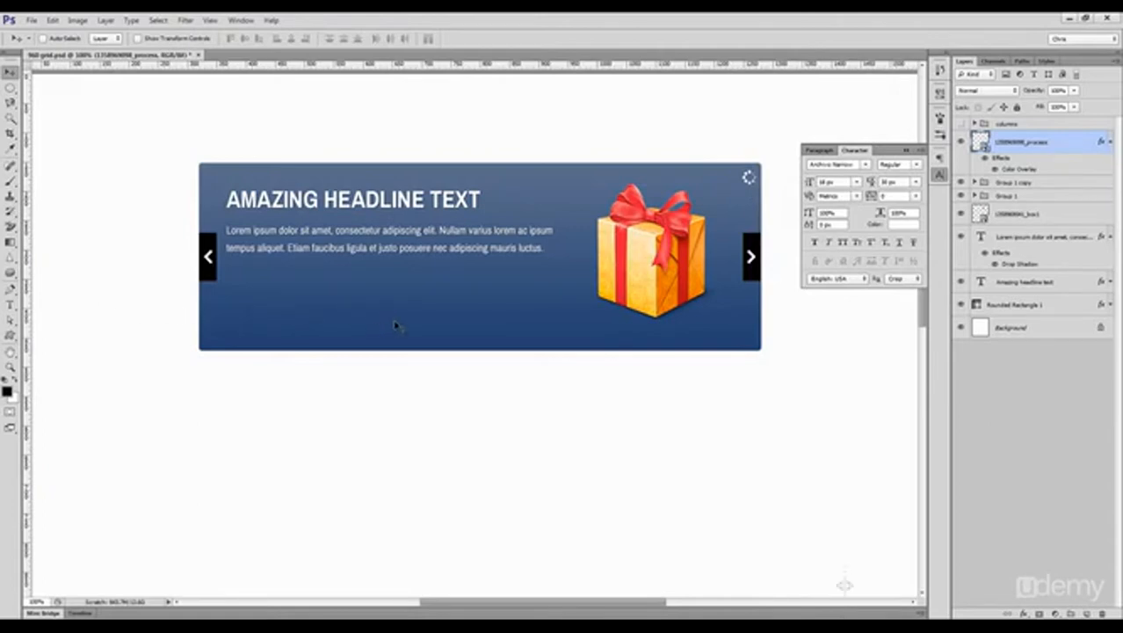
Step: Draw a black bar about 963 × 27 px along the banner's bottom edge and a rounded-rectangle tab rising from it below the gift
click(11, 335)
drag(199, 334, 762, 349)
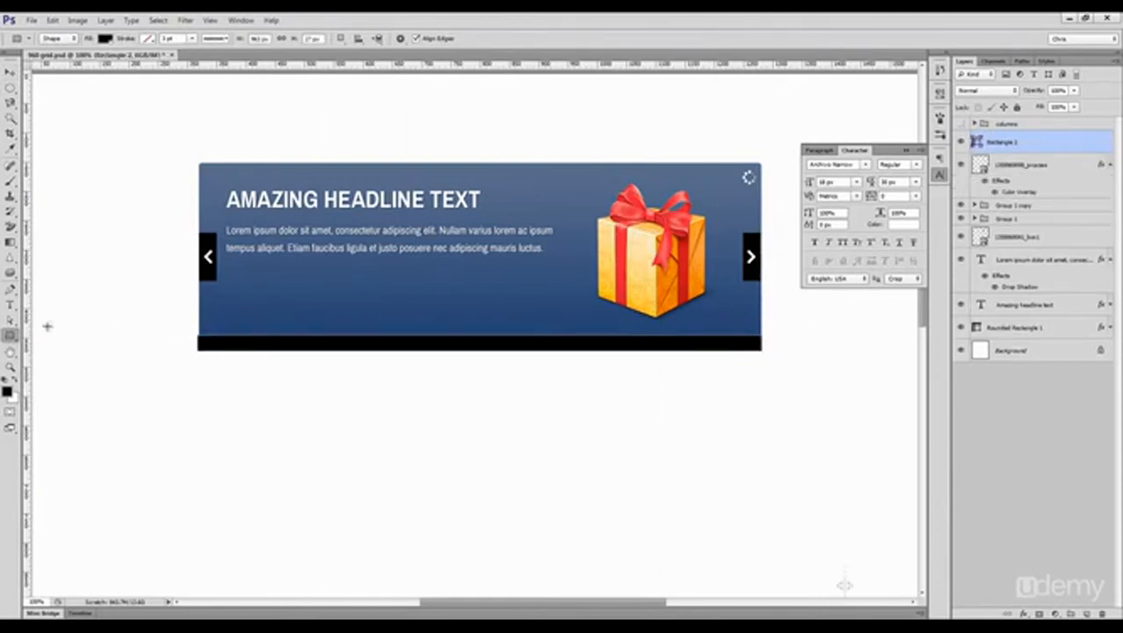
drag(10, 339, 53, 344)
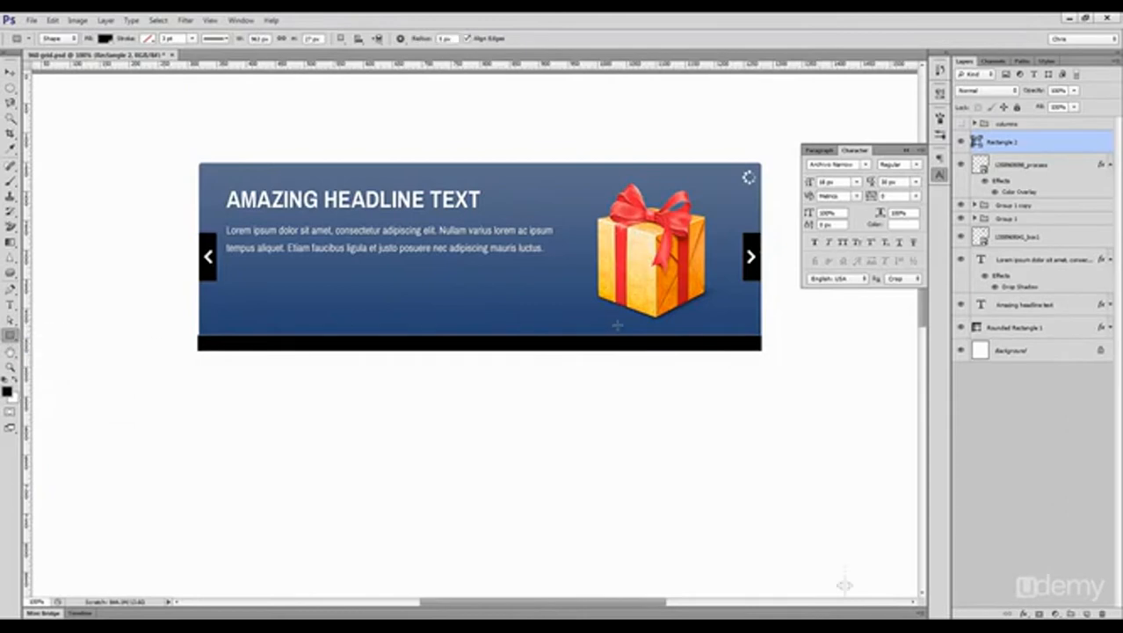
drag(619, 323, 669, 341)
key(z)
key(v)
Step: Draw a circle about 14 px wide at the tab's left end and fill it with white (fff)
drag(10, 335, 63, 366)
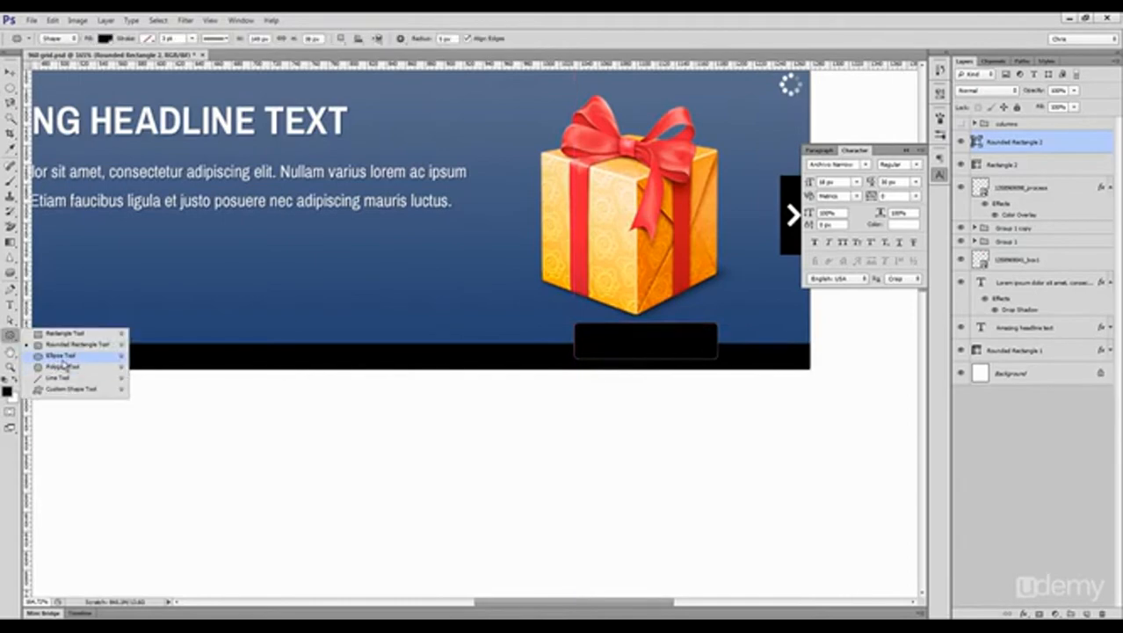
key(z)
drag(594, 327, 657, 348)
key(u)
key(ctrl+shift+h)
mouse_move(586, 338)
mouse_down()
mouse_move(318, 313)
mouse_move(304, 295)
mouse_move(346, 334)
mouse_move(337, 313)
mouse_move(398, 314)
mouse_up()
key(x)
double_click(981, 141)
text(fff)
click(1003, 300)
click(906, 150)
Step: Duplicate the white circle into a row of five on the tab and distribute them evenly horizontally
key(v)
drag(400, 317, 463, 319)
drag(468, 318, 596, 318)
shift+click(1007, 233)
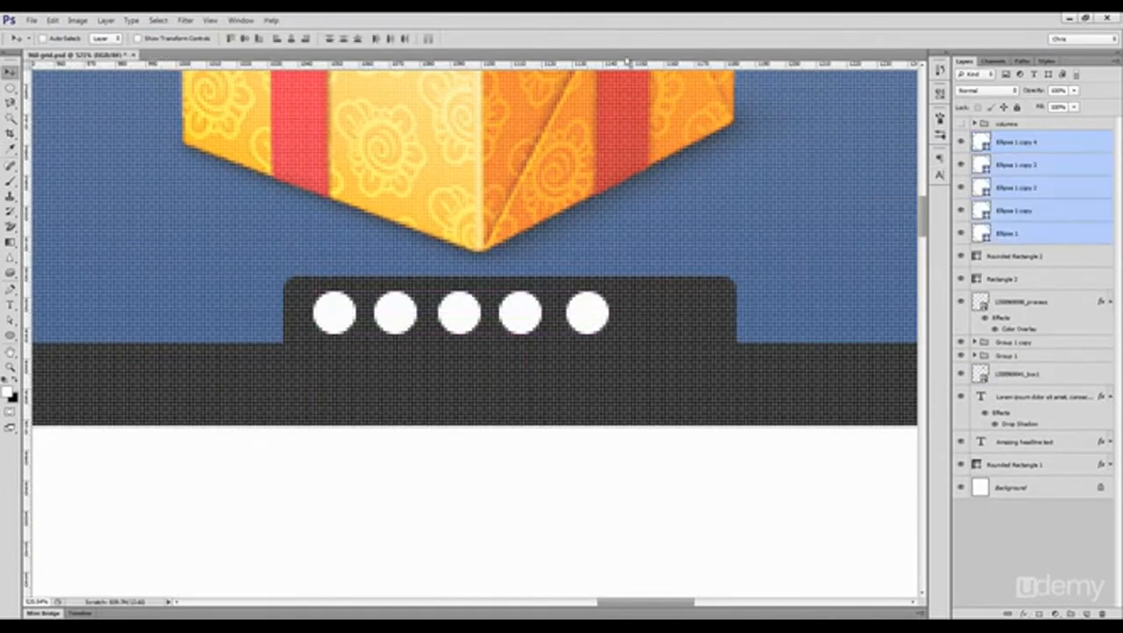
click(387, 38)
Step: Fill the middle circle with blue to mark it as the active slide
double_click(980, 187)
click(830, 353)
click(839, 340)
click(1004, 300)
Step: Shorten the rounded tab from its right end so it fits closely around the five dots
click(1015, 256)
key(a)
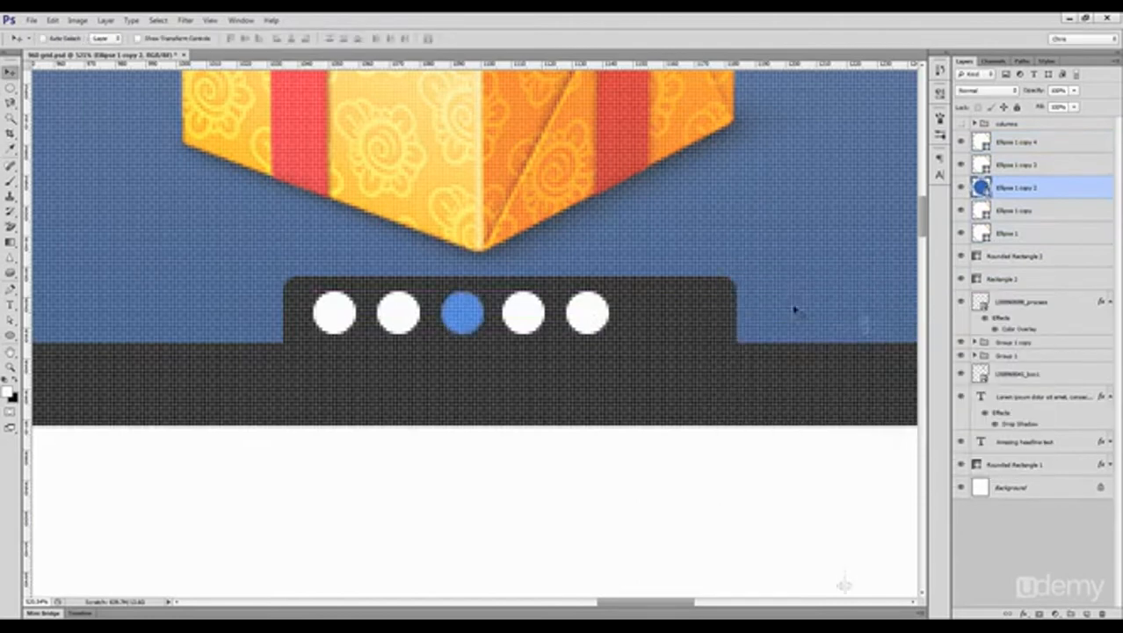
drag(700, 263, 756, 408)
drag(737, 362, 643, 362)
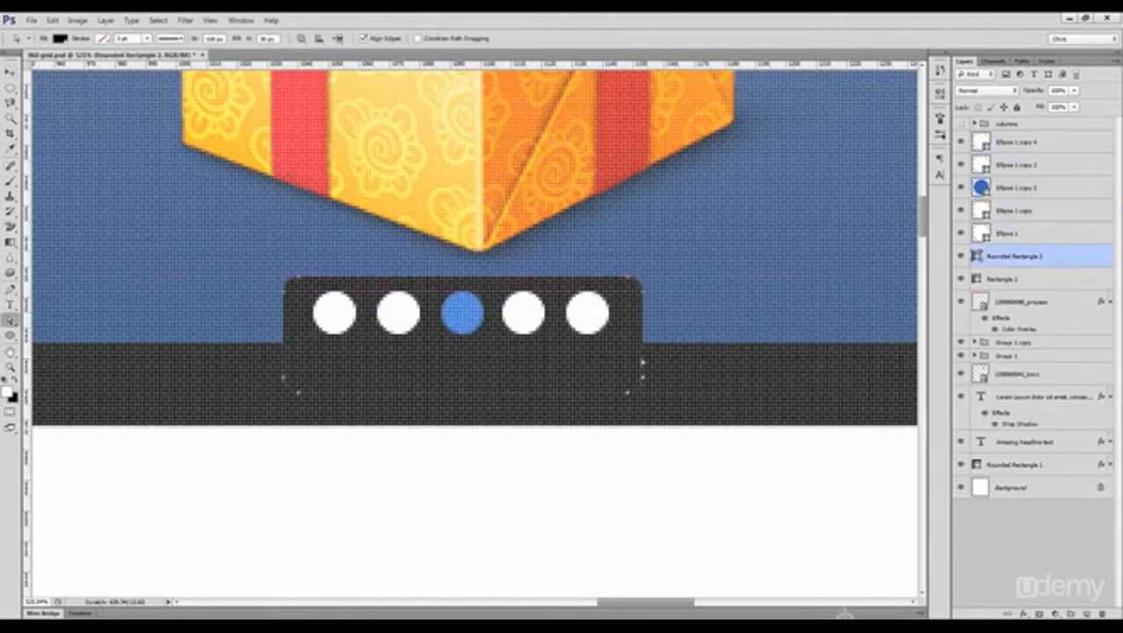
Step: Group the five dots together with their rounded tab and name the group rotator
click(1019, 233)
shift+click(1019, 143)
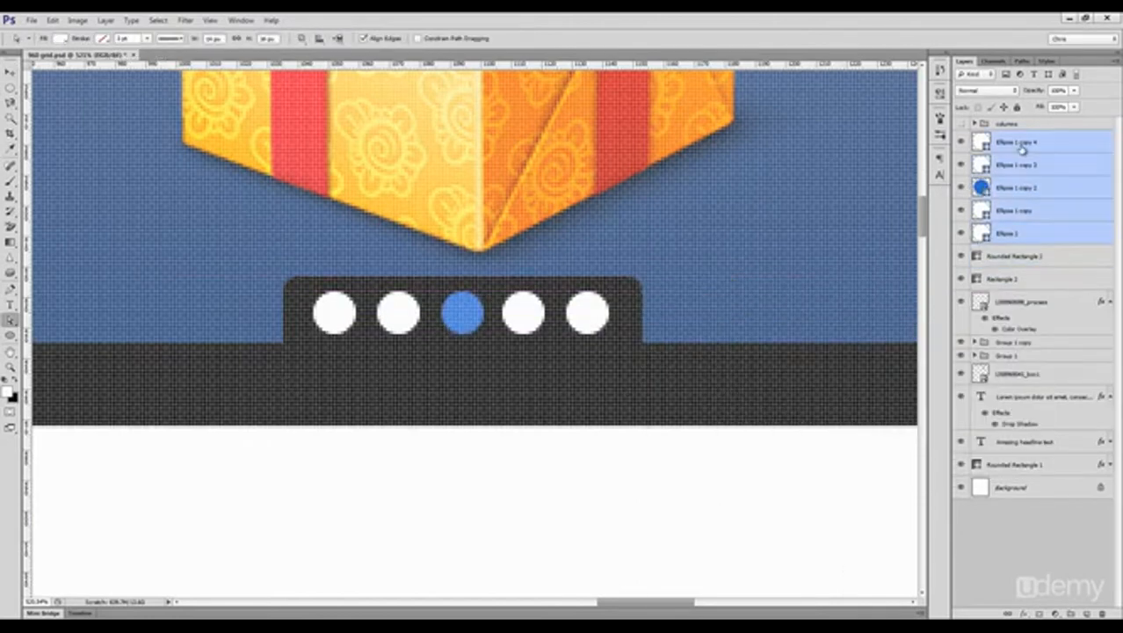
key(ctrl+g)
key(v)
key(Right)
drag(1013, 156, 1008, 138)
double_click(1007, 138)
text(rotator)
key(Return)
Step: Return to 100% zoom and rename the bottom bar's layer as black bar
click(1036, 184)
ctrl+click(1046, 274)
click(1111, 275)
click(1026, 180)
key(ctrl+1)
drag(403, 304, 512, 274)
ctrl+click(416, 284)
ctrl+click(418, 315)
double_click(998, 156)
text(black bar)
key(Return)
Step: Rename the banner's blue background shape layer as bg
click(961, 297)
click(961, 297)
double_click(1007, 297)
text(bg)
key(Return)
Step: Place the black bar layer directly above bg and make a copy of bg with its layer style rasterized, hiding the original
drag(1024, 157, 1018, 286)
click(1012, 297)
key(ctrl+j)
click(961, 319)
right_click(996, 301)
click(1025, 343)
Step: Clip the black bar to the bg copy and move the gift image up slightly
click(1002, 276)
key(ctrl+alt+g)
ctrl+click(562, 245)
drag(563, 246, 566, 239)
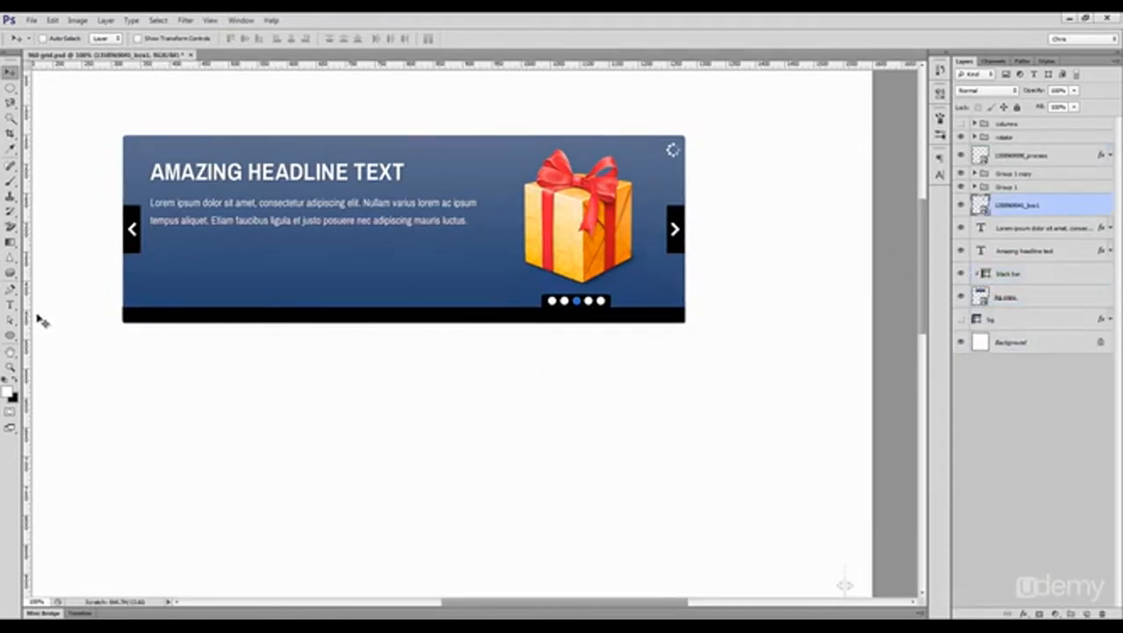
Step: Draw a black rectangle slightly wider than the banner just below it and place its layer directly above the Background layer
click(10, 335)
click(48, 338)
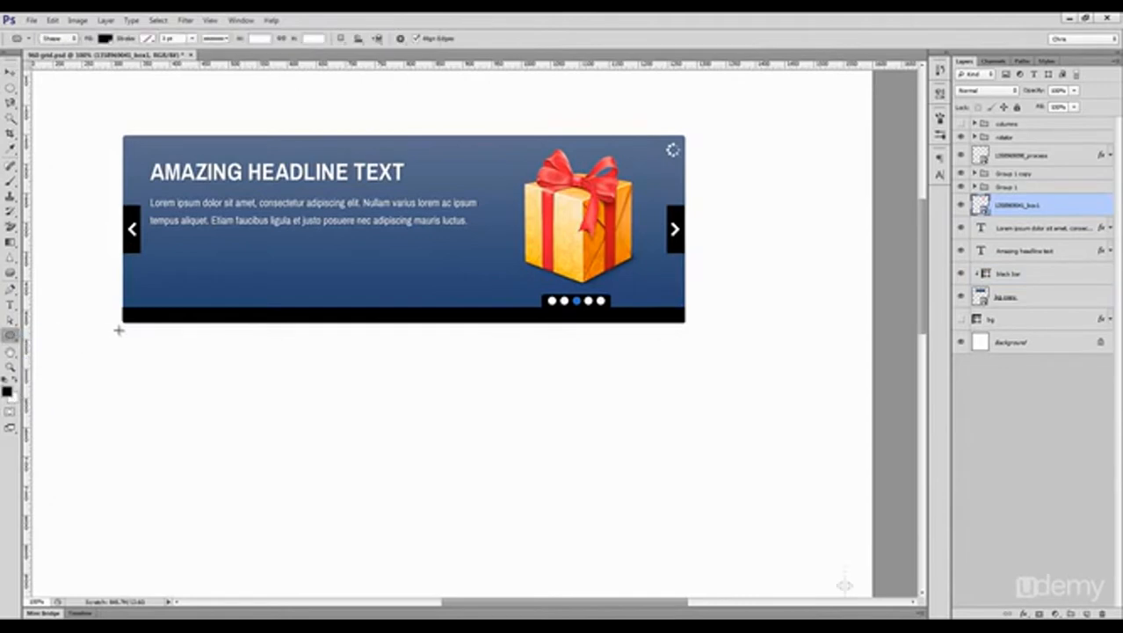
drag(115, 327, 693, 358)
drag(1024, 307, 1026, 345)
key(v)
Step: Apply a Gaussian Blur to the rectangle below the banner and lower its opacity to a little over 50%
click(187, 20)
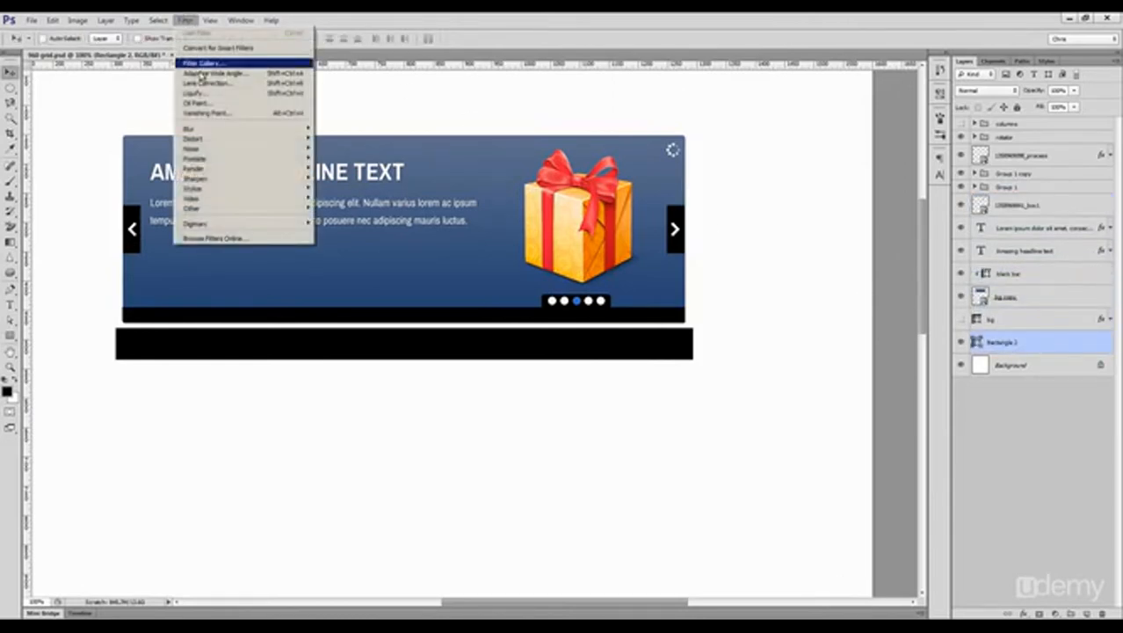
mouse_move(254, 145)
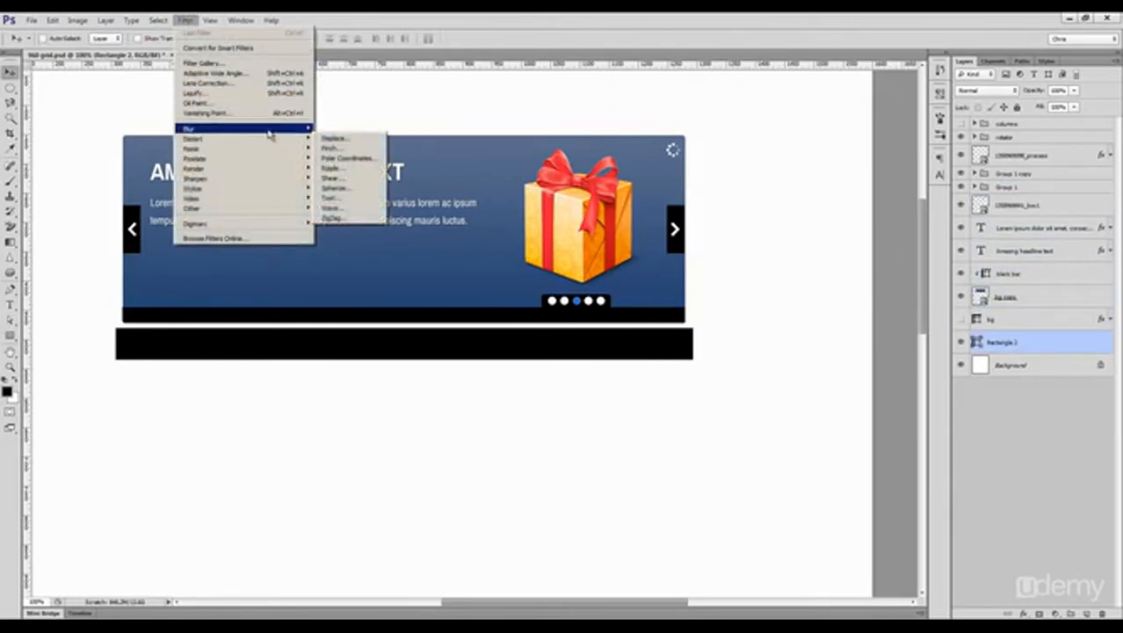
click(345, 207)
click(538, 245)
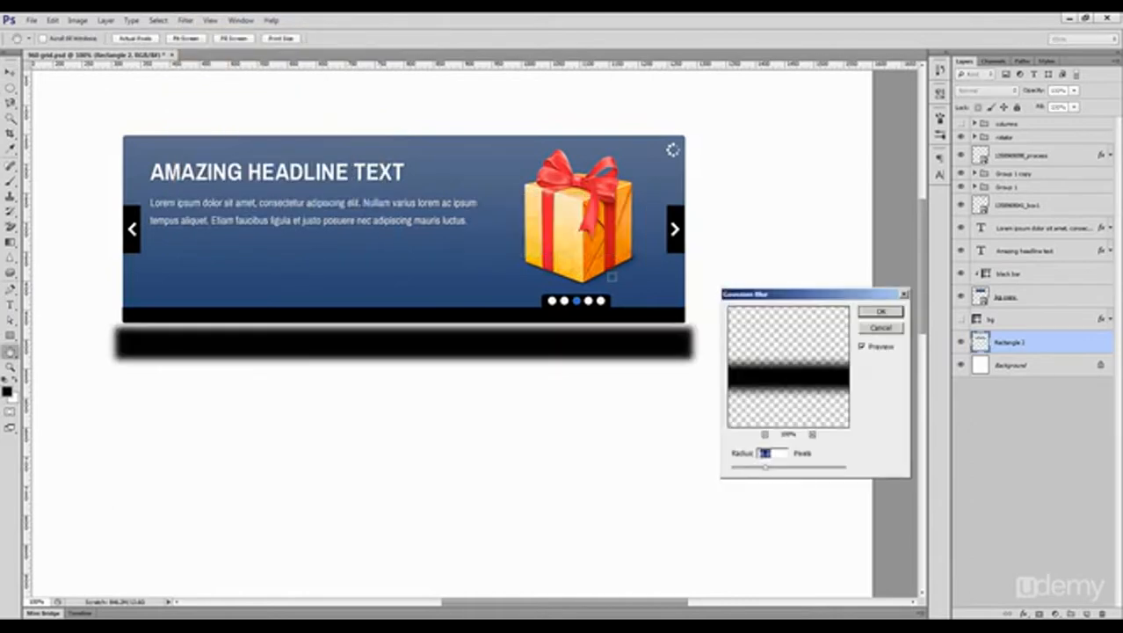
click(871, 314)
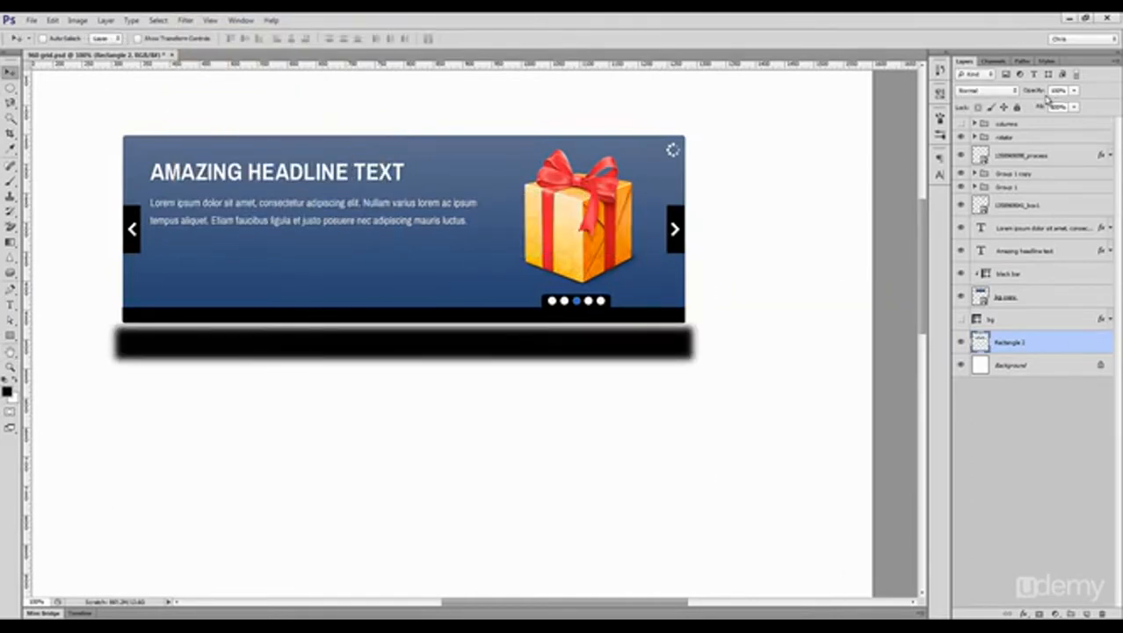
drag(1050, 93, 1028, 93)
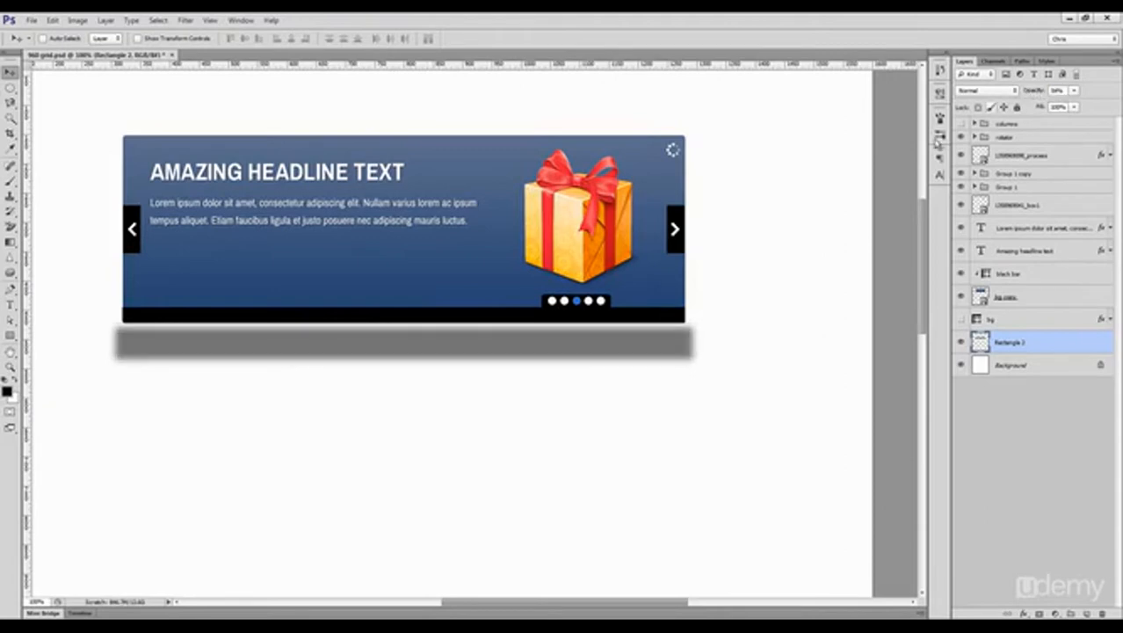
Step: Narrow the blurred rectangle's upper edge with a Perspective transform and move it up behind the banner as a shadow
key(ctrl+t)
right_click(612, 345)
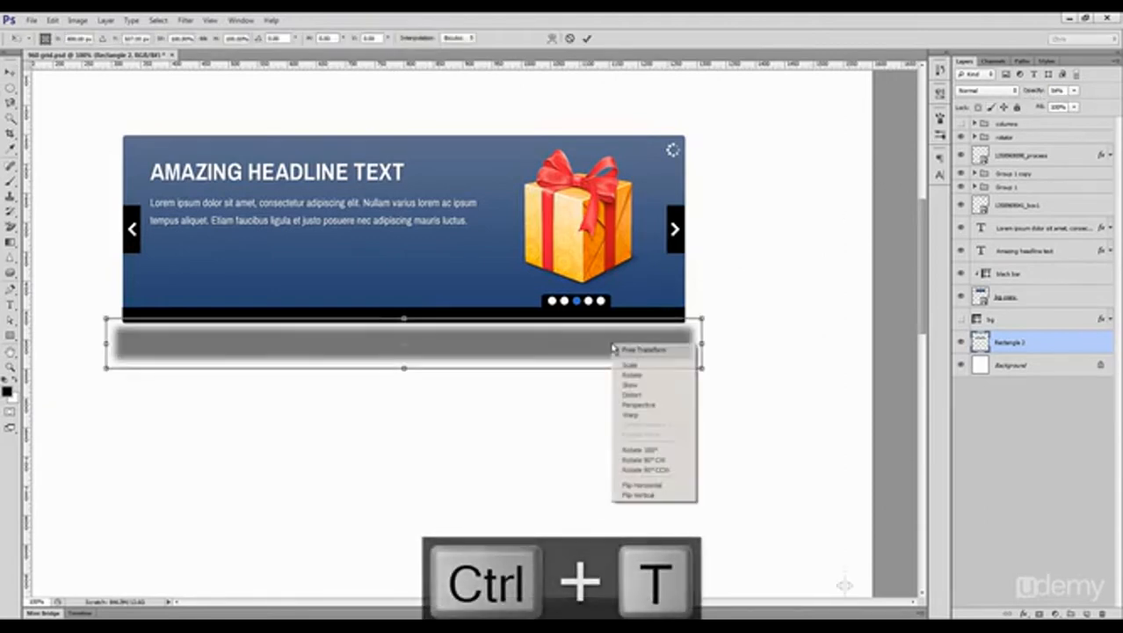
click(644, 397)
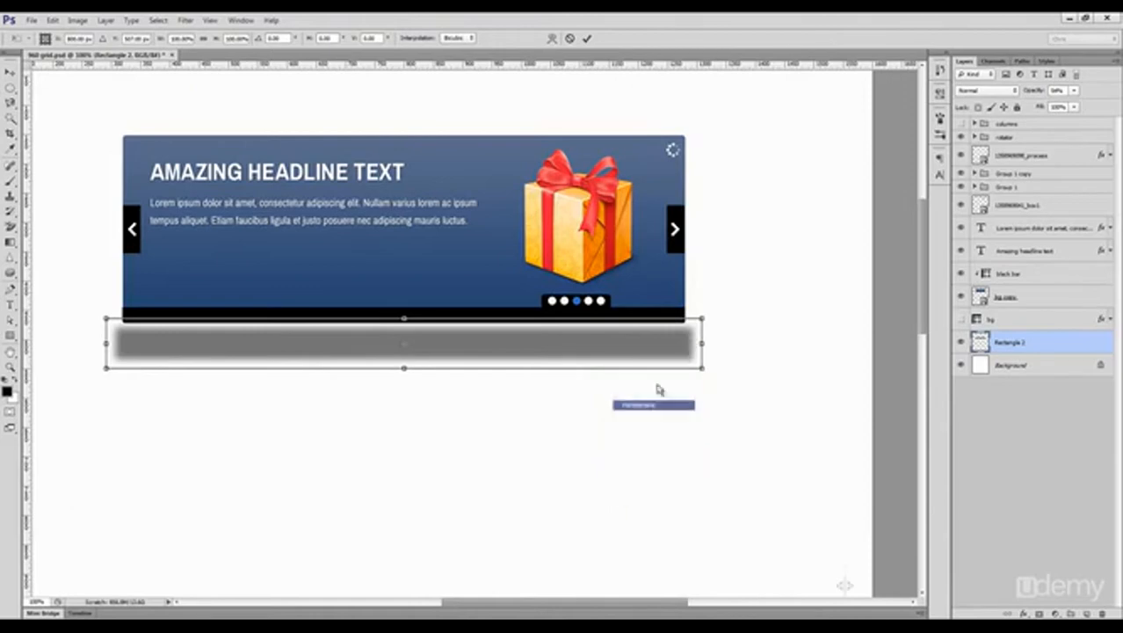
drag(703, 321, 674, 319)
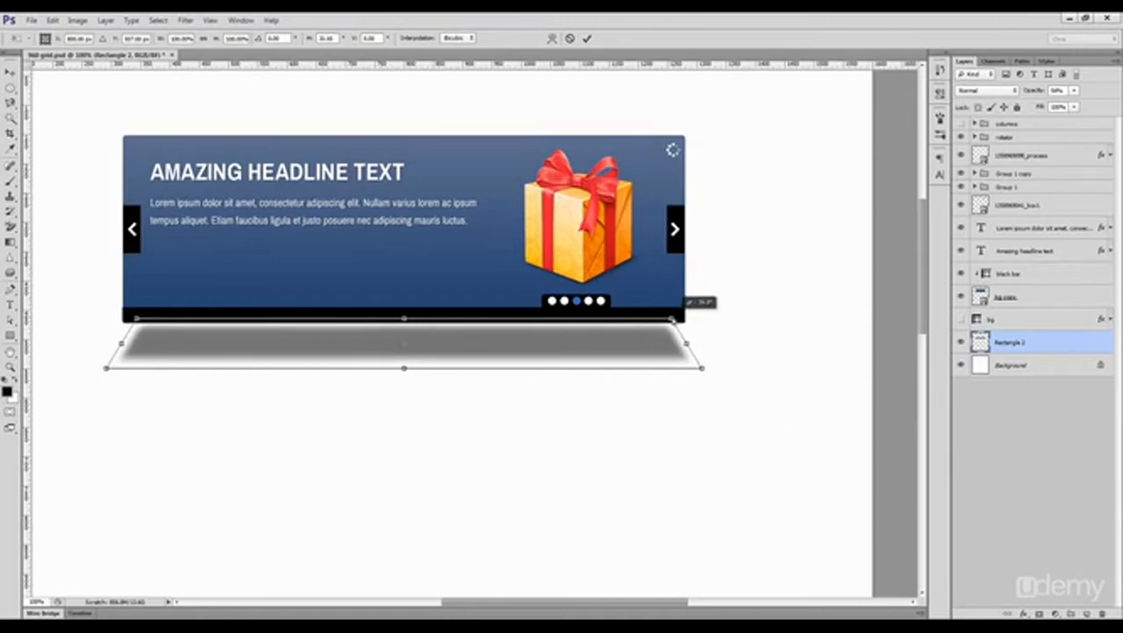
key(Return)
drag(606, 369, 599, 333)
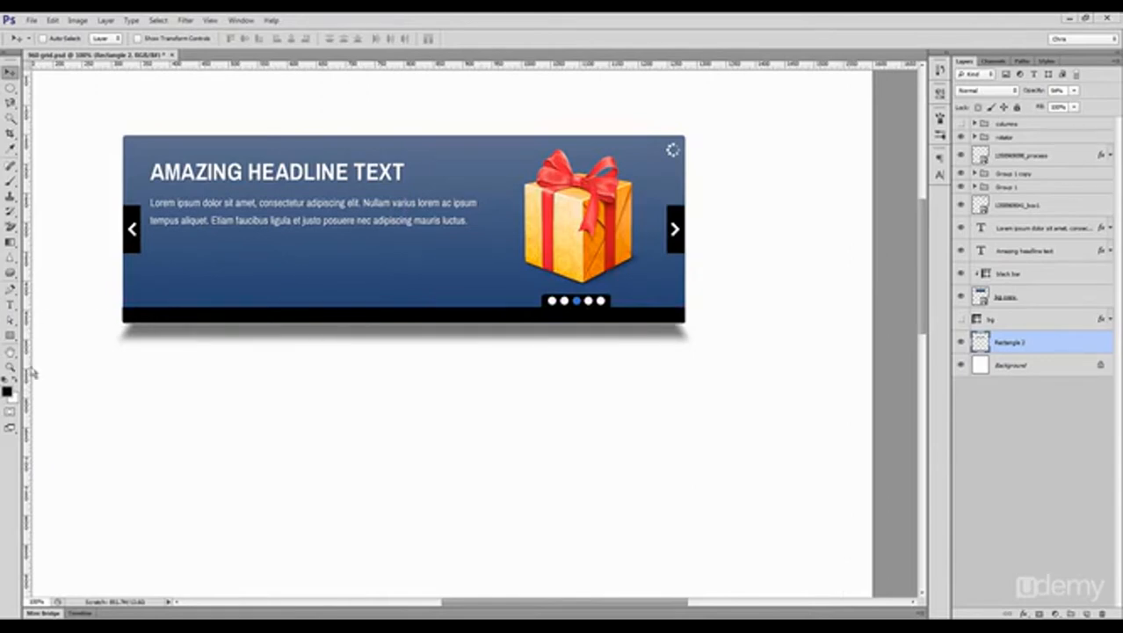
Step: Narrow the paragraph's text box so it wraps onto three lines and shift the banner text slightly down and right
key(t)
click(401, 221)
drag(492, 262, 448, 283)
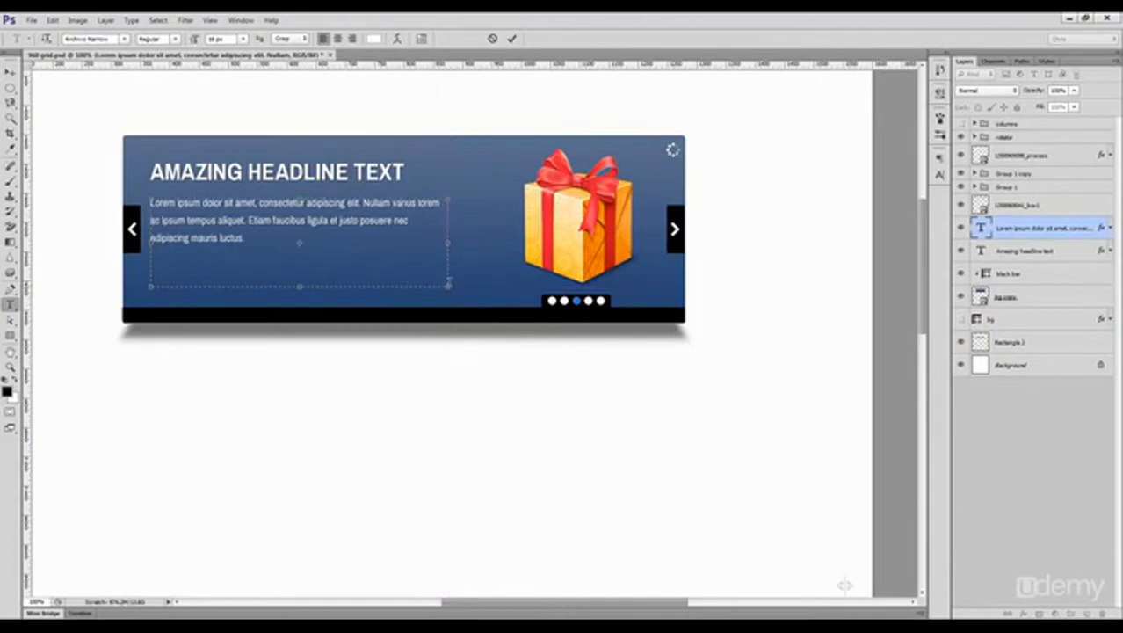
key(ctrl+Return)
key(v)
shift+click(332, 182)
drag(333, 182, 341, 189)
drag(340, 189, 346, 195)
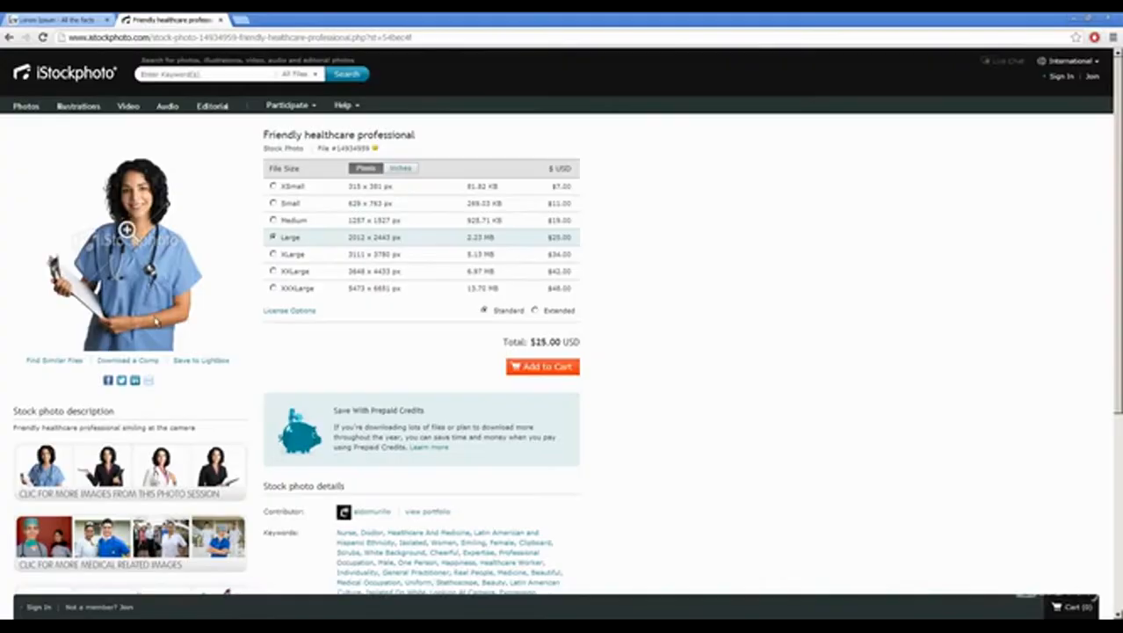
Step: Download the comp image of the "Friendly healthcare professional" photo from iStockphoto in the browser and save it to the desktop
click(139, 362)
right_click(112, 217)
click(145, 226)
click(894, 489)
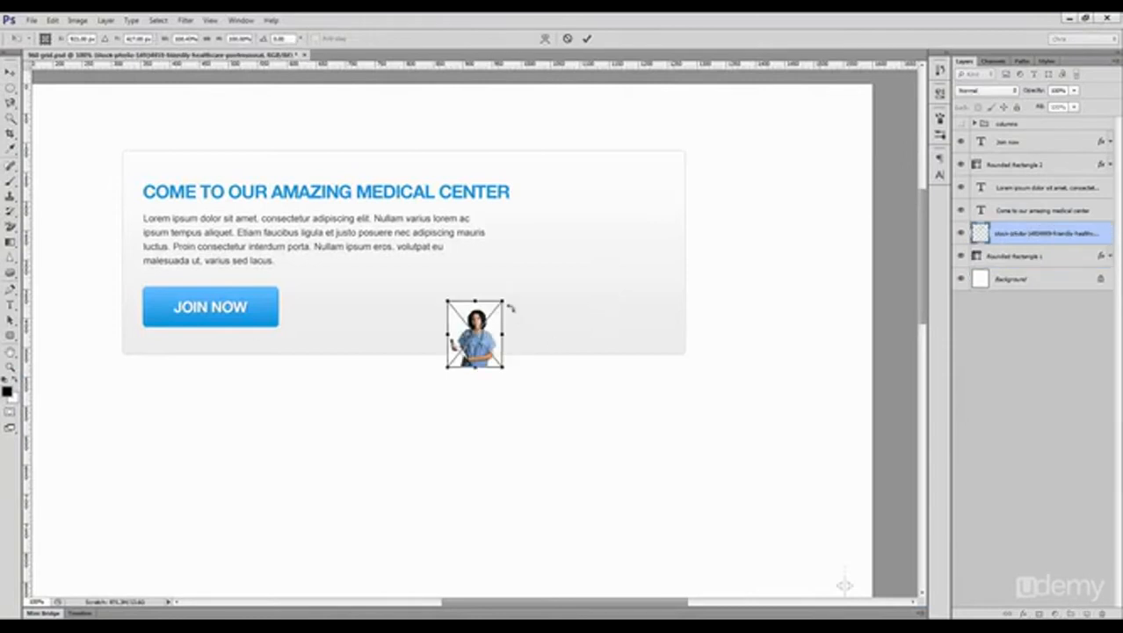
Step: Place the saved nurse photo, enlarged, on the right side of the medical center banner in Photoshop and set its blend mode to Multiply
drag(511, 300, 597, 188)
drag(571, 281, 631, 266)
key(Return)
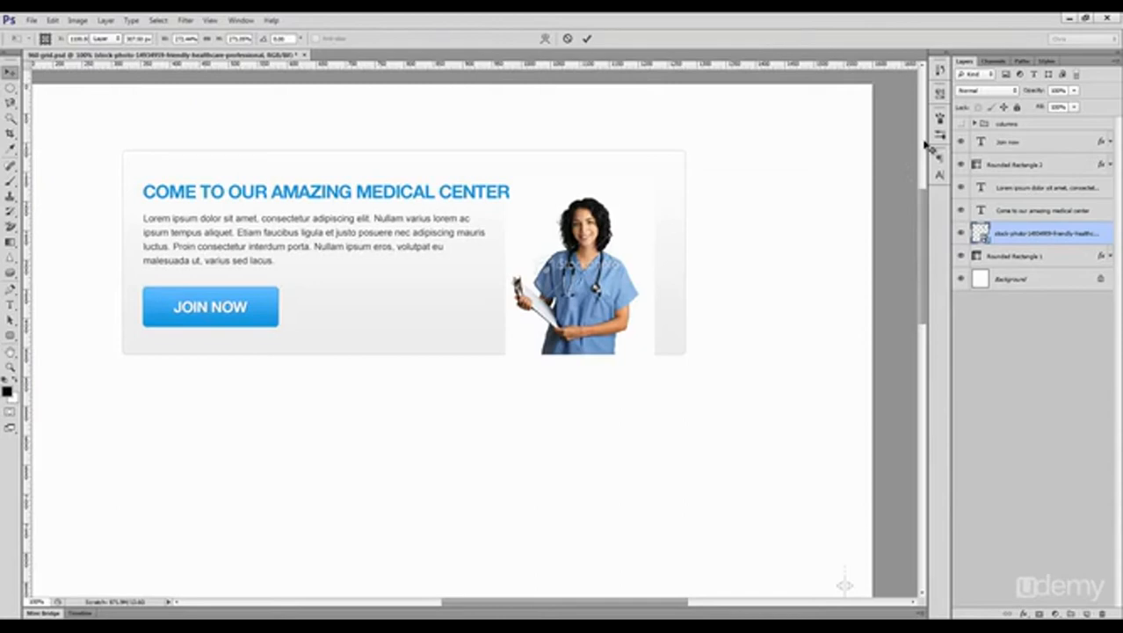
click(987, 91)
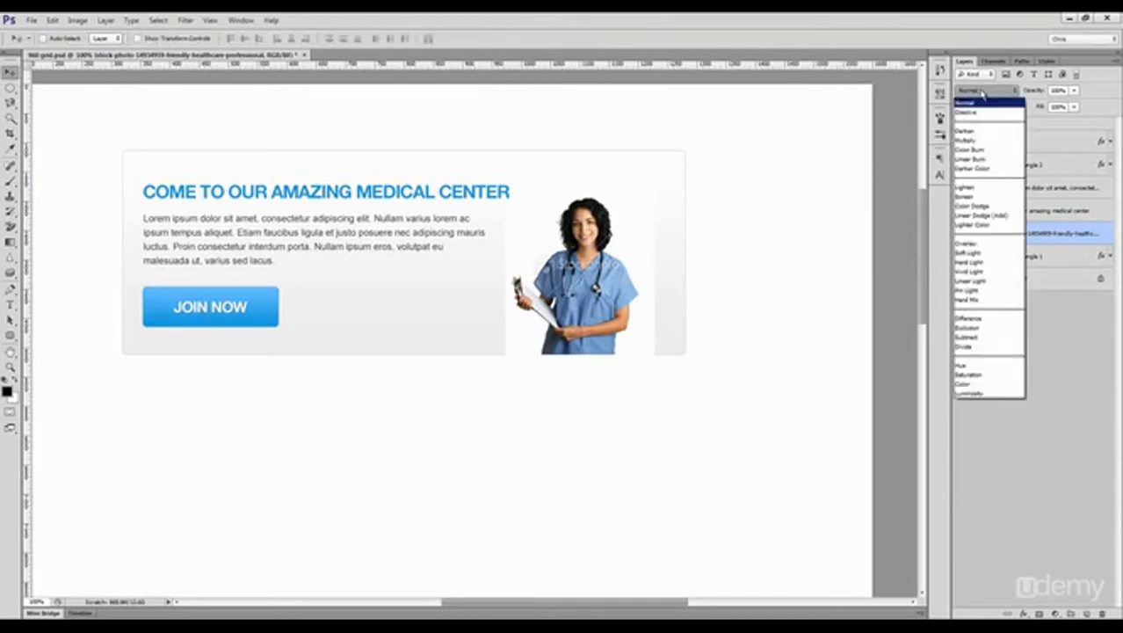
click(989, 142)
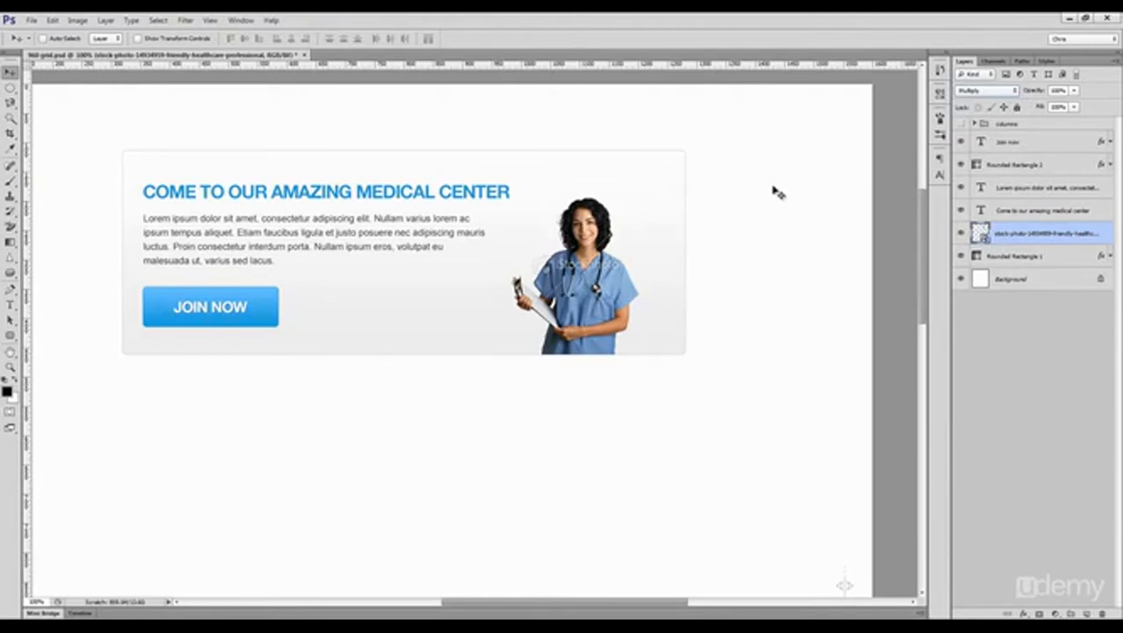
Step: Try the Darken blend mode on the nurse photo and switch it back to Multiply
click(984, 91)
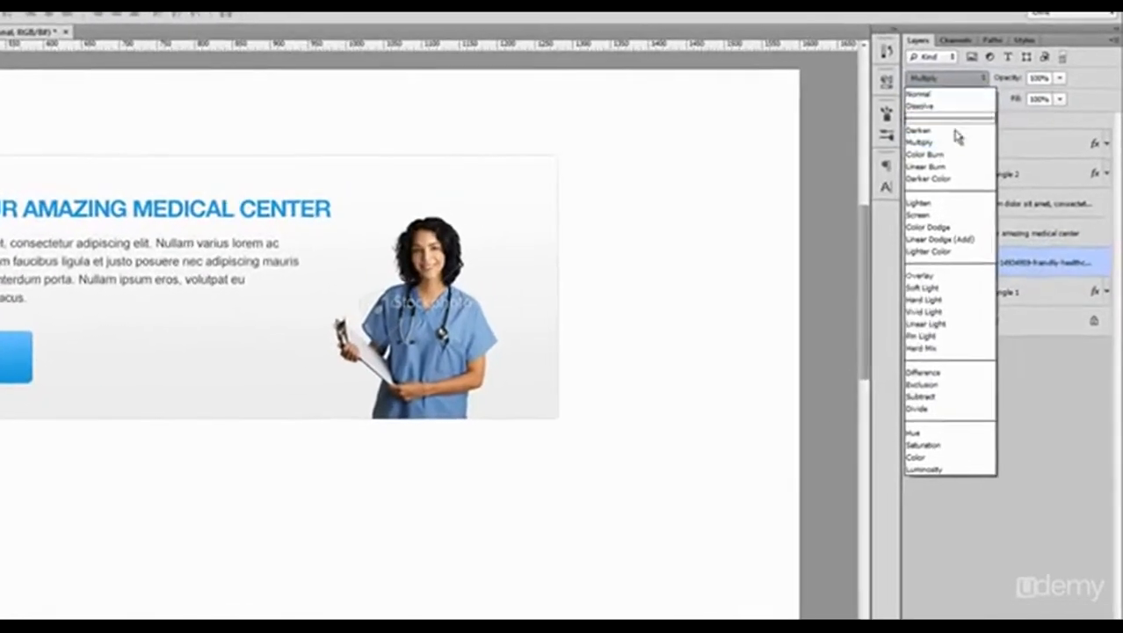
click(946, 130)
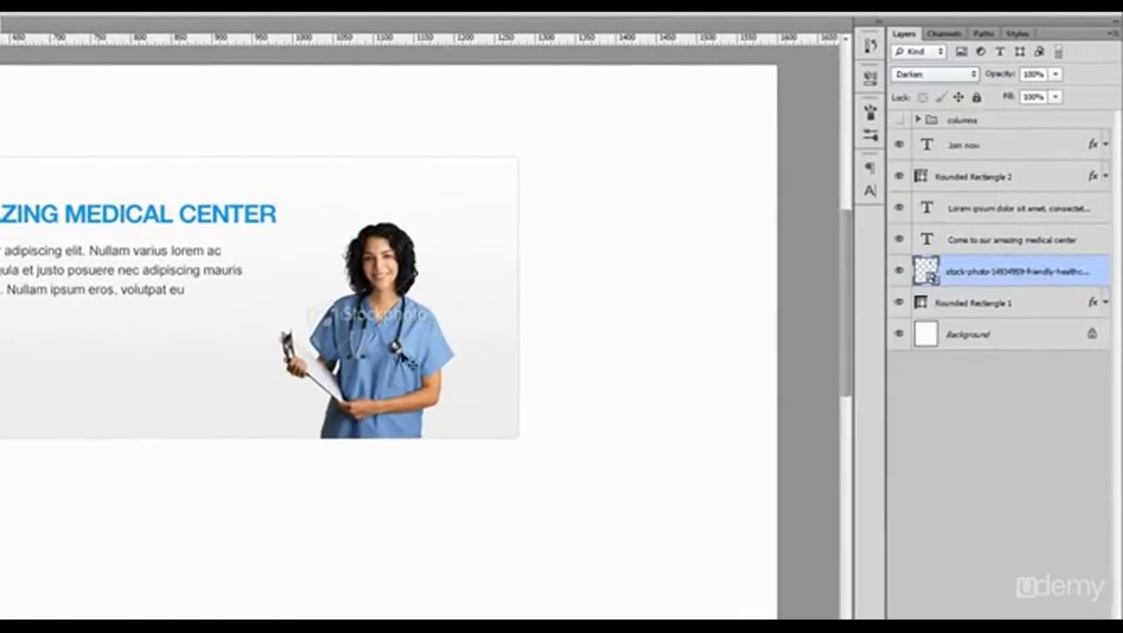
click(929, 77)
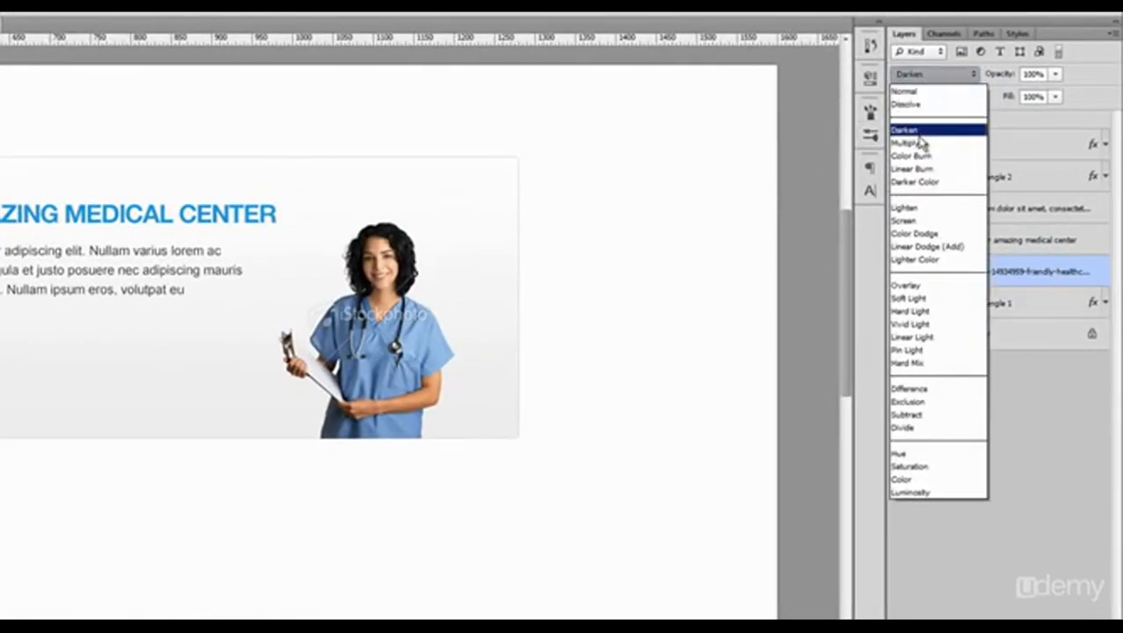
click(918, 145)
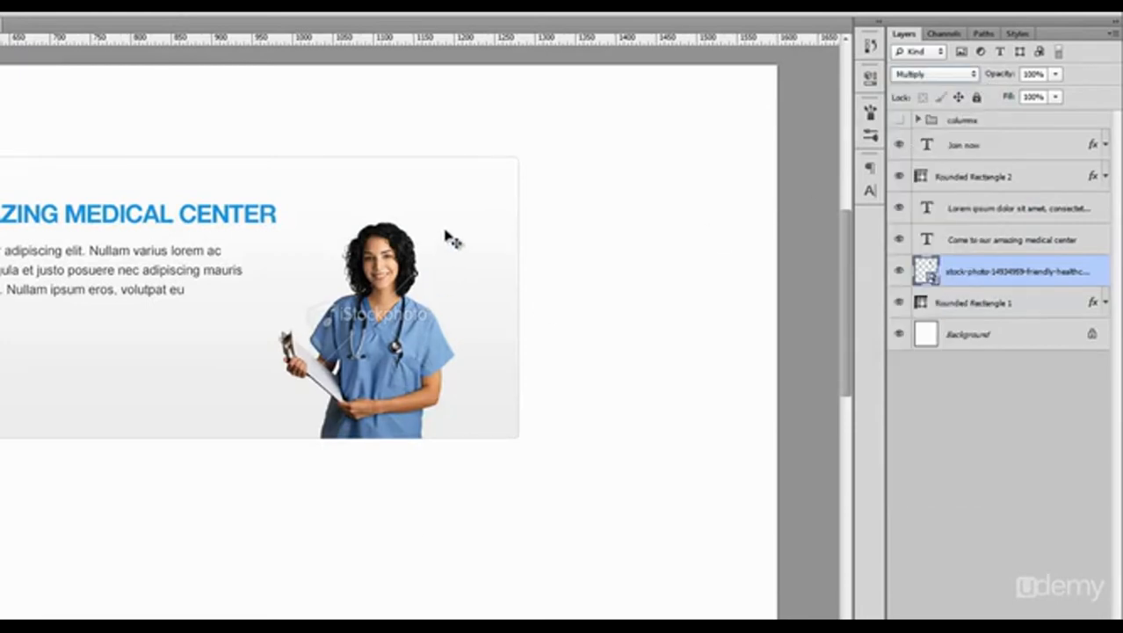
Step: Enlarge the nurse photo a little more, keeping its lower edge on the banner's bottom edge
key(ctrl+t)
drag(477, 189, 496, 166)
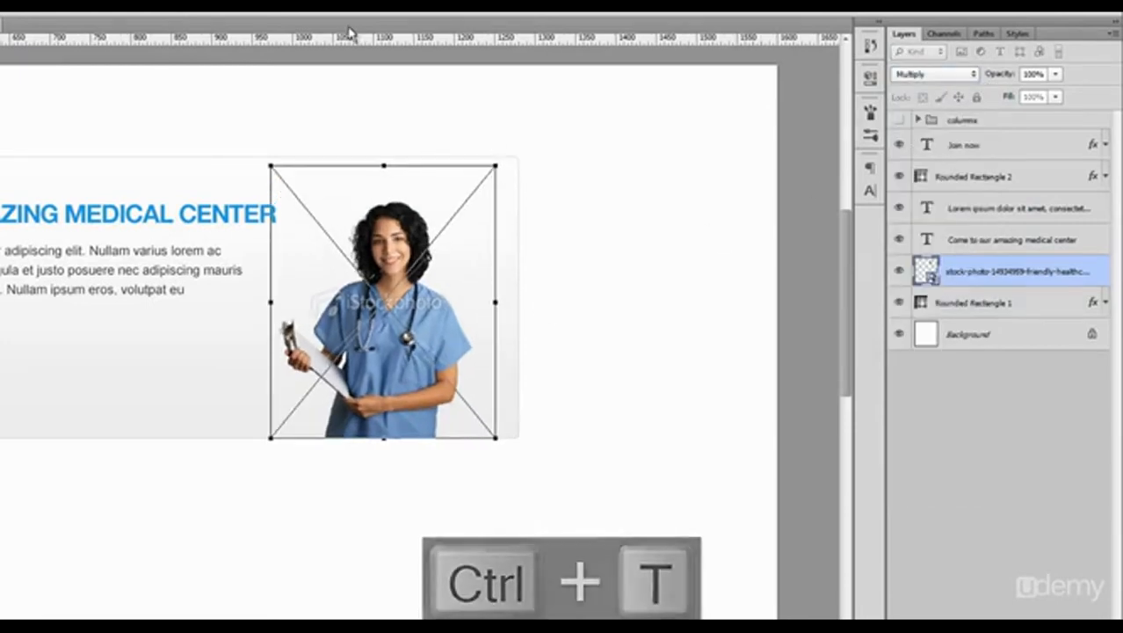
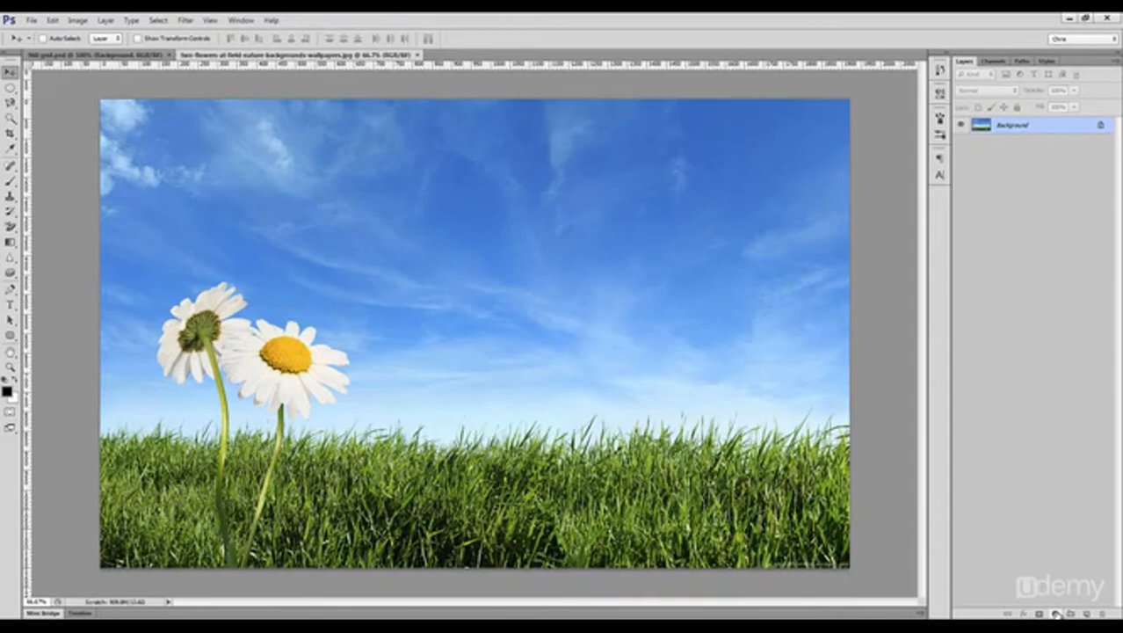
Step: Add a Hue/Saturation adjustment layer over the daisy field photo, raise the saturation, and toggle the layer's visibility to compare the effect
click(1056, 614)
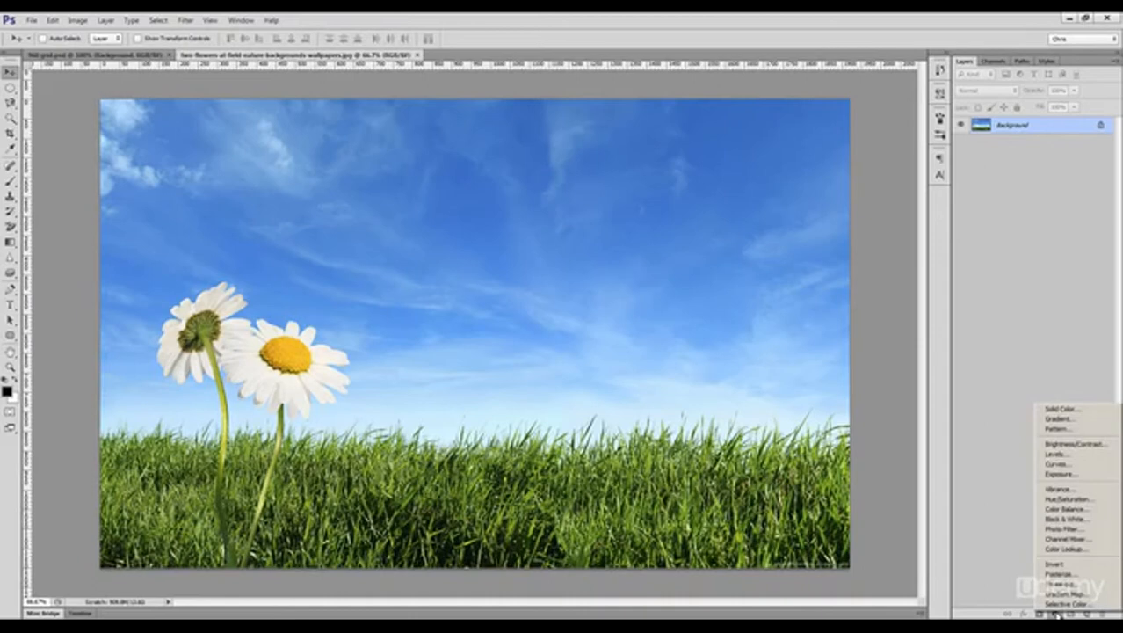
click(1078, 503)
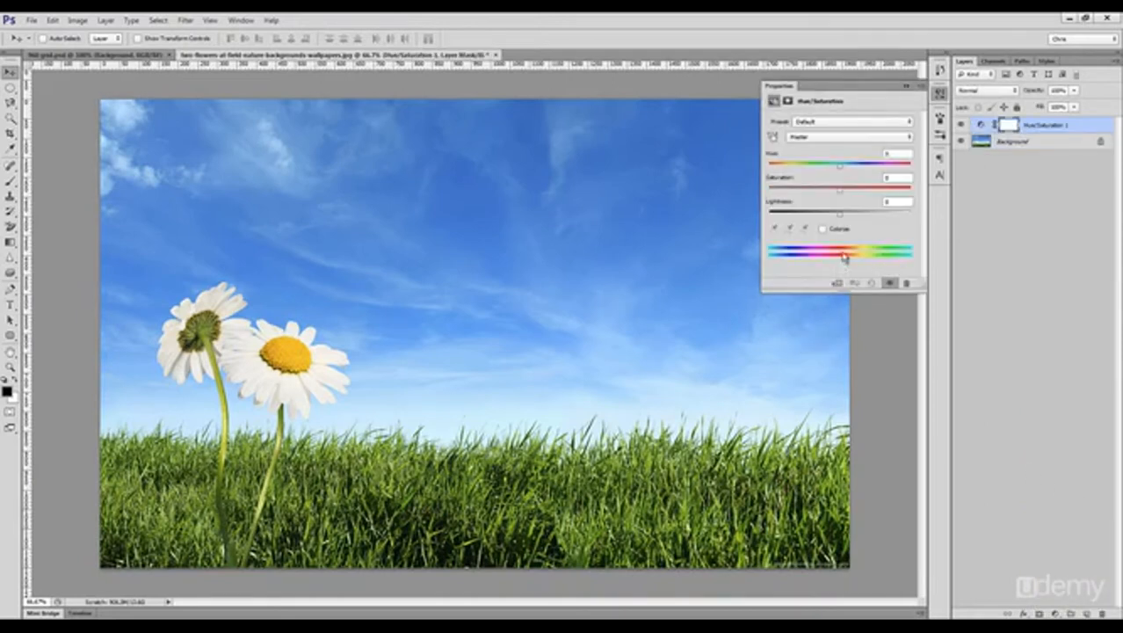
drag(841, 195, 867, 197)
click(941, 98)
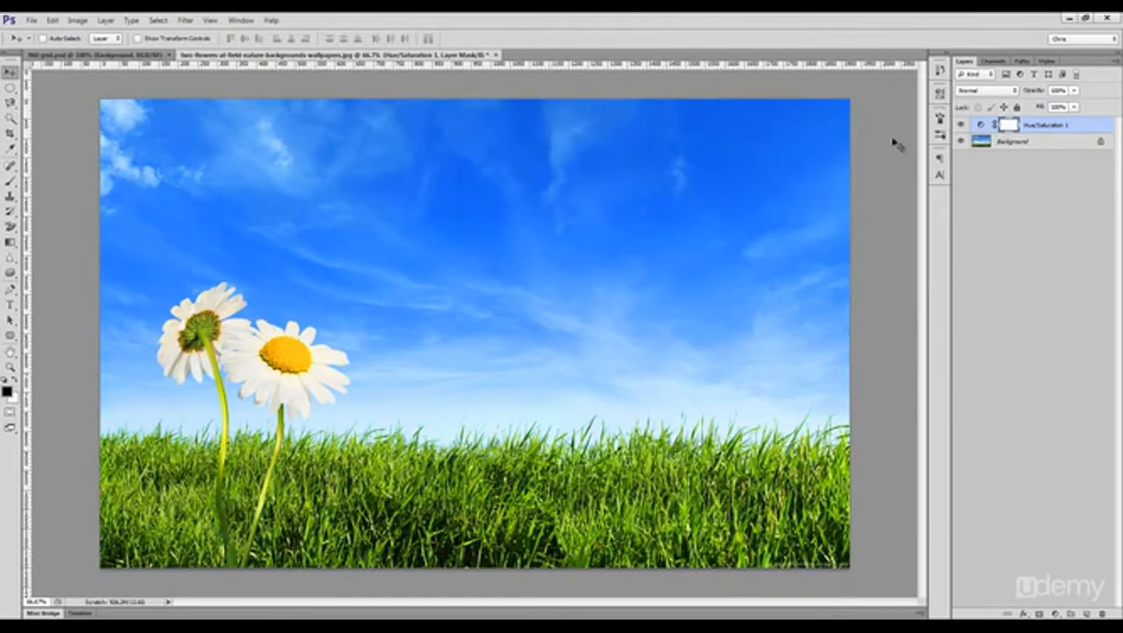
click(960, 124)
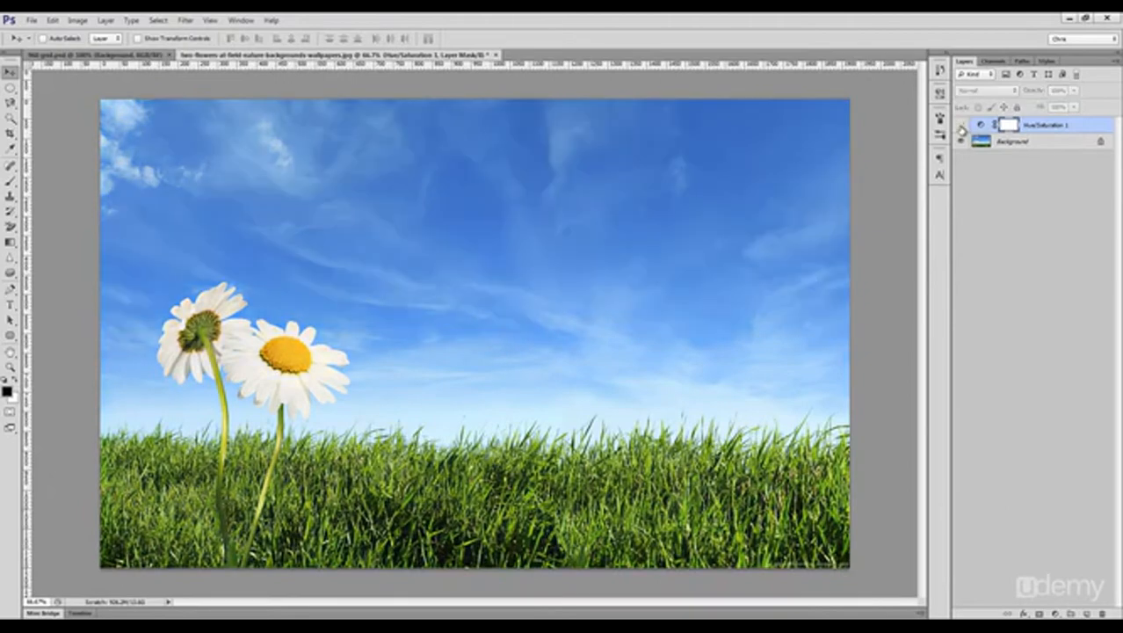
click(960, 125)
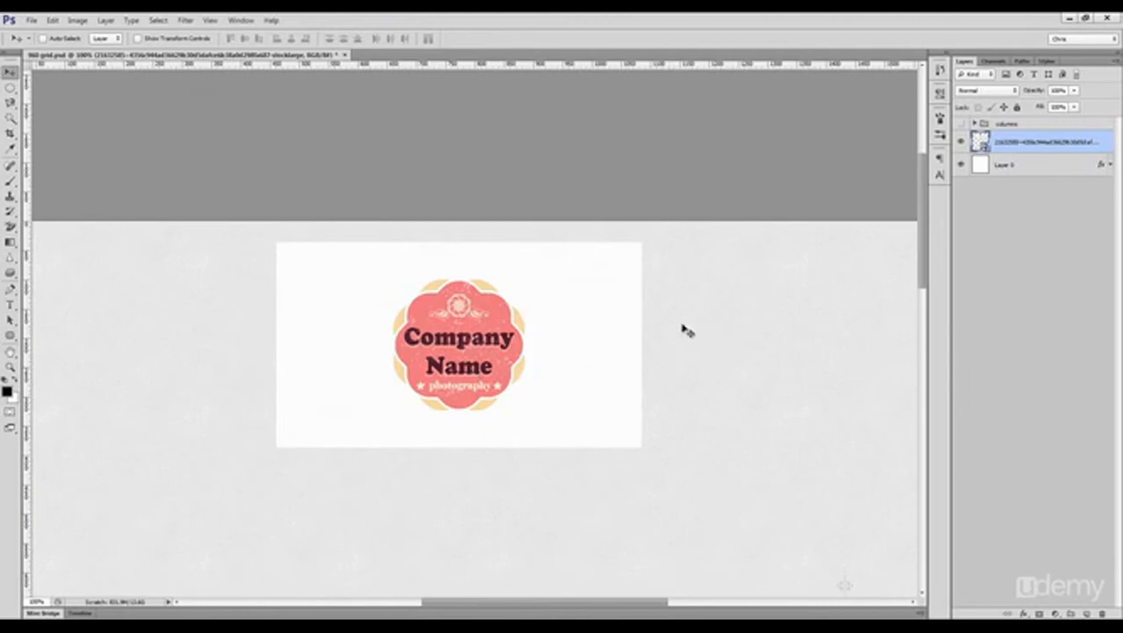
Step: Set the Company Name logo layer's blend mode to Multiply and move the logo a little to the left
click(987, 92)
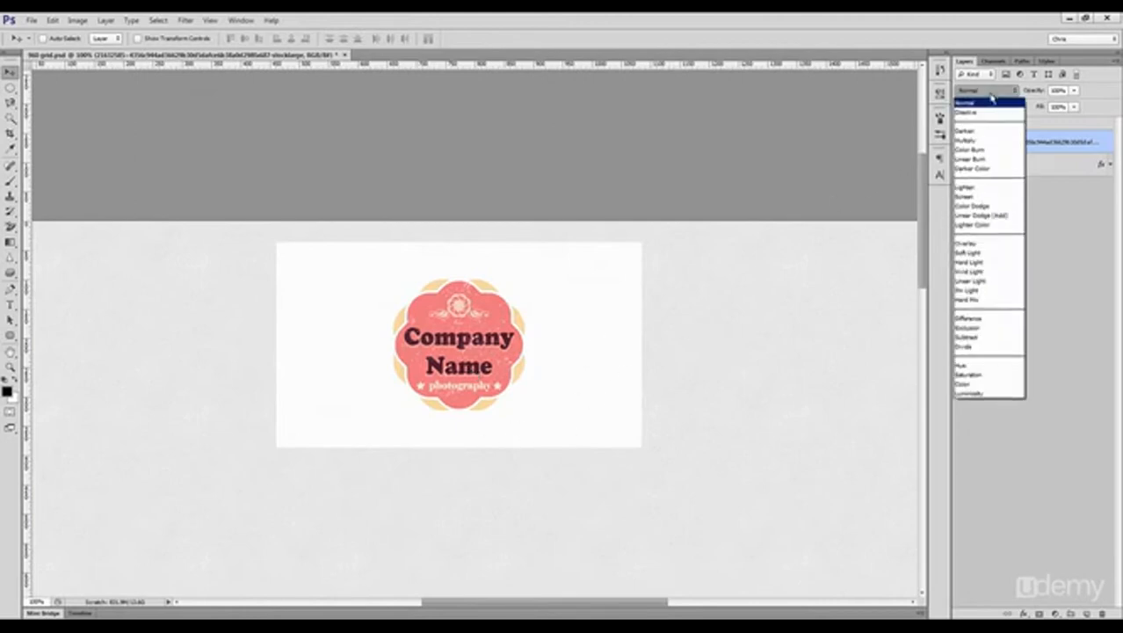
click(966, 140)
key(ctrl+z)
key(ctrl+z)
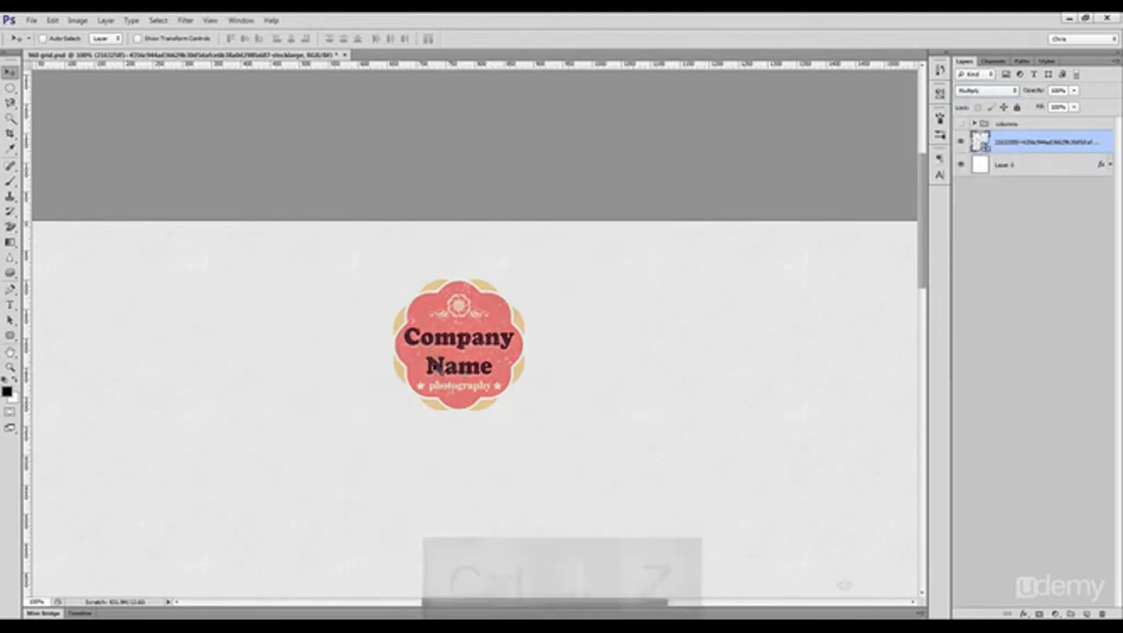
drag(458, 368, 382, 364)
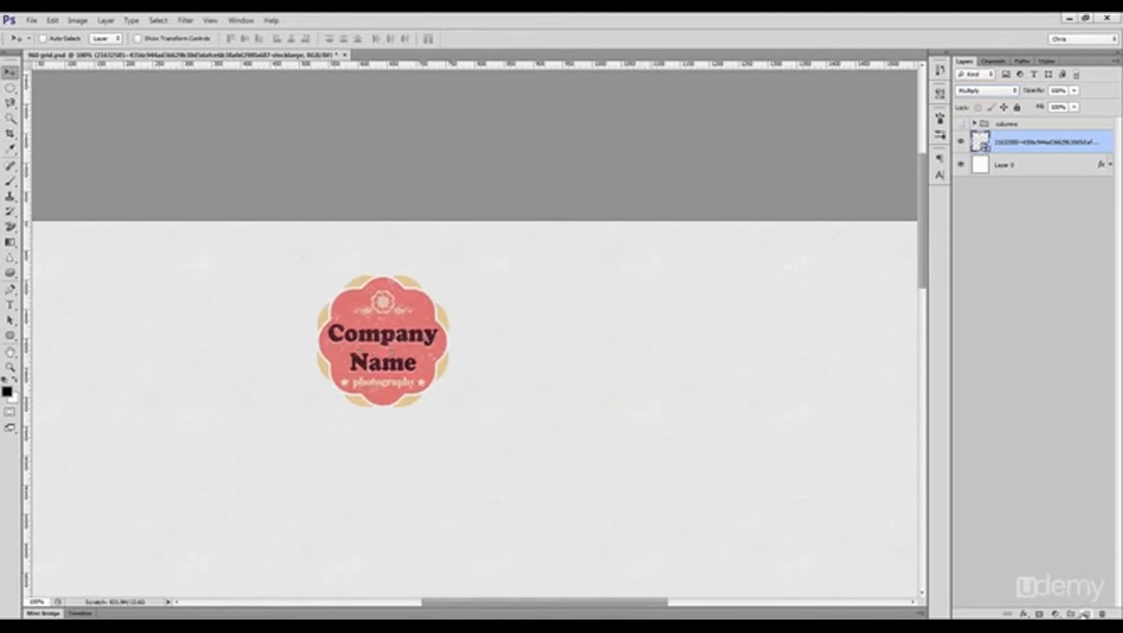
Step: Create a new layer beneath the logo and set up a 300 px round brush with 0% hardness
click(1084, 613)
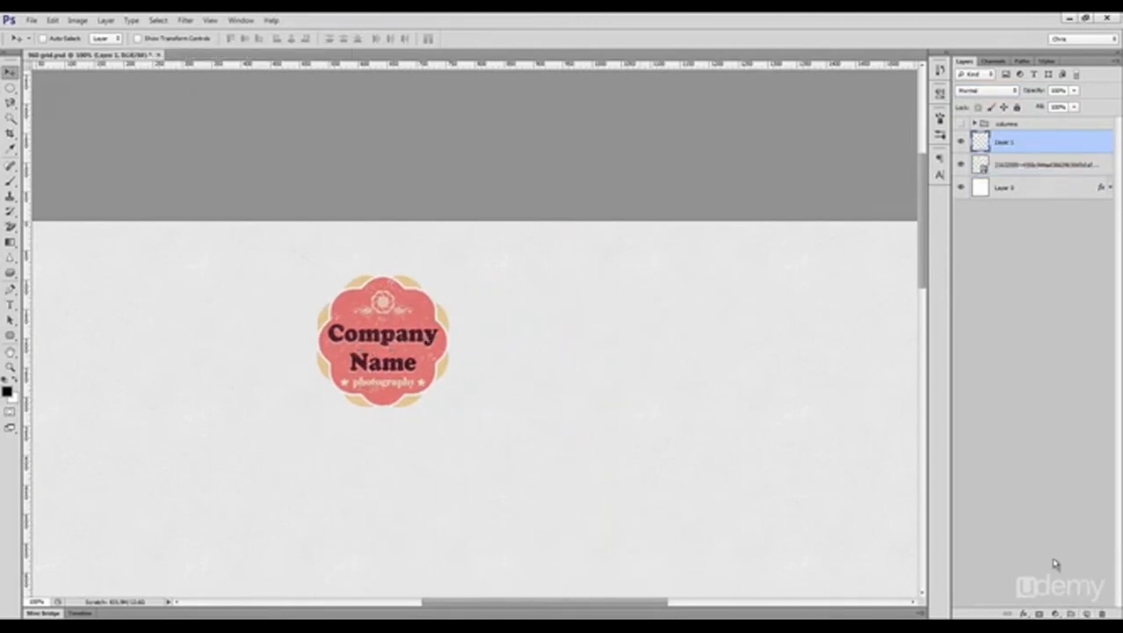
drag(1022, 162, 1026, 170)
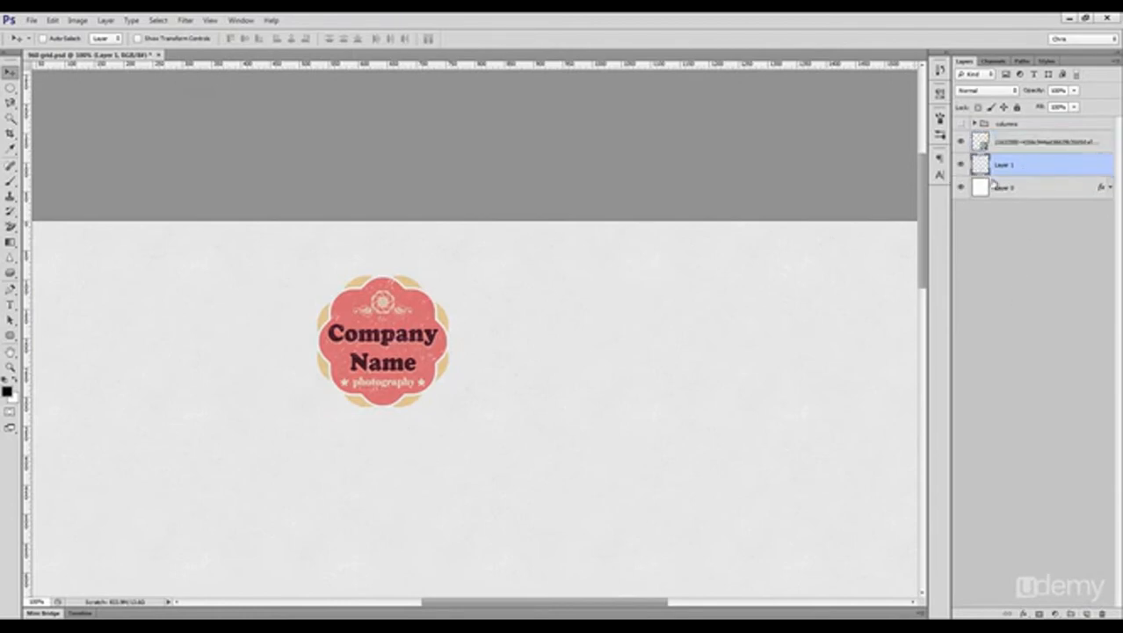
key(b)
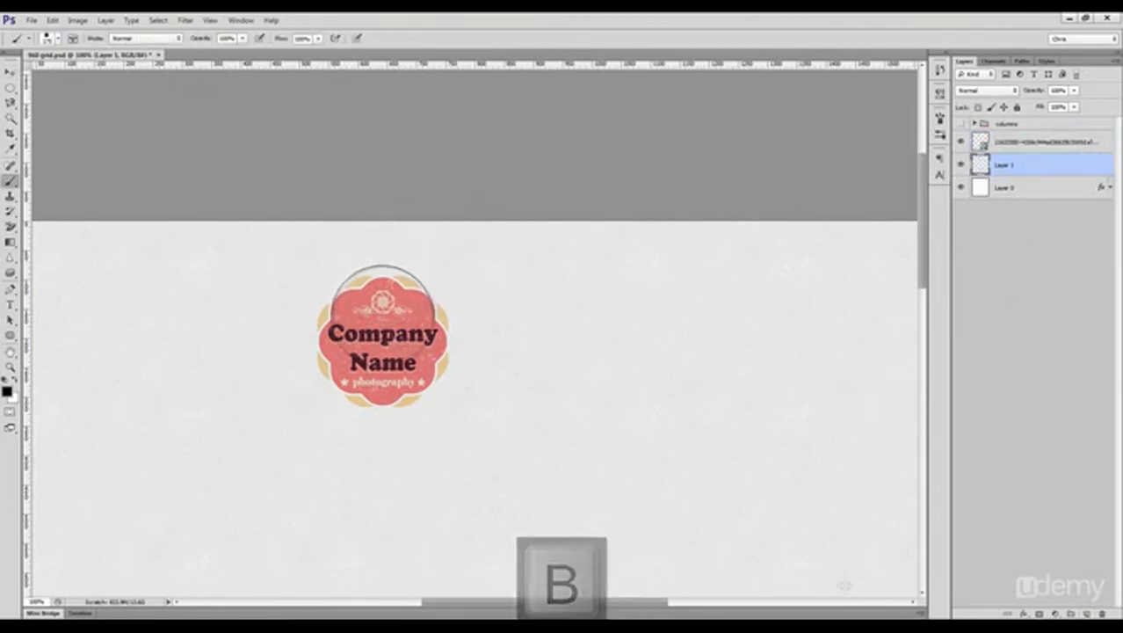
key(bracketright)
key(bracketright)
key(bracketright)
key(bracketright)
key(bracketright)
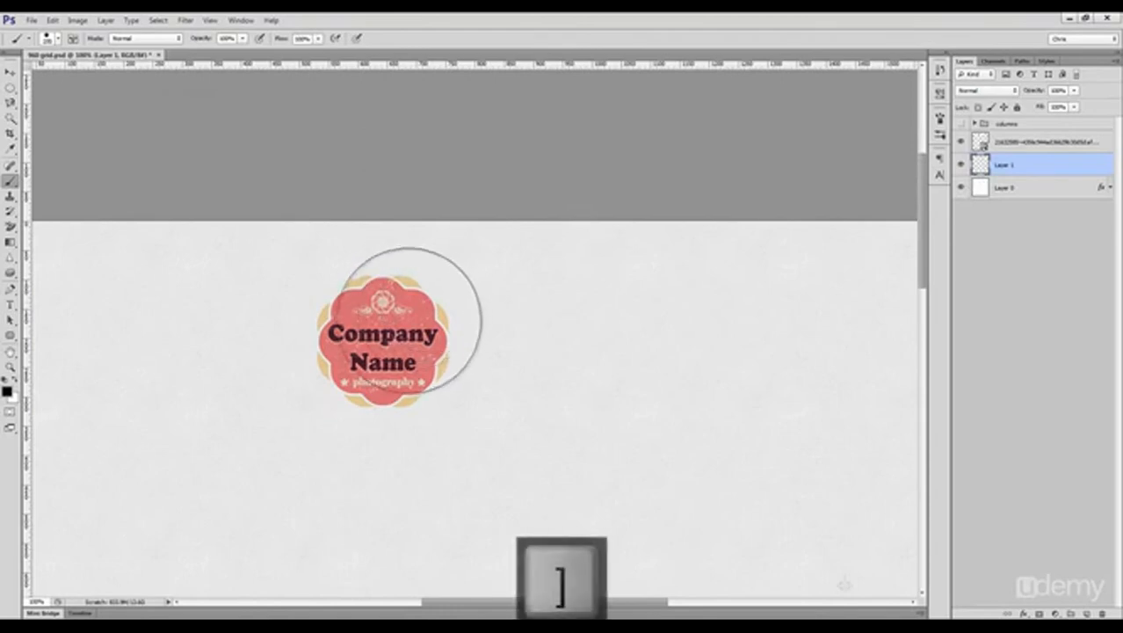
key(bracketleft)
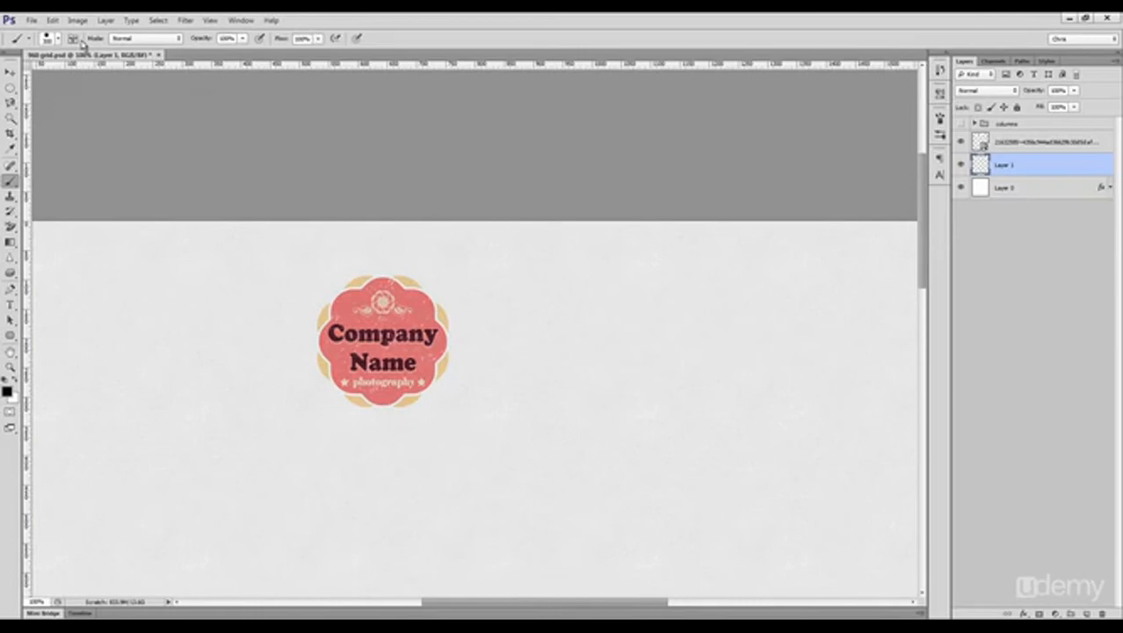
click(73, 38)
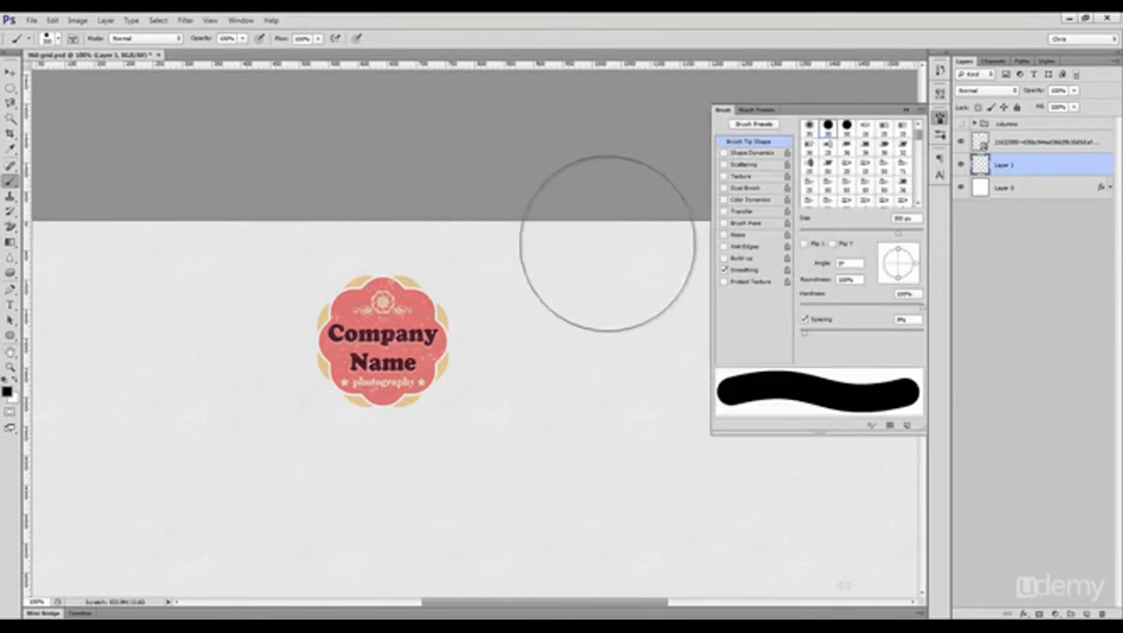
drag(922, 309, 801, 316)
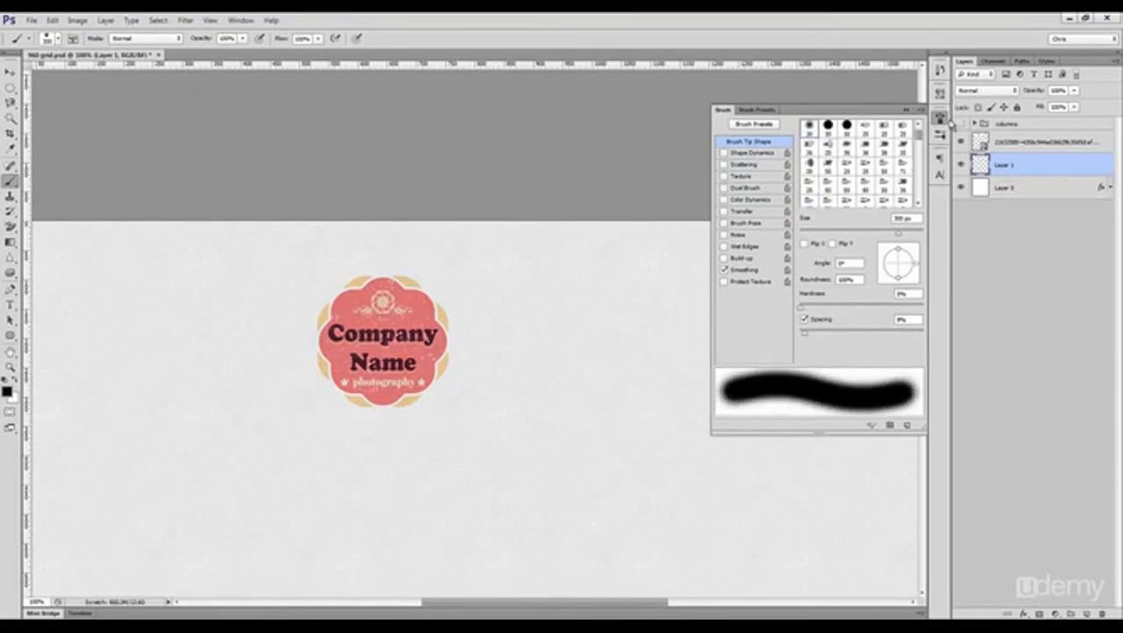
click(942, 120)
Step: Paint a soft white glow behind the logo with a larger brush and lower the glow layer's opacity
key(bracketright)
key(bracketright)
key(x)
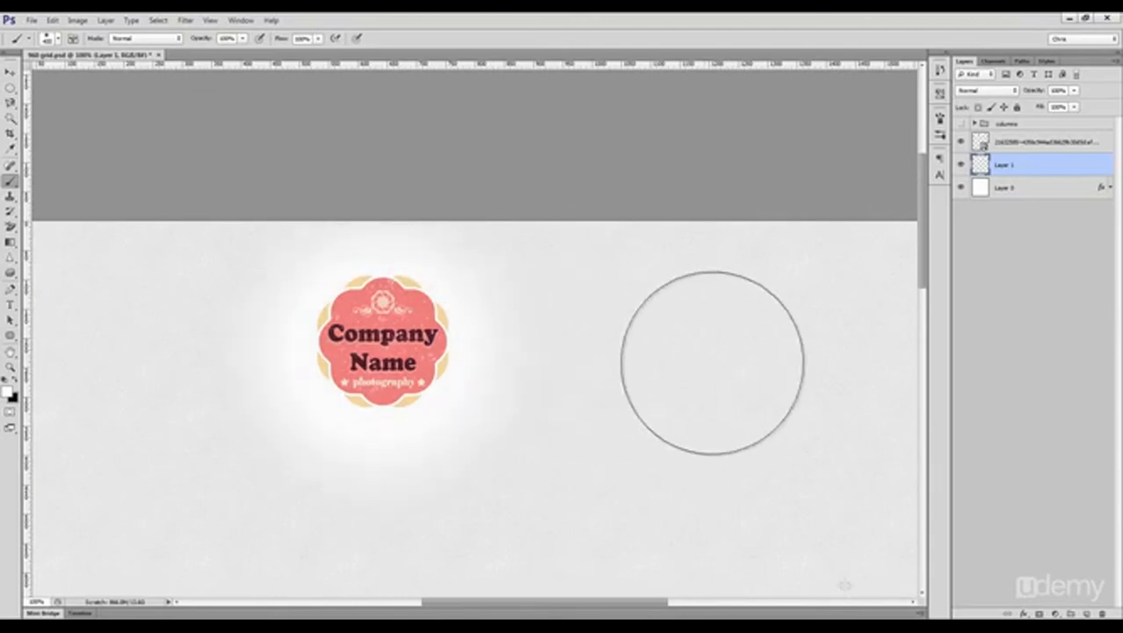
key(v)
drag(1041, 91, 1020, 95)
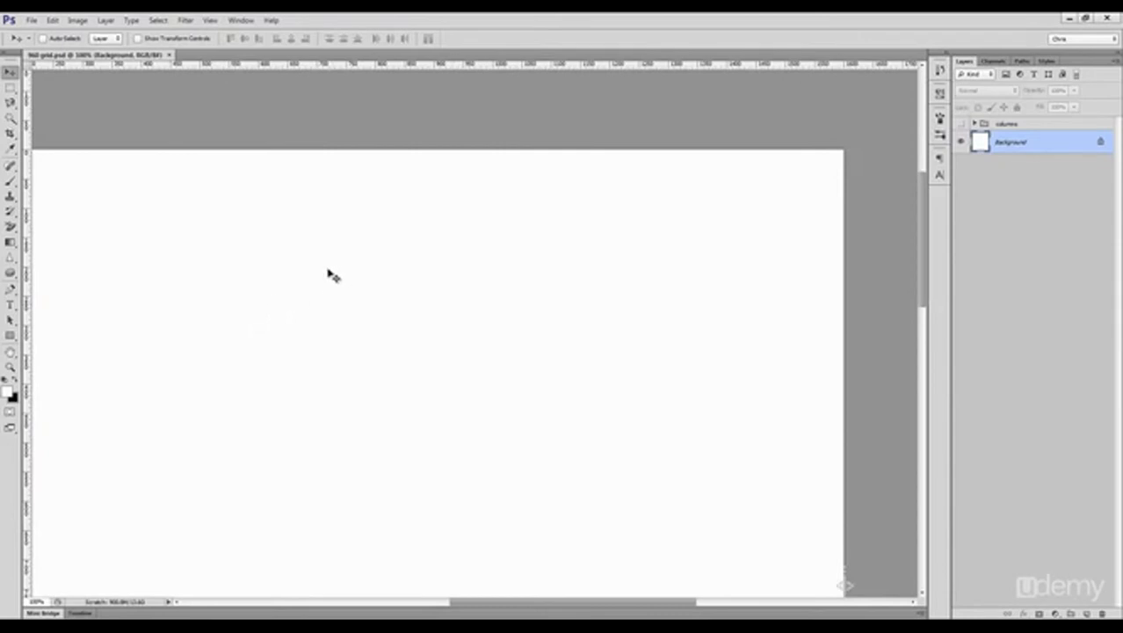
Step: Draw a rectangular marquee on the blank canvas to read its dimensions and deselect it
key(m)
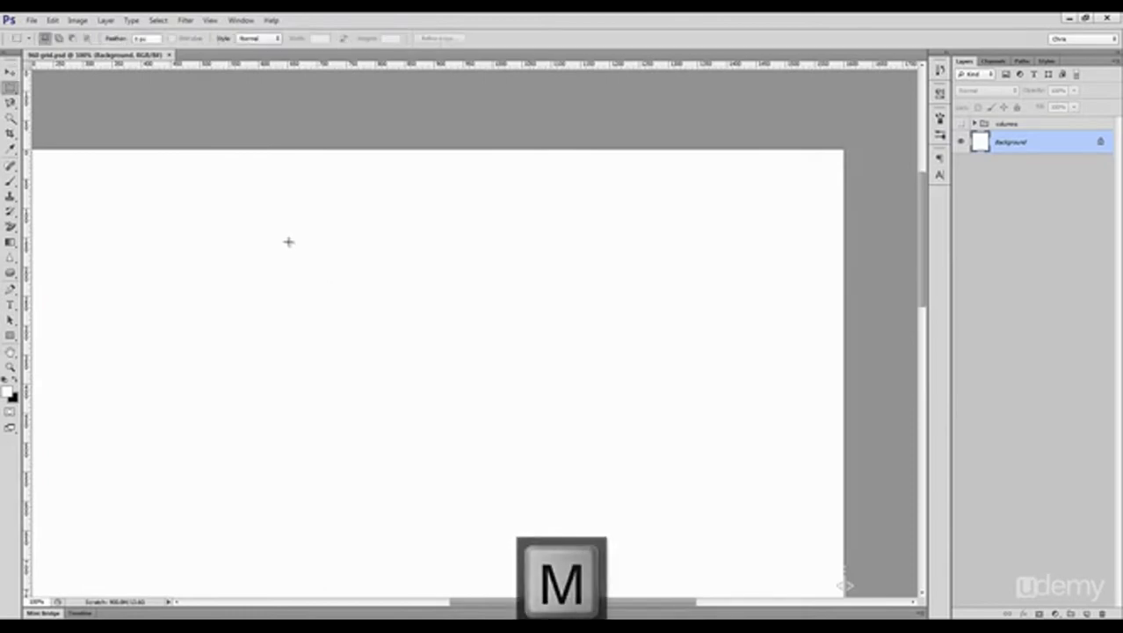
drag(286, 239, 398, 324)
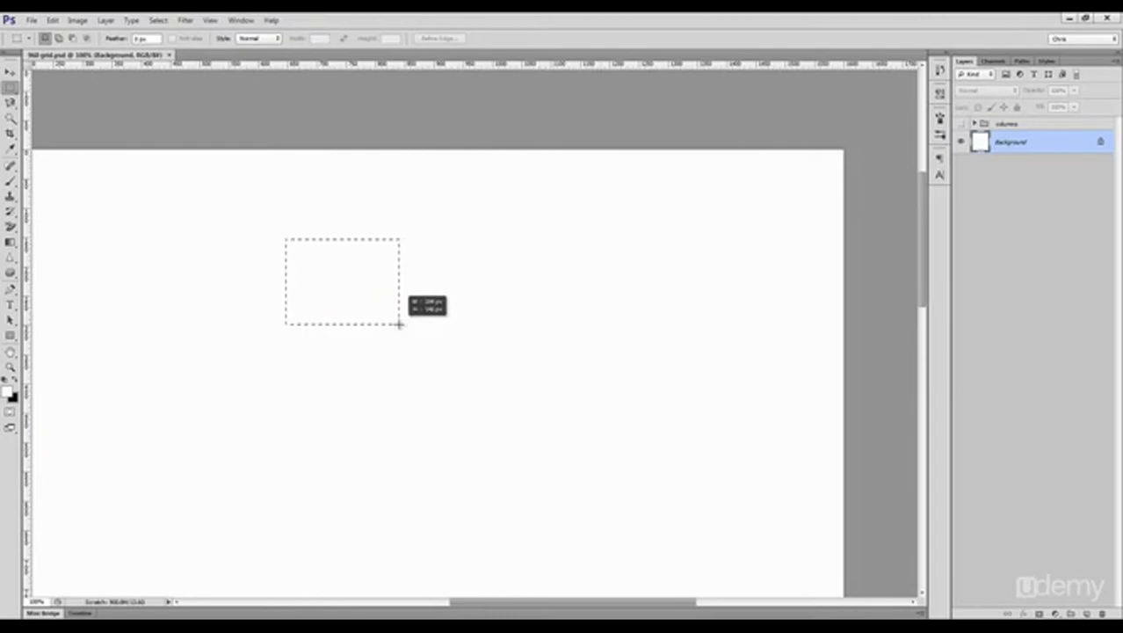
drag(399, 325, 485, 475)
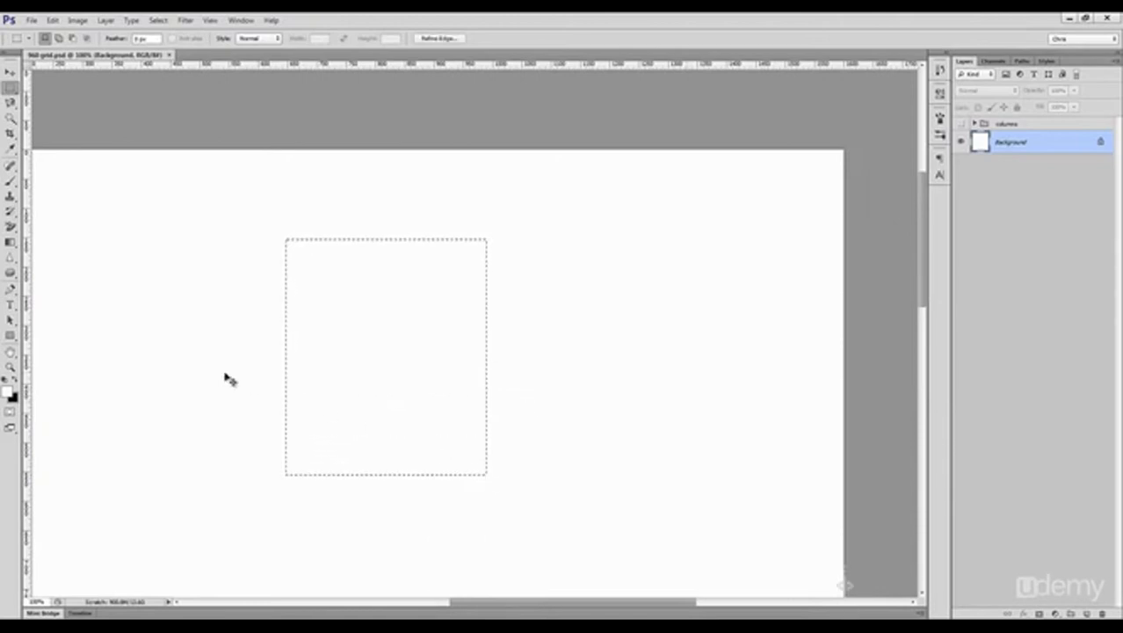
key(ctrl+d)
Step: Draw a rectangle shape about 670 by 560 px on the white canvas and fill it with light gray
drag(10, 334, 77, 332)
drag(269, 202, 657, 528)
double_click(981, 142)
drag(754, 406, 729, 339)
click(1004, 300)
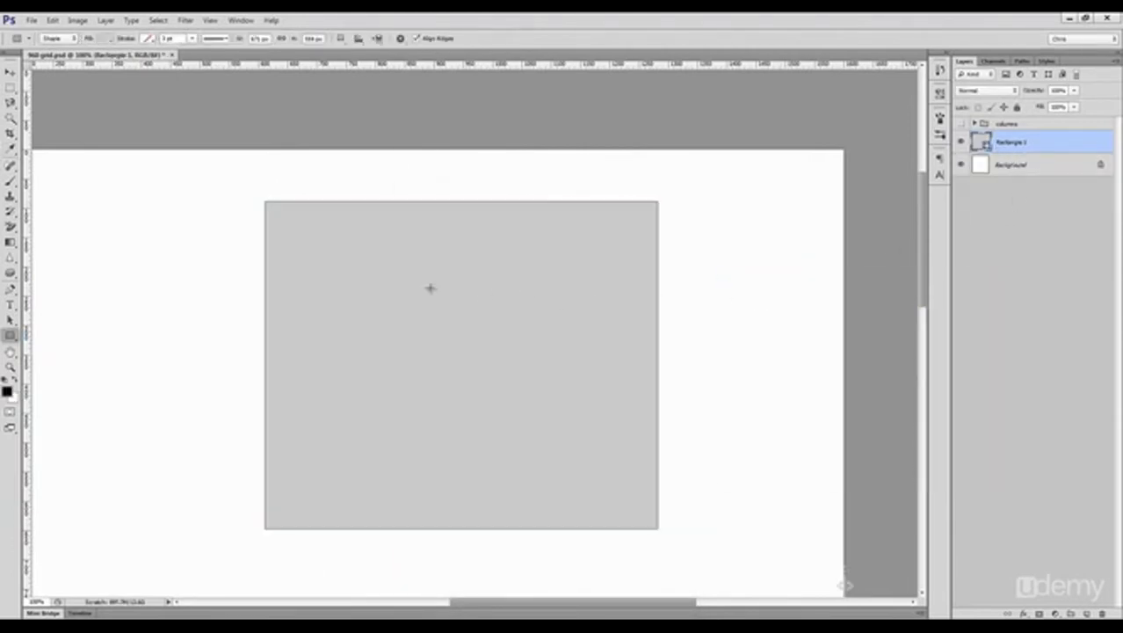
Step: Draw a second rectangle about 590 by 148 px inside the upper part of the gray one and fill it white
key(u)
drag(293, 253, 638, 339)
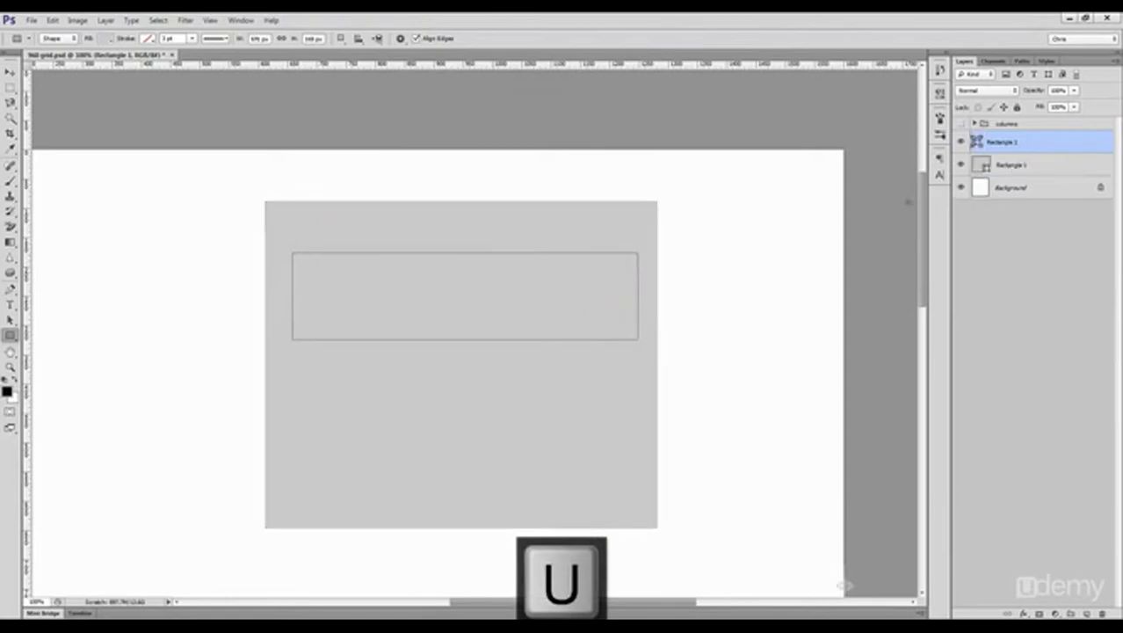
double_click(977, 143)
click(682, 299)
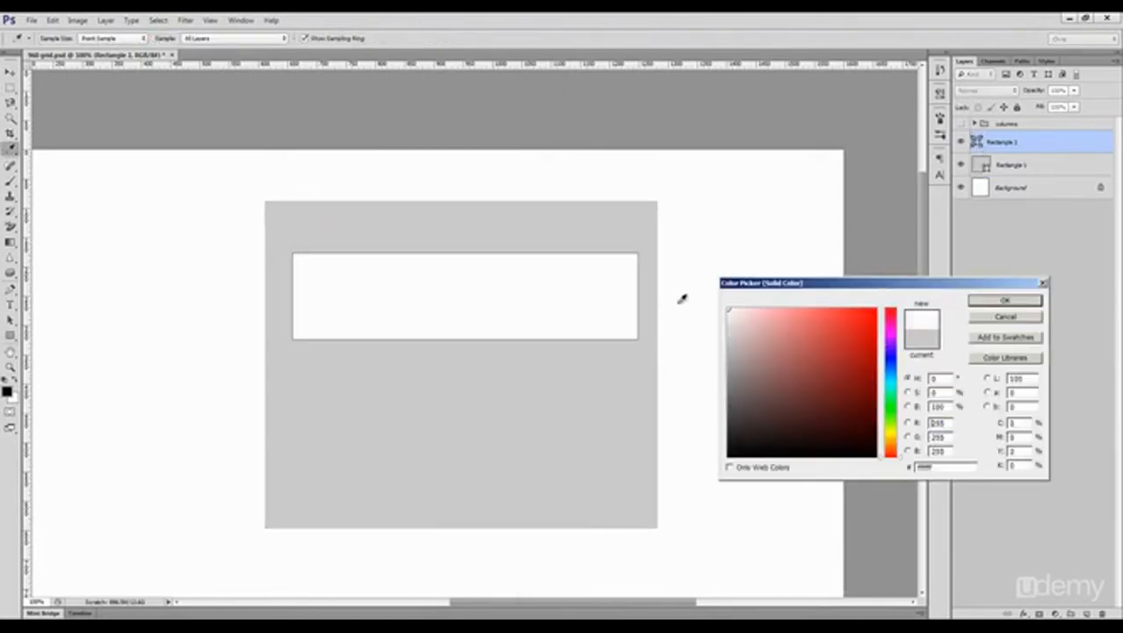
click(1005, 301)
Step: Measure the gap between the left edges of the gray and white rectangles with a rectangular marquee
key(z)
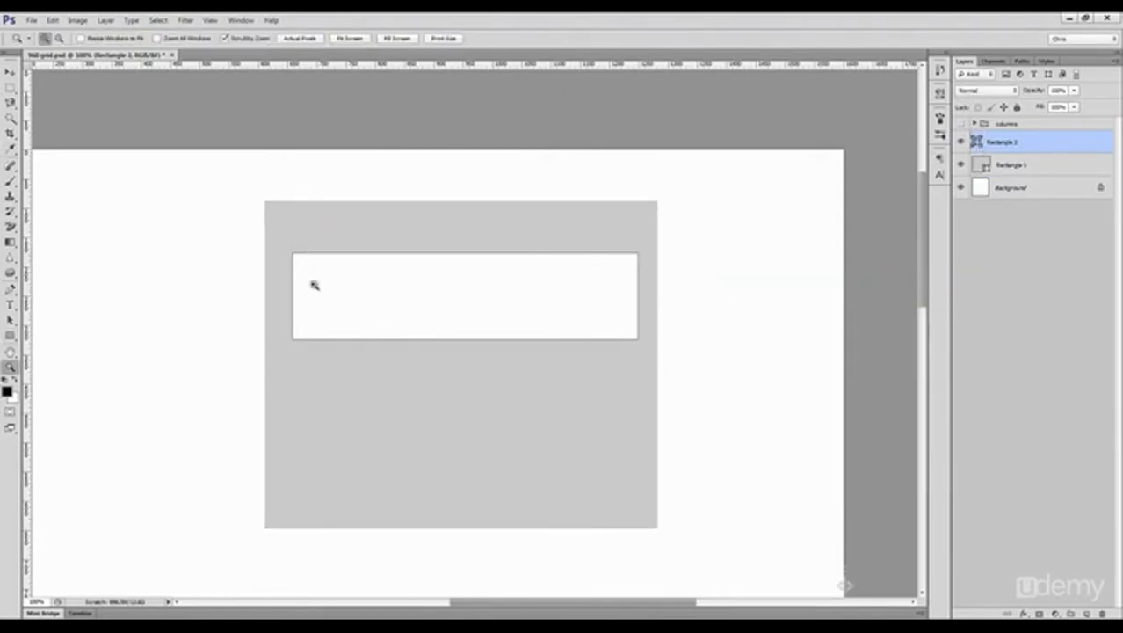
click(309, 273)
key(m)
drag(197, 309, 268, 353)
key(ctrl+d)
key(z)
click(221, 308)
key(m)
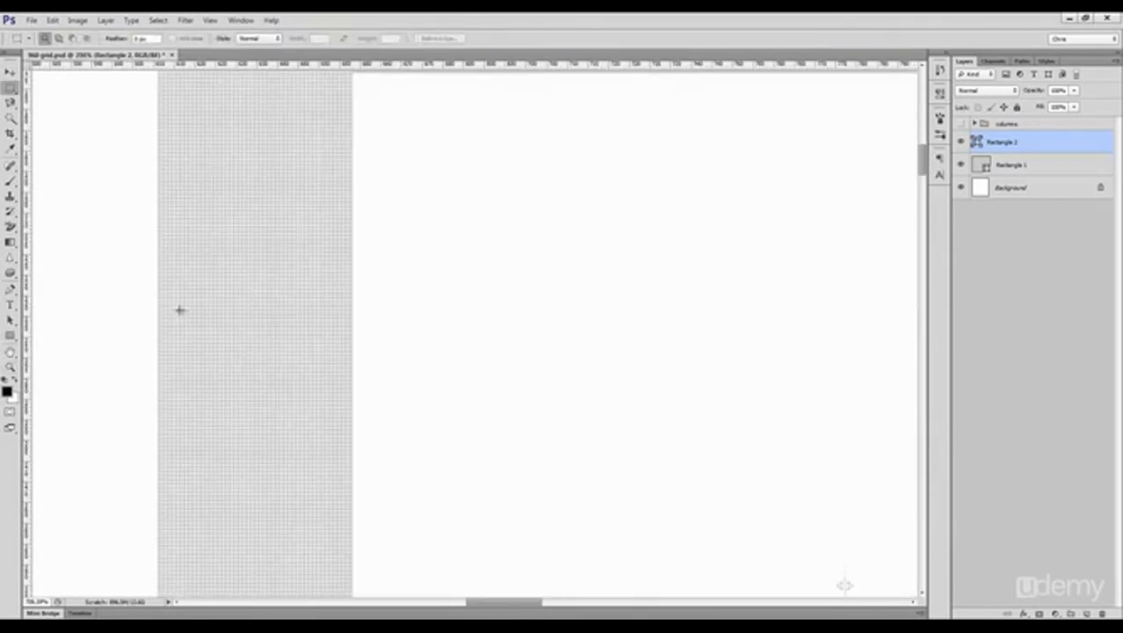
drag(159, 320, 350, 381)
key(ctrl+d)
key(ctrl+1)
Step: Measure the gap at the right edges and narrow the white rectangle from its right side to match the left margin
drag(804, 322, 621, 388)
key(z)
click(557, 362)
key(m)
click(614, 393)
key(ctrl+t)
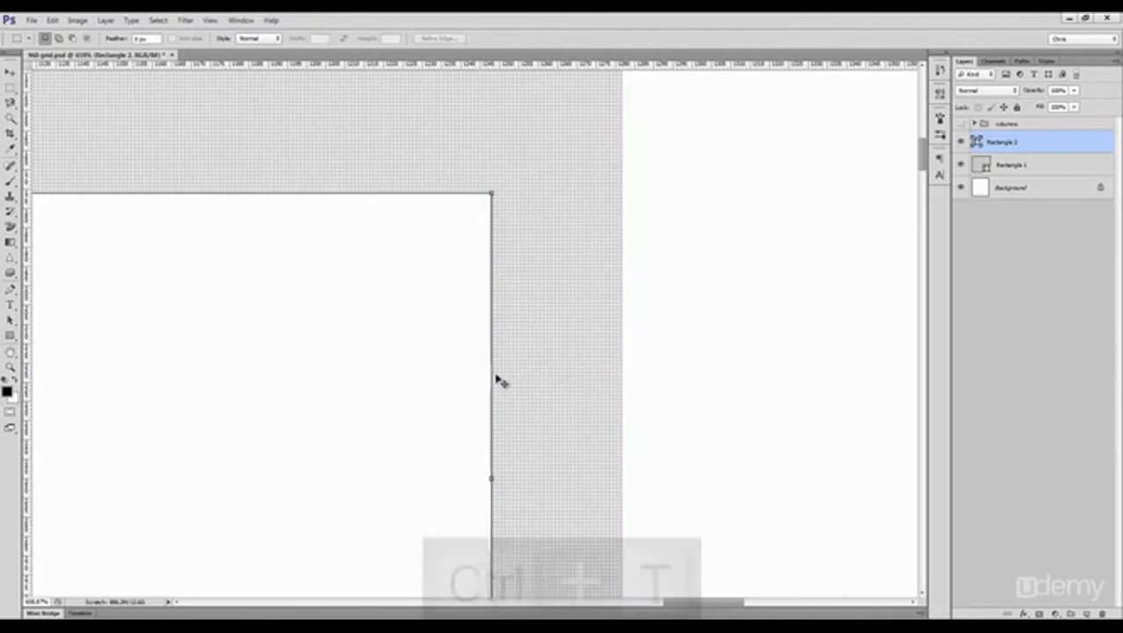
drag(493, 374, 574, 303)
key(Return)
key(ctrl+1)
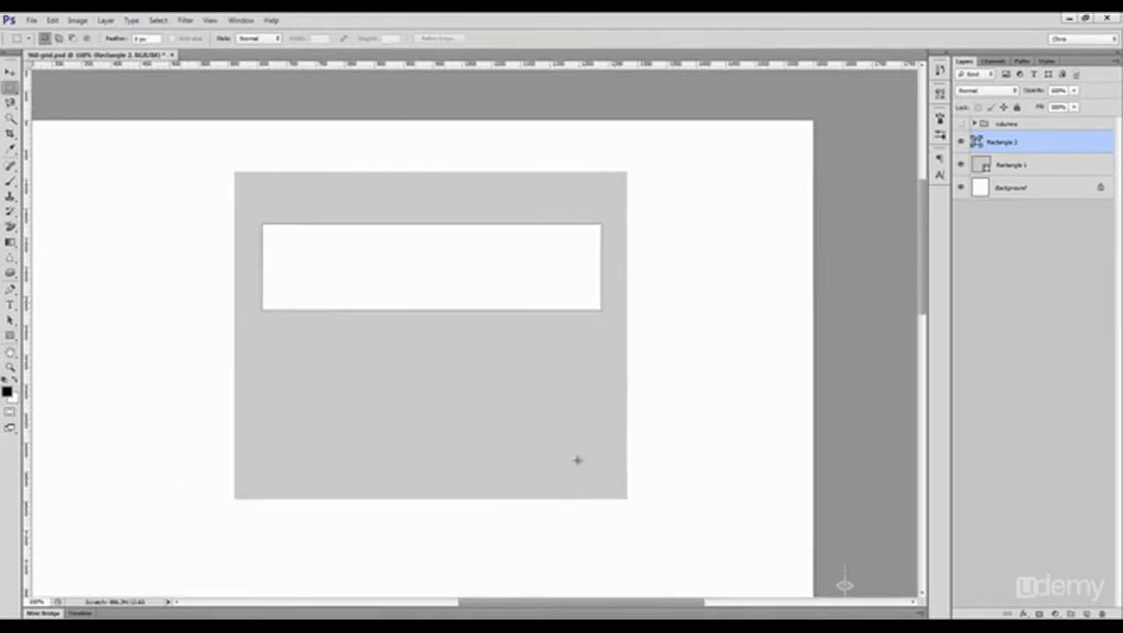
Step: Shift the white rectangle past the gray rectangle's right edge and draw a marquee selection in the lower gray area
key(v)
drag(494, 303, 629, 320)
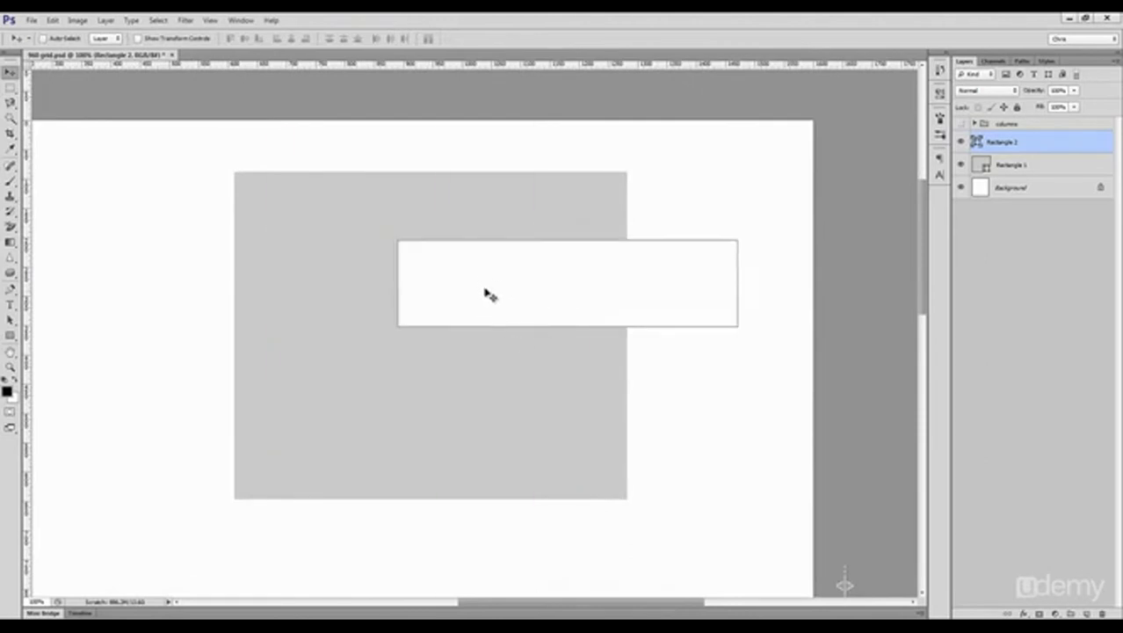
key(m)
drag(359, 381, 519, 475)
key(v)
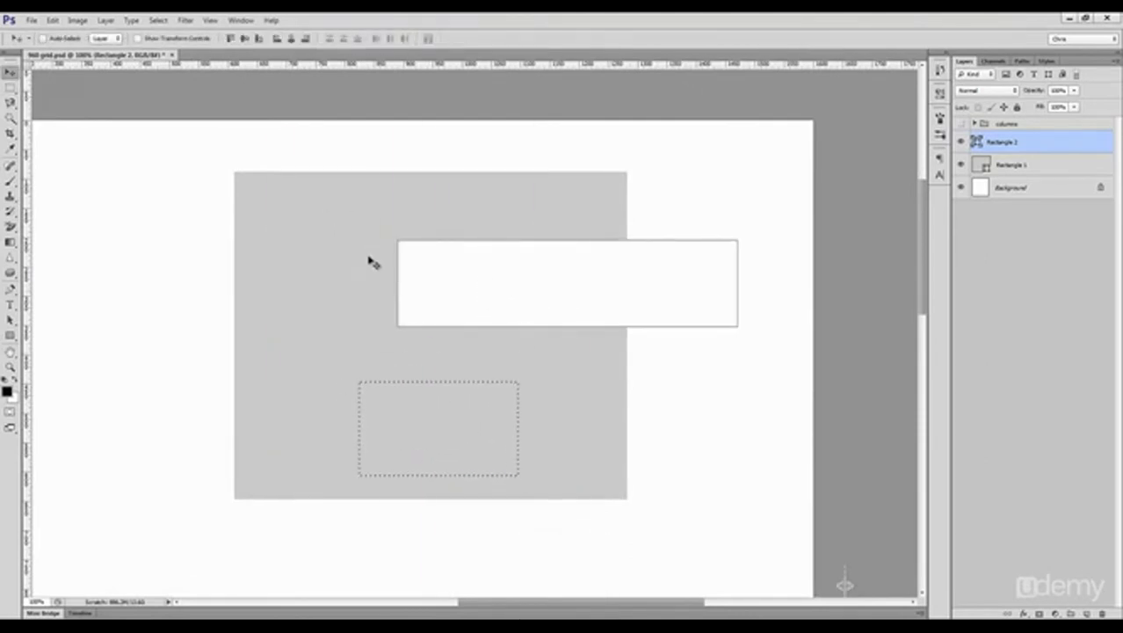
Step: Align the white rectangle to the selection's left and right edges, finish on its horizontal centre, and clear the selection
click(291, 39)
click(276, 38)
click(305, 39)
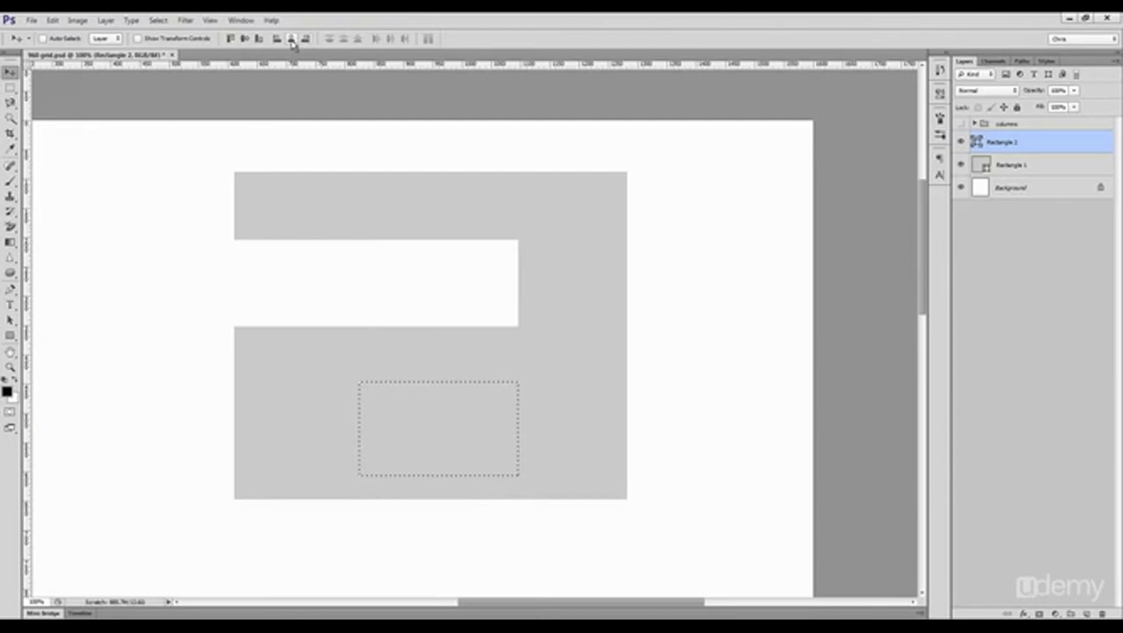
click(291, 40)
key(ctrl+d)
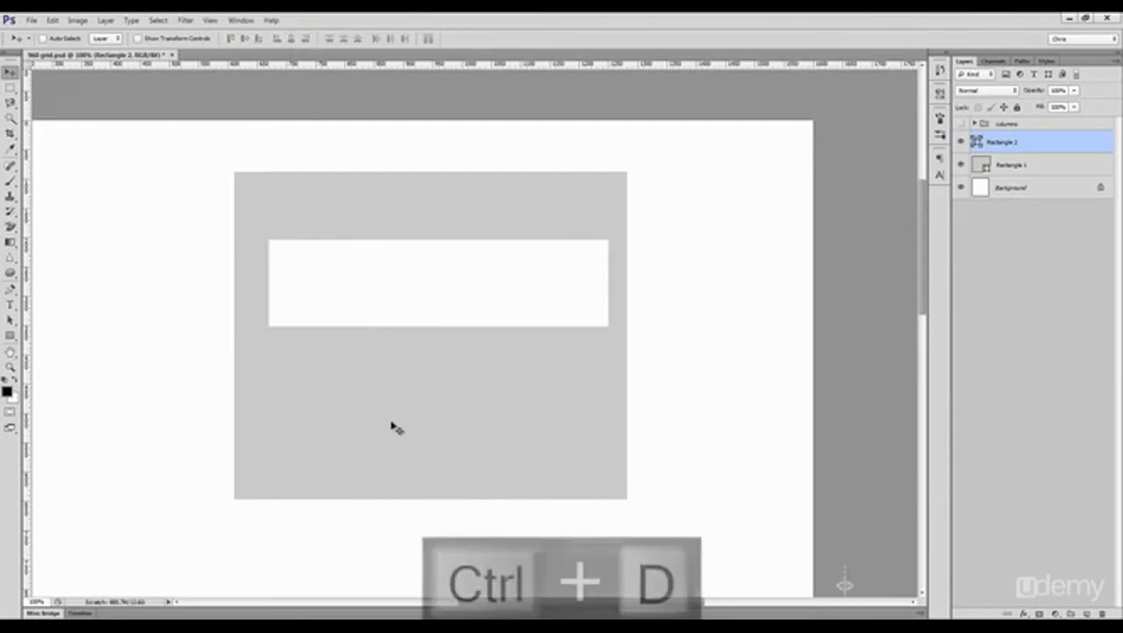
Step: Delete the white and gray rectangles, leaving the canvas blank
scroll(387, 424, down, 3)
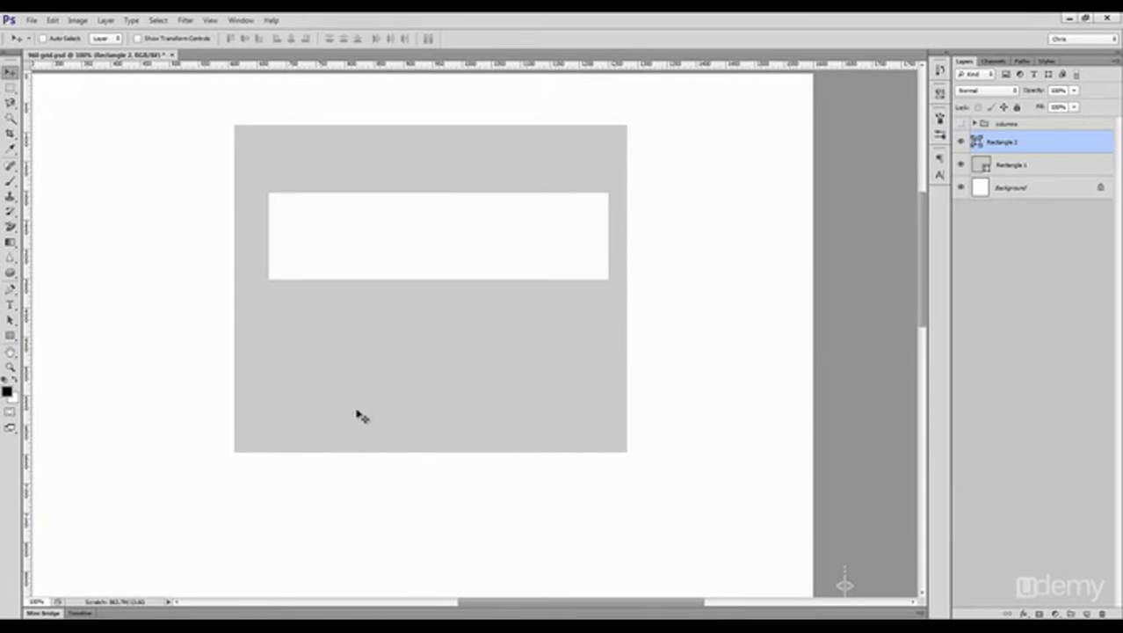
ctrl+shift+click(364, 389)
key(Delete)
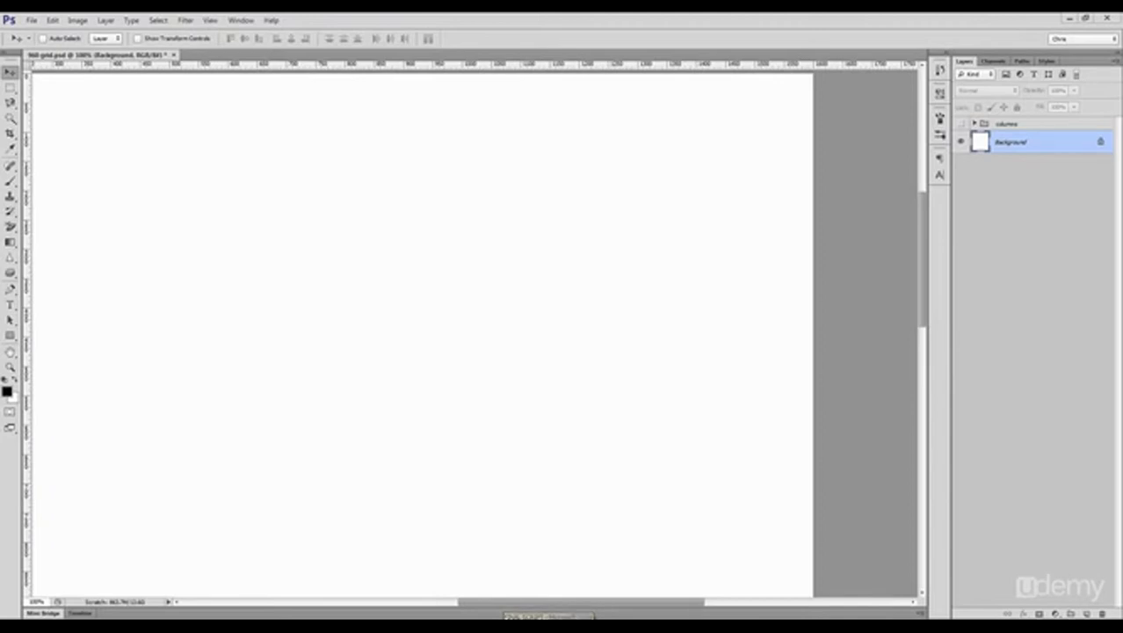
drag(190, 294, 314, 302)
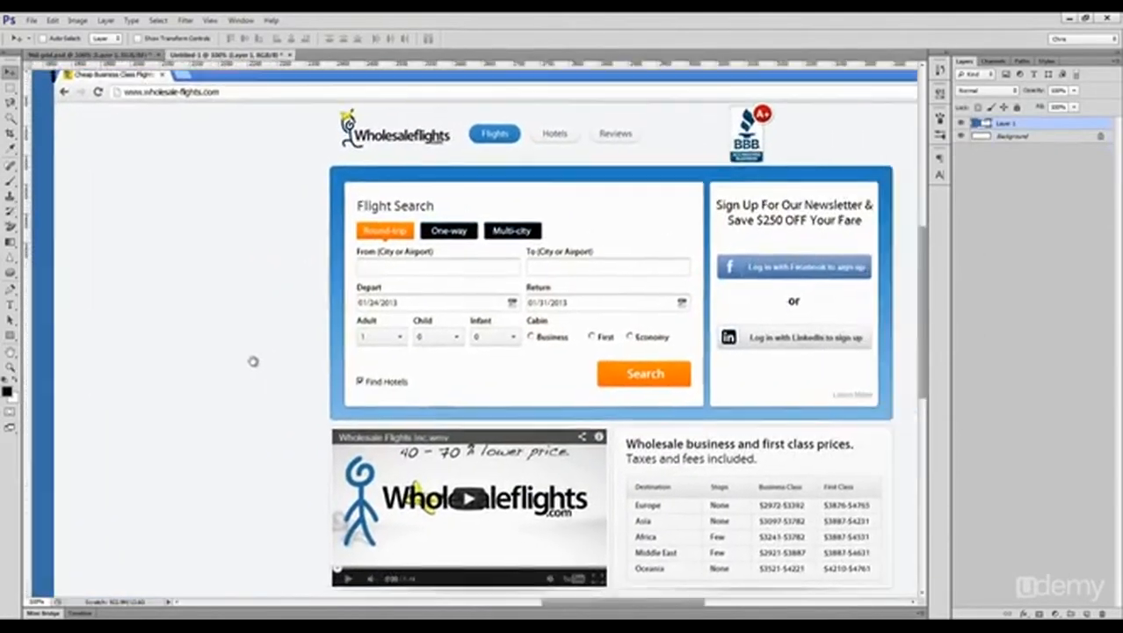
drag(250, 358, 162, 359)
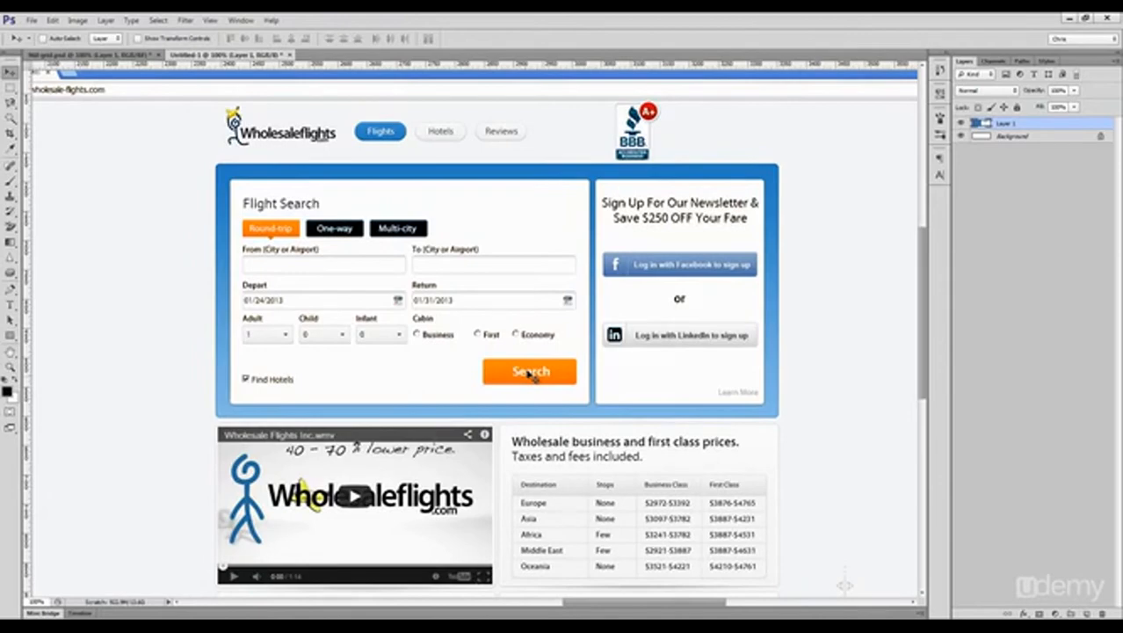
Step: Try covering the orange button's Search label by stretching a blank strip of the button across it
key(z)
drag(561, 370, 622, 385)
key(m)
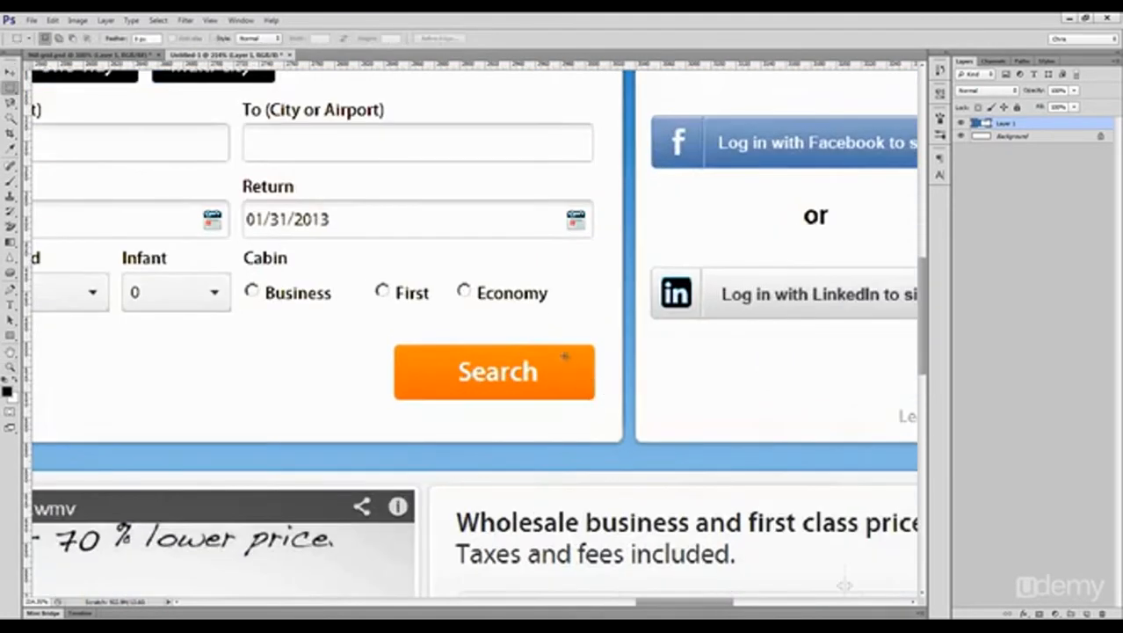
drag(561, 355, 452, 370)
key(ctrl+t)
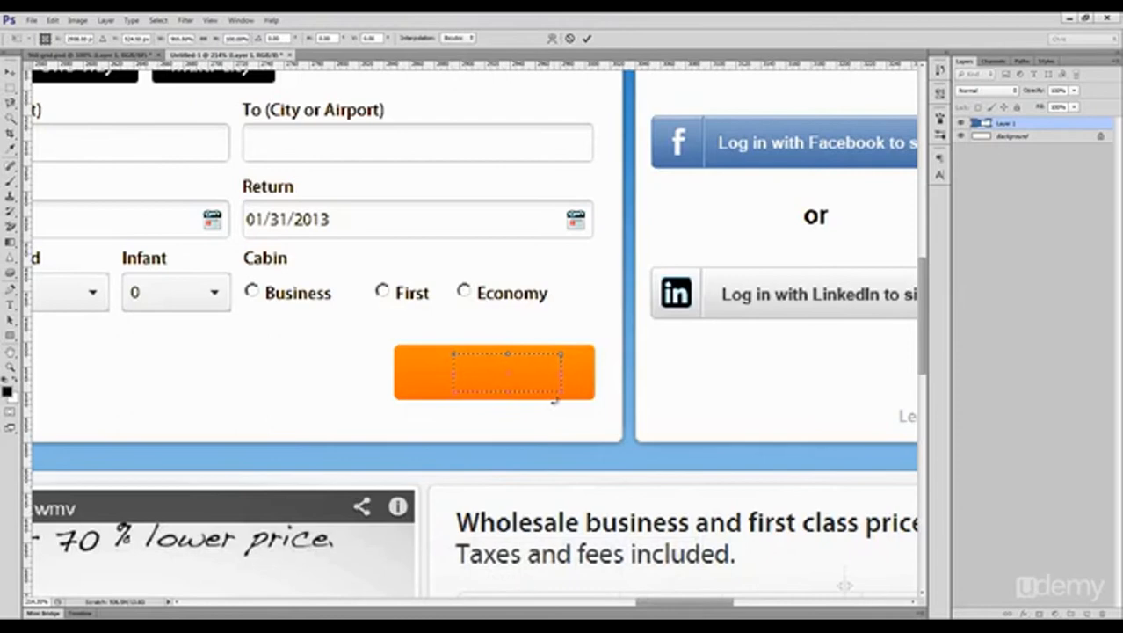
key(Return)
key(ctrl+d)
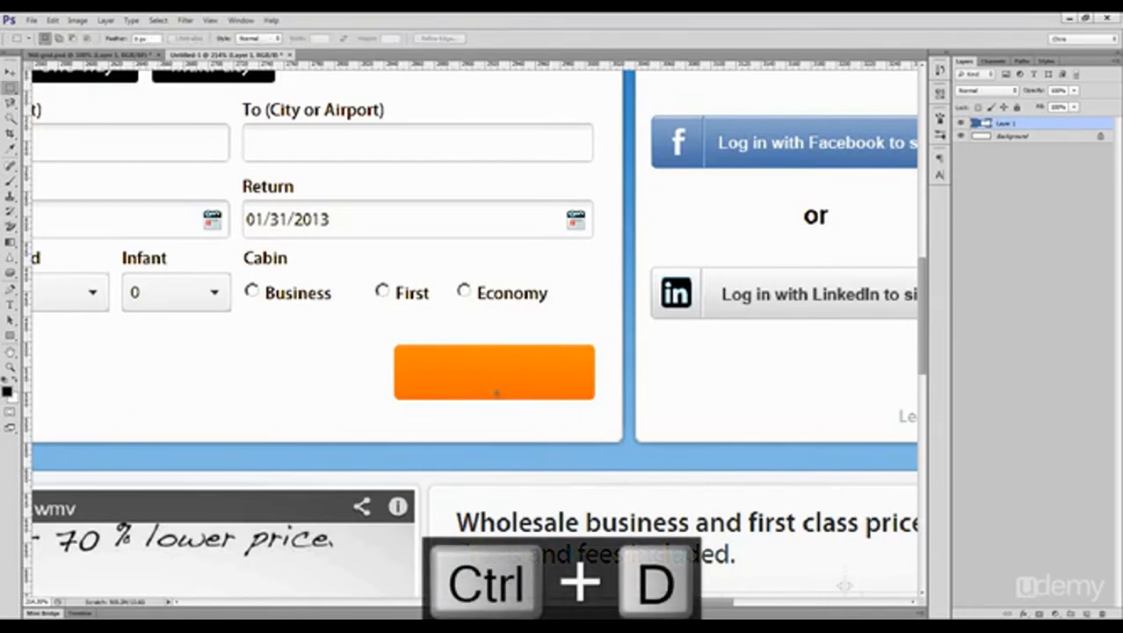
key(ctrl+z)
Step: Remove the Search label from the orange button with a Content-Aware fill at 100% opacity and clear the selection
drag(449, 360, 549, 387)
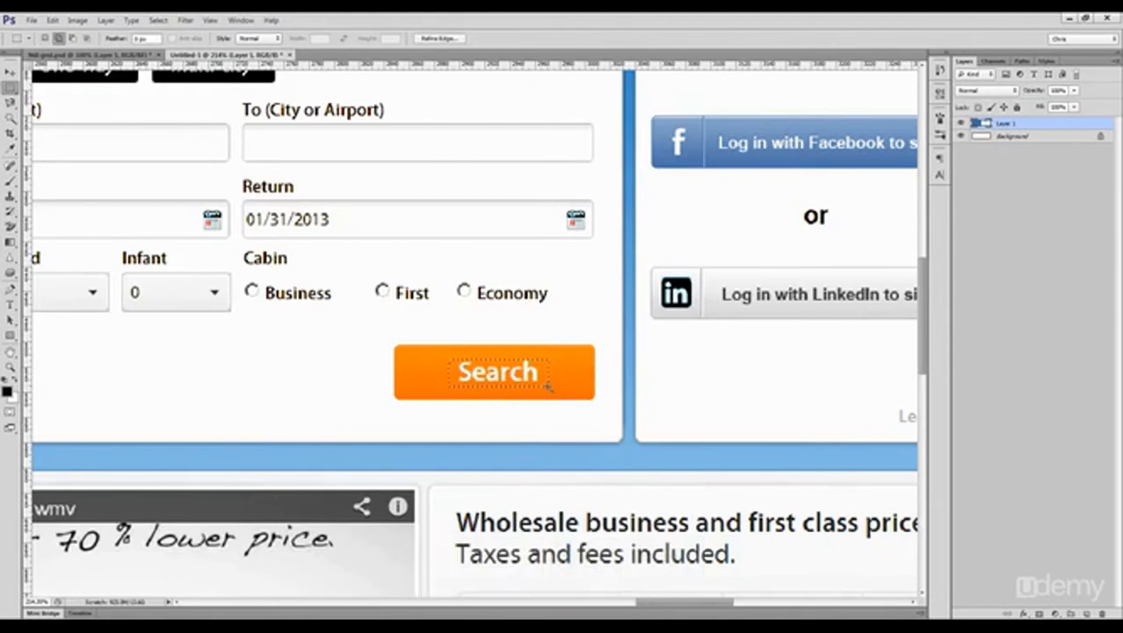
key(shift+F5)
click(893, 255)
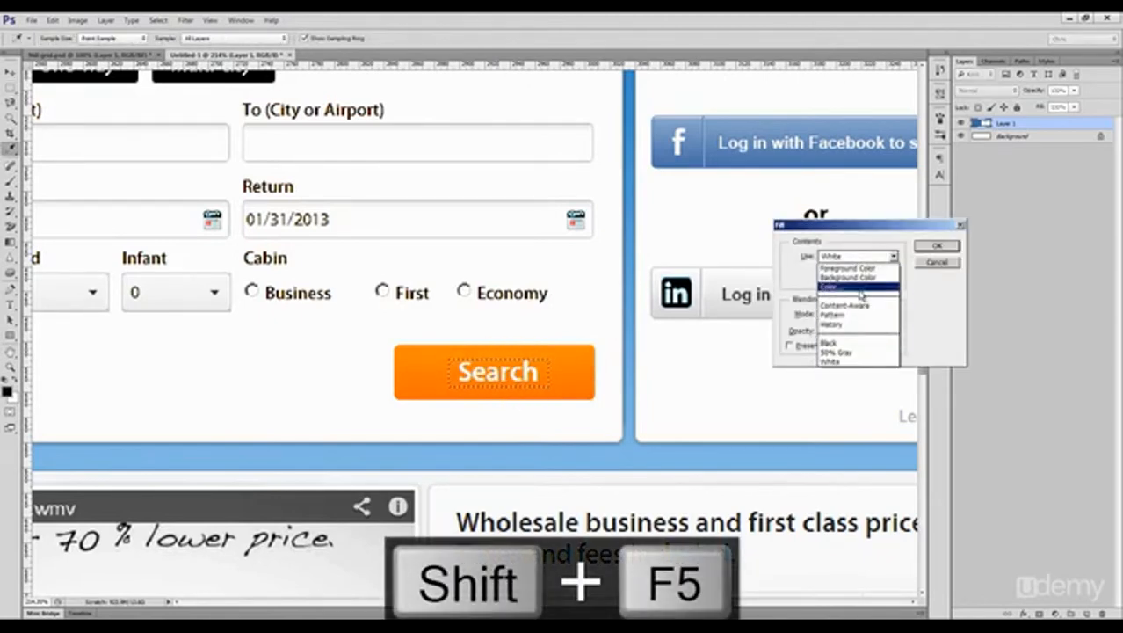
click(856, 306)
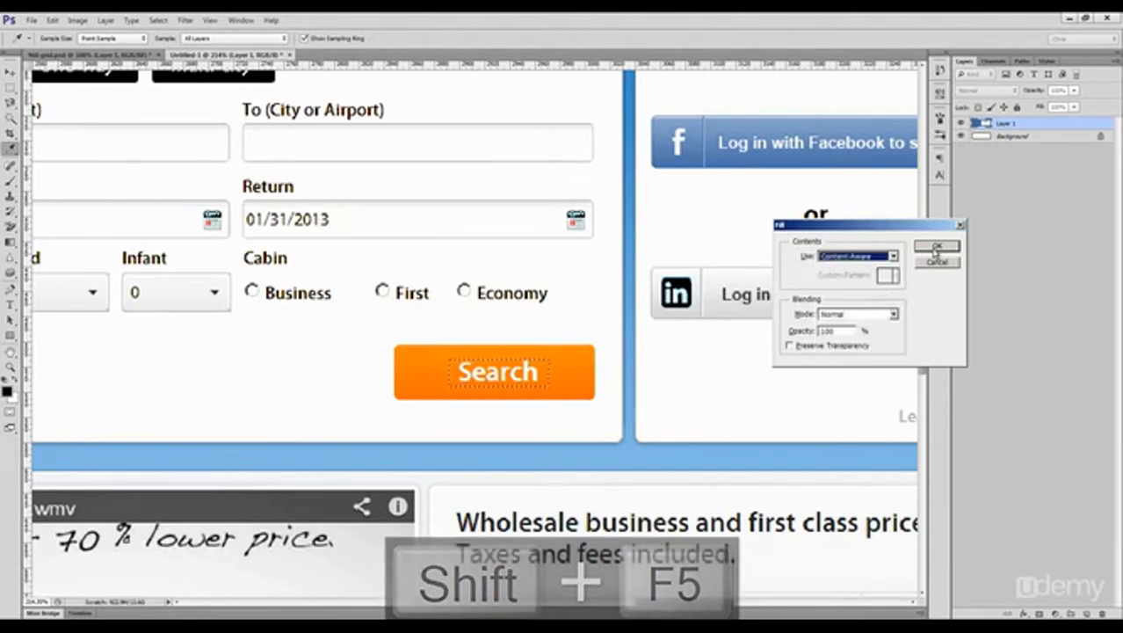
click(935, 247)
key(ctrl+d)
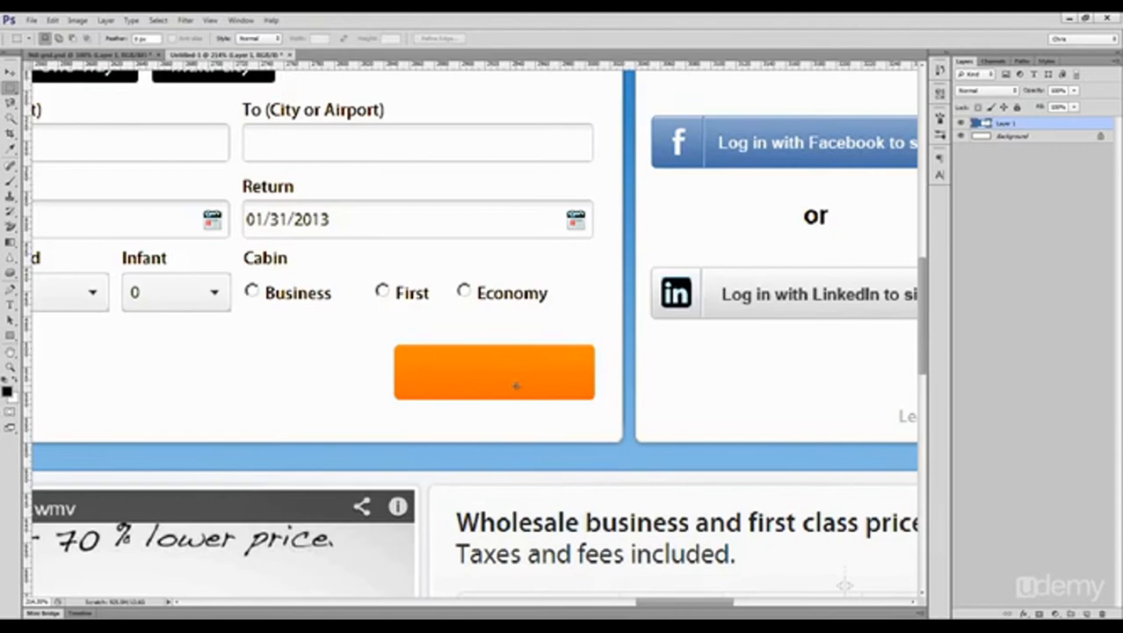
Step: Place a duplicate of the blank orange button on its own layer beside the original, and delete the duplicate
scroll(530, 396, down, 8)
drag(569, 475, 518, 445)
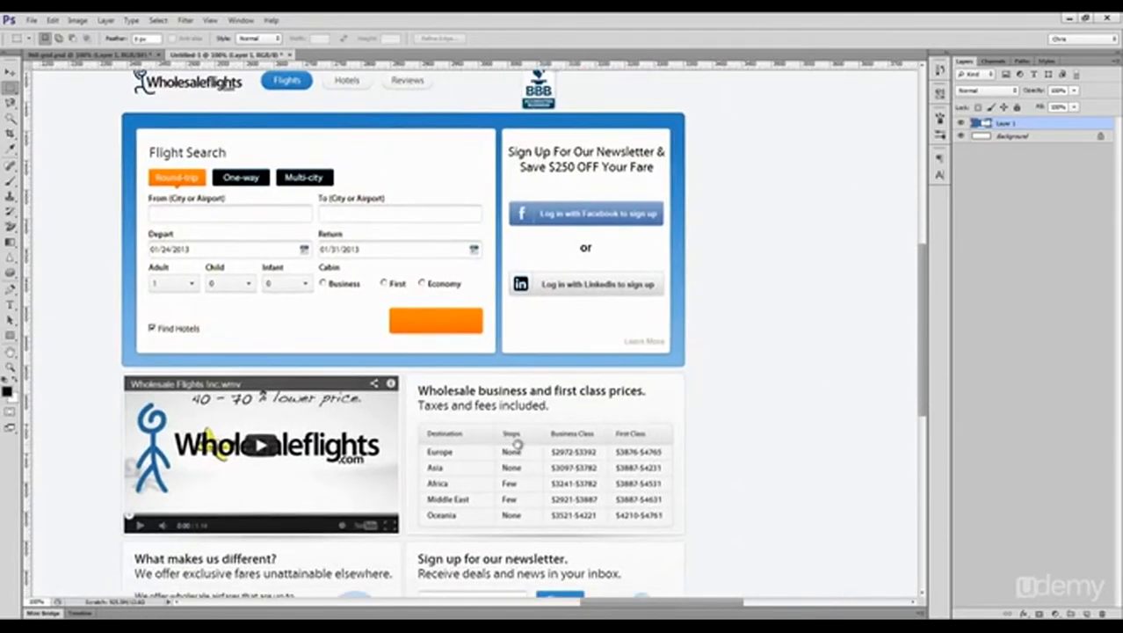
scroll(439, 313, up, 5)
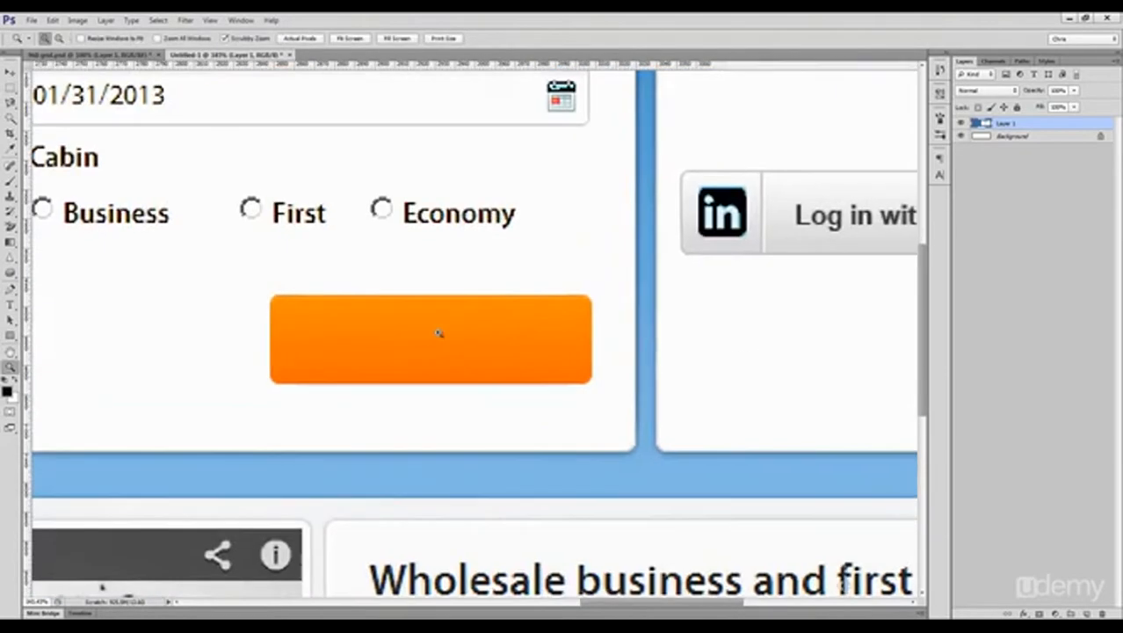
drag(268, 293, 598, 388)
key(ctrl+j)
key(v)
drag(423, 348, 465, 372)
key(ctrl+1)
drag(520, 376, 379, 351)
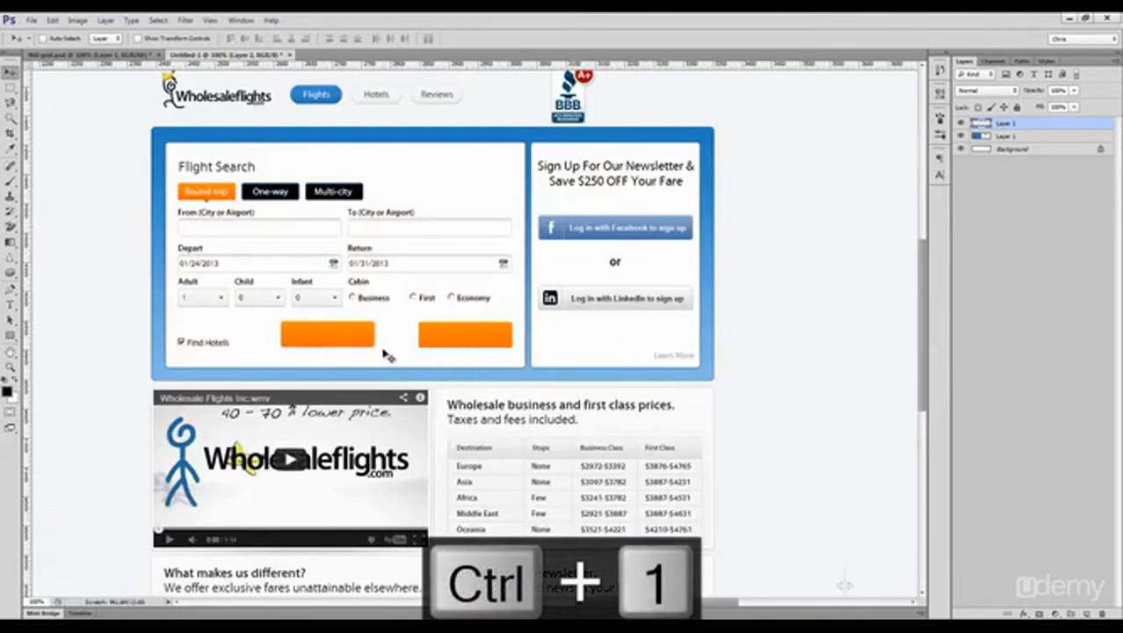
key(Delete)
Step: Select the panel with the wholesale business and first class prices and transfer it into the 960 grid document
scroll(565, 482, down, 3)
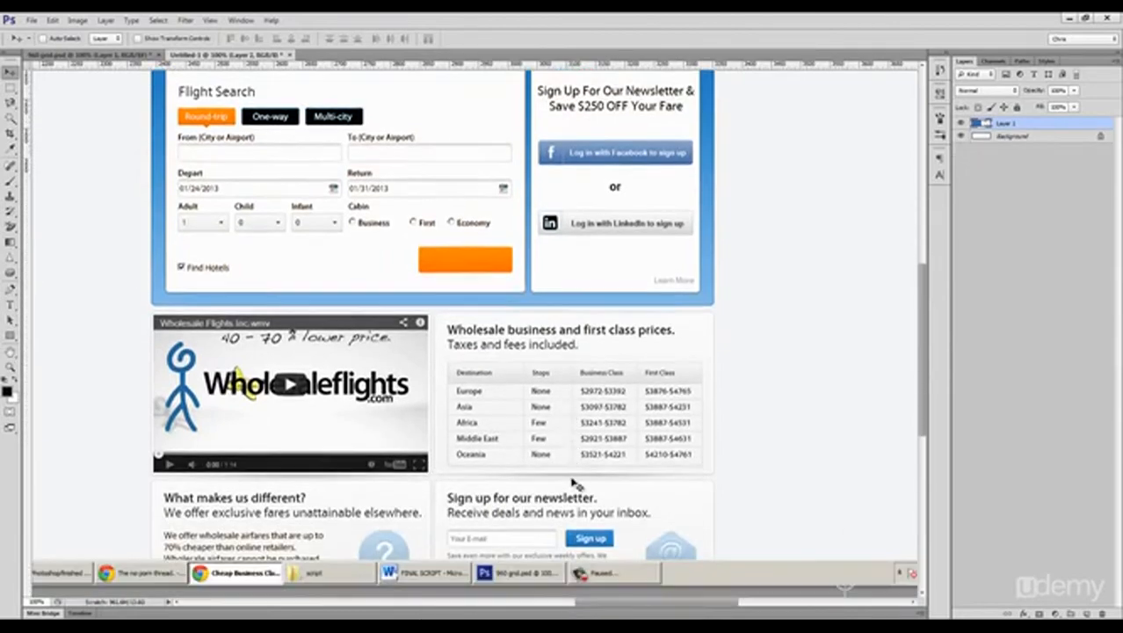
scroll(671, 376, up, 4)
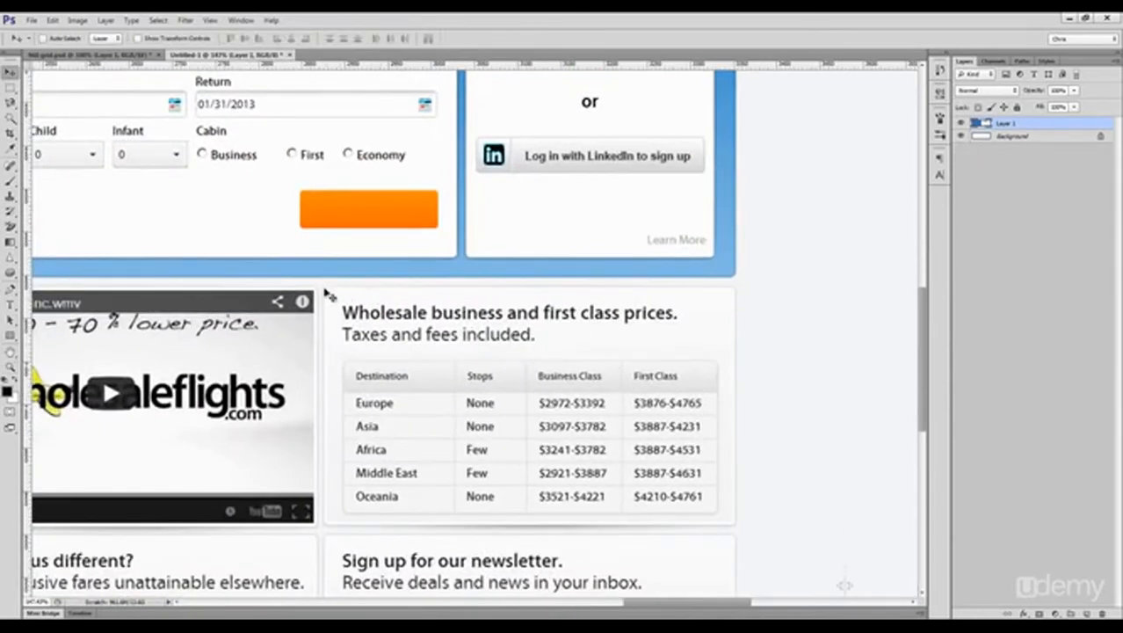
key(m)
drag(323, 286, 742, 527)
key(v)
drag(471, 384, 123, 70)
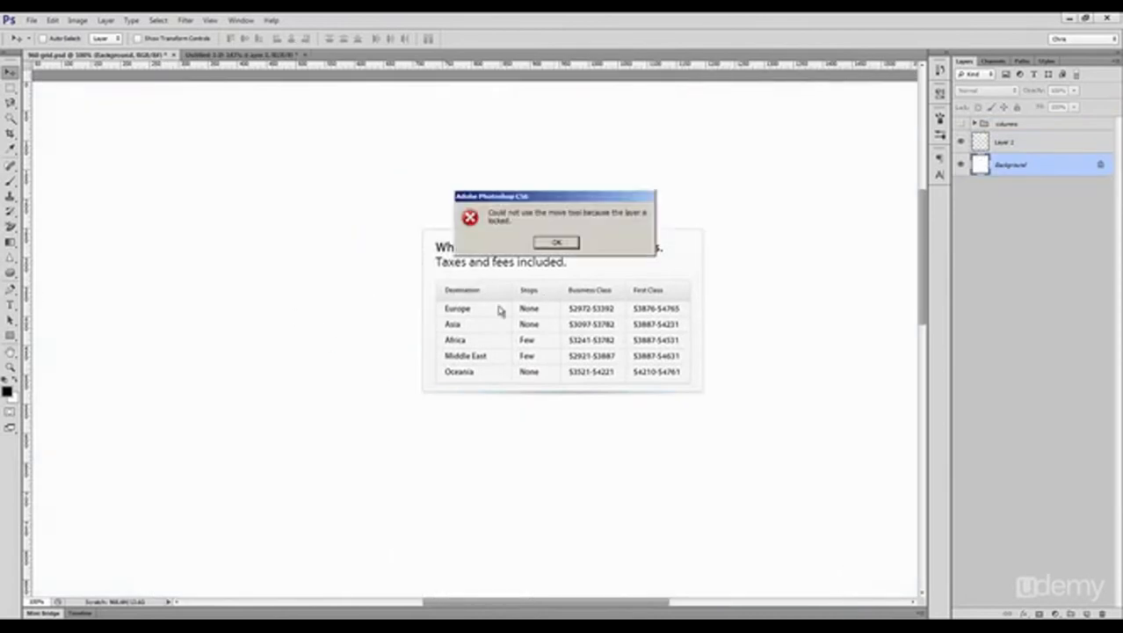
Step: Cover the price panel's text and table by stretching its blank left margin strip across to the right edge
click(1019, 143)
key(z)
click(348, 257)
key(m)
mouse_move(173, 211)
mouse_down()
mouse_move(180, 424)
mouse_move(160, 459)
mouse_up()
key(ctrl+t)
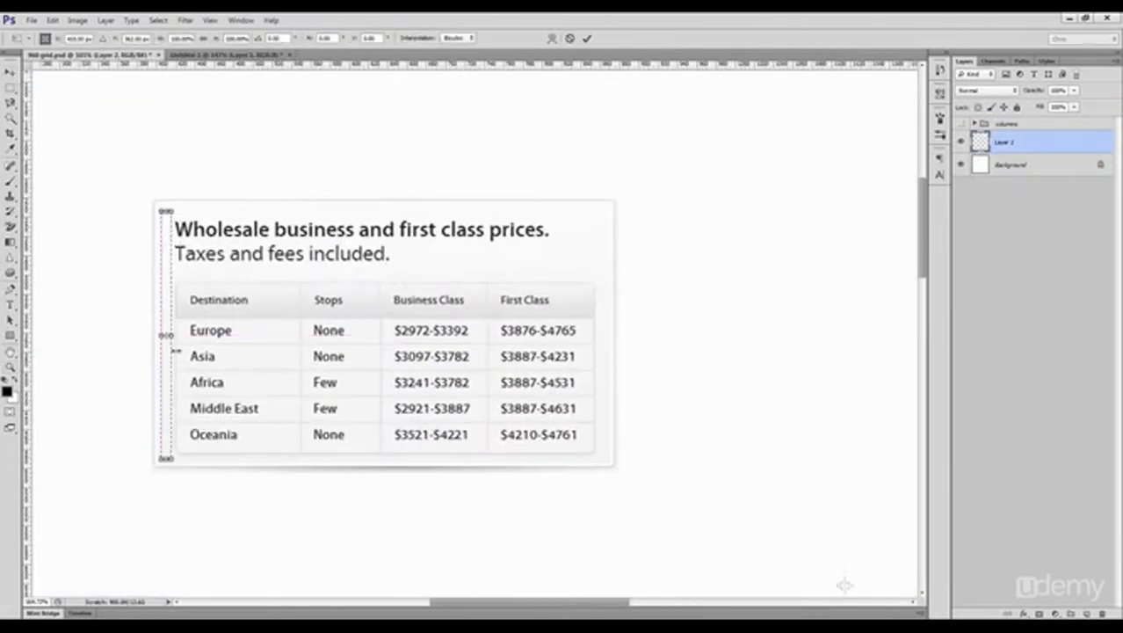
drag(175, 351, 608, 371)
key(Return)
key(ctrl+d)
Step: Select the blank panel's right edge strip and shift it well to the right, leaving a gap in the panel
drag(635, 176, 571, 514)
key(ctrl+d)
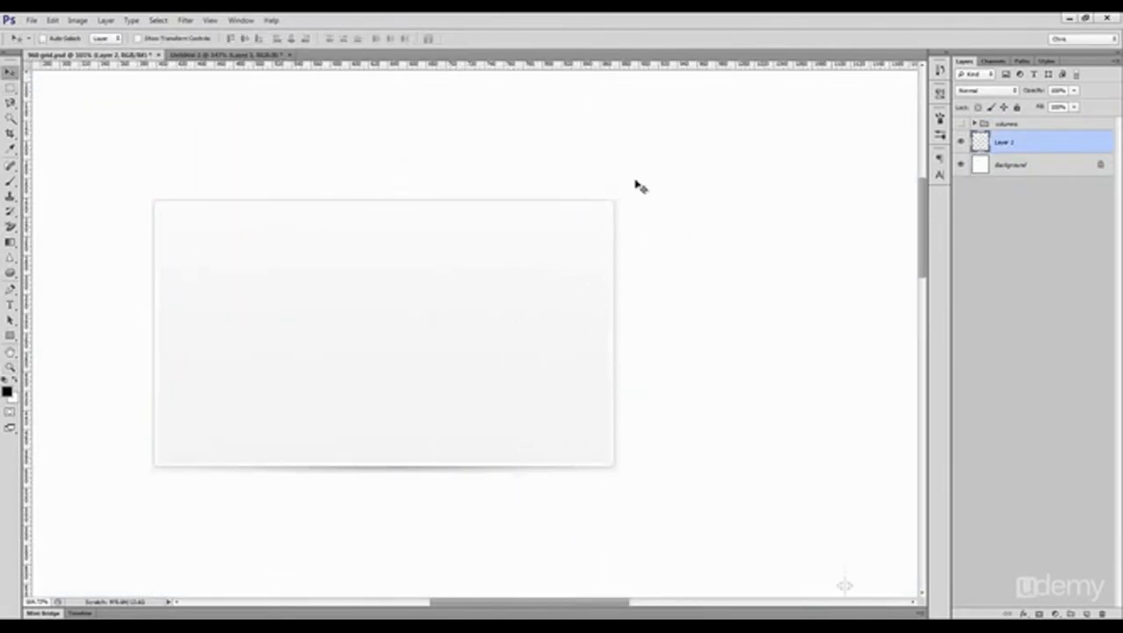
mouse_move(634, 189)
mouse_down()
mouse_move(658, 352)
mouse_move(601, 486)
mouse_up()
key(v)
drag(619, 413, 876, 394)
Step: Close the gap by stretching a thin strip from the panel's cut end to the moved right edge
key(m)
drag(599, 186, 594, 489)
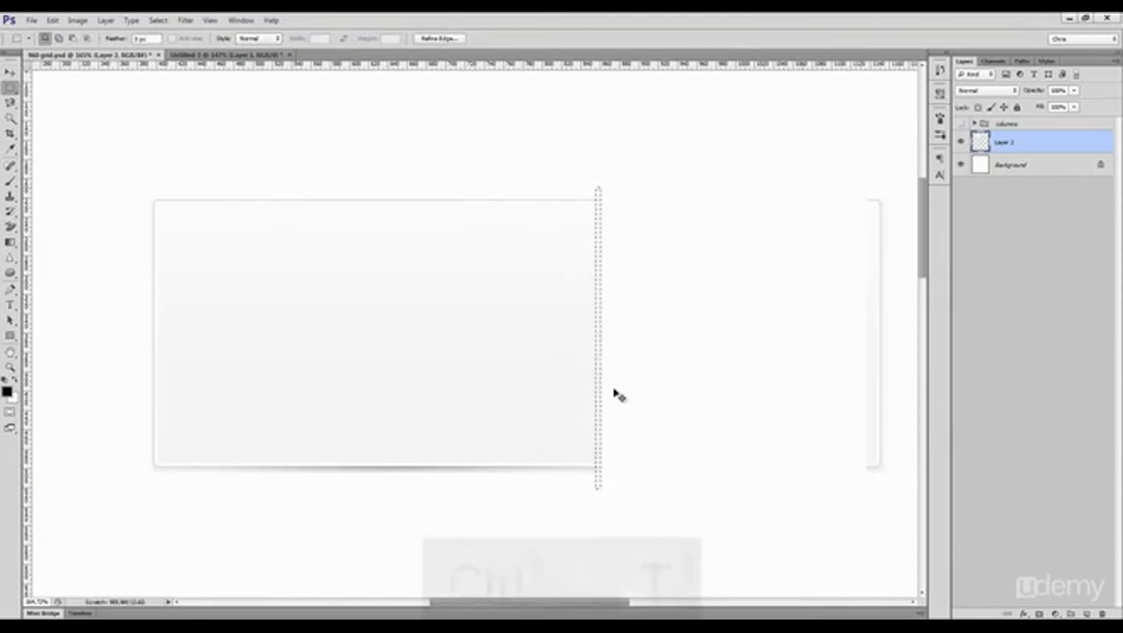
key(ctrl+t)
drag(601, 342, 817, 362)
key(Return)
key(ctrl+d)
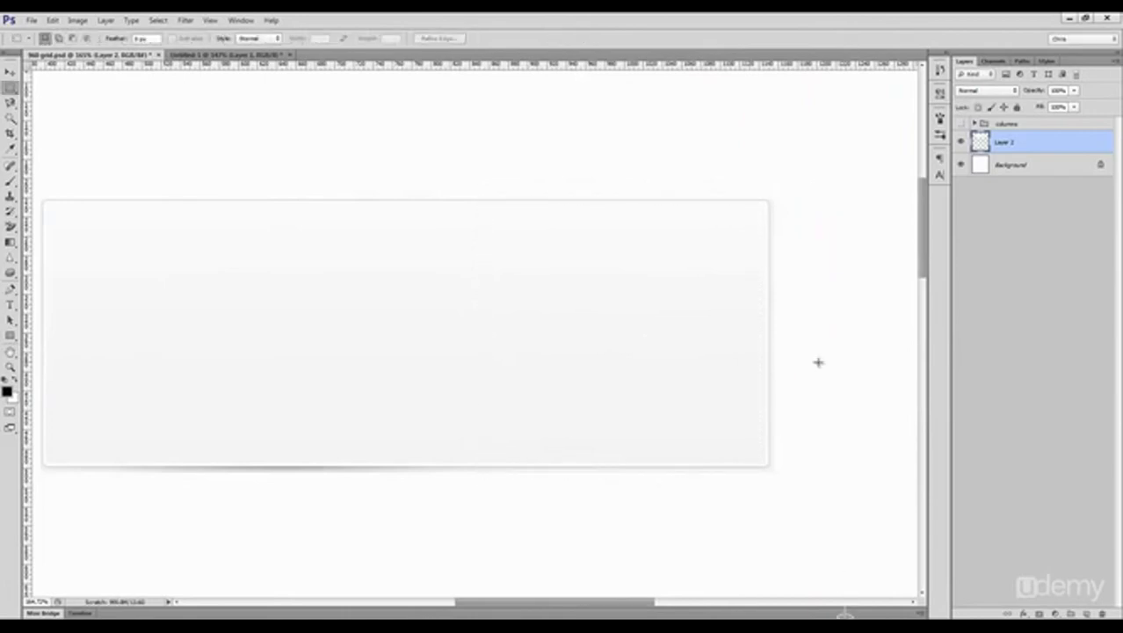
key(ctrl+1)
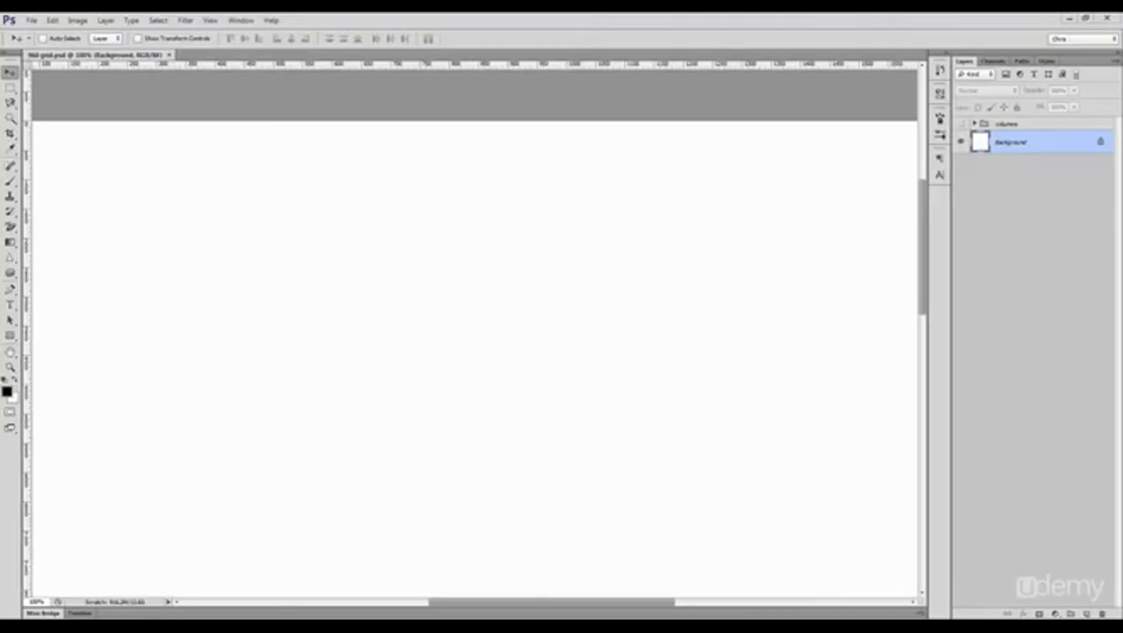
Step: Minimise the open windows to the desktop and look at the proiecte photoshop folder in Google Drive
scroll(108, 419, down, 2)
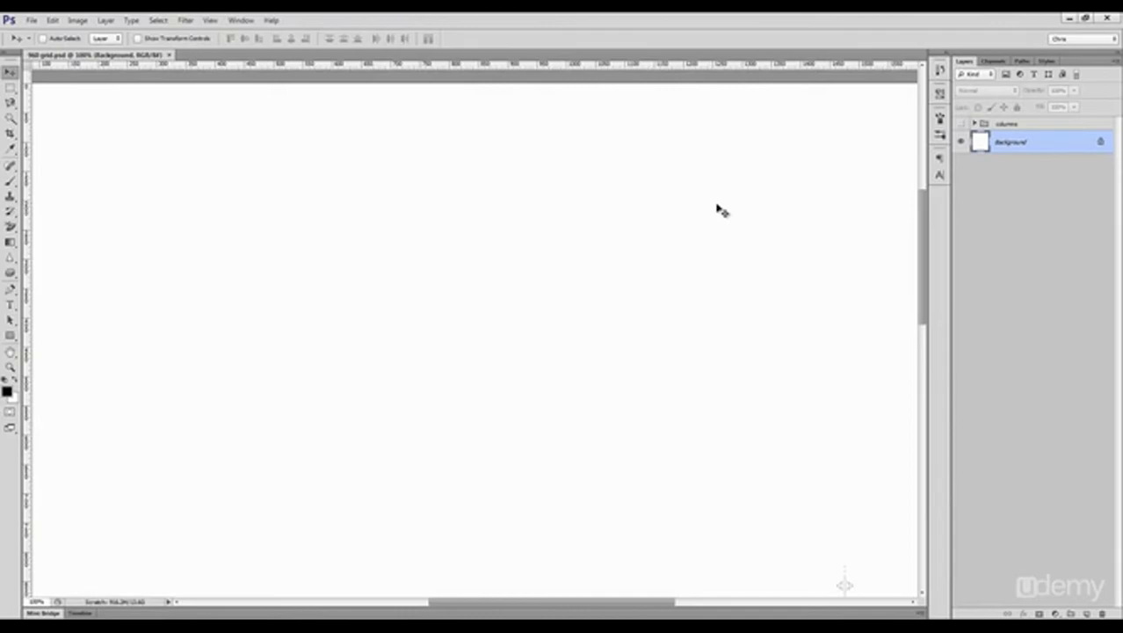
click(1068, 18)
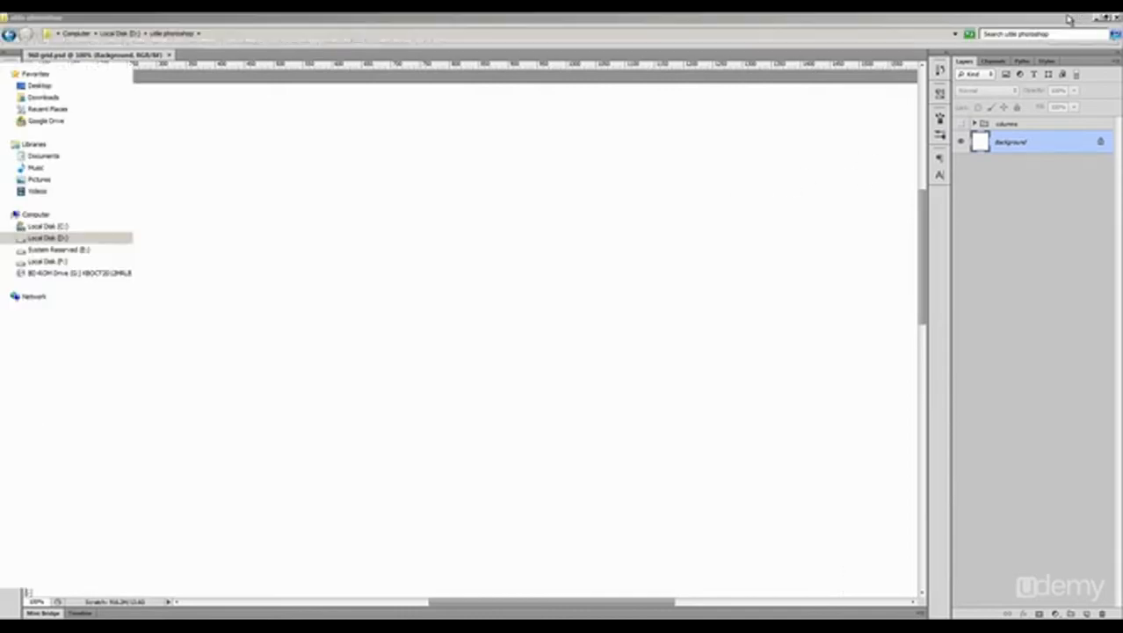
click(1097, 18)
click(1096, 18)
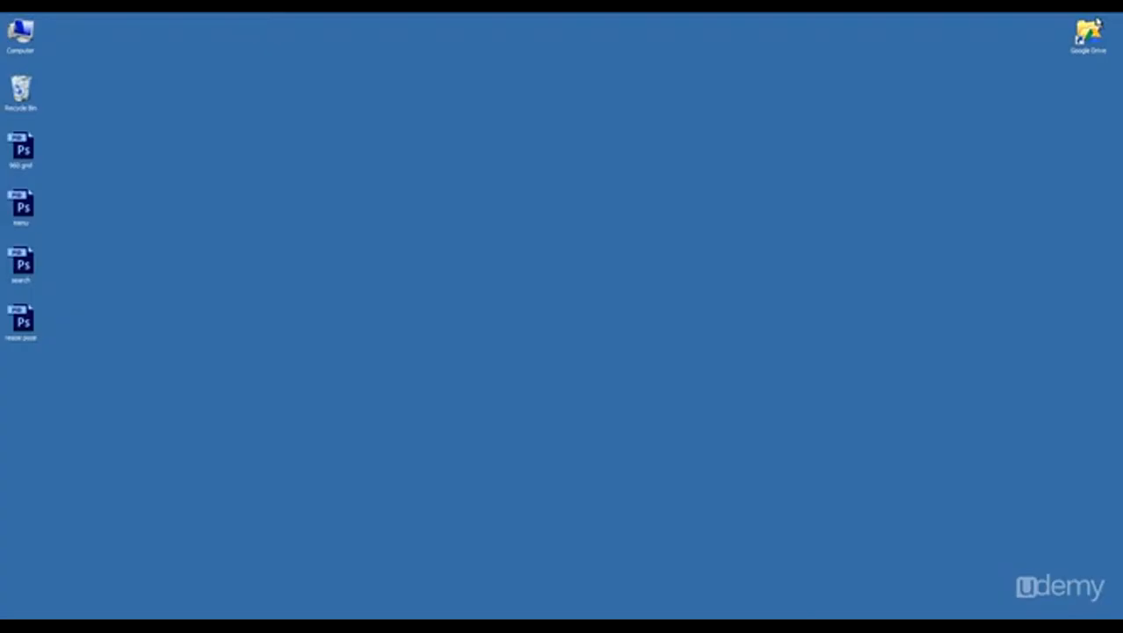
click(10, 148)
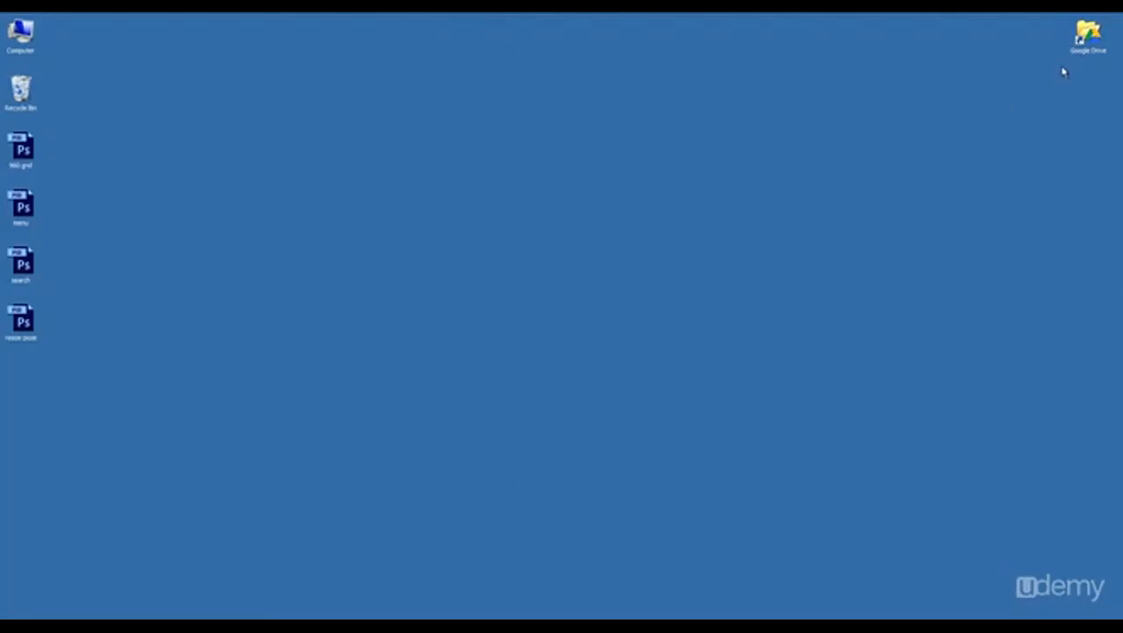
click(1086, 39)
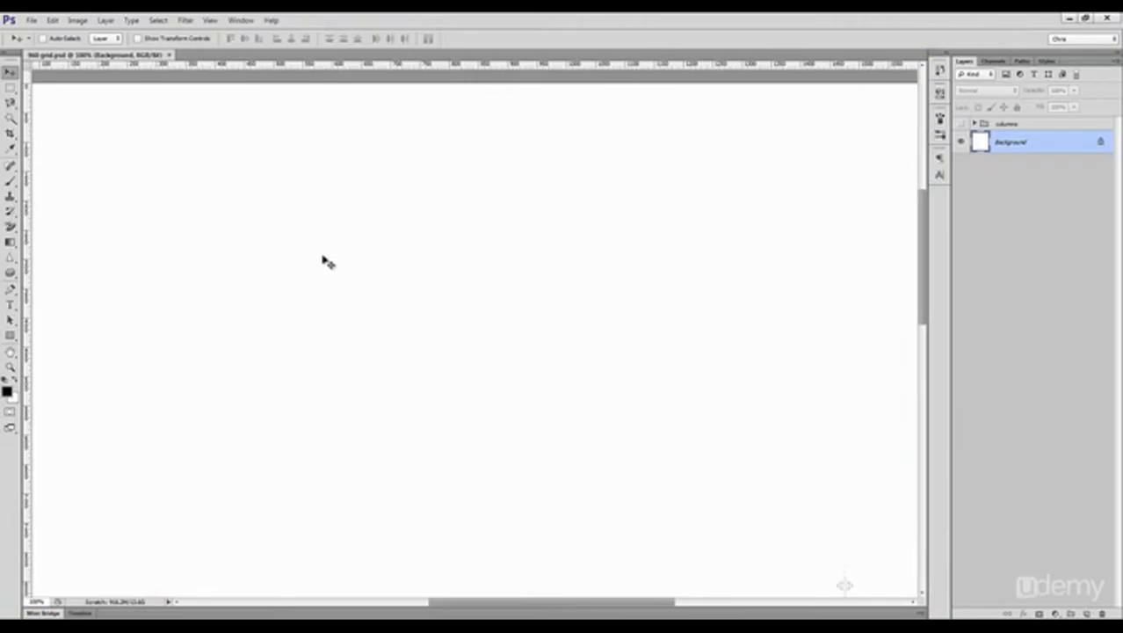
Step: Draw a black rectangle shape about 210 by 158 px in the 960 grid document
key(u)
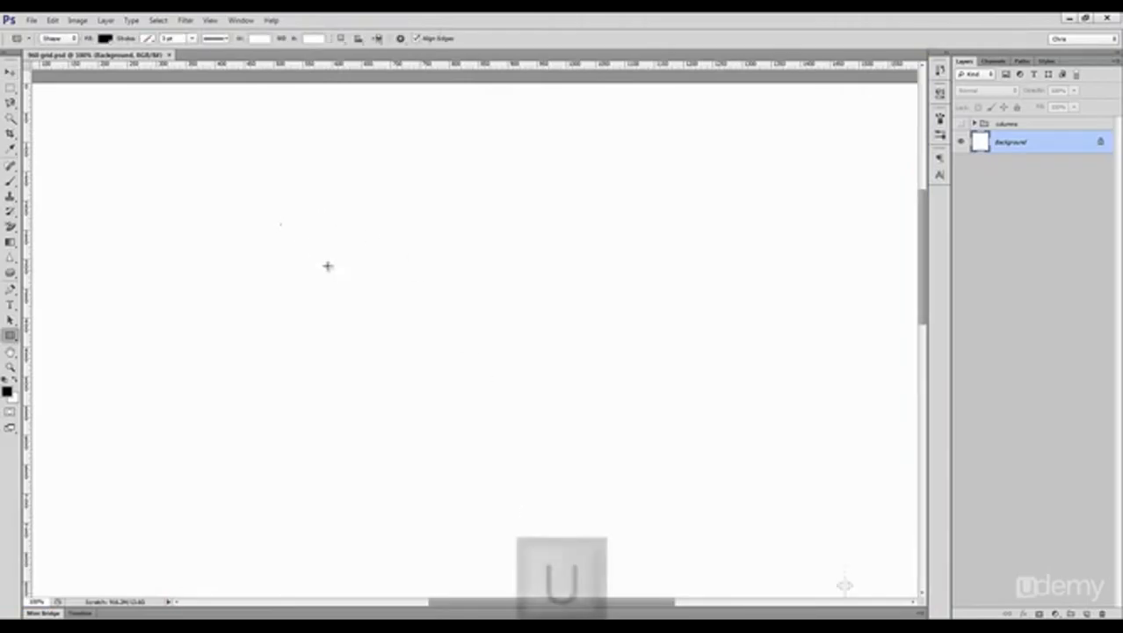
drag(281, 225, 404, 316)
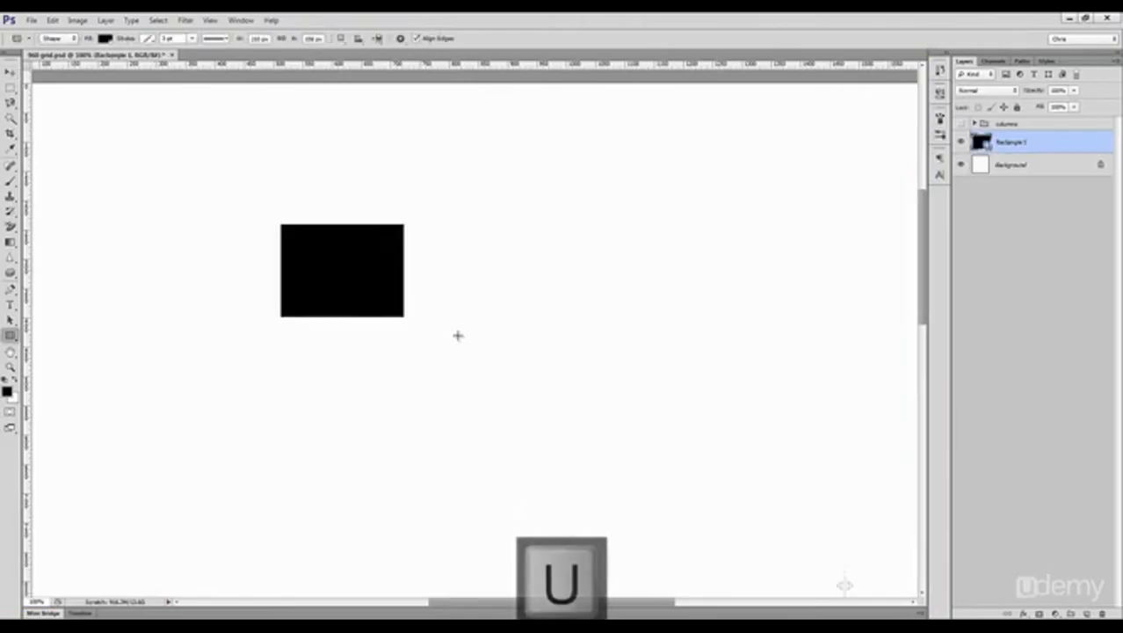
Step: Try saving the document as a new file in the proiecte photoshop folder in Google Drive
click(31, 19)
click(54, 148)
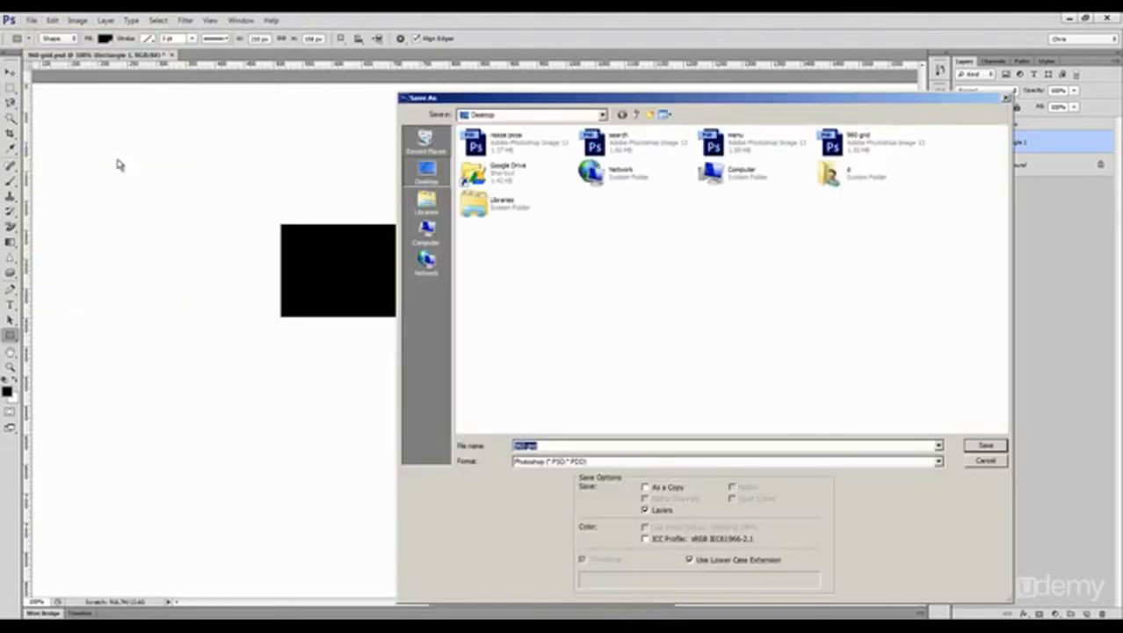
double_click(496, 176)
double_click(519, 165)
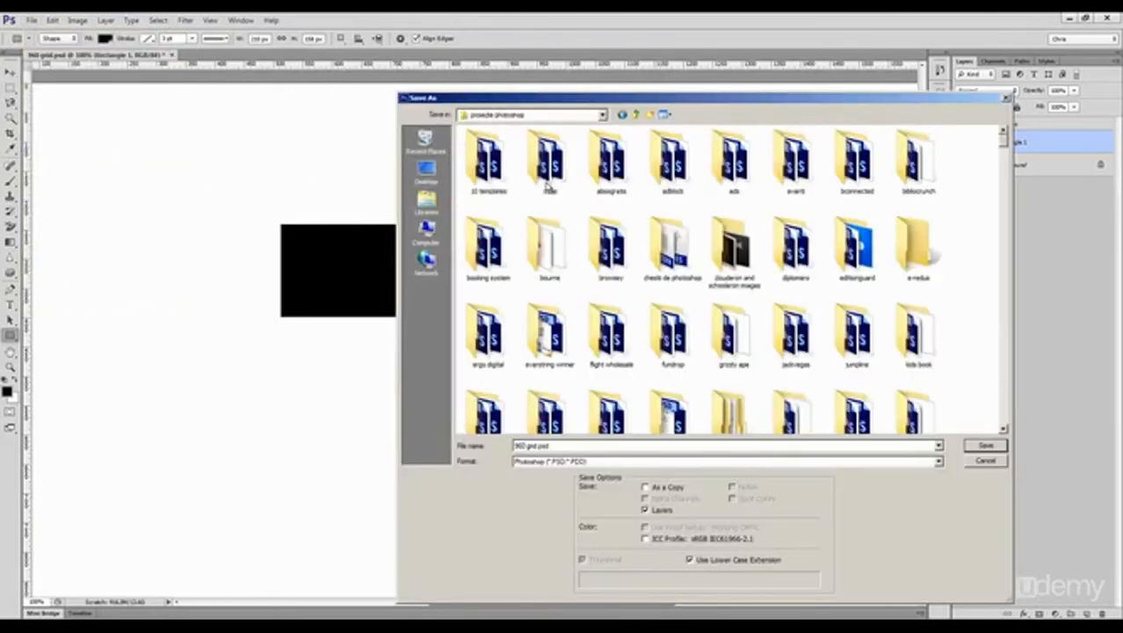
drag(514, 445, 555, 446)
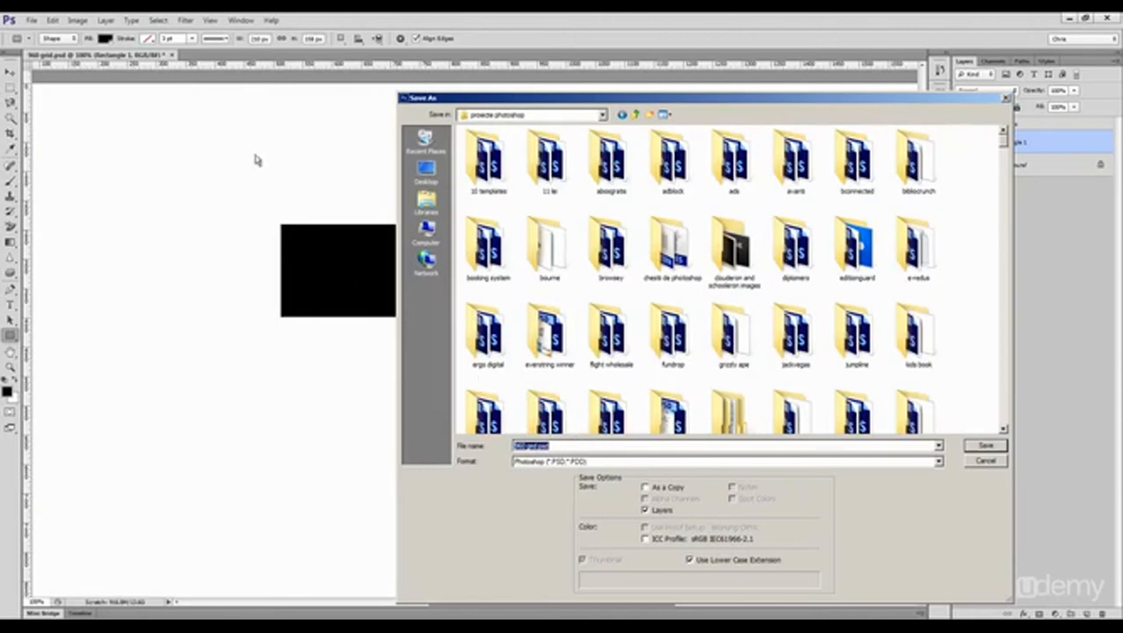
key(Escape)
click(31, 19)
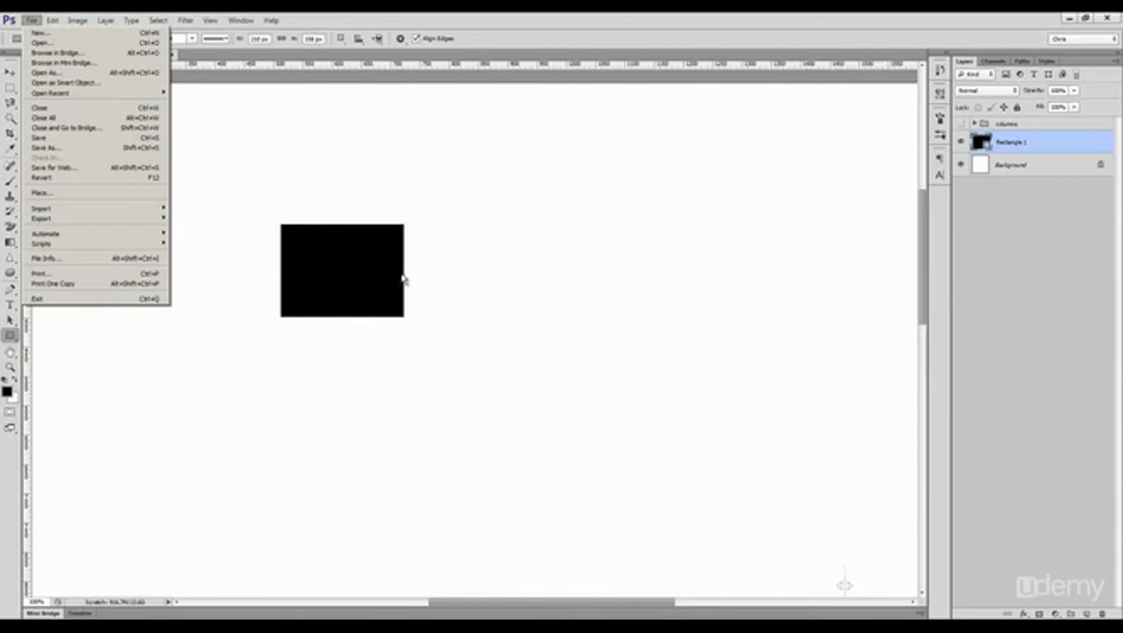
click(377, 280)
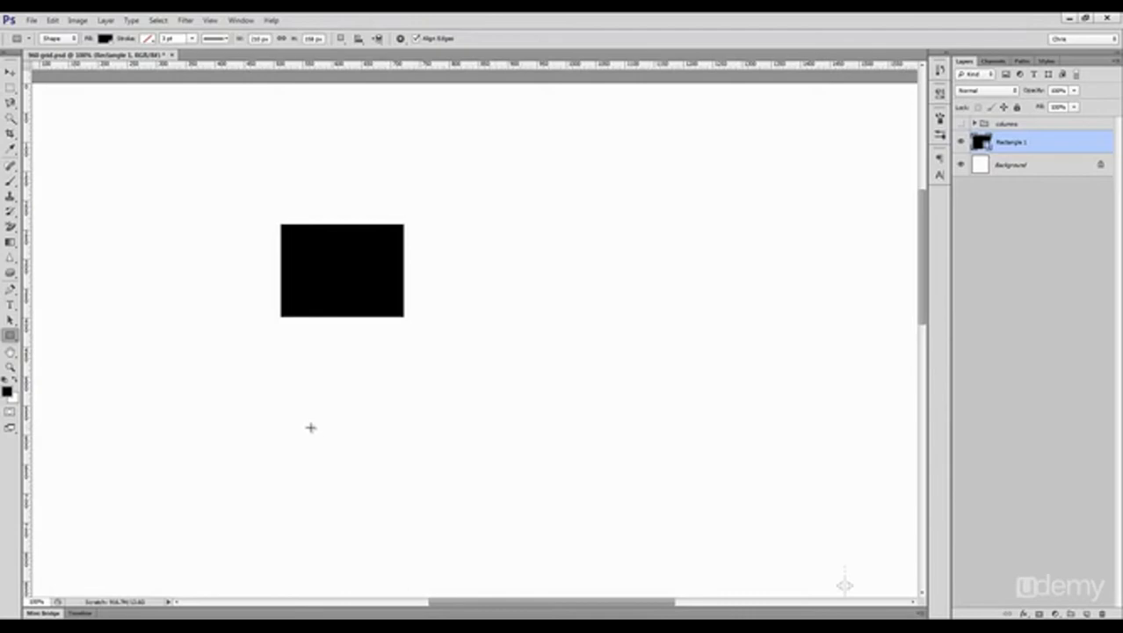
click(31, 20)
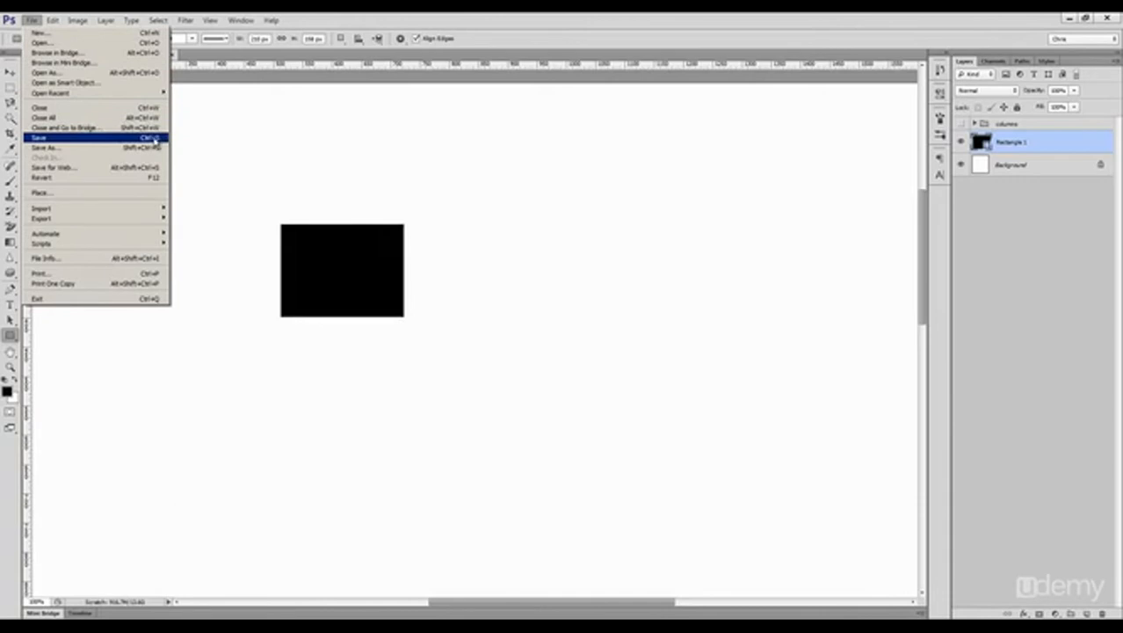
click(325, 271)
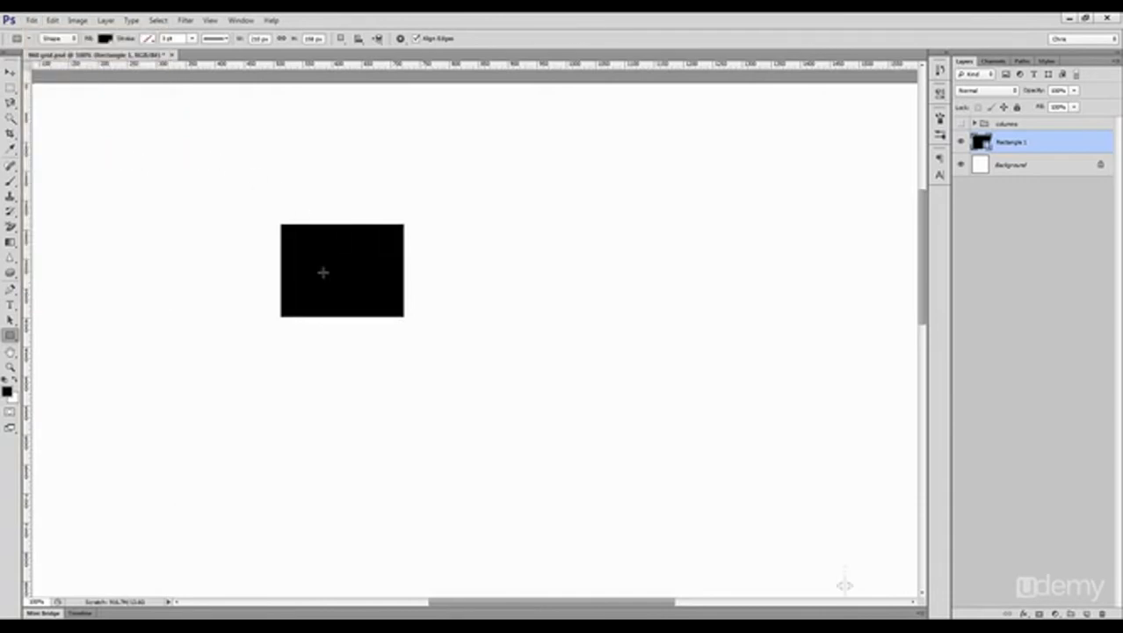
Step: Switch to the file explorer and browse the project files in the proiecte photoshop folder
key(v)
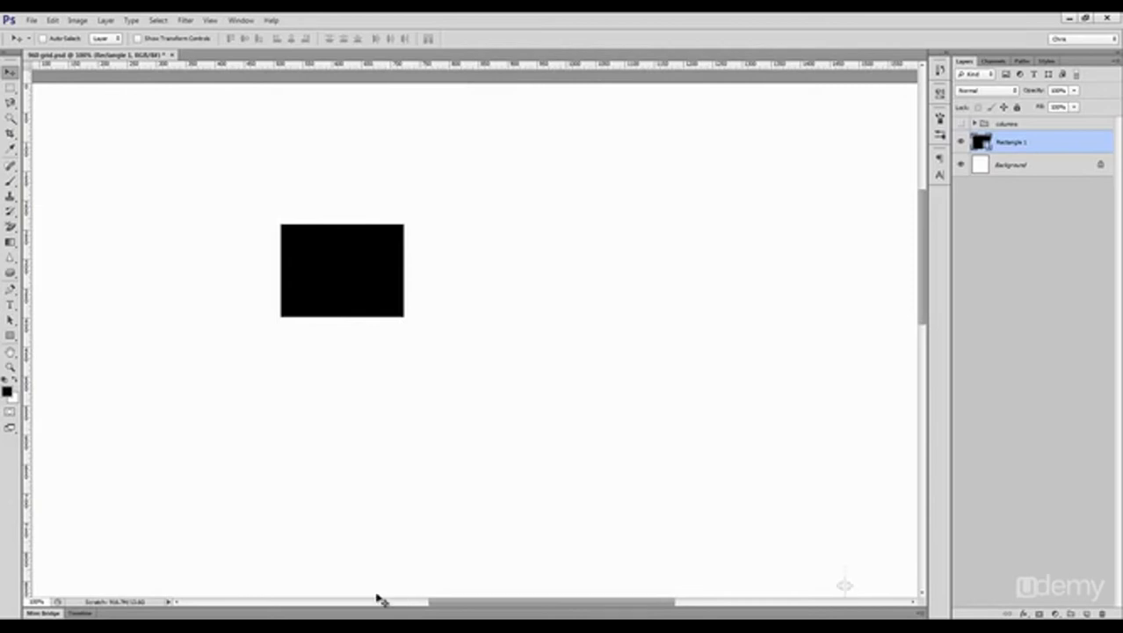
click(391, 626)
scroll(400, 512, down, 6)
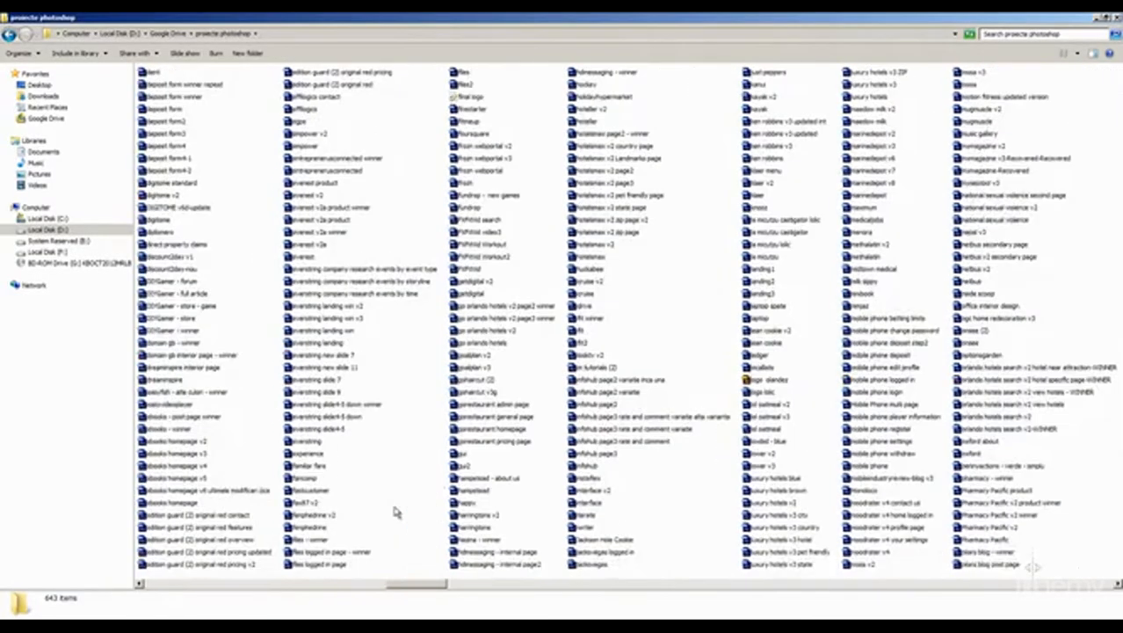
scroll(396, 512, up, 6)
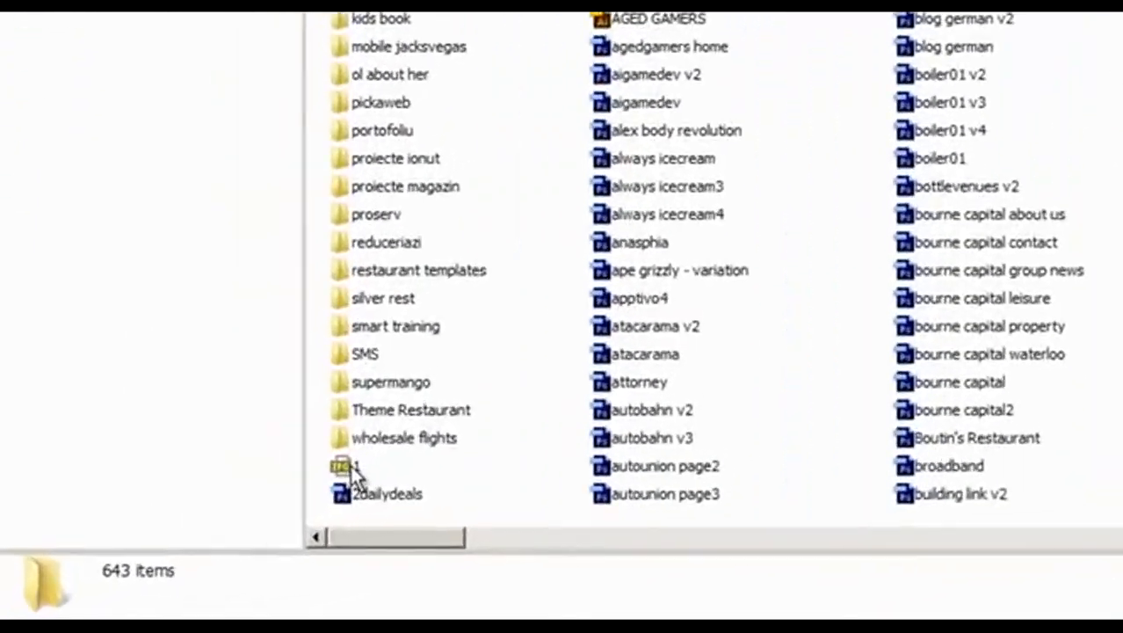
Step: Open image 1 from the proiecte photoshop folder and leaf through the project previews in the image viewer
click(170, 553)
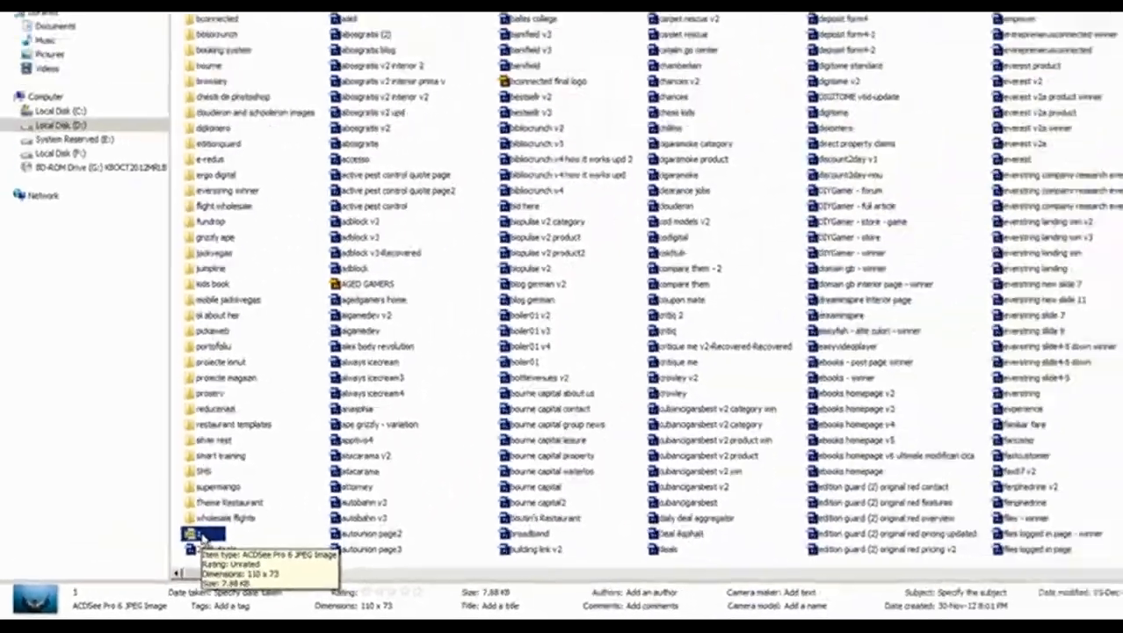
double_click(478, 413)
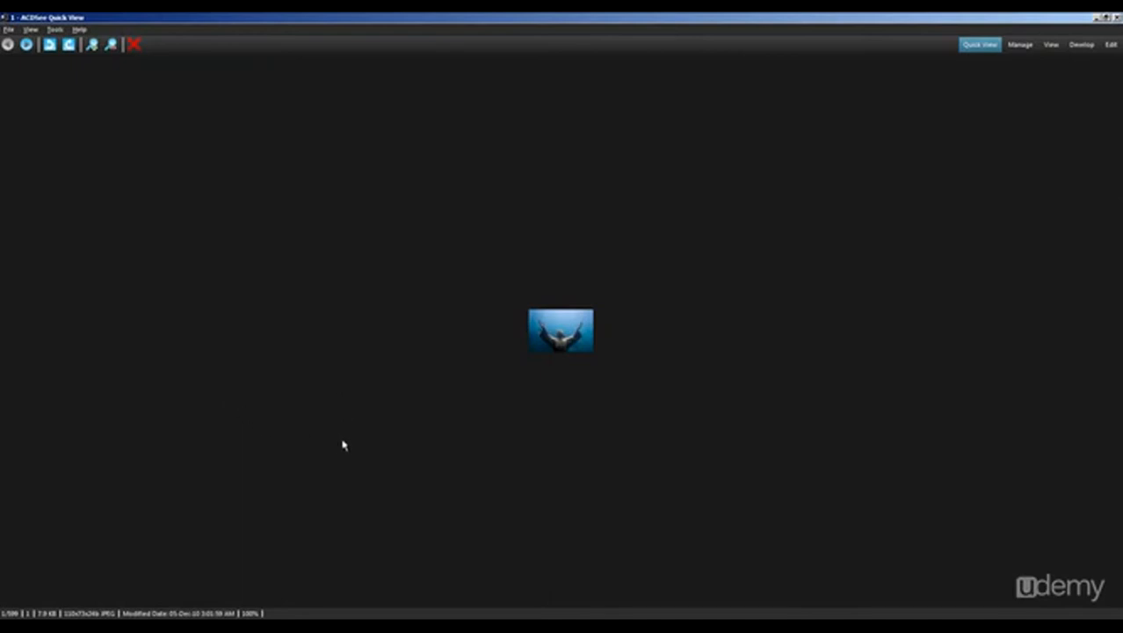
scroll(343, 445, down, 10)
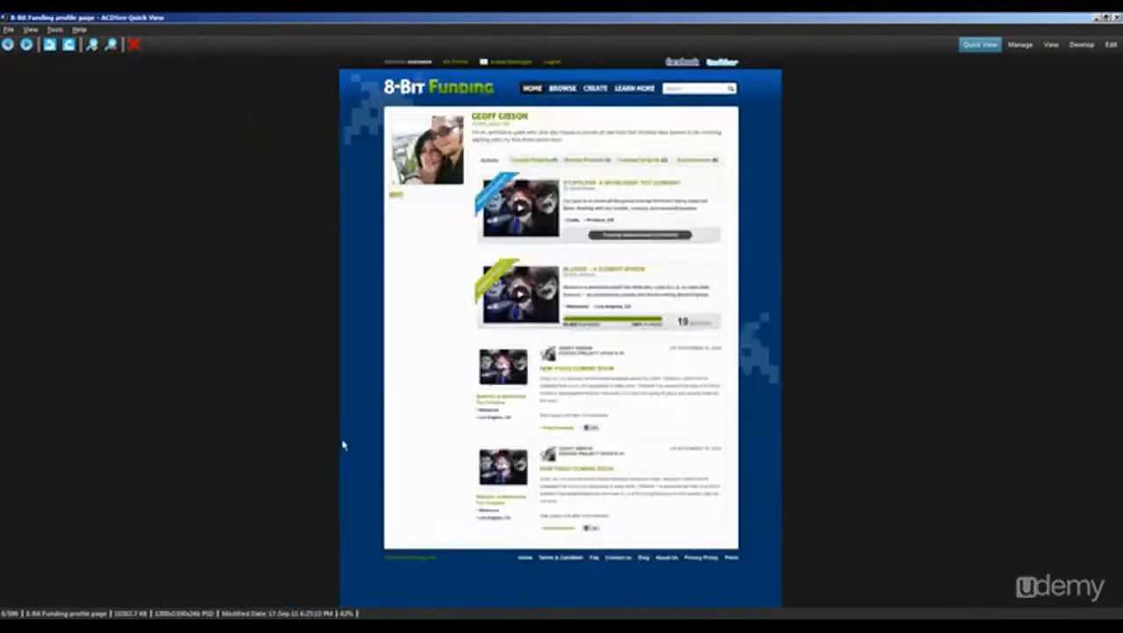
scroll(343, 442, down, 15)
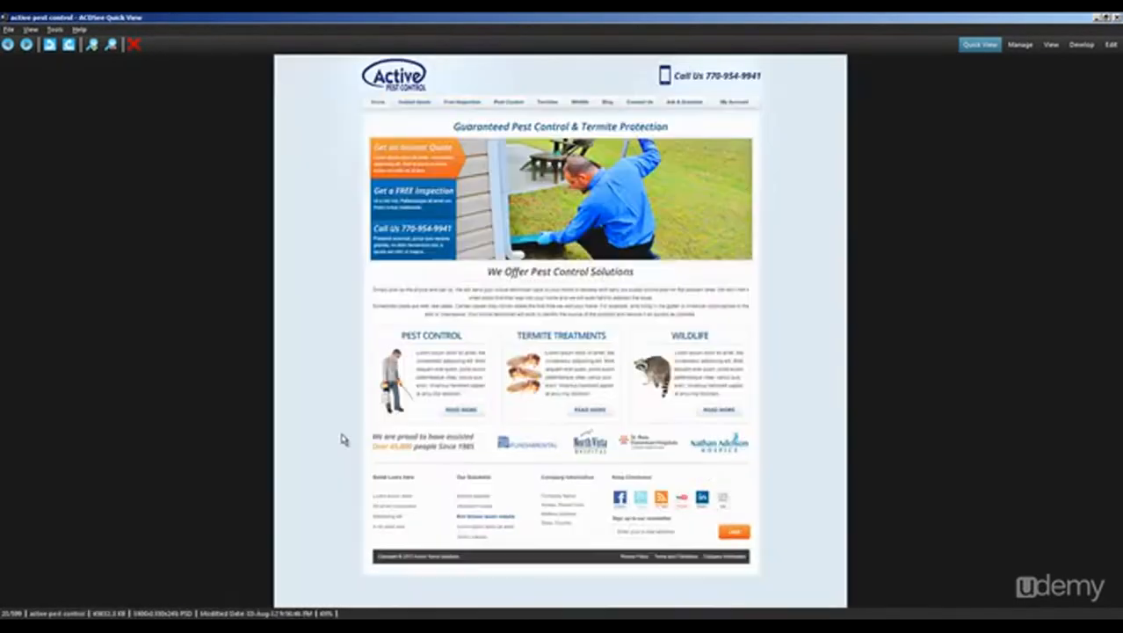
scroll(343, 437, down, 15)
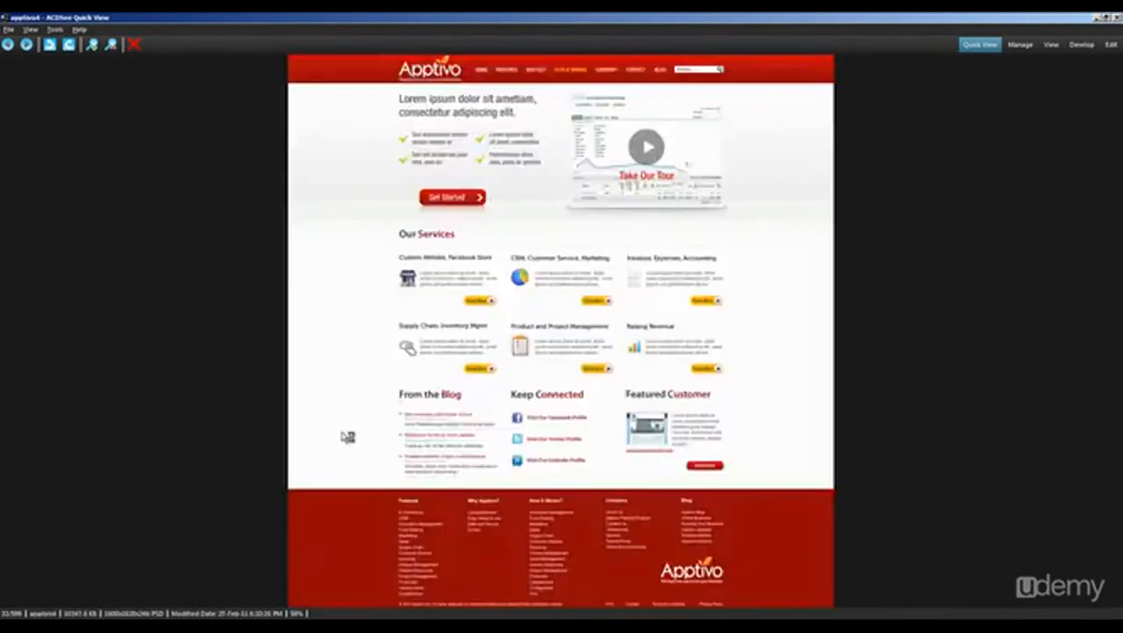
scroll(343, 437, down, 9)
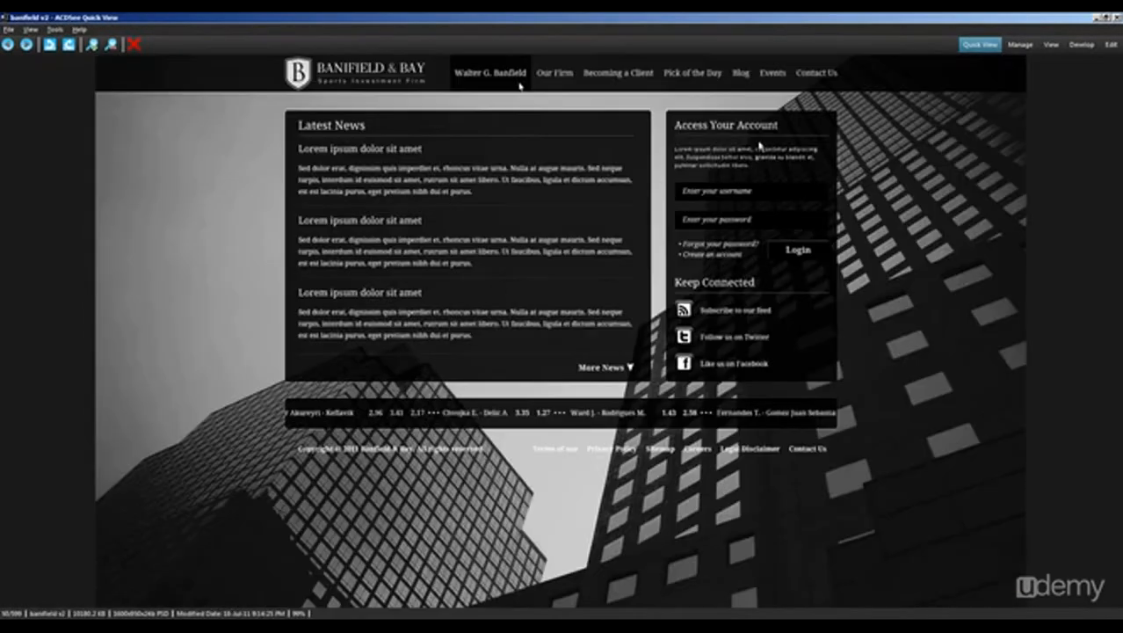
click(1117, 18)
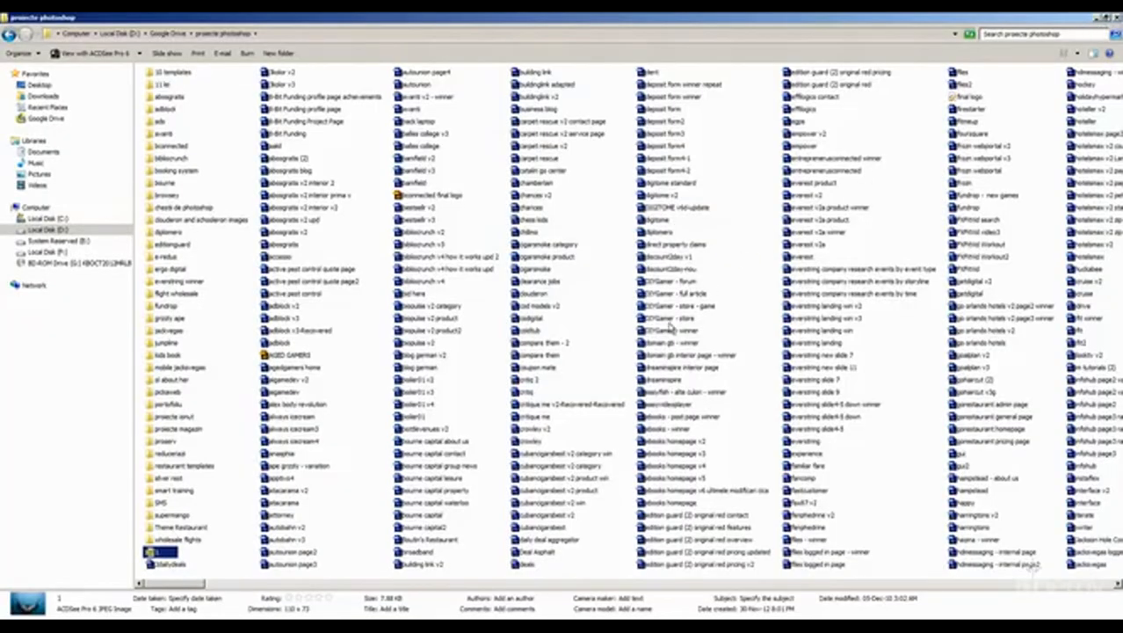
Step: Browse the icons, textures and resource folders in the utile photoshop folder, and return to the desktop
click(351, 605)
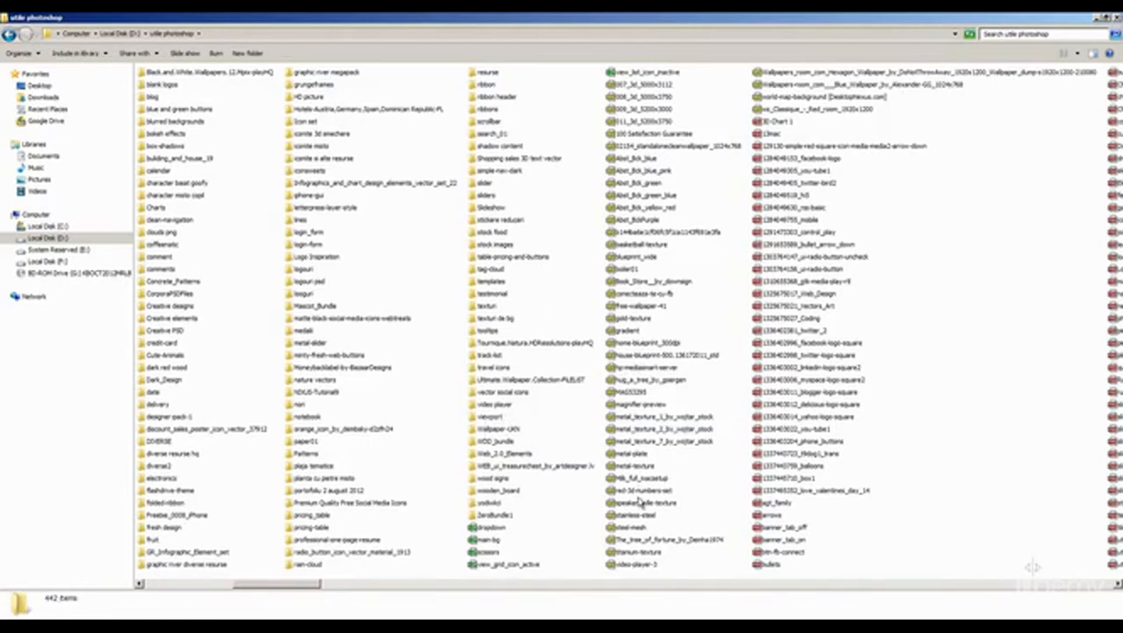
click(798, 331)
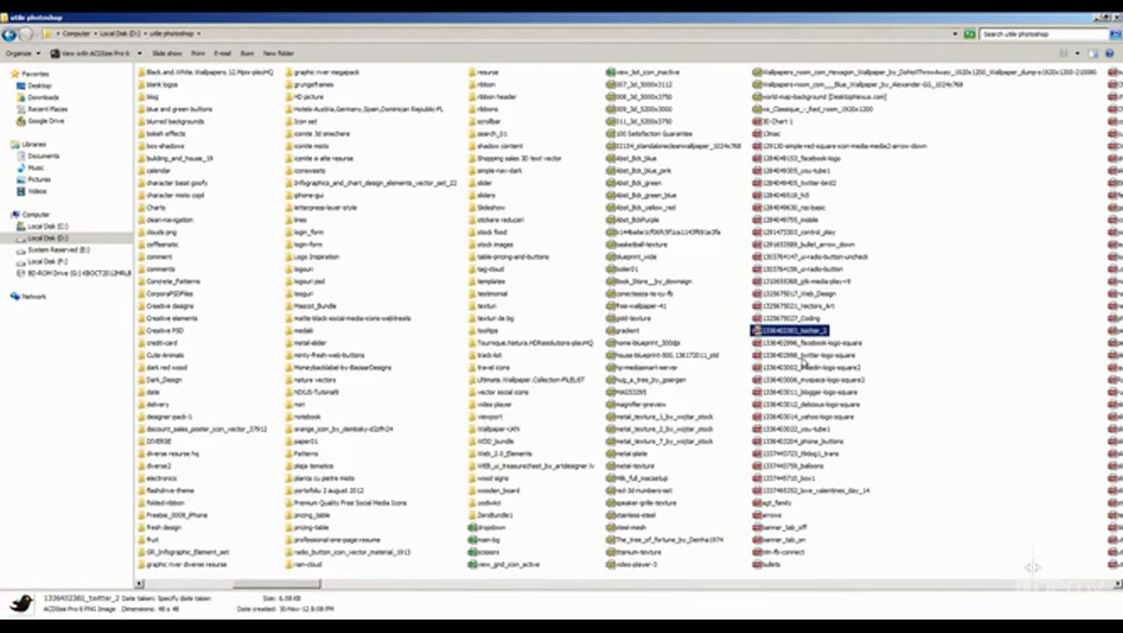
click(770, 417)
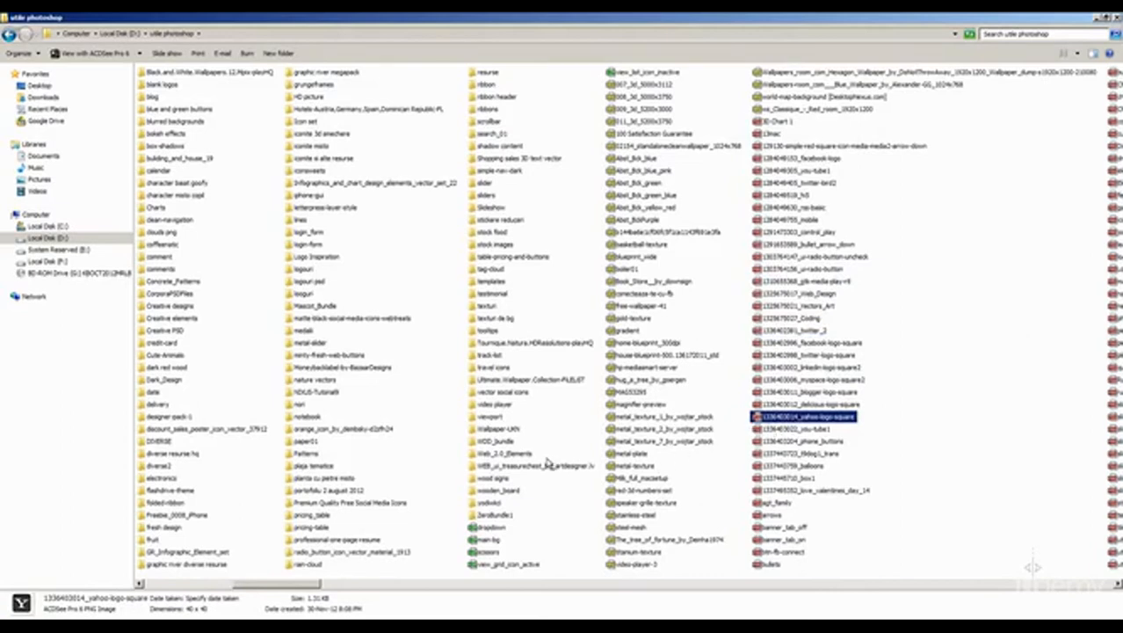
click(544, 443)
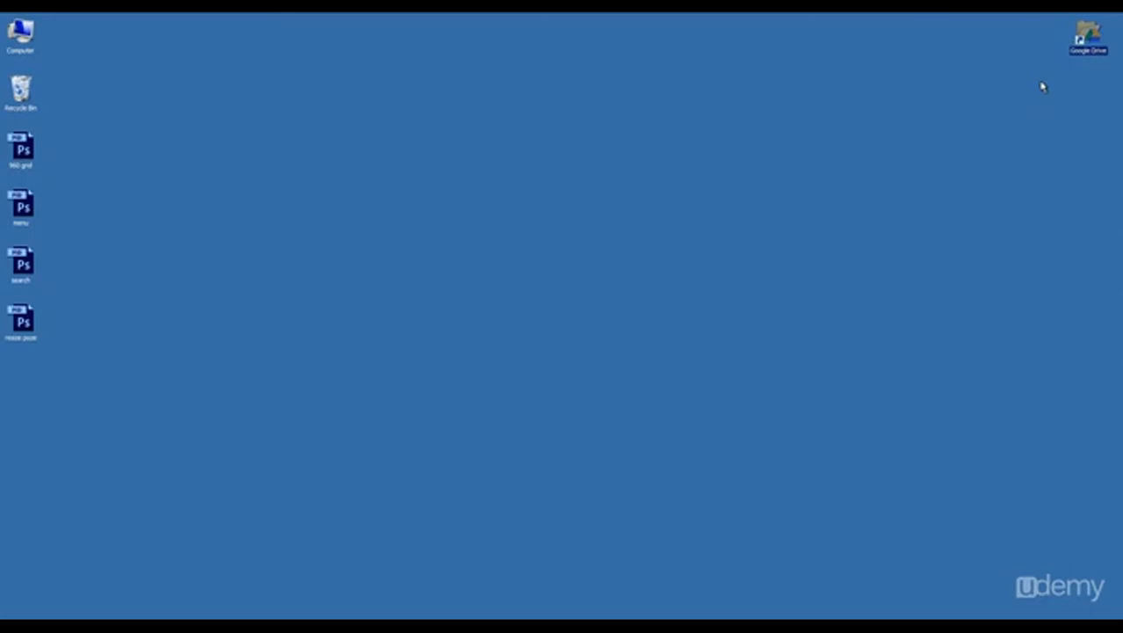
click(973, 109)
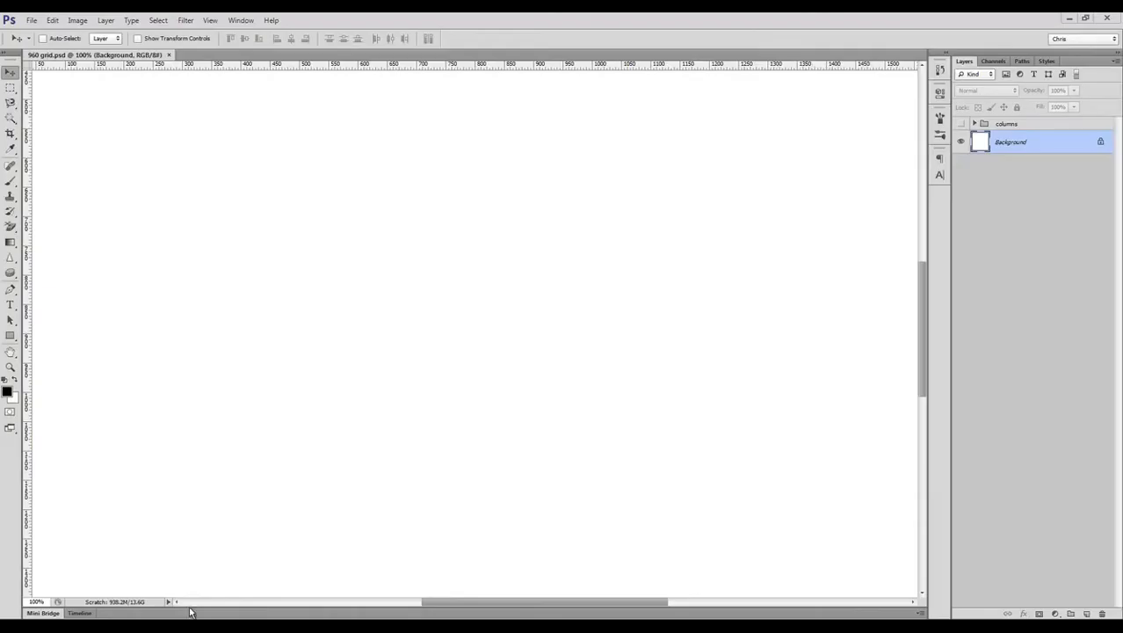
Step: Draw a black rectangle shape about 795 by 1791 px spanning the page height in the 960 grid document
key(z)
alt+click(379, 342)
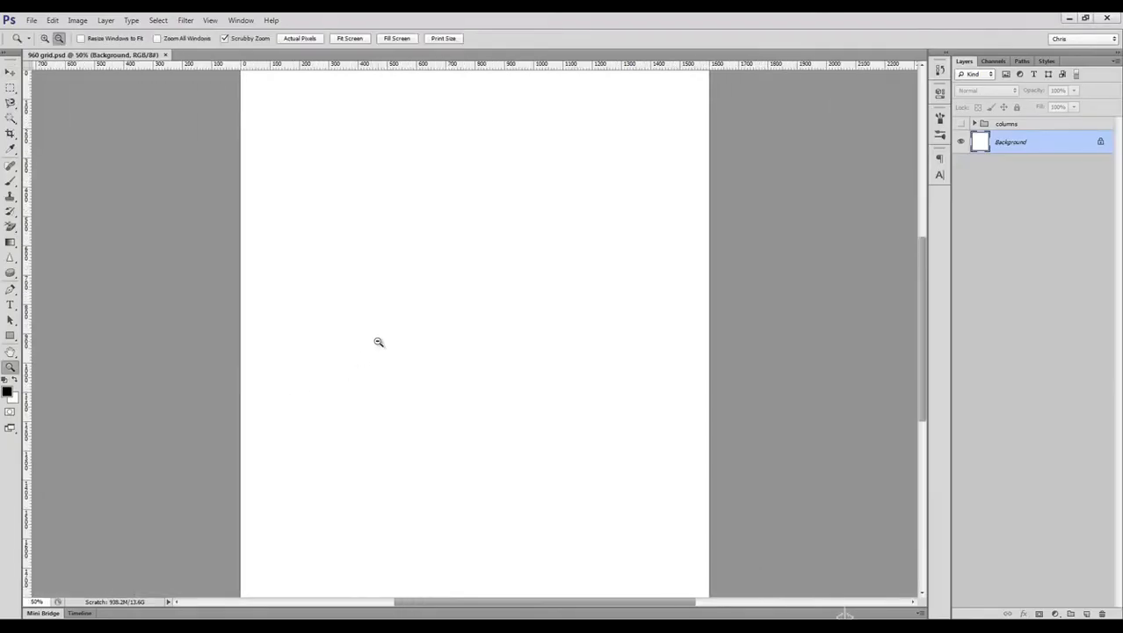
alt+click(379, 342)
key(v)
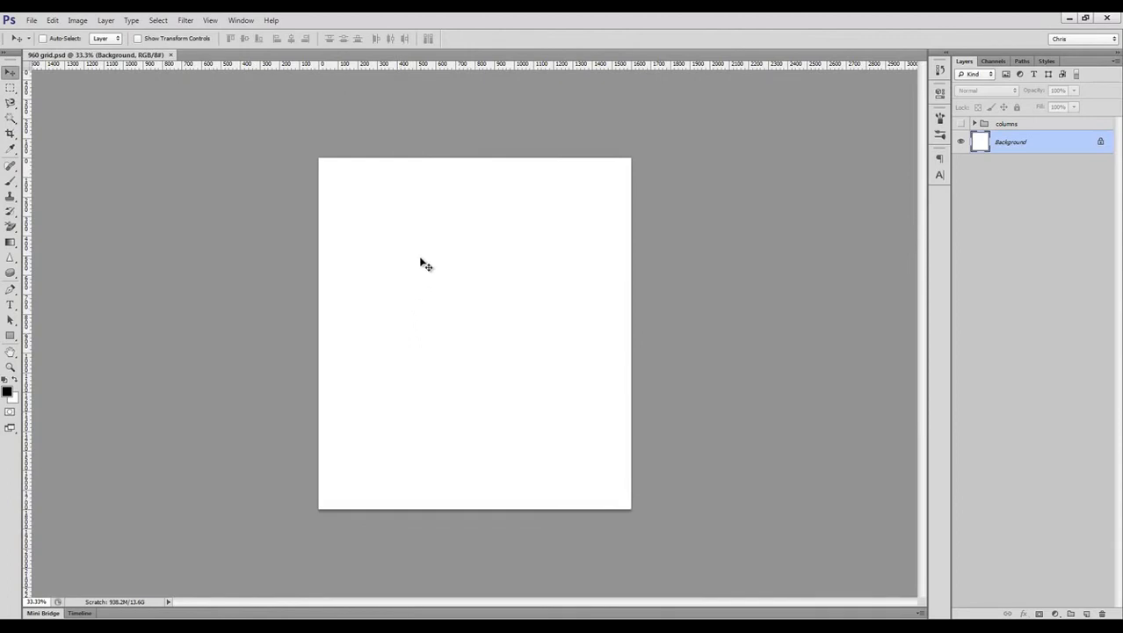
key(u)
drag(400, 161, 554, 509)
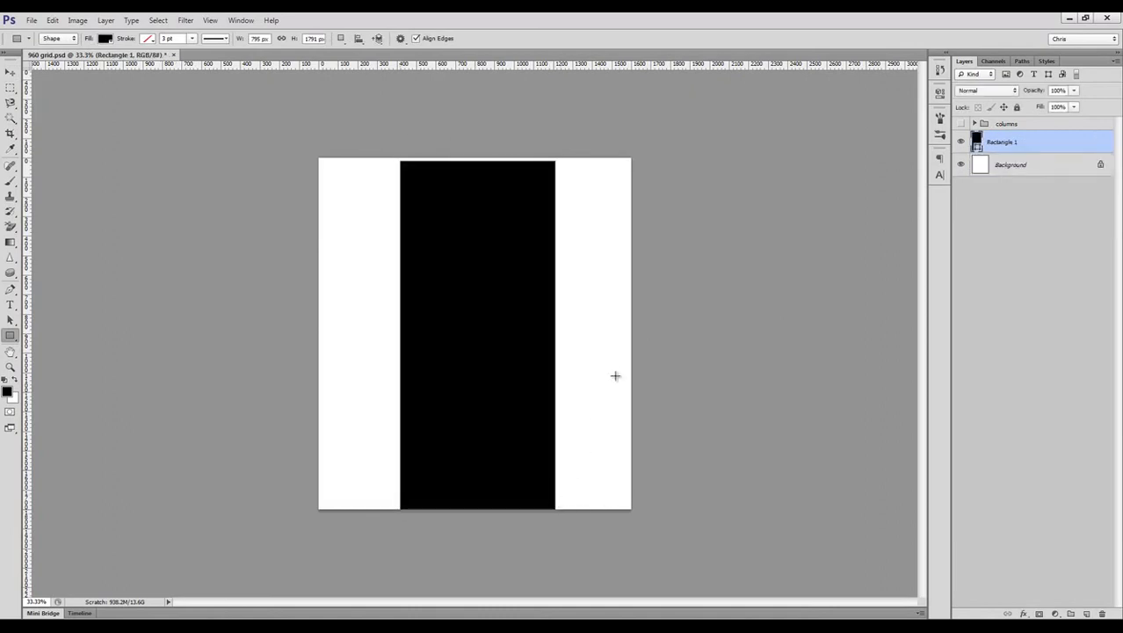
key(v)
Step: Set the canvas height to 2100 px with the anchor at top centre, so the page extends downwards
click(77, 19)
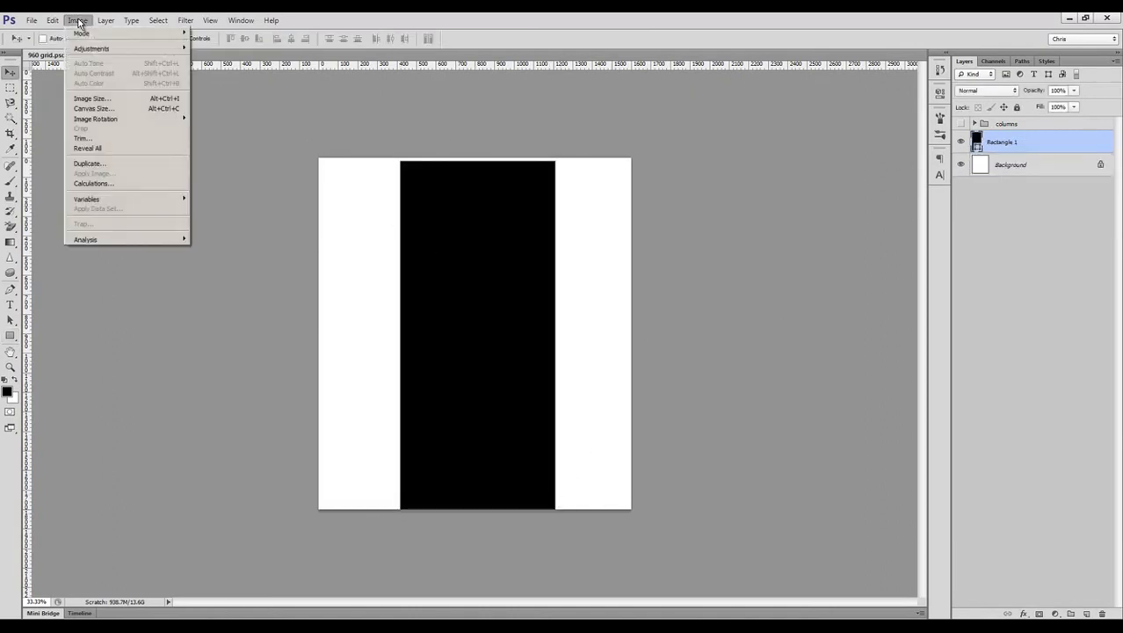
click(97, 110)
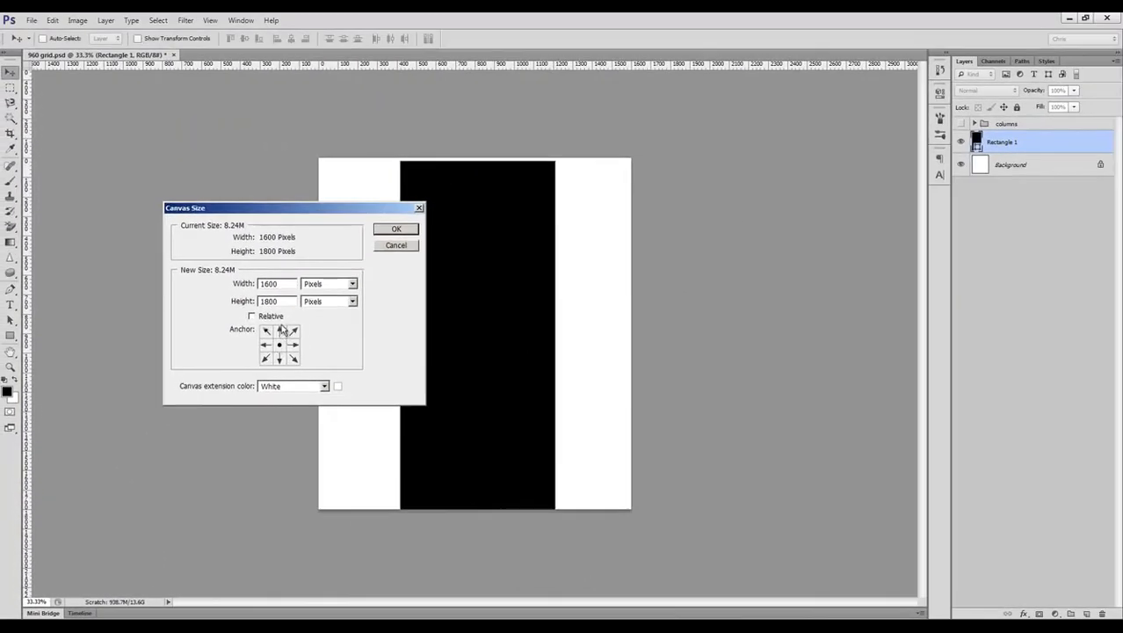
double_click(264, 301)
text(2100)
click(280, 331)
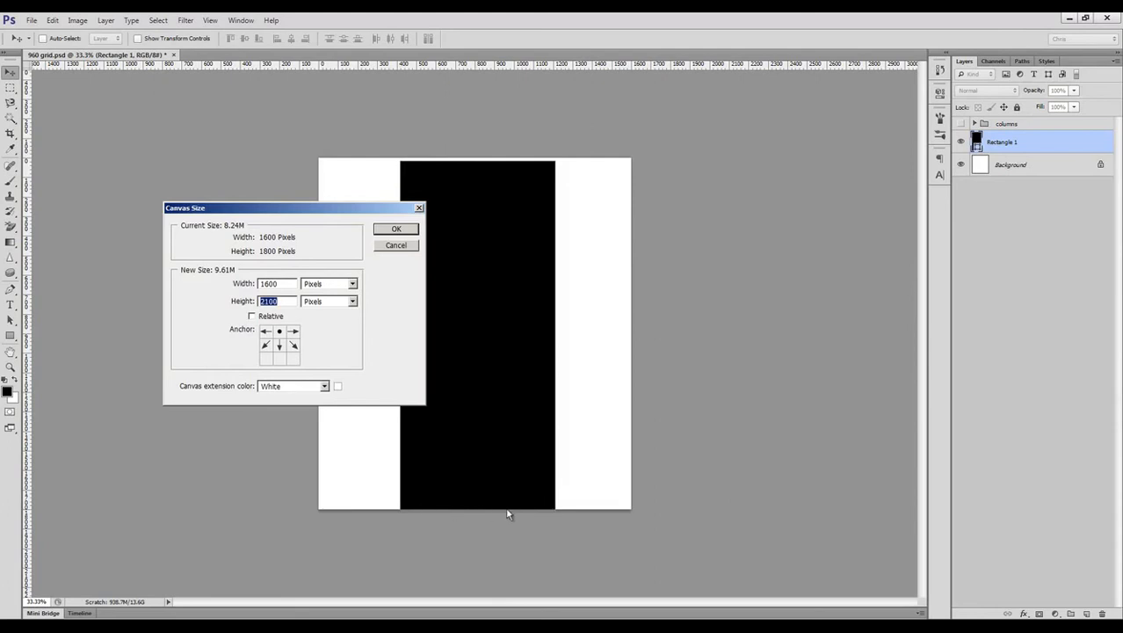
click(396, 229)
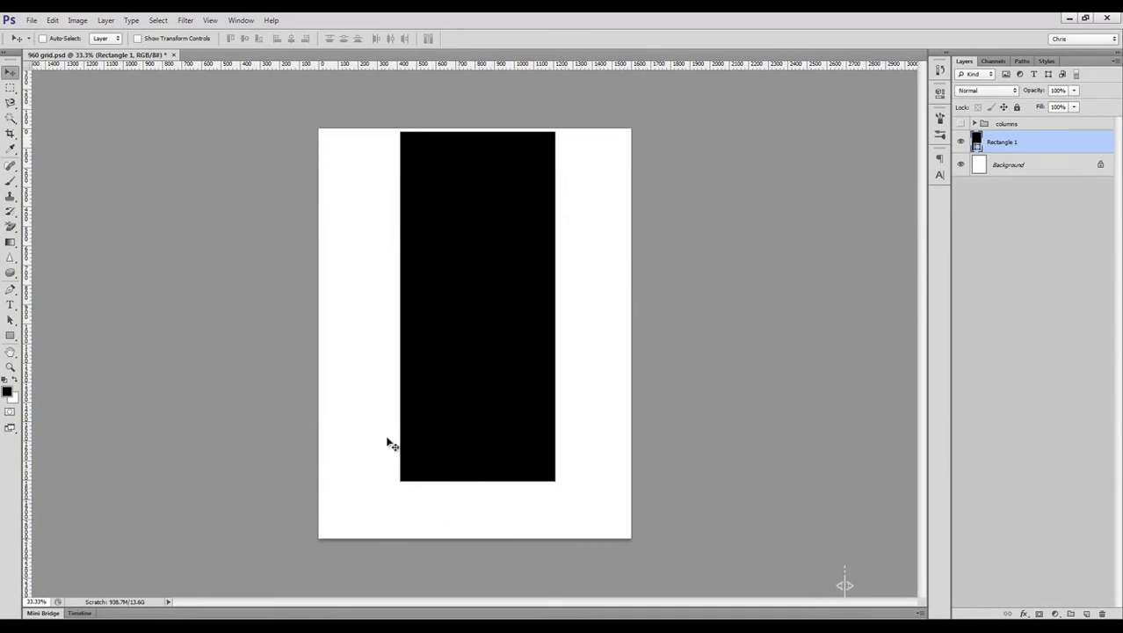
Step: Reduce the canvas height to 1800 px with the anchor at top centre
click(77, 19)
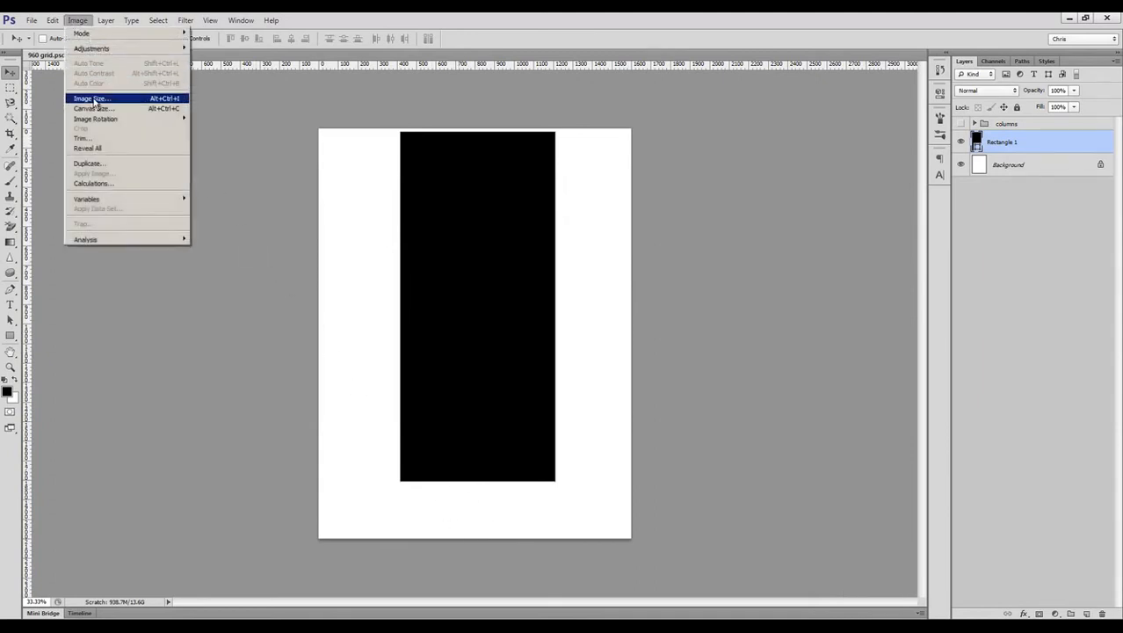
click(97, 106)
click(279, 331)
double_click(278, 300)
text(1800)
click(396, 230)
click(536, 246)
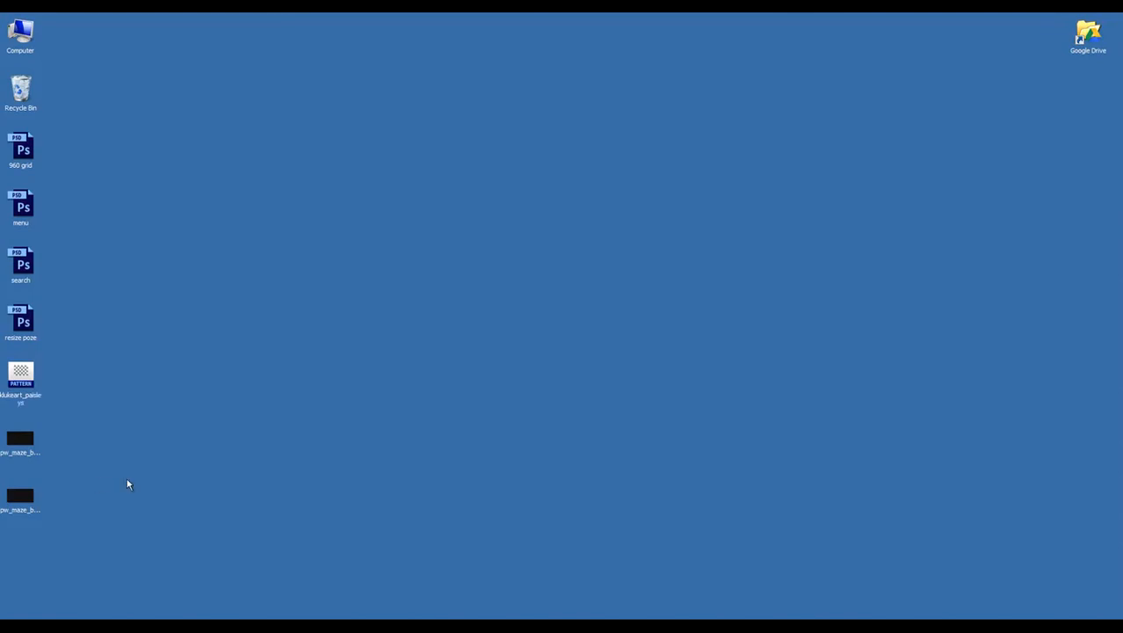
Step: Check the klukeart_paisleys pattern file on the desktop and convert the 960 grid document's Background into a regular layer
click(27, 381)
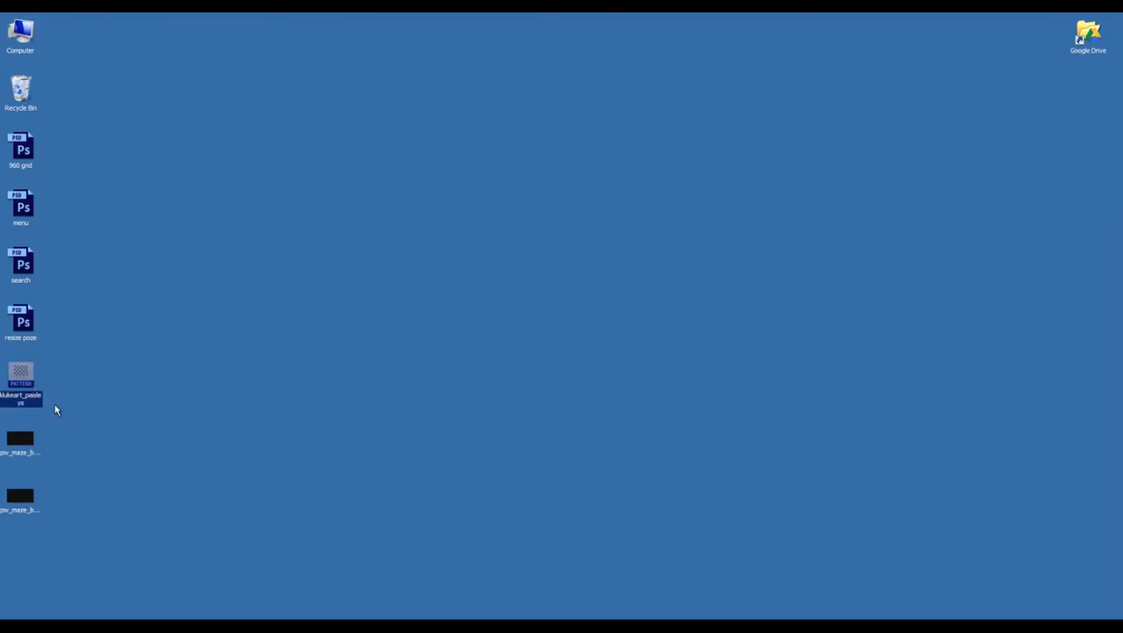
click(54, 410)
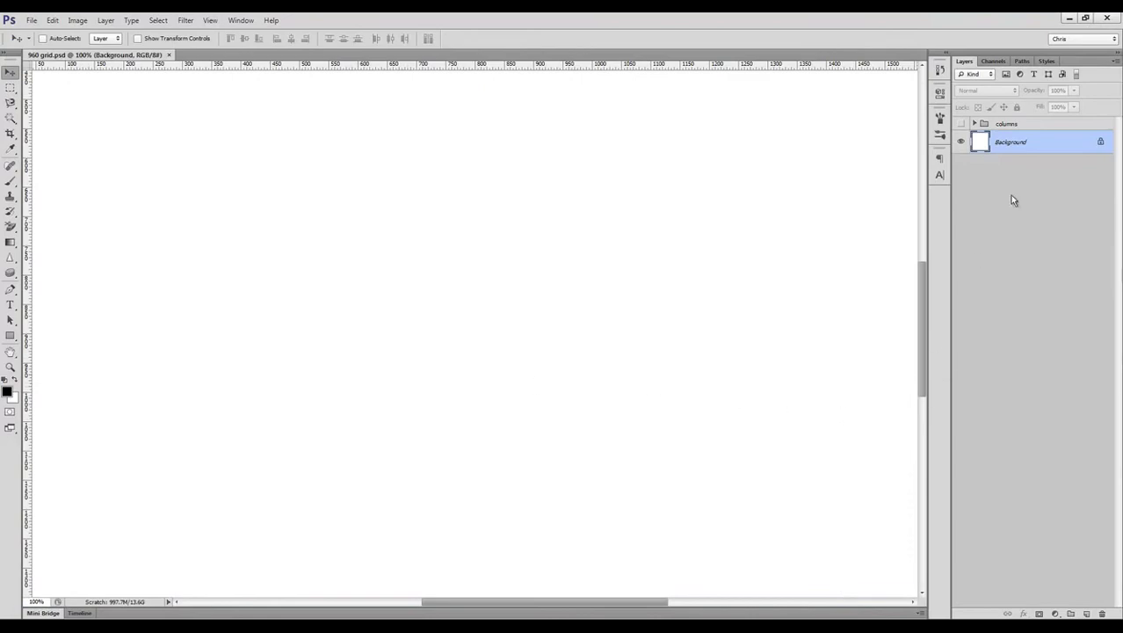
double_click(1036, 146)
key(Return)
Step: Try the paisley patterns as a Pattern Overlay on the white page layer
click(1023, 613)
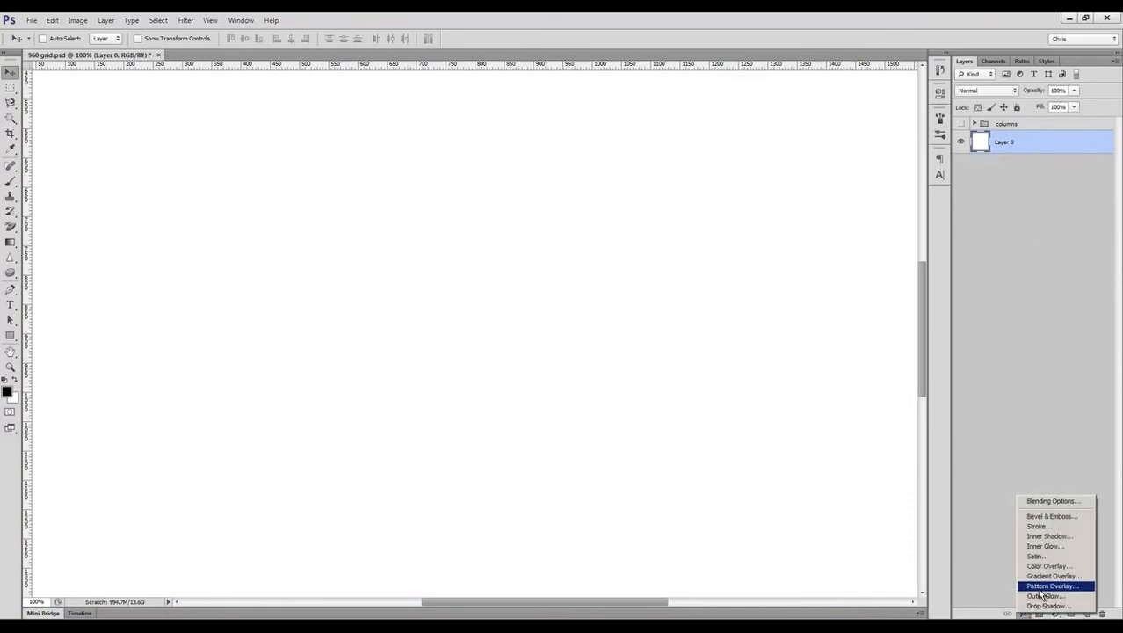
click(1052, 585)
click(931, 352)
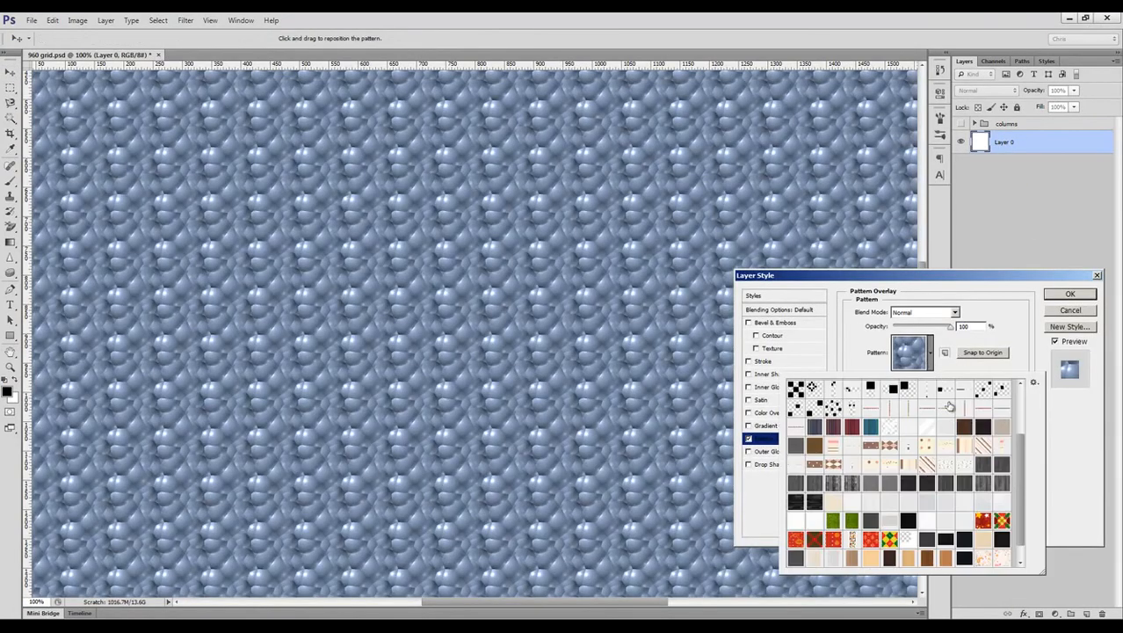
drag(1020, 469, 1025, 514)
click(999, 540)
click(983, 541)
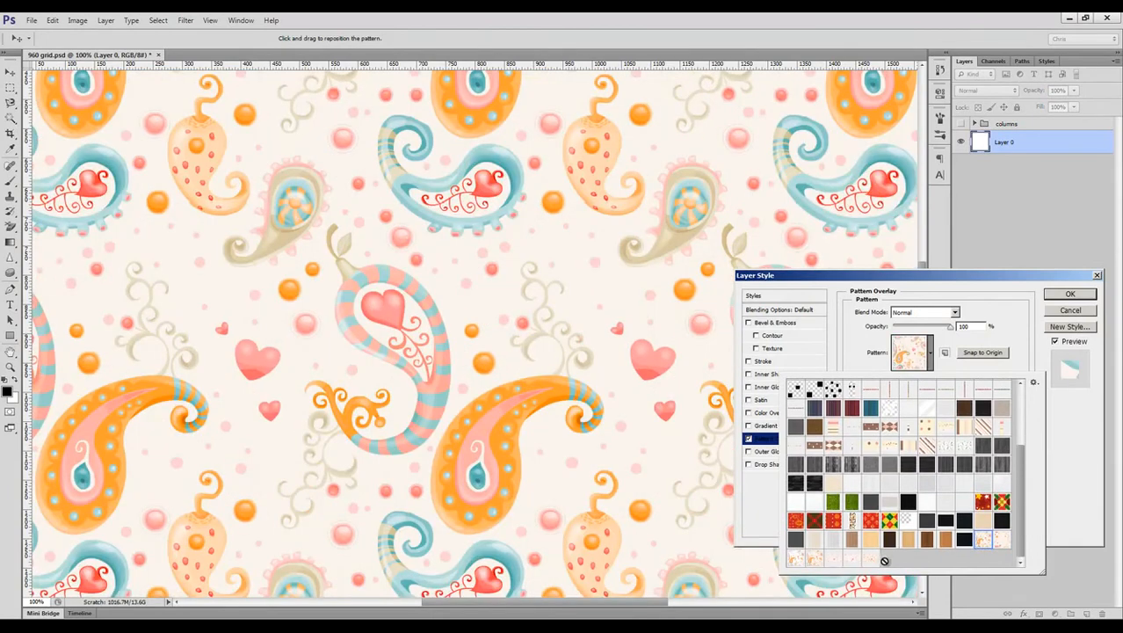
click(854, 560)
click(1062, 311)
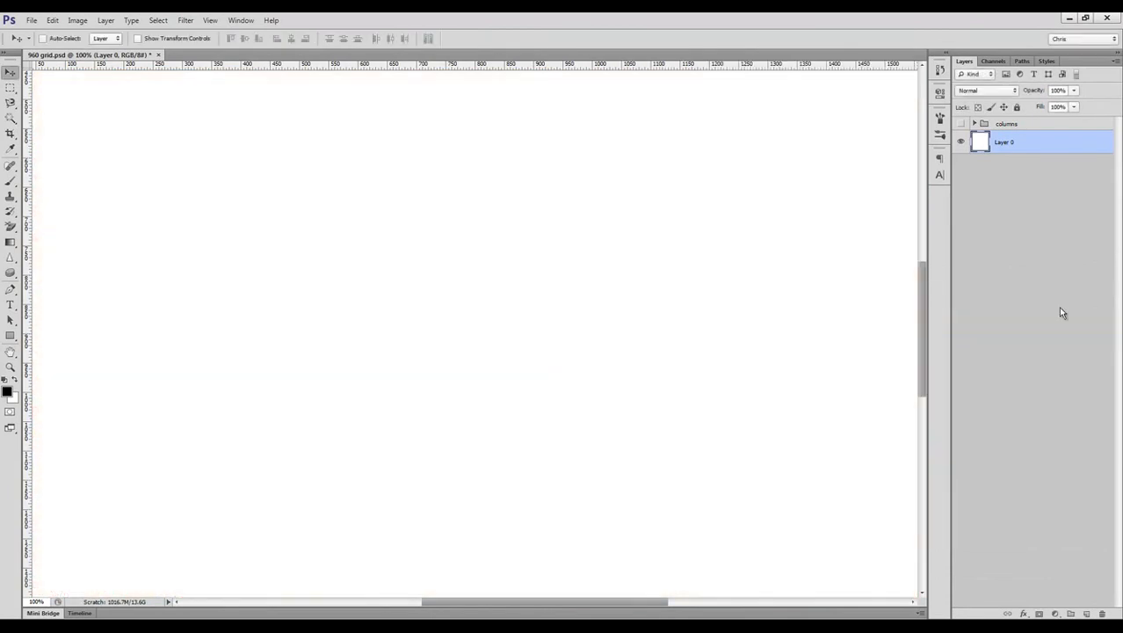
Step: Minimise Photoshop to the desktop and preview the pw_maze_black_@2X image in the image viewer
click(1069, 17)
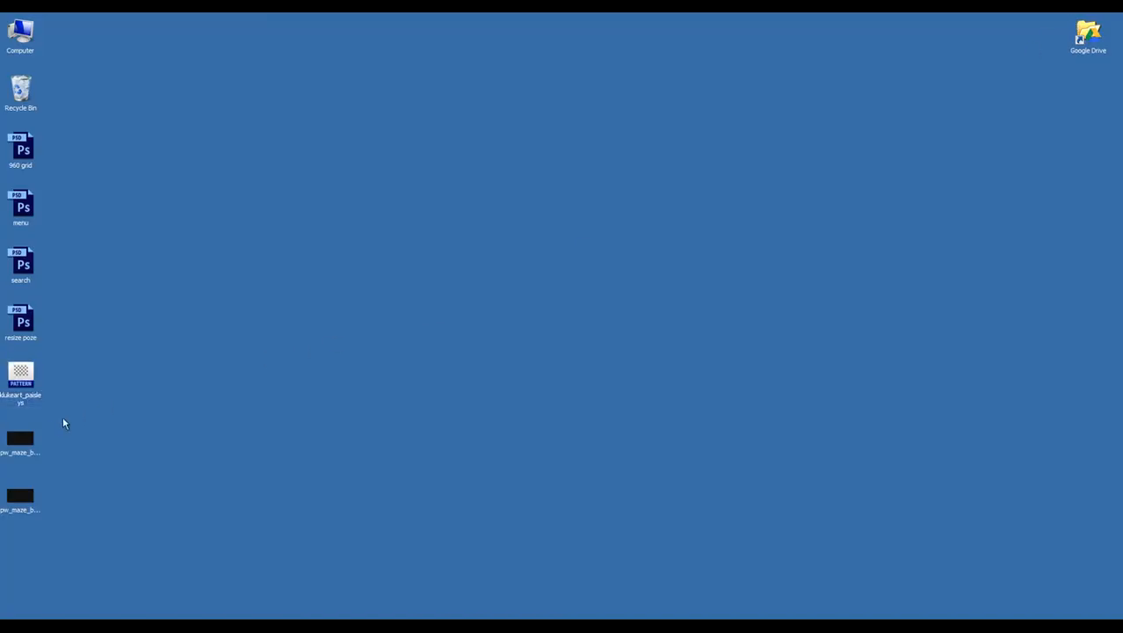
click(26, 447)
click(97, 459)
click(35, 448)
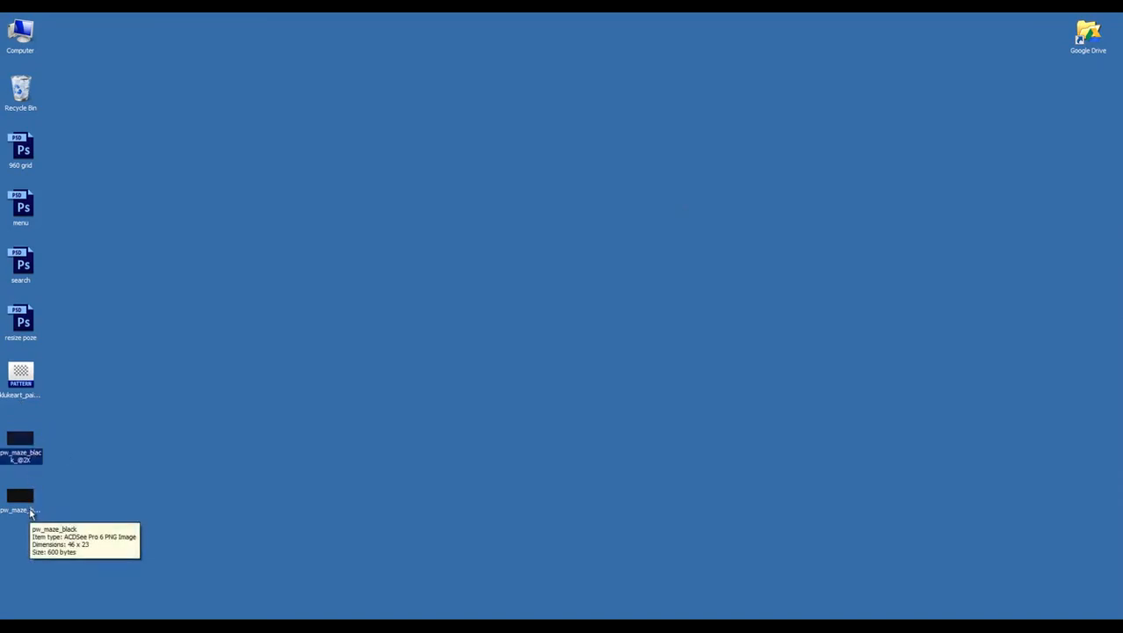
double_click(24, 455)
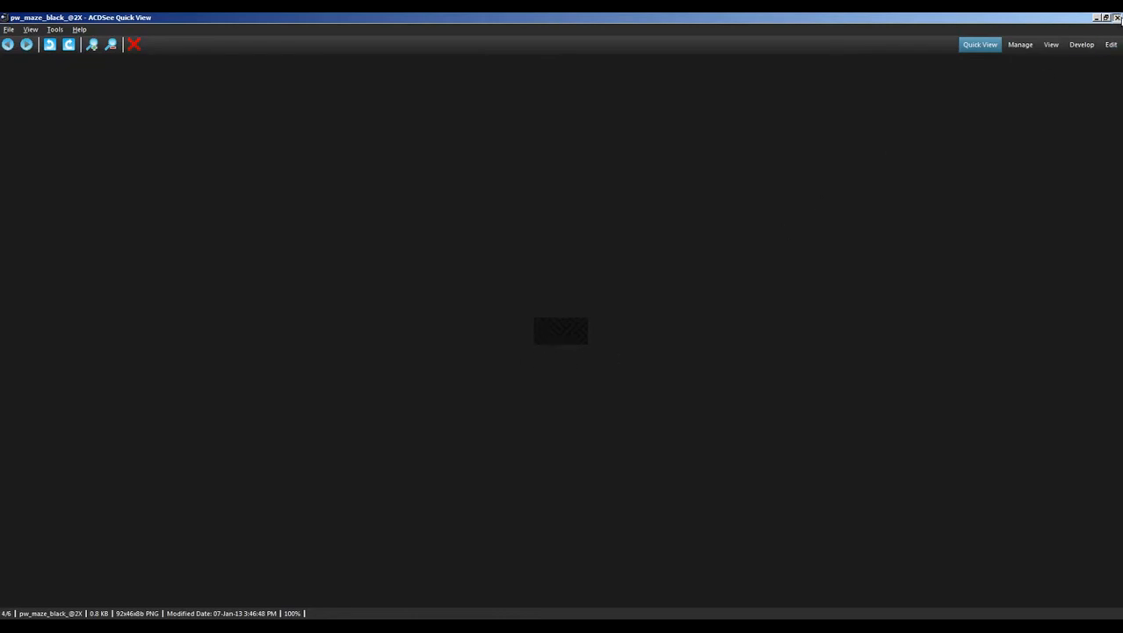
click(1116, 17)
click(642, 626)
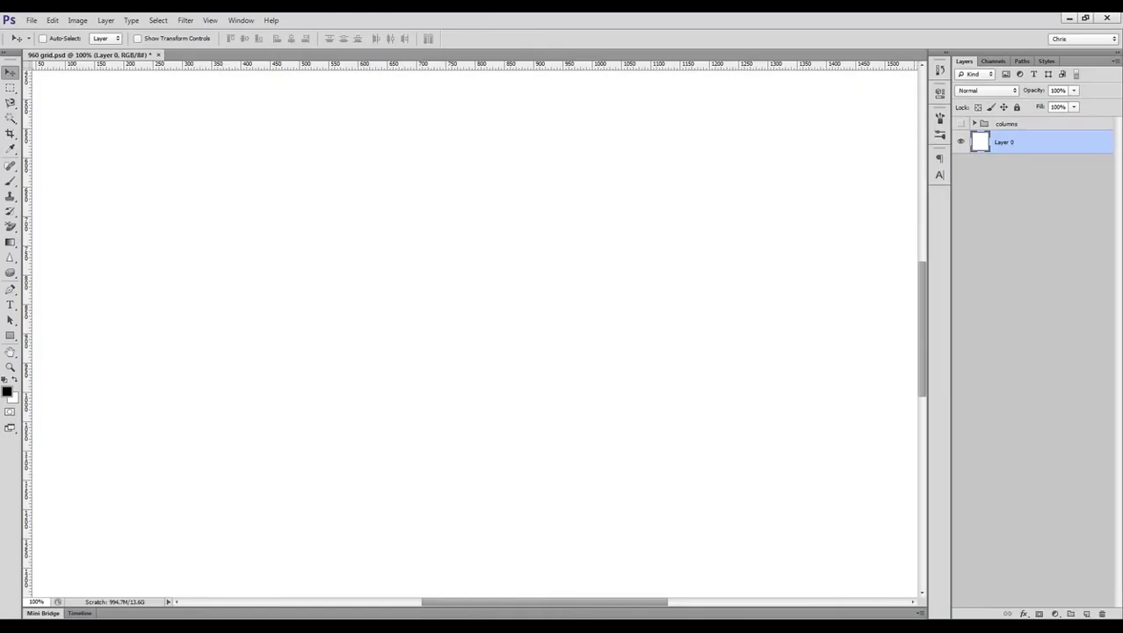
key(ctrl+o)
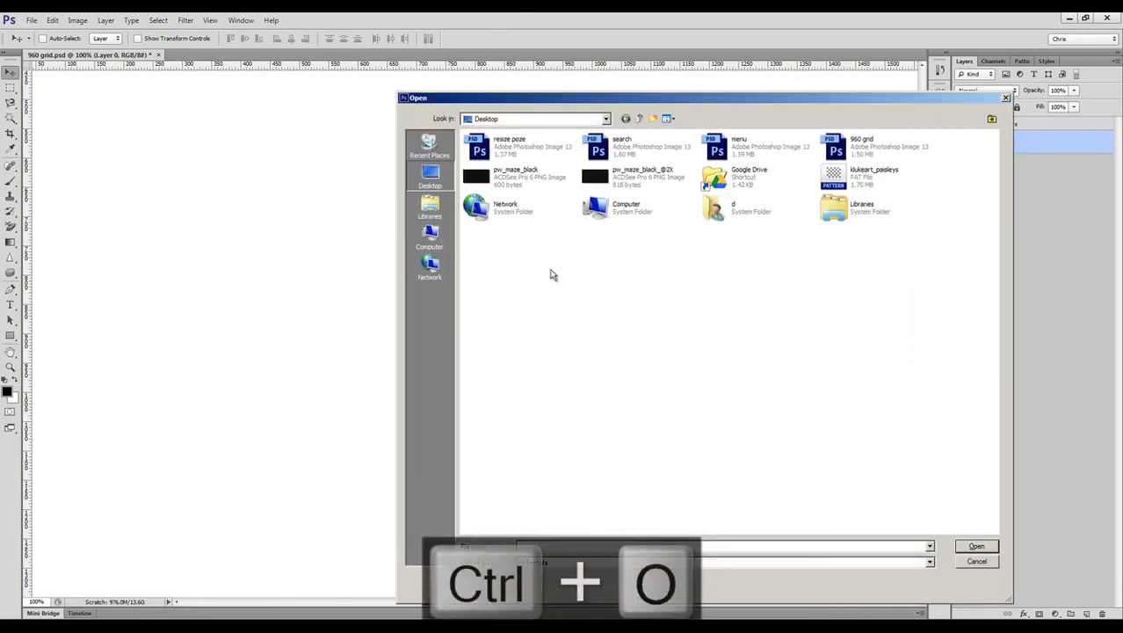
key(Escape)
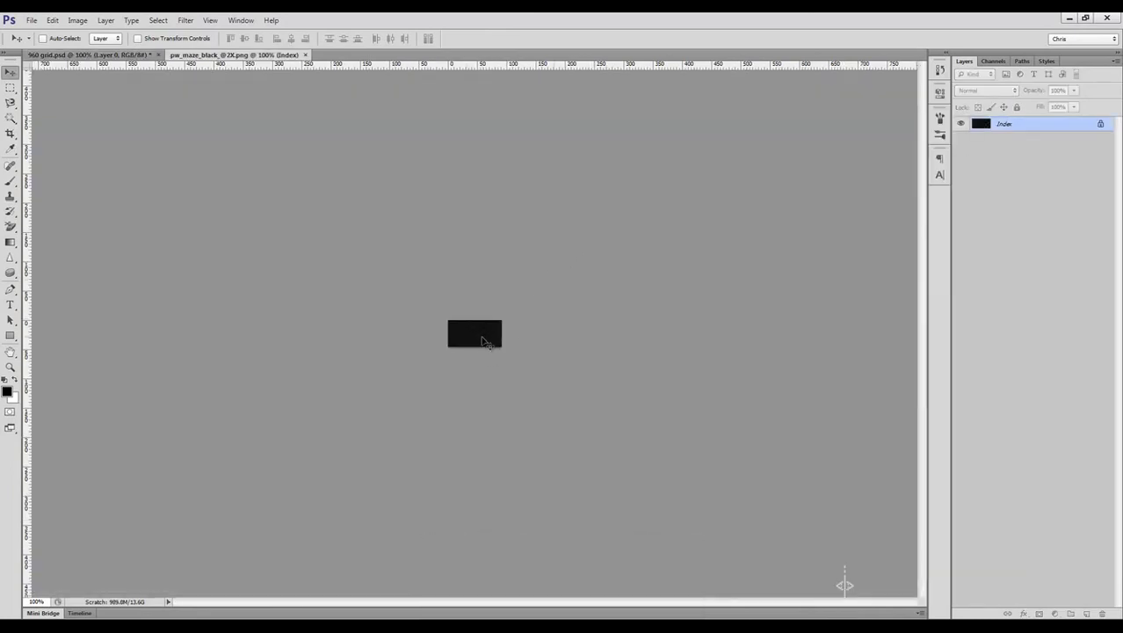
click(32, 20)
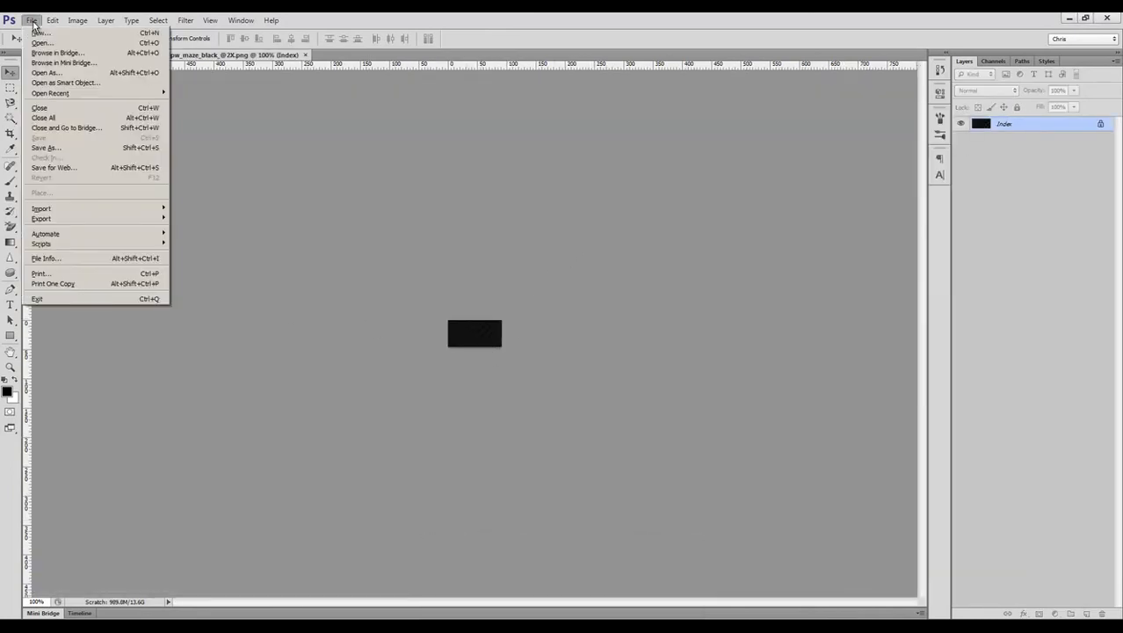
mouse_move(51, 22)
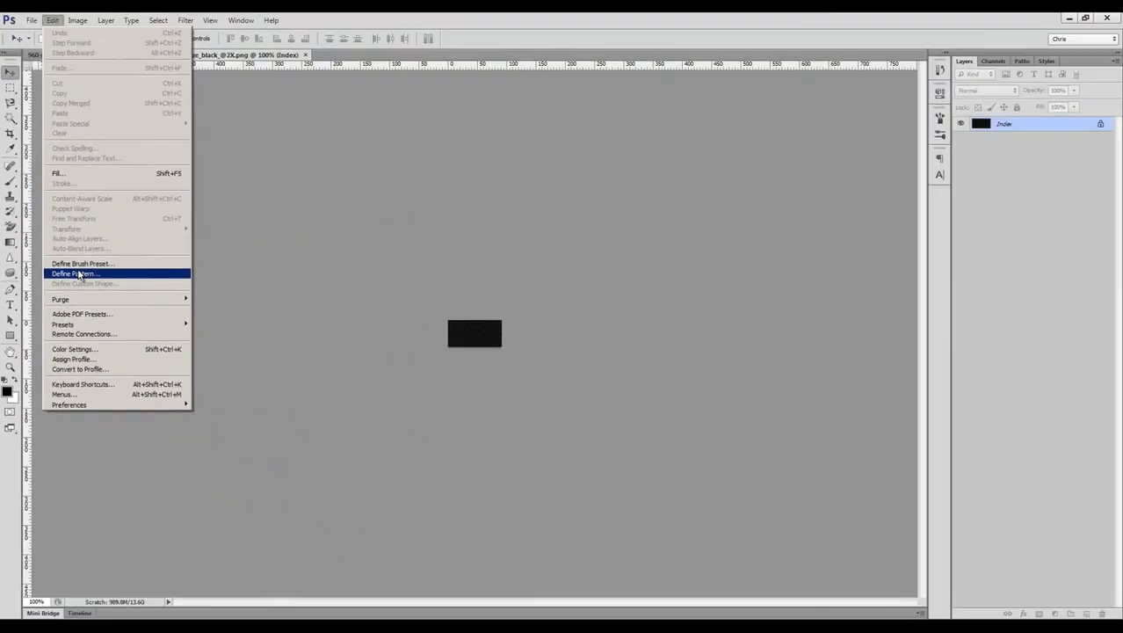
click(79, 275)
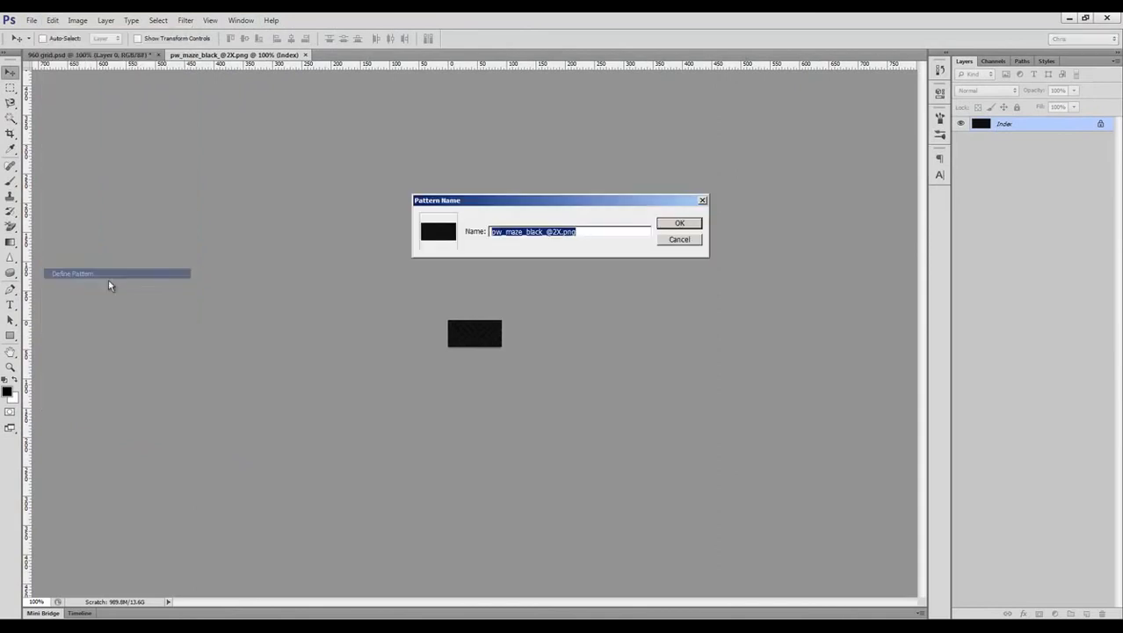
click(677, 226)
Step: Draw a rectangle about 508 by 361 px in the 960 grid document and try the new maze pattern on it as a Pattern Overlay
key(ctrl+Tab)
key(u)
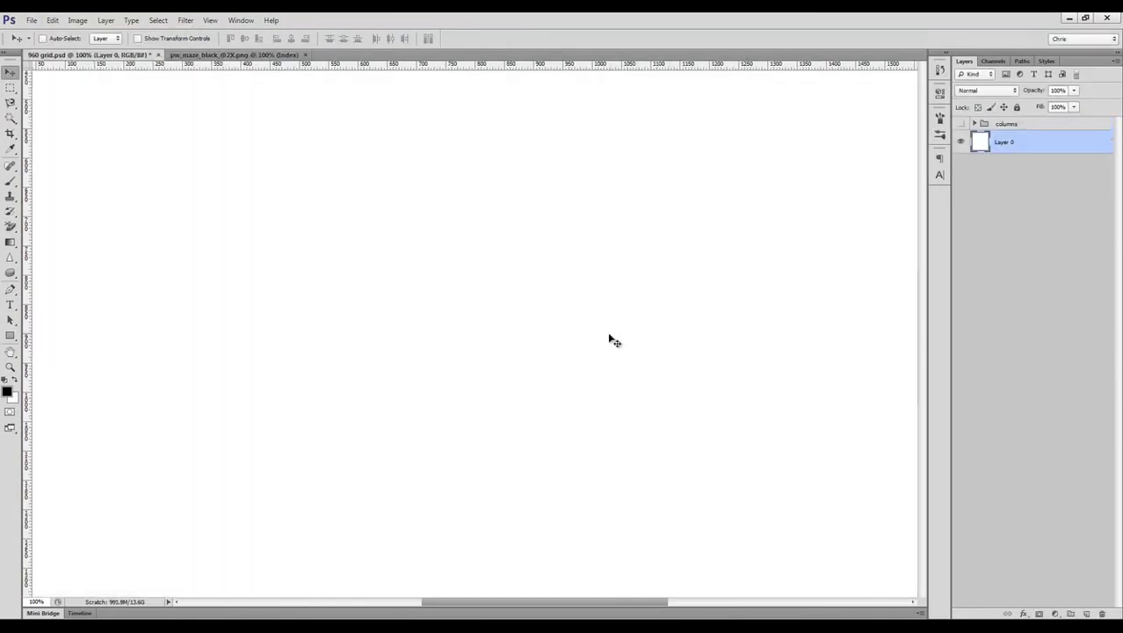
drag(282, 182, 578, 393)
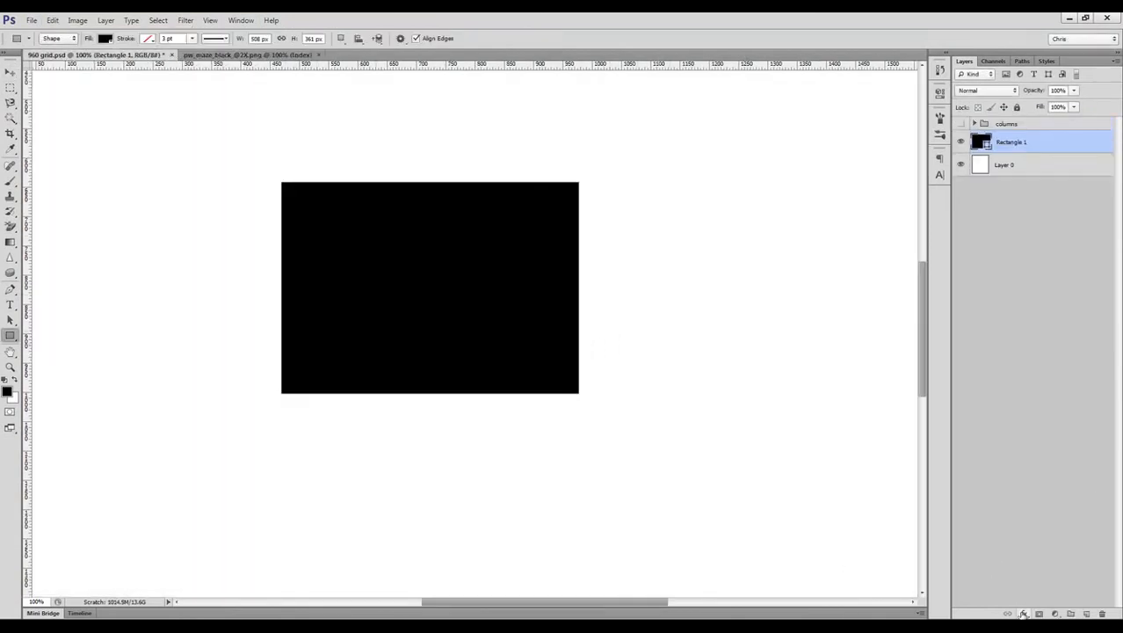
click(1022, 613)
click(1050, 585)
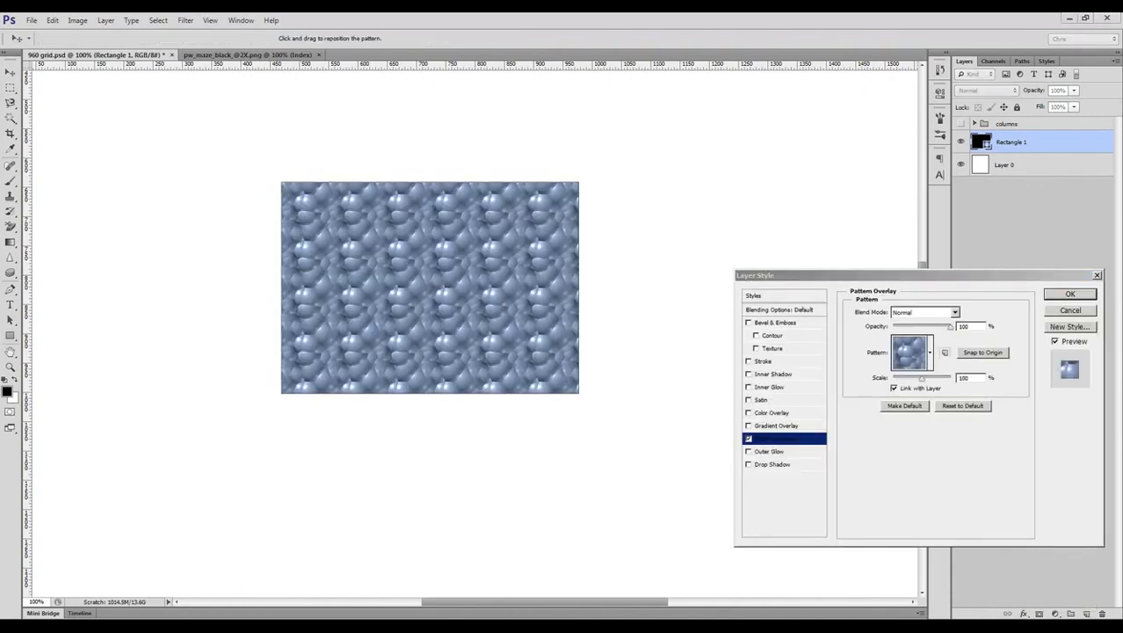
click(929, 353)
click(889, 557)
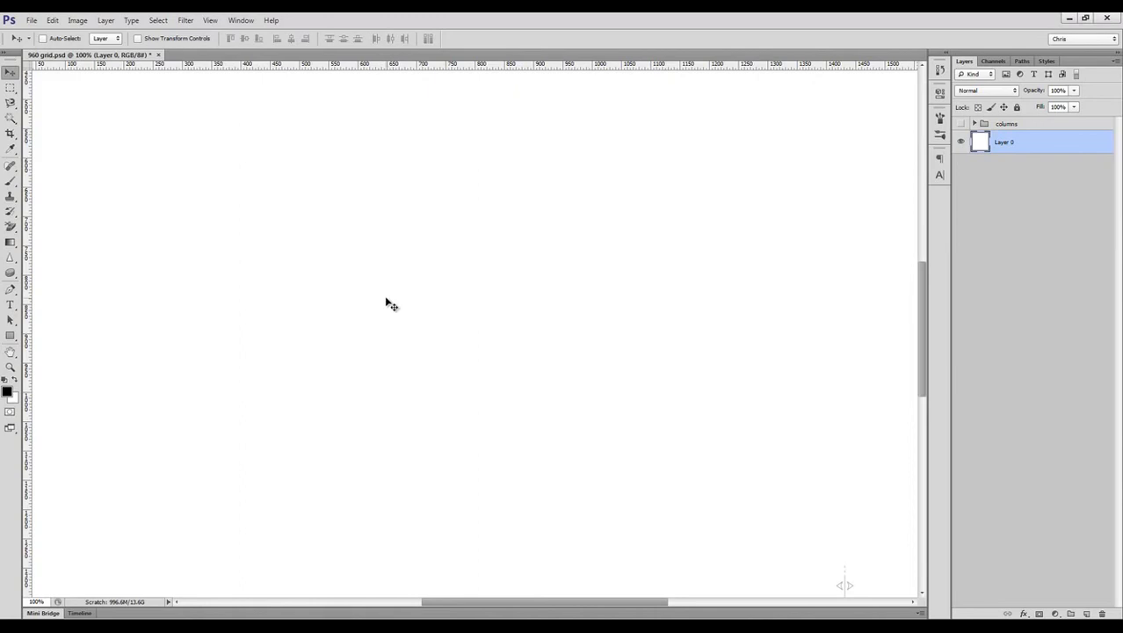
Step: Draw a black rectangle about 233 by 196 px on the white page and move it slightly lower
key(u)
drag(346, 189, 484, 300)
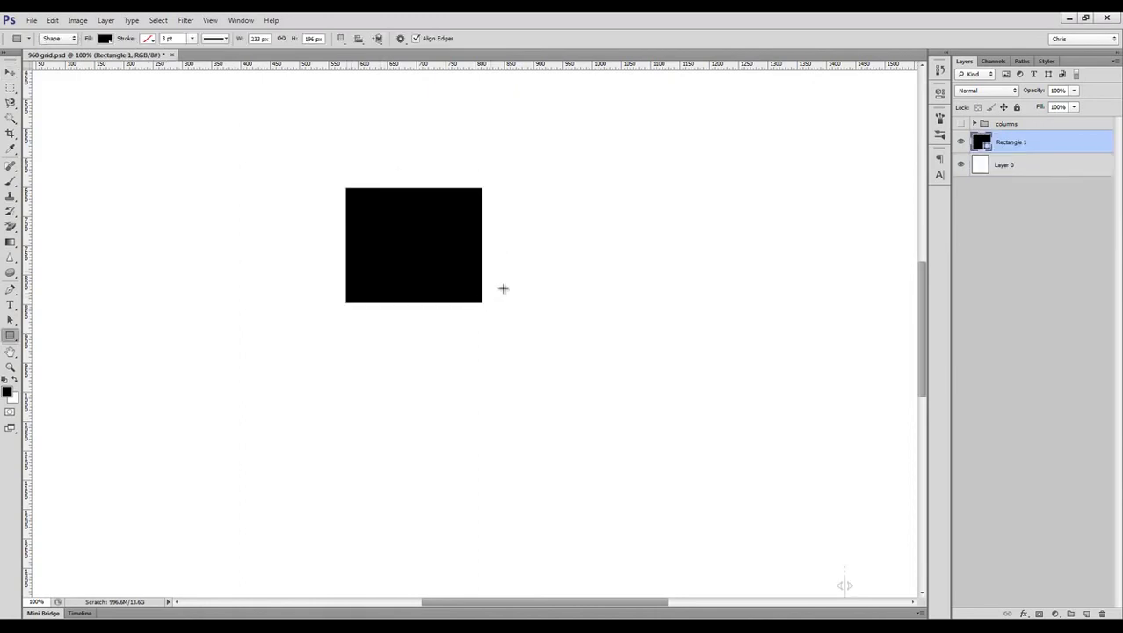
key(v)
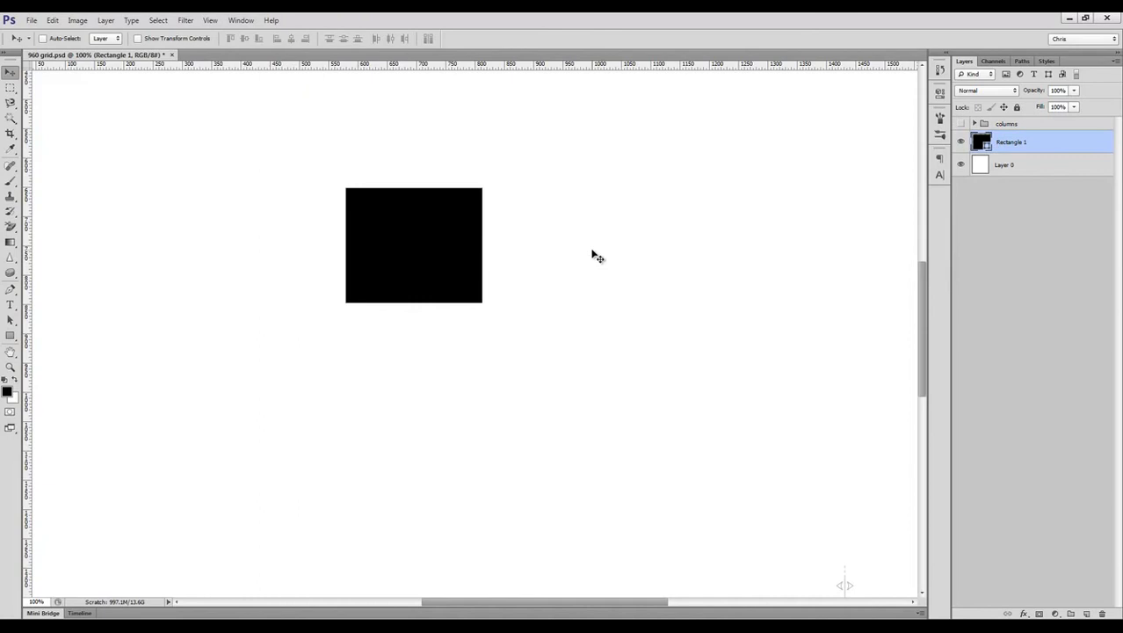
drag(451, 276, 465, 333)
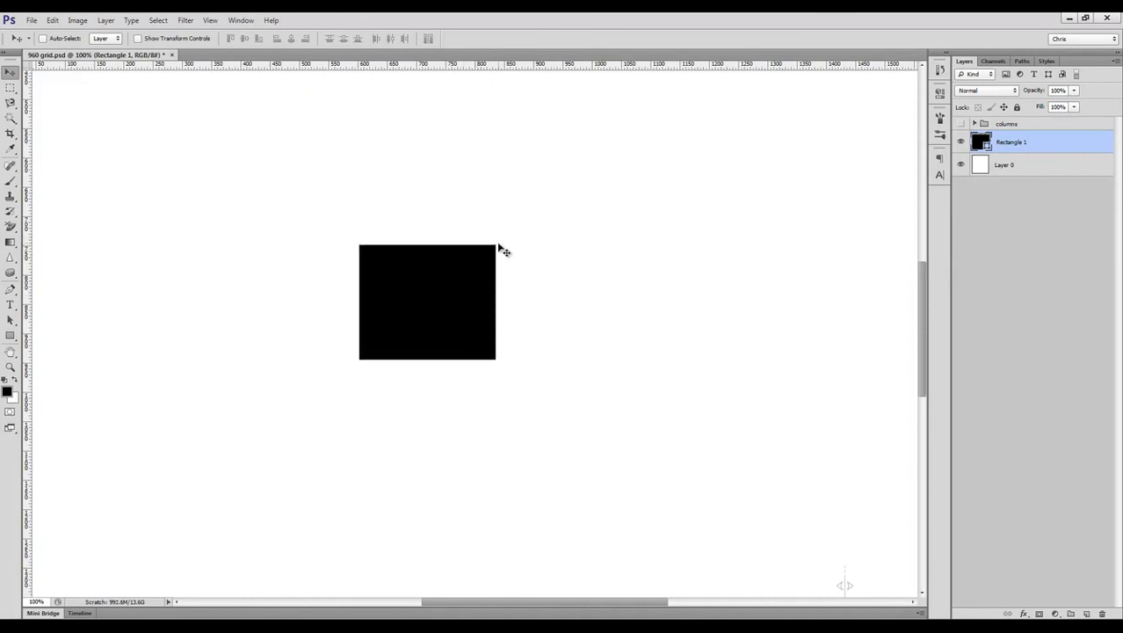
Step: Show the preset layer styles and try several on the rectangle, ending with a two-tone green one
click(241, 20)
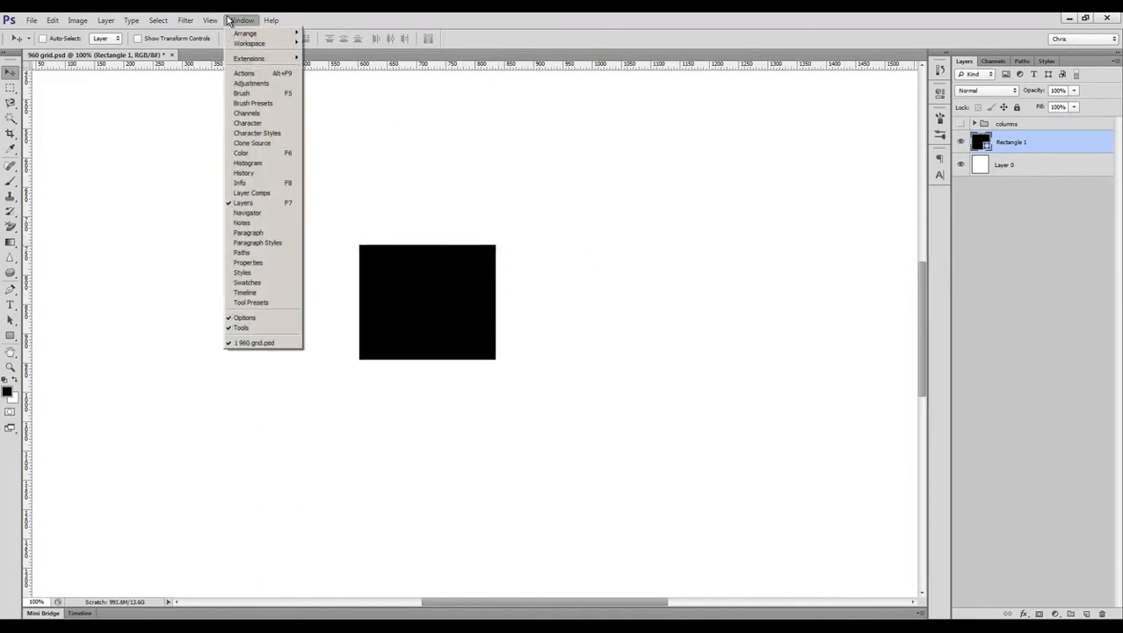
click(266, 274)
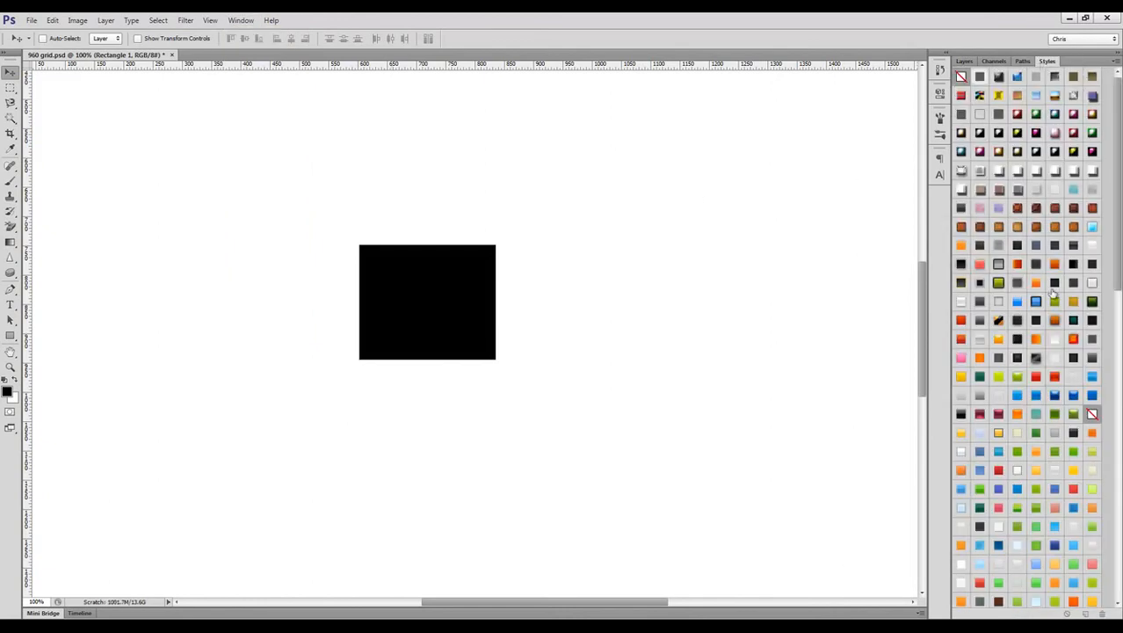
click(1036, 377)
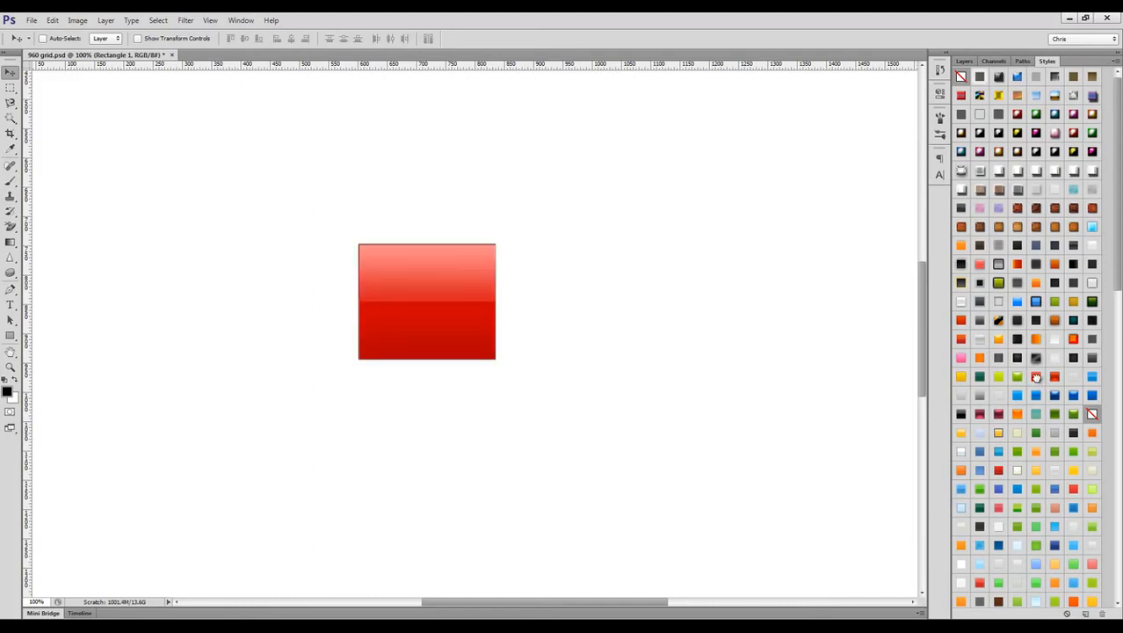
click(1036, 393)
click(1034, 414)
click(1035, 451)
click(1034, 472)
click(1054, 527)
click(1019, 527)
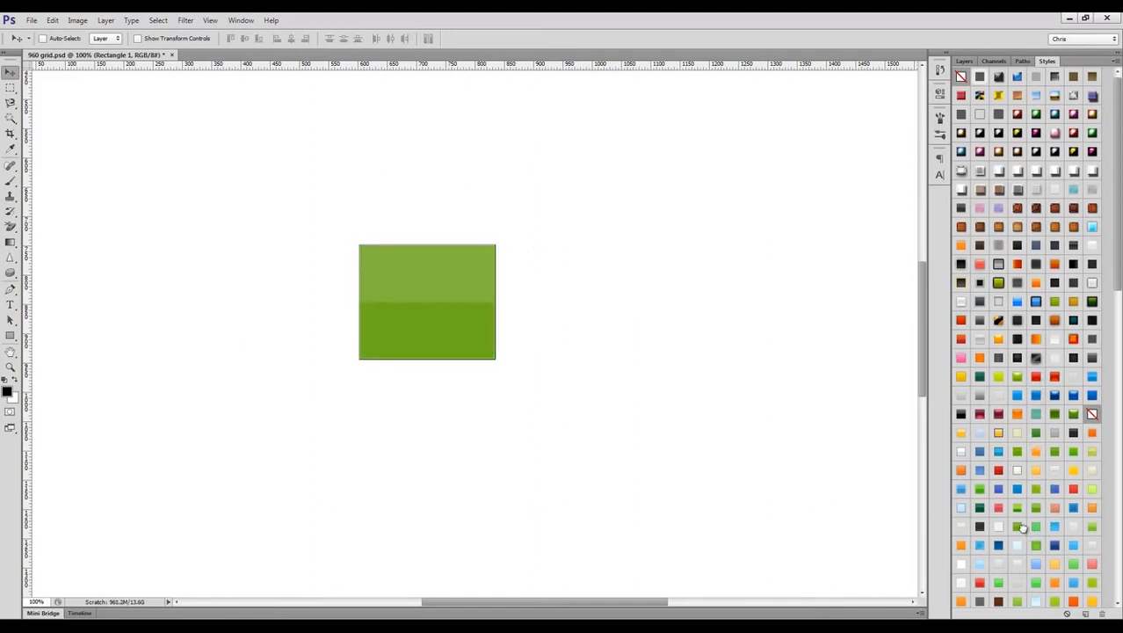
Step: Try a green preset style on a wide rounded rectangle drawn below the green rectangle, move the shape, and delete it
key(u)
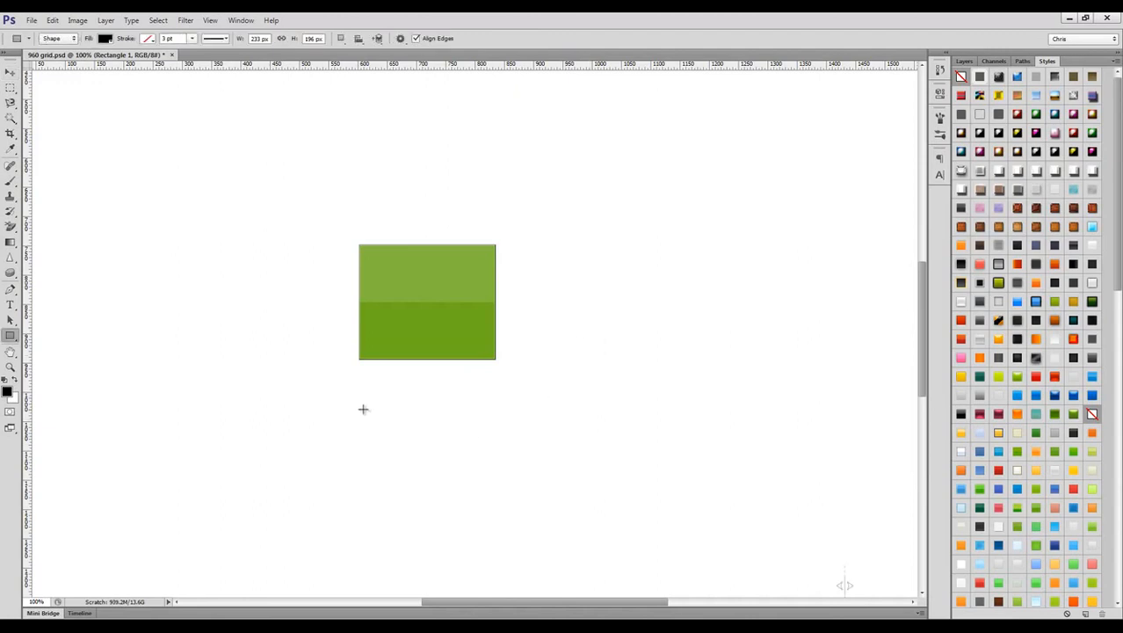
key(shift+u)
mouse_move(342, 416)
mouse_down()
mouse_move(591, 462)
mouse_move(630, 481)
mouse_up()
click(1015, 453)
key(v)
key(ctrl+shift+h)
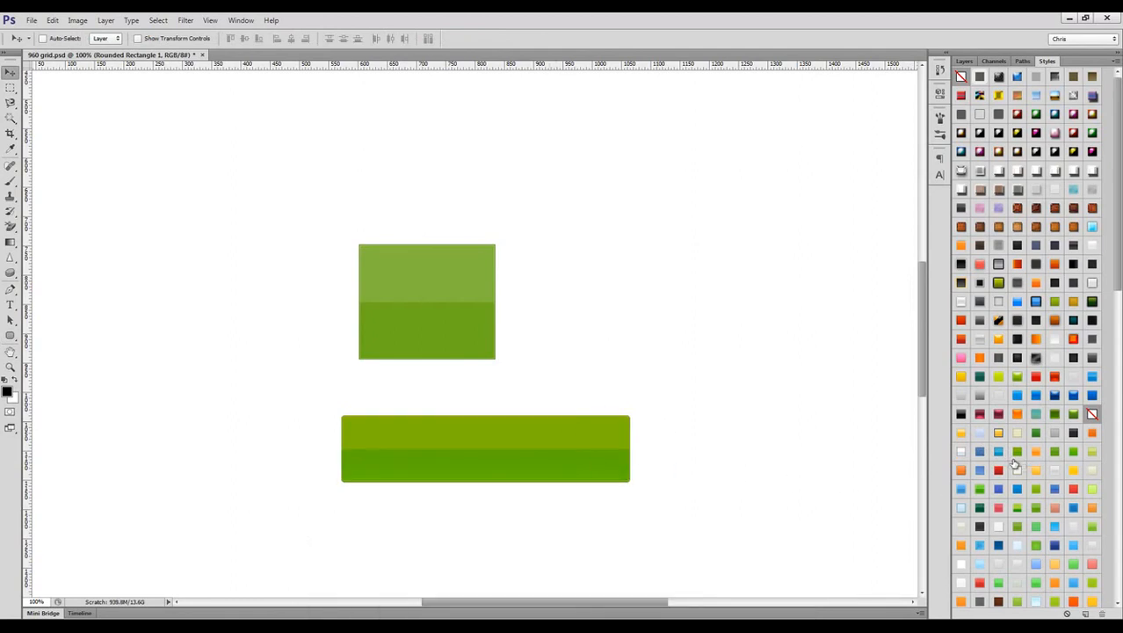
drag(583, 441, 545, 436)
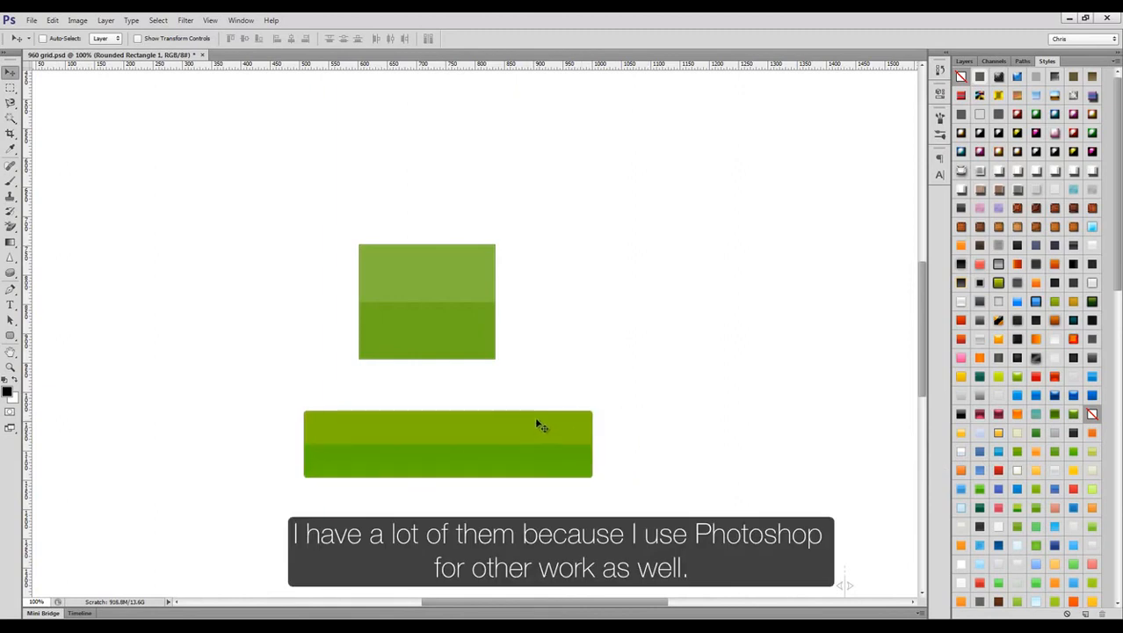
key(Delete)
Step: Draw a rounded rectangle about 190 by 117 px below the green rectangle and give it a blue Gradient Overlay
key(u)
drag(433, 397, 544, 463)
click(964, 62)
click(1024, 614)
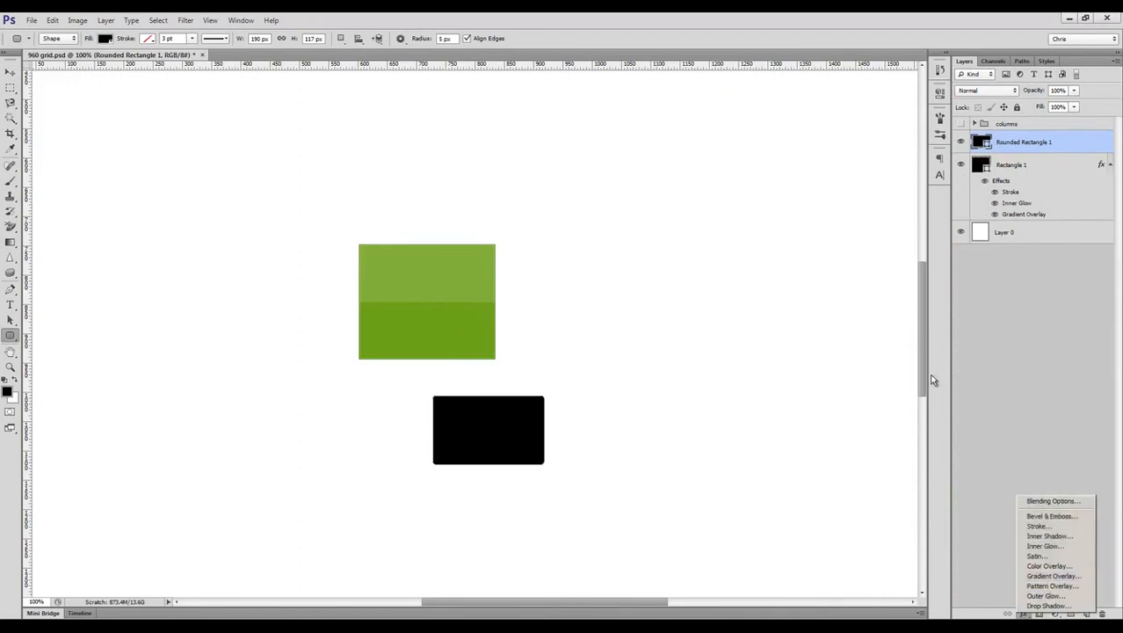
click(1051, 575)
click(926, 343)
click(945, 352)
double_click(678, 526)
mouse_move(856, 349)
mouse_down()
mouse_move(862, 317)
mouse_move(882, 314)
mouse_up()
click(1005, 299)
click(1088, 207)
click(971, 340)
Step: Add a Stroke effect to the rounded rectangle in a darker blue based on its own fill colour
click(765, 362)
click(880, 392)
click(531, 421)
click(858, 349)
click(1004, 299)
Step: Add Bevel & Emboss to the rounded rectangle with an adjusted shadow colour and opacity, apply the effects, and hide the path outline
click(777, 322)
click(979, 495)
click(1004, 315)
drag(941, 510, 920, 511)
click(1069, 295)
key(ctrl+shift+h)
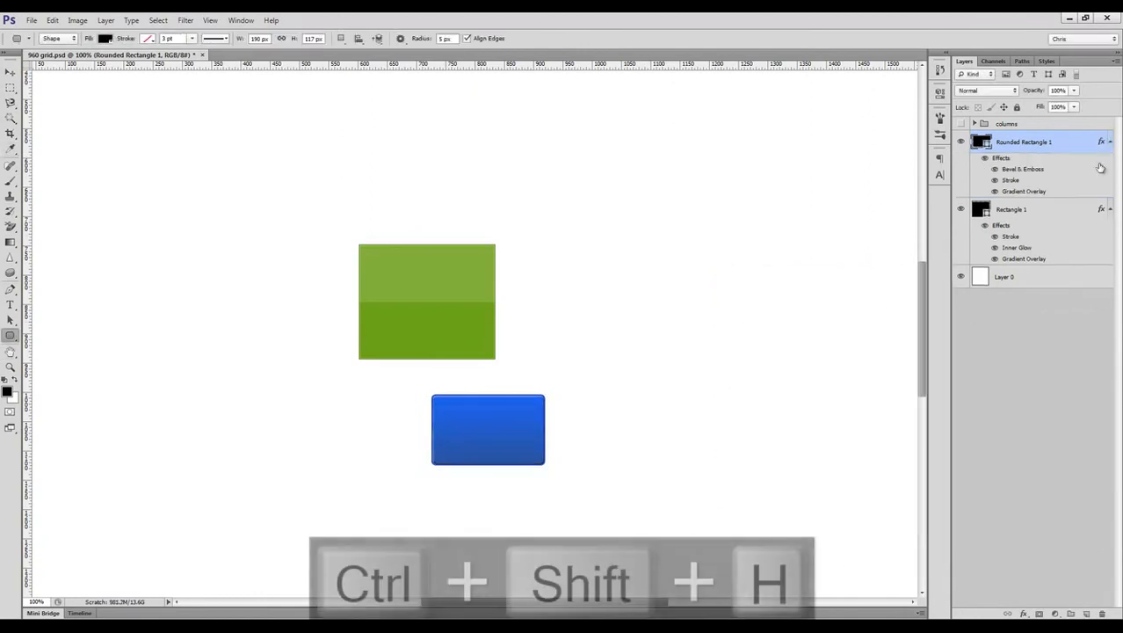
Step: Save the blue rounded rectangle's layer effects as a new preset style under the suggested name
click(1046, 60)
scroll(1055, 352, down, 10)
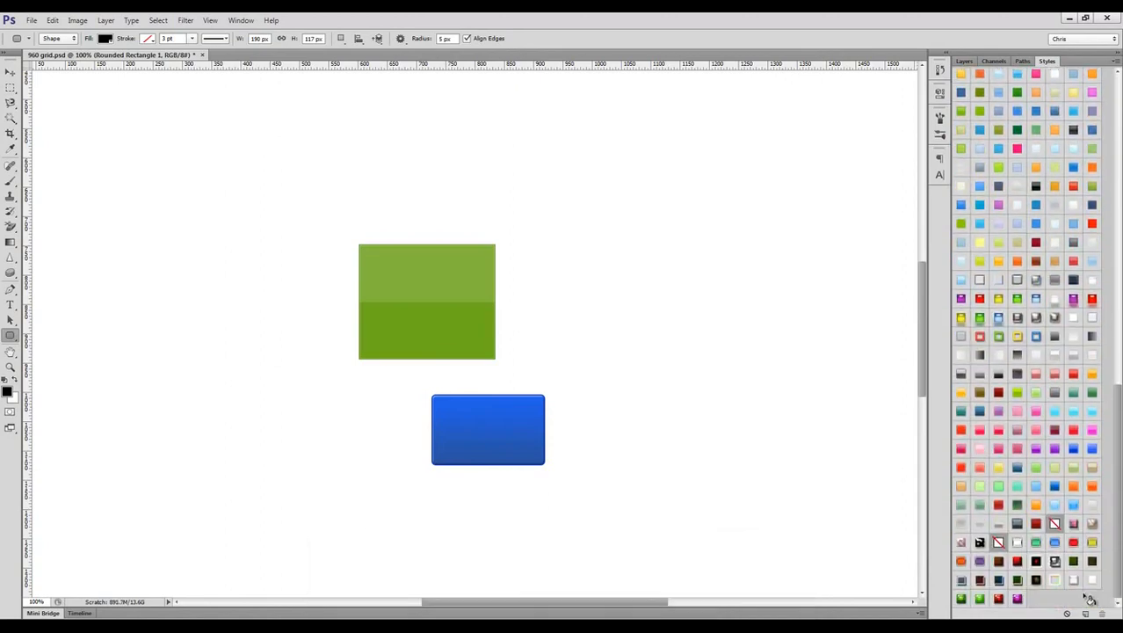
click(1084, 600)
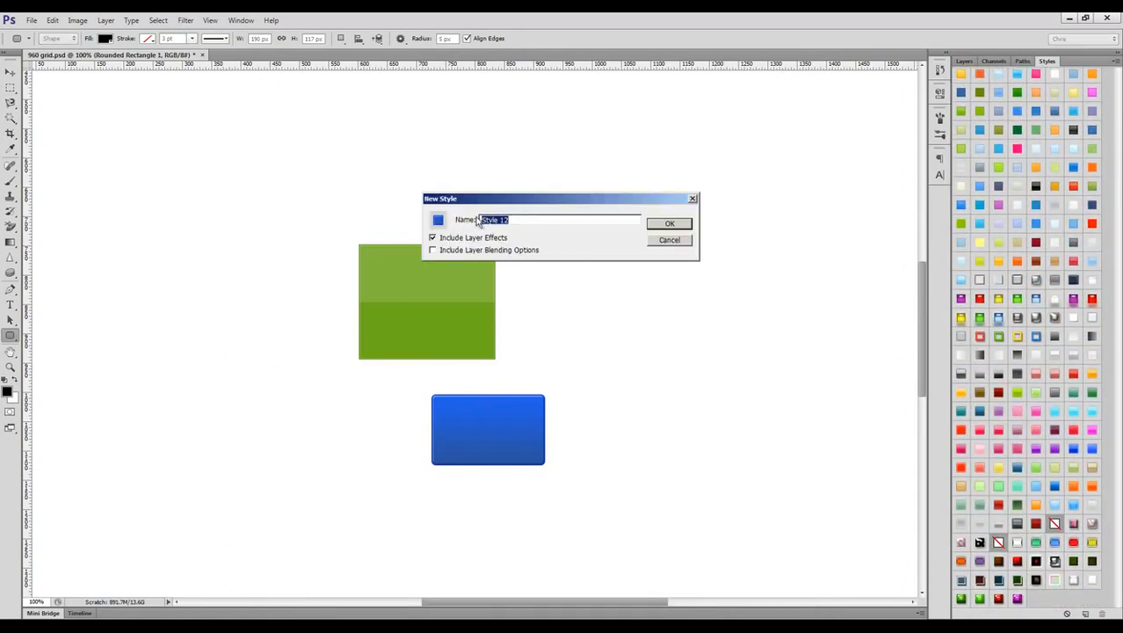
click(663, 226)
Step: Draw an ellipse about 300 by 320 px beside the green rectangle and apply the newly saved blue style to it
key(shift+u)
drag(609, 159, 781, 342)
click(1036, 598)
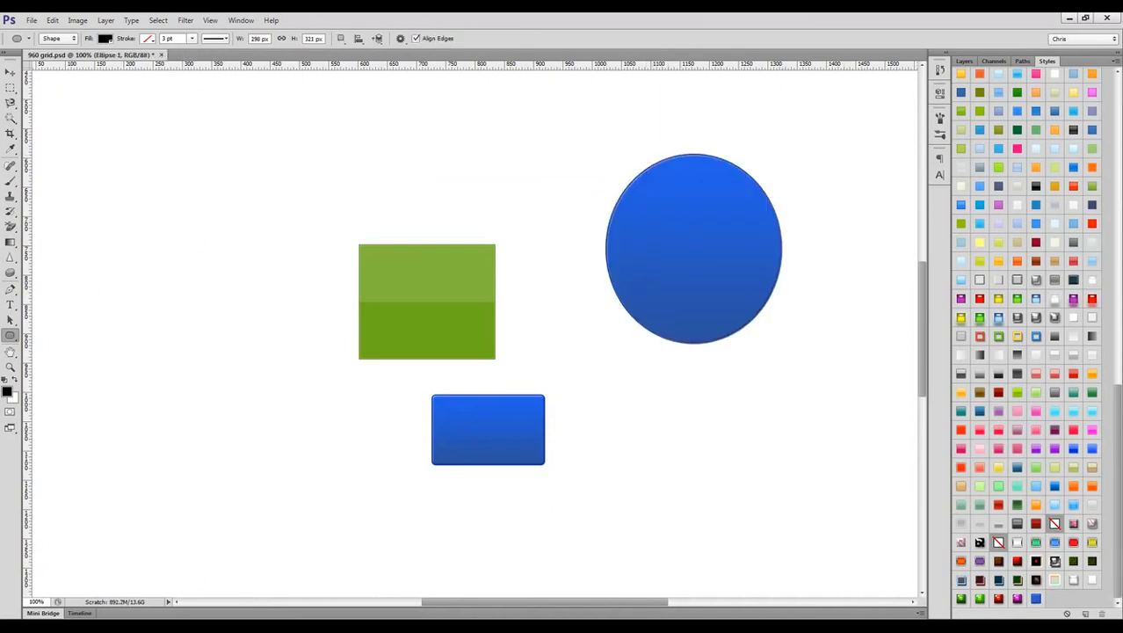
Step: Switch to the Move tool and collapse the effects lists of the ellipse and rectangle layers
click(11, 71)
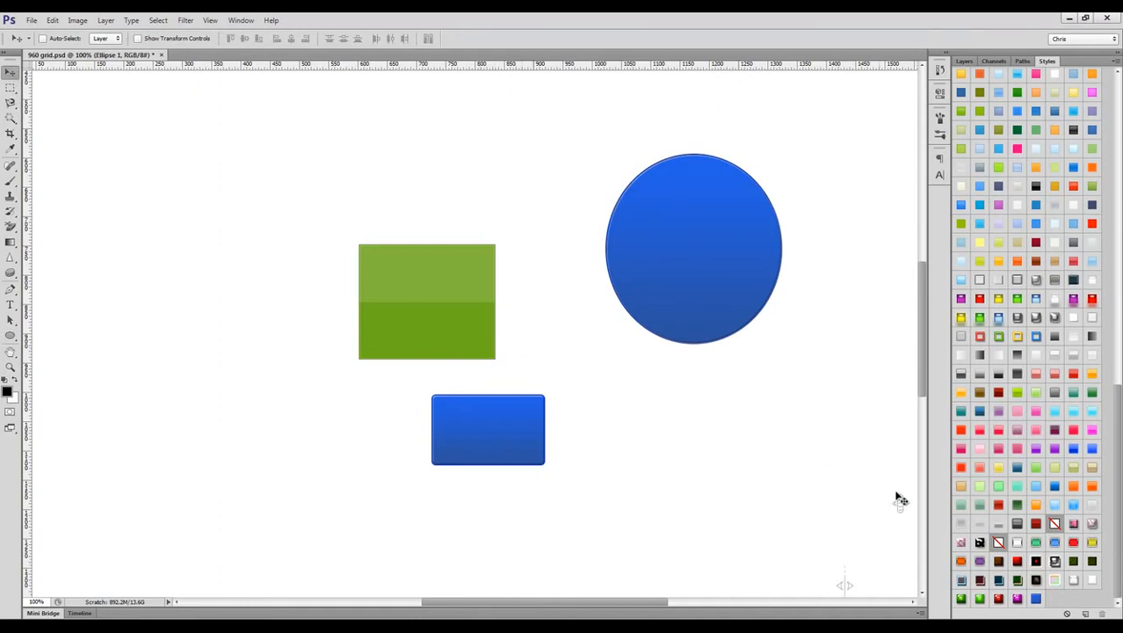
click(964, 61)
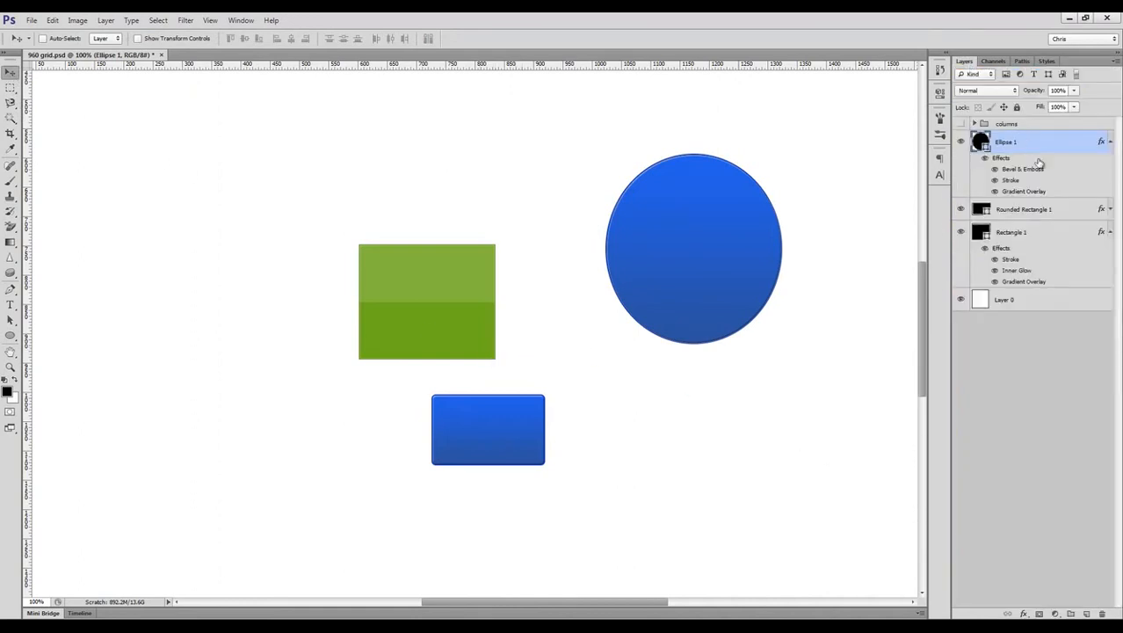
click(1108, 142)
click(1108, 187)
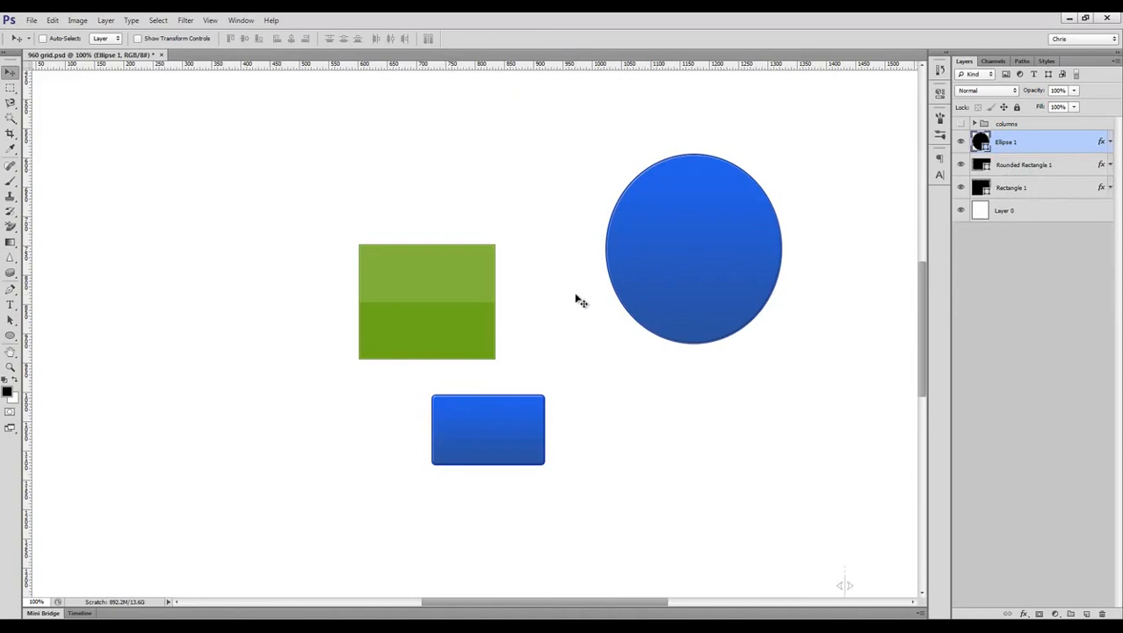